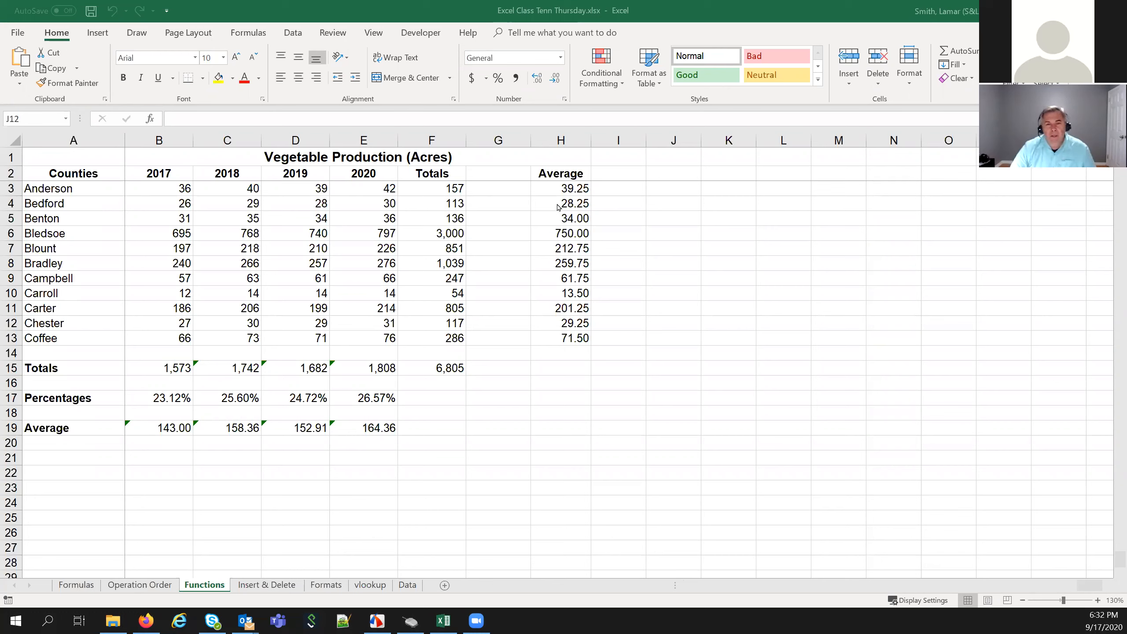
# Clear the averages in H4:H14, leaving only Anderson's 39.25 in H3
pyautogui.click(557, 206)
pyautogui.click(558, 203)
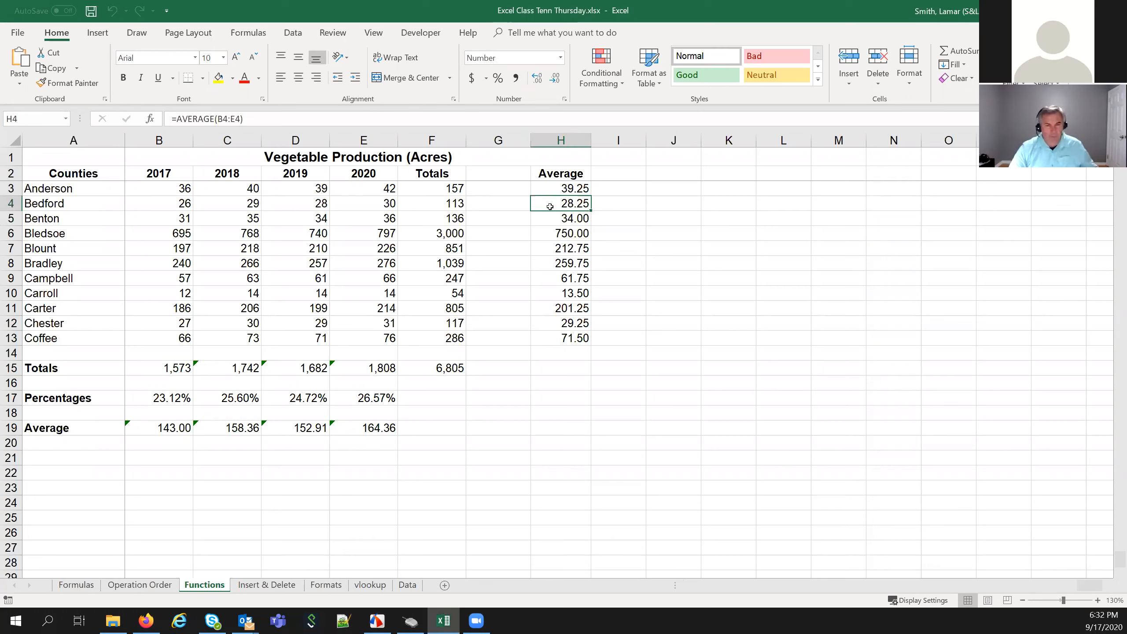
pyautogui.moveTo(550, 205); pyautogui.dragTo(545, 349)
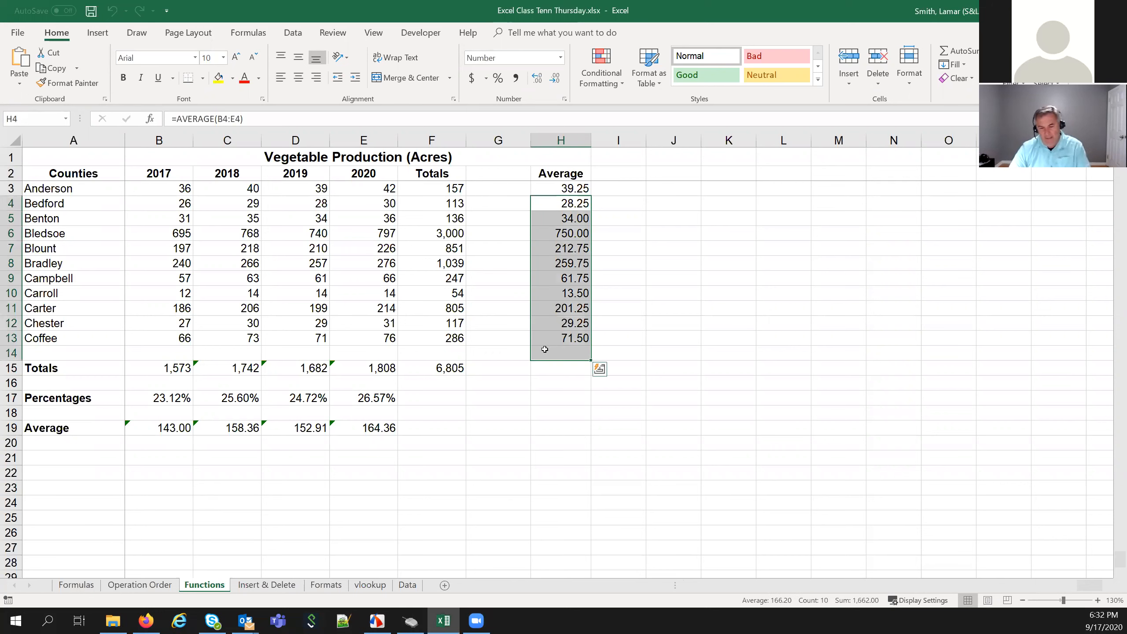
pyautogui.press('Delete')
# Inspect Anderson's =AVERAGE(B3:E3) formula in H3 and the SUM formula in F3
pyautogui.click(694, 322)
pyautogui.click(577, 189)
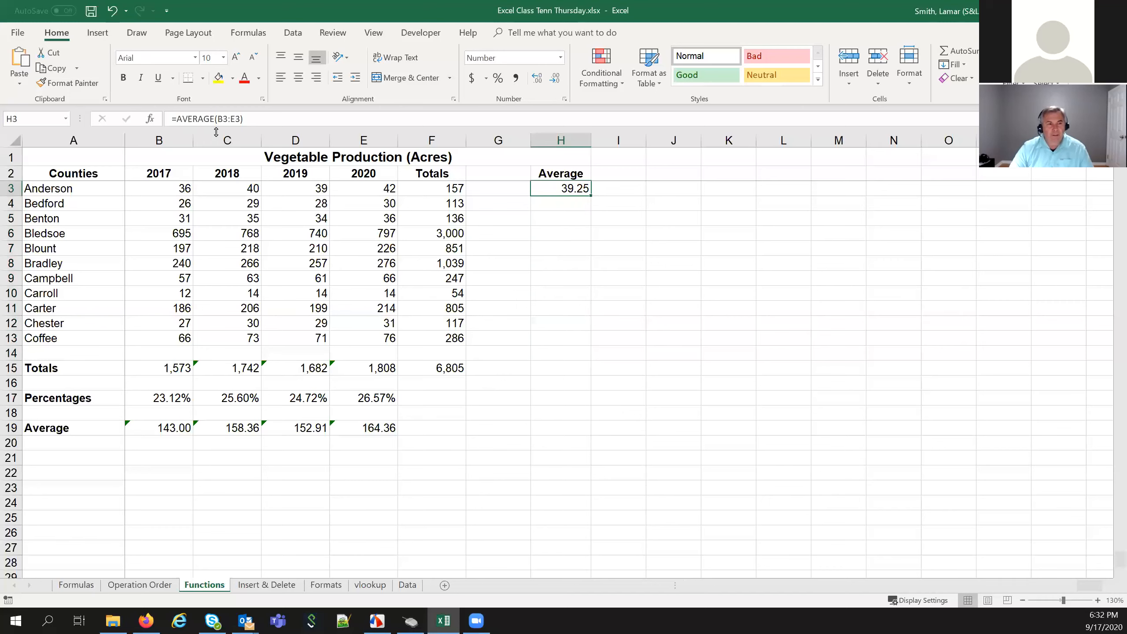
pyautogui.click(590, 195)
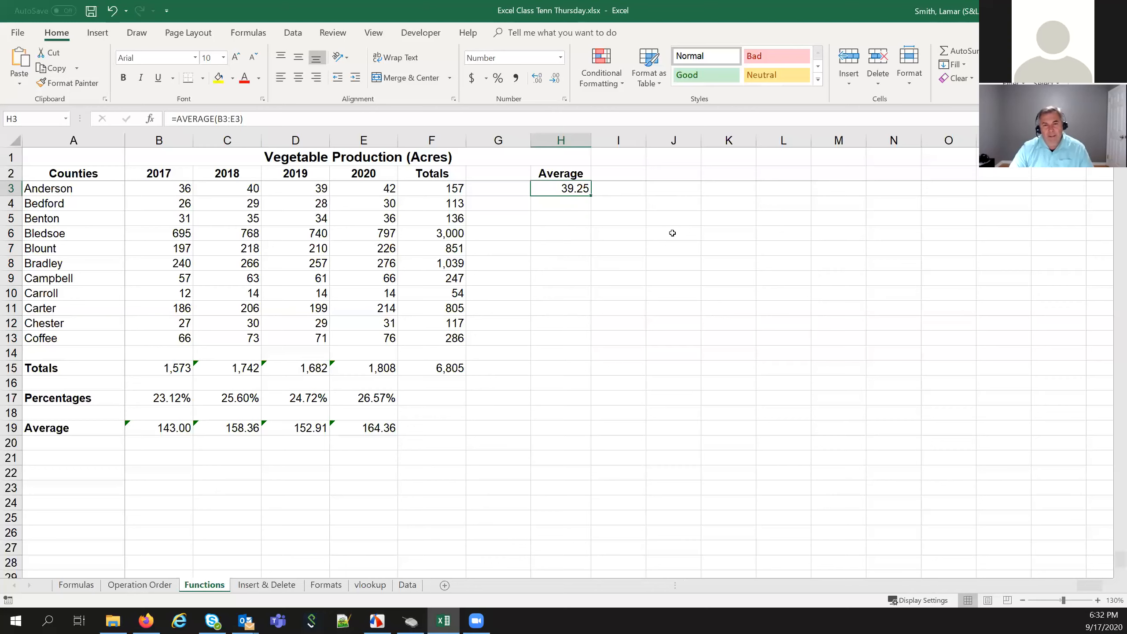
pyautogui.click(577, 266)
pyautogui.click(553, 187)
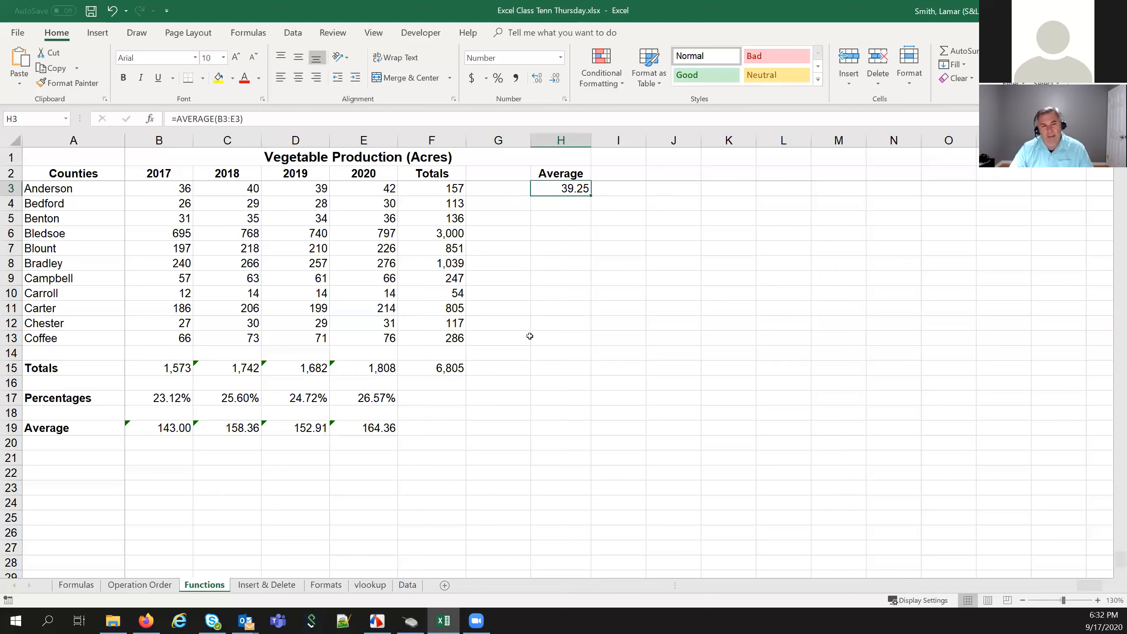
pyautogui.click(426, 188)
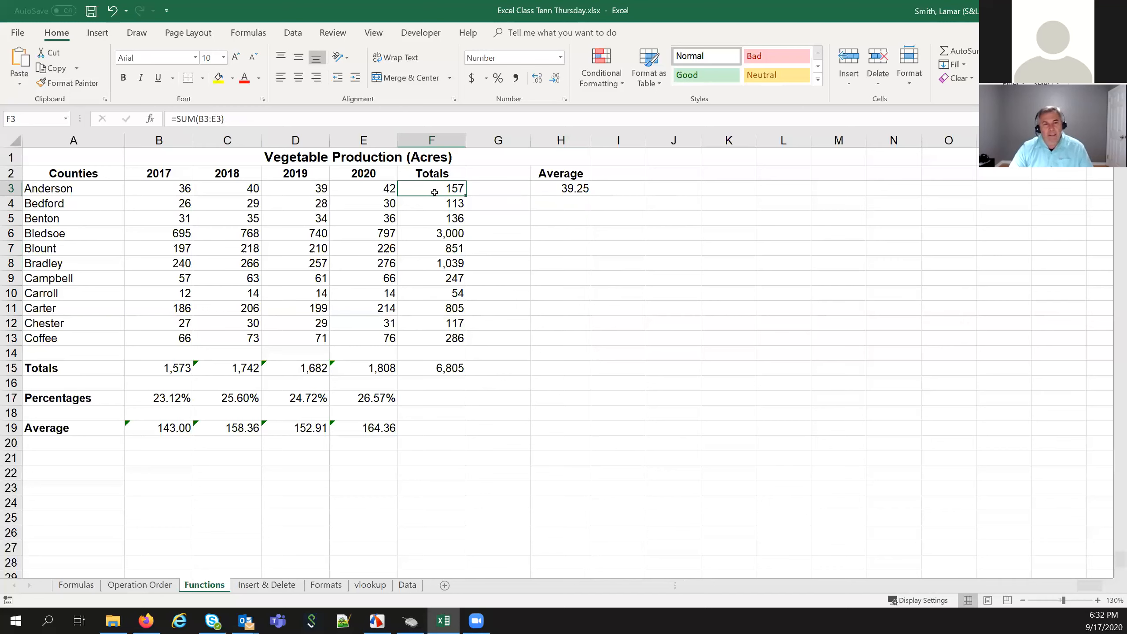
# Clear the county totals in F4:F13, keeping Anderson's SUM in F3
pyautogui.moveTo(362, 188); pyautogui.dragTo(342, 339)
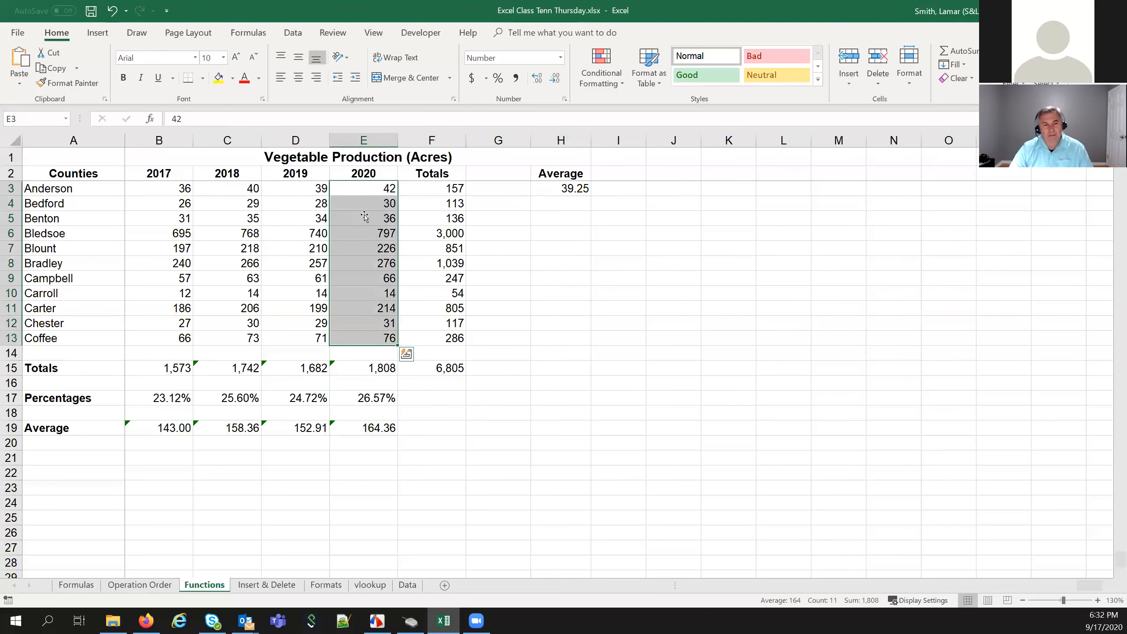
pyautogui.moveTo(439, 205); pyautogui.dragTo(425, 336)
pyautogui.press('Delete')
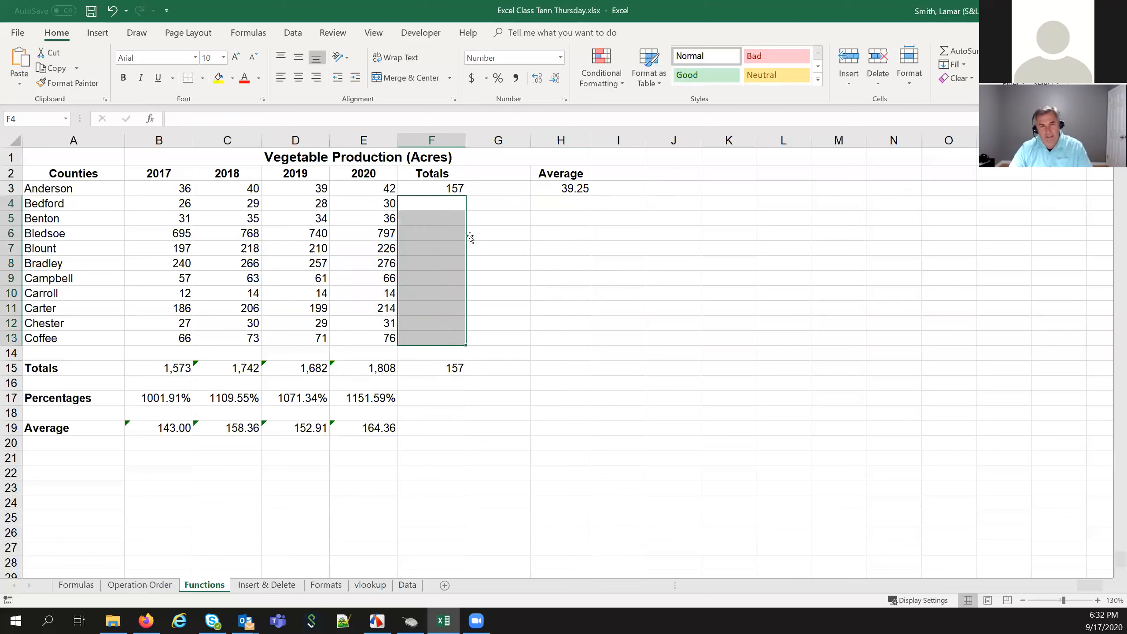
# Fill F3's SUM formula down to F13, restoring the 6,805 grand total
pyautogui.click(456, 191)
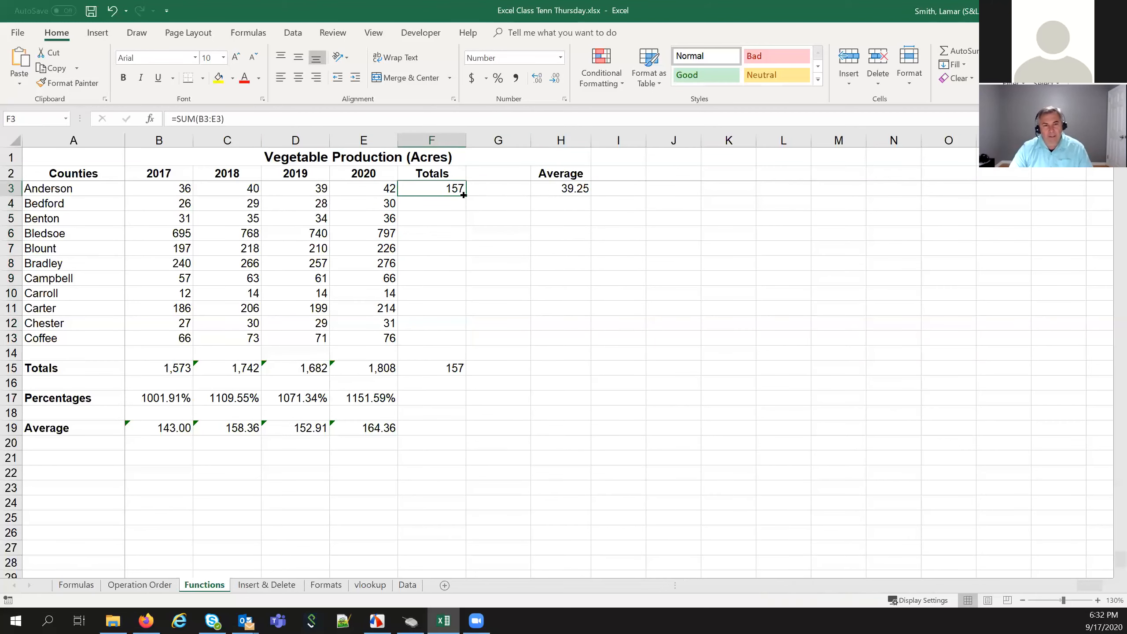
pyautogui.doubleClick(463, 195)
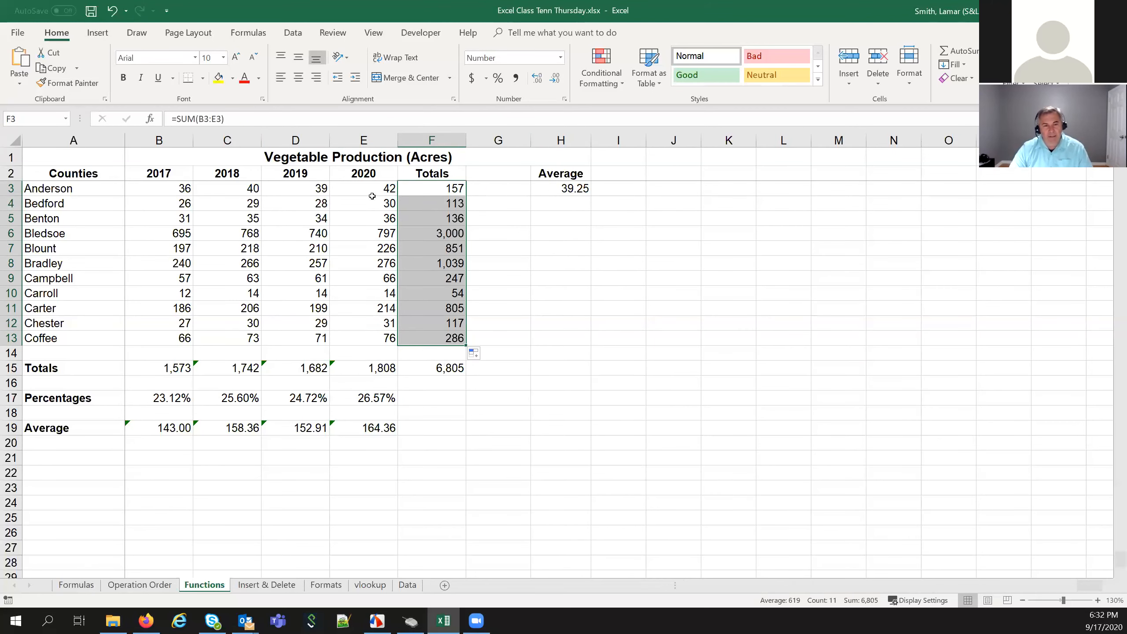
pyautogui.click(578, 184)
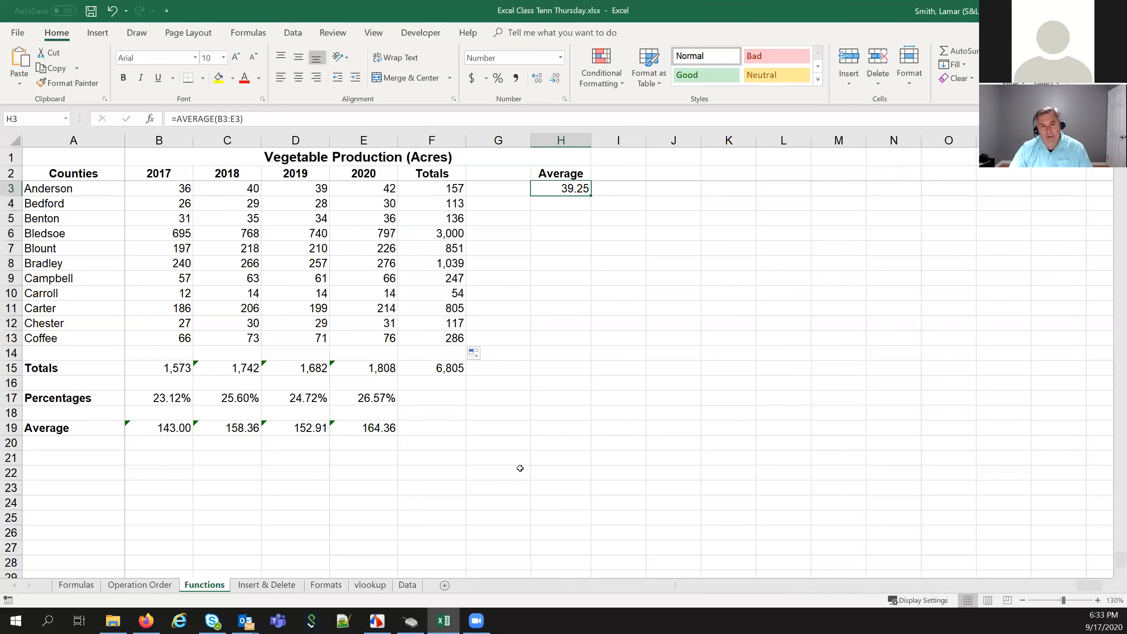
# Fill the AVERAGE formula from H3 down to H13, showing 39.25 through 71.50
pyautogui.moveTo(590, 194); pyautogui.dragTo(600, 351)
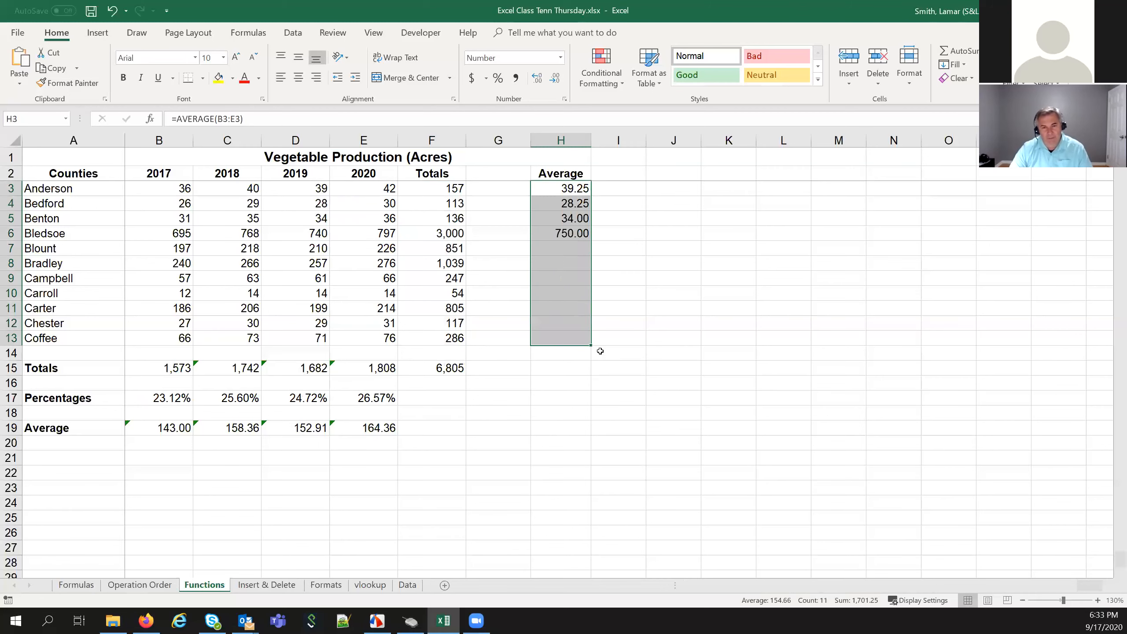
pyautogui.click(587, 321)
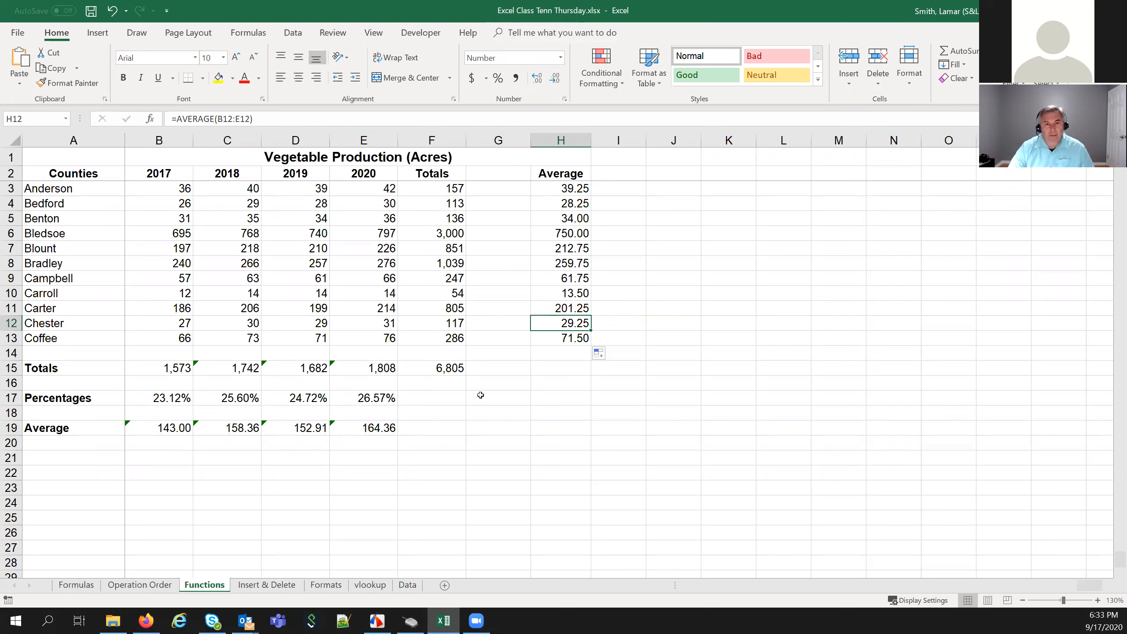
pyautogui.click(261, 586)
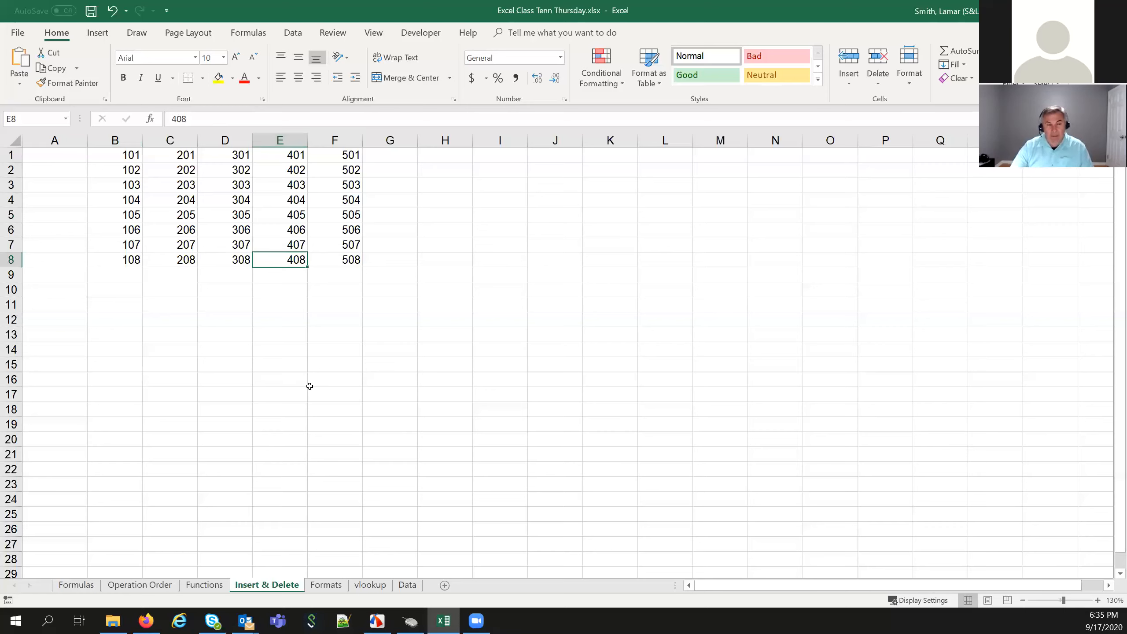
pyautogui.click(189, 189)
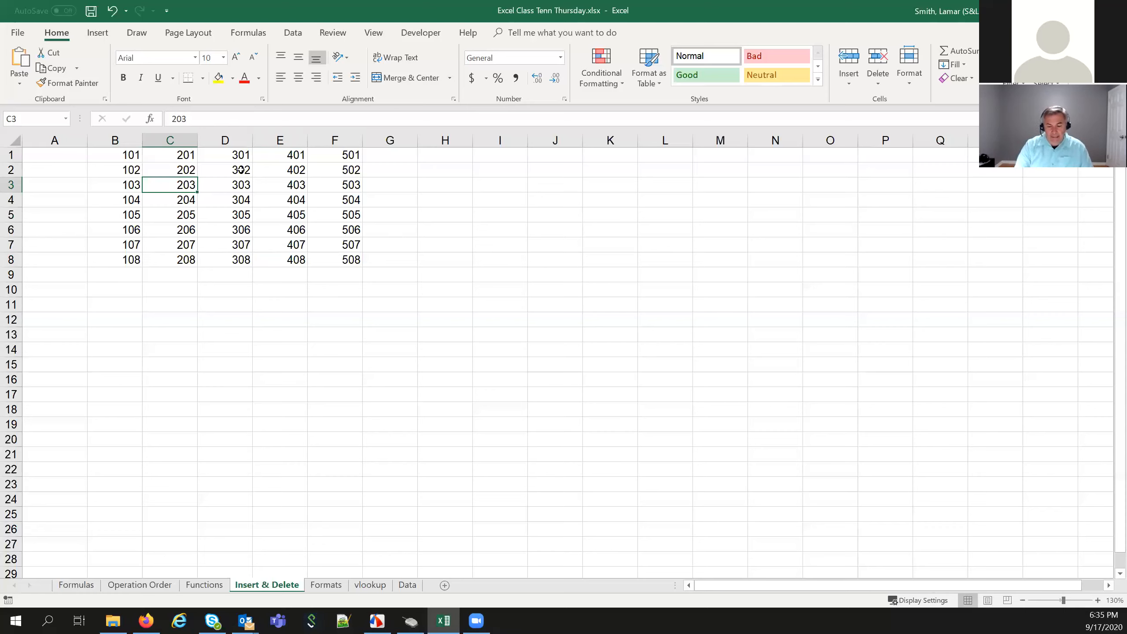
pyautogui.press('Delete')
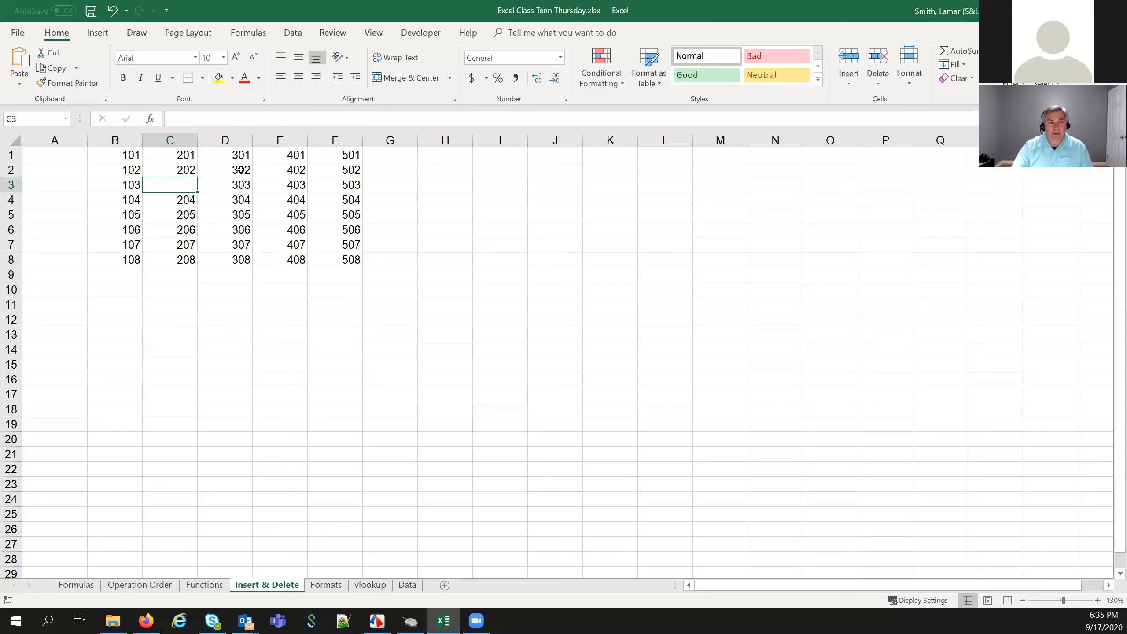
pyautogui.click(207, 318)
pyautogui.click(178, 179)
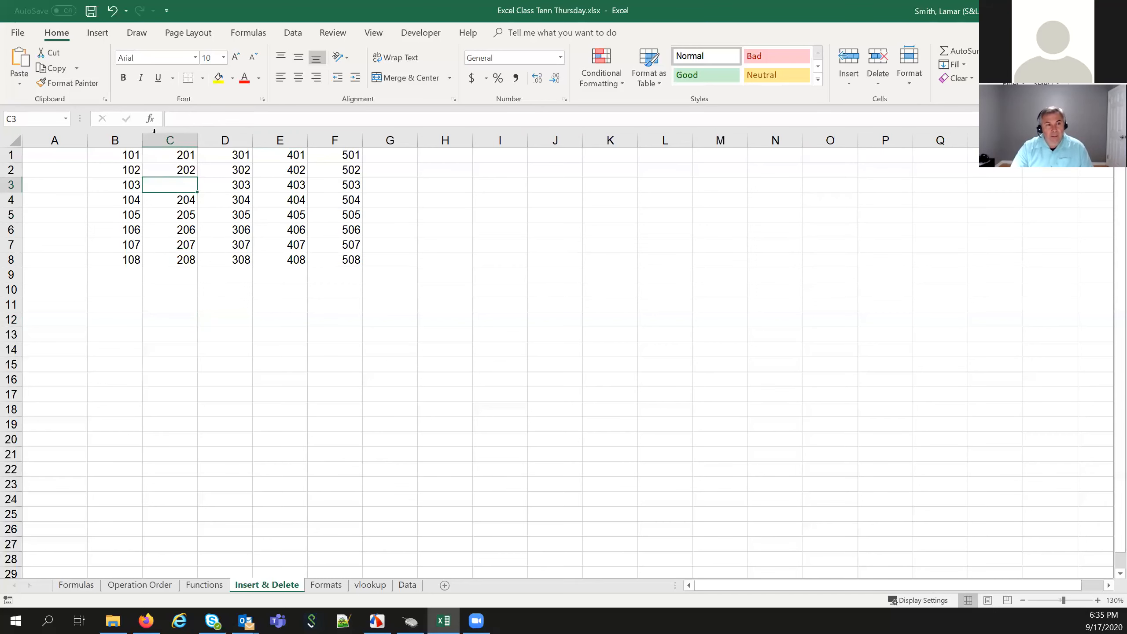
pyautogui.click(112, 10)
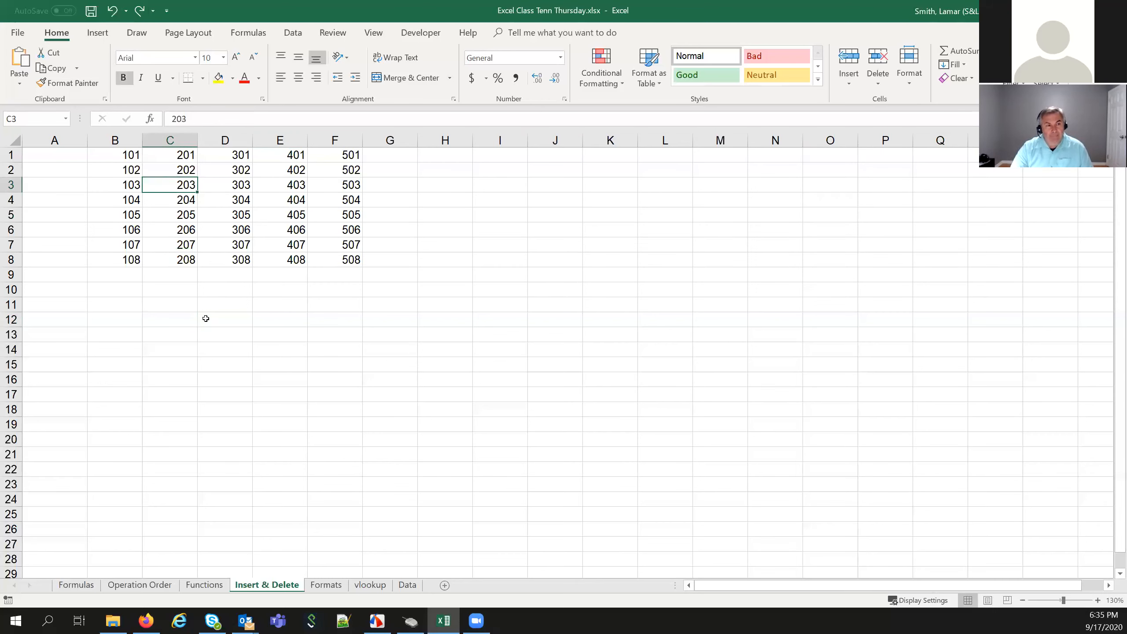
pyautogui.click(231, 322)
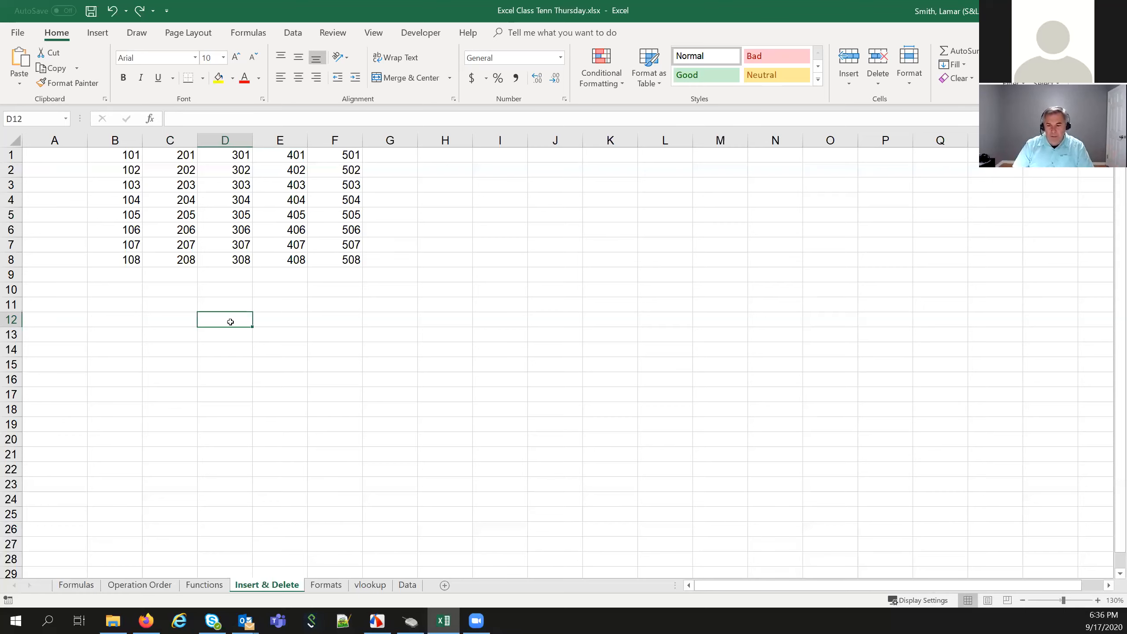
pyautogui.click(176, 190)
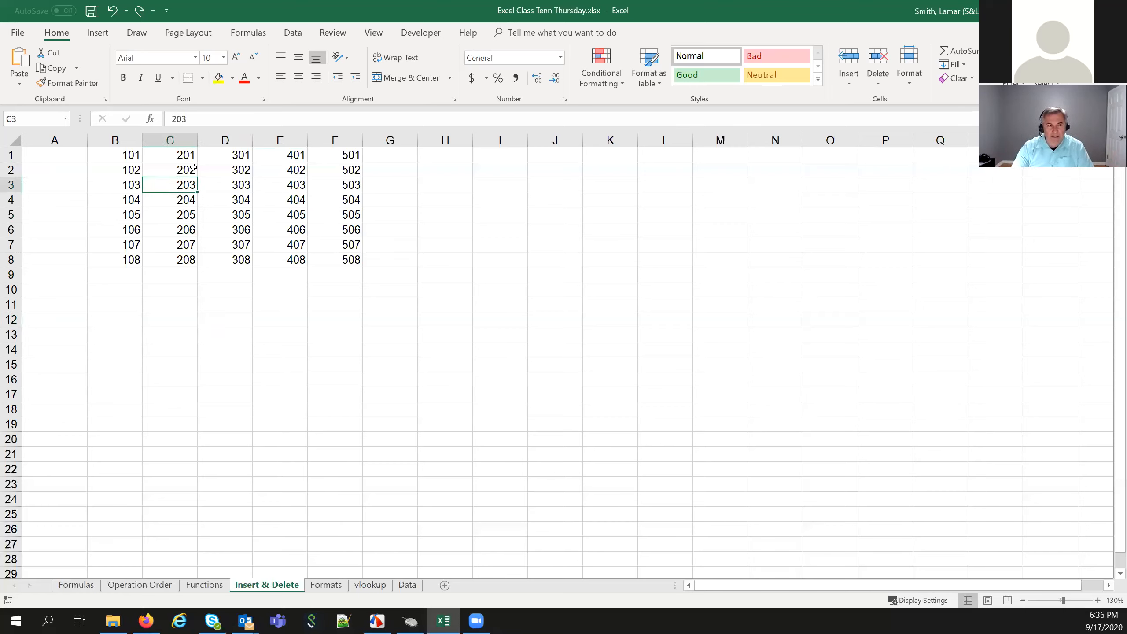
pyautogui.press('Delete')
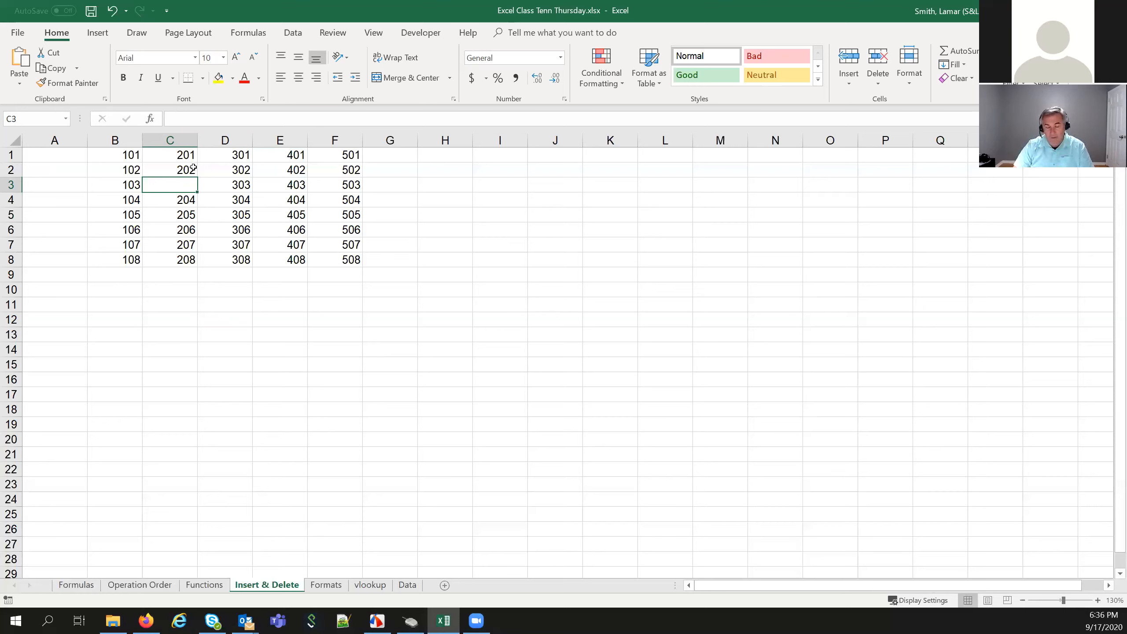
pyautogui.hotkey('ctrl', 'z')
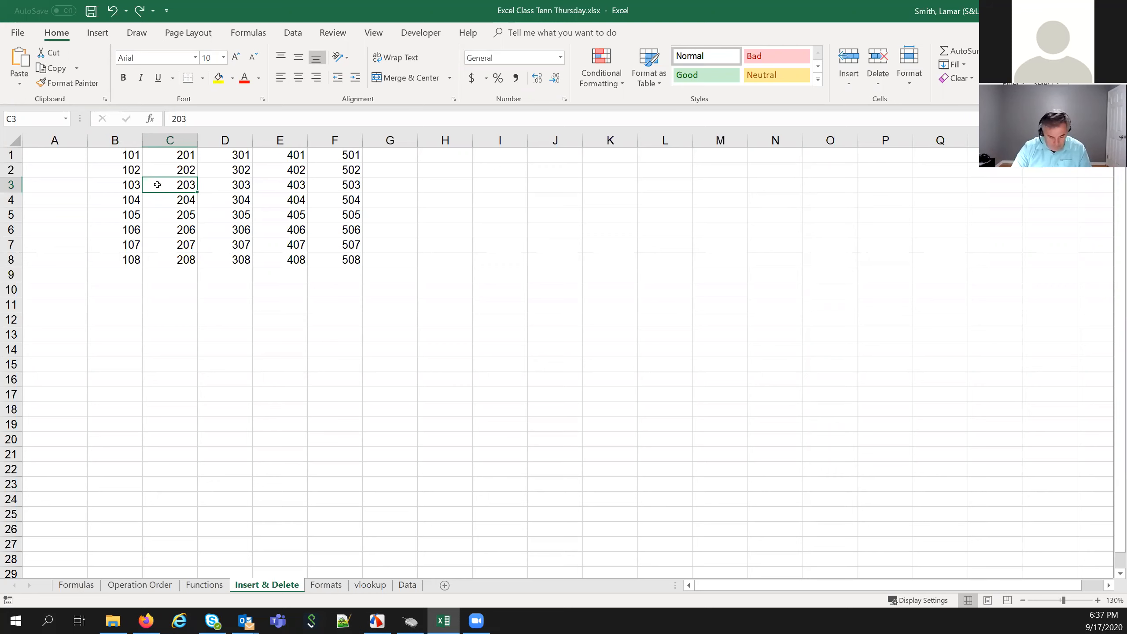
pyautogui.click(171, 171)
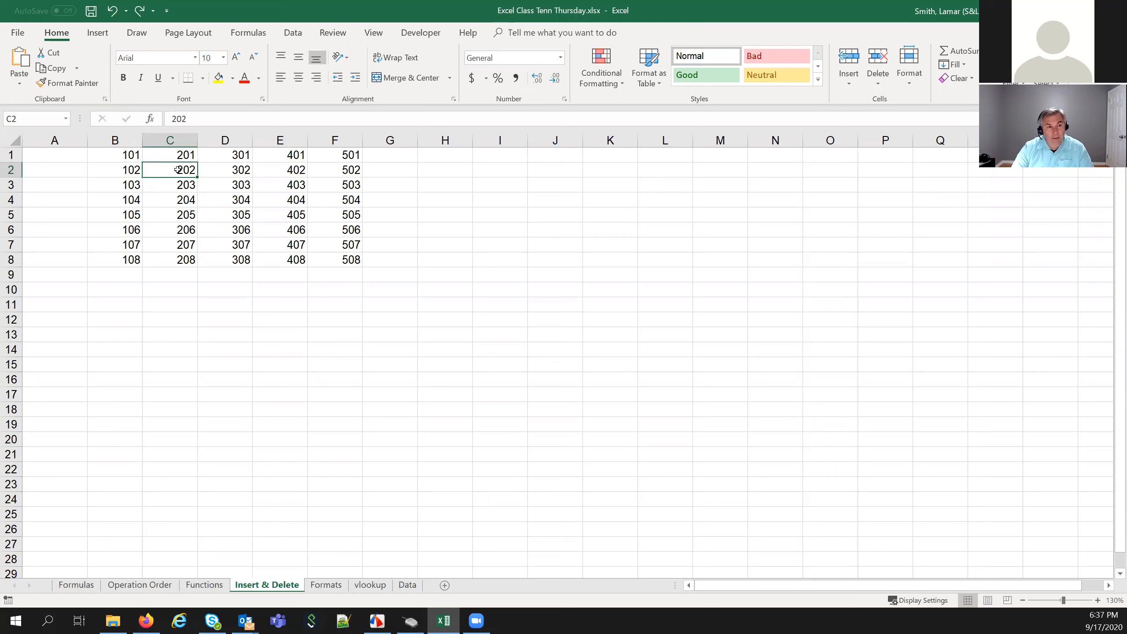
# Delete C2 with cells shifted left, then undo so row 2 reads 102–502 again
pyautogui.rightClick(179, 172)
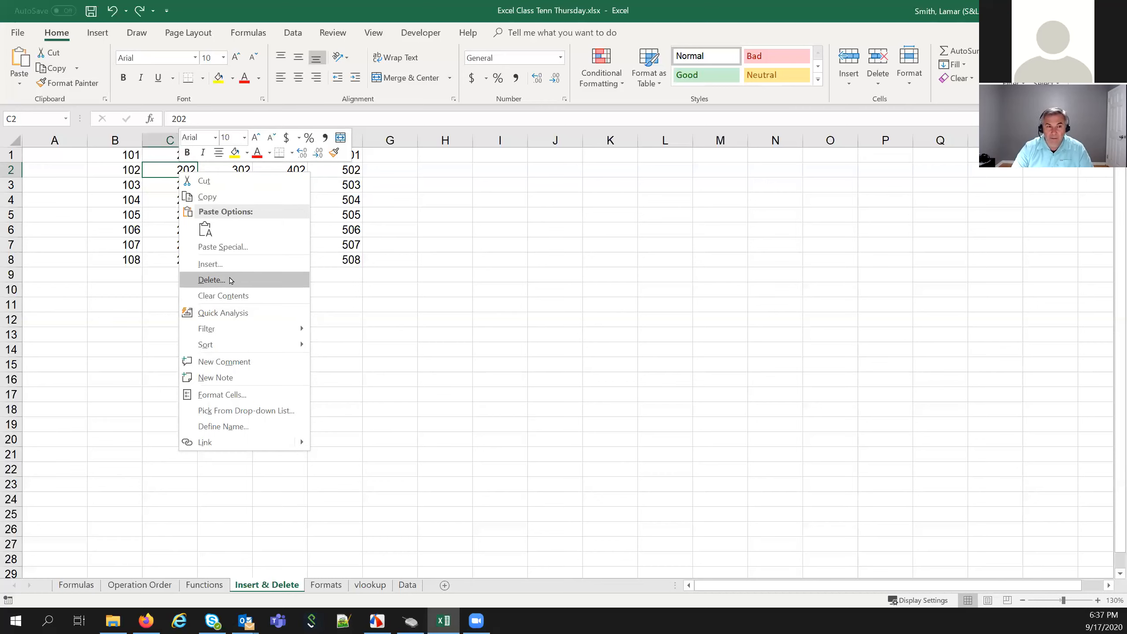
pyautogui.click(231, 281)
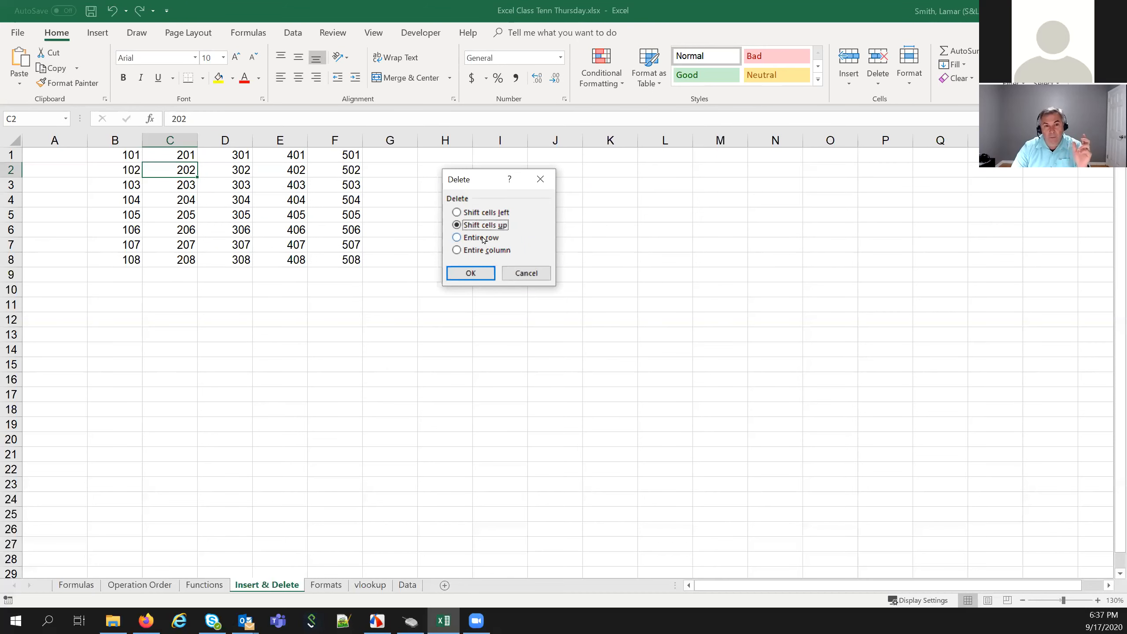
pyautogui.click(459, 213)
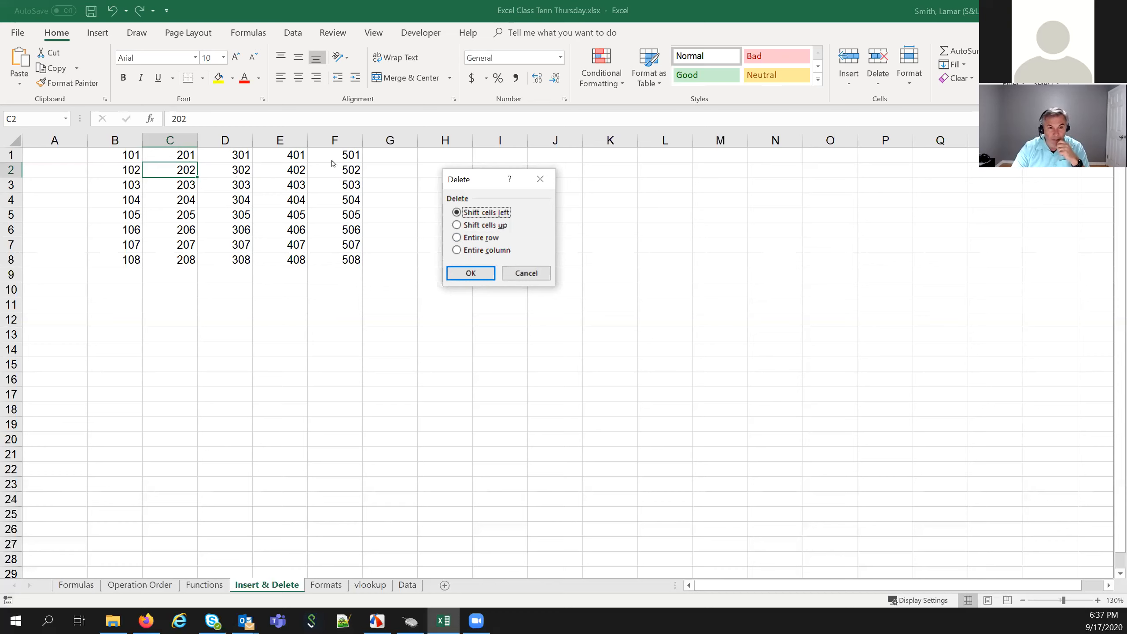
pyautogui.click(469, 271)
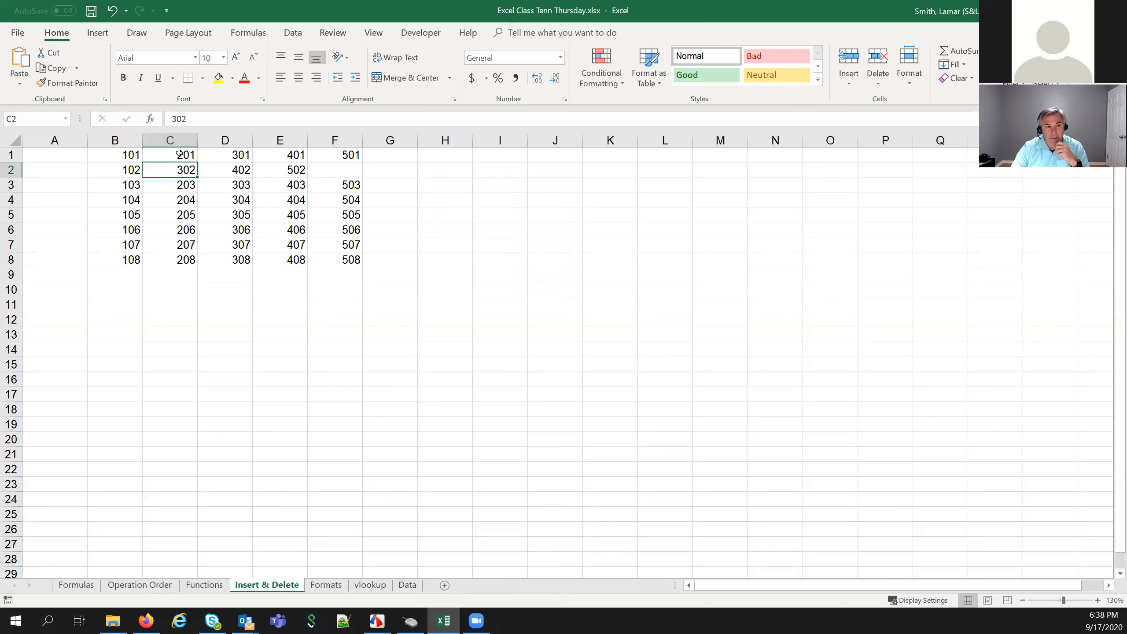
pyautogui.click(347, 171)
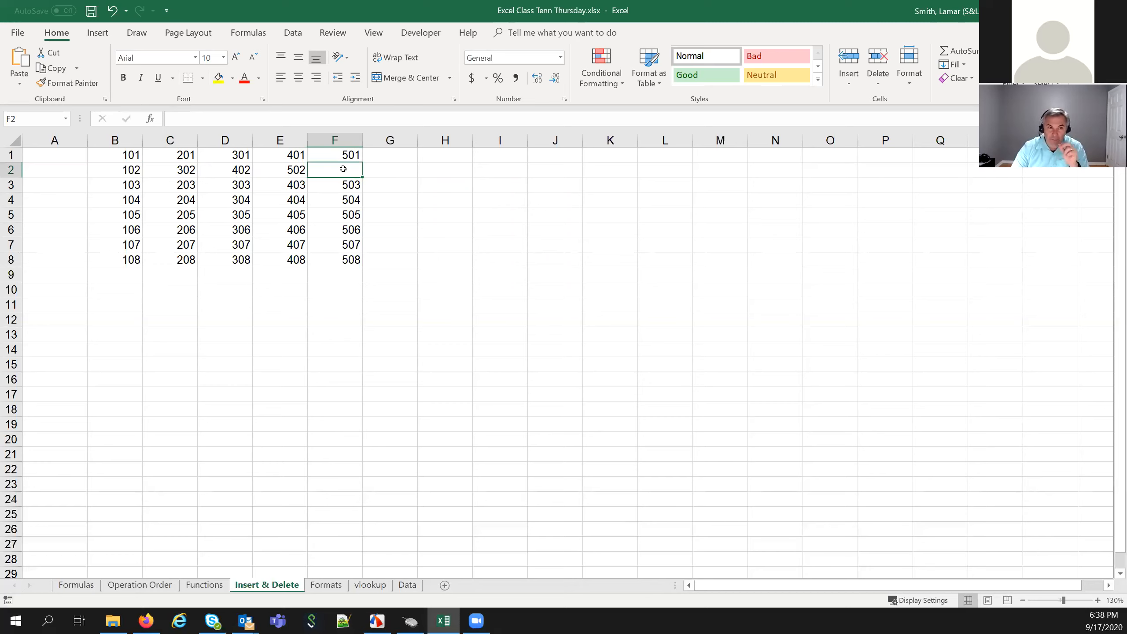
pyautogui.click(112, 10)
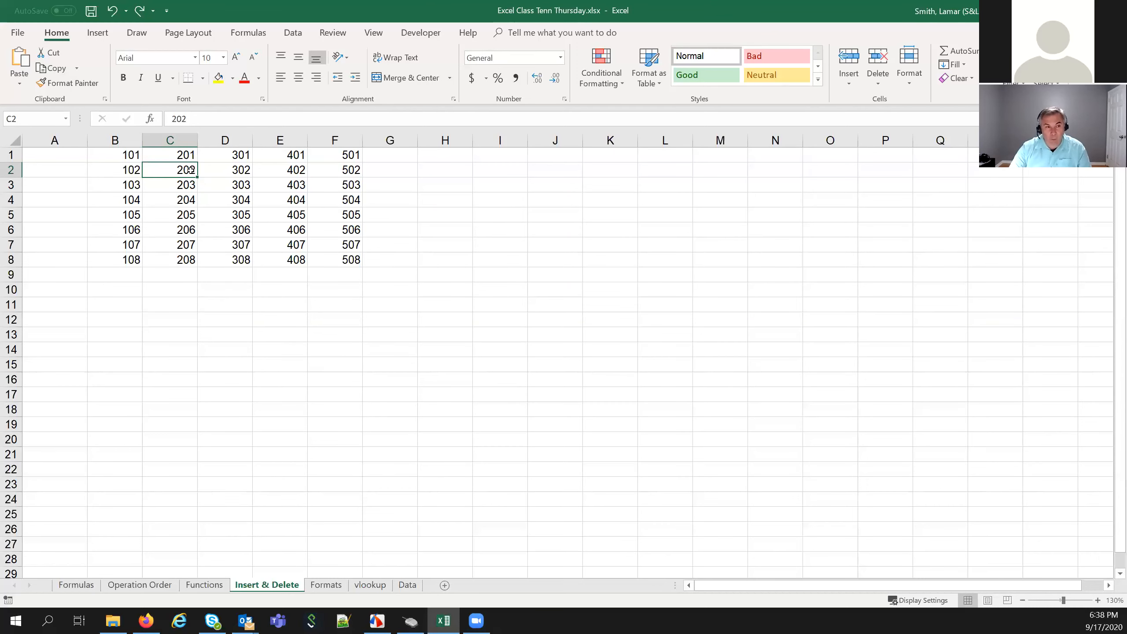
# Clear 202 from C2, undo to restore it, and reopen C2's context menu
pyautogui.press('Delete')
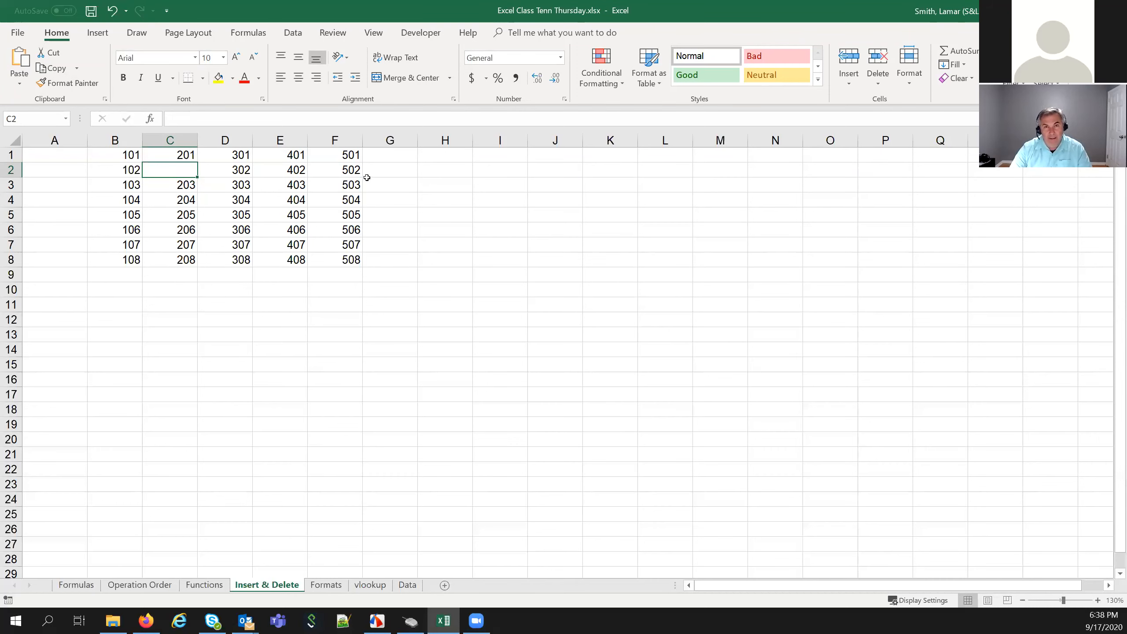
pyautogui.rightClick(186, 173)
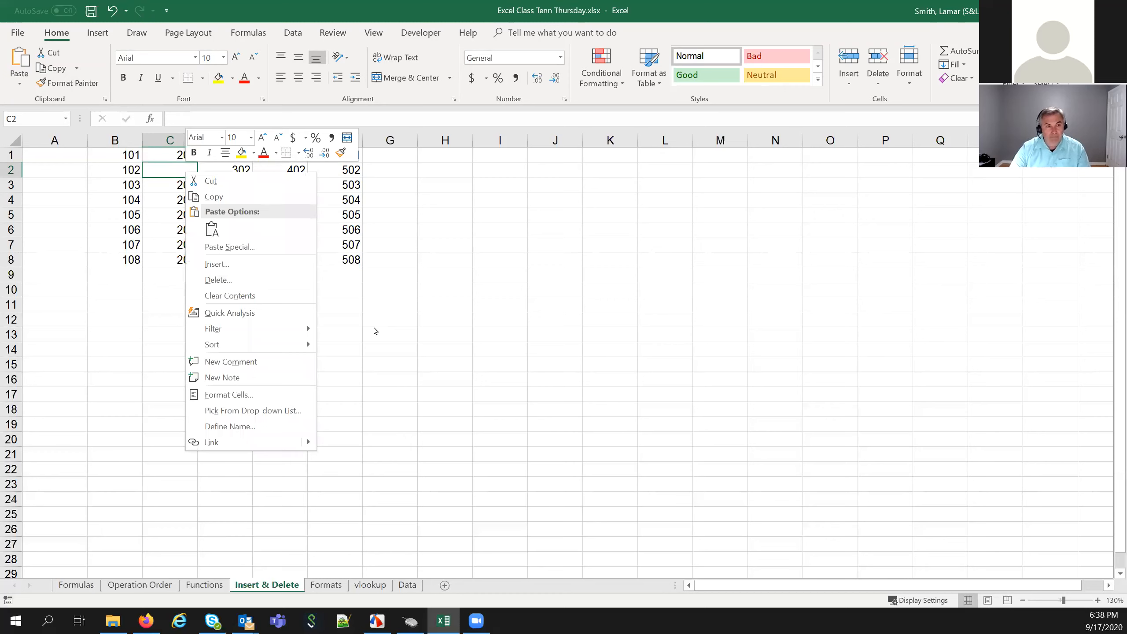
pyautogui.press('Escape')
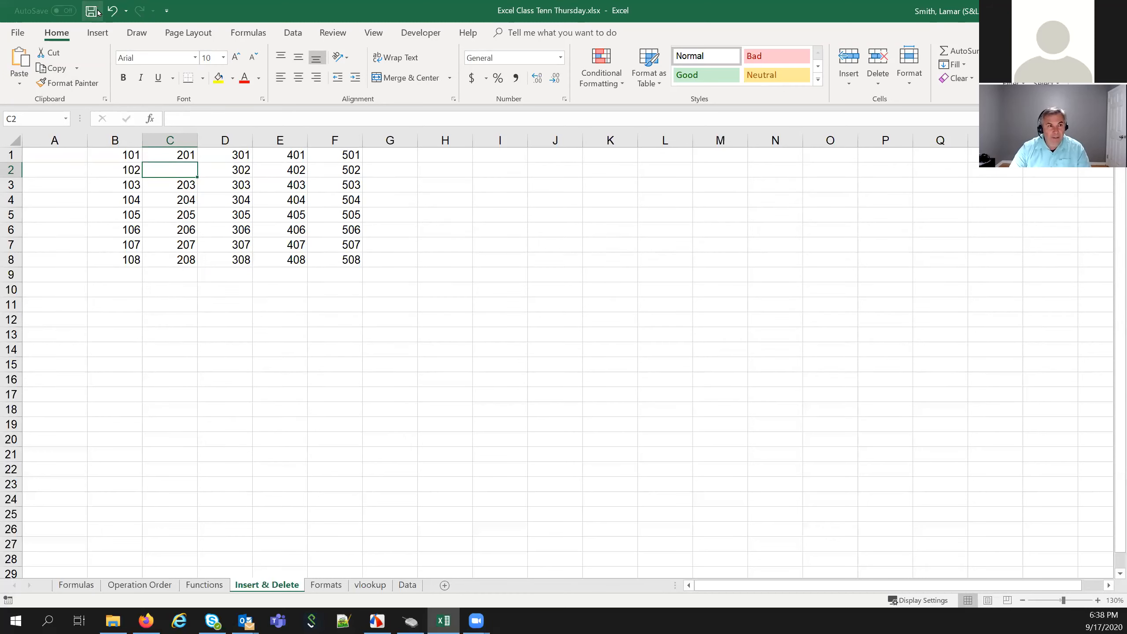
pyautogui.click(112, 10)
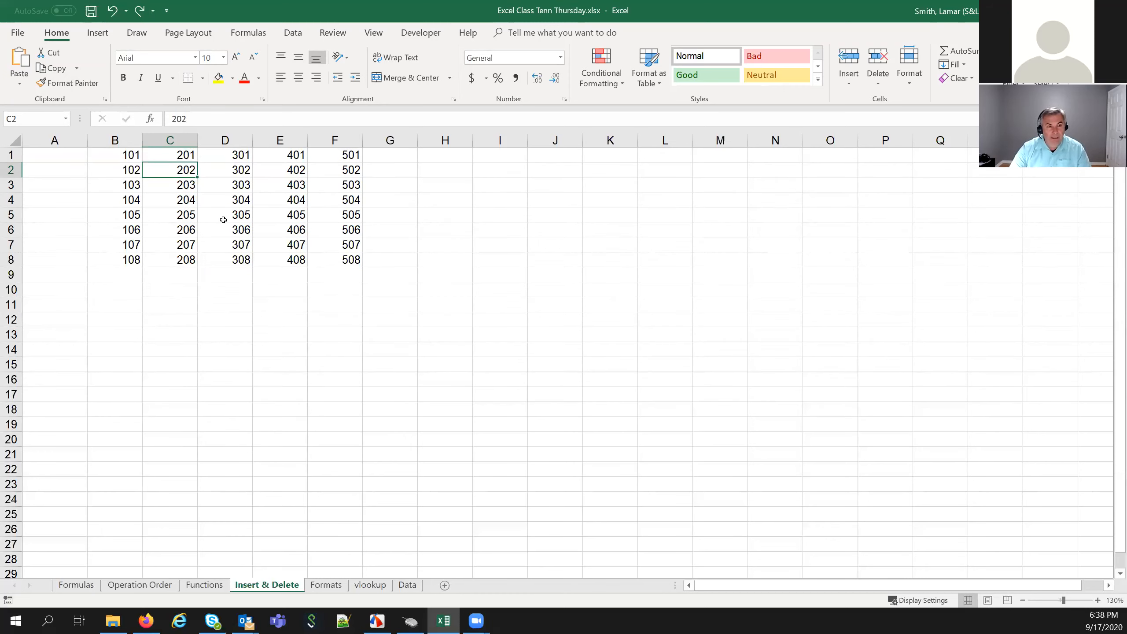
pyautogui.rightClick(177, 170)
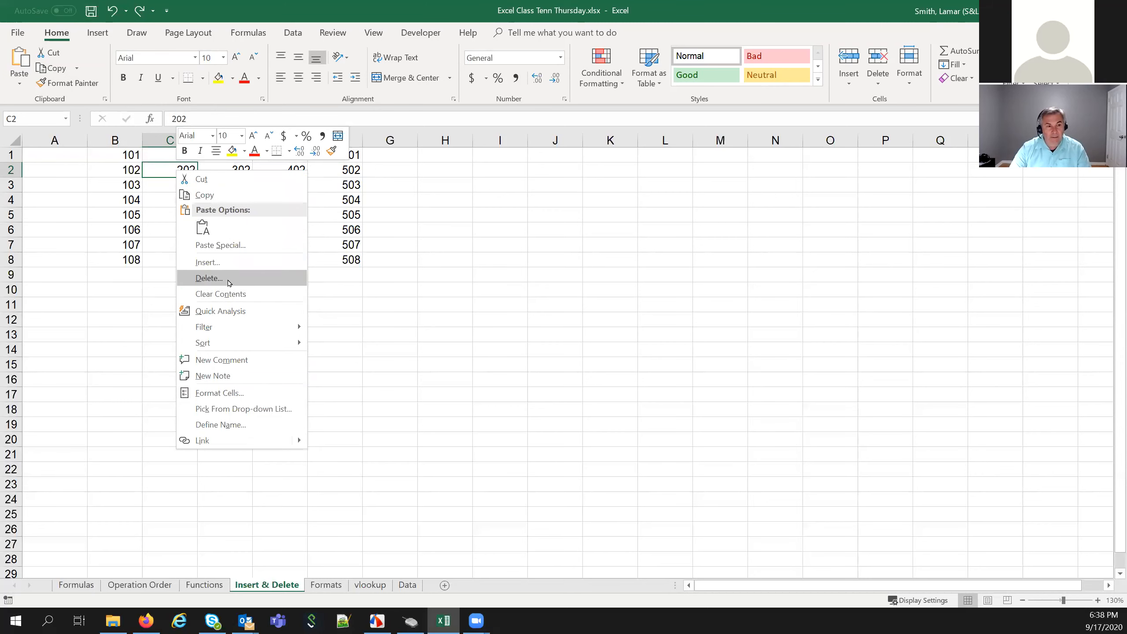
pyautogui.click(213, 277)
pyautogui.moveTo(335, 361); pyautogui.dragTo(442, 193)
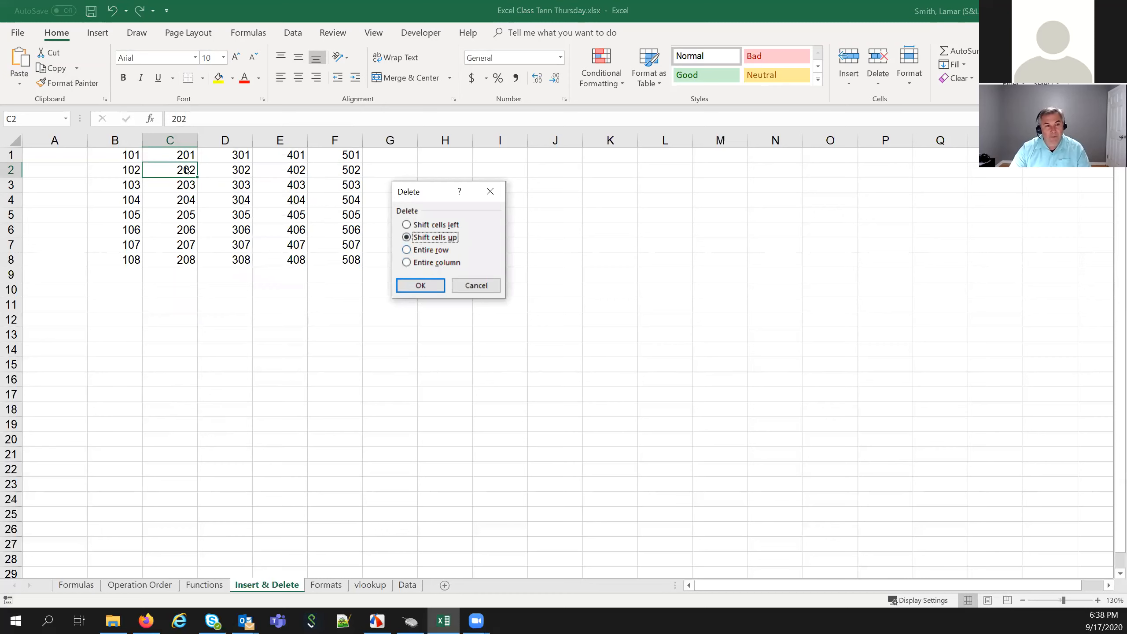
pyautogui.click(430, 286)
pyautogui.click(163, 263)
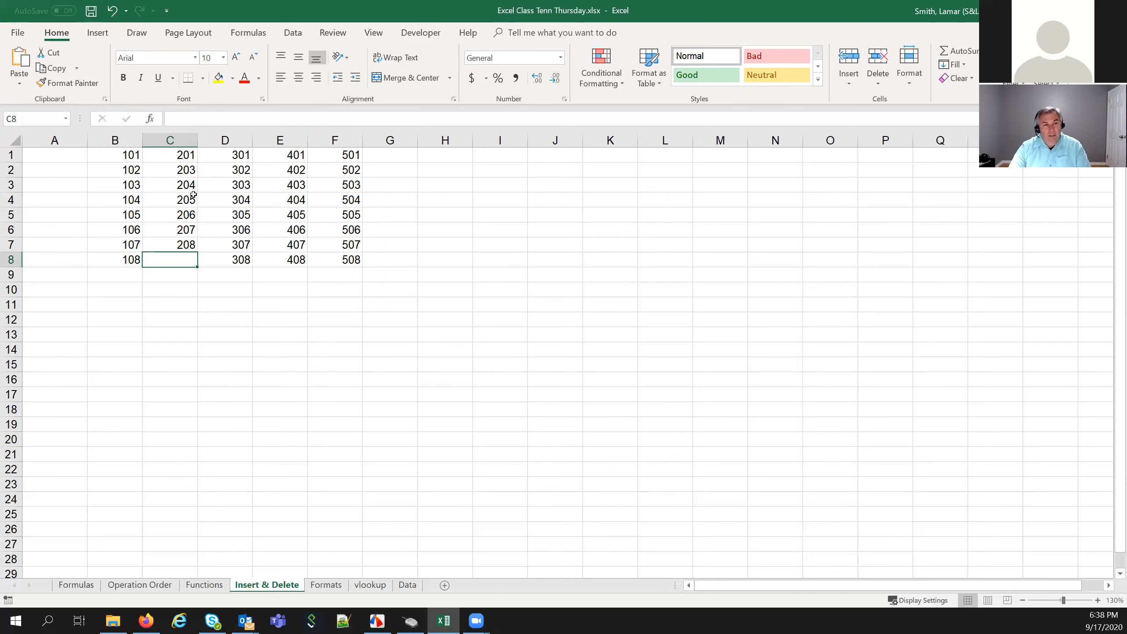
pyautogui.click(111, 11)
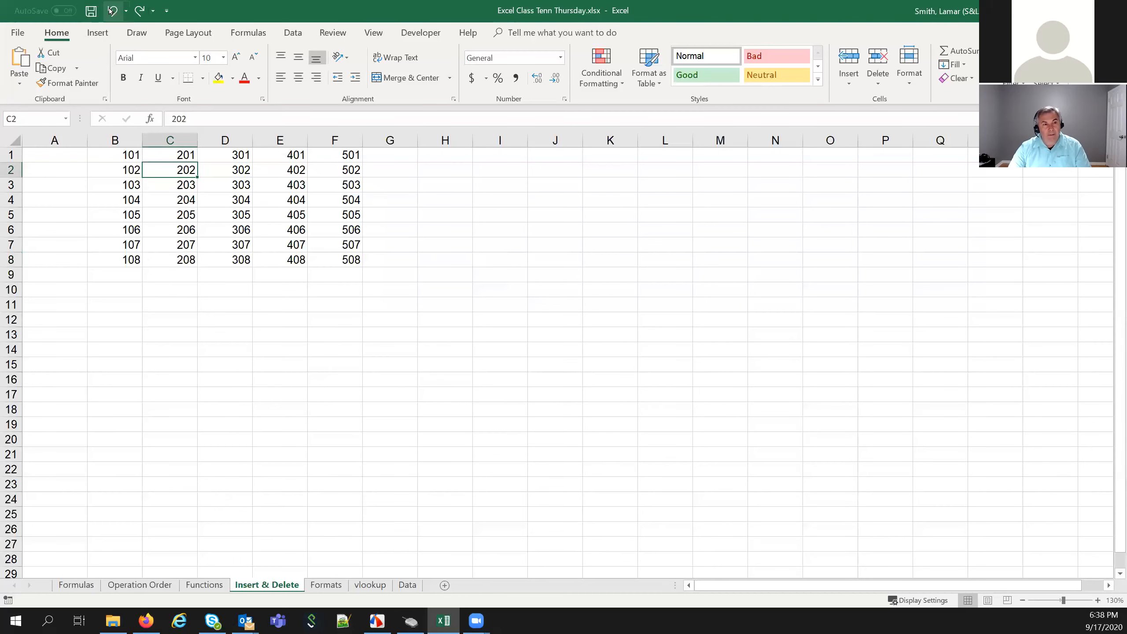
pyautogui.rightClick(173, 173)
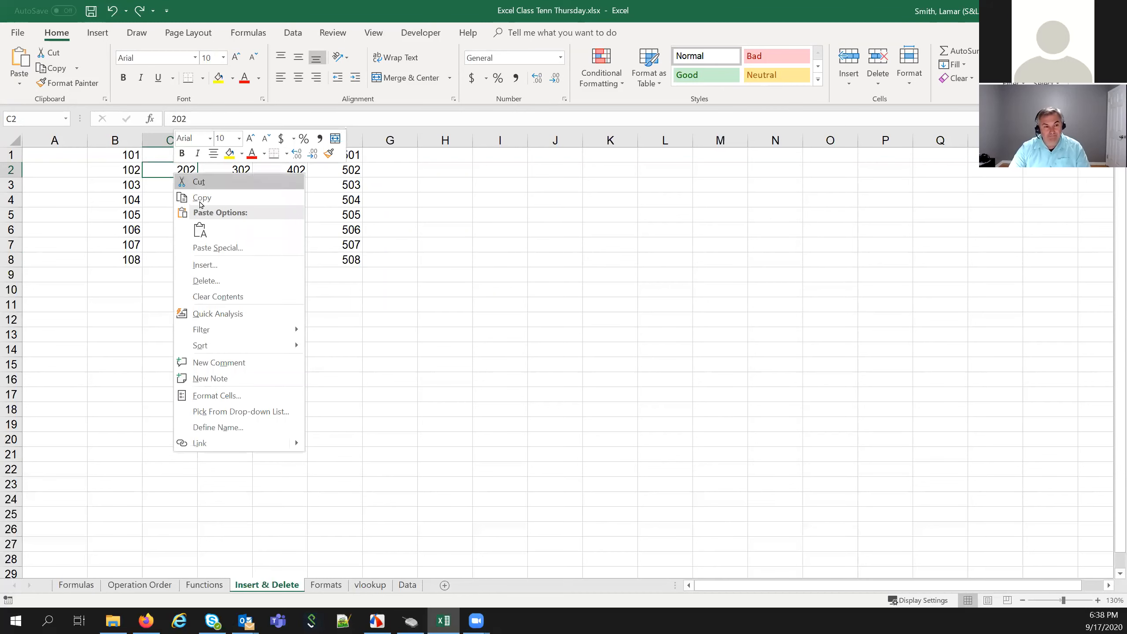
pyautogui.click(205, 278)
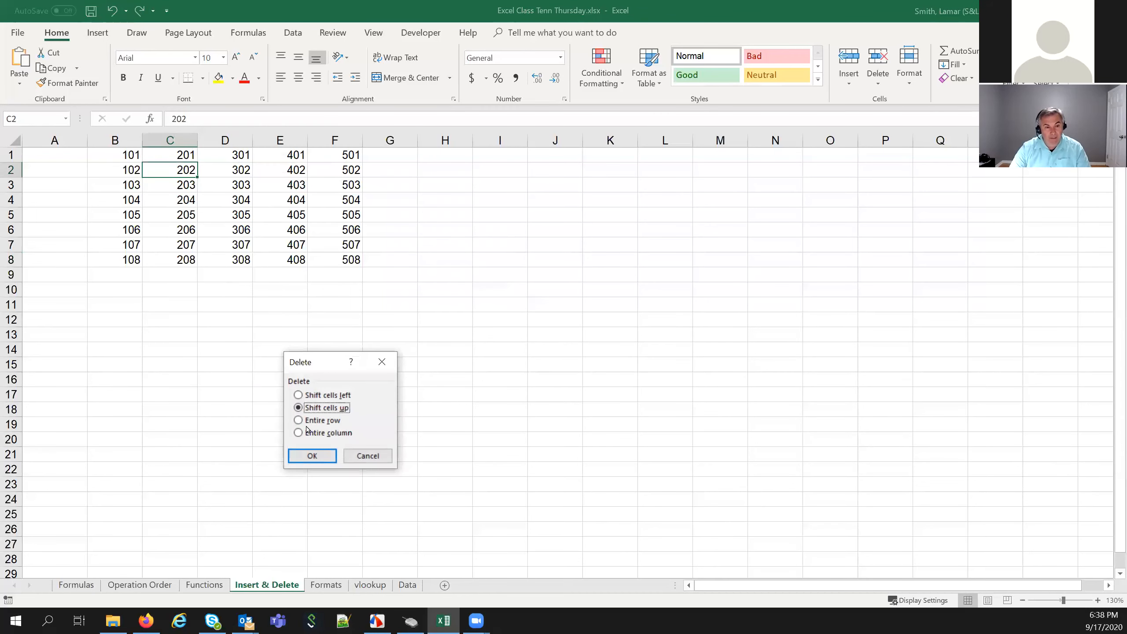
pyautogui.click(311, 433)
pyautogui.click(312, 457)
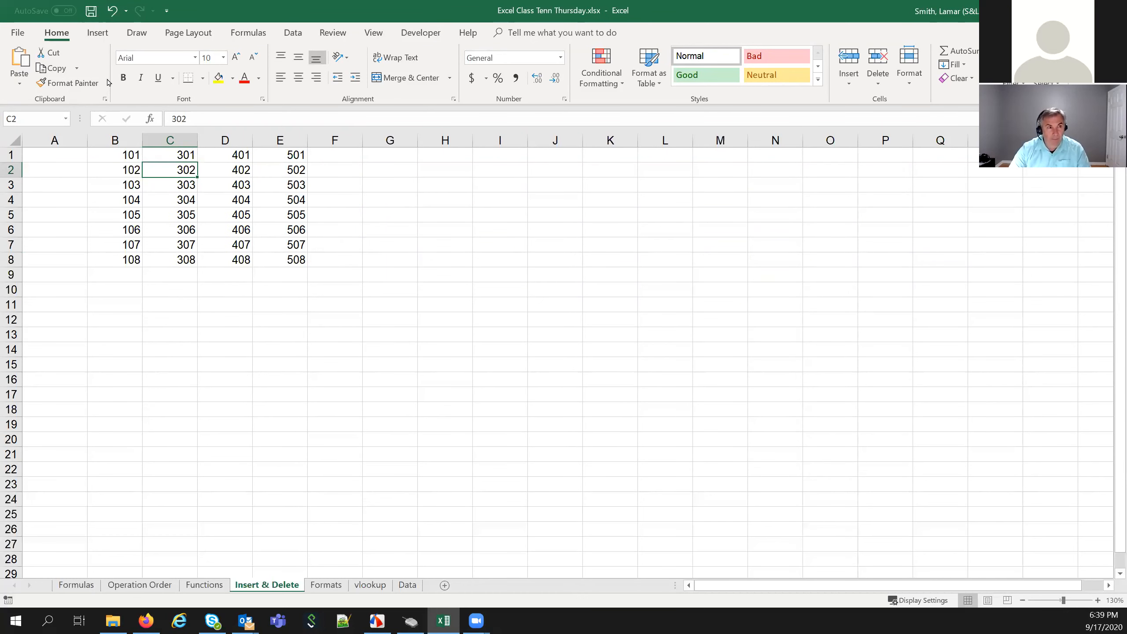
pyautogui.click(113, 16)
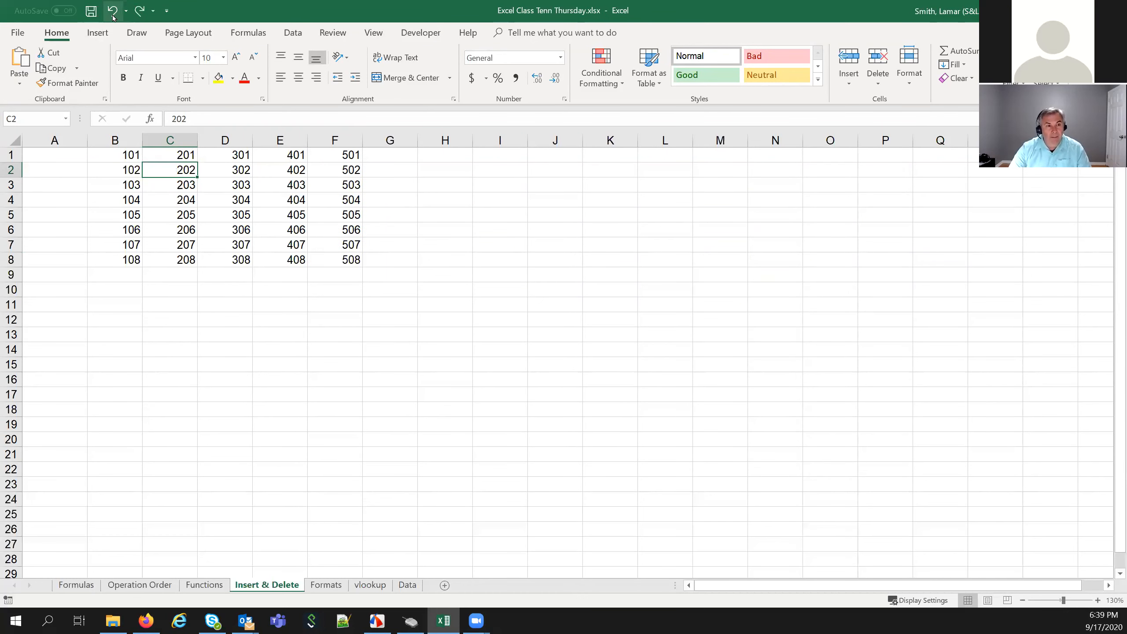
pyautogui.rightClick(186, 178)
pyautogui.moveTo(225, 323)
pyautogui.click(219, 277)
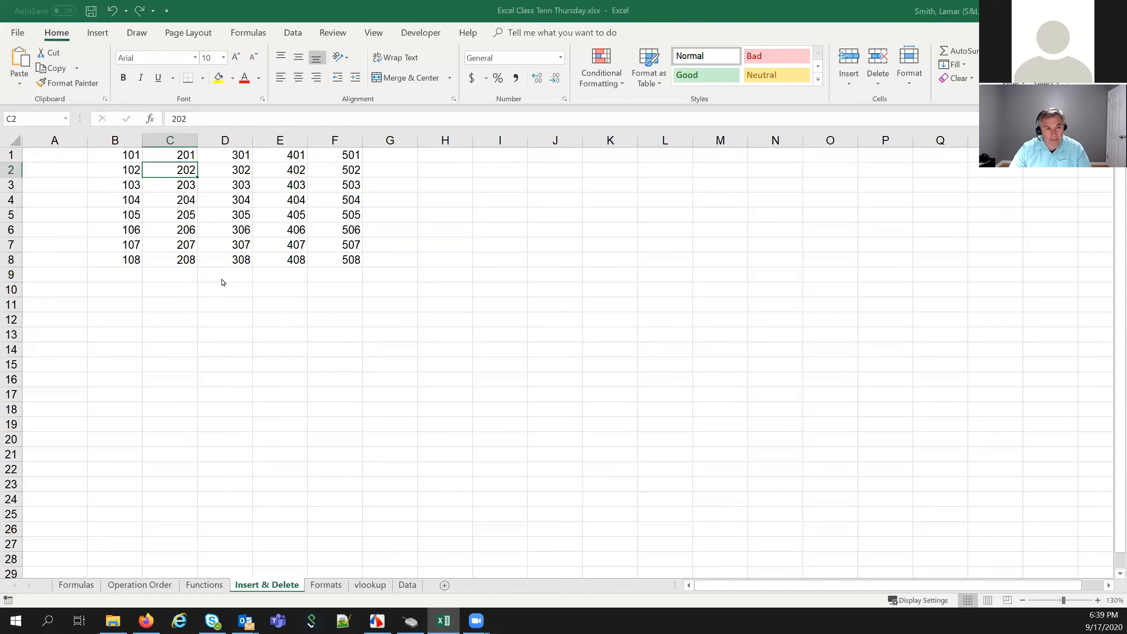
pyautogui.click(316, 418)
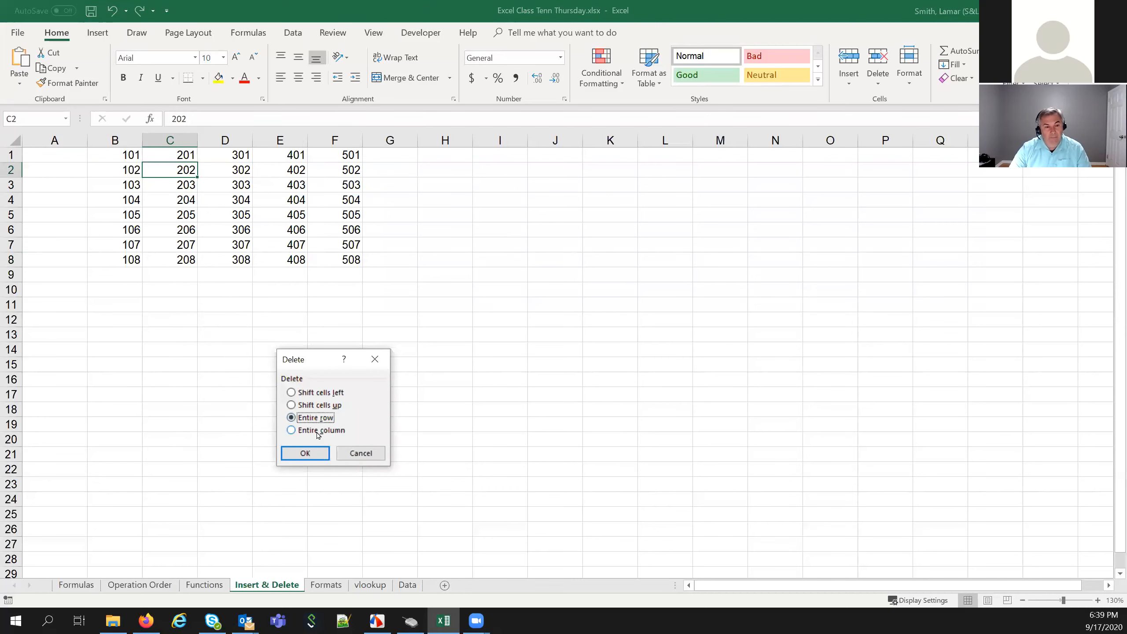
pyautogui.click(316, 457)
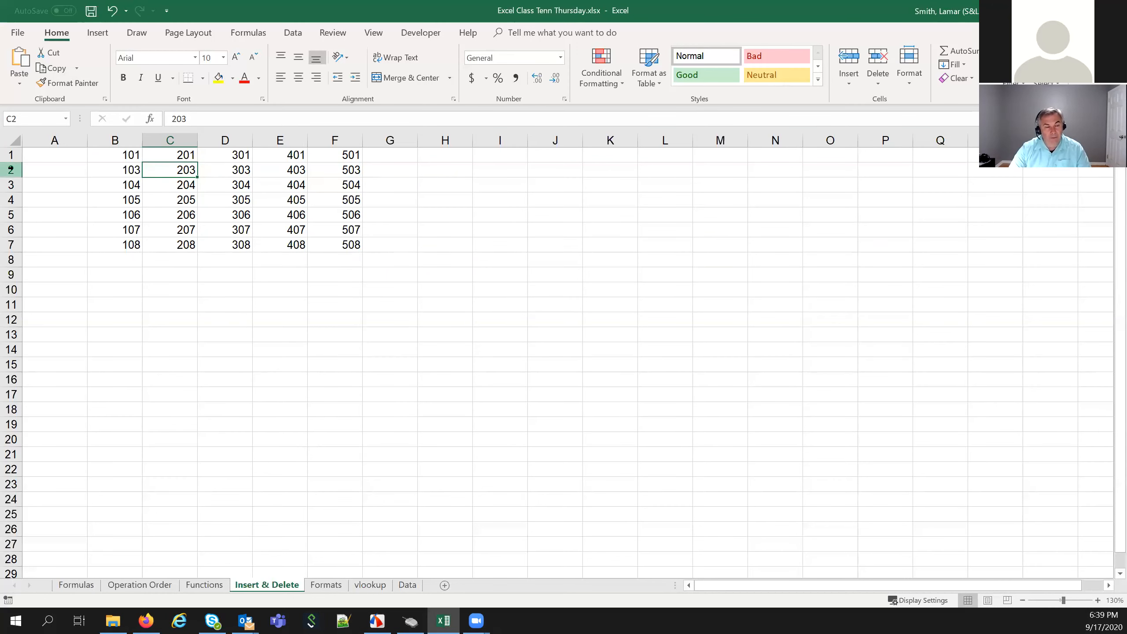
pyautogui.click(112, 10)
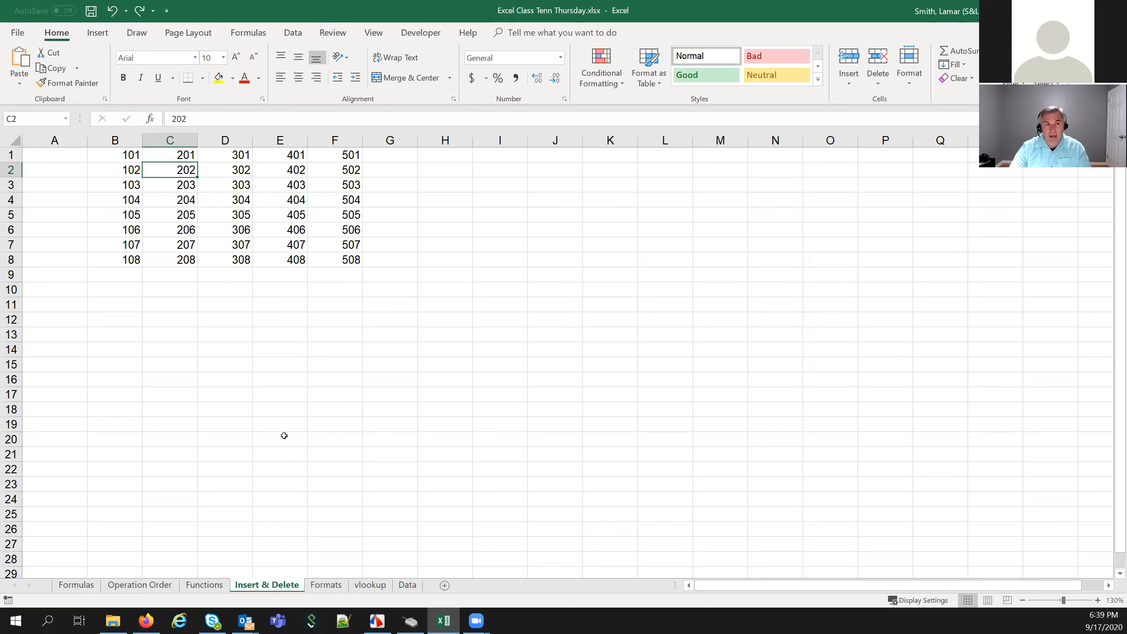
# Insert a blank cell at C2 shifting cells right, then undo it
pyautogui.rightClick(168, 173)
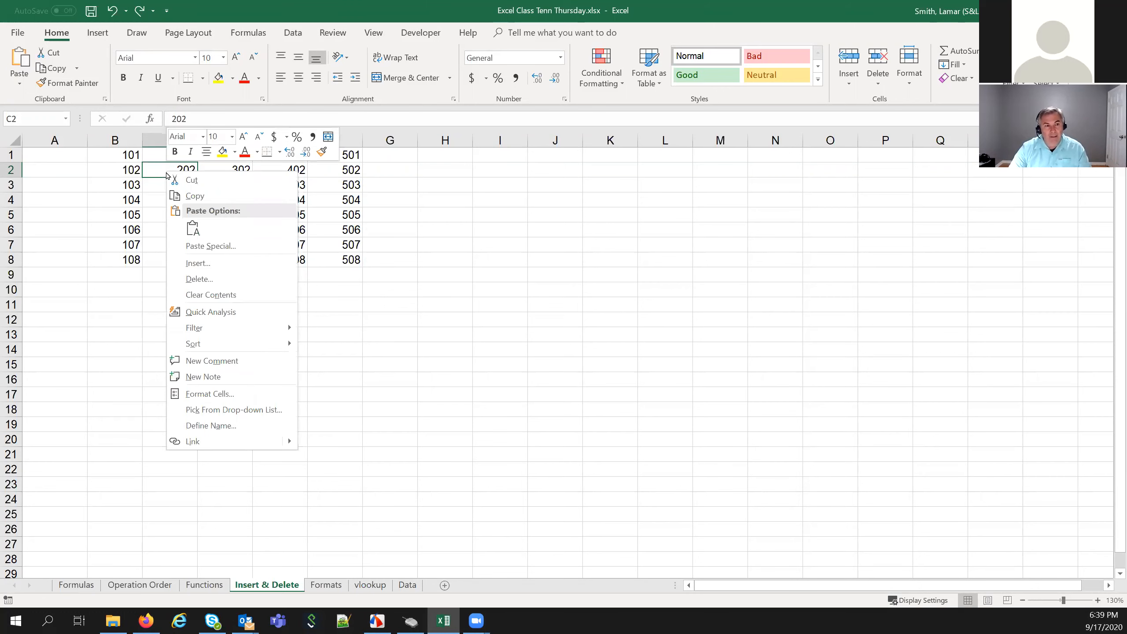
pyautogui.click(207, 260)
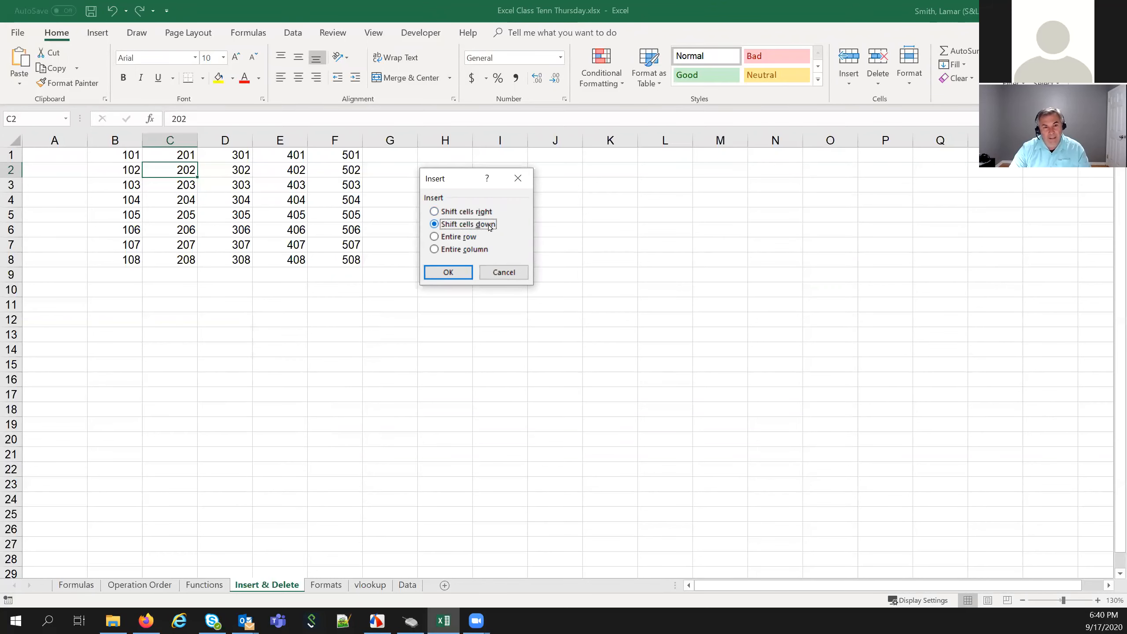
pyautogui.click(434, 212)
pyautogui.click(438, 271)
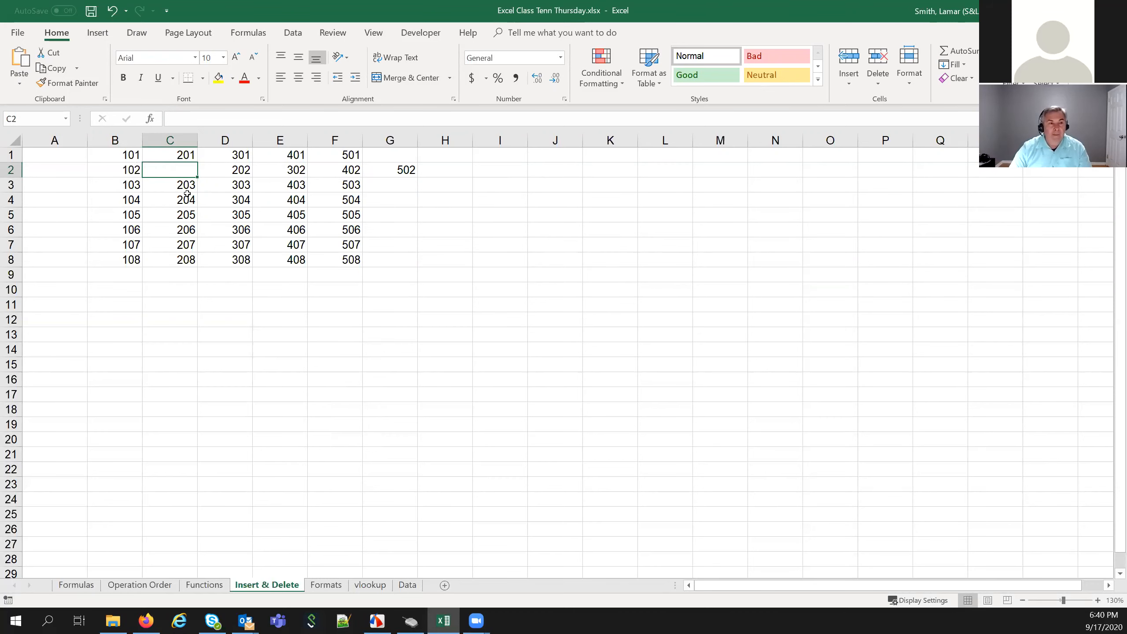
pyautogui.click(113, 10)
# Insert a blank cell at C2 shifting cells down, then undo it
pyautogui.rightClick(163, 172)
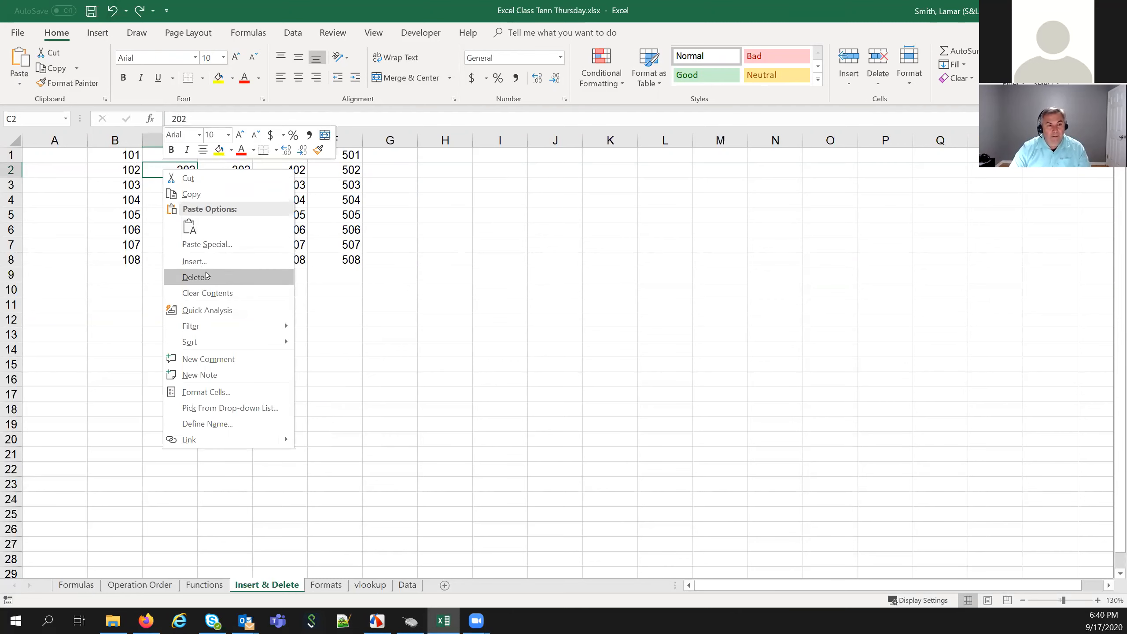
pyautogui.click(262, 262)
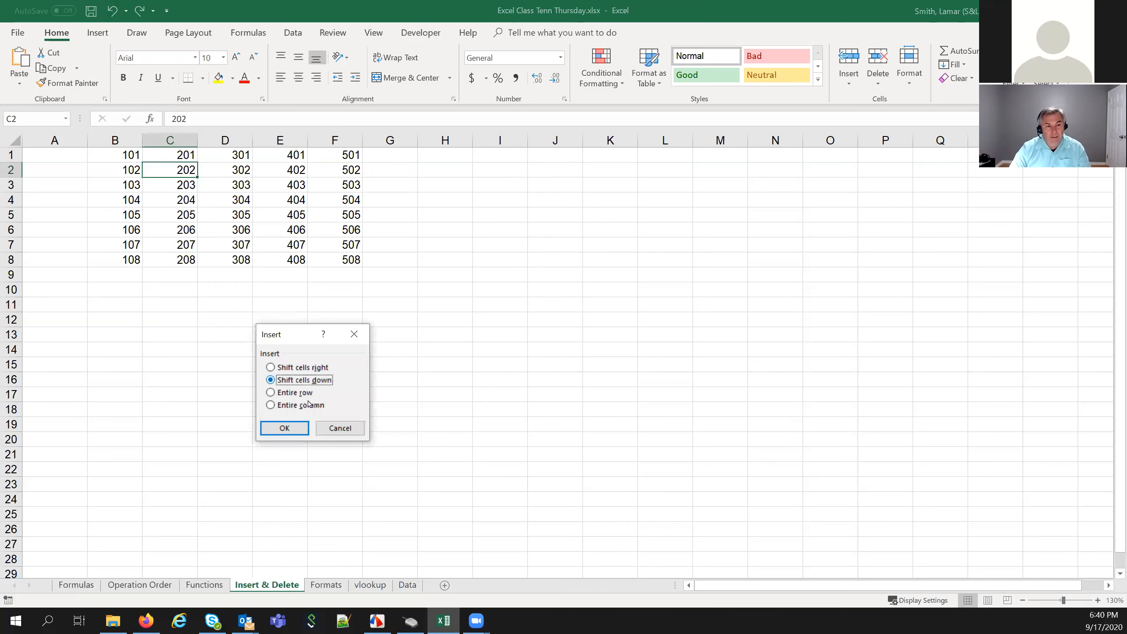
pyautogui.click(285, 428)
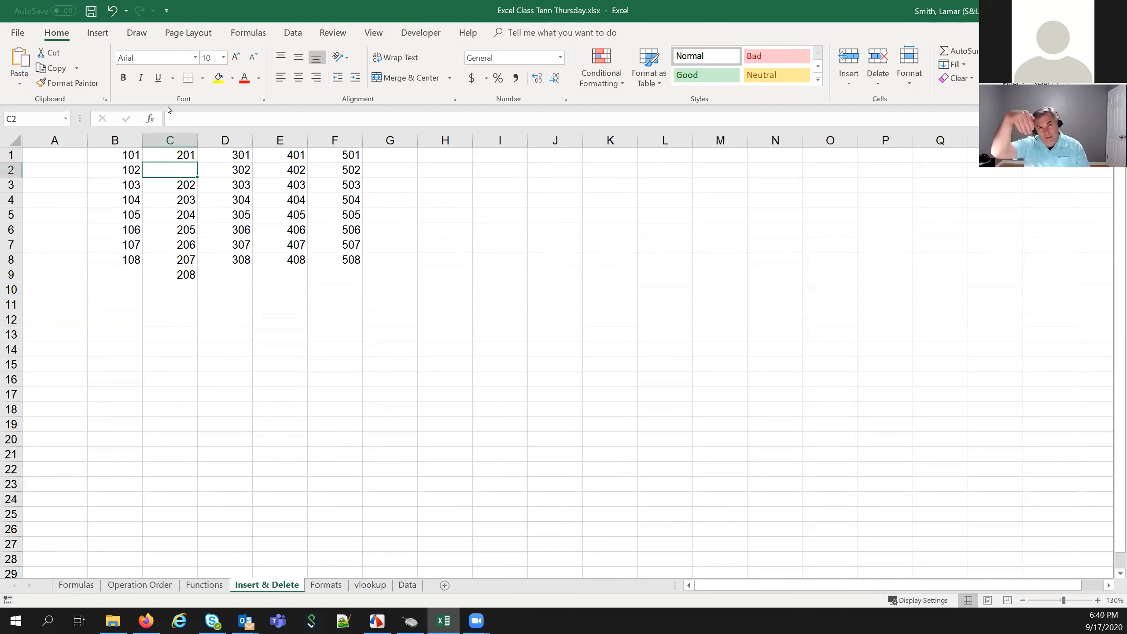
pyautogui.click(112, 11)
# Insert an entire blank row at row 2, then undo it
pyautogui.rightClick(158, 166)
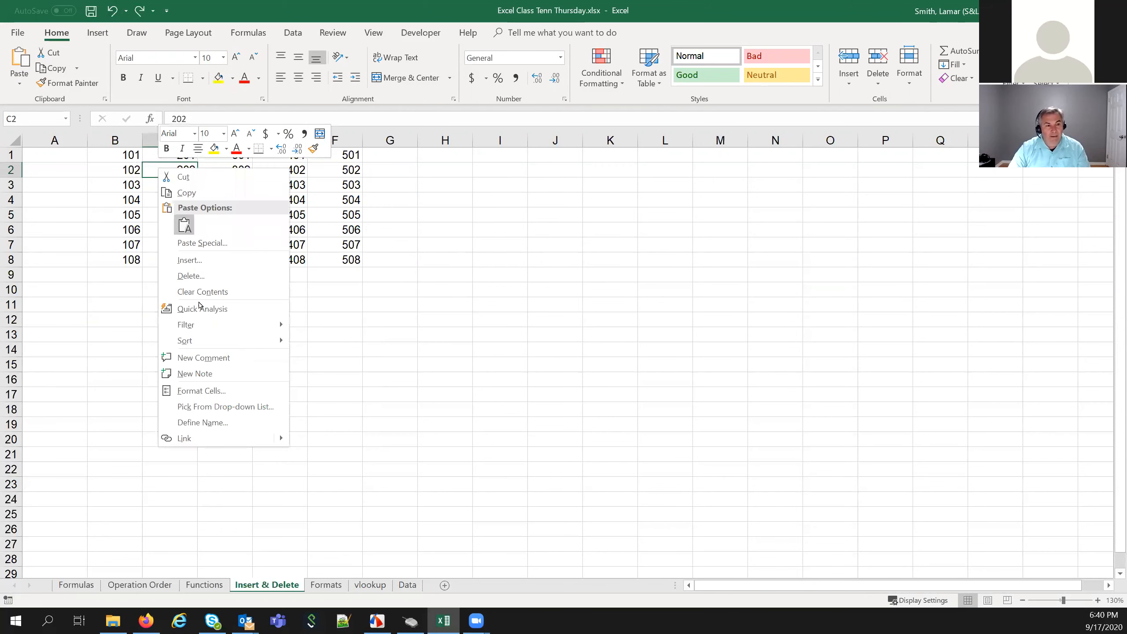
pyautogui.click(214, 260)
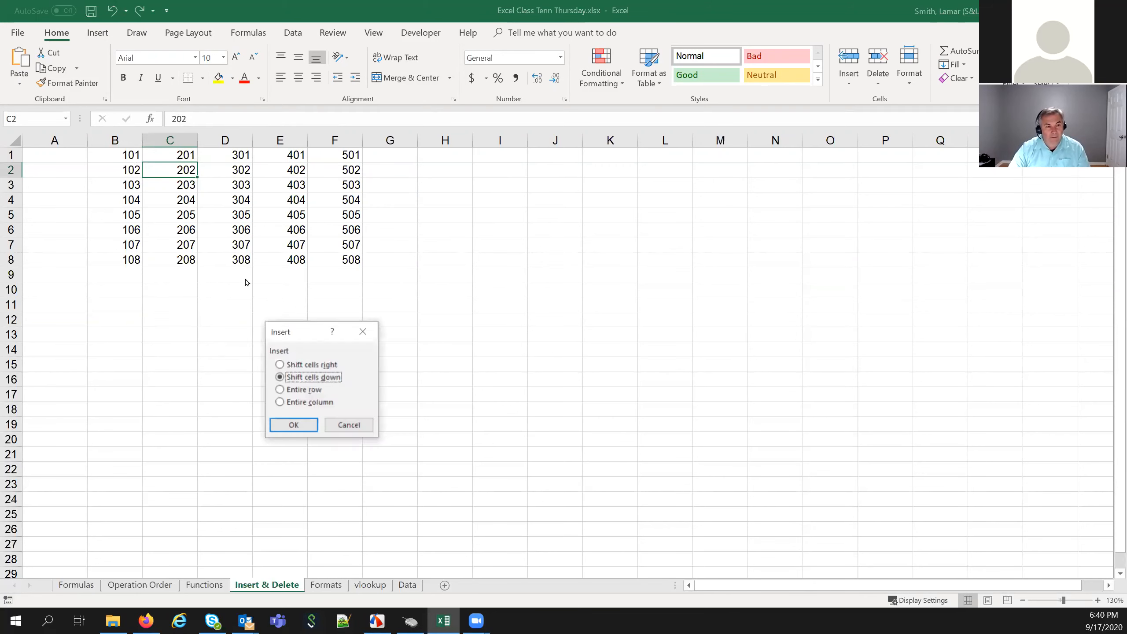
pyautogui.click(280, 390)
pyautogui.click(291, 421)
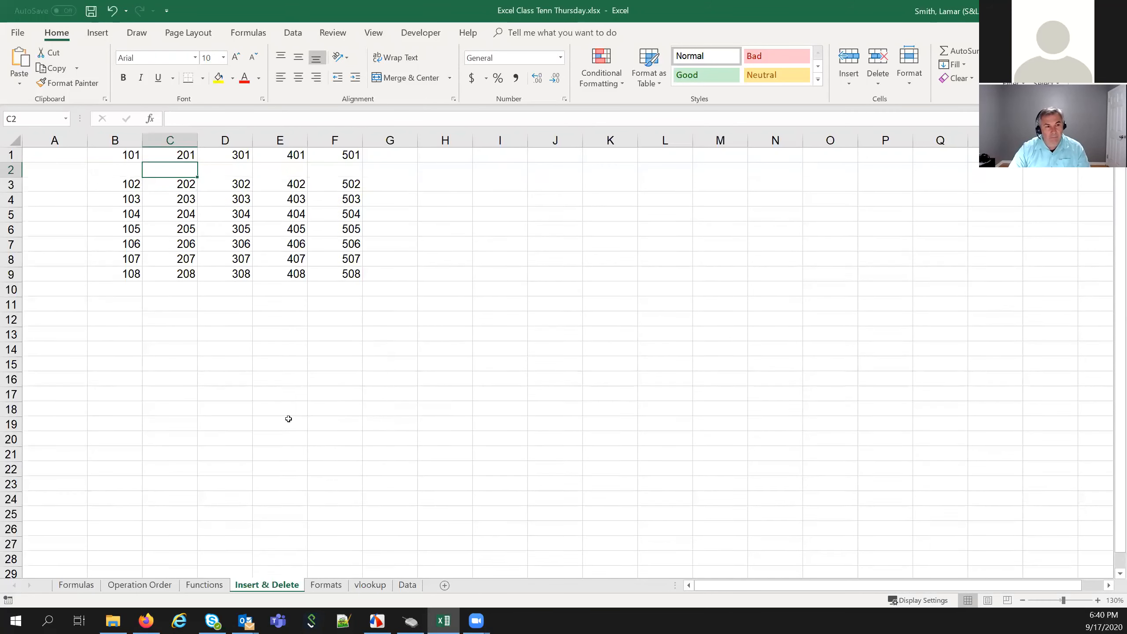
pyautogui.click(289, 418)
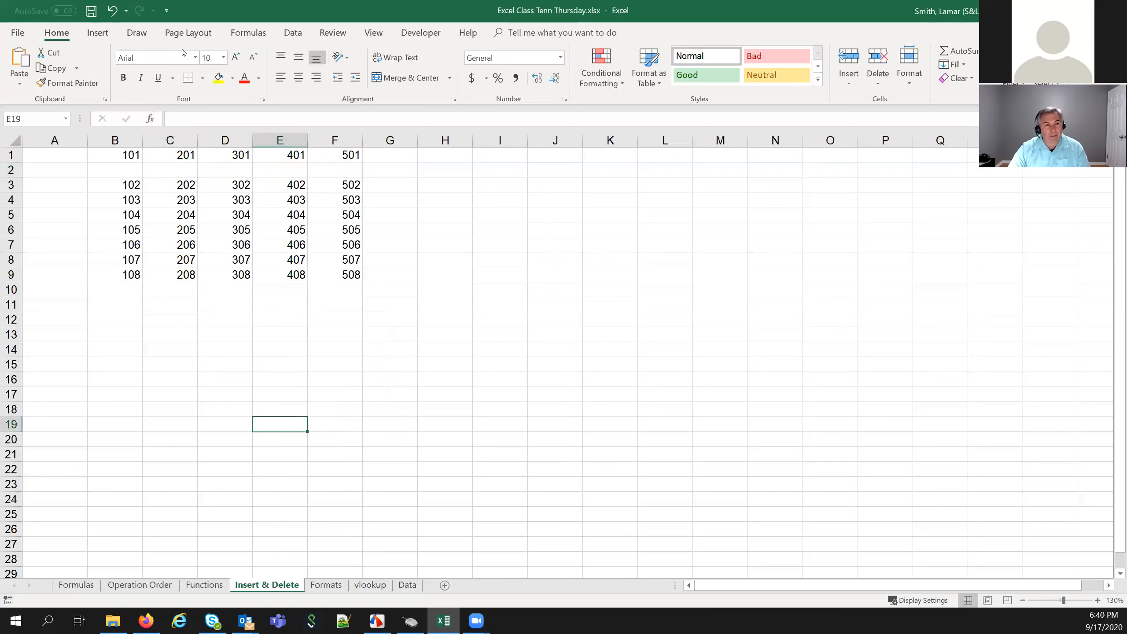
pyautogui.click(112, 13)
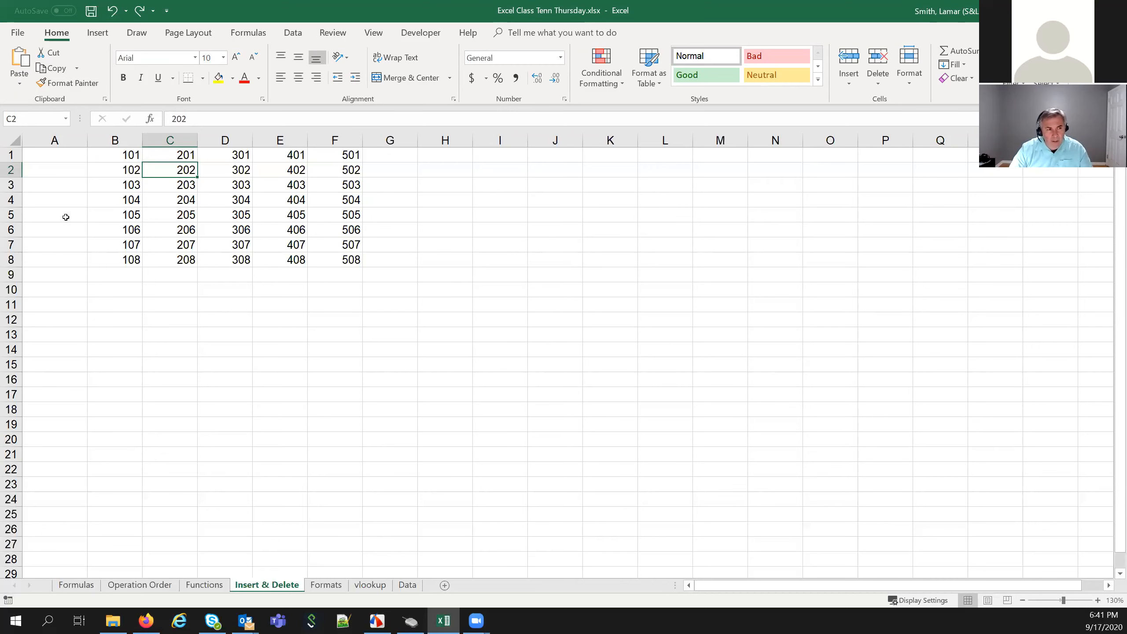
pyautogui.click(11, 170)
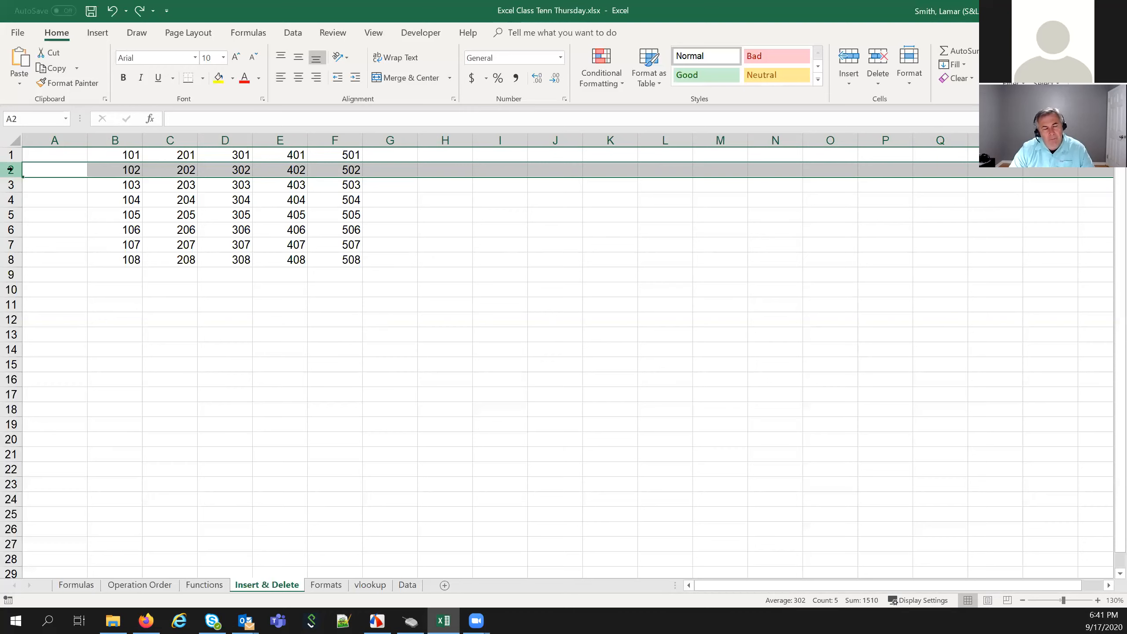
pyautogui.click(177, 140)
pyautogui.rightClick(173, 141)
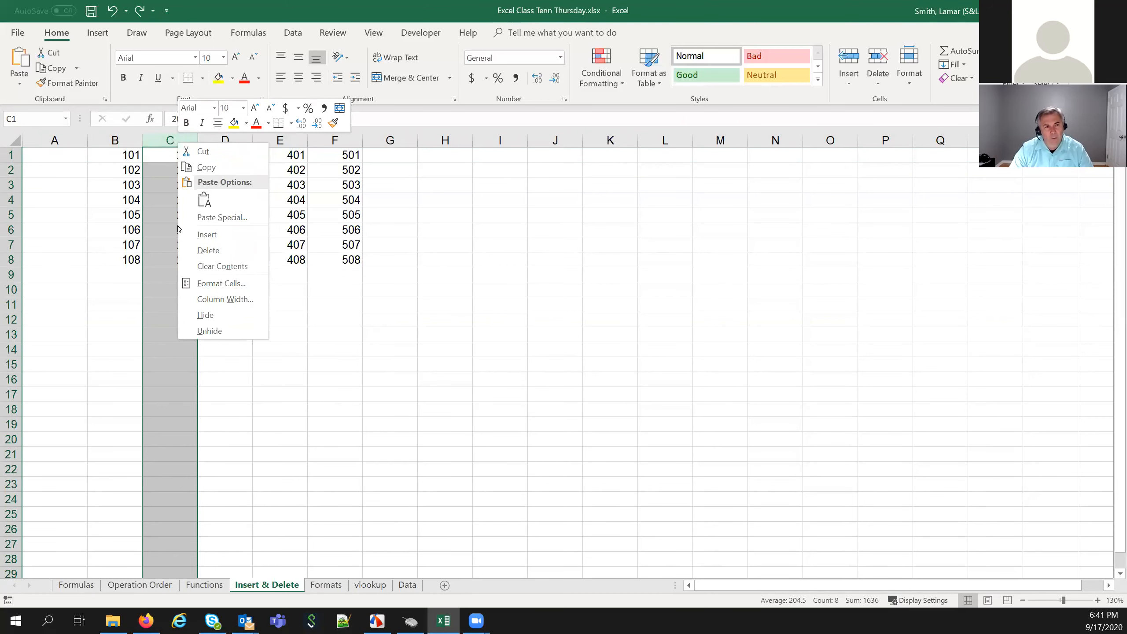
pyautogui.press('Escape')
pyautogui.hotkey('ctrl', '+')
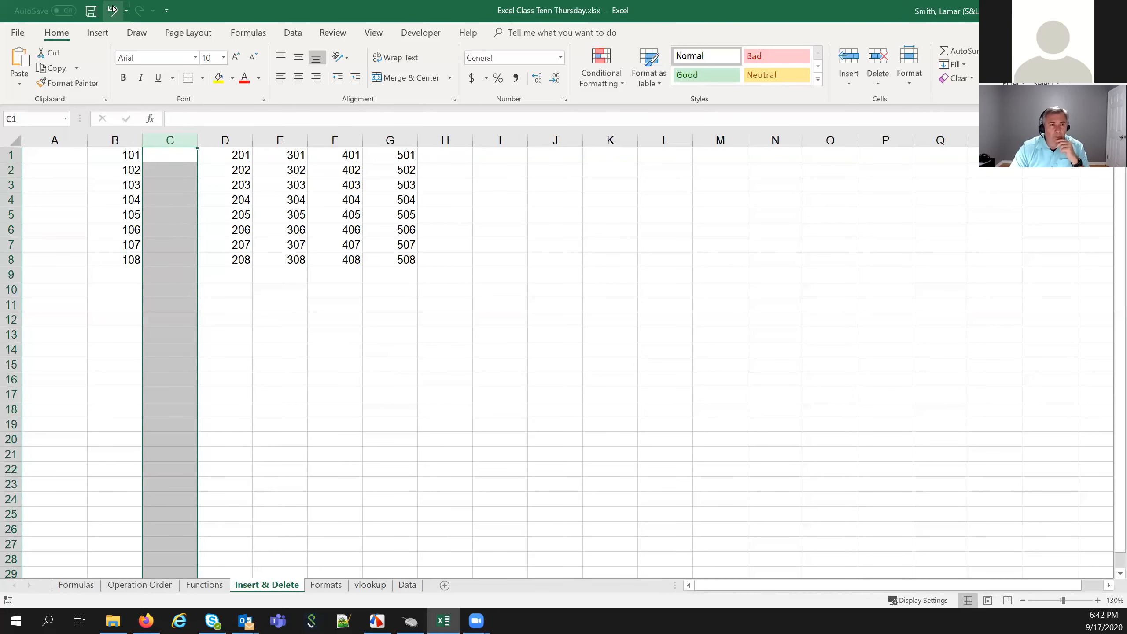
pyautogui.hotkey('ctrl', 'z')
pyautogui.click(224, 378)
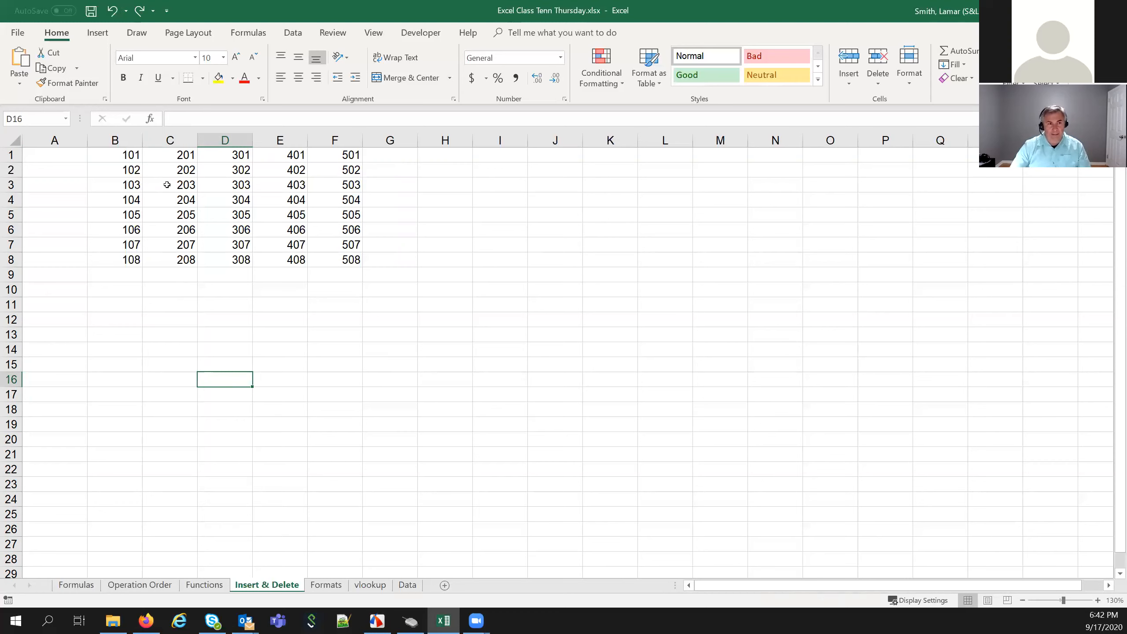
# Insert a blank column at D, then undo it
pyautogui.click(225, 142)
pyautogui.rightClick(219, 141)
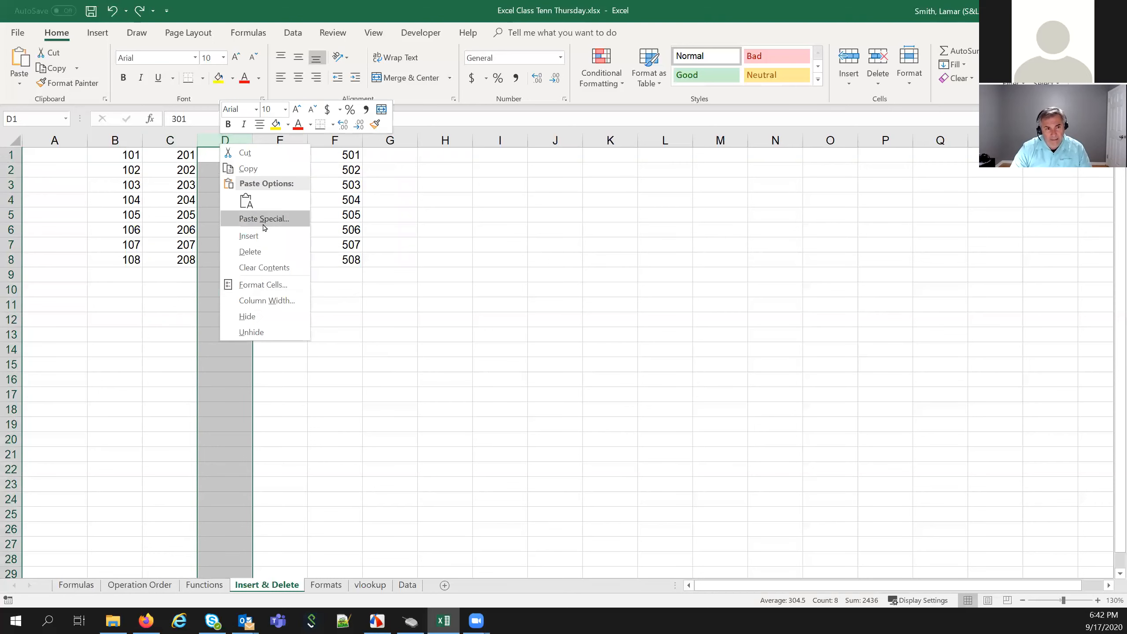
pyautogui.click(262, 233)
pyautogui.moveTo(222, 189); pyautogui.dragTo(225, 262)
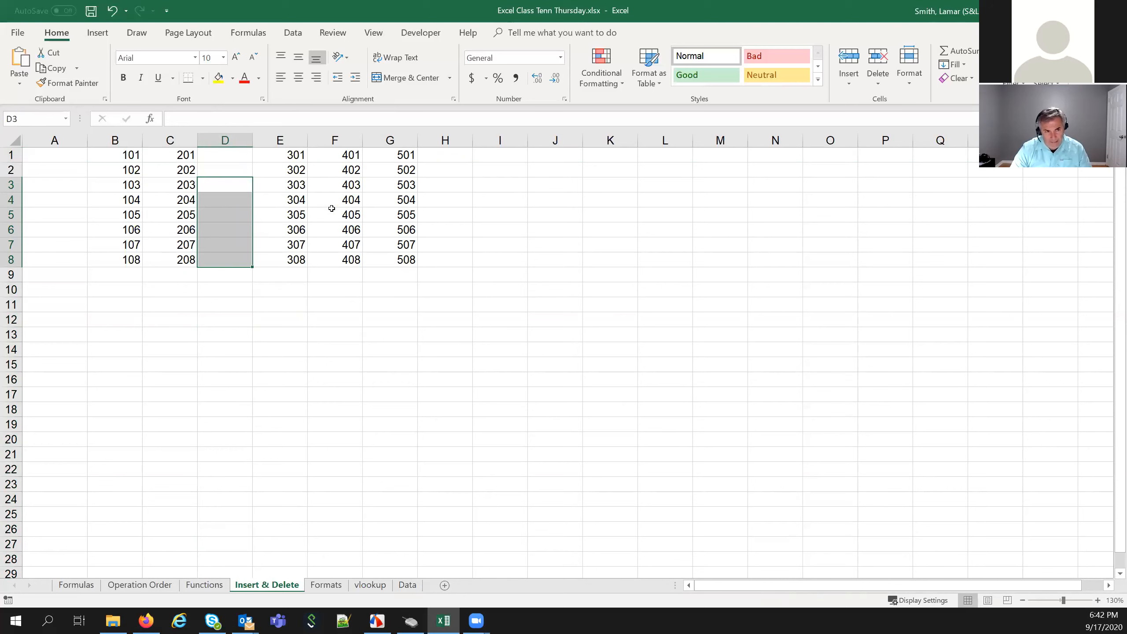
pyautogui.click(240, 141)
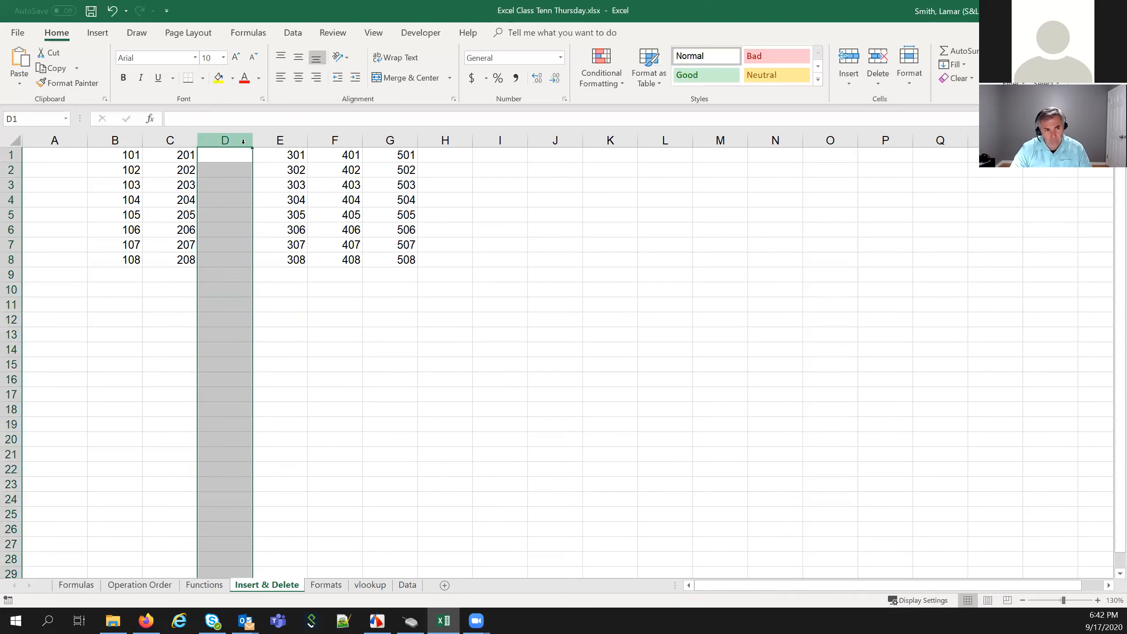
pyautogui.click(109, 6)
# Insert a blank row at row 4, pushing 104–108 down to rows 5–9
pyautogui.click(7, 200)
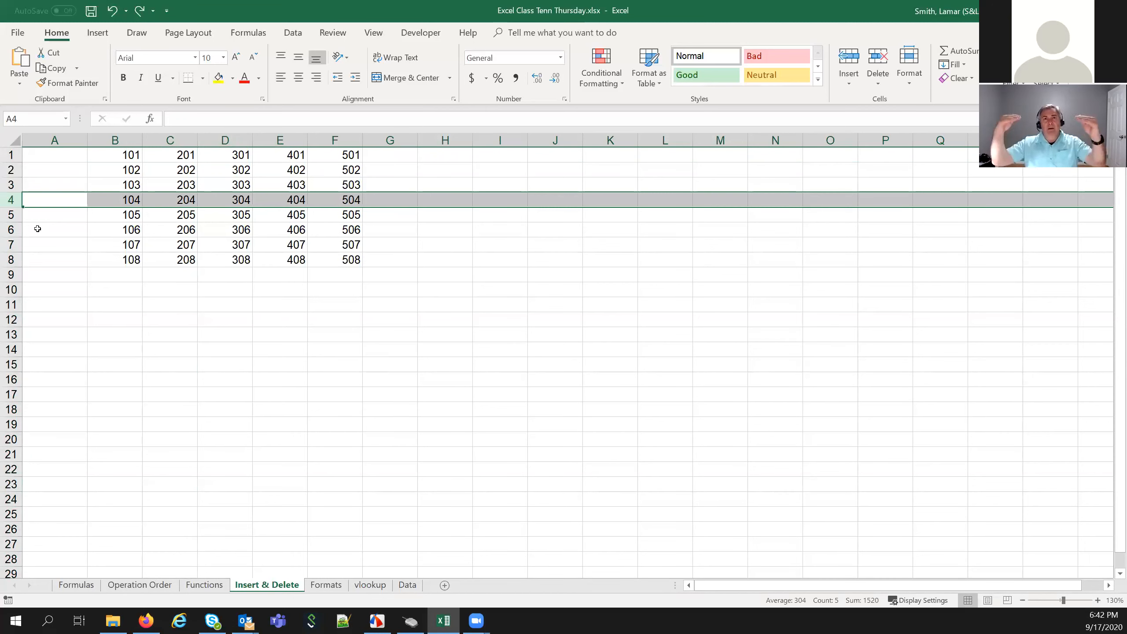
pyautogui.rightClick(10, 199)
pyautogui.press('Escape')
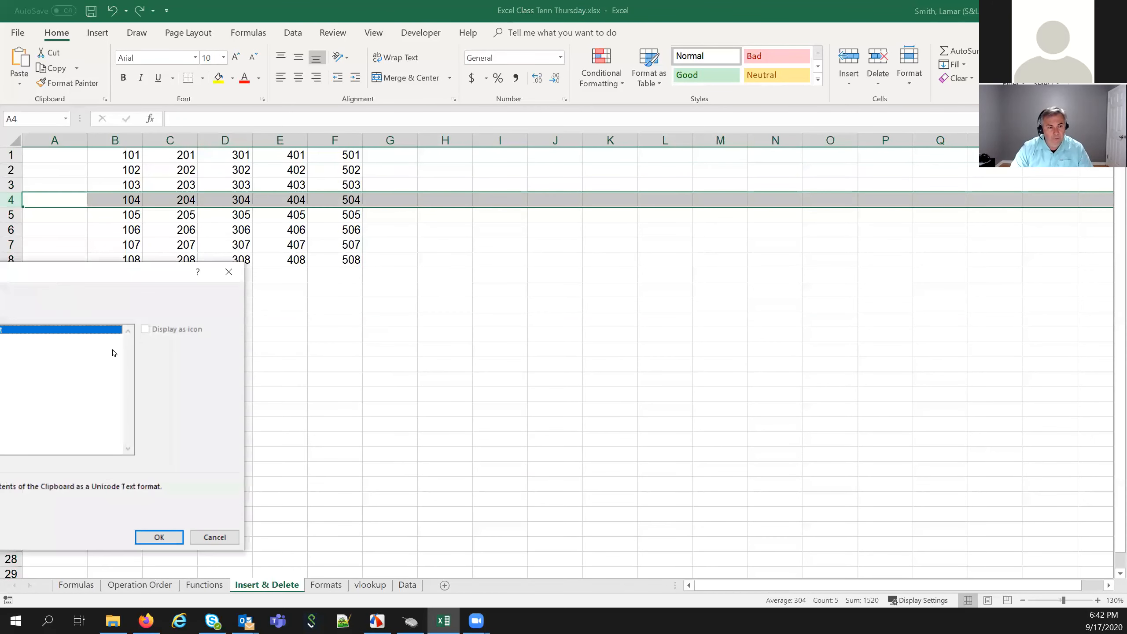
pyautogui.click(215, 538)
pyautogui.rightClick(11, 200)
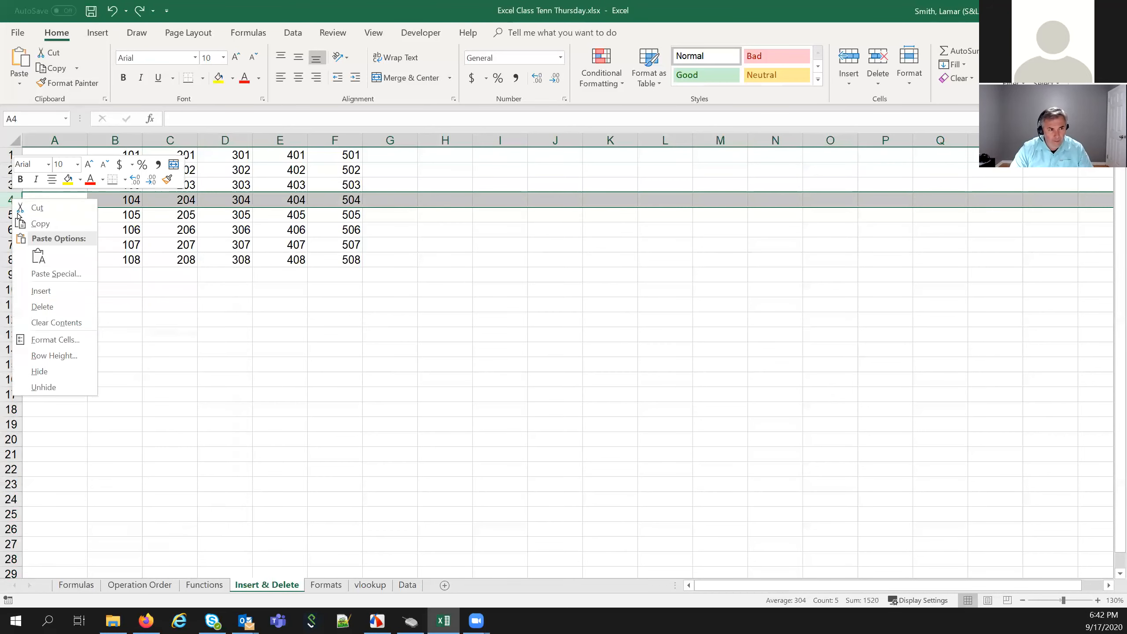
pyautogui.click(42, 289)
# Undo the blank row 4 insertion so 104–504 returns to row 4
pyautogui.click(189, 205)
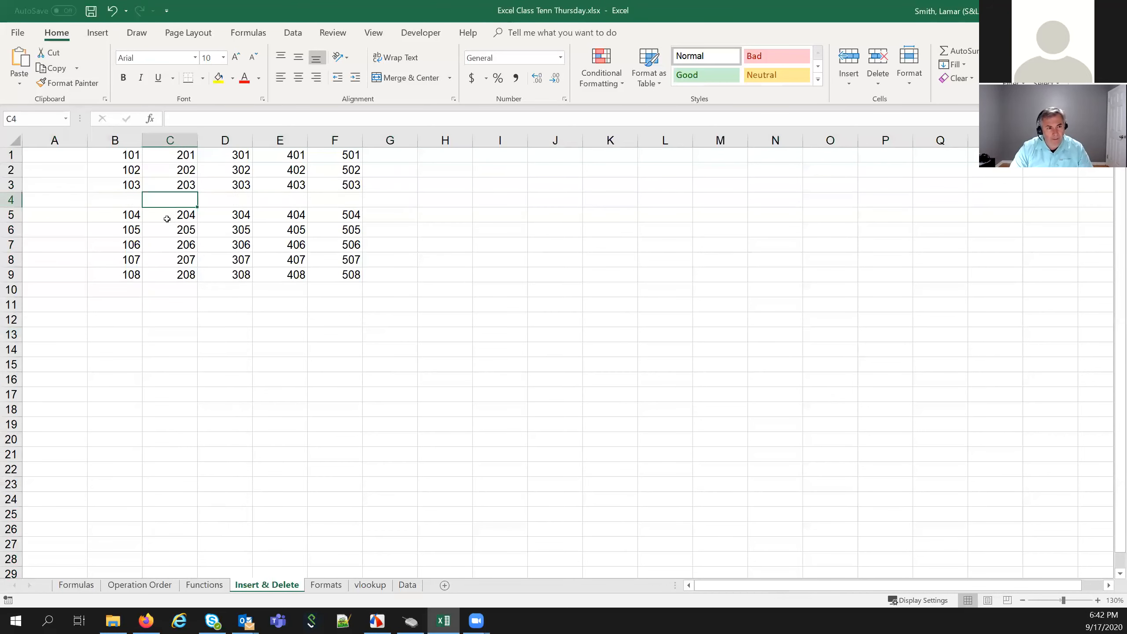
pyautogui.moveTo(48, 202); pyautogui.dragTo(437, 200)
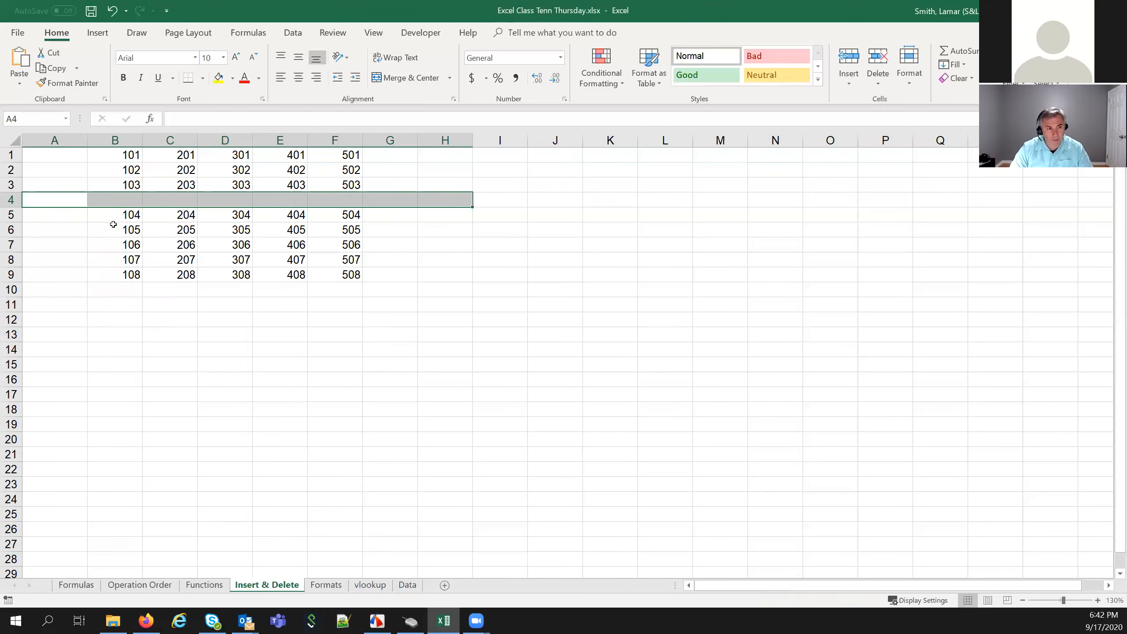
pyautogui.rightClick(13, 198)
pyautogui.click(125, 13)
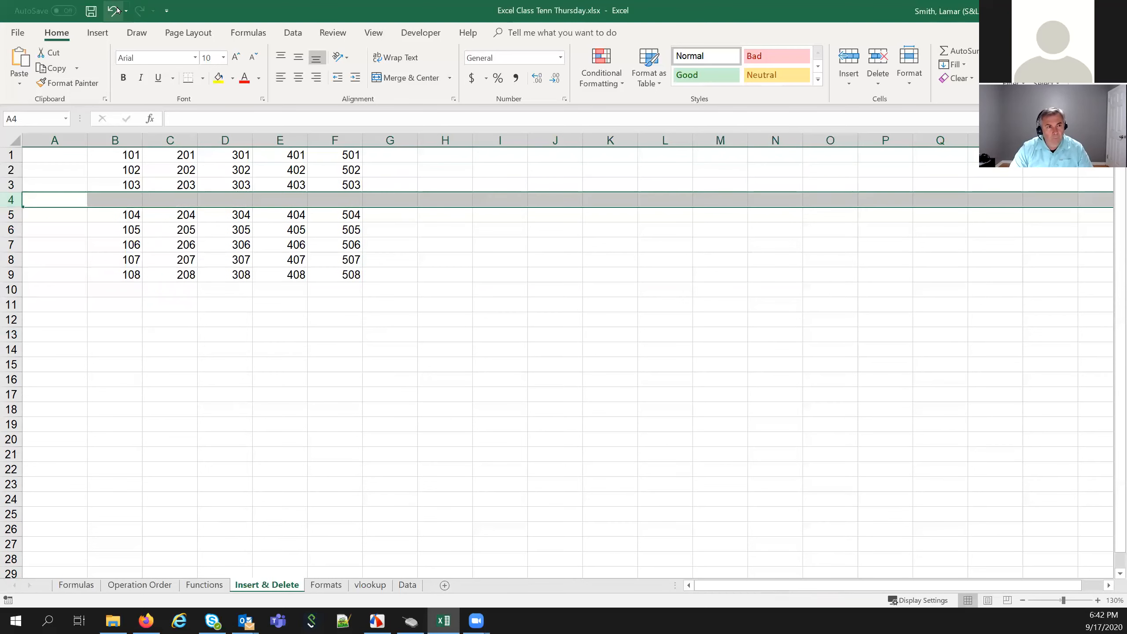
pyautogui.click(113, 11)
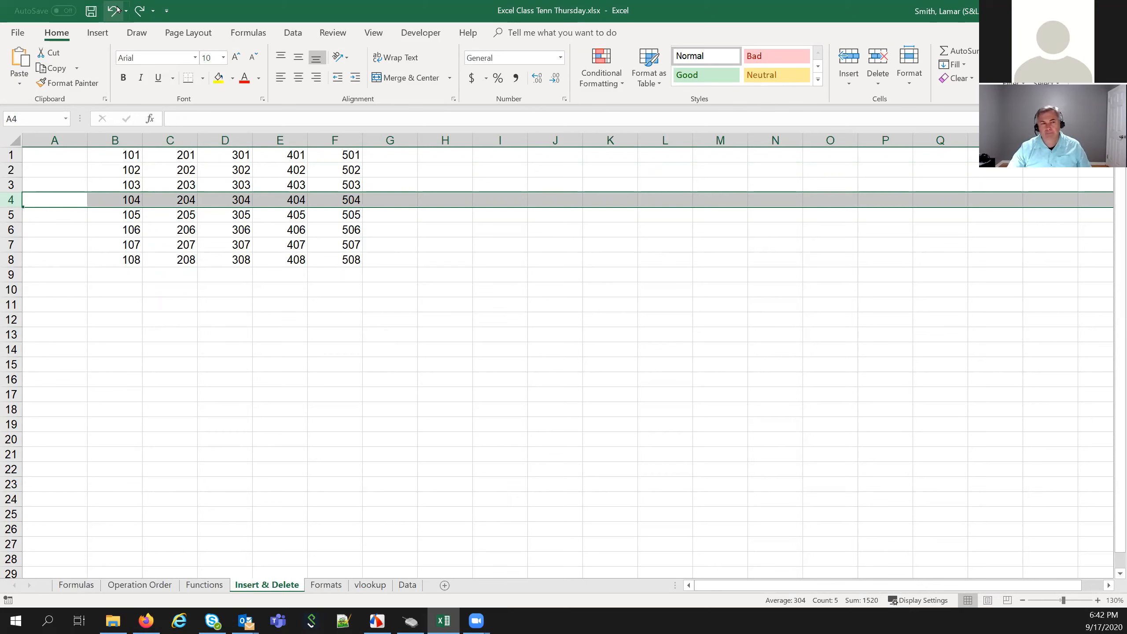
pyautogui.click(230, 304)
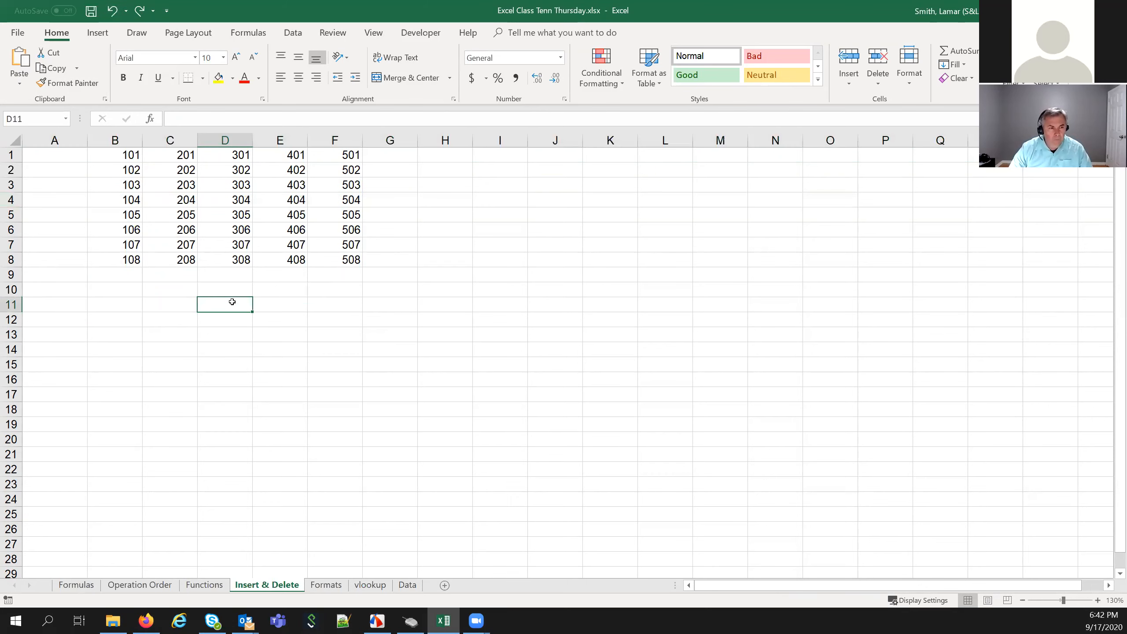
pyautogui.click(62, 282)
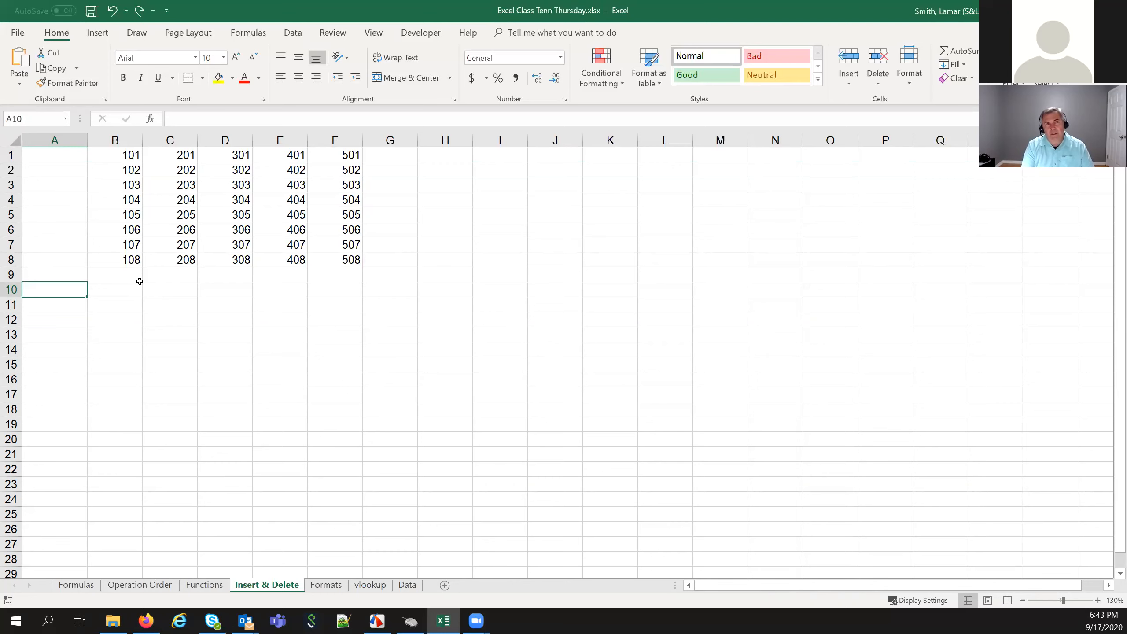
# Enter Jan and Feb in A10:A11 and AutoFill the months down to Dec in A21
pyautogui.write('Jan')
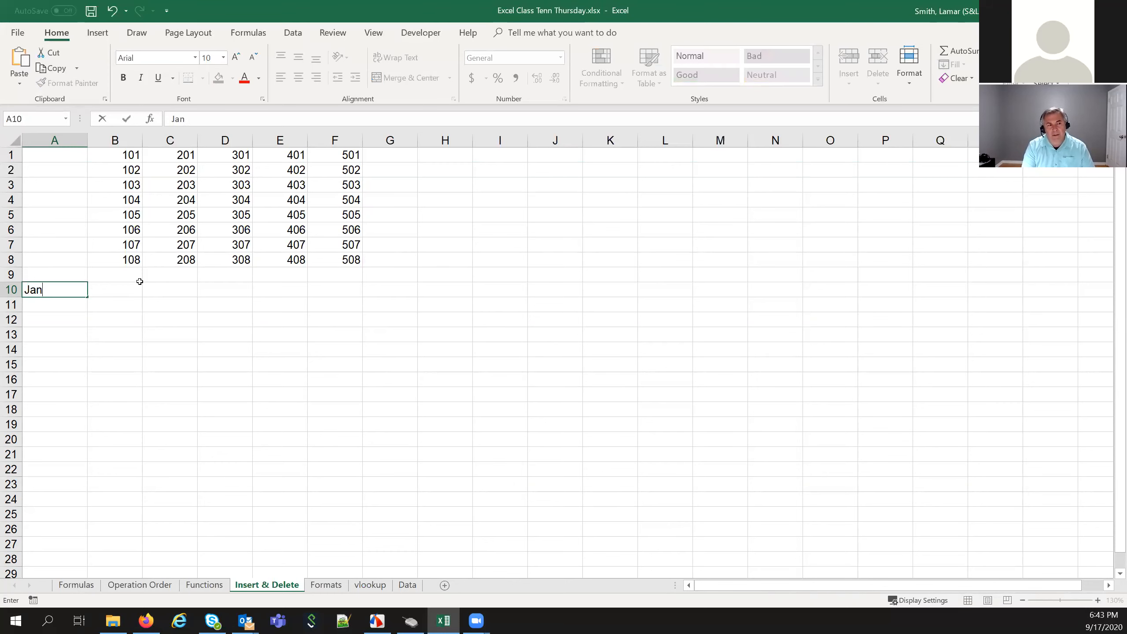
pyautogui.press('Return')
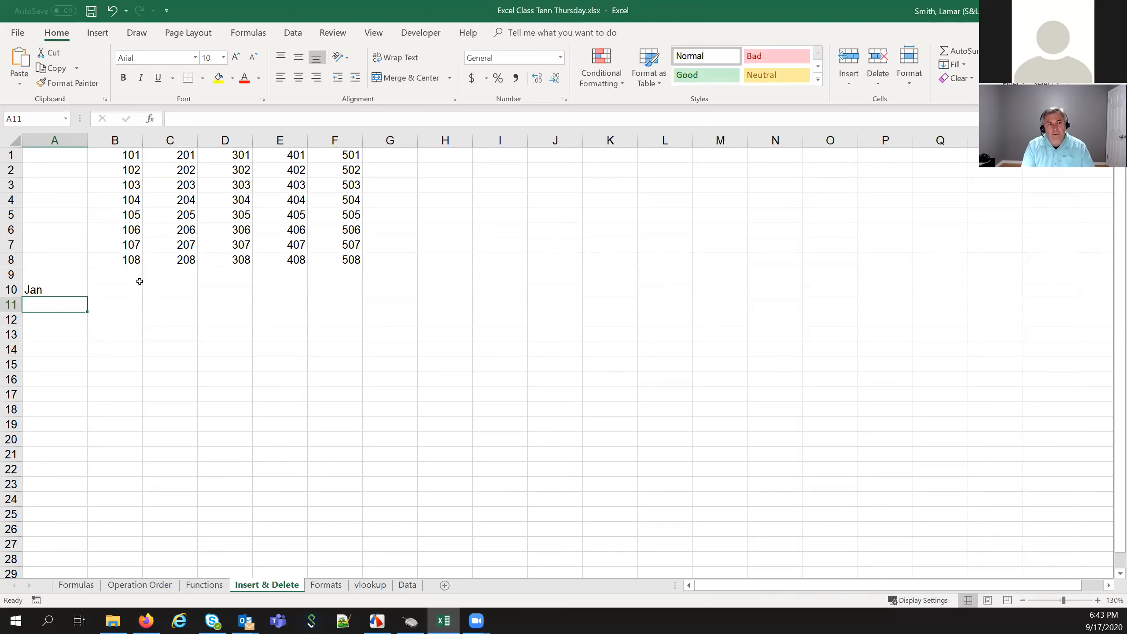
pyautogui.write('Feb')
pyautogui.press('Return')
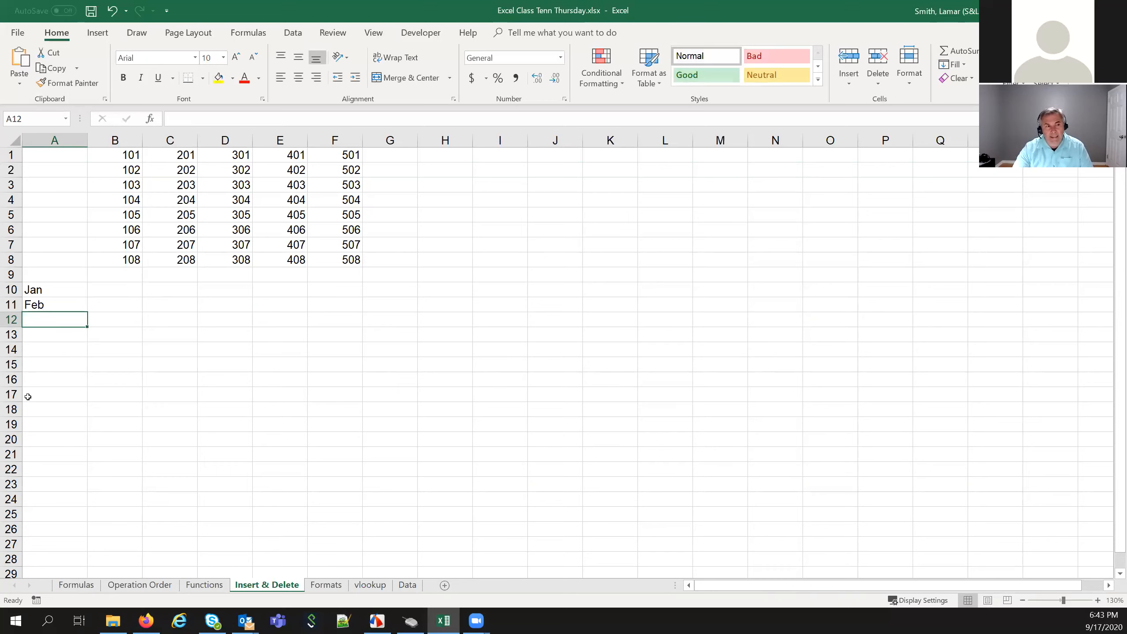
pyautogui.moveTo(68, 289); pyautogui.dragTo(69, 305)
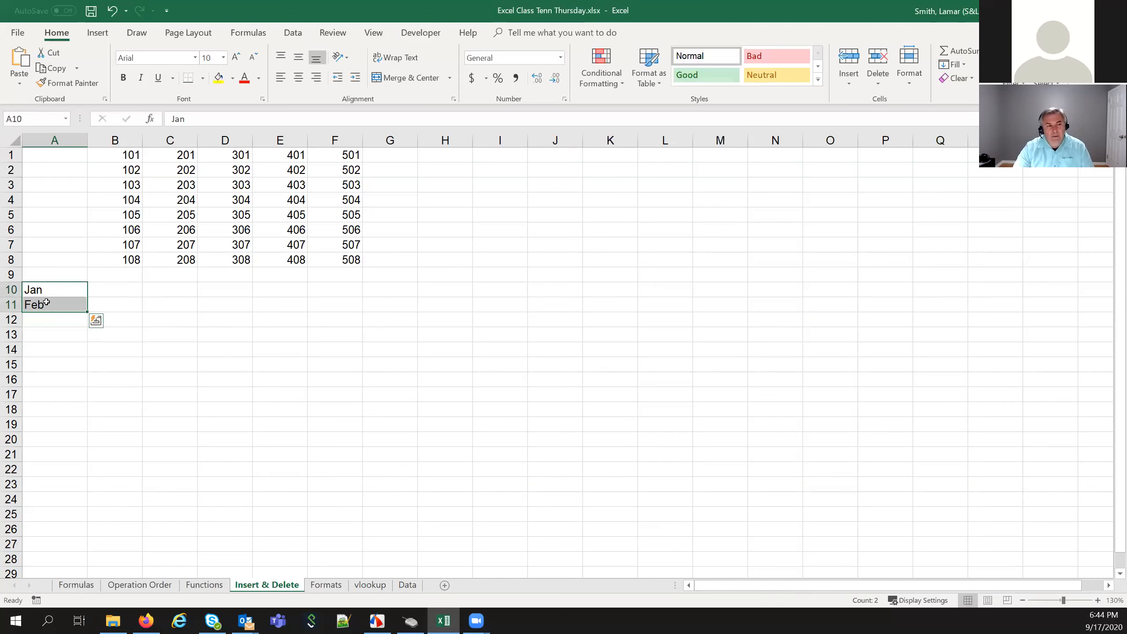
pyautogui.click(61, 334)
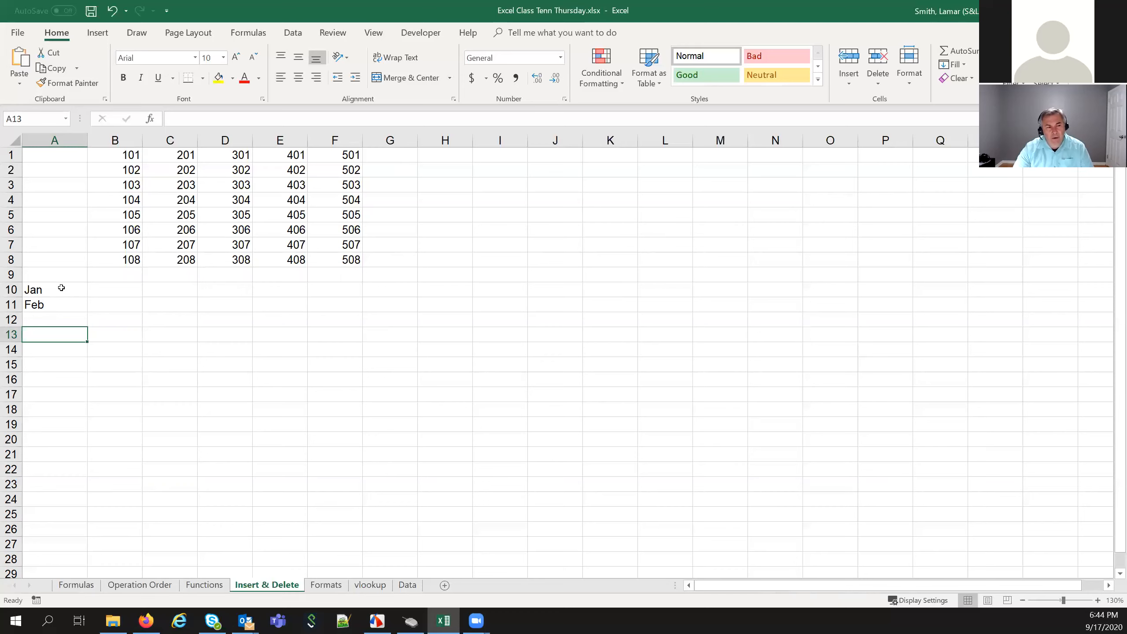
pyautogui.click(64, 287)
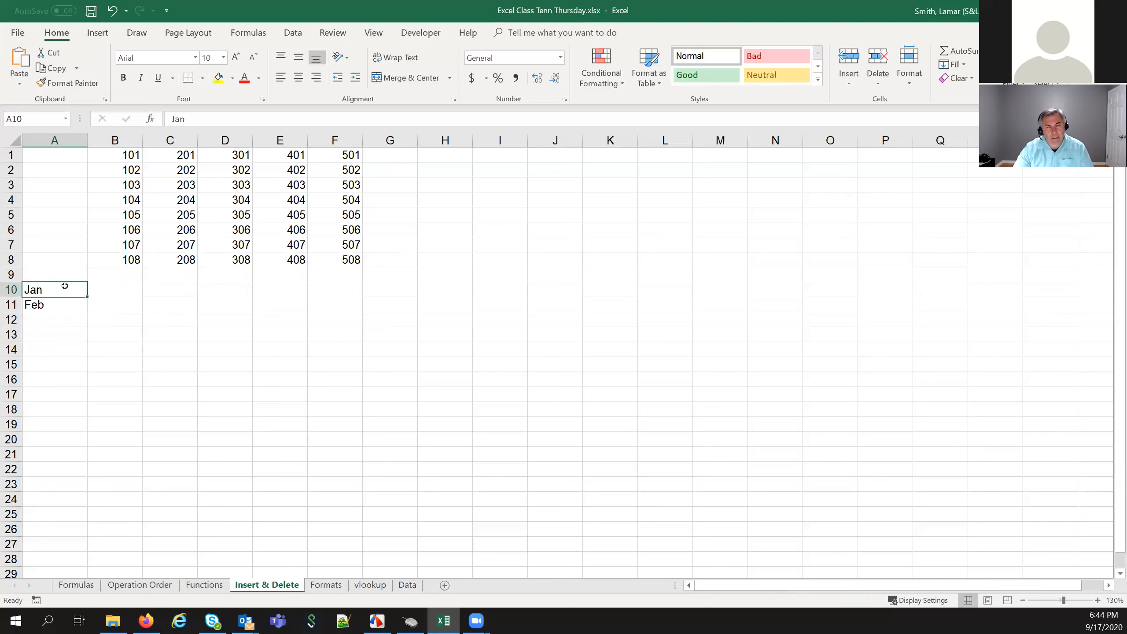
pyautogui.moveTo(65, 286); pyautogui.dragTo(63, 301)
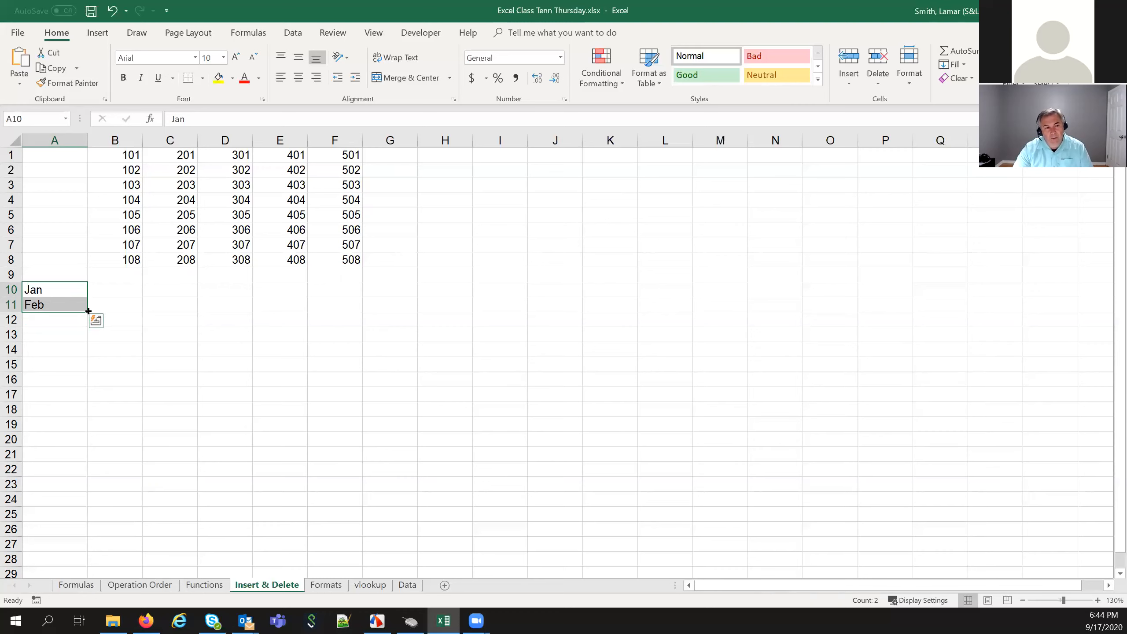
pyautogui.moveTo(88, 312); pyautogui.dragTo(85, 324)
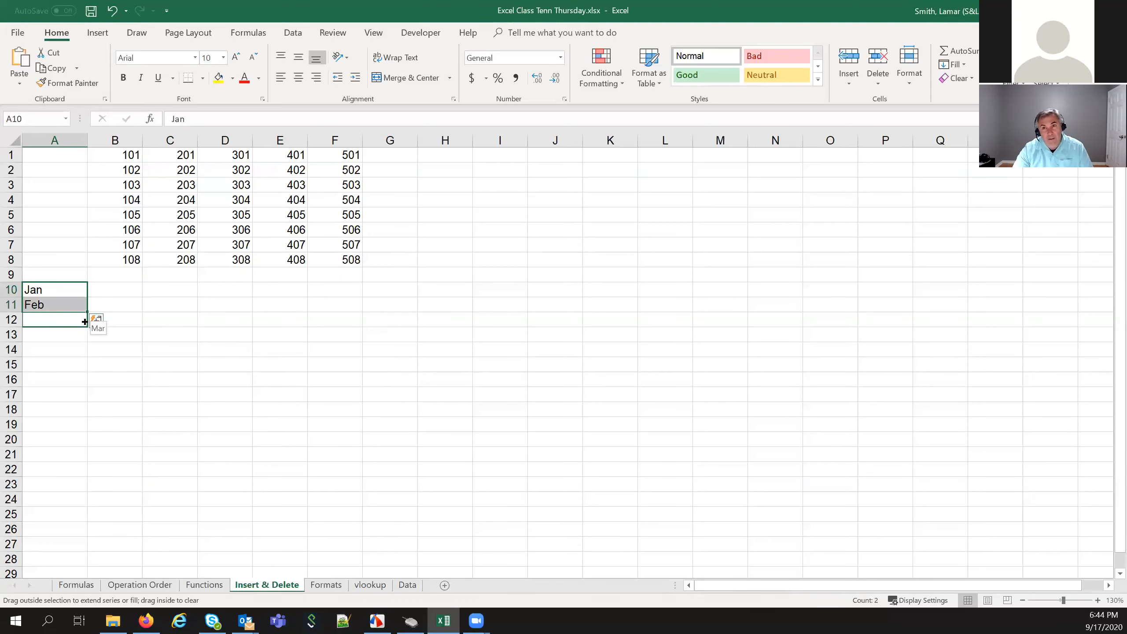
pyautogui.moveTo(84, 322); pyautogui.dragTo(82, 460)
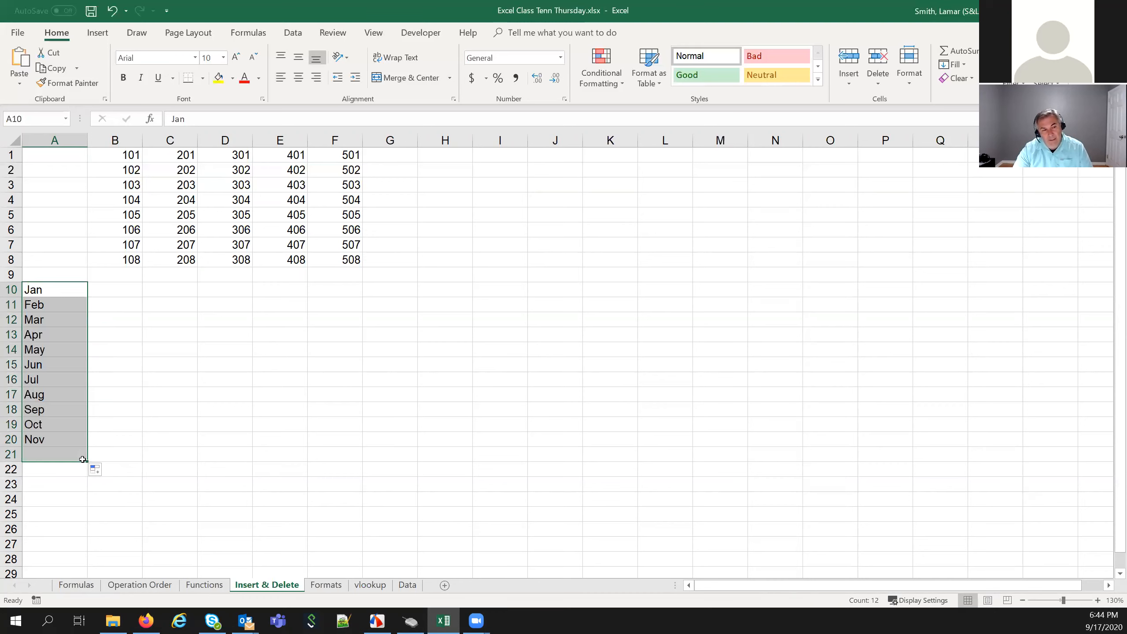
pyautogui.click(63, 293)
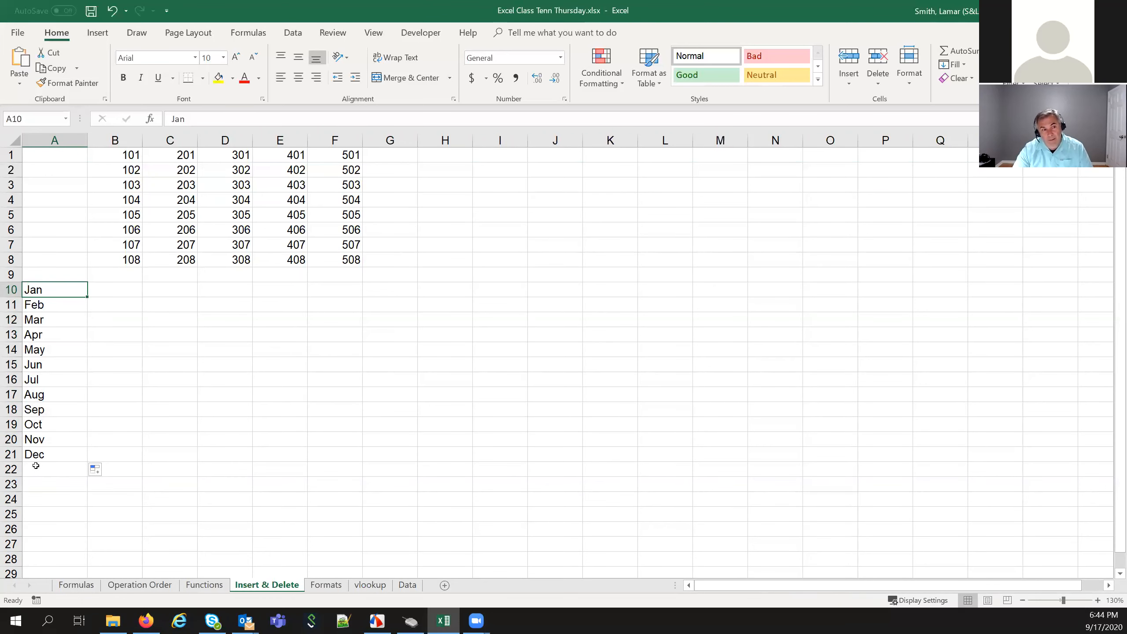
pyautogui.click(125, 289)
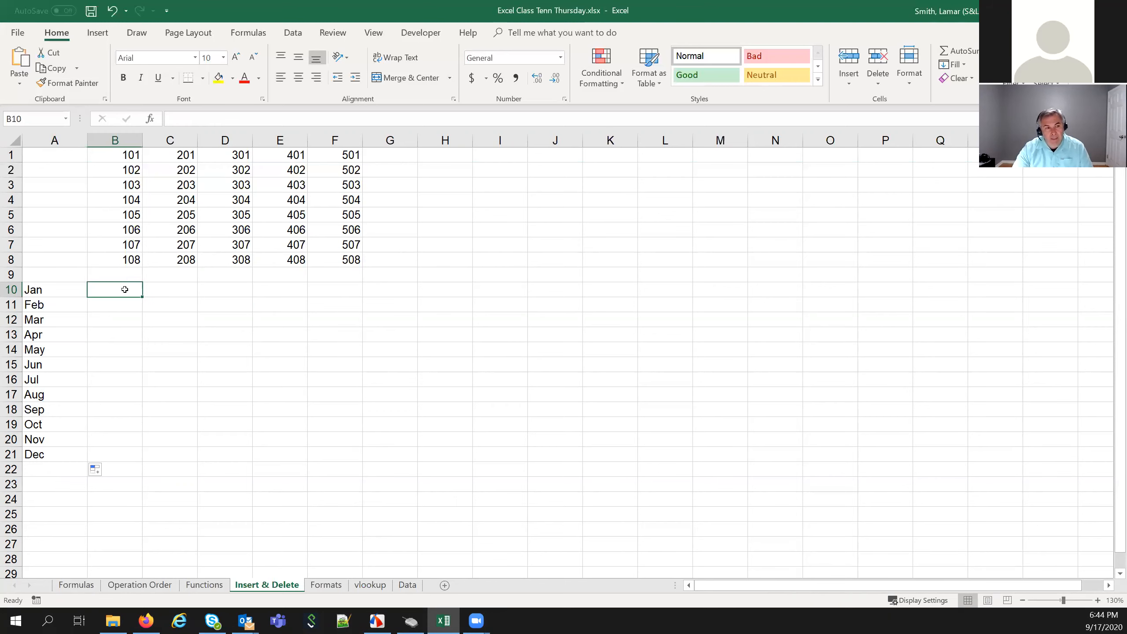
# Enter January and February in B10:B11 and AutoFill down to December in B21
pyautogui.write('January')
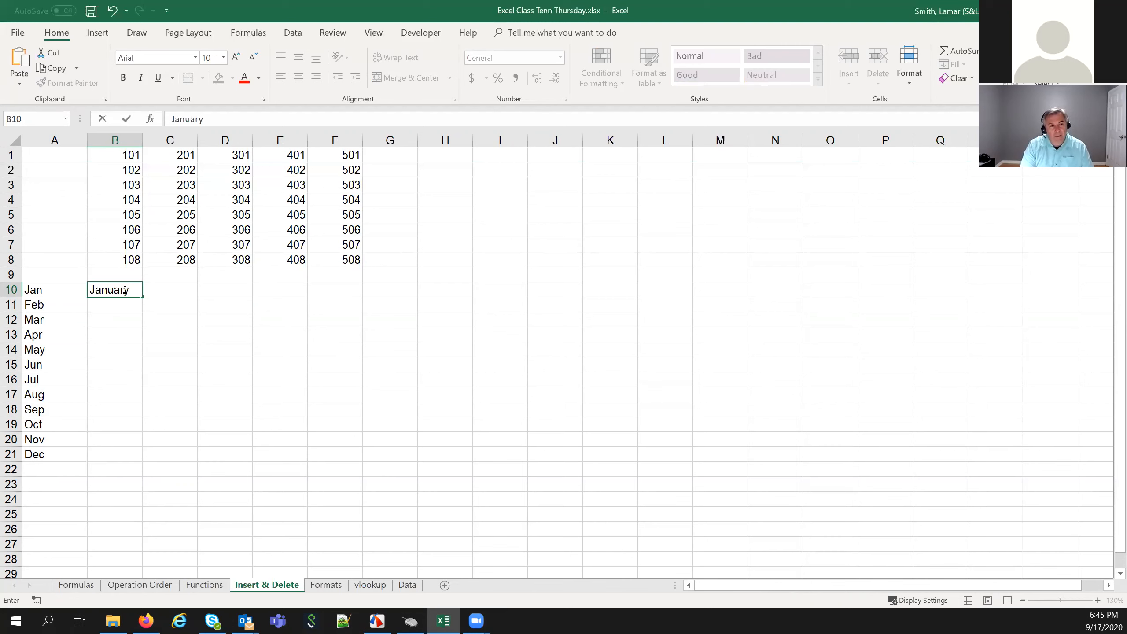
pyautogui.press('Return')
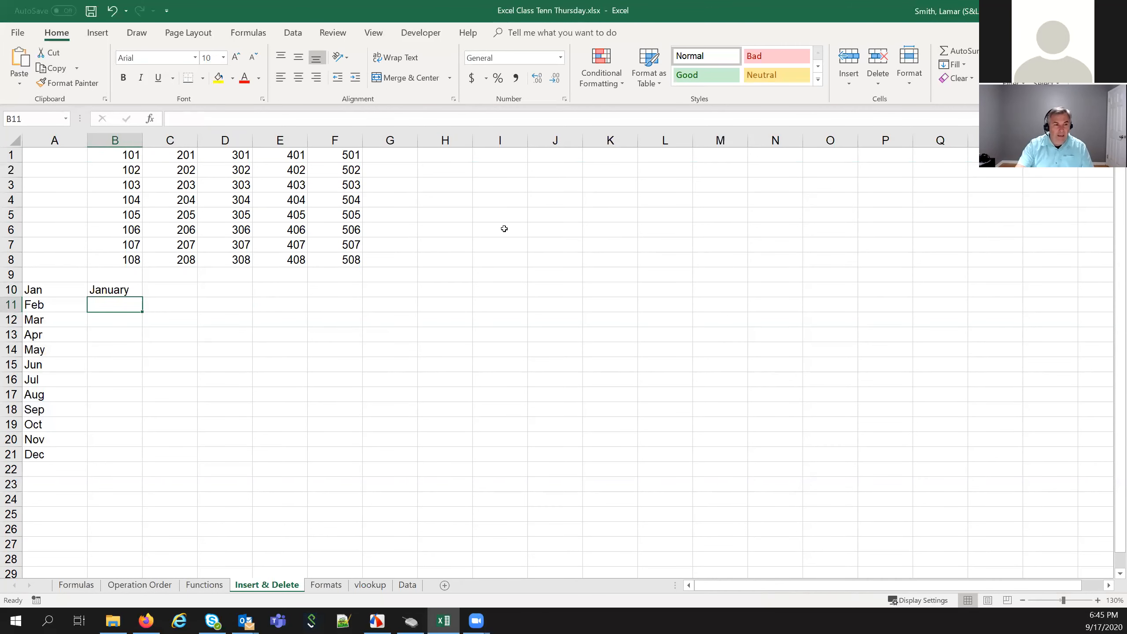
pyautogui.write('F')
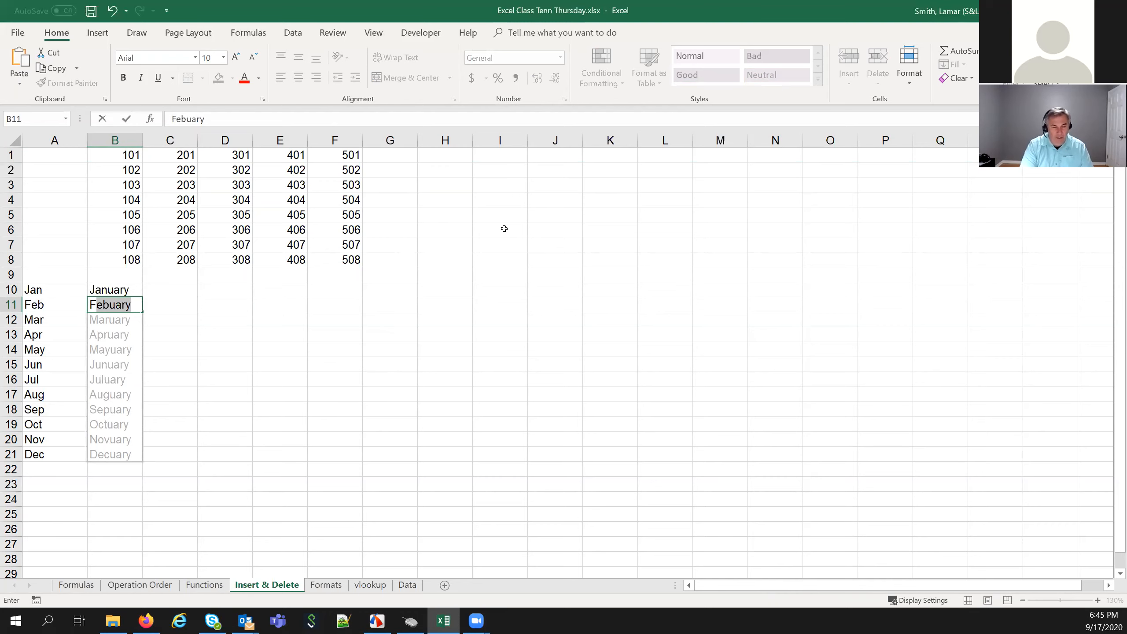
pyautogui.write('eb')
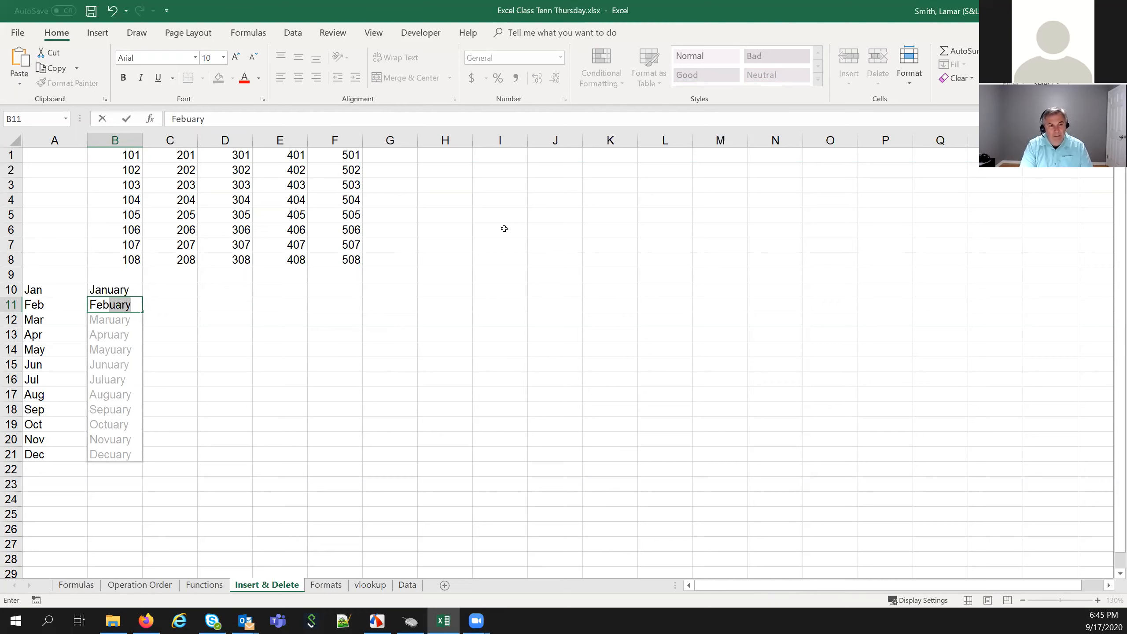
pyautogui.write('ruary')
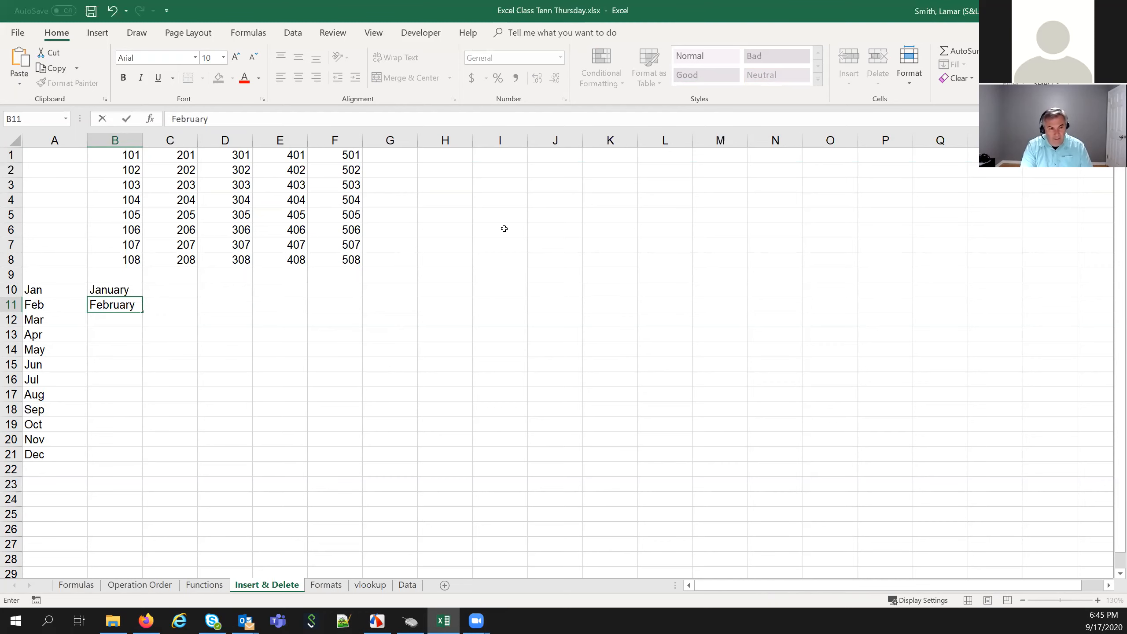
pyautogui.press('Return')
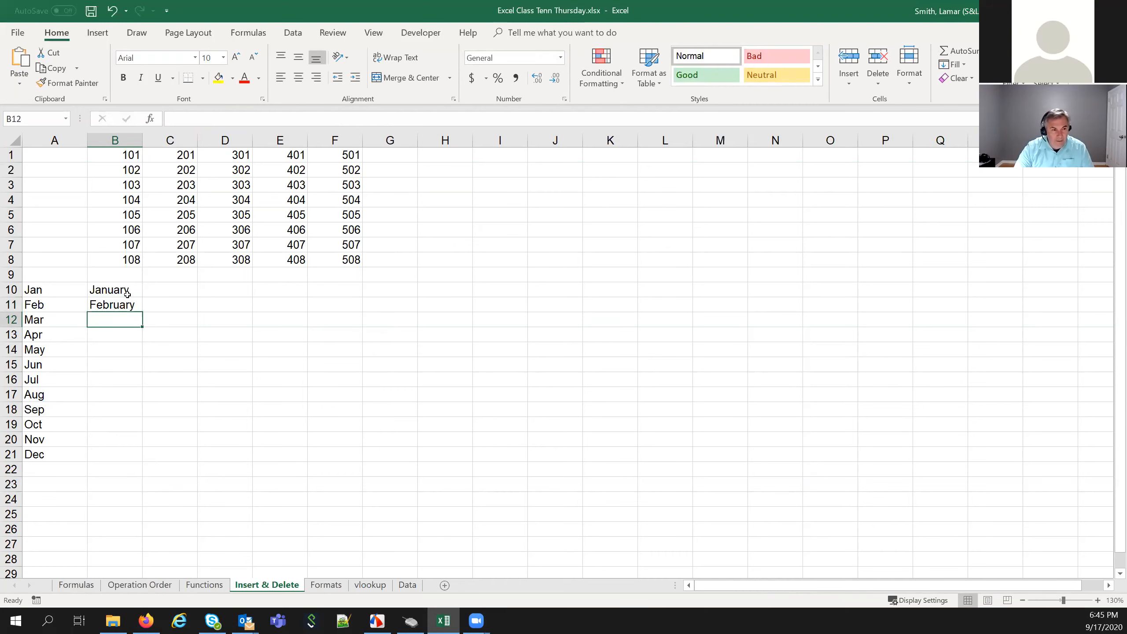
pyautogui.moveTo(125, 292); pyautogui.dragTo(119, 305)
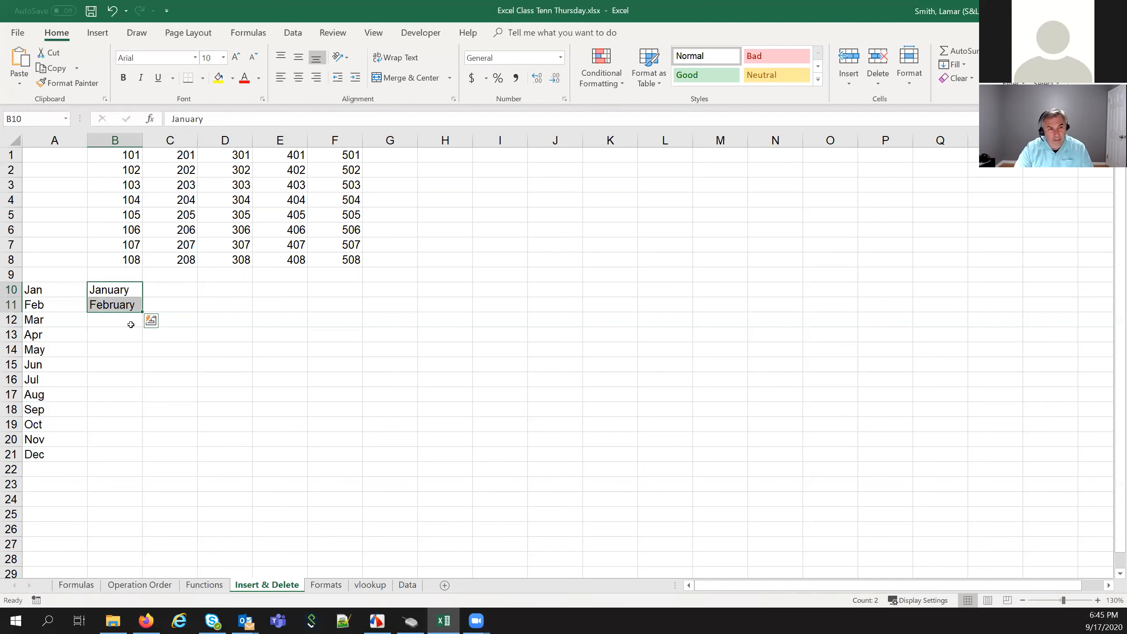
pyautogui.moveTo(141, 312); pyautogui.dragTo(140, 461)
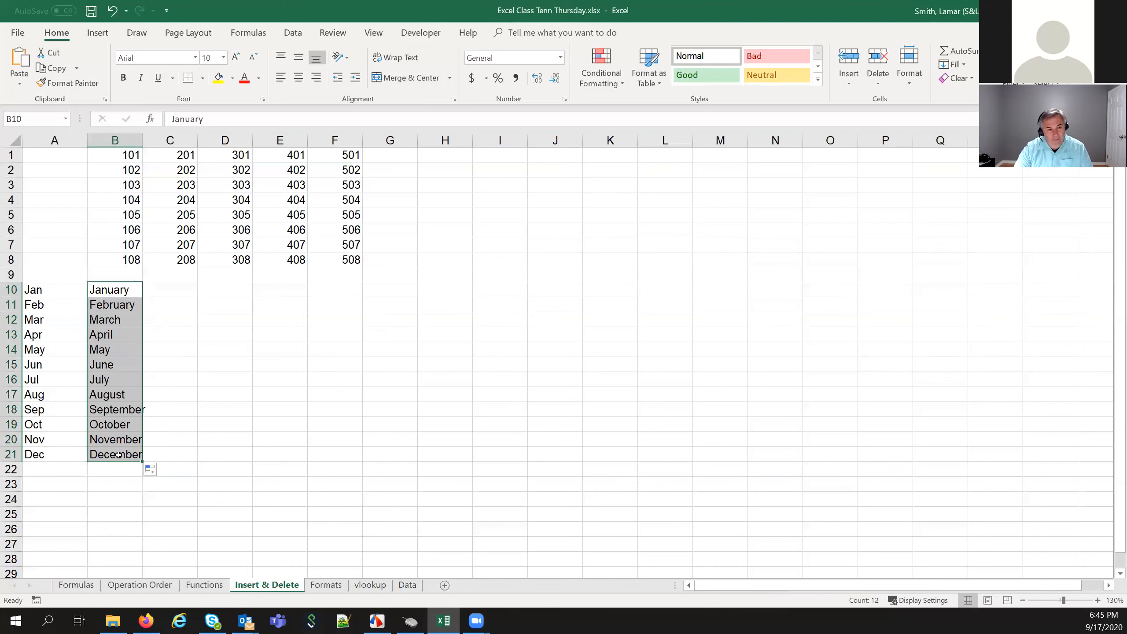
pyautogui.click(125, 136)
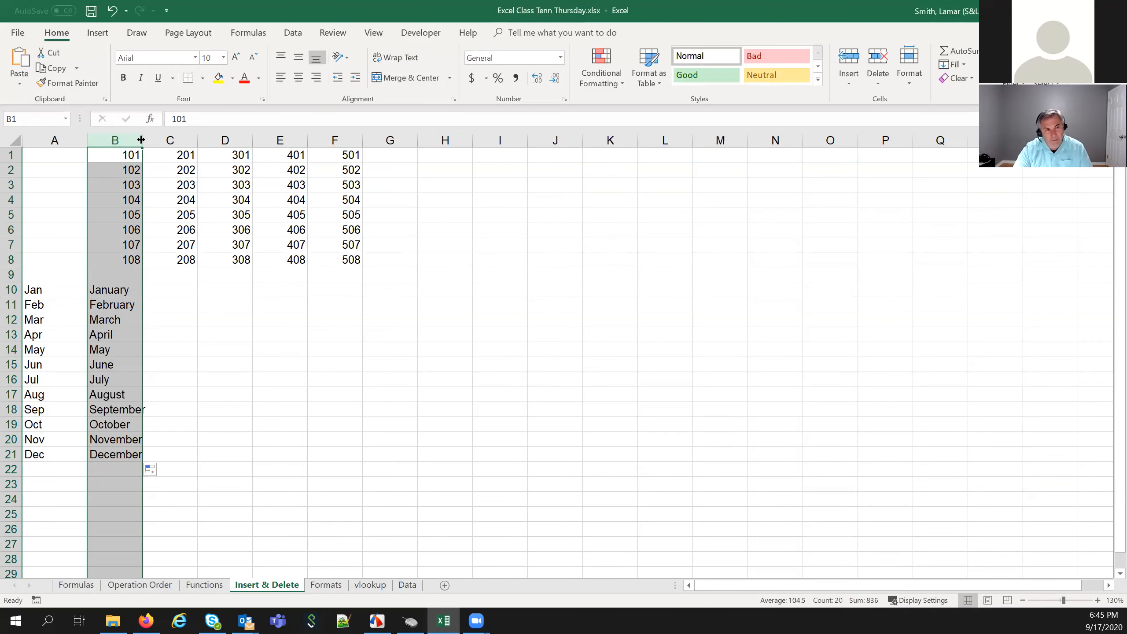
# AutoFit column B to September, misspell B11 as 'Febuary', and run an F7 spelling check
pyautogui.doubleClick(140, 140)
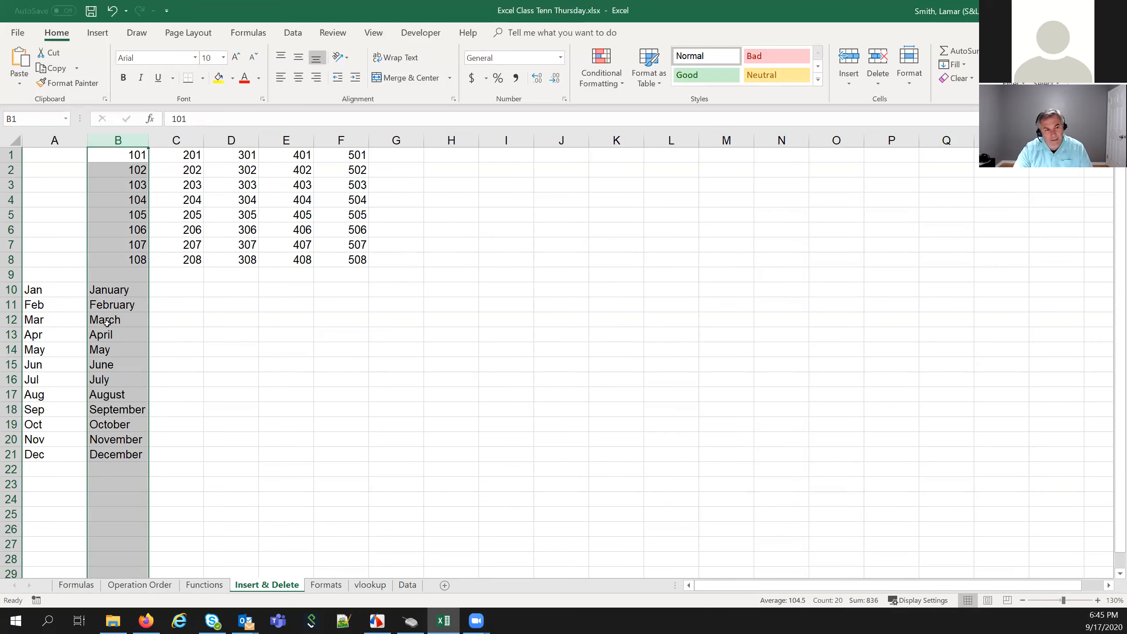
pyautogui.click(100, 406)
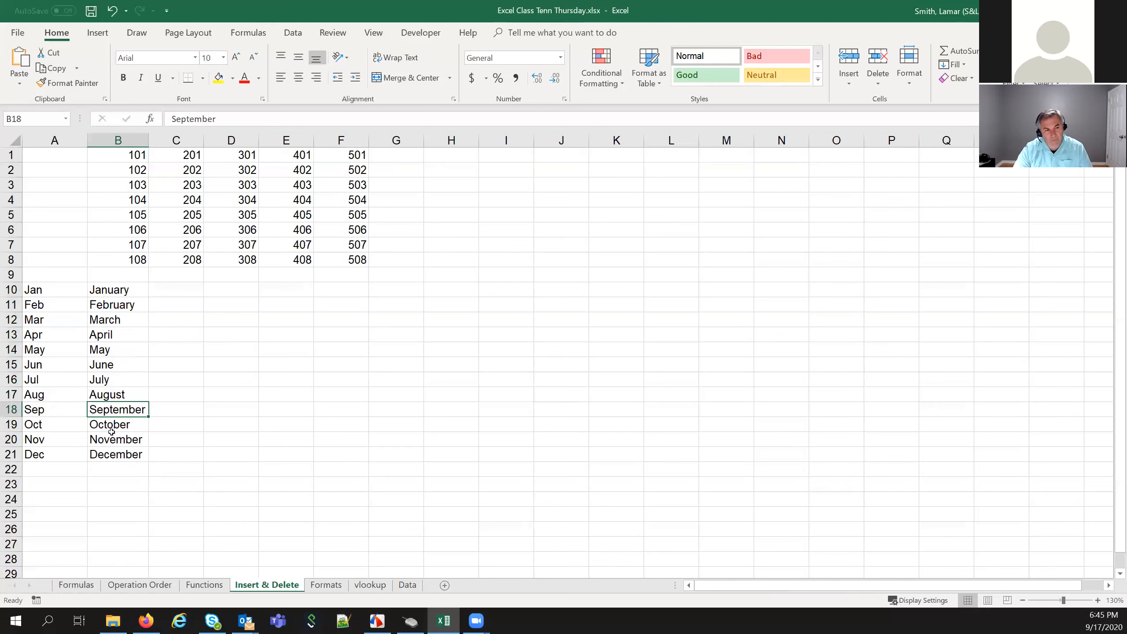
pyautogui.click(134, 308)
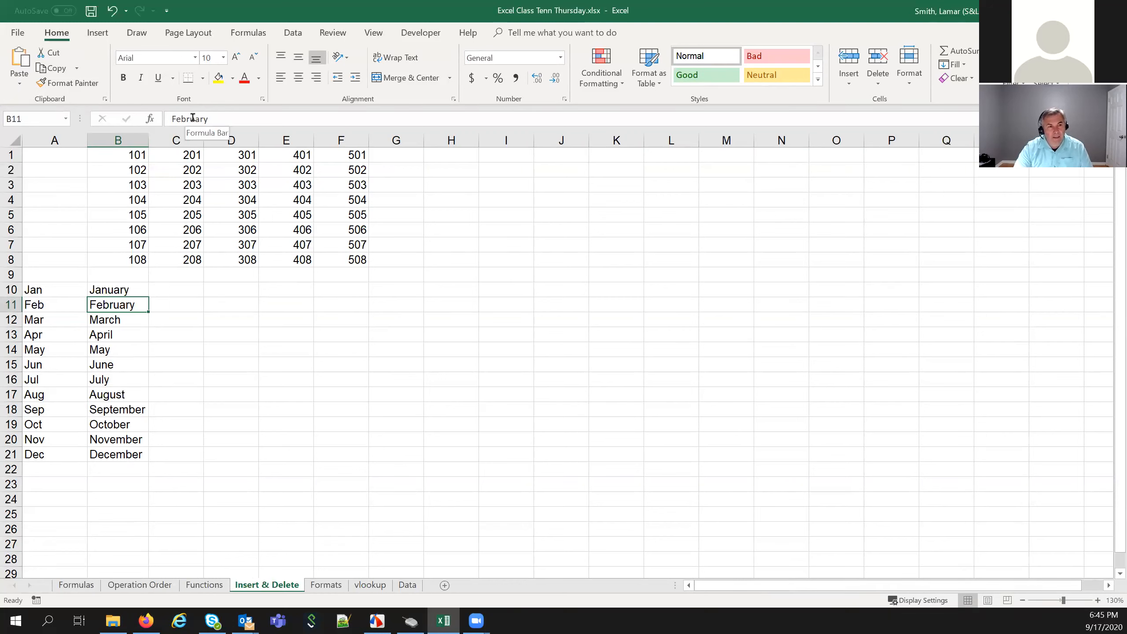
pyautogui.click(193, 117)
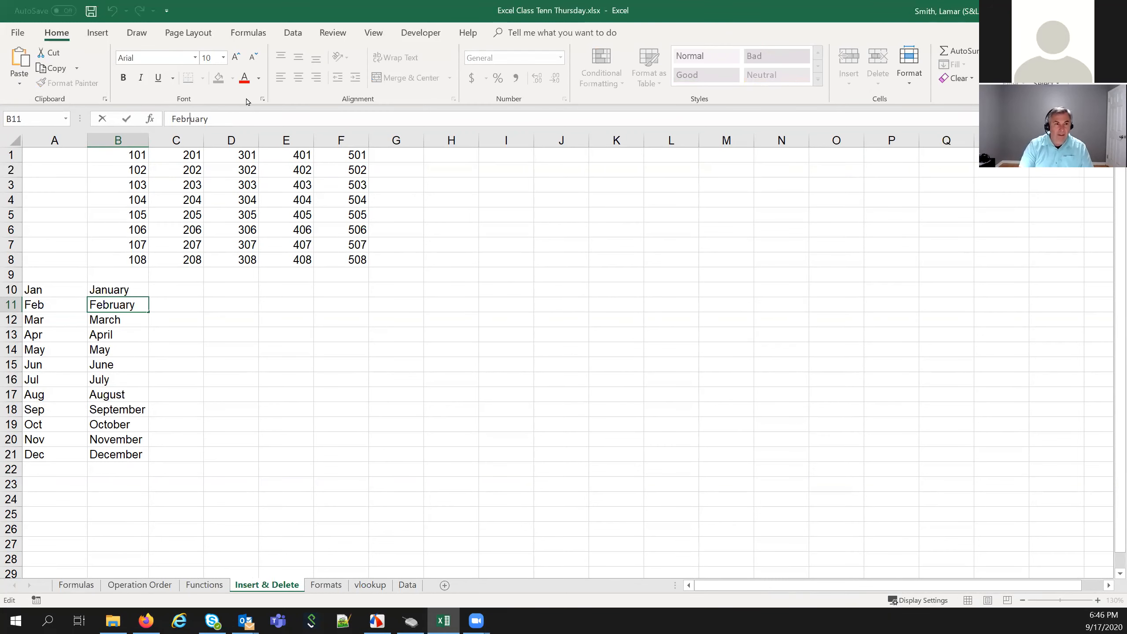
pyautogui.press('BackSpace')
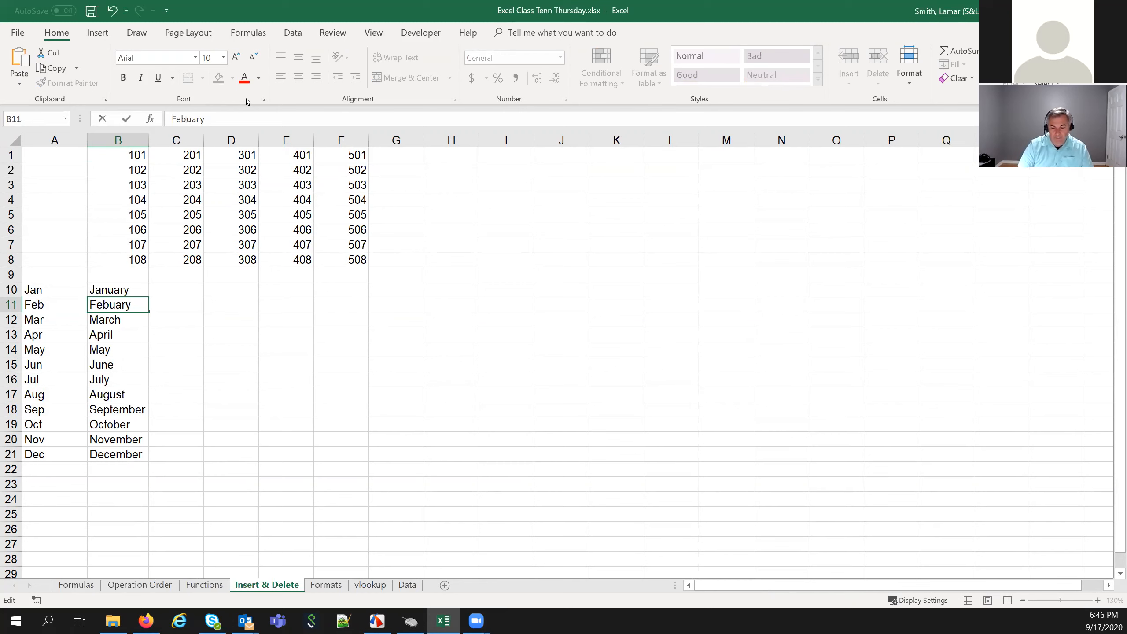
pyautogui.press('Return')
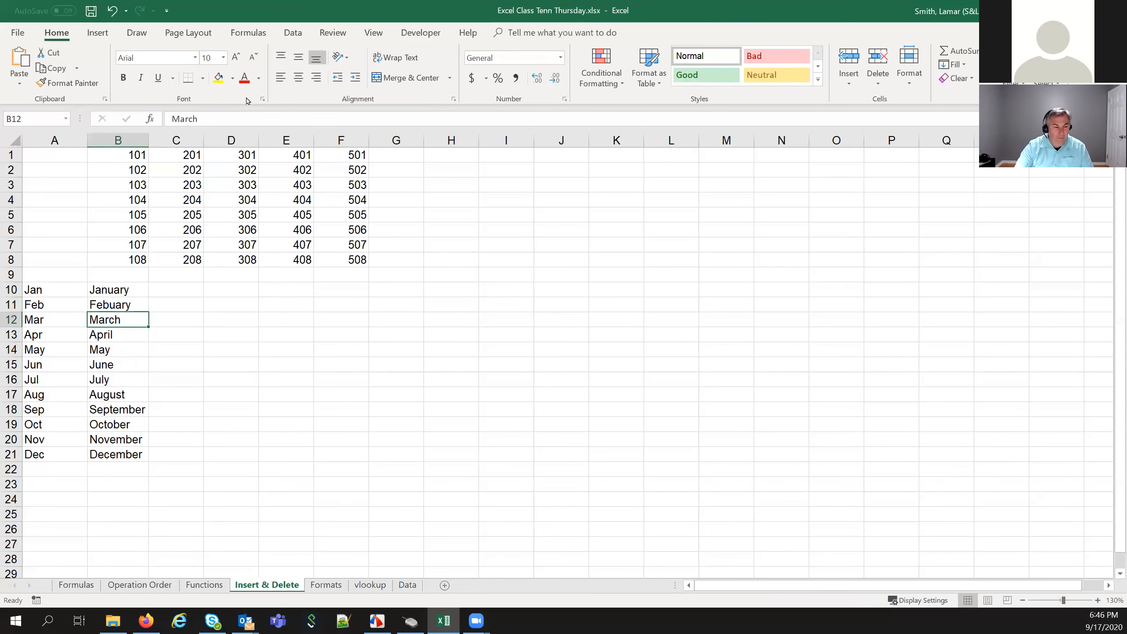
pyautogui.click(137, 311)
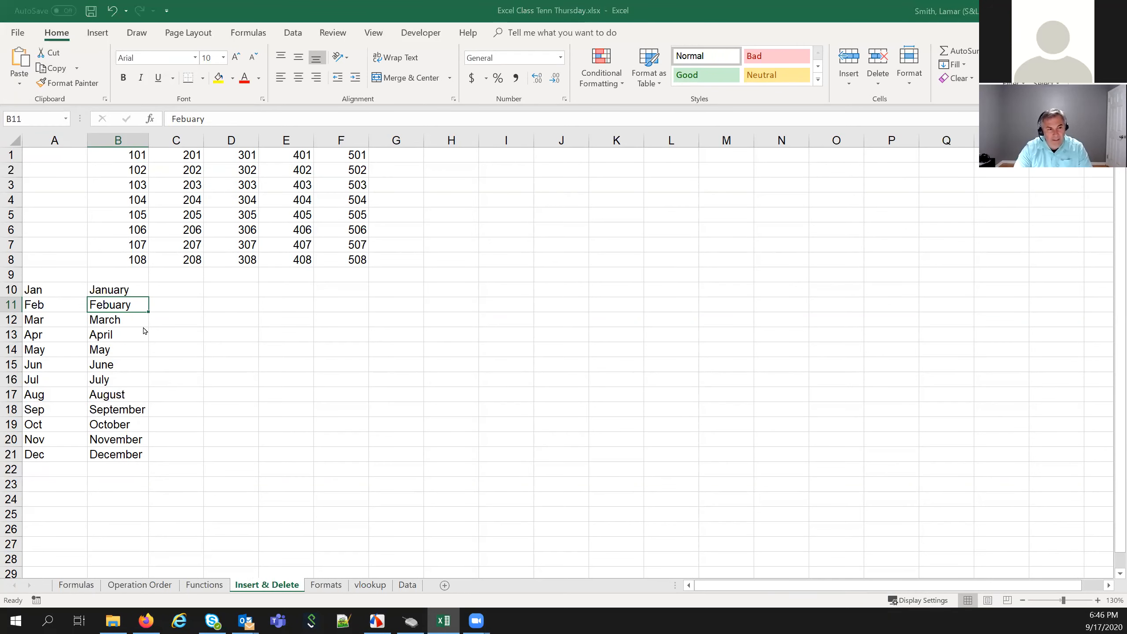
pyautogui.press('F7')
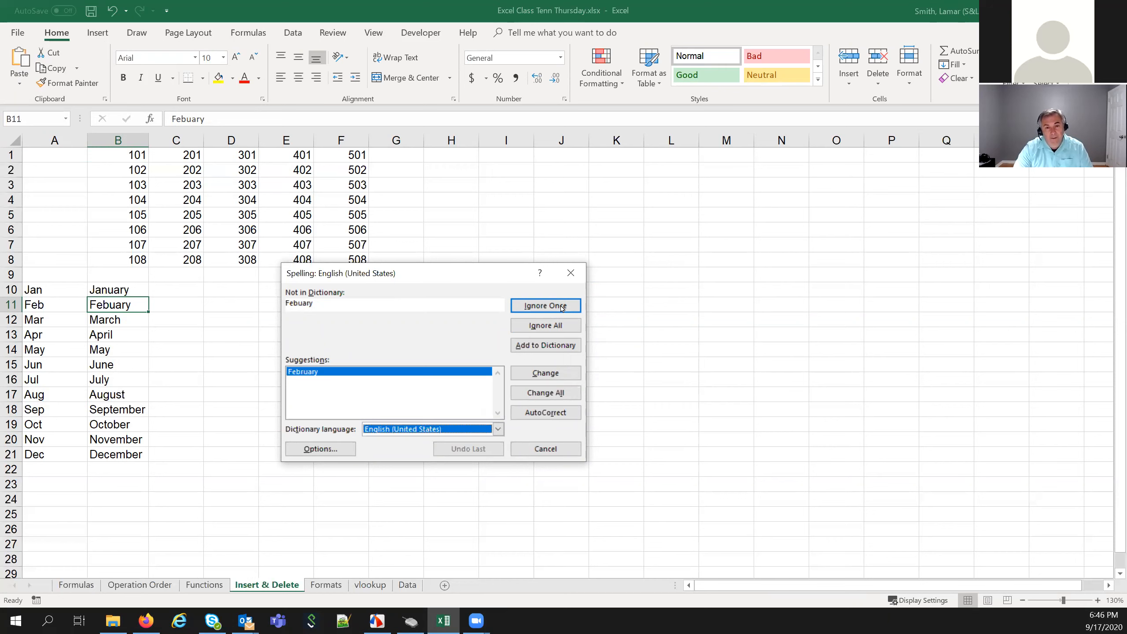
# Accept the 'February' correction for B11, stop further checking, and select C10
pyautogui.click(553, 374)
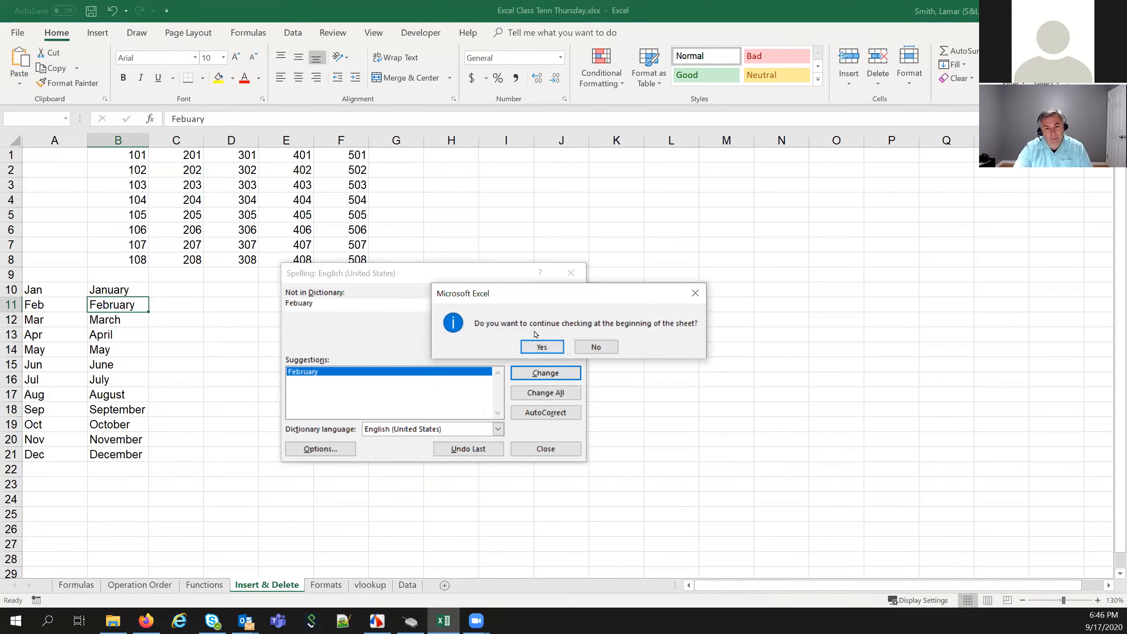
pyautogui.click(594, 347)
pyautogui.click(205, 360)
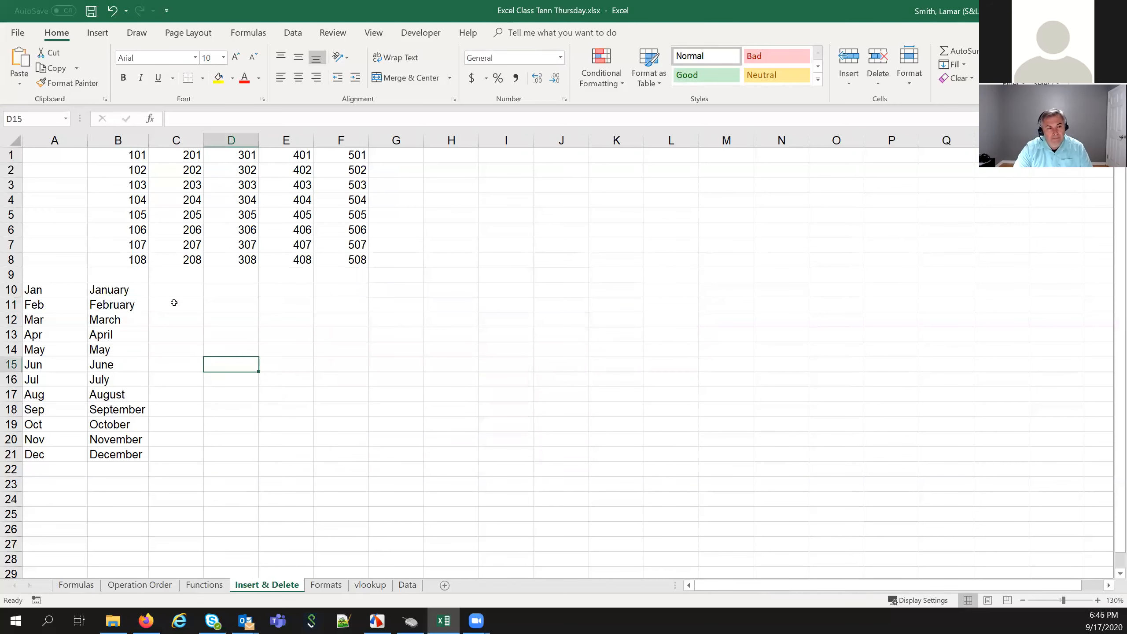
pyautogui.click(172, 287)
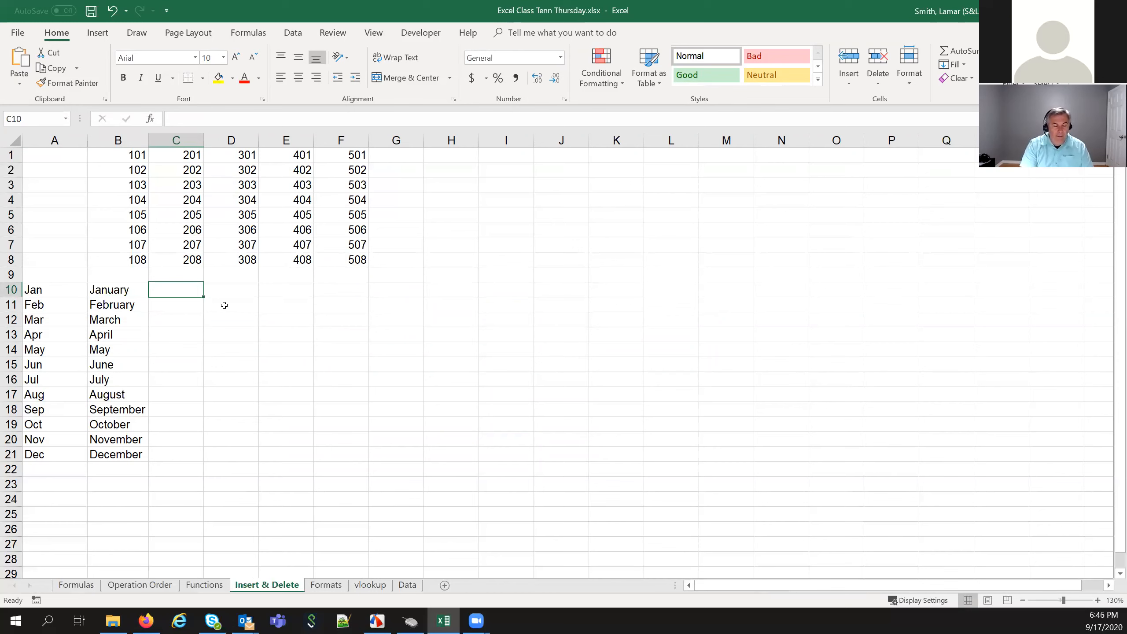
# Enter Sun and Mon in C10:C11 and AutoFill the repeating short weekdays down to C47
pyautogui.write('S')
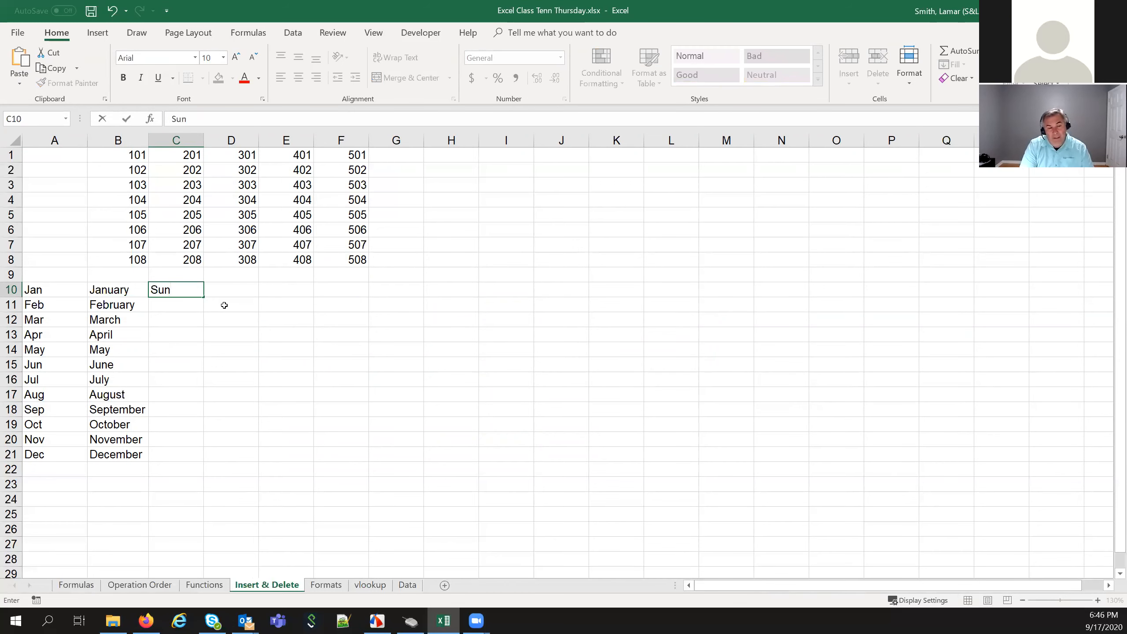
pyautogui.write('un')
pyautogui.press('Return')
pyautogui.write('Mon')
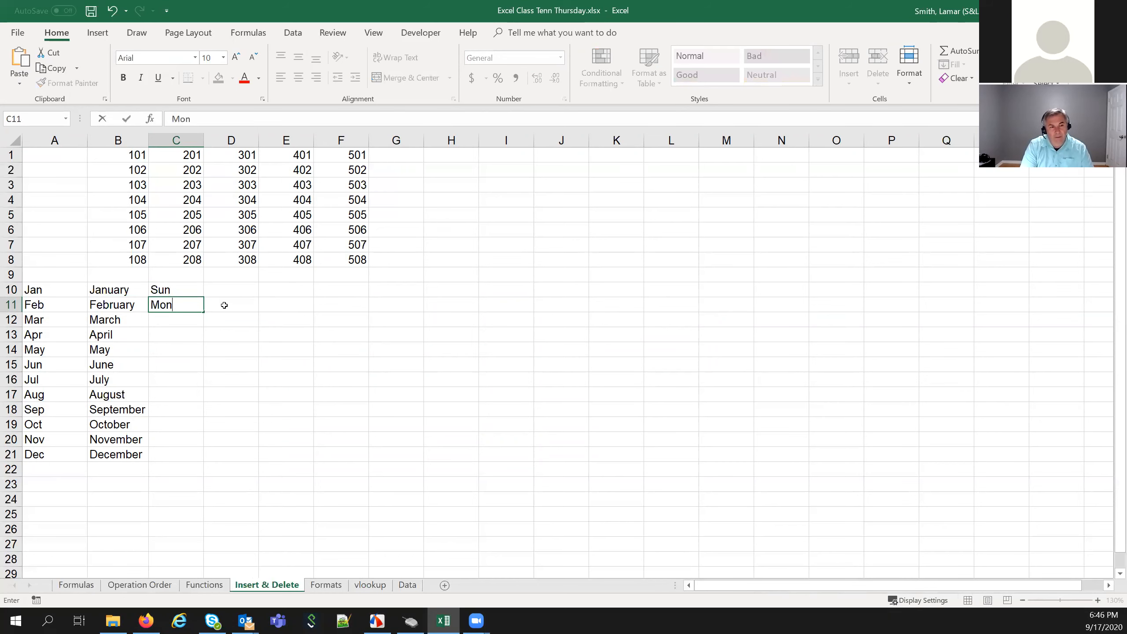
pyautogui.press('Return')
pyautogui.moveTo(183, 289); pyautogui.dragTo(207, 388)
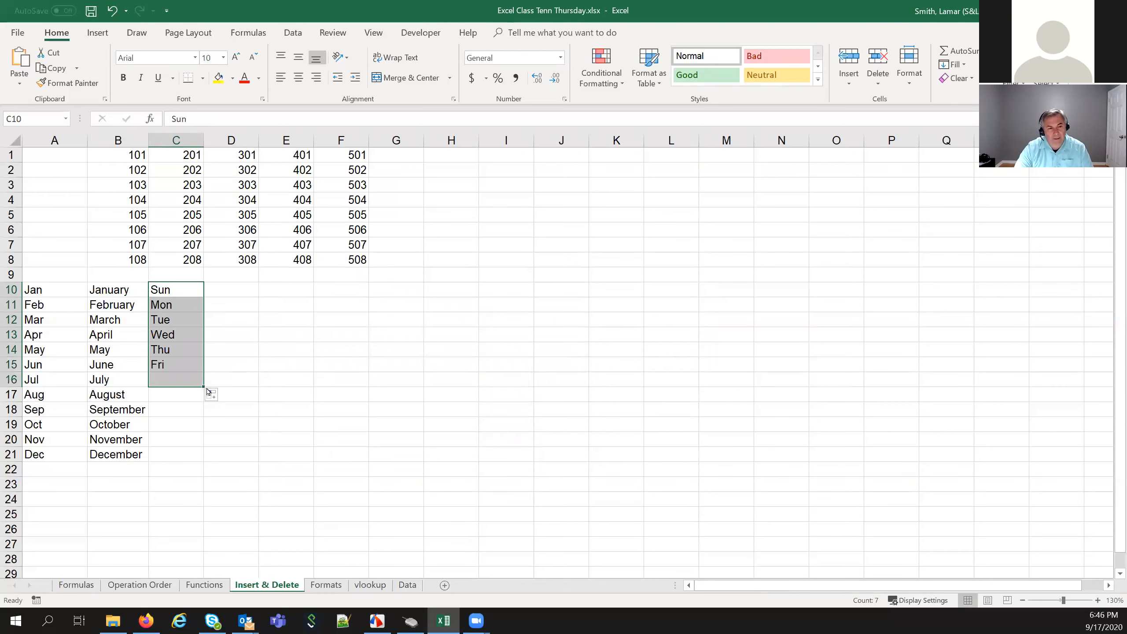
pyautogui.moveTo(184, 291); pyautogui.dragTo(255, 464)
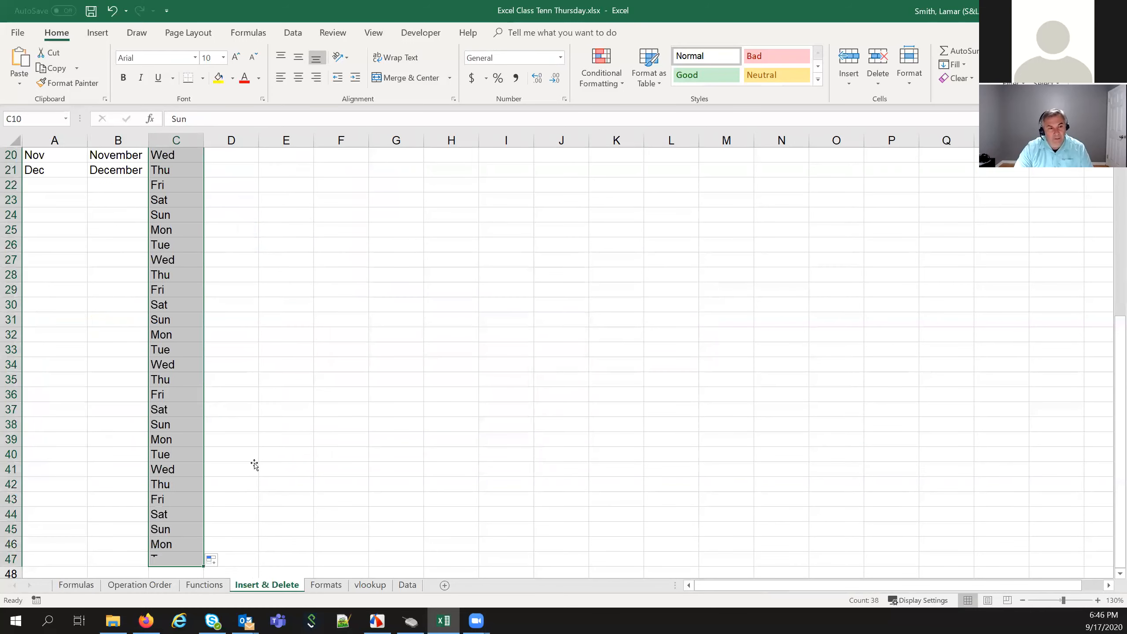
pyautogui.click(255, 464)
pyautogui.scroll(6, 255, 462)
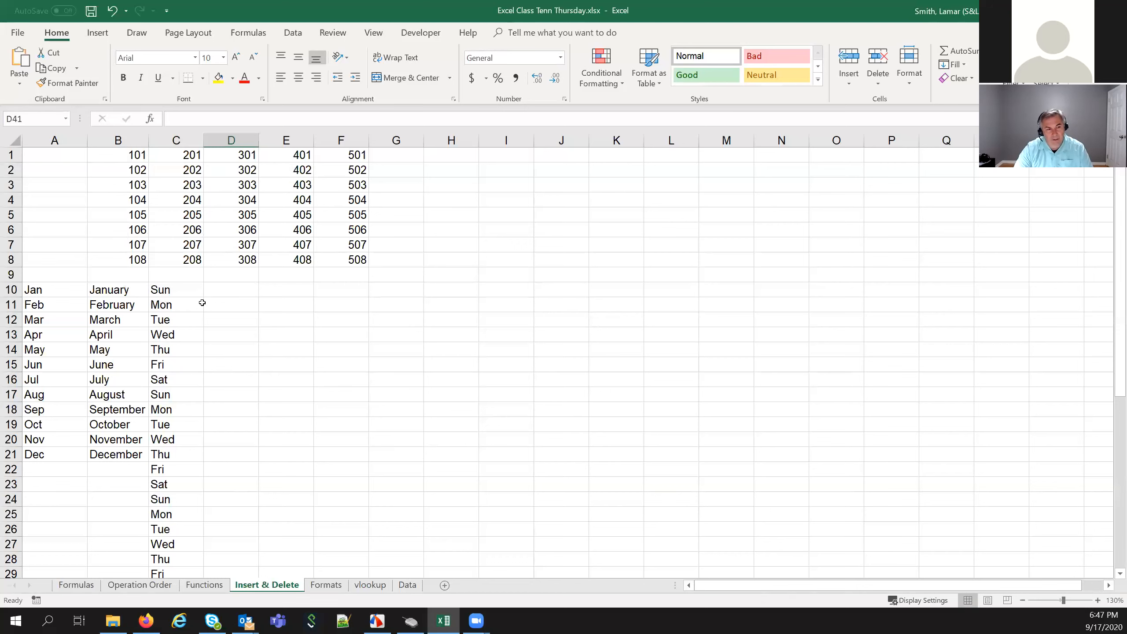
# Enter Sunday and Monday in D10:D11, fill through Saturday in D16, and clear the extra cells
pyautogui.click(227, 290)
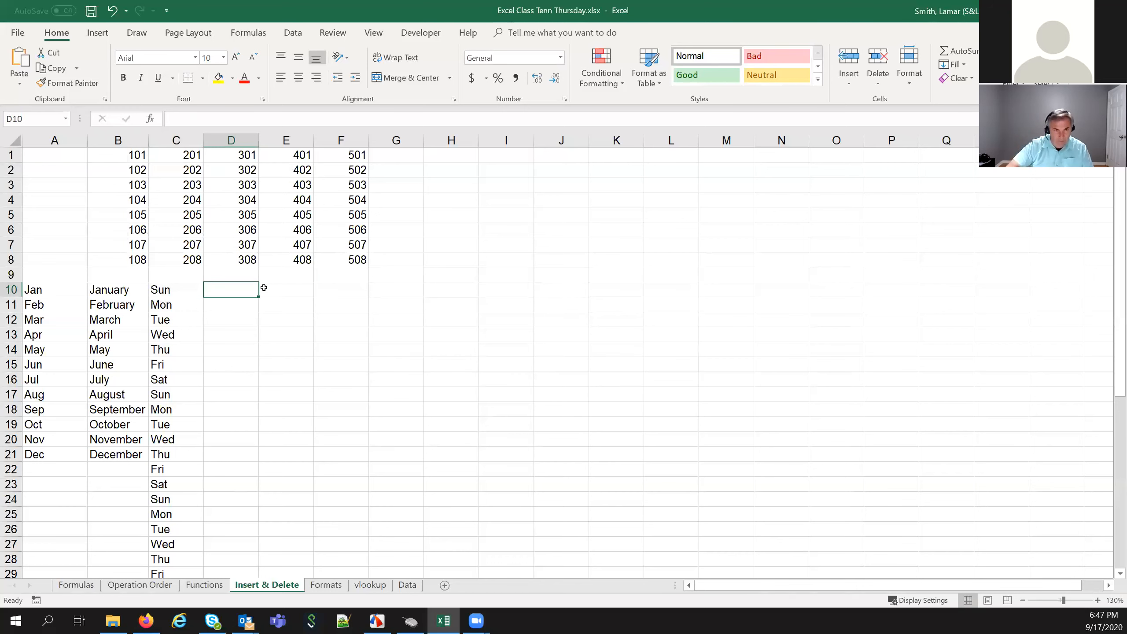
pyautogui.write('Sunday')
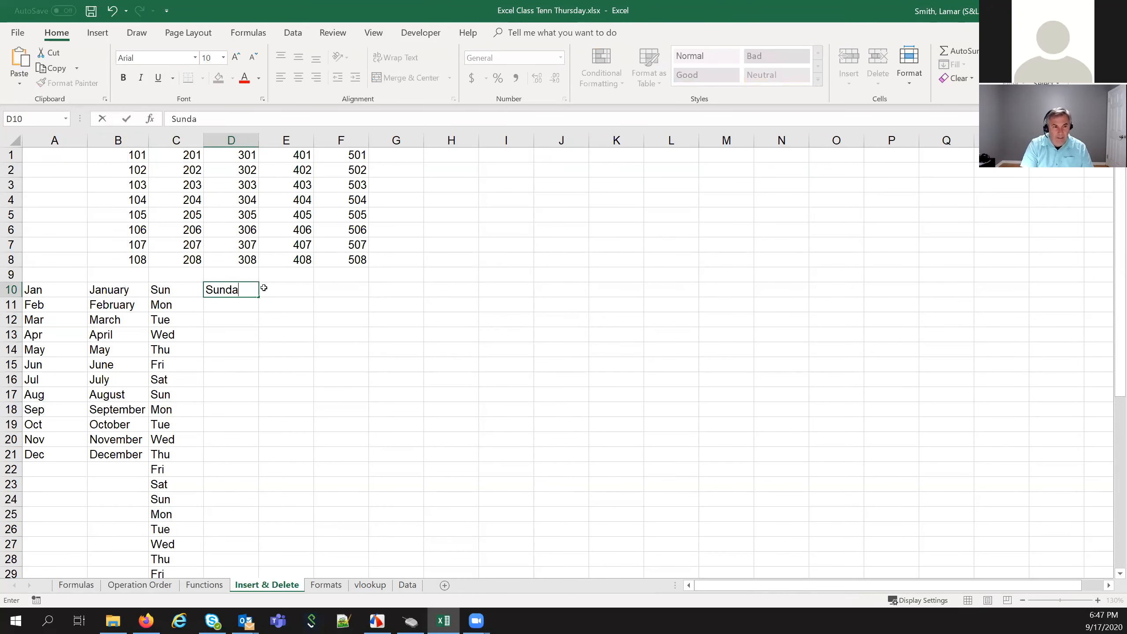
pyautogui.press('Return')
pyautogui.write('Mon')
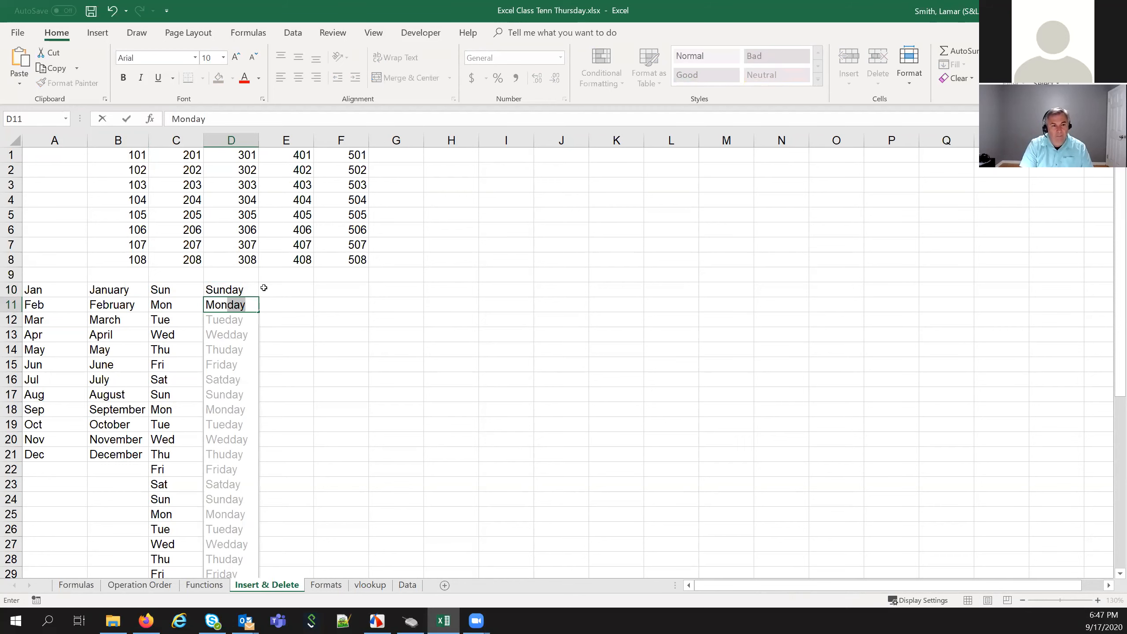
pyautogui.press('Return')
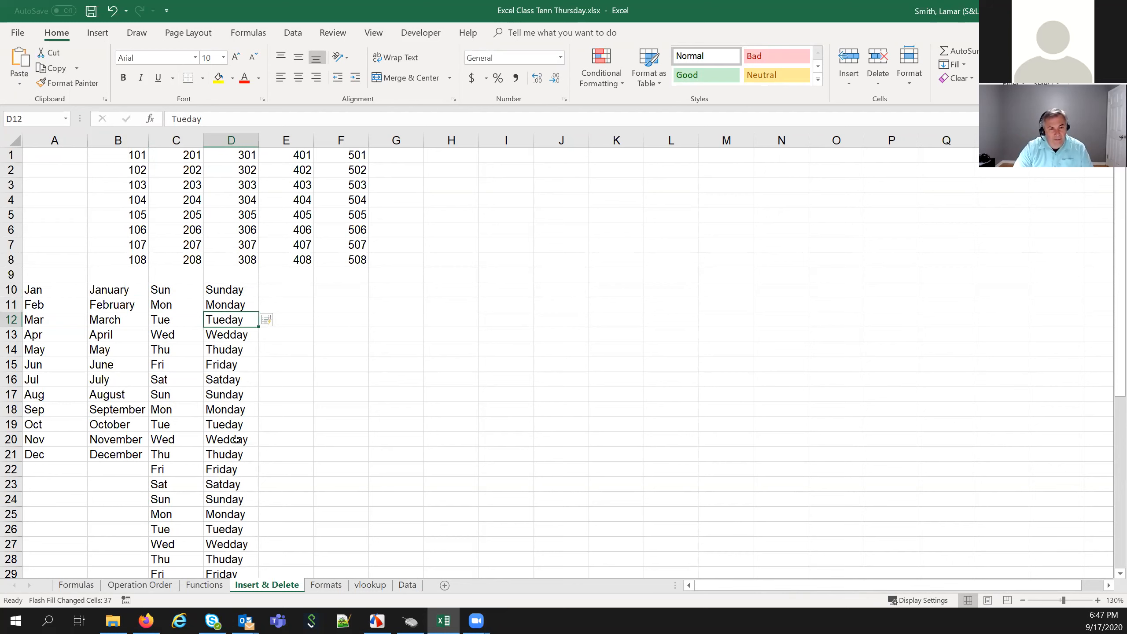
pyautogui.moveTo(247, 293); pyautogui.dragTo(247, 309)
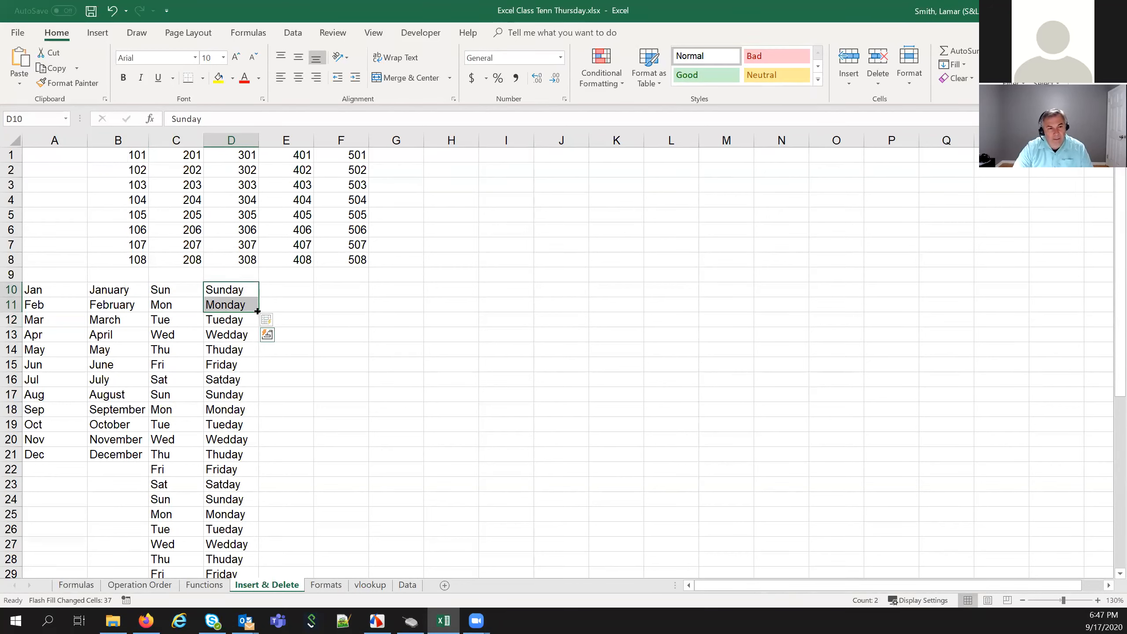
pyautogui.moveTo(258, 312); pyautogui.dragTo(247, 612)
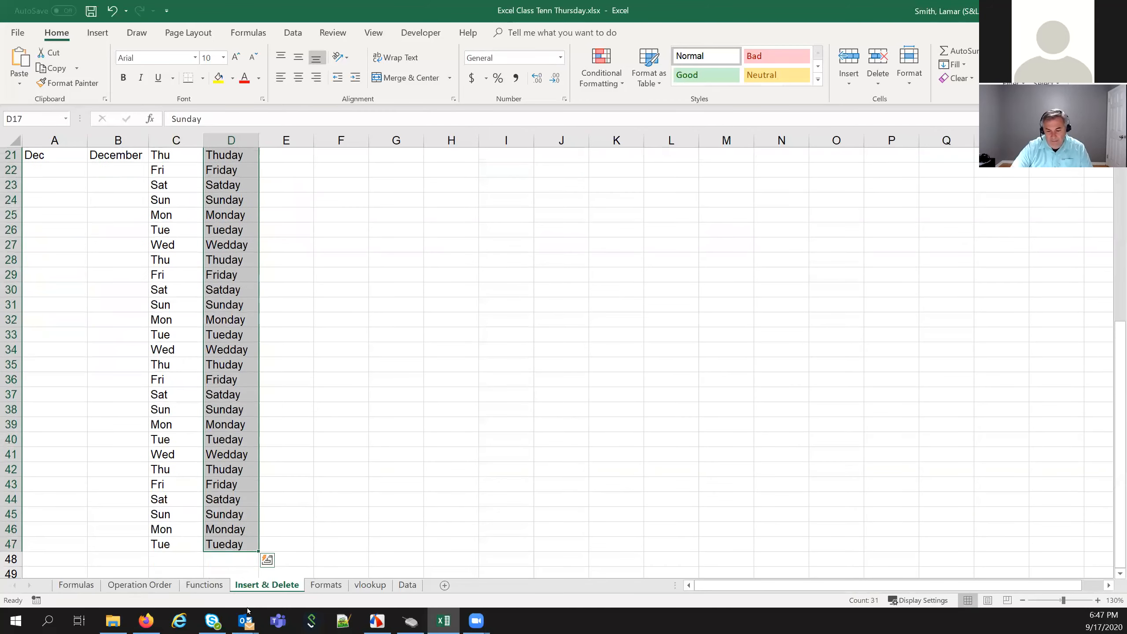
pyautogui.press('Delete')
pyautogui.scroll(6, 275, 415)
pyautogui.click(276, 412)
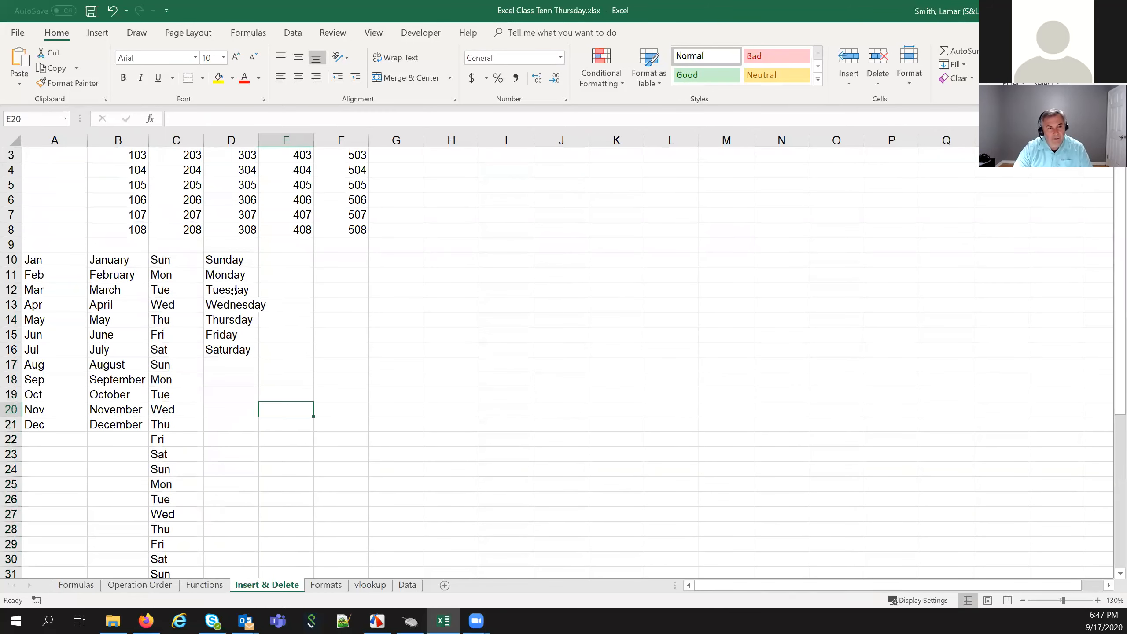
# AutoFit column D so Wednesday fits
pyautogui.click(230, 309)
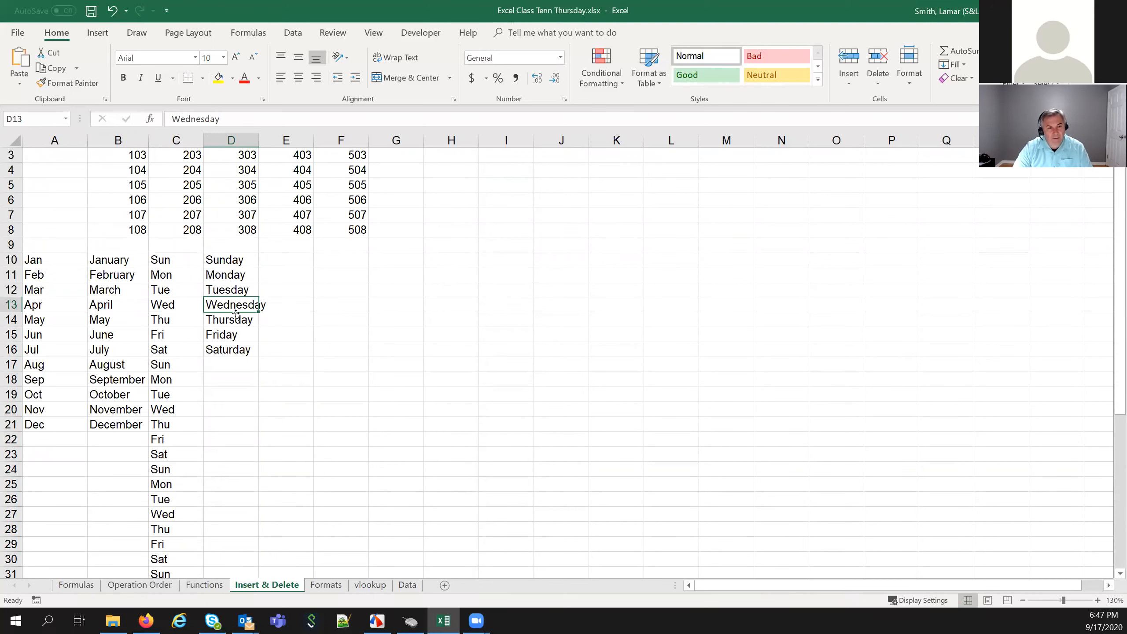
pyautogui.doubleClick(256, 141)
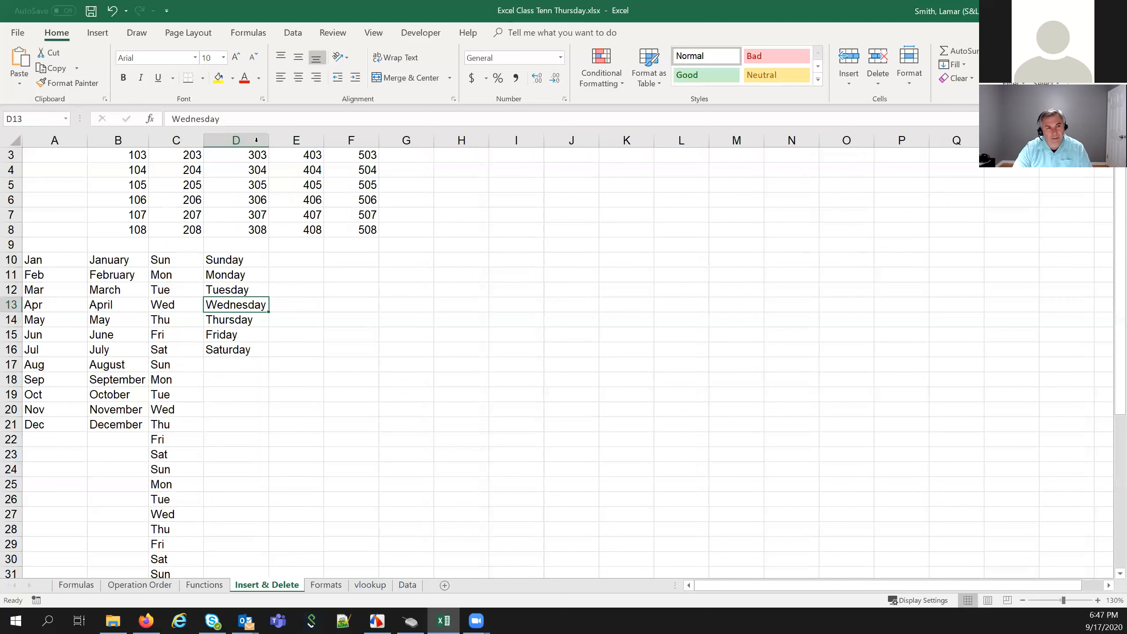
pyautogui.click(301, 366)
pyautogui.click(296, 261)
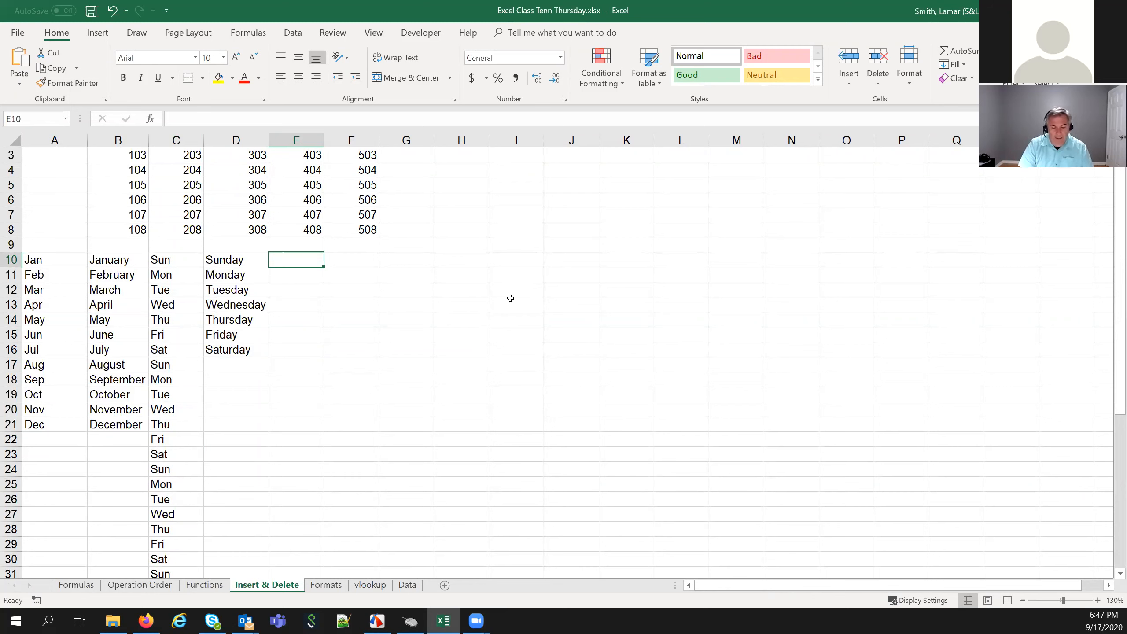
# Enter 1, 2, 3 in E10:E12 and fill the count down to 21 in E30
pyautogui.write('1')
pyautogui.press('Return')
pyautogui.write('2')
pyautogui.press('Return')
pyautogui.write('3')
pyautogui.press('Return')
pyautogui.moveTo(270, 258); pyautogui.dragTo(338, 567)
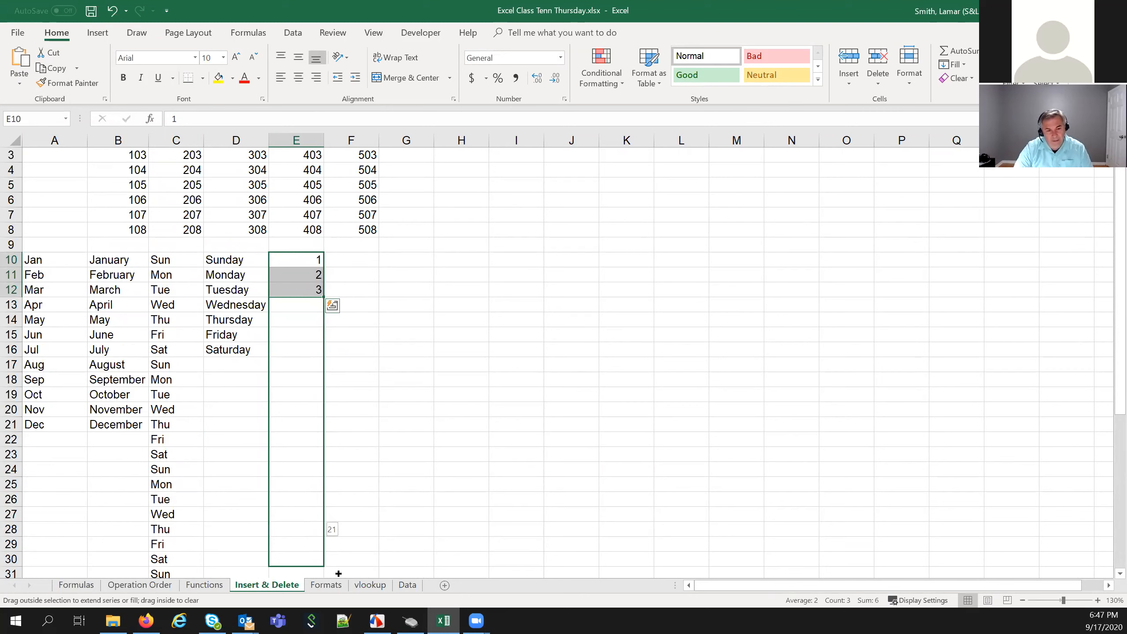
pyautogui.moveTo(338, 574); pyautogui.dragTo(338, 572)
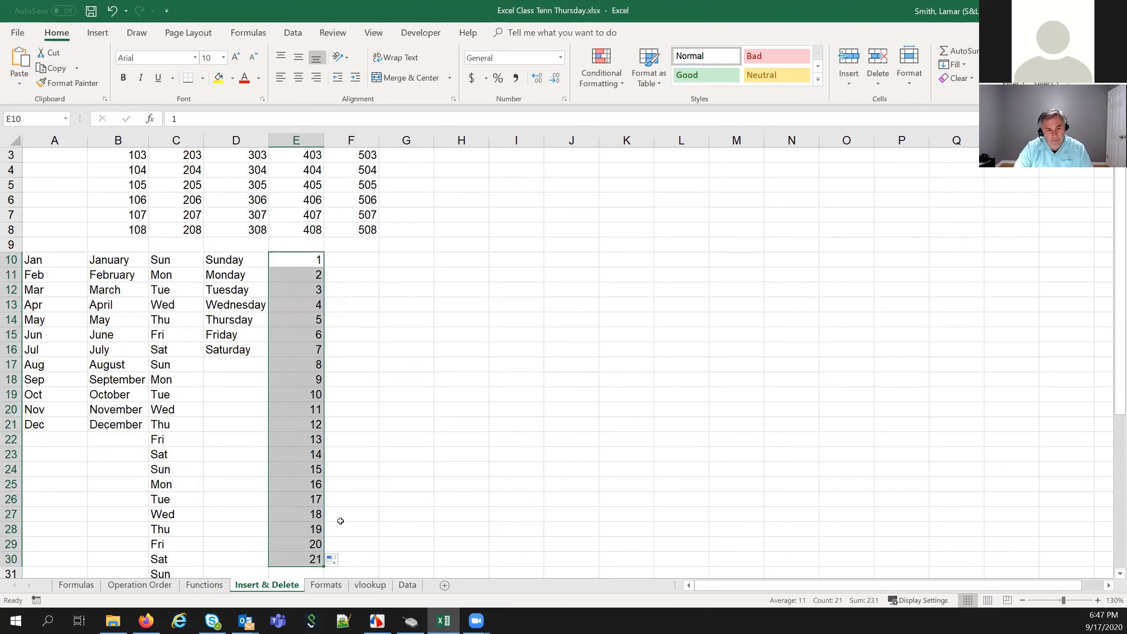
pyautogui.click(354, 259)
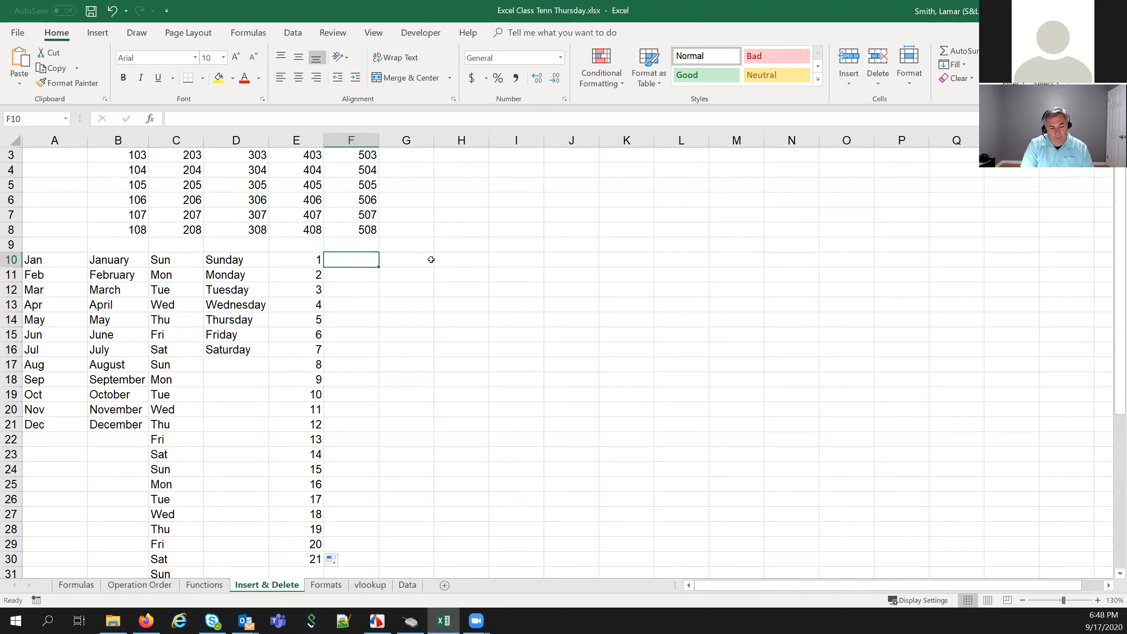
# Enter 1, 3, 5 in F10:F12 and fill the odd numbers down to 19 in F19
pyautogui.write('1')
pyautogui.press('Return')
pyautogui.write('3')
pyautogui.press('Return')
pyautogui.write('5')
pyautogui.press('Return')
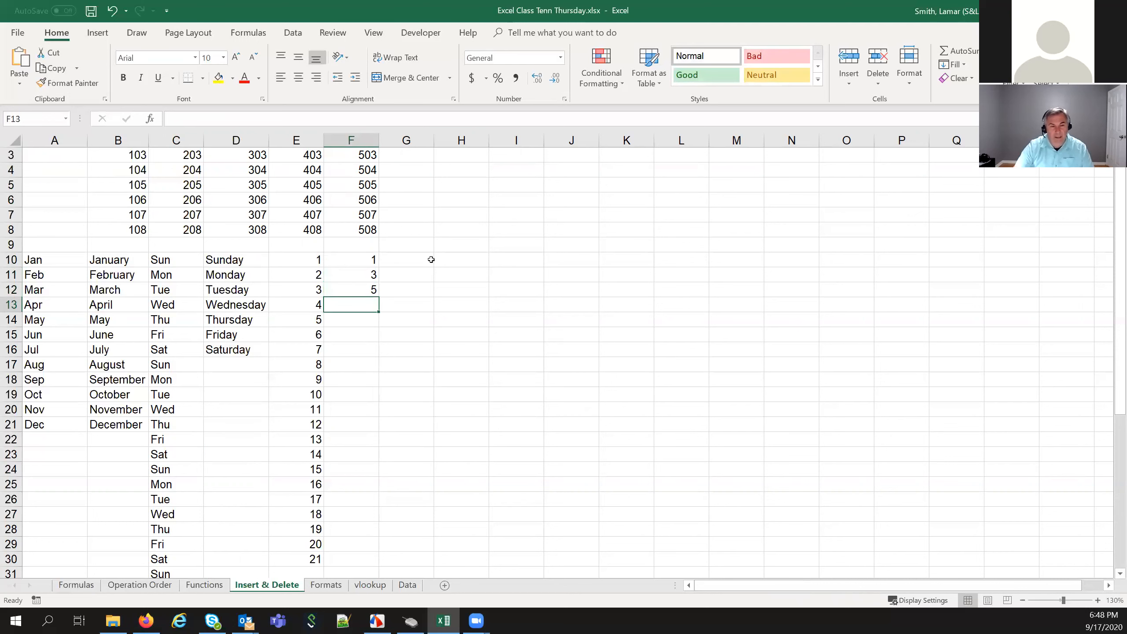
pyautogui.click(345, 257)
pyautogui.hotkey('shift', 'Down')
pyautogui.moveTo(345, 257); pyautogui.dragTo(381, 410)
# Enter 5, 10, 15 in G10:G12 and fill multiples of five down to 50 in G19
pyautogui.click(412, 255)
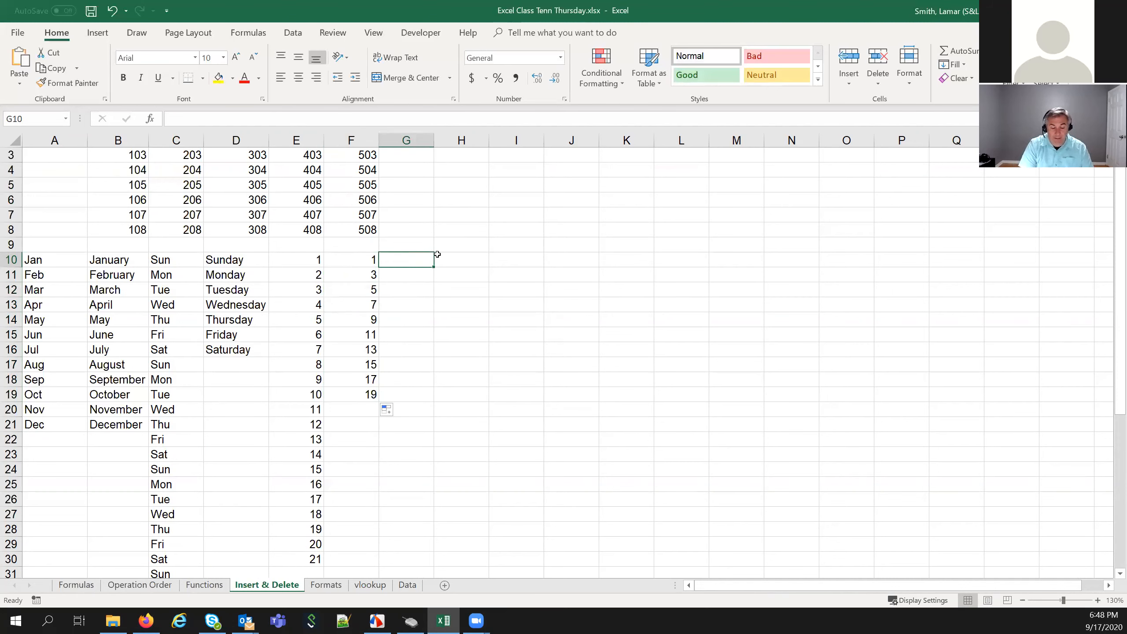
pyautogui.write('5')
pyautogui.press('Return')
pyautogui.write('10')
pyautogui.press('Return')
pyautogui.write('15')
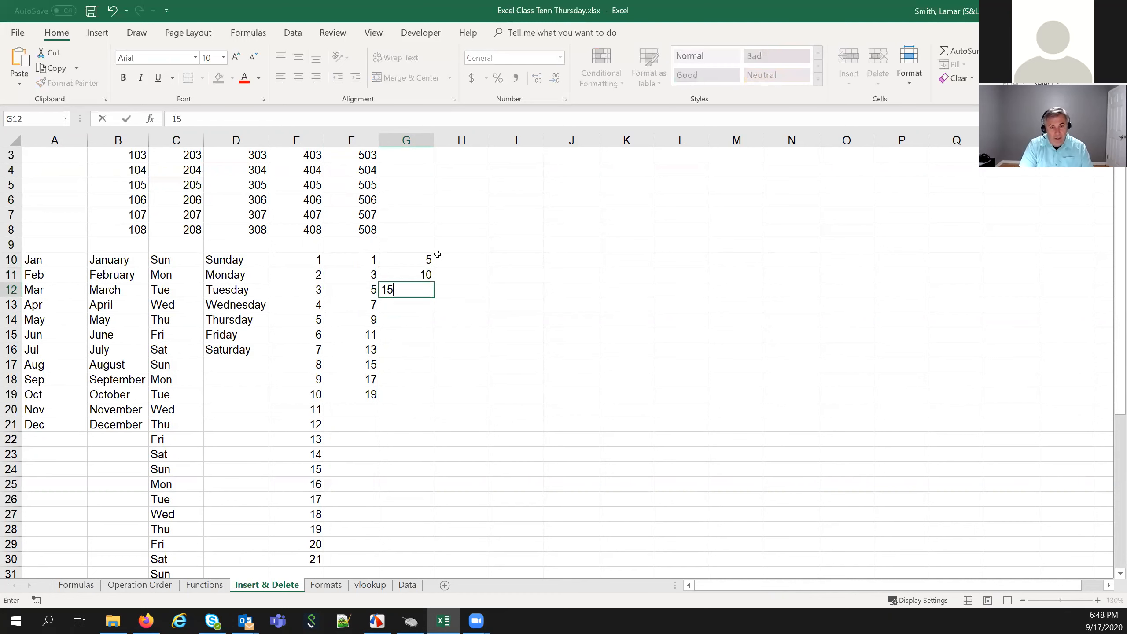
pyautogui.press('Return')
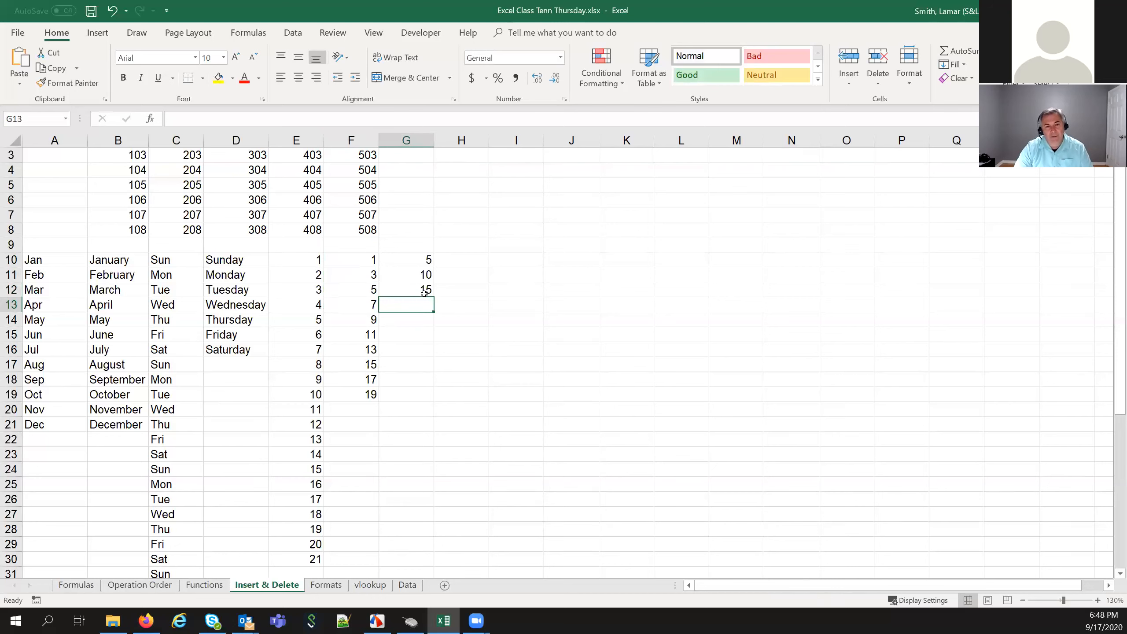
pyautogui.moveTo(417, 260); pyautogui.dragTo(432, 400)
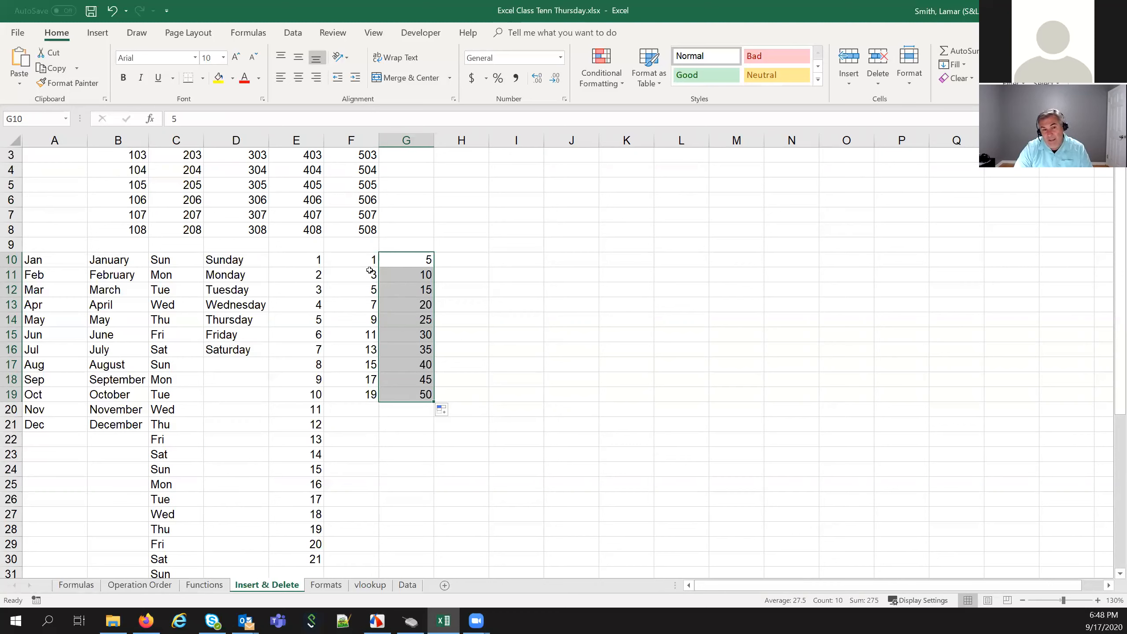
pyautogui.click(40, 280)
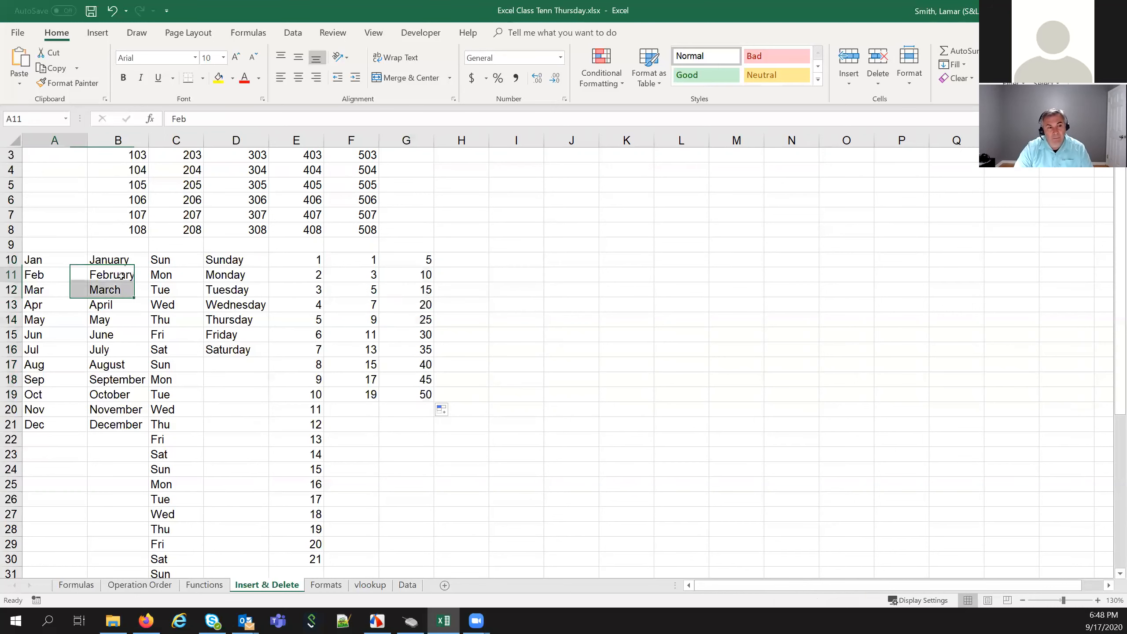
pyautogui.click(224, 290)
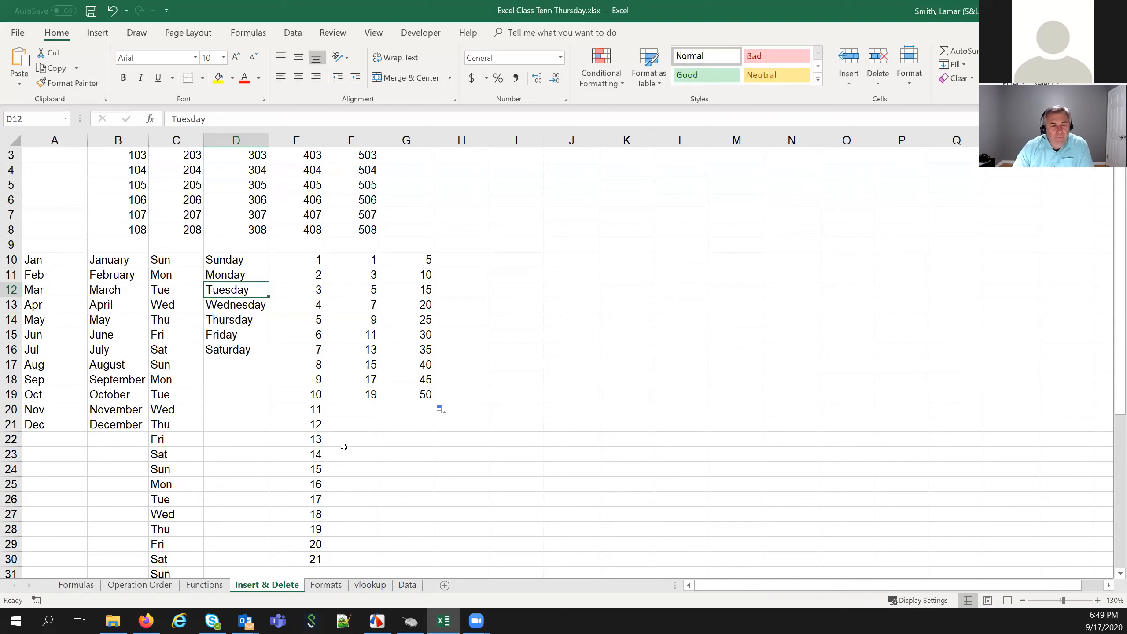
# Switch to the Formats sheet and make the Number label in A3 bold
pyautogui.click(336, 586)
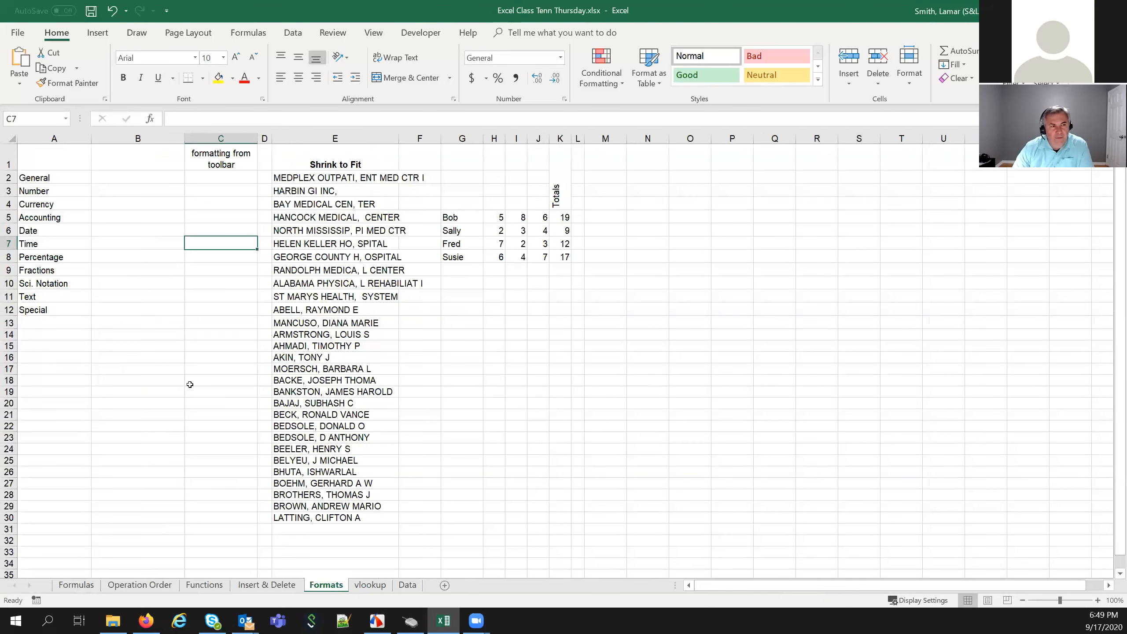
pyautogui.click(53, 174)
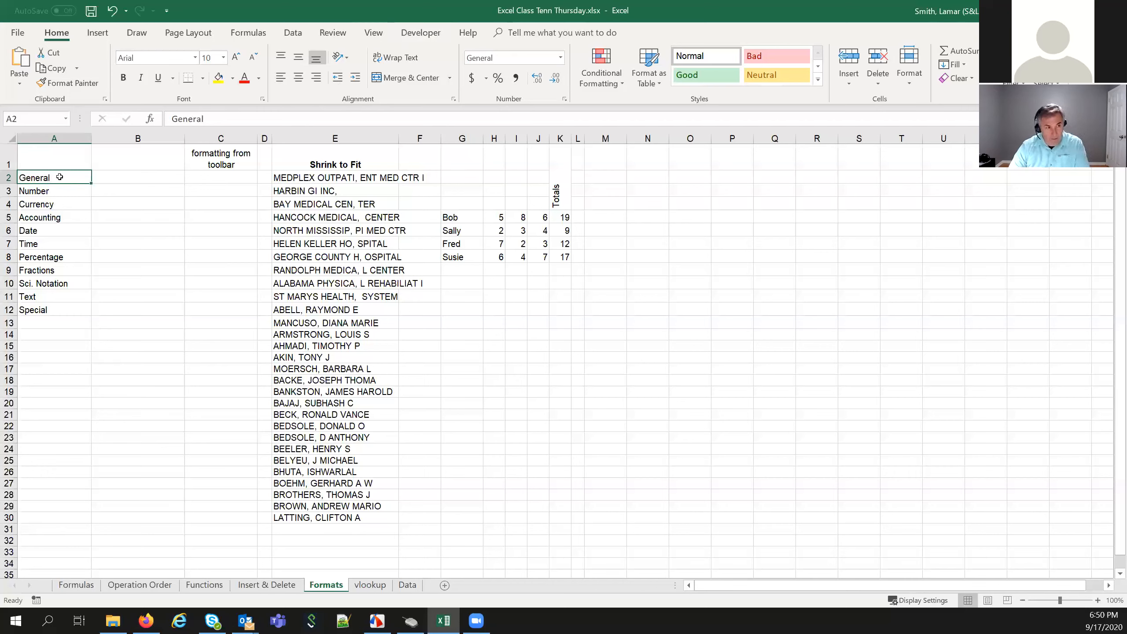
pyautogui.click(66, 191)
pyautogui.click(62, 180)
pyautogui.click(66, 191)
pyautogui.hotkey('ctrl', 'b')
pyautogui.click(73, 202)
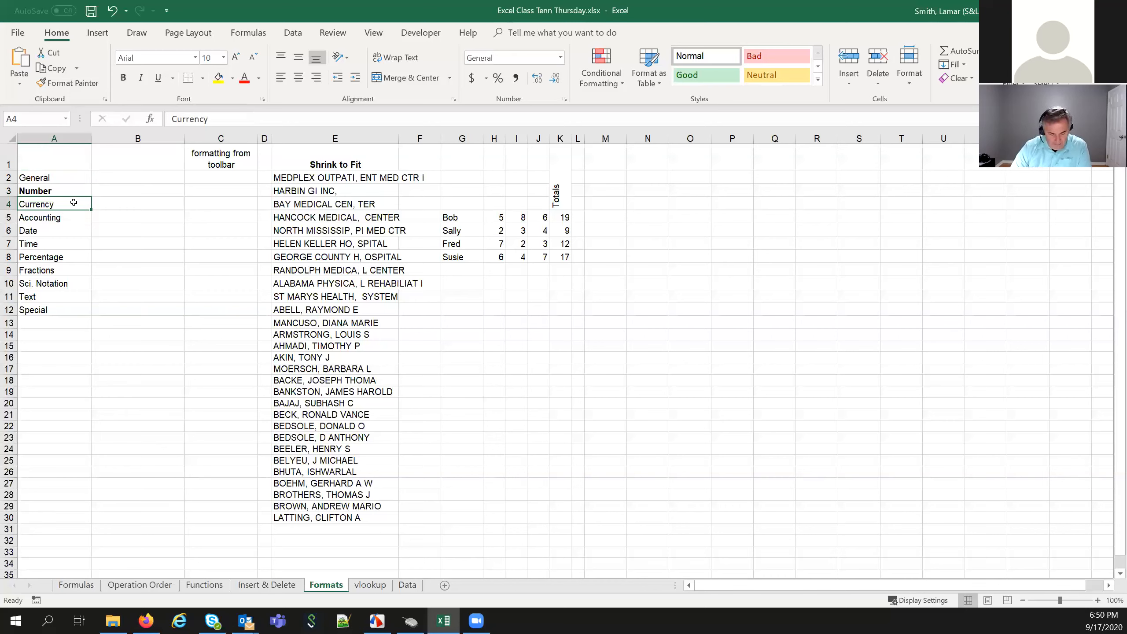
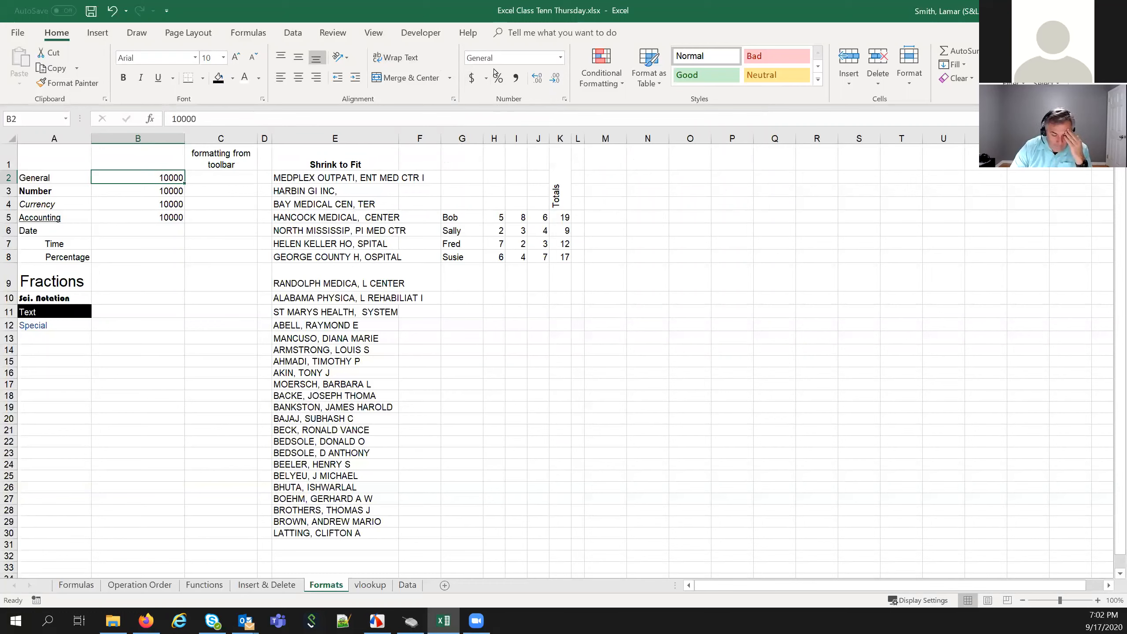
# Open the full number format settings, close them unchanged, and select B3
pyautogui.click(564, 100)
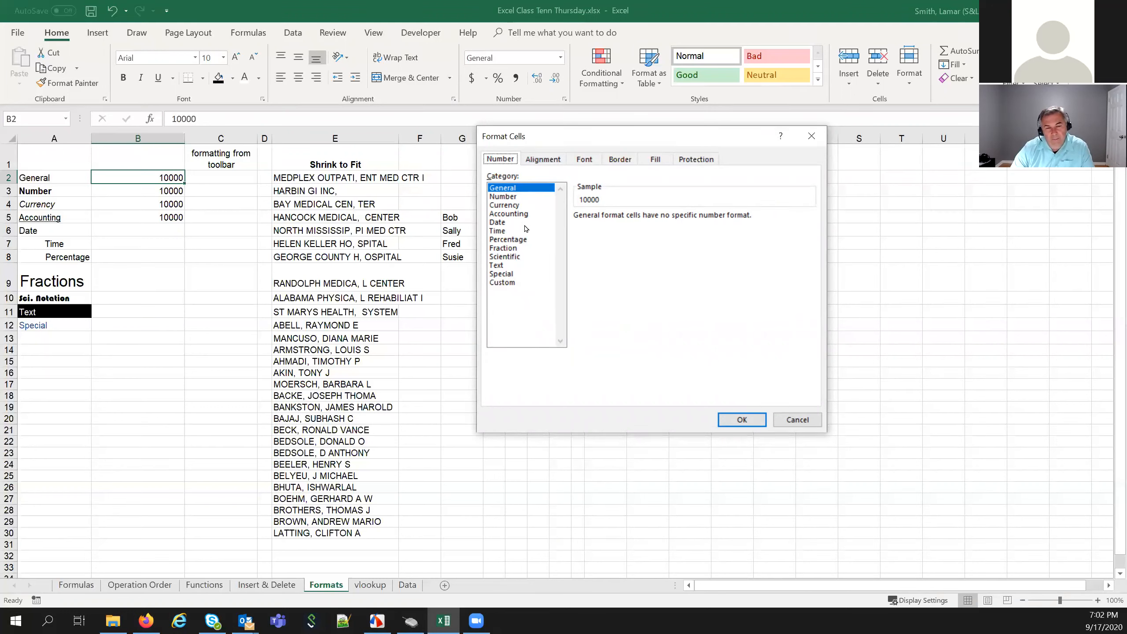
pyautogui.click(741, 420)
pyautogui.click(133, 189)
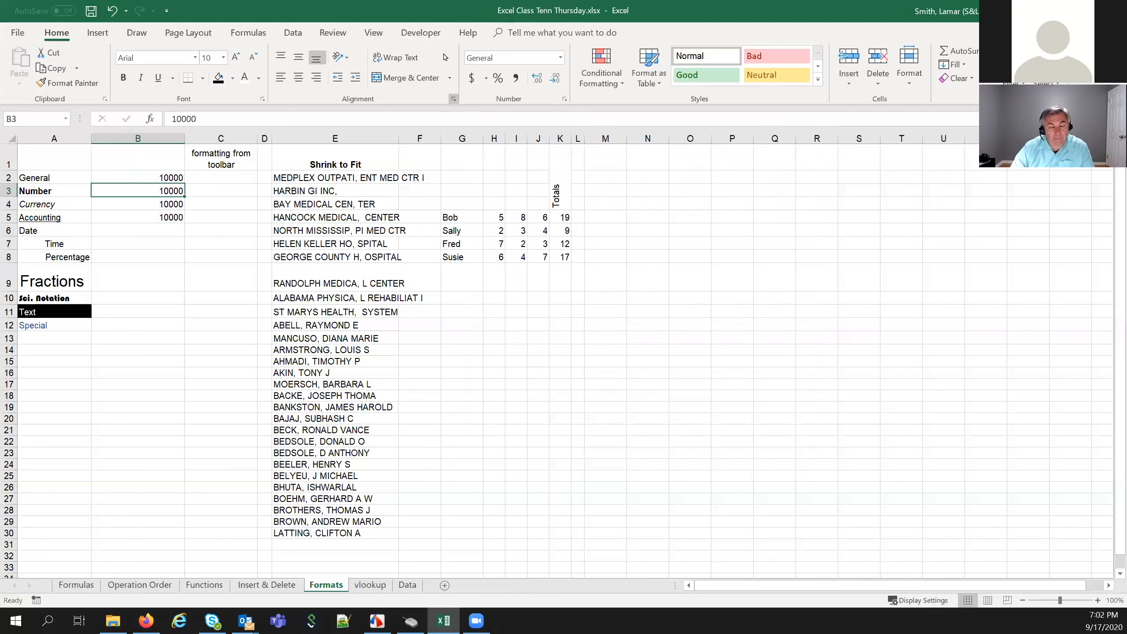
# Format B3 as Number with 3 decimal places and a 1000 separator, reading 10,000.000
pyautogui.rightClick(139, 189)
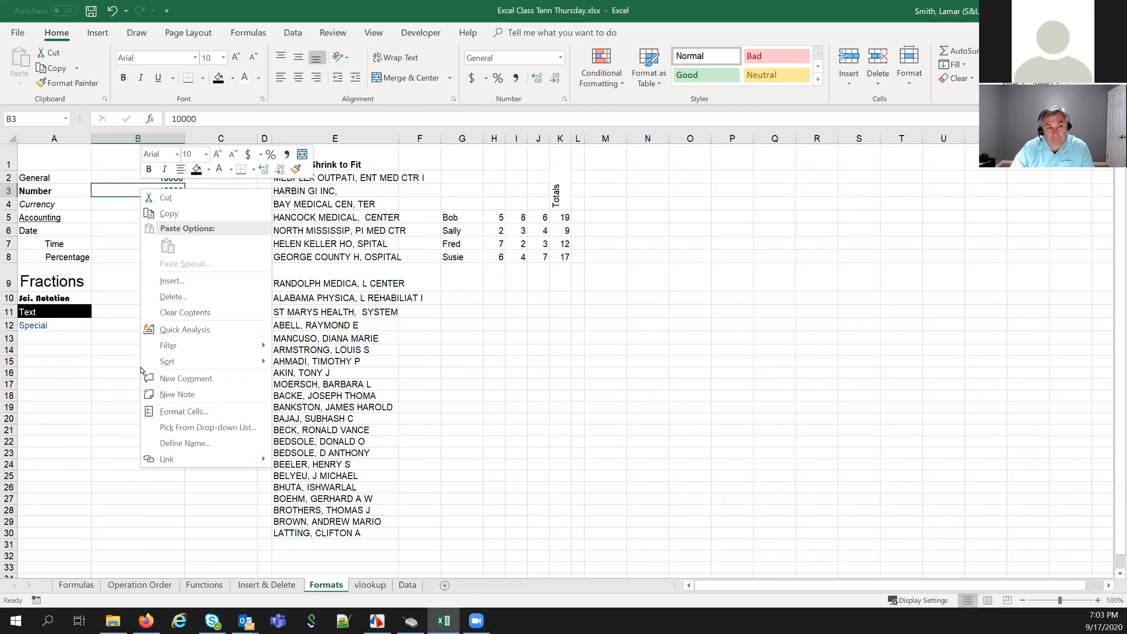
pyautogui.press('Escape')
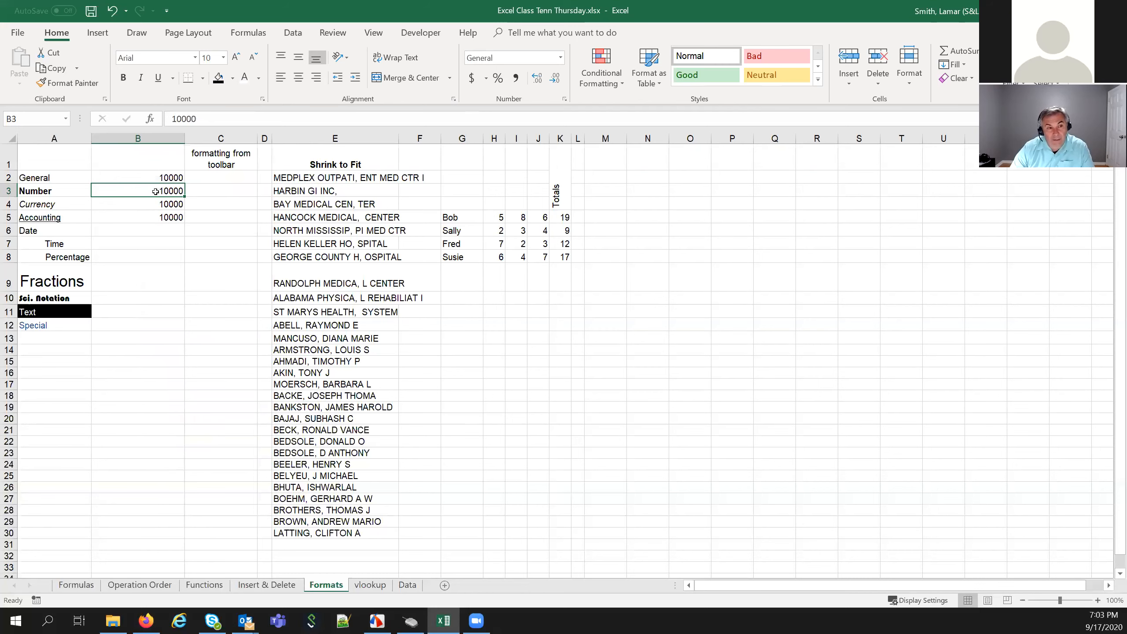
pyautogui.rightClick(139, 192)
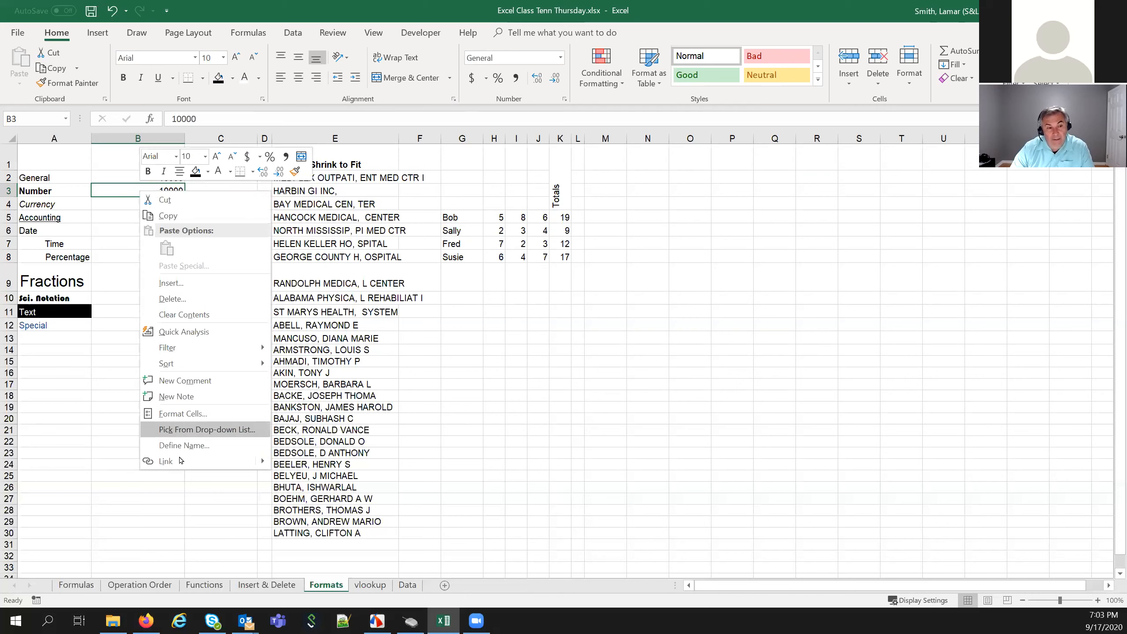
pyautogui.click(179, 410)
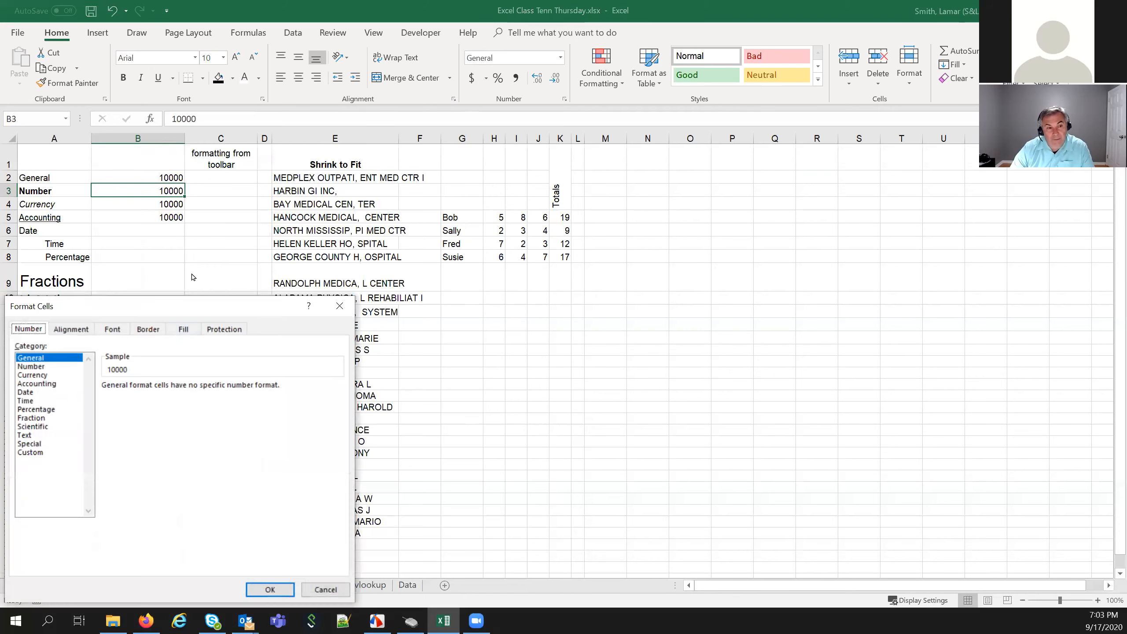
pyautogui.moveTo(224, 300); pyautogui.dragTo(498, 192)
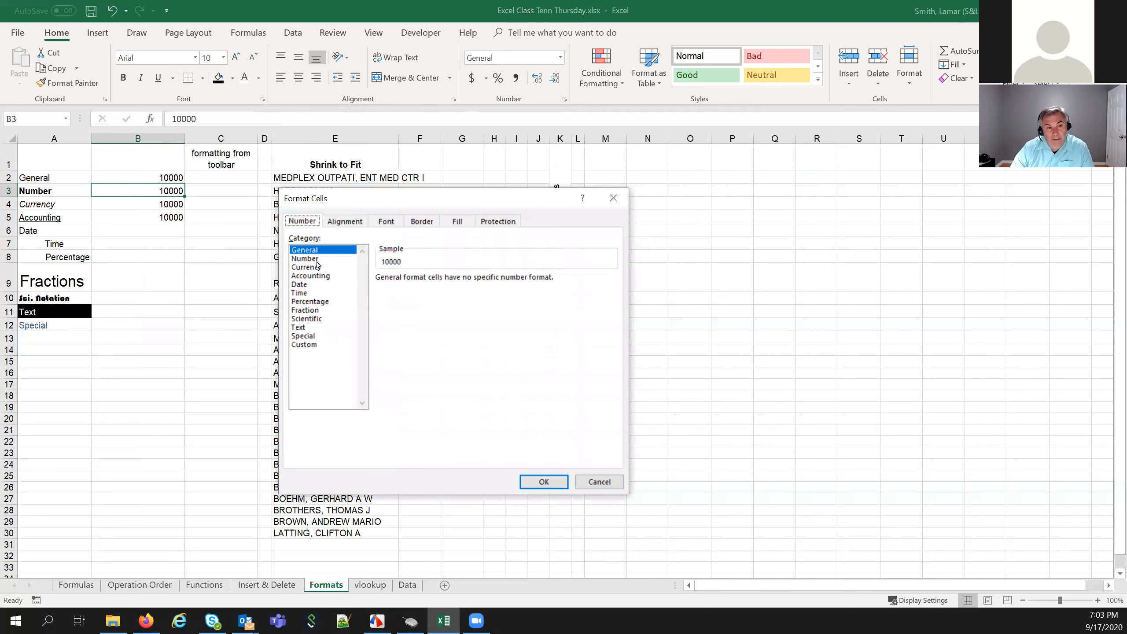
pyautogui.click(308, 259)
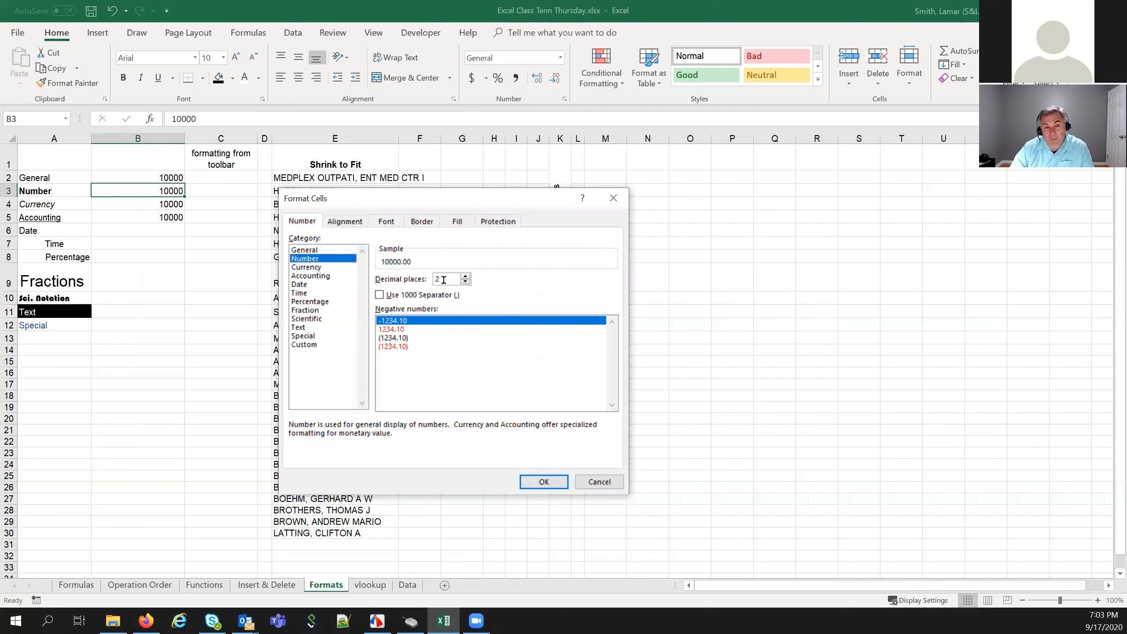
pyautogui.click(465, 276)
pyautogui.click(388, 296)
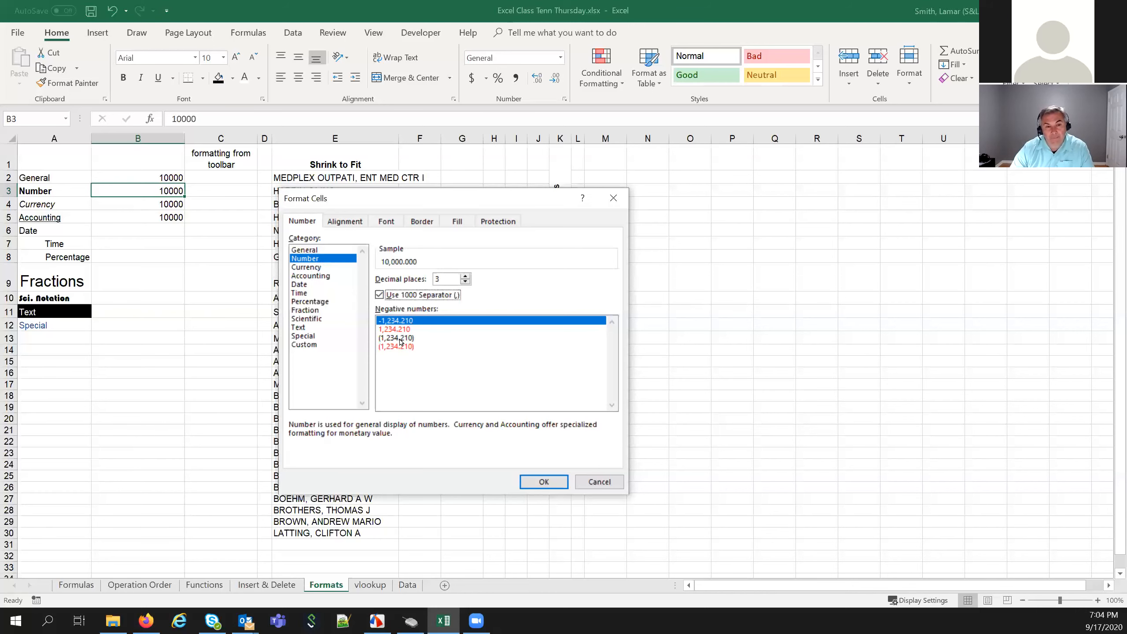
pyautogui.click(542, 482)
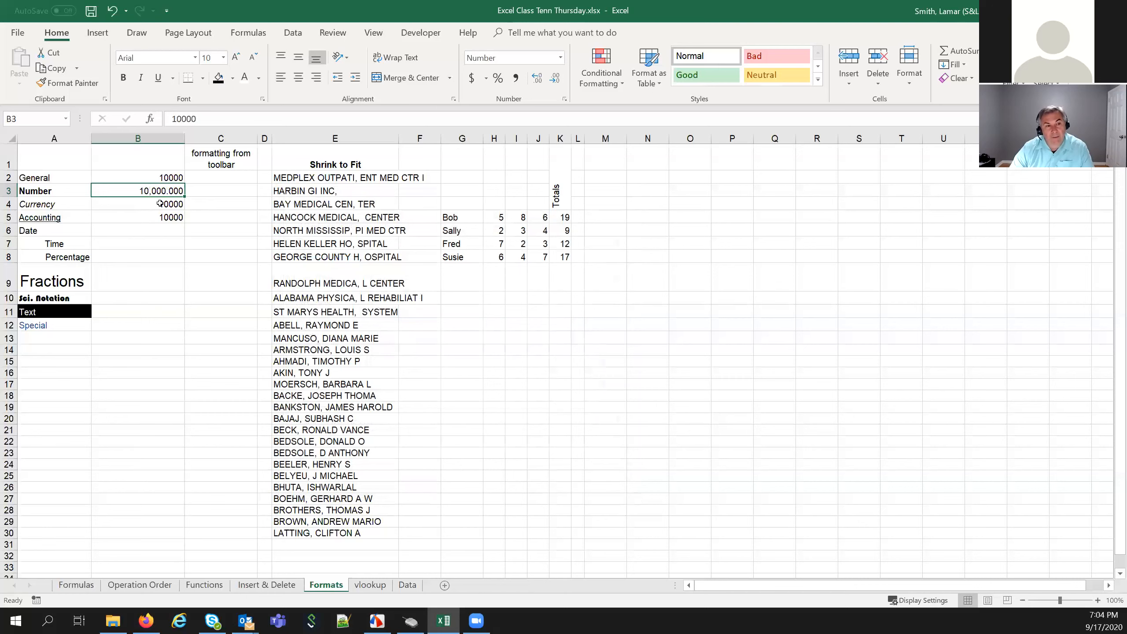
pyautogui.click(156, 207)
# Give B4 a Currency format with the £ English (United Kingdom) symbol, showing £10,000.00
pyautogui.rightClick(145, 205)
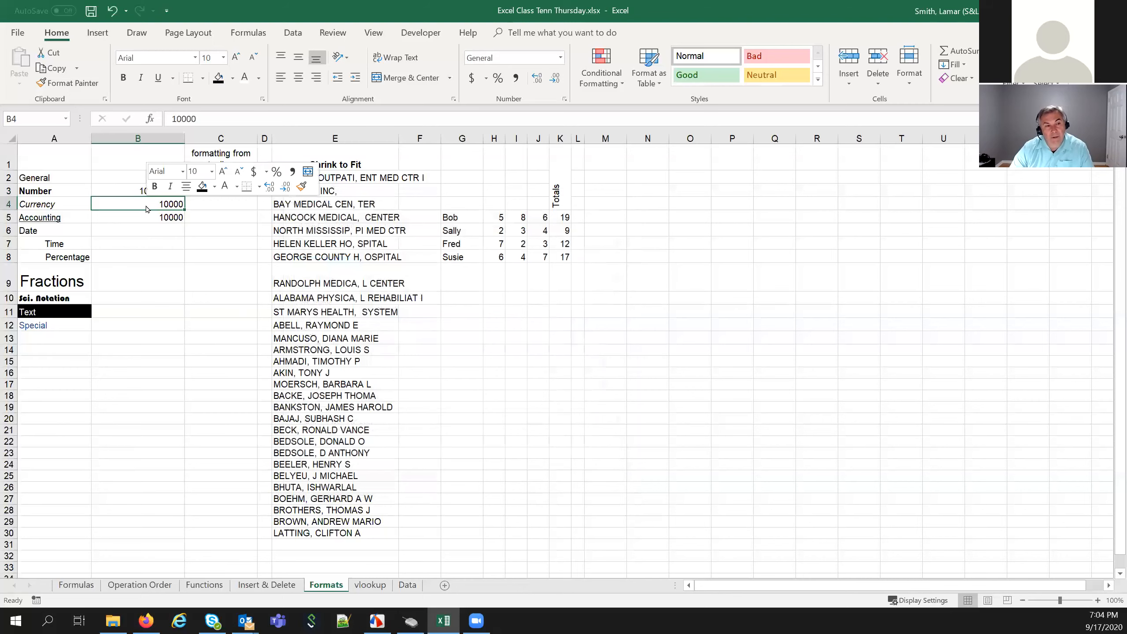
pyautogui.click(211, 430)
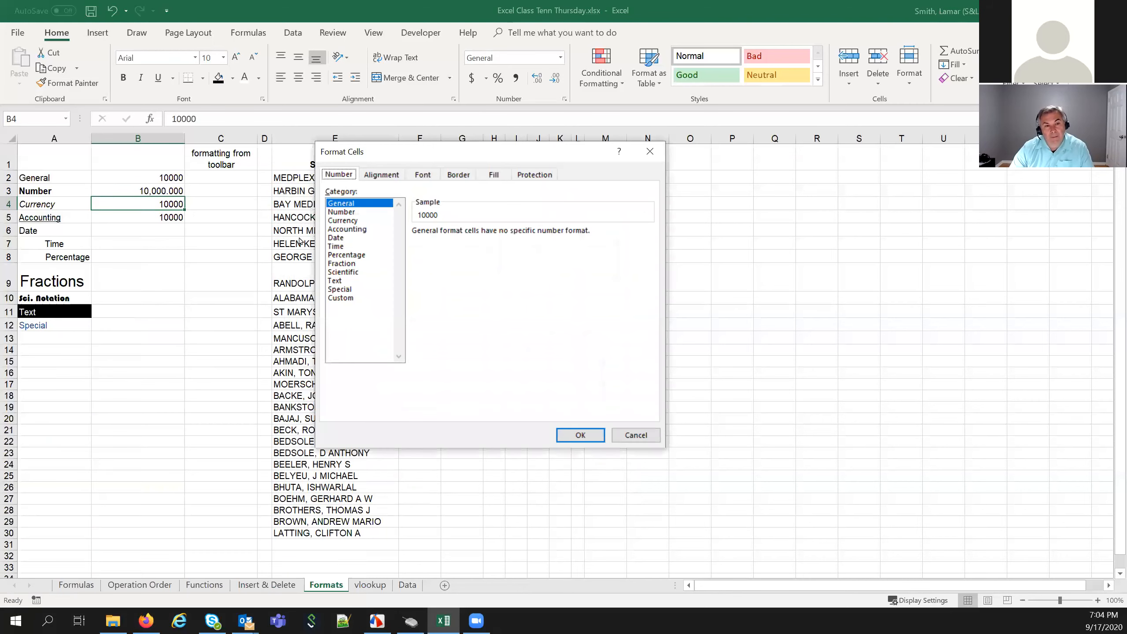
pyautogui.click(337, 222)
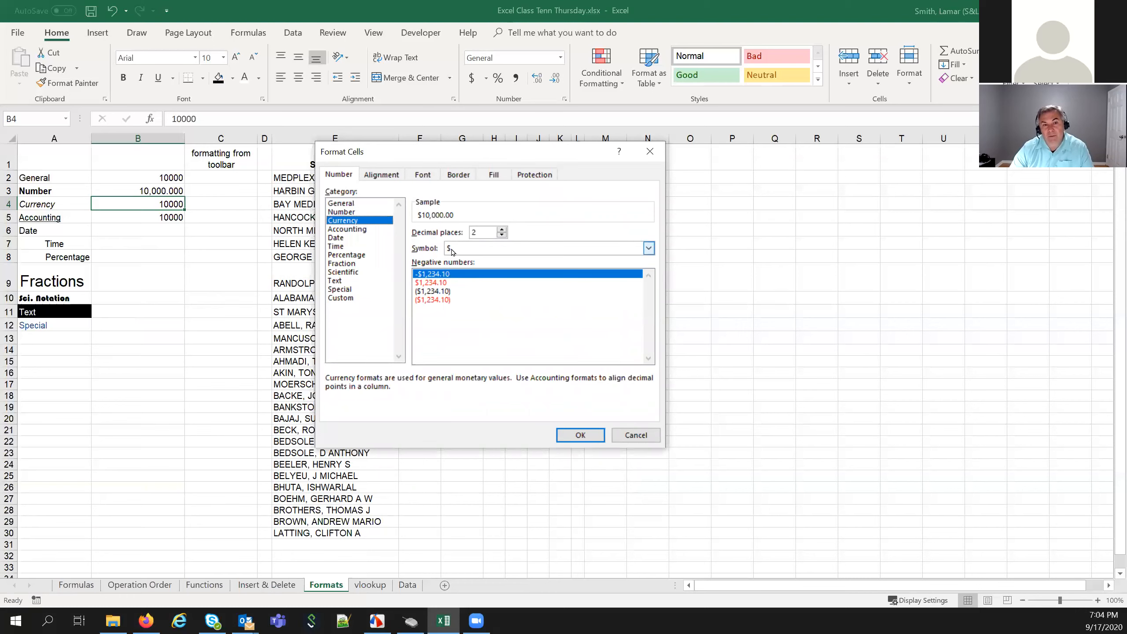
pyautogui.click(649, 248)
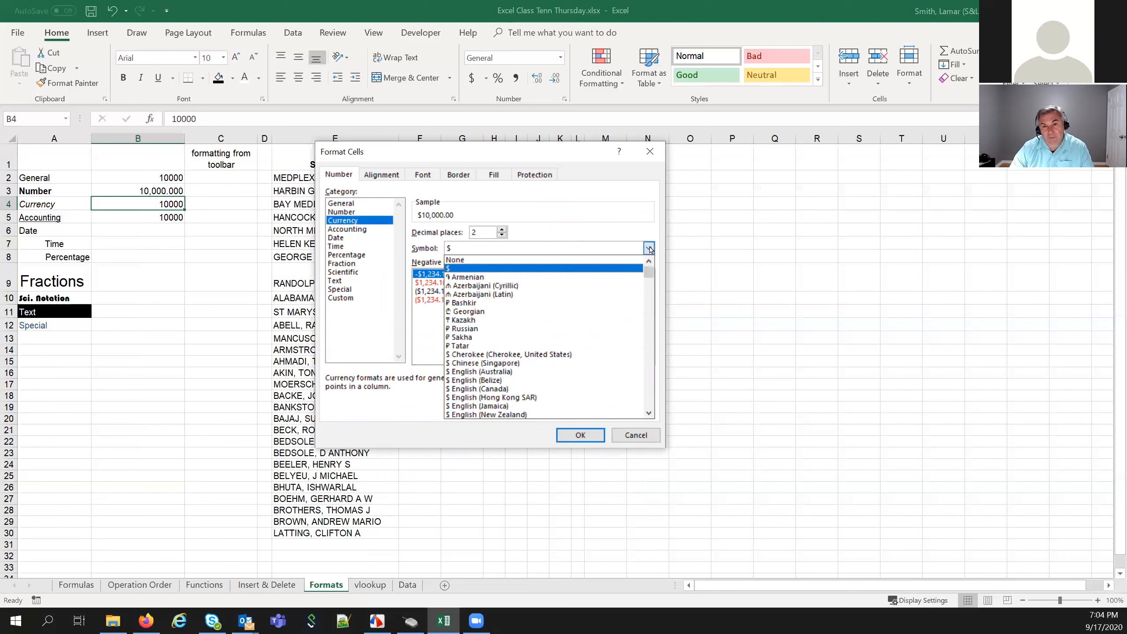
pyautogui.scroll(-7, 612, 305)
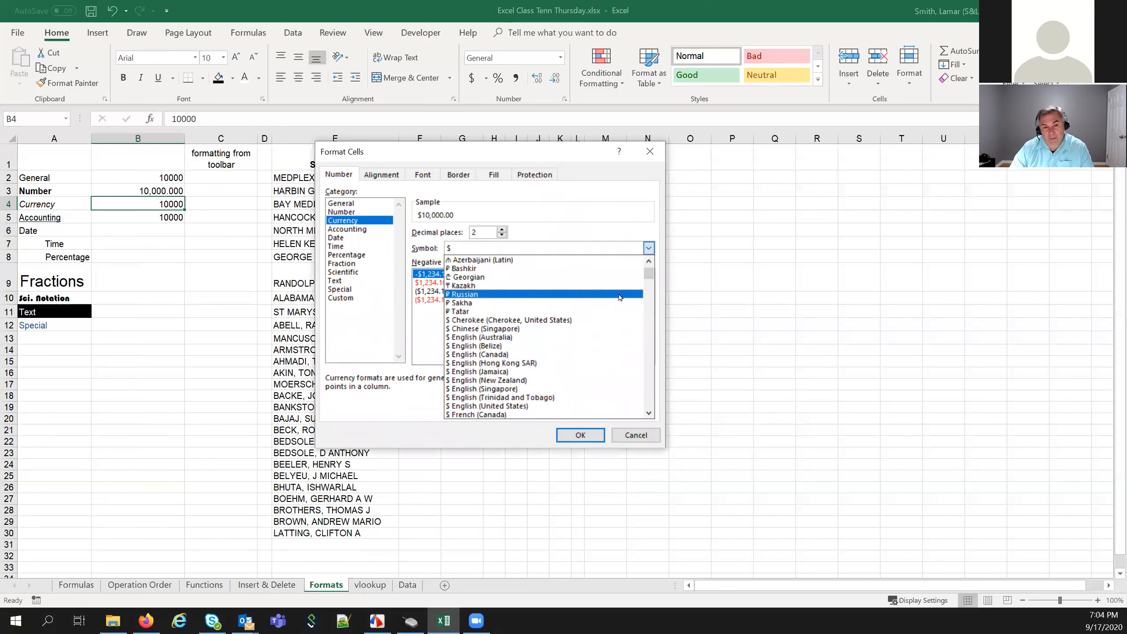
pyautogui.scroll(-5, 617, 299)
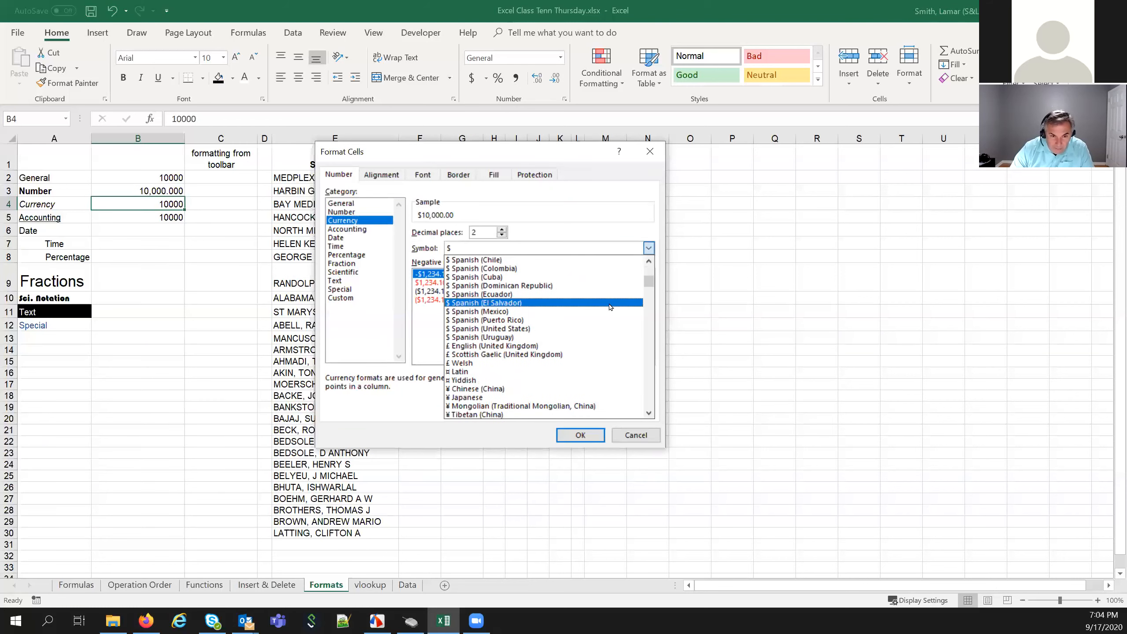
pyautogui.click(482, 350)
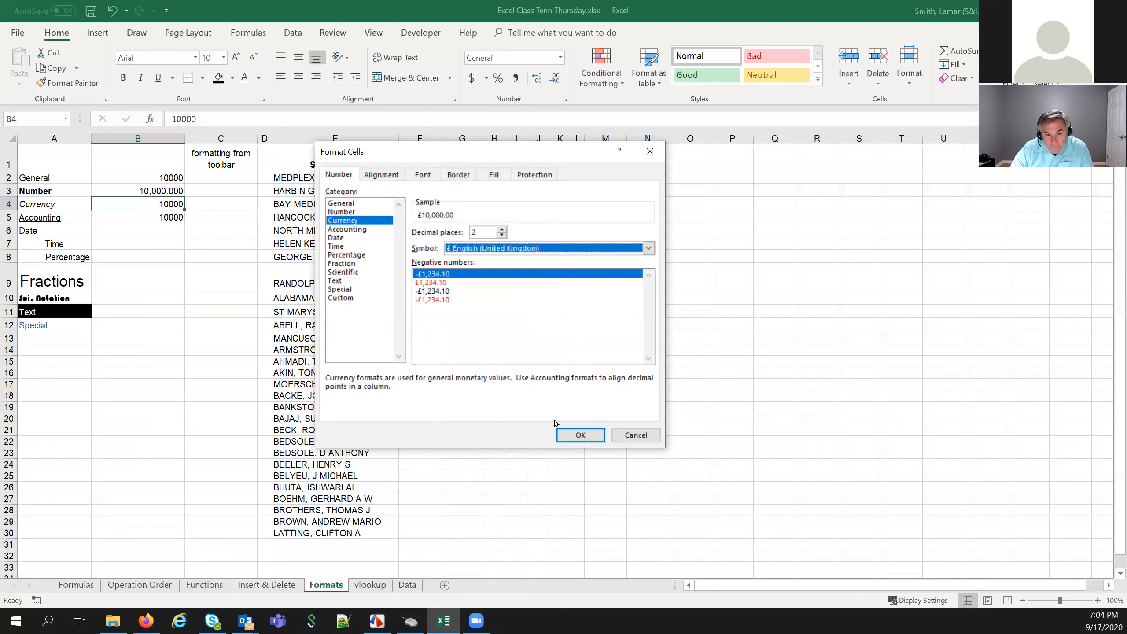
pyautogui.click(564, 435)
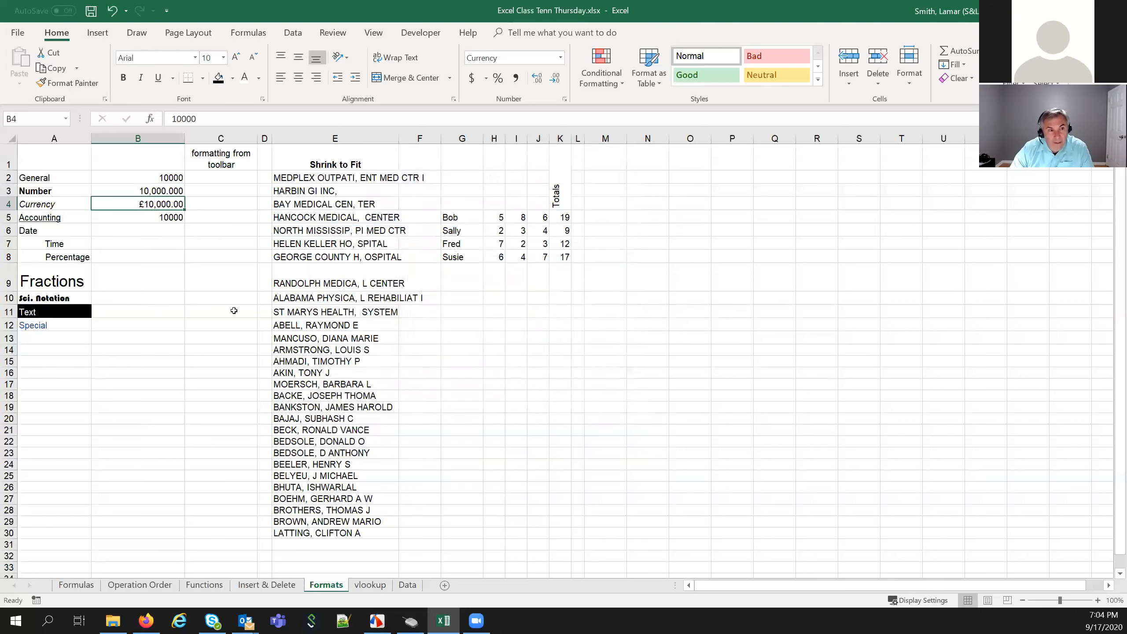
pyautogui.click(151, 216)
# Apply the Accounting format with $ and 2 decimals to B5, showing $ 10,000.00
pyautogui.rightClick(155, 219)
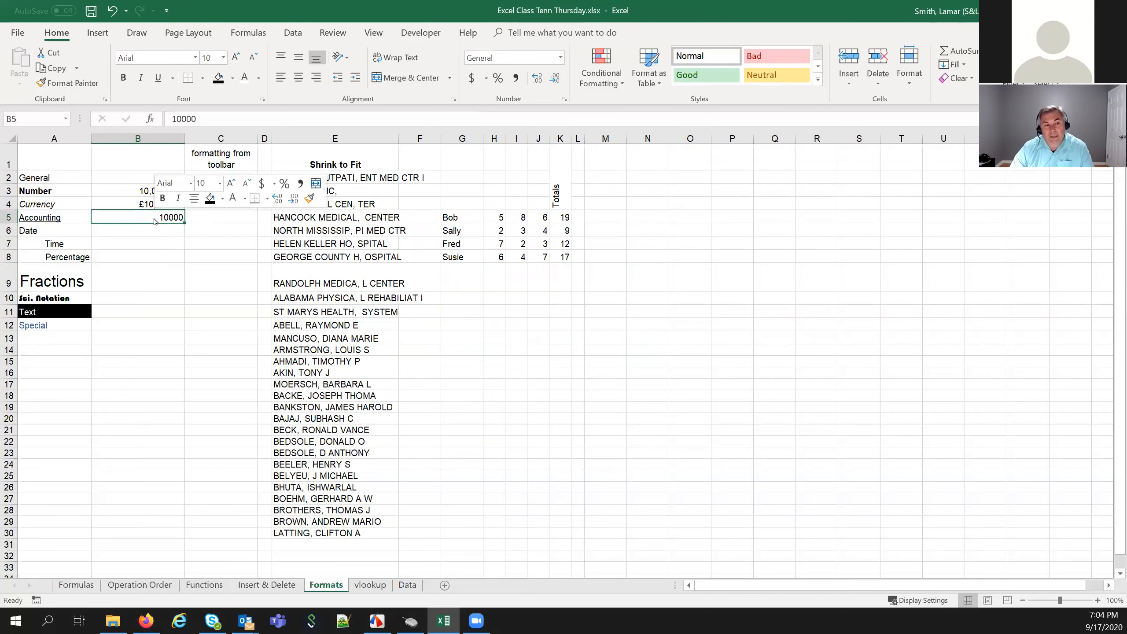
pyautogui.click(200, 440)
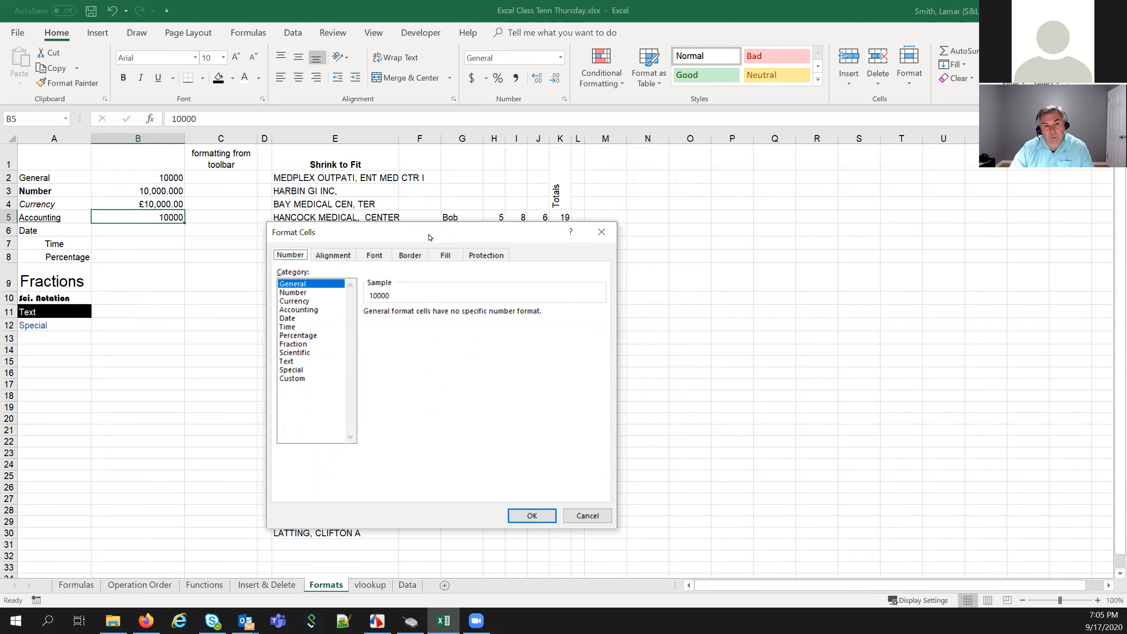
pyautogui.moveTo(428, 235); pyautogui.dragTo(456, 169)
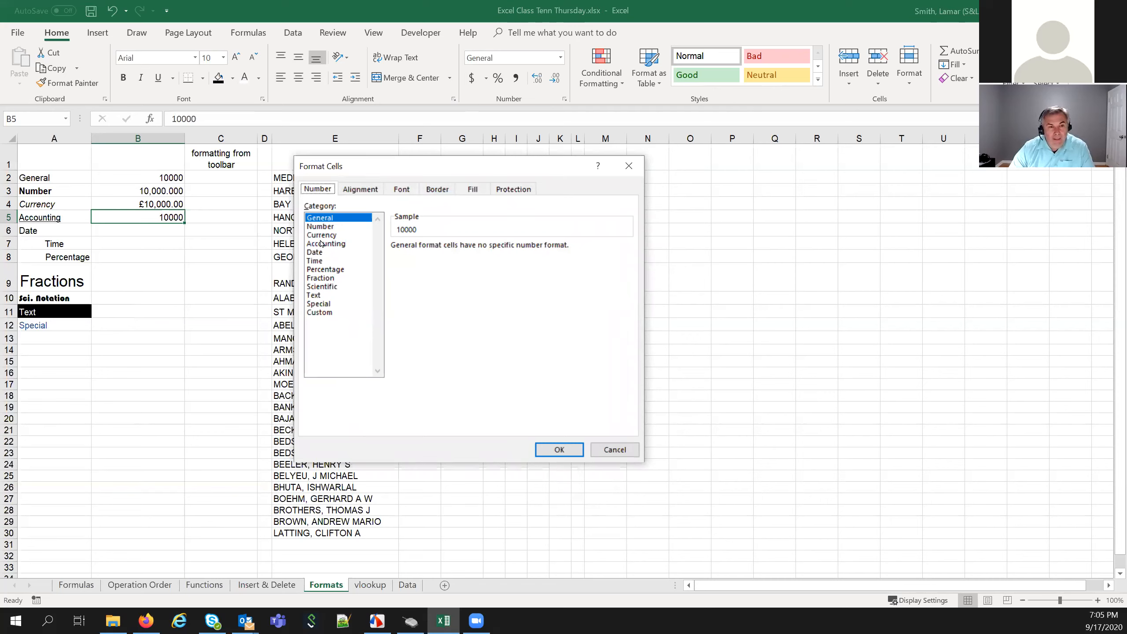
pyautogui.click(322, 244)
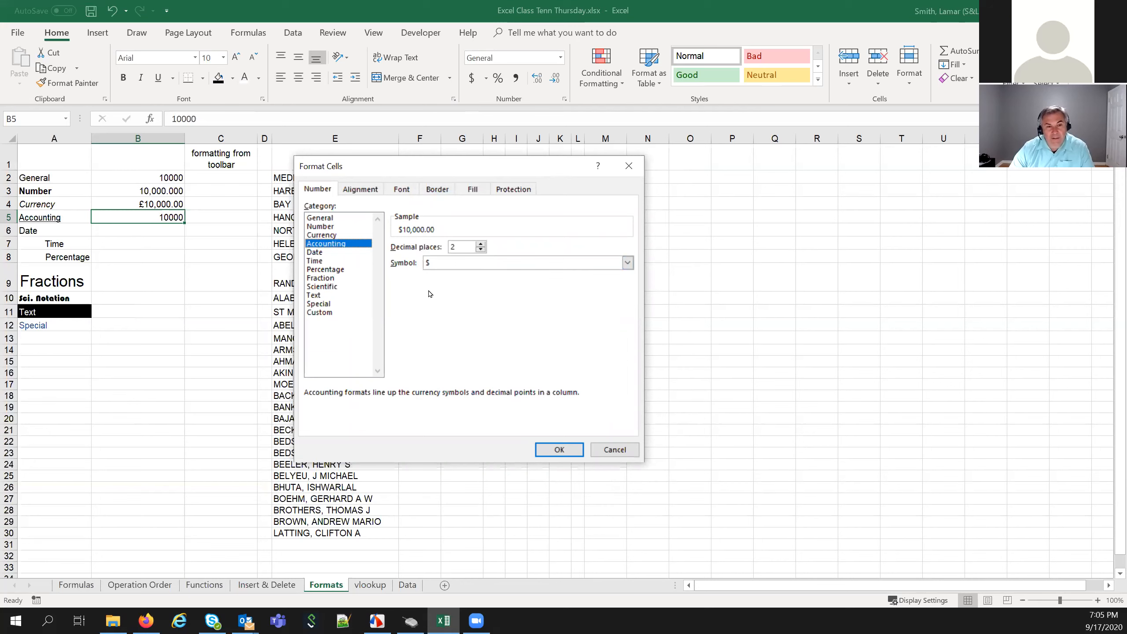
pyautogui.click(570, 450)
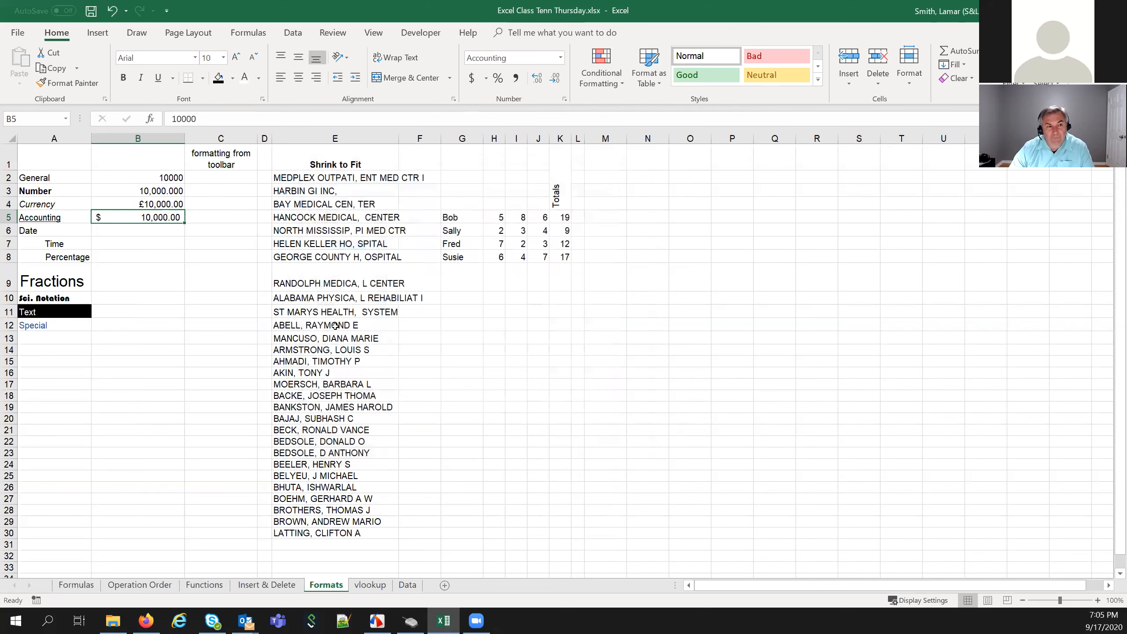
pyautogui.click(165, 232)
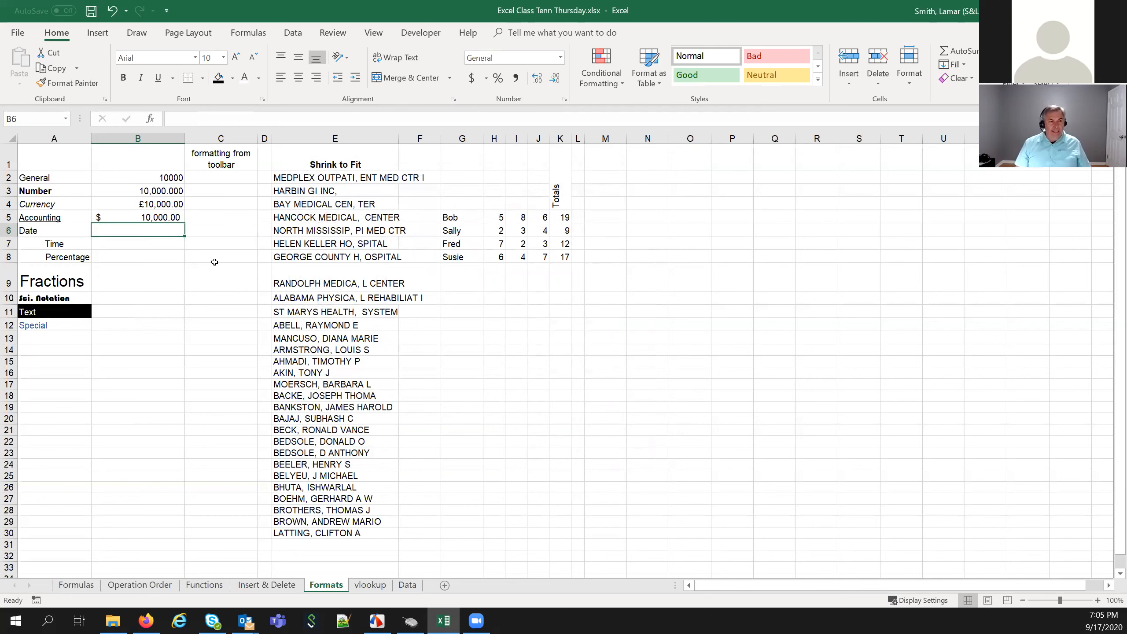
# Enter the date 9/17/2020 in B6 on the Date row
pyautogui.write('9/17/20')
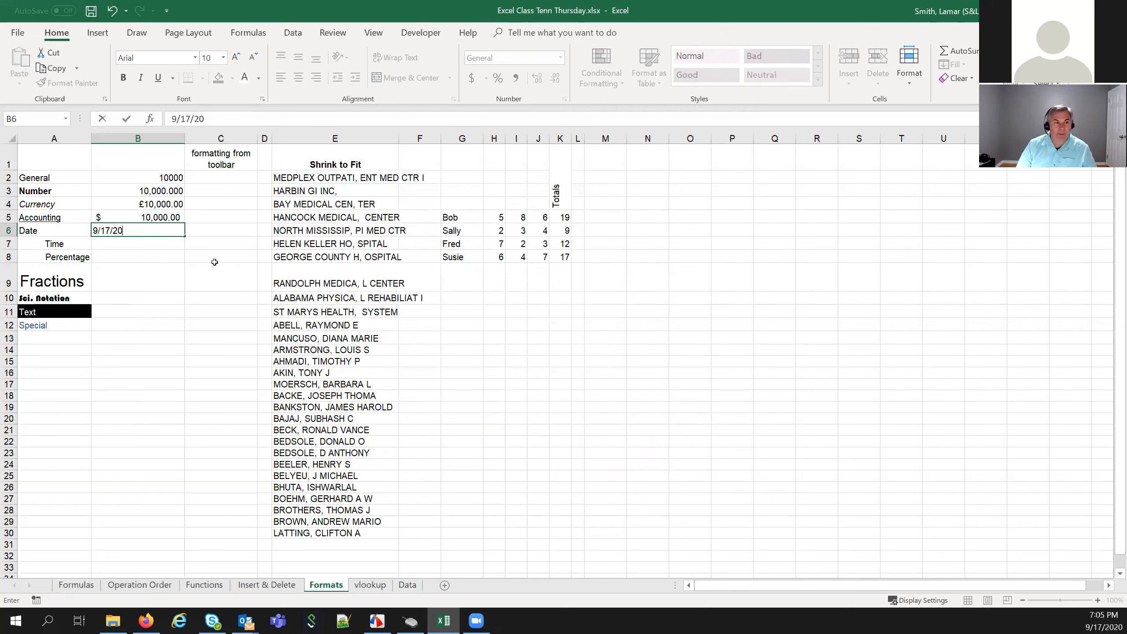
pyautogui.press('Return')
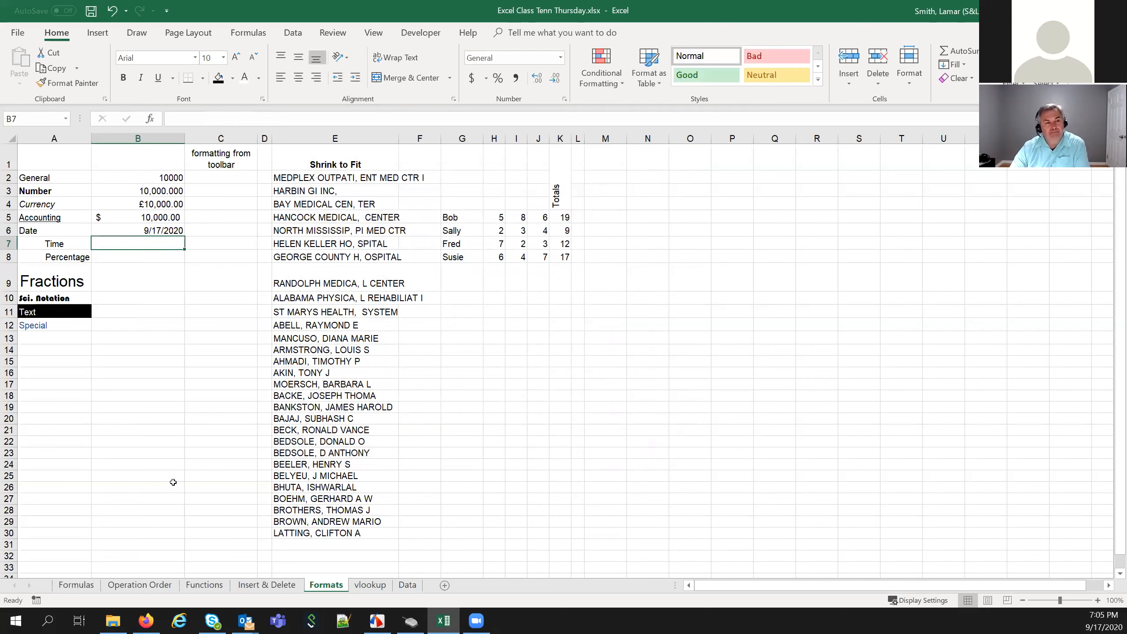
pyautogui.click(141, 231)
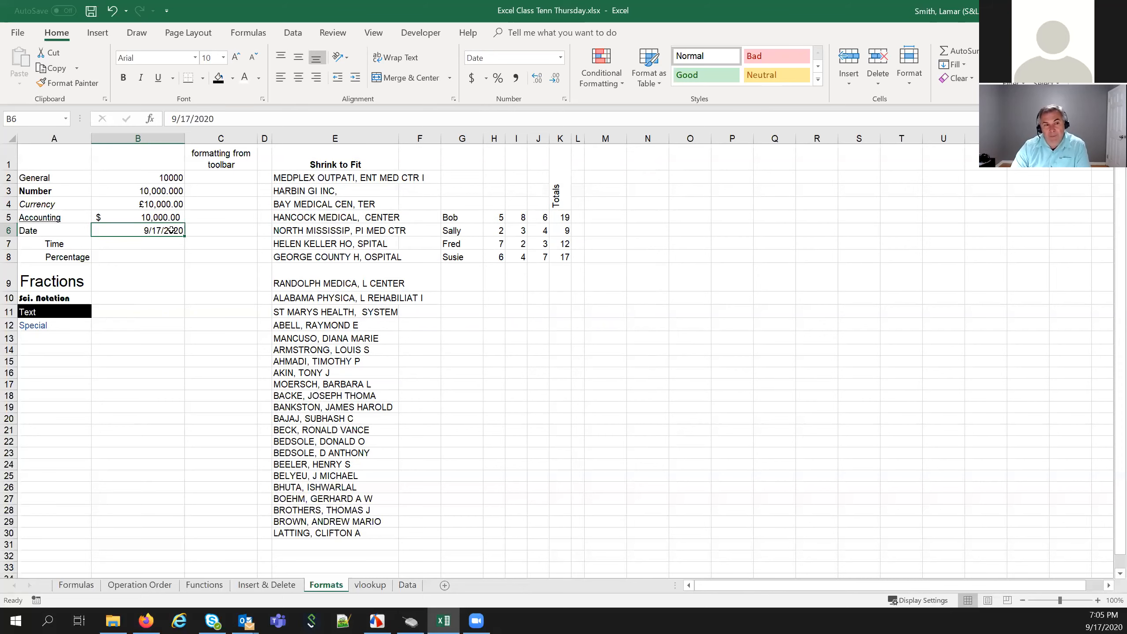
# Give B6 the long weekday-and-month date format
pyautogui.rightClick(170, 230)
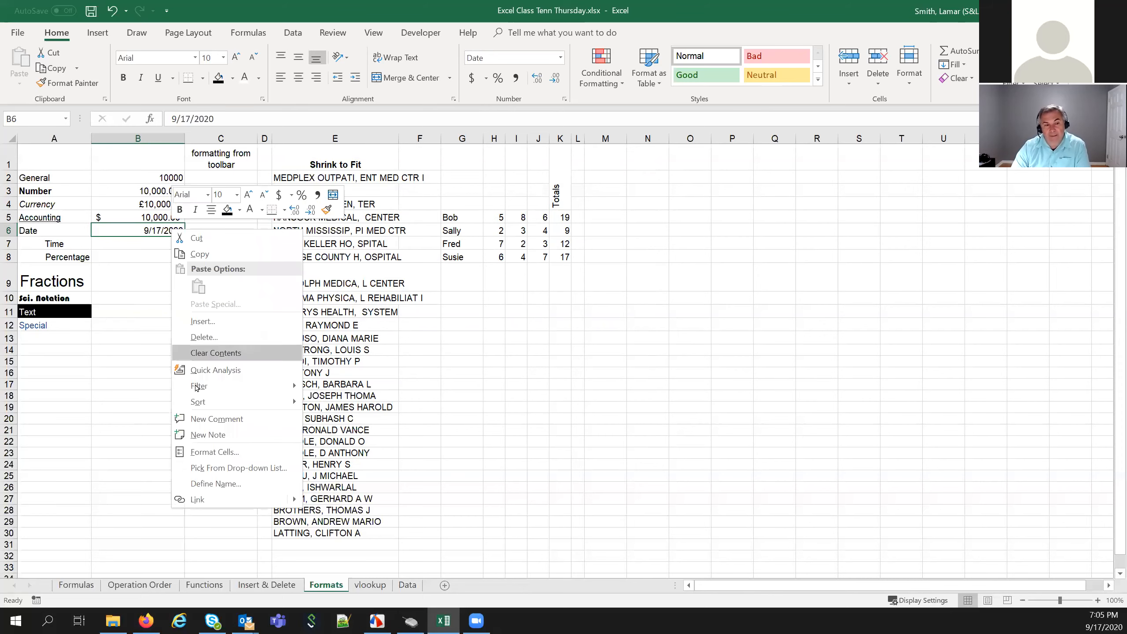
pyautogui.click(214, 451)
pyautogui.moveTo(222, 315); pyautogui.dragTo(511, 178)
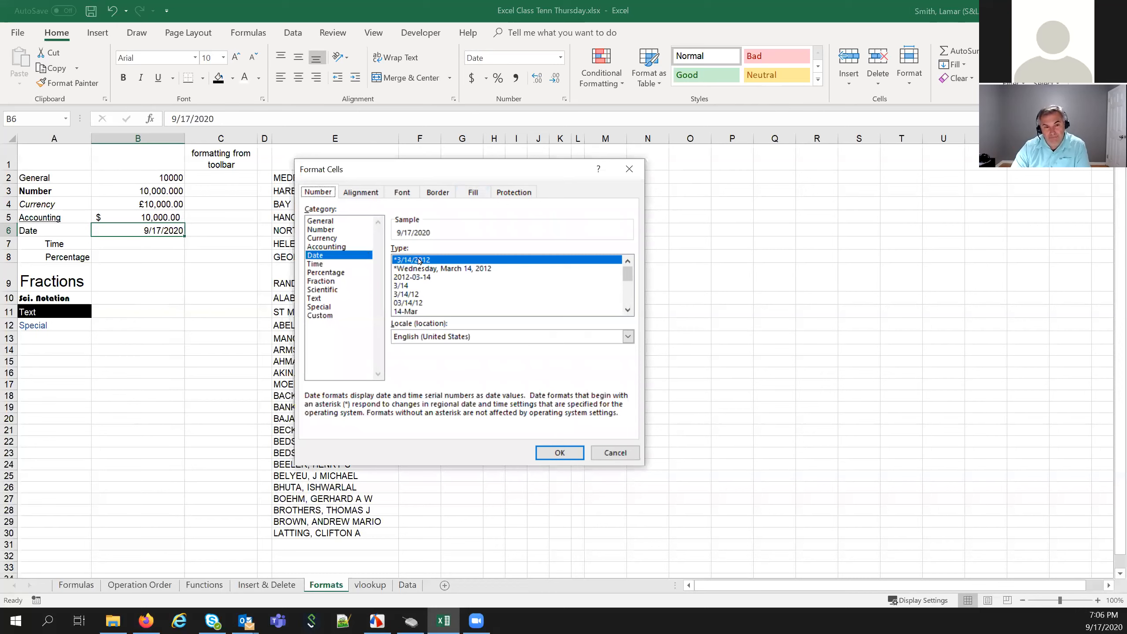
pyautogui.click(423, 270)
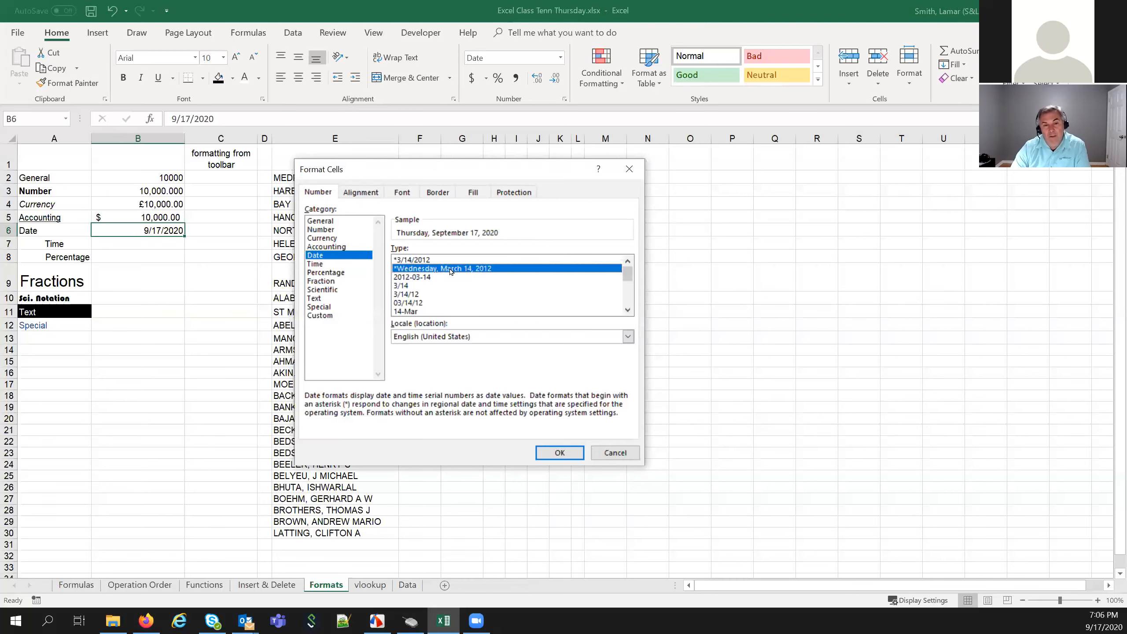
pyautogui.click(558, 453)
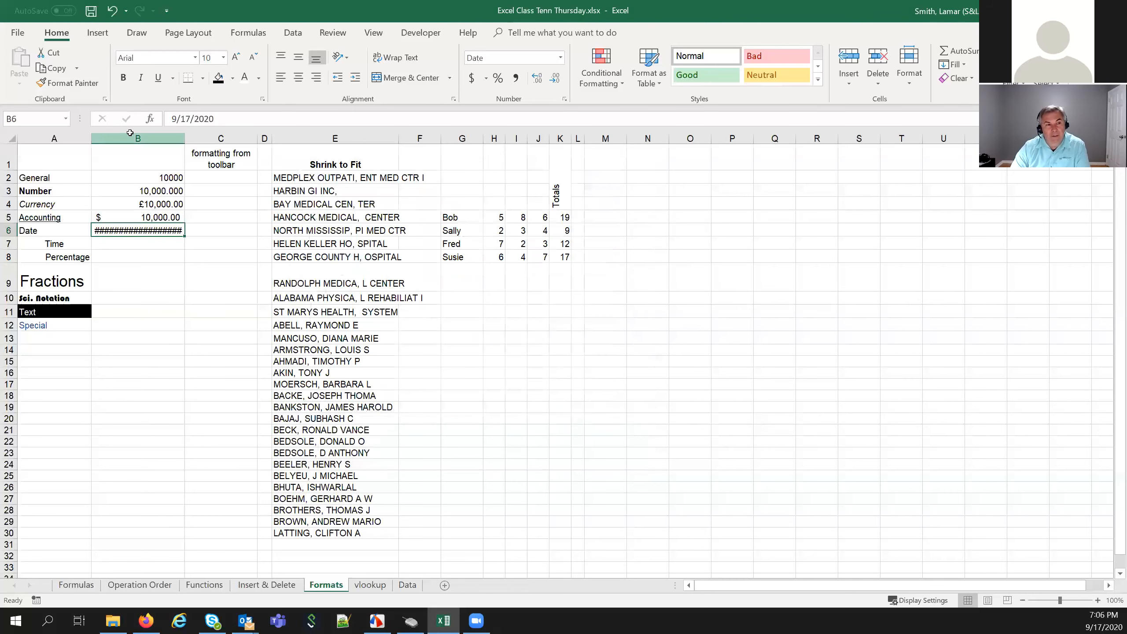
# Autofit column B and re-enter B6 as 12/19/59, displaying Saturday, December 19, 1959
pyautogui.click(180, 137)
pyautogui.doubleClick(183, 135)
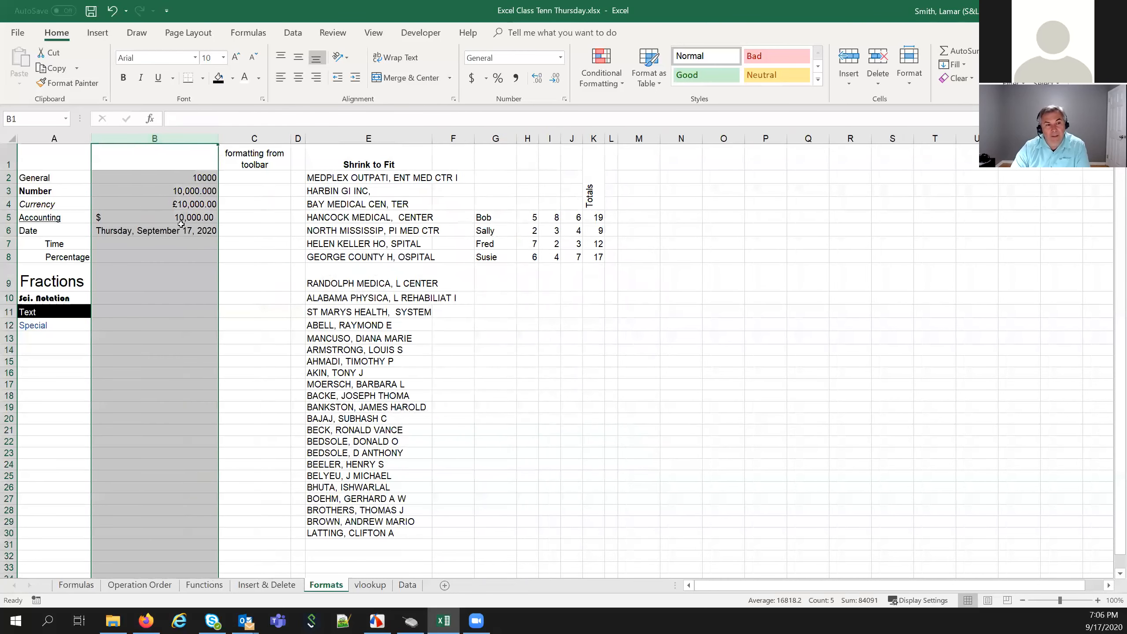
pyautogui.click(172, 234)
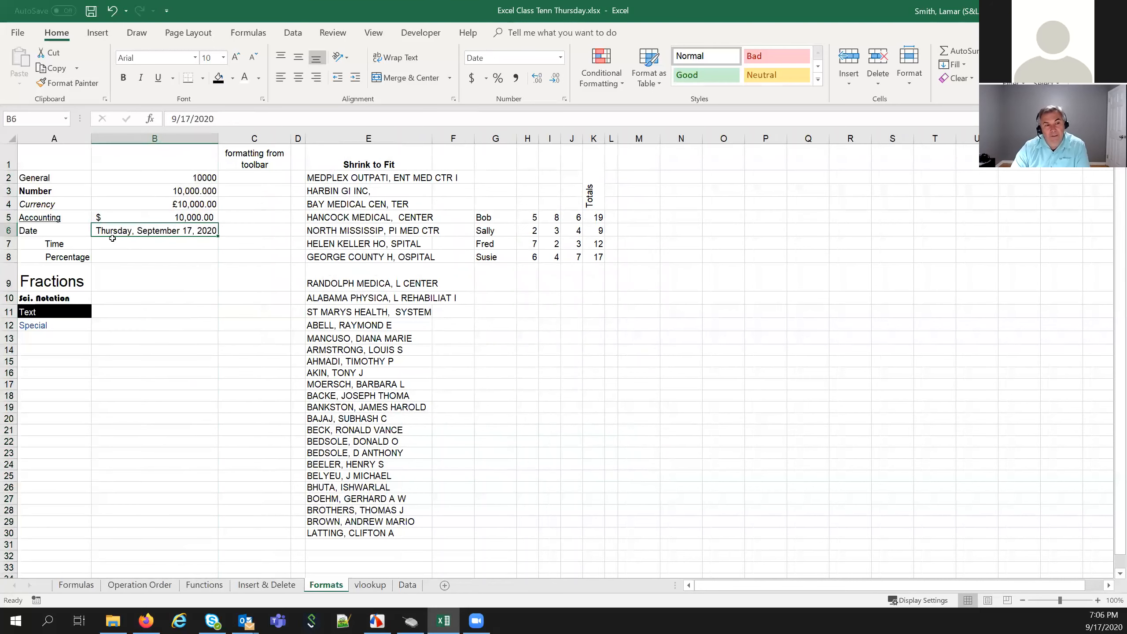
pyautogui.moveTo(217, 119); pyautogui.dragTo(140, 125)
pyautogui.write('1219/5')
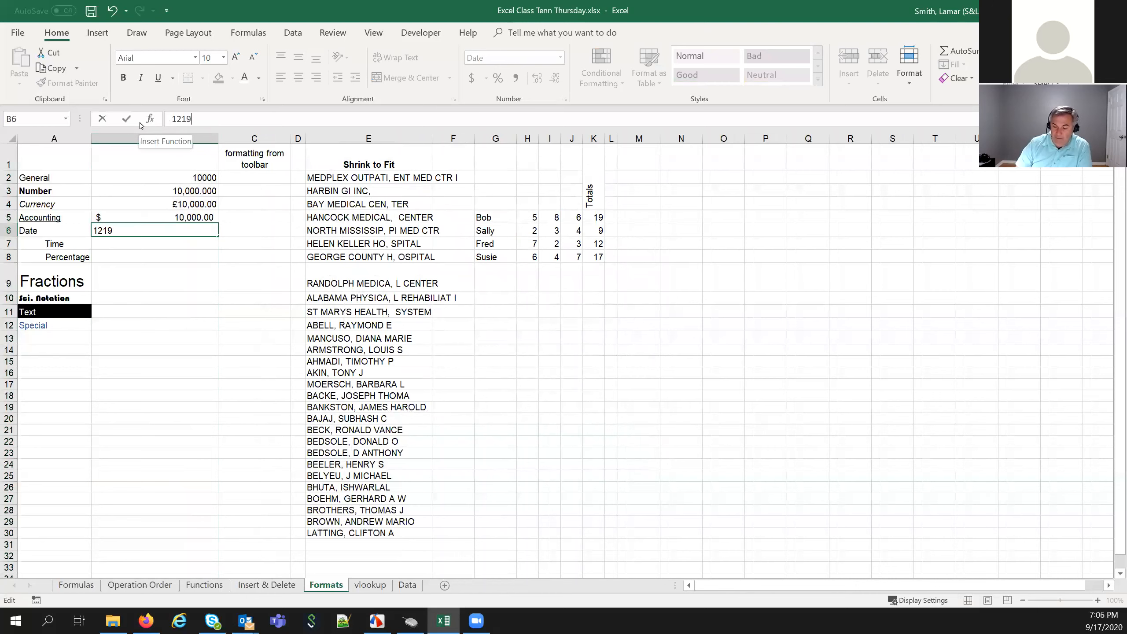
pyautogui.press('BackSpace')
pyautogui.press('BackSpace')
pyautogui.press('BackSpace')
pyautogui.press('BackSpace')
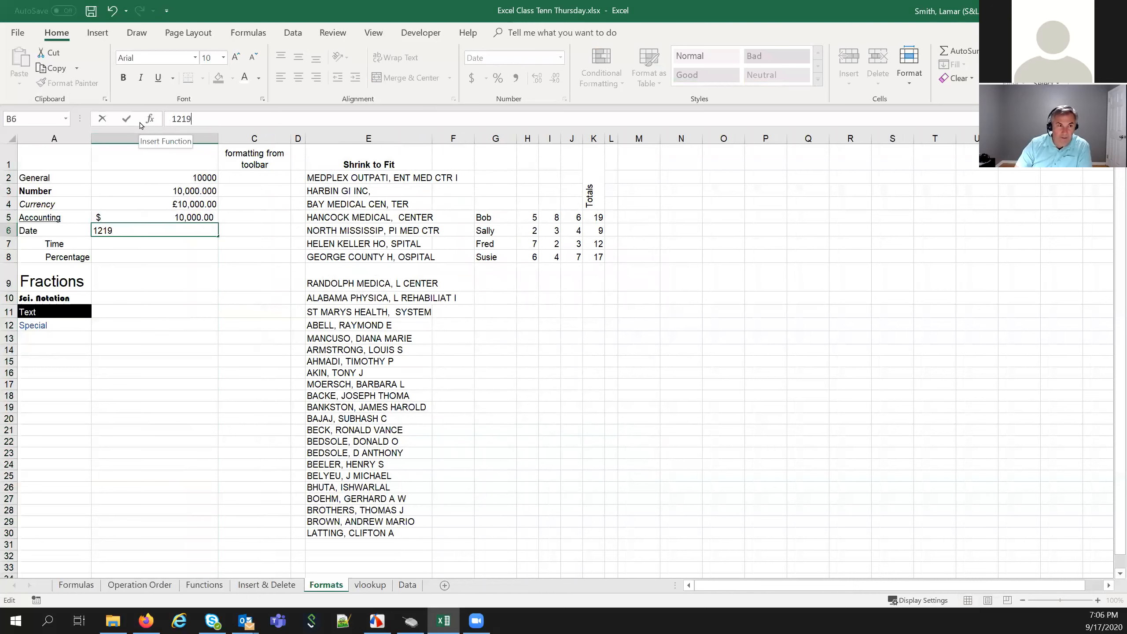
pyautogui.write('/')
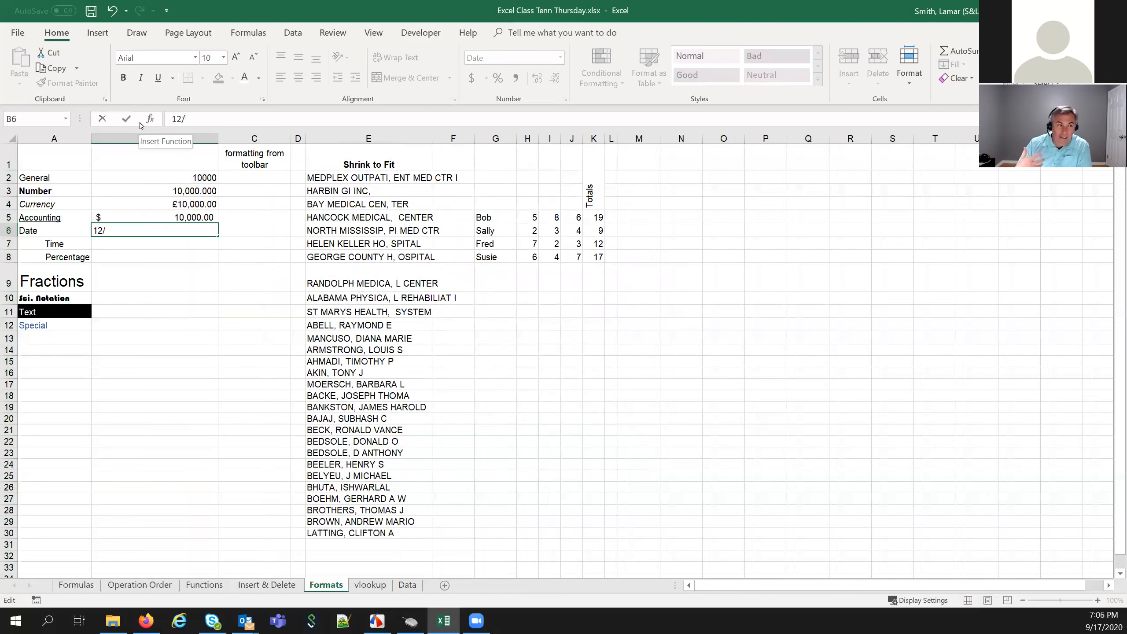
pyautogui.write('19/59')
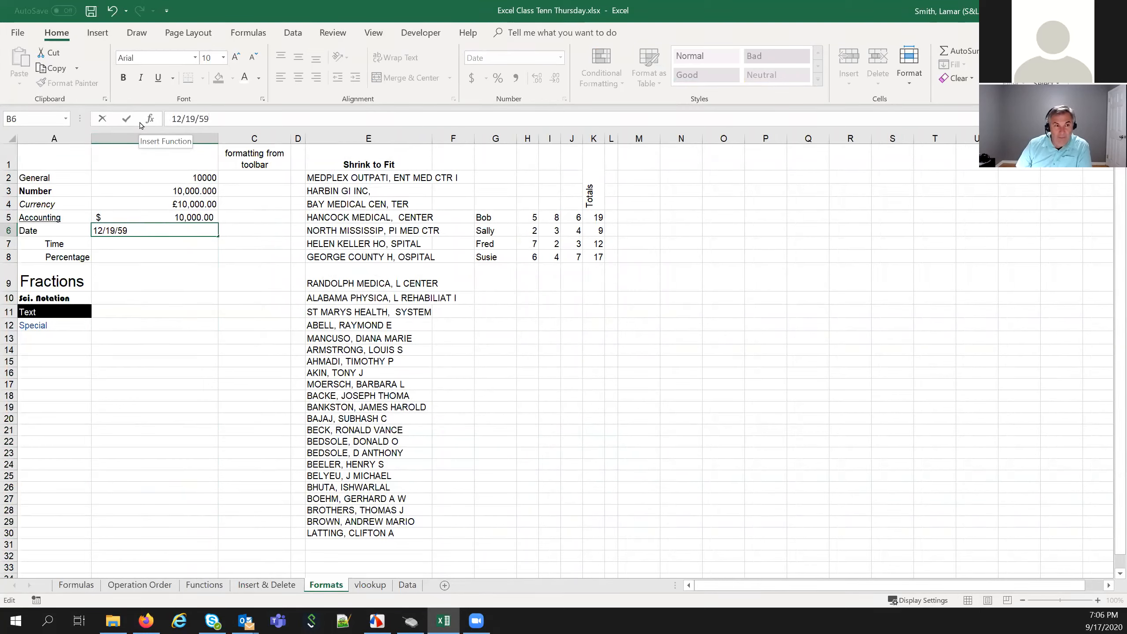
pyautogui.press('Return')
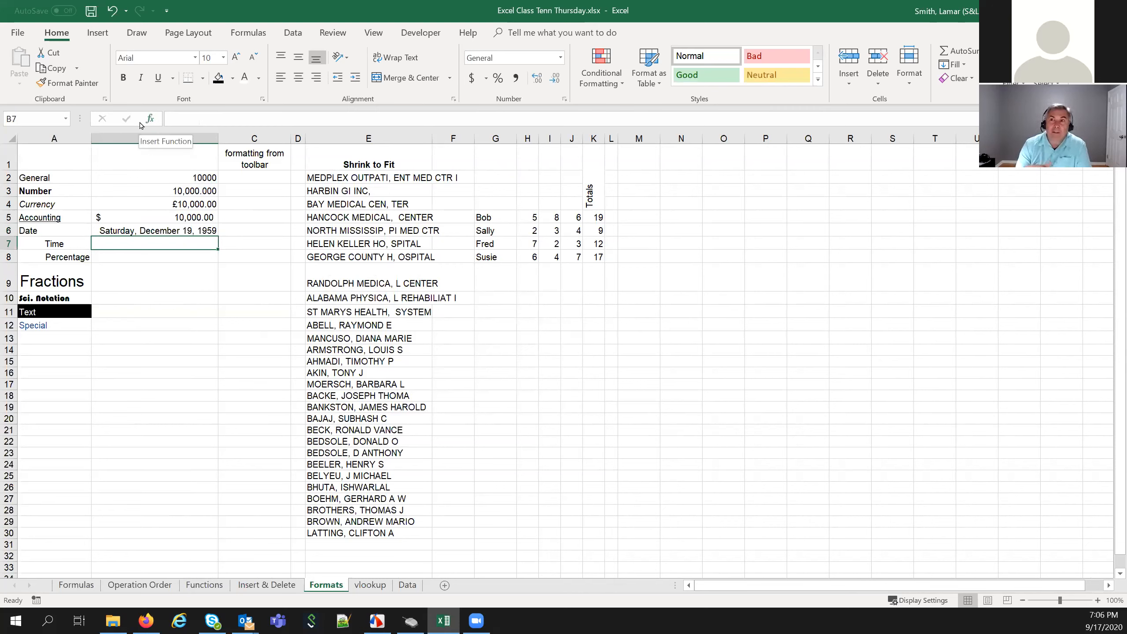
pyautogui.press('Up')
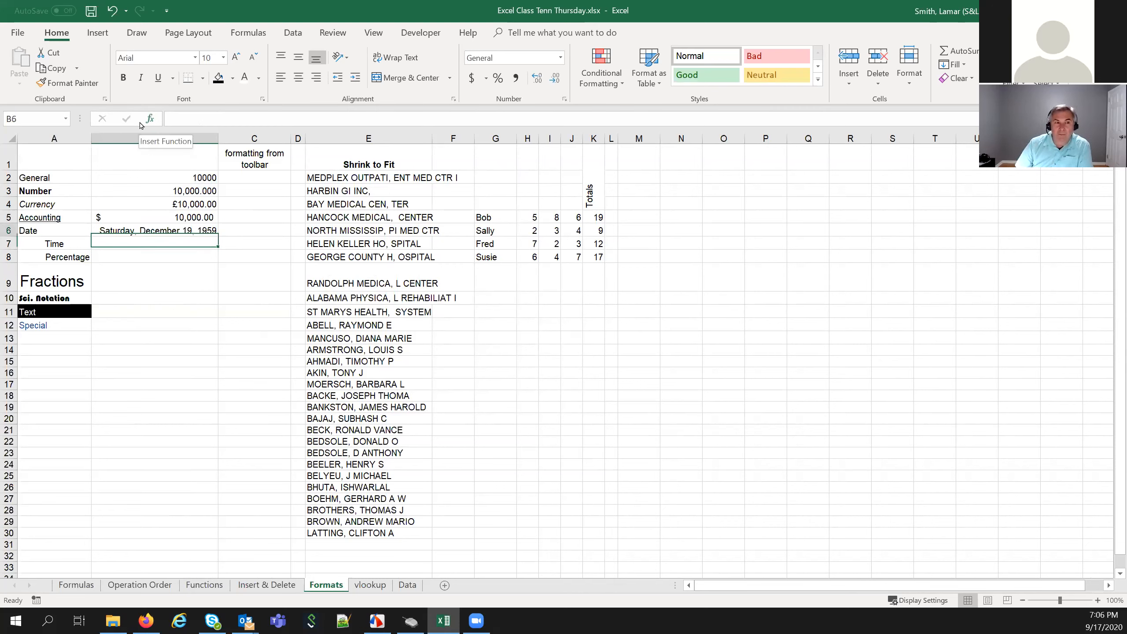
# Apply the 03/14/12 short date format with two-digit years to B6
pyautogui.rightClick(153, 230)
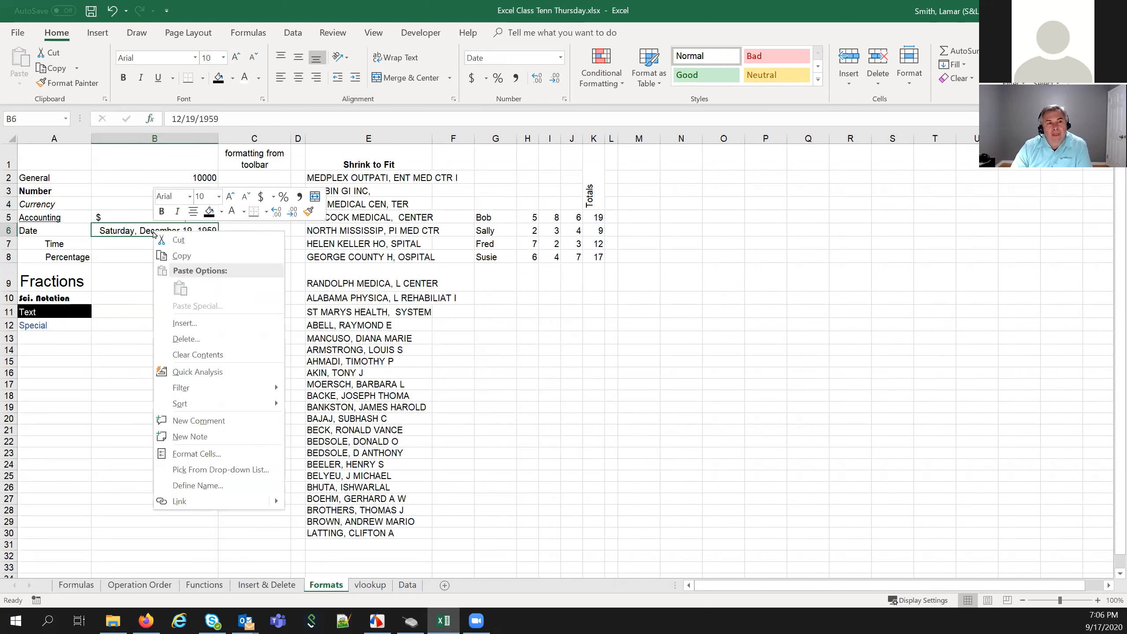
pyautogui.click(201, 455)
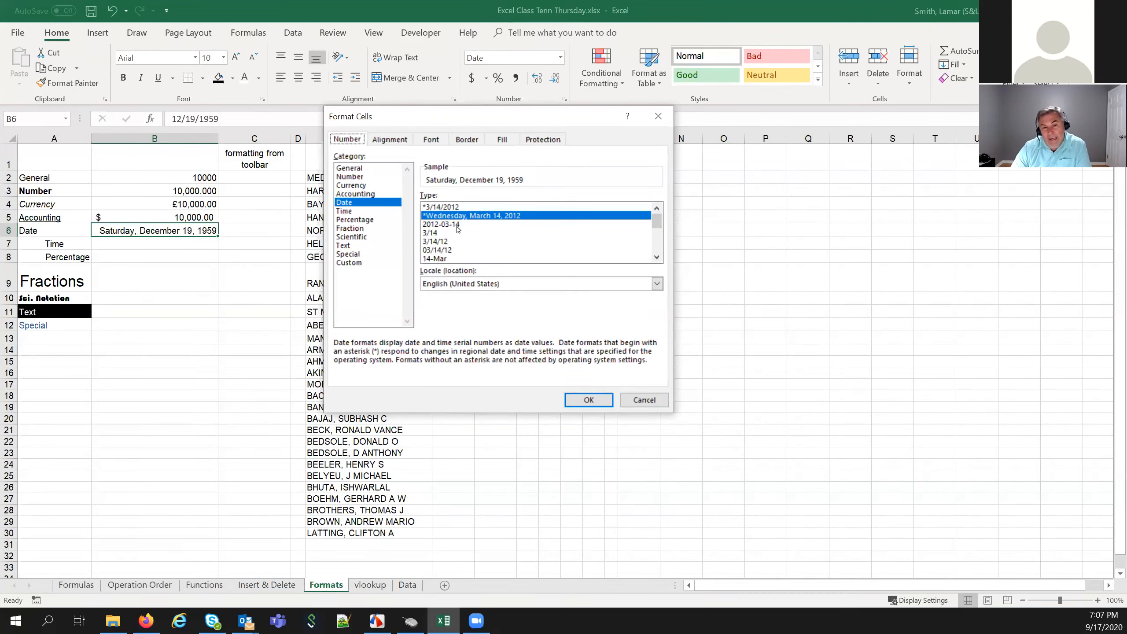
pyautogui.click(442, 224)
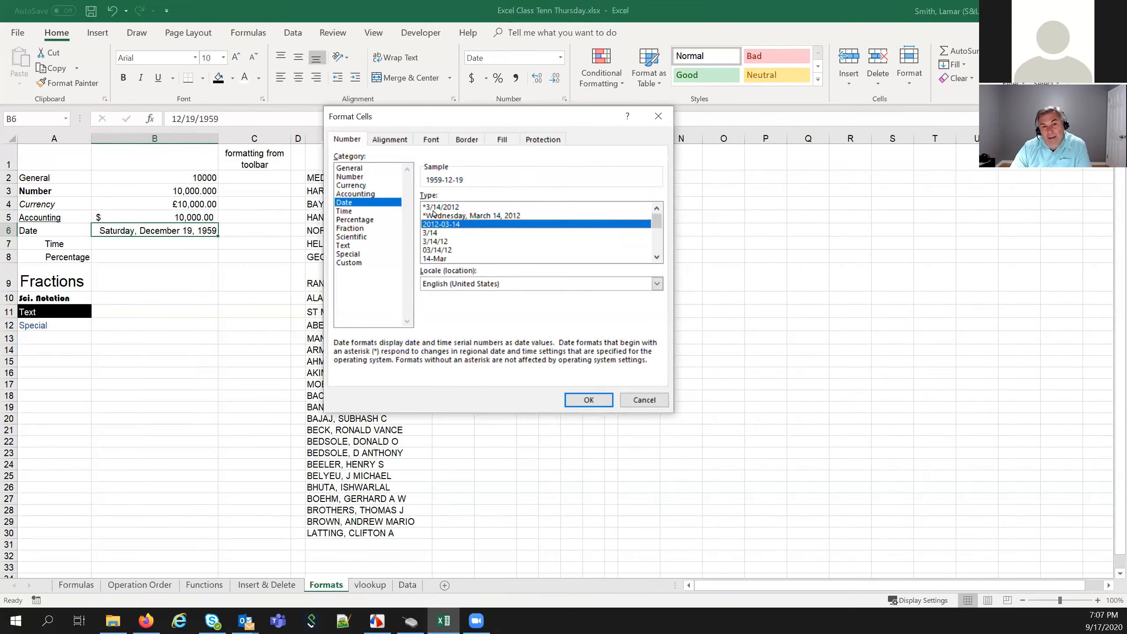
pyautogui.click(432, 250)
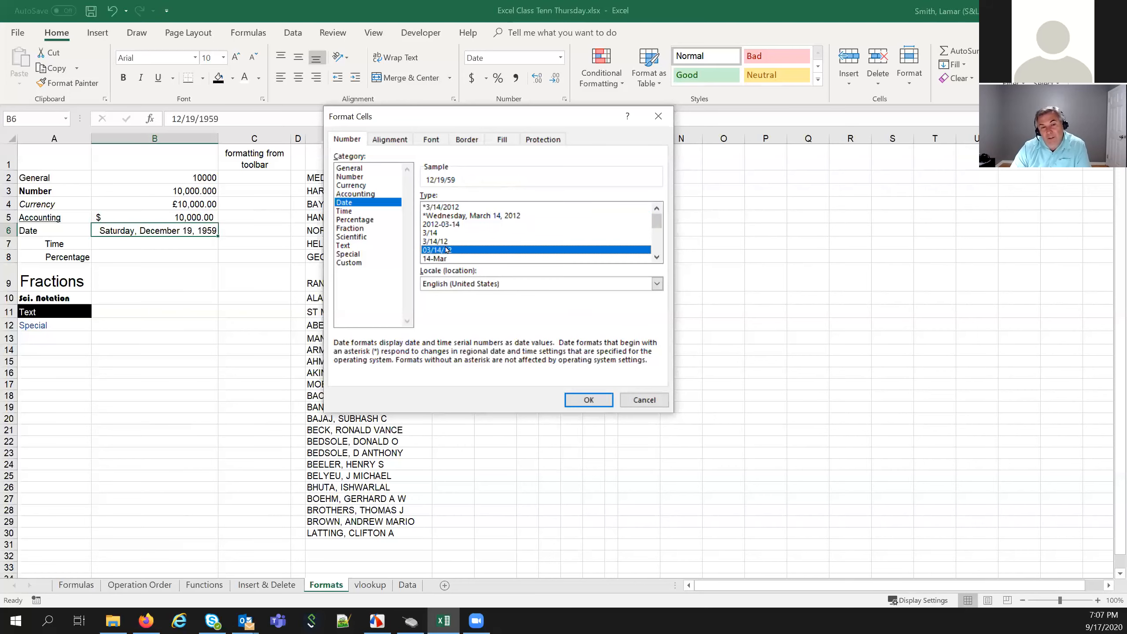
pyautogui.click(604, 401)
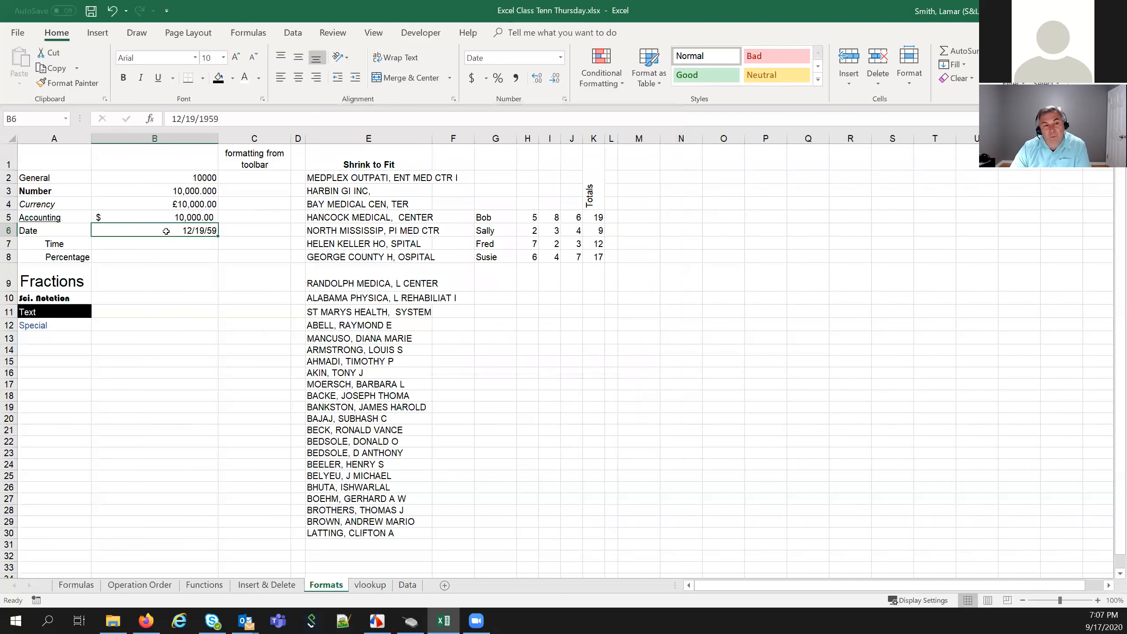
# Replace B6's date with 02/02/2021, shown as 02/02/21
pyautogui.moveTo(231, 120); pyautogui.dragTo(126, 123)
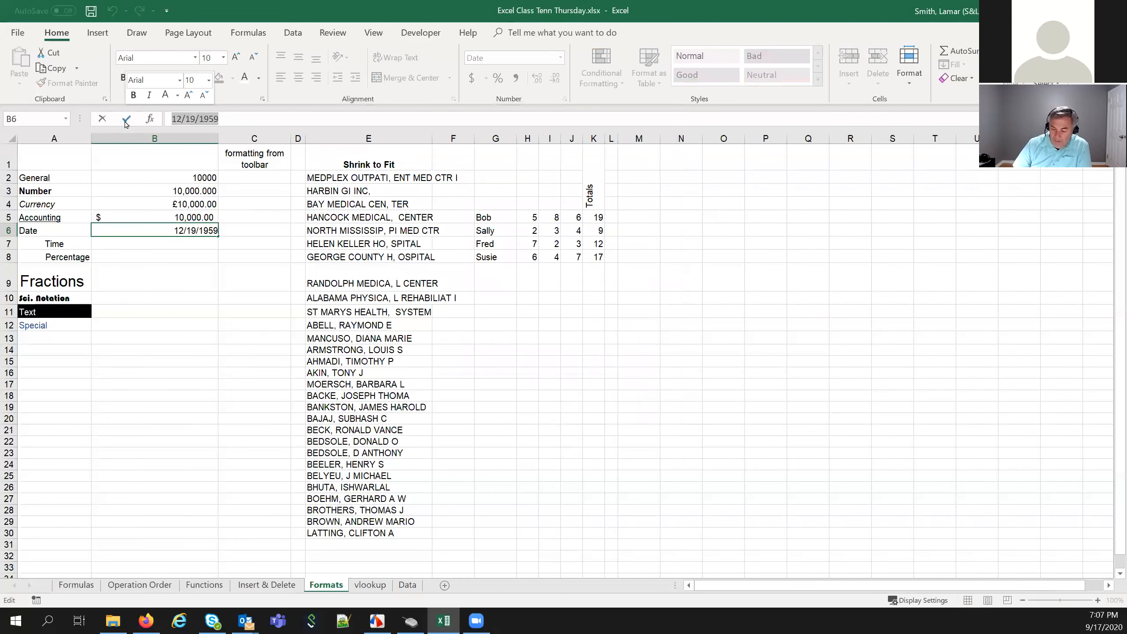
pyautogui.write('02')
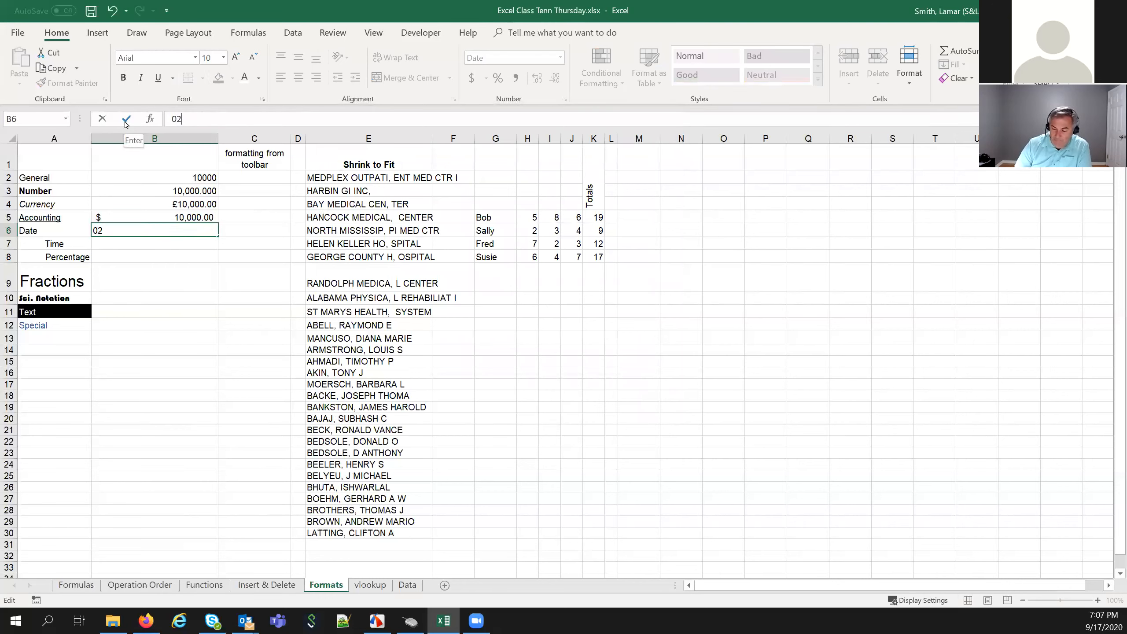
pyautogui.write('/02/20')
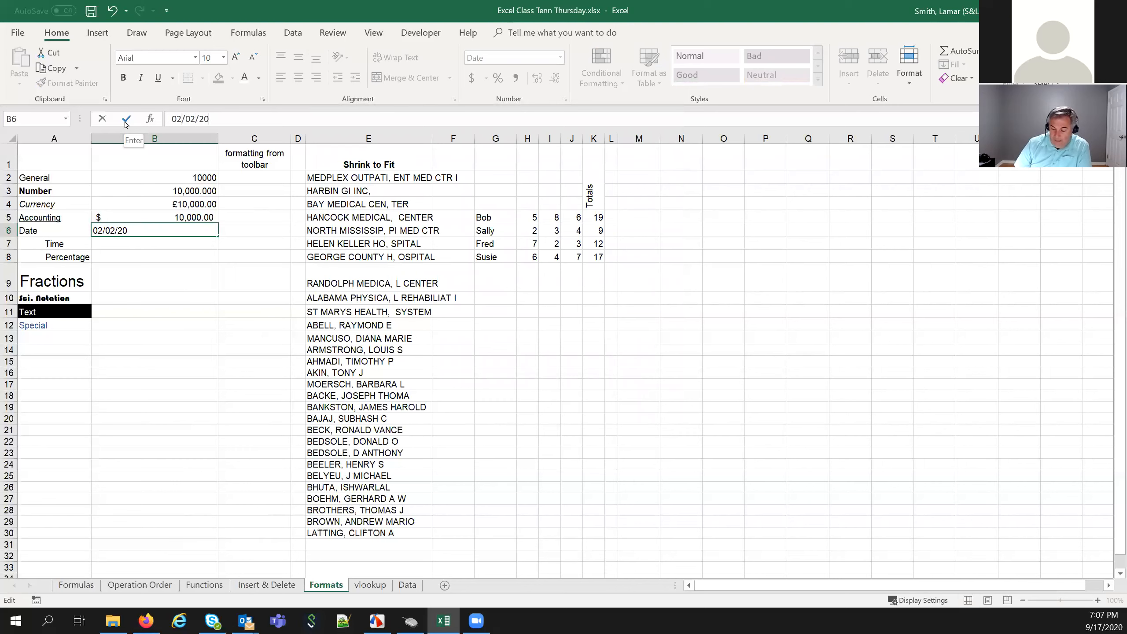
pyautogui.write('21')
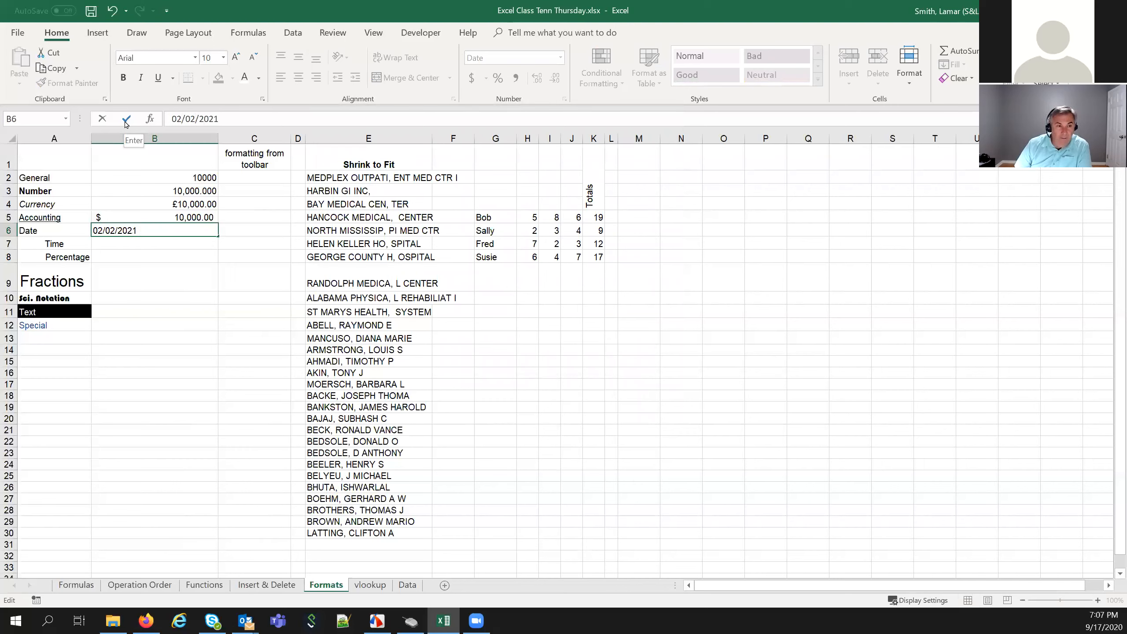
pyautogui.press('Return')
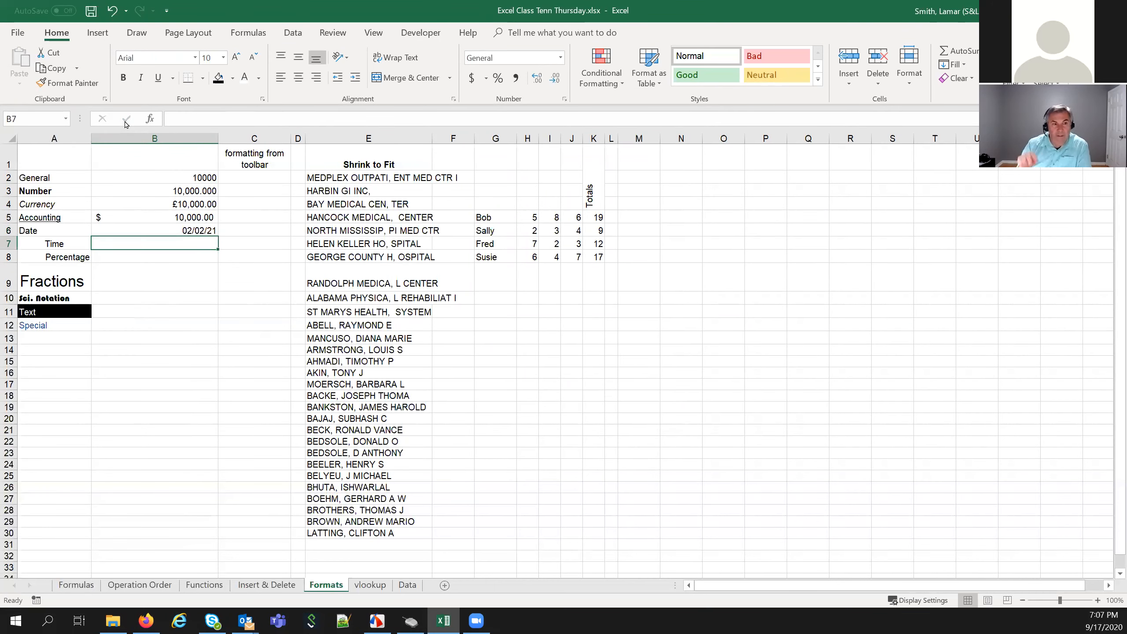
pyautogui.click(171, 225)
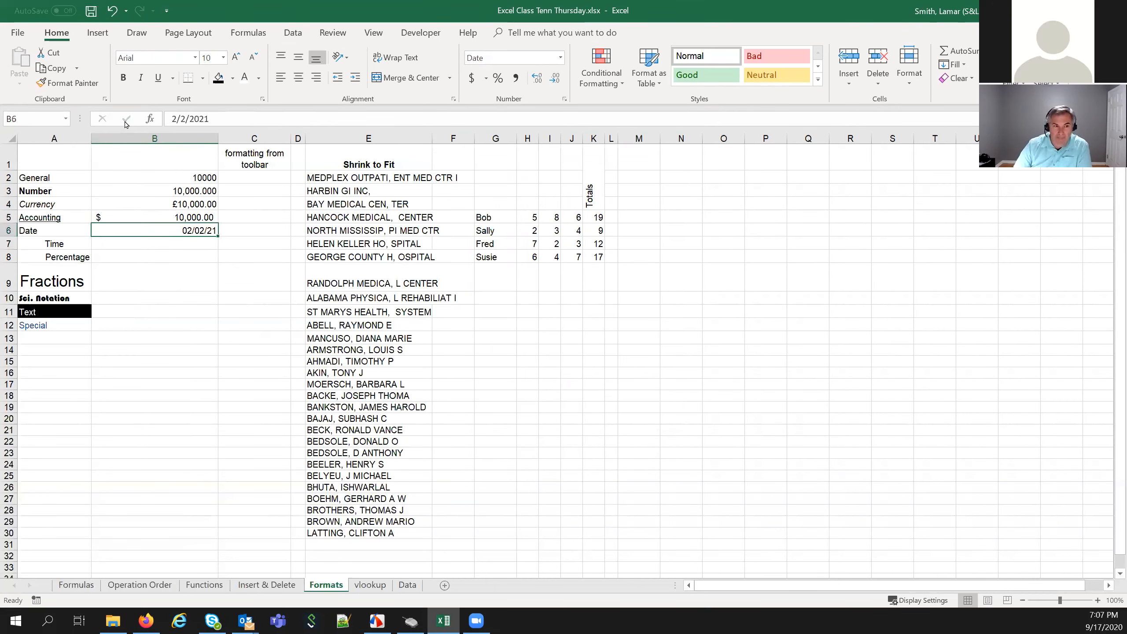
# Reopen Format Cells for B6 with Ctrl+1 and close it without changes
pyautogui.rightClick(171, 226)
pyautogui.press('Escape')
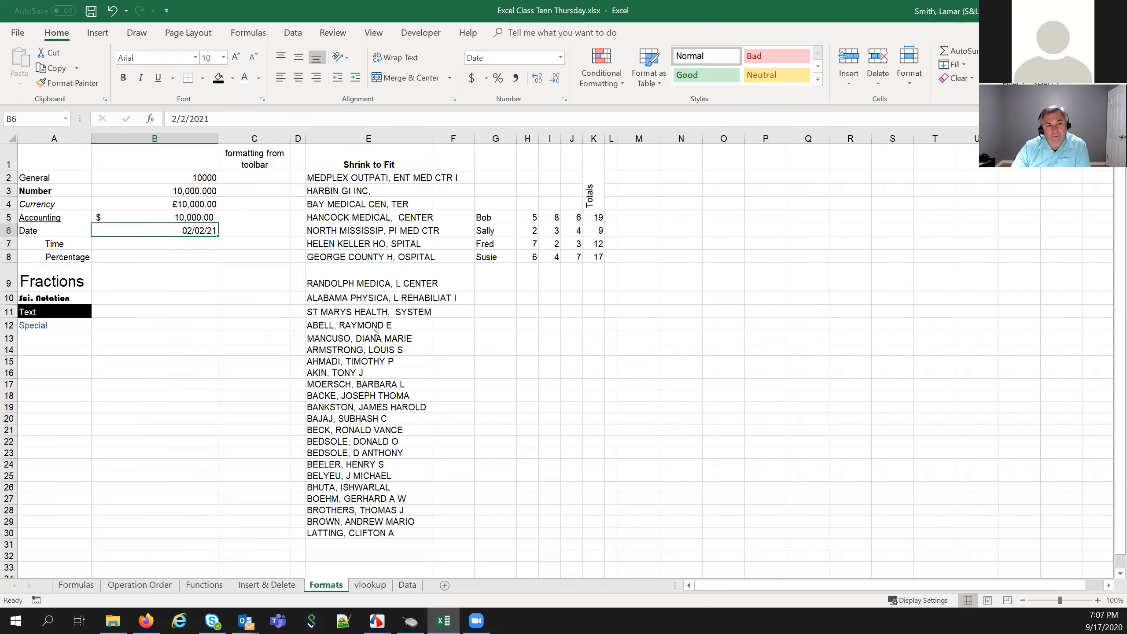
pyautogui.hotkey('ctrl', '1')
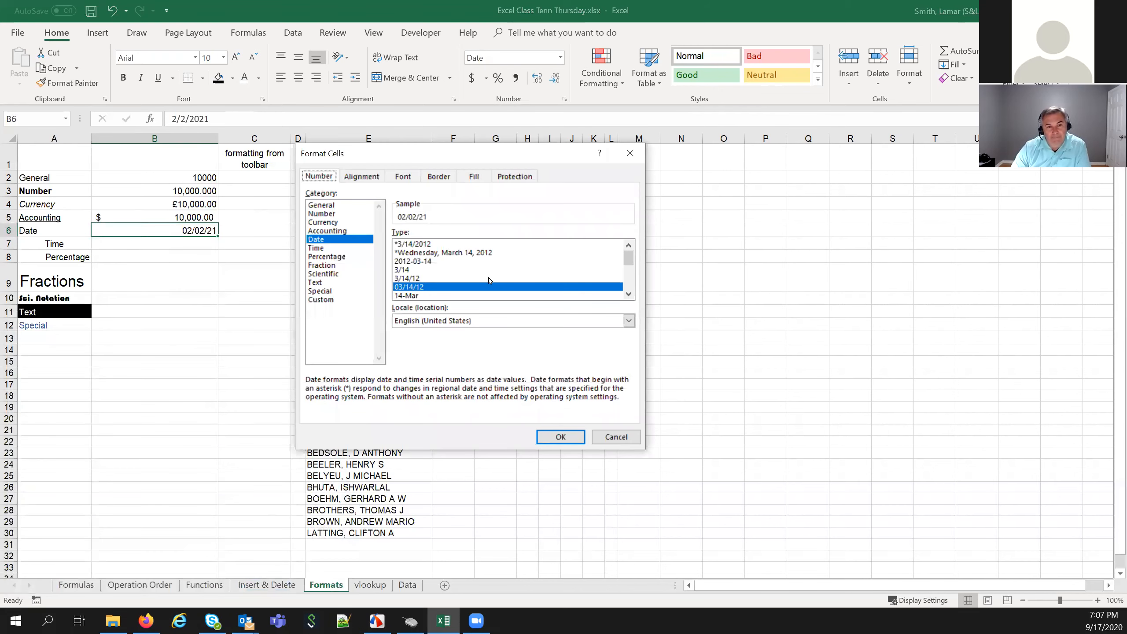
pyautogui.scroll(-1, 490, 280)
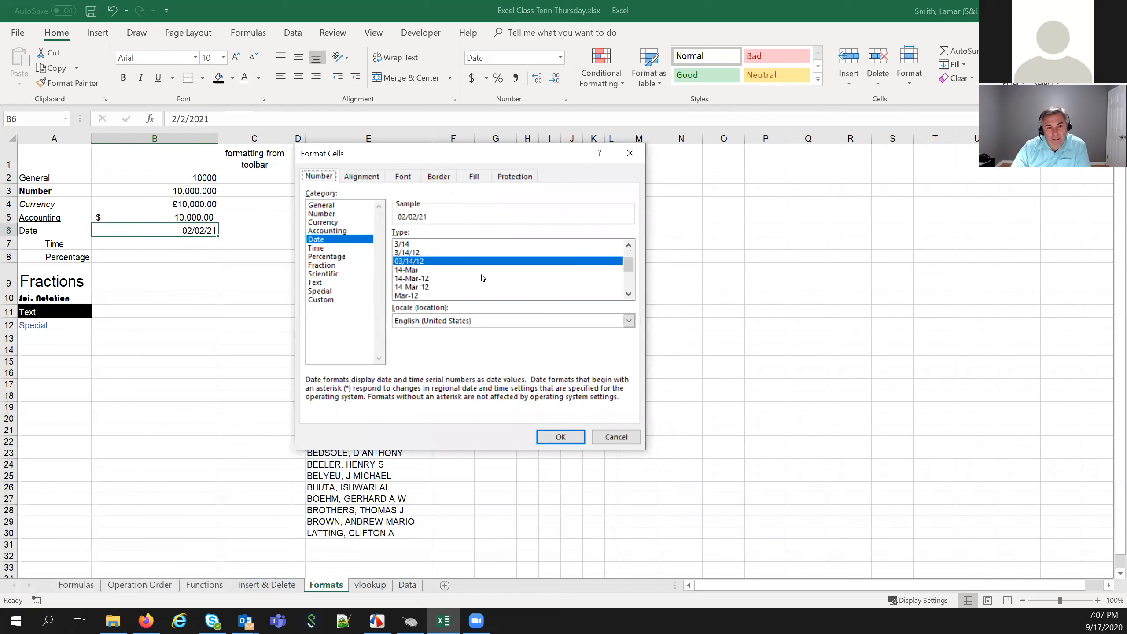
pyautogui.click(629, 294)
pyautogui.click(628, 295)
pyautogui.click(628, 294)
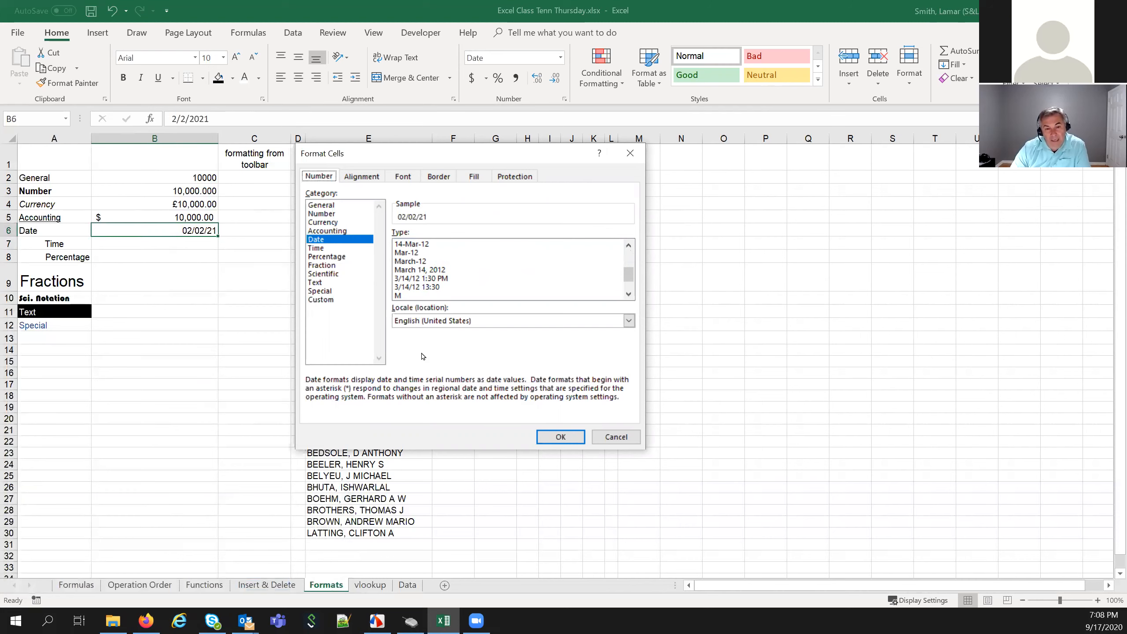
pyautogui.click(616, 437)
# Enter 5:00 PM in the Time cell B7
pyautogui.press('Return')
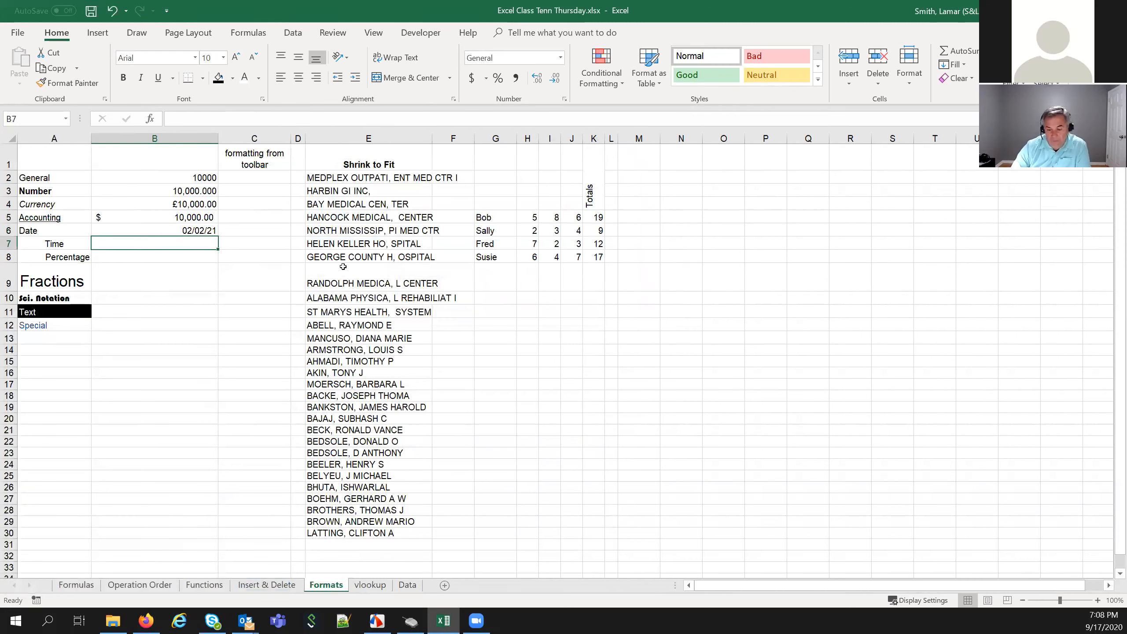
pyautogui.write('5')
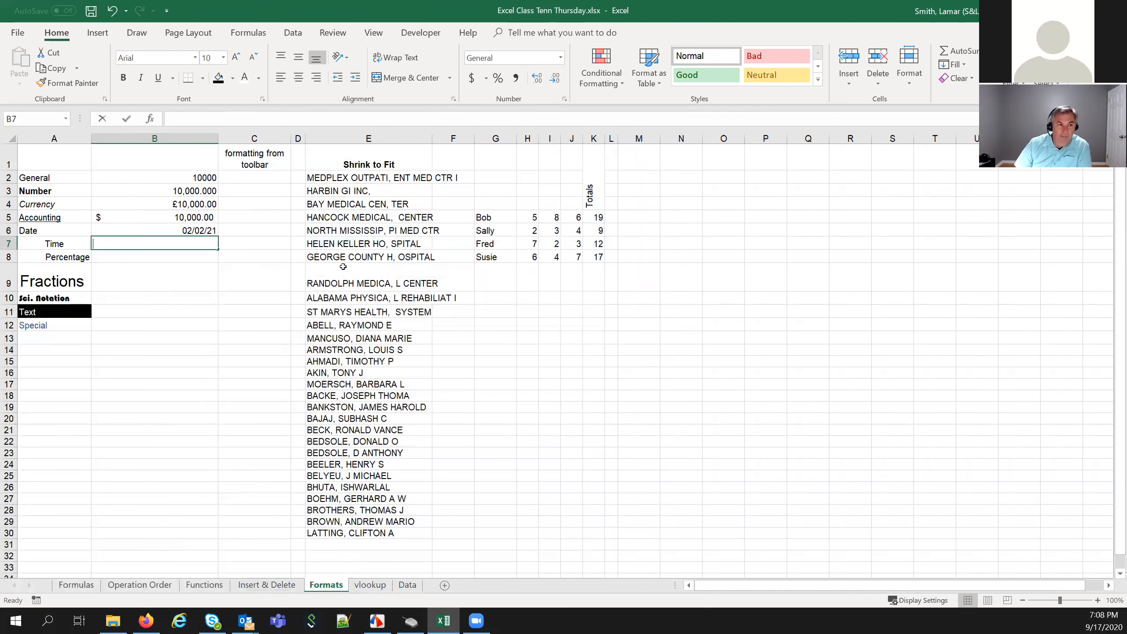
pyautogui.write(':00')
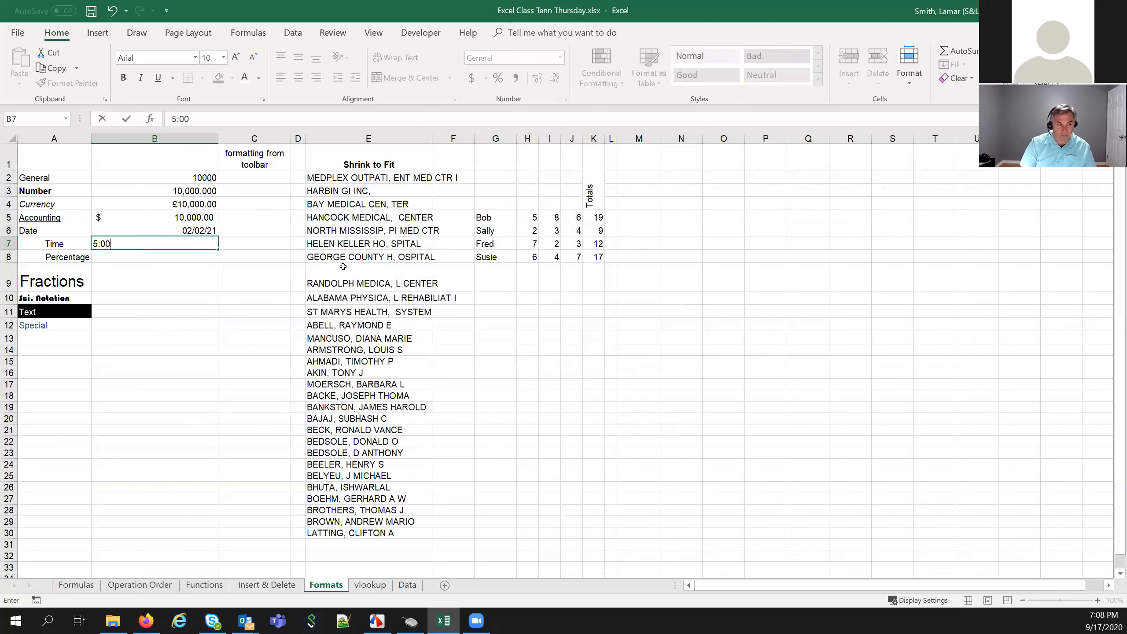
pyautogui.write(' P<')
pyautogui.press('BackSpace')
pyautogui.write('M')
pyautogui.press('Return')
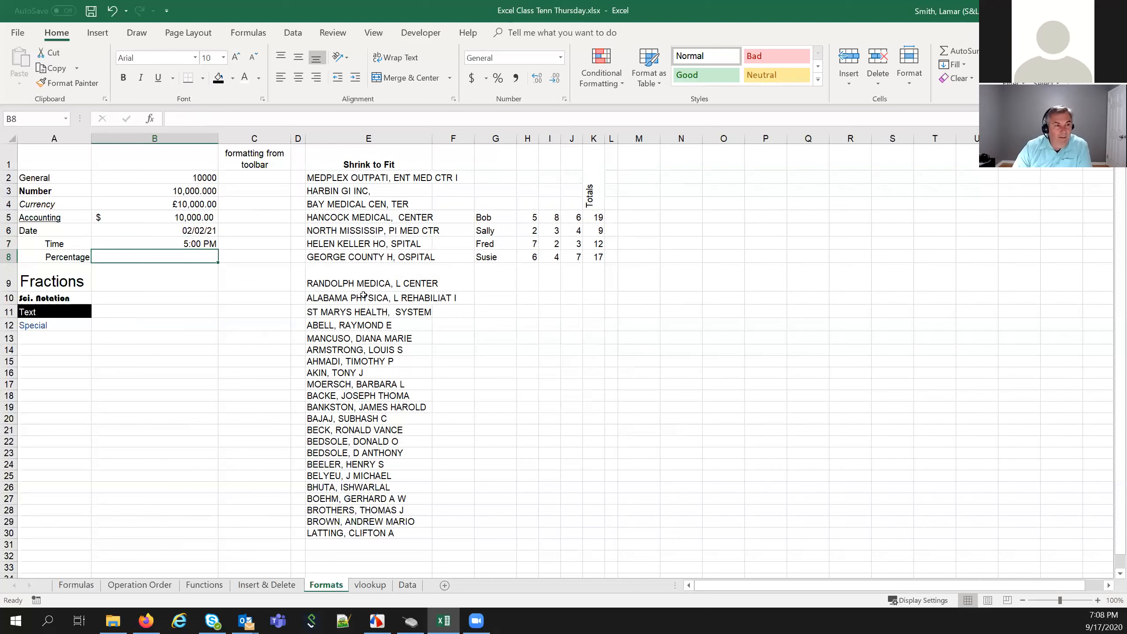
pyautogui.click(151, 243)
# Format B7 with the 13:30:55 24-hour time type, showing 17:00:00
pyautogui.rightClick(151, 242)
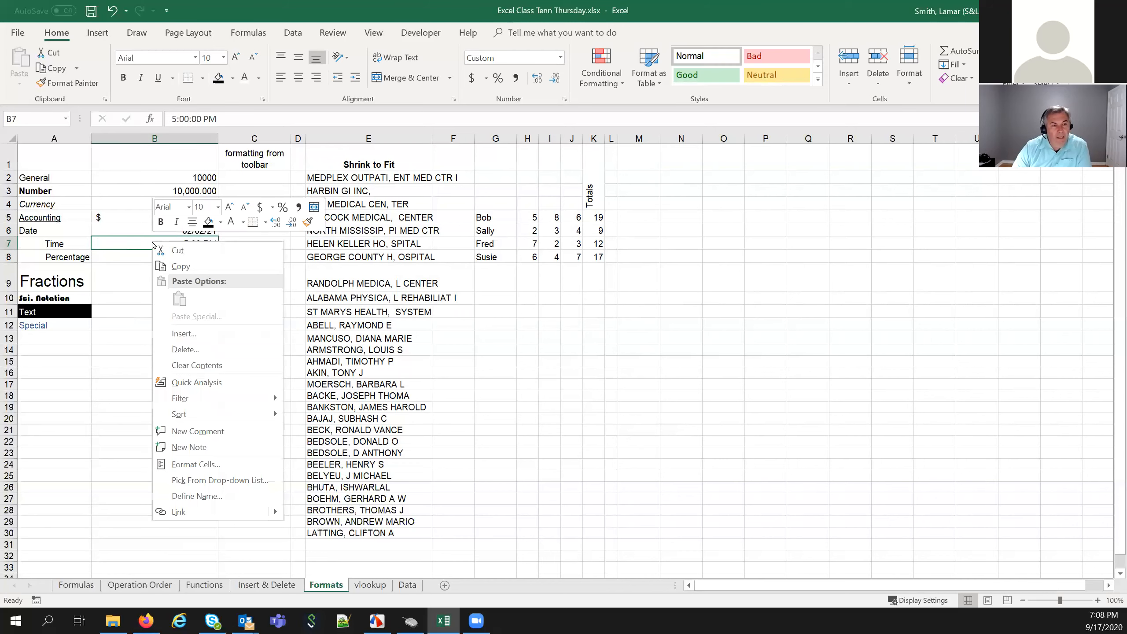
pyautogui.click(195, 465)
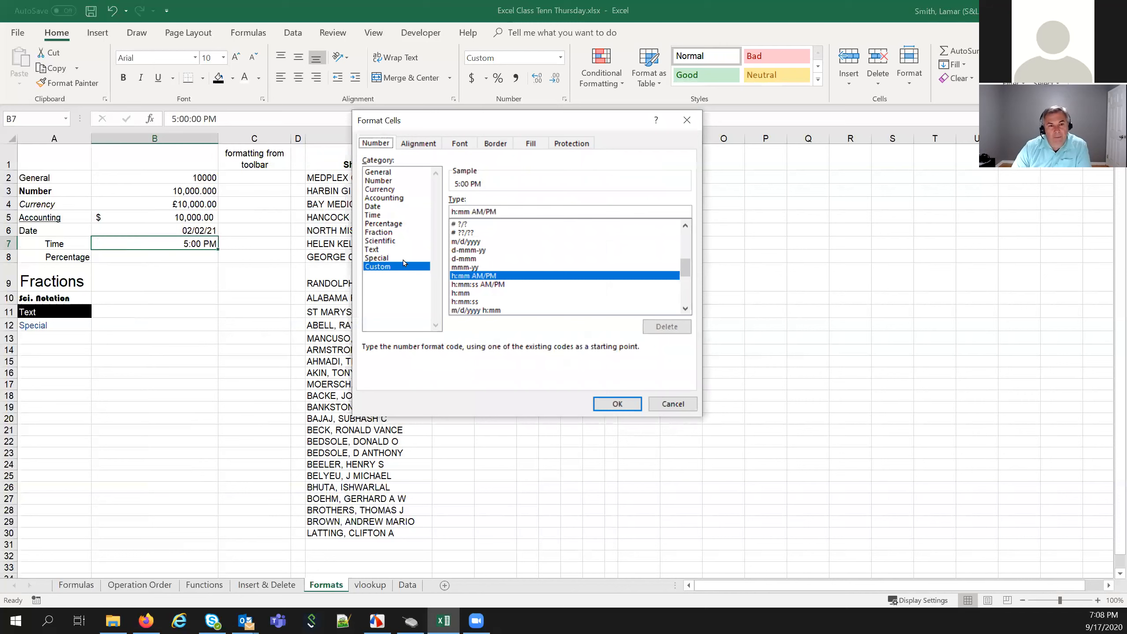
pyautogui.click(383, 216)
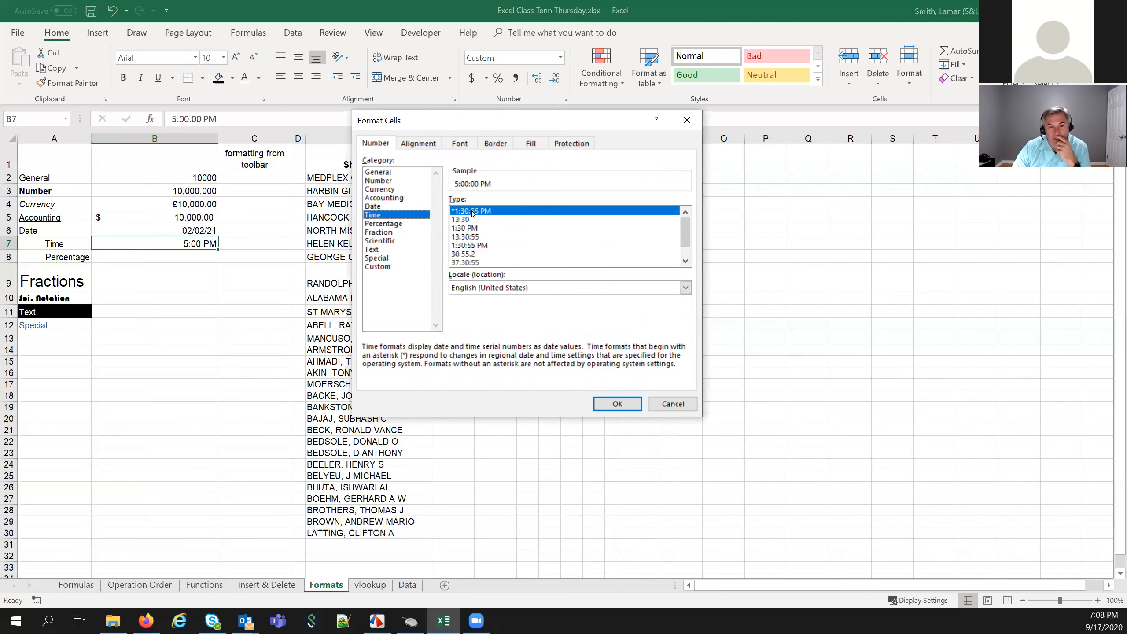
pyautogui.click(469, 238)
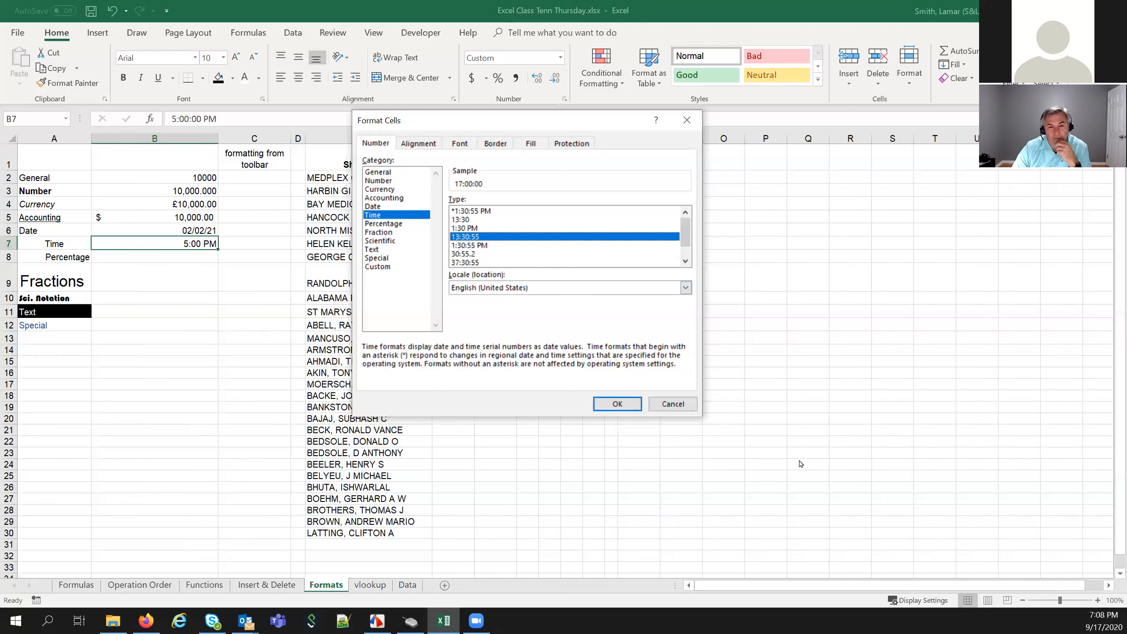
pyautogui.click(604, 398)
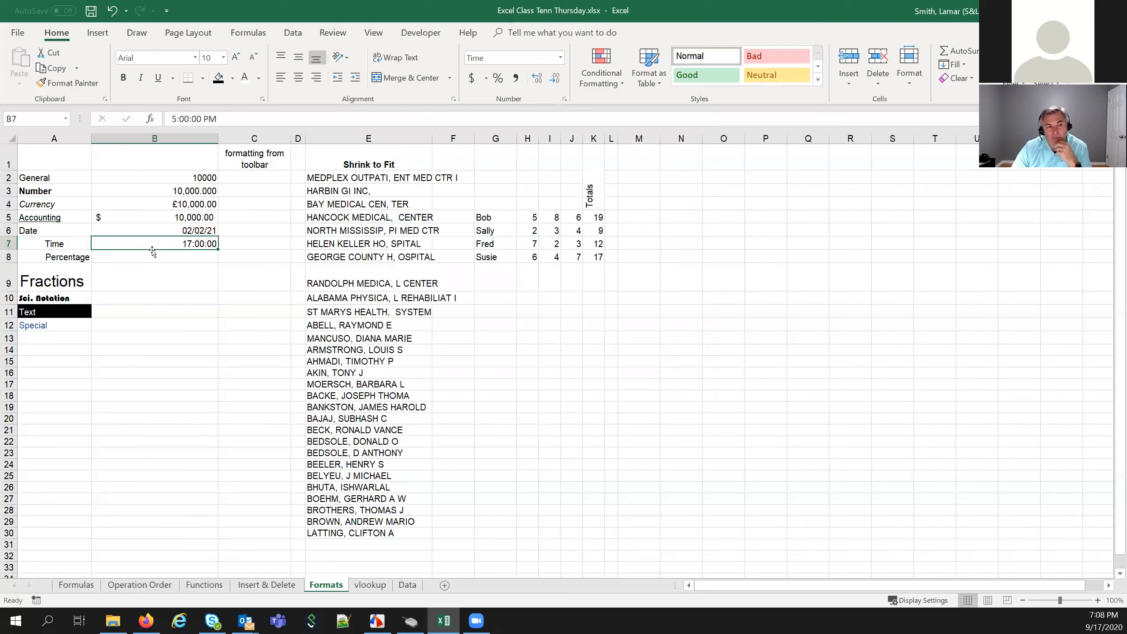
# Reopen Format Cells for B7 and close it, keeping the 24-hour format
pyautogui.rightClick(163, 244)
pyautogui.click(197, 466)
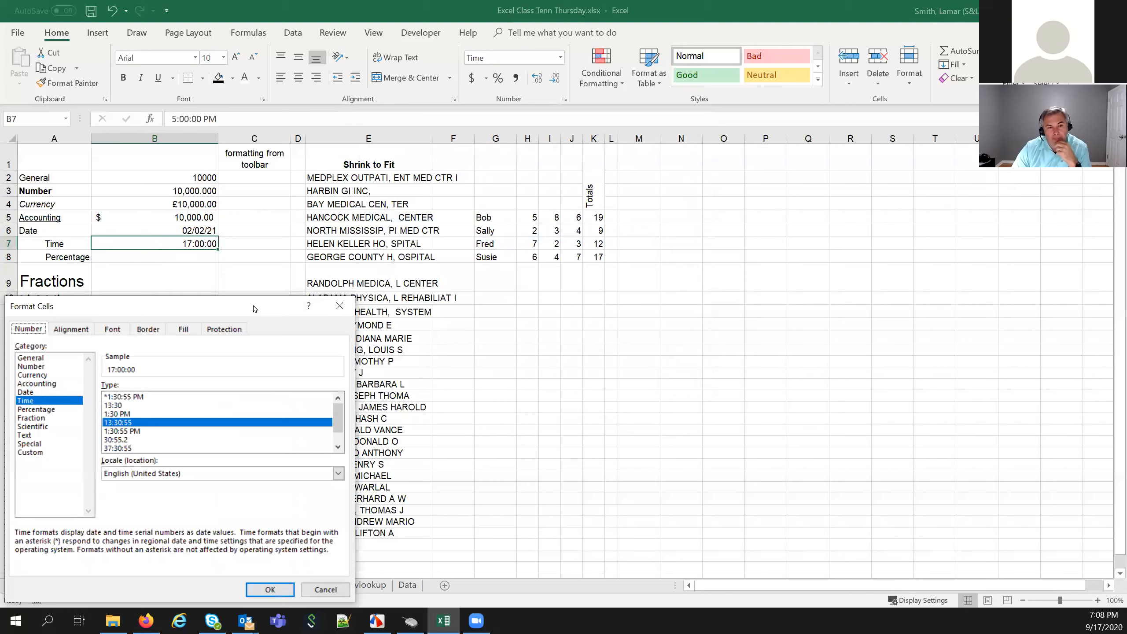
pyautogui.scroll(-1, 520, 262)
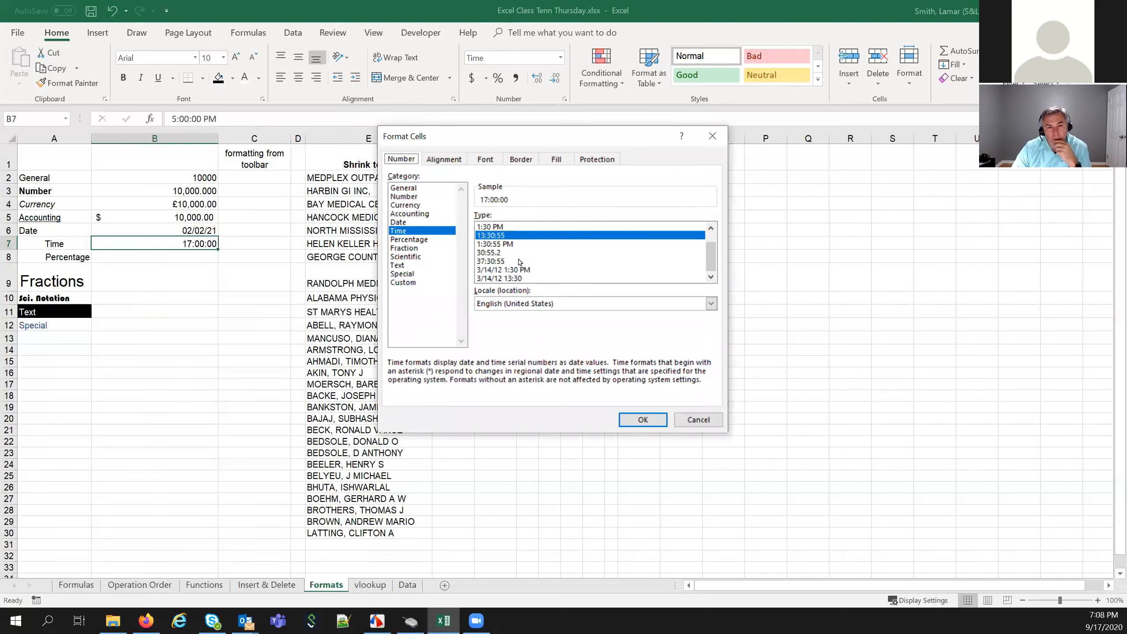
pyautogui.scroll(1, 534, 272)
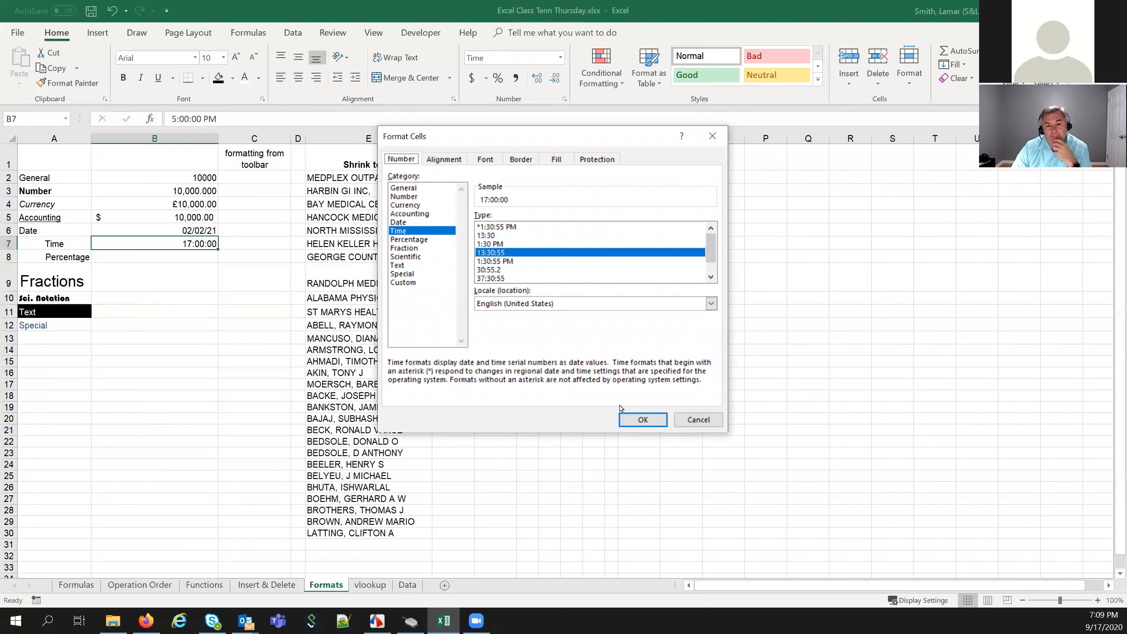
pyautogui.click(649, 420)
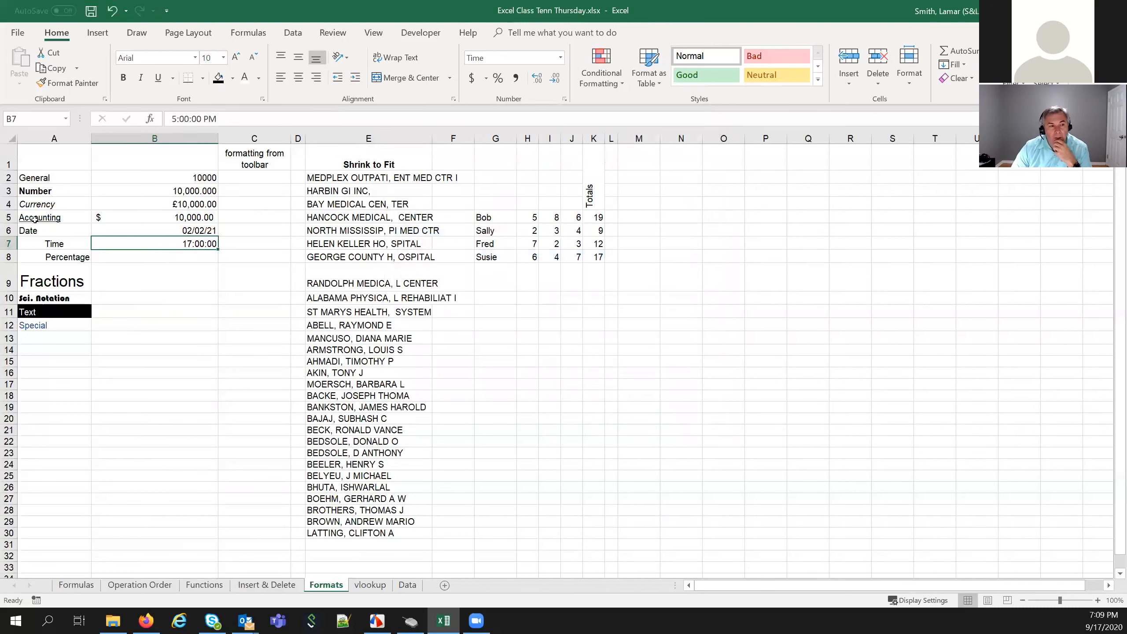
# Enter .75 in B8 on the Percentage row
pyautogui.click(110, 258)
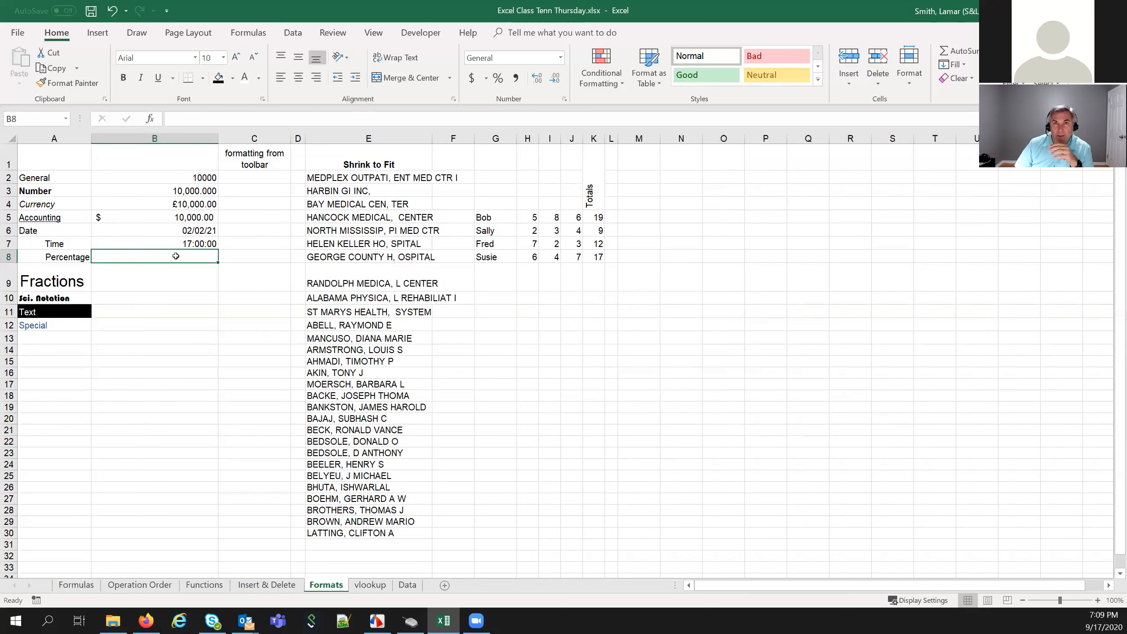
pyautogui.write('.')
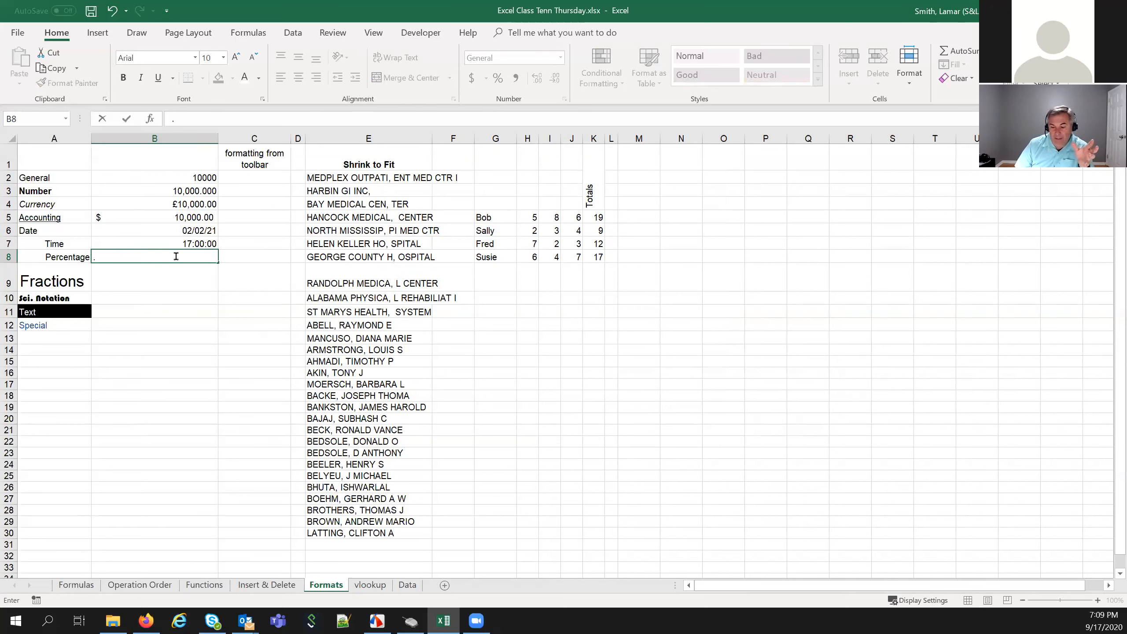
pyautogui.write('75')
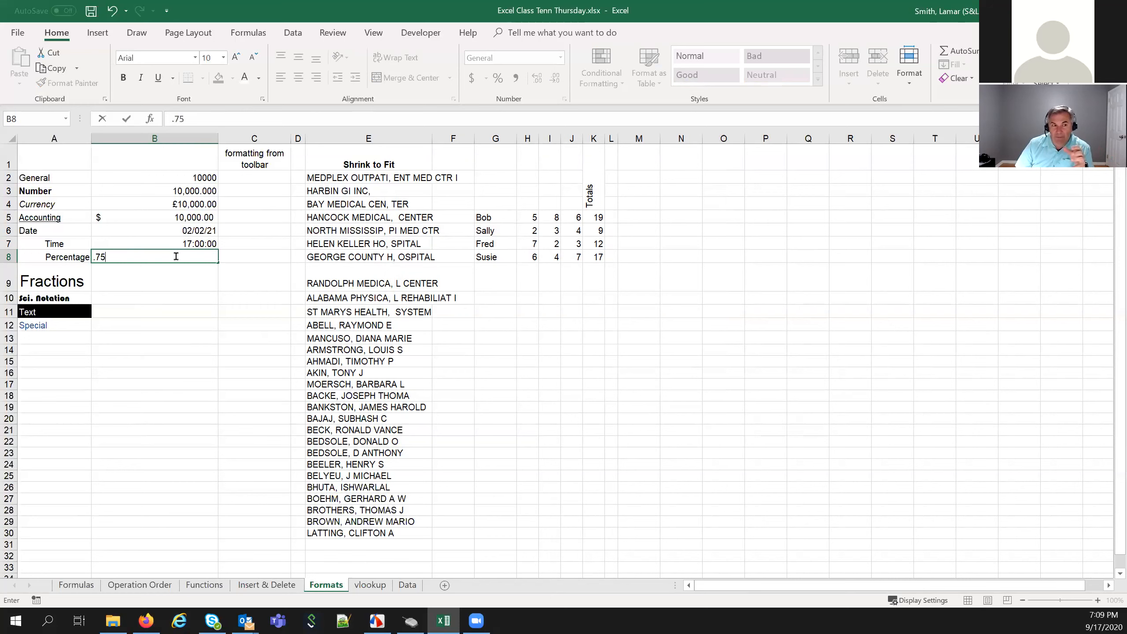
pyautogui.press('Return')
pyautogui.click(175, 256)
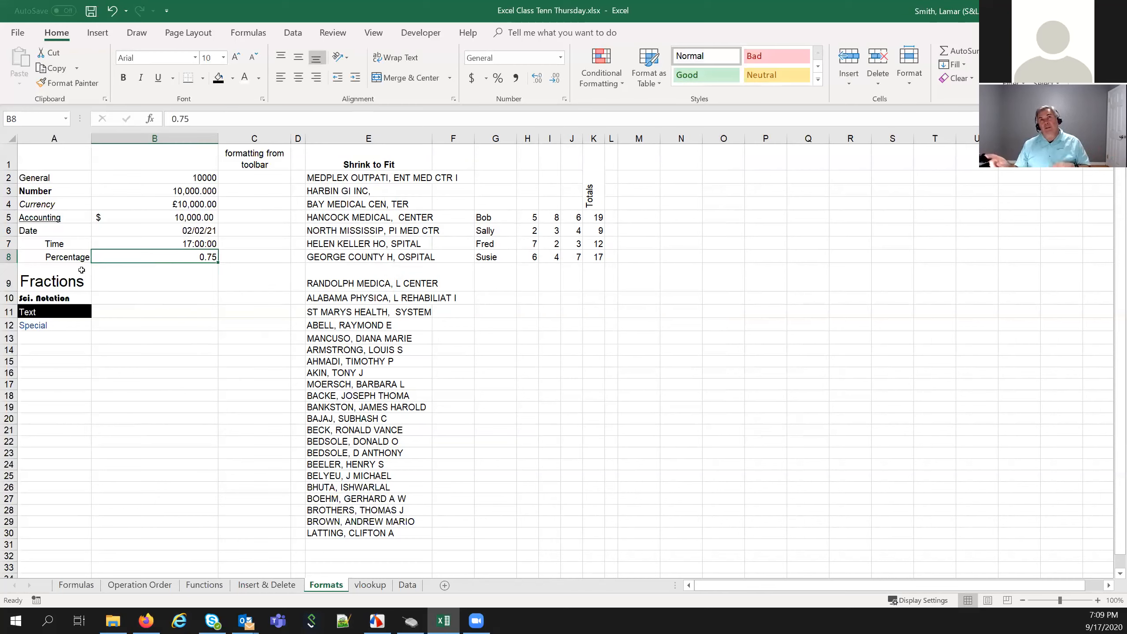
# Apply the Percentage format with 2 decimal places to B8
pyautogui.rightClick(129, 257)
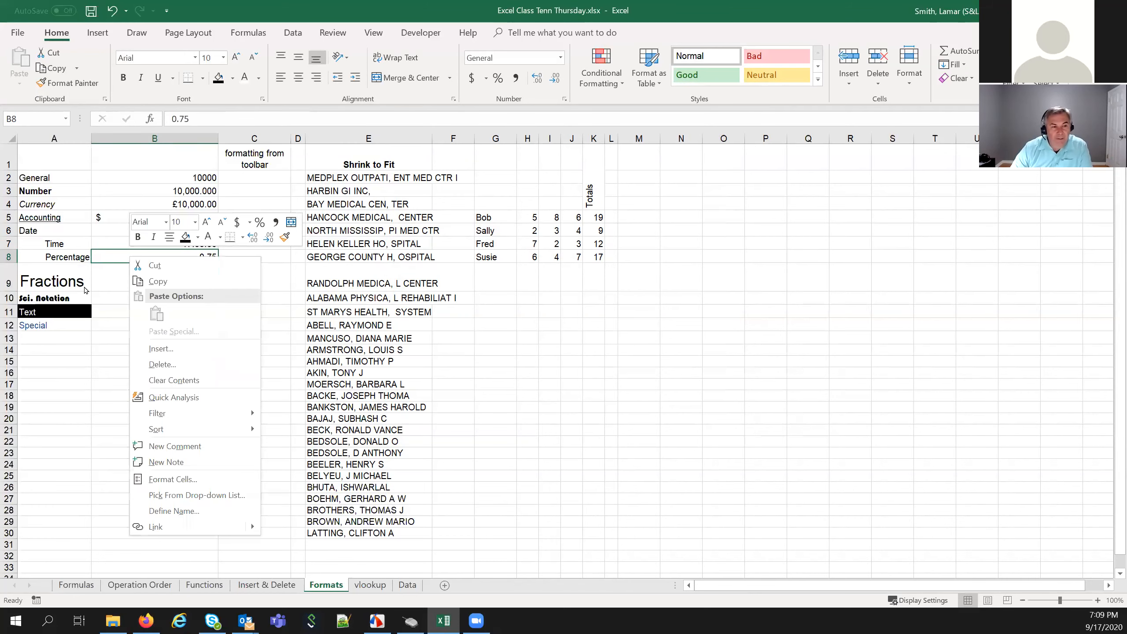
pyautogui.click(177, 480)
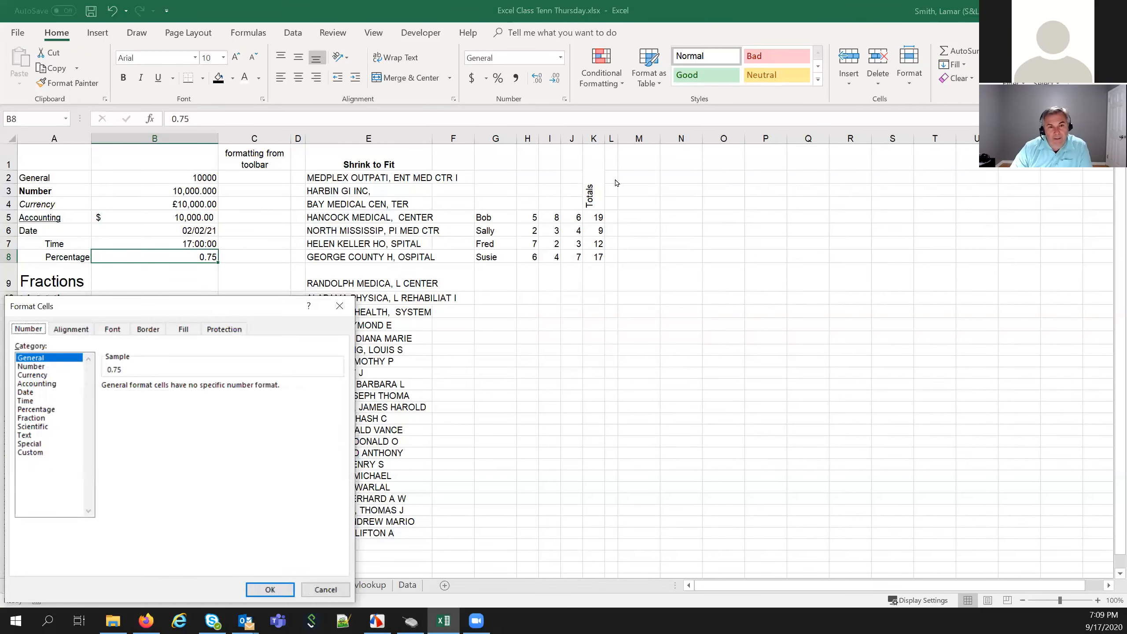
pyautogui.click(442, 266)
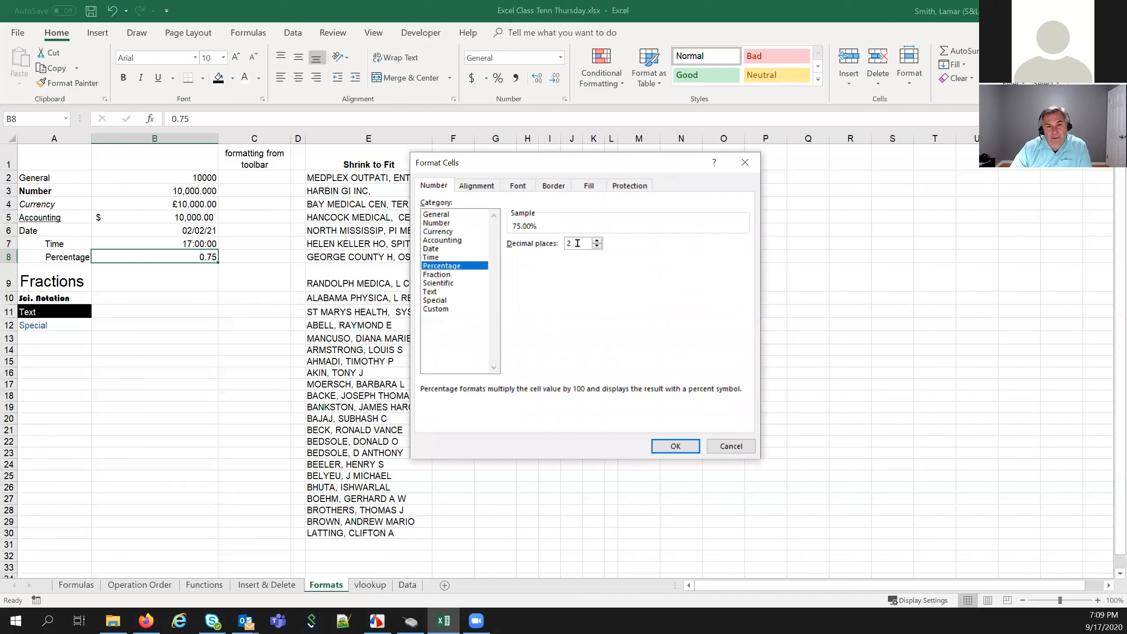
pyautogui.click(674, 446)
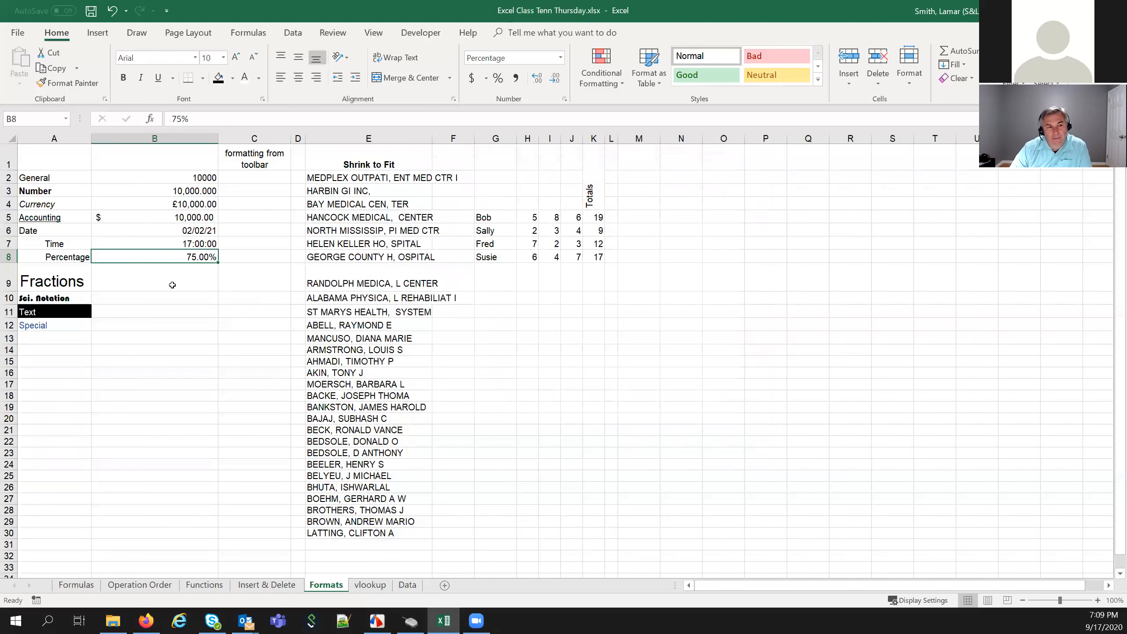
# Change B8's value to .33 so it displays 33.00%
pyautogui.click(202, 118)
pyautogui.press('BackSpace')
pyautogui.press('BackSpace')
pyautogui.press('BackSpace')
pyautogui.write('.33')
pyautogui.press('Return')
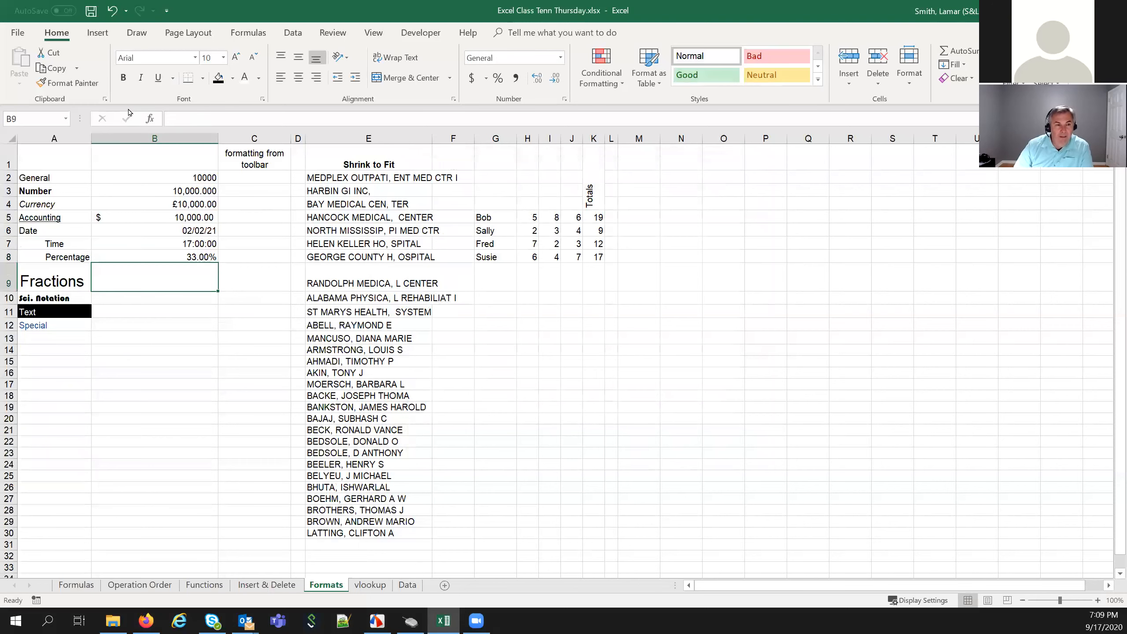
pyautogui.press('Up')
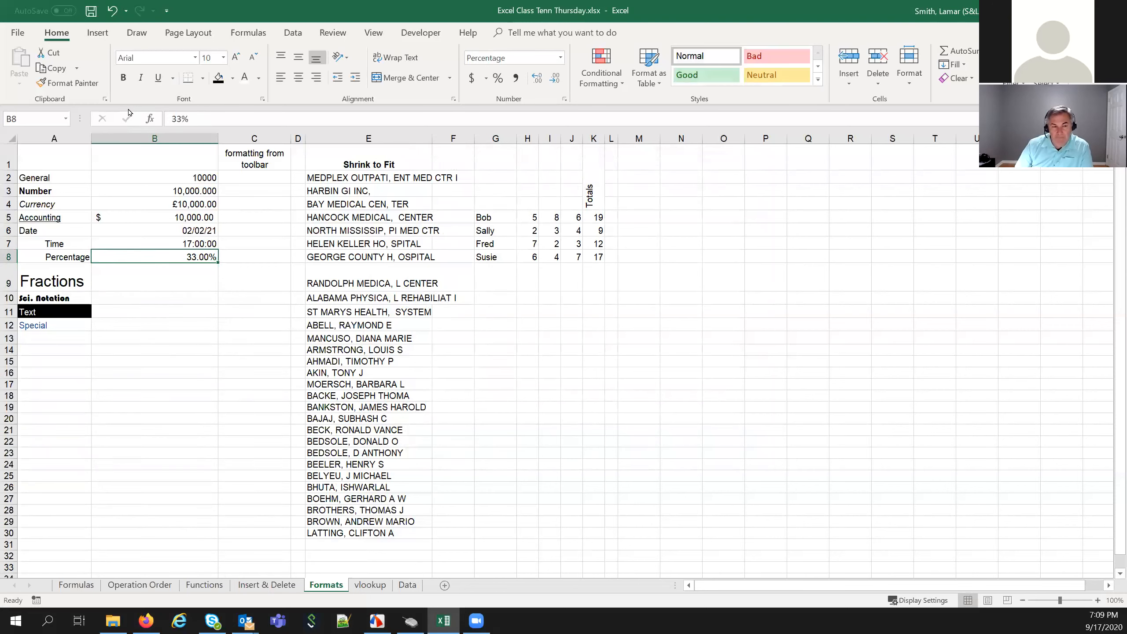
# Enter .75 in B9 and format it as an up-to-one-digit fraction, showing 3/4
pyautogui.click(167, 284)
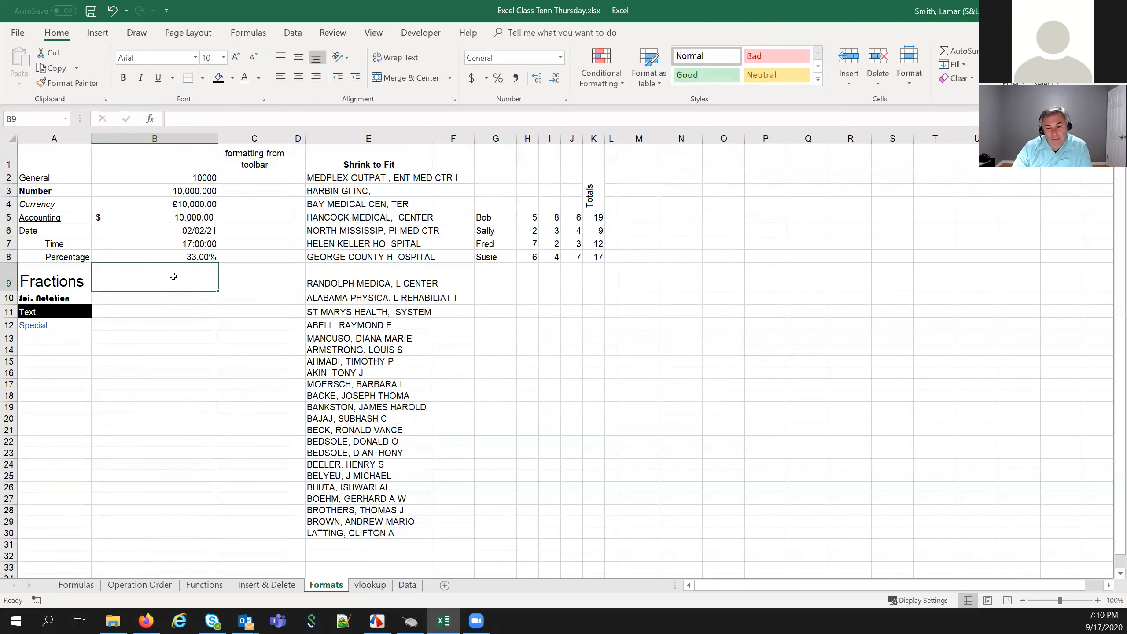
pyautogui.write('.75')
pyautogui.hotkey('ctrl', 'Return')
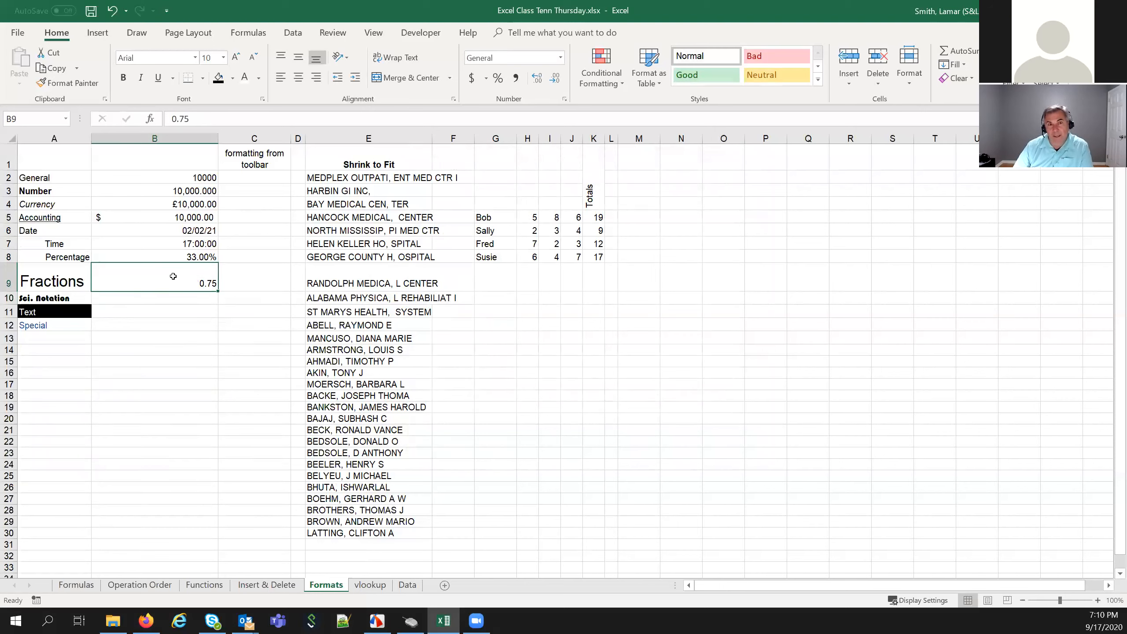
pyautogui.rightClick(173, 276)
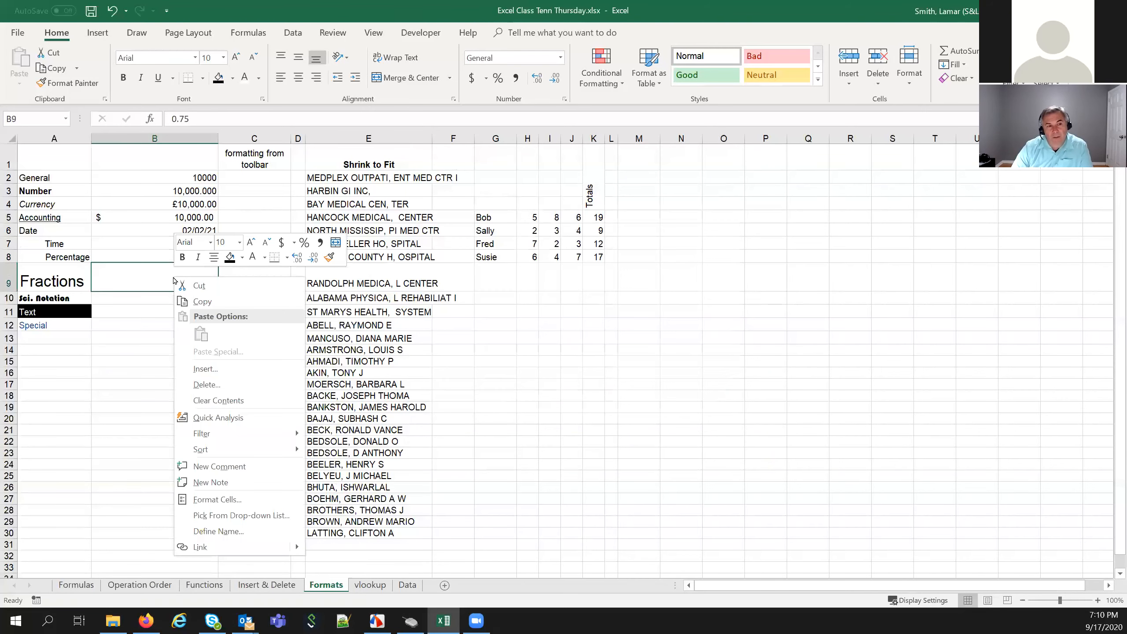
pyautogui.click(221, 499)
pyautogui.moveTo(247, 303); pyautogui.dragTo(552, 143)
pyautogui.click(350, 259)
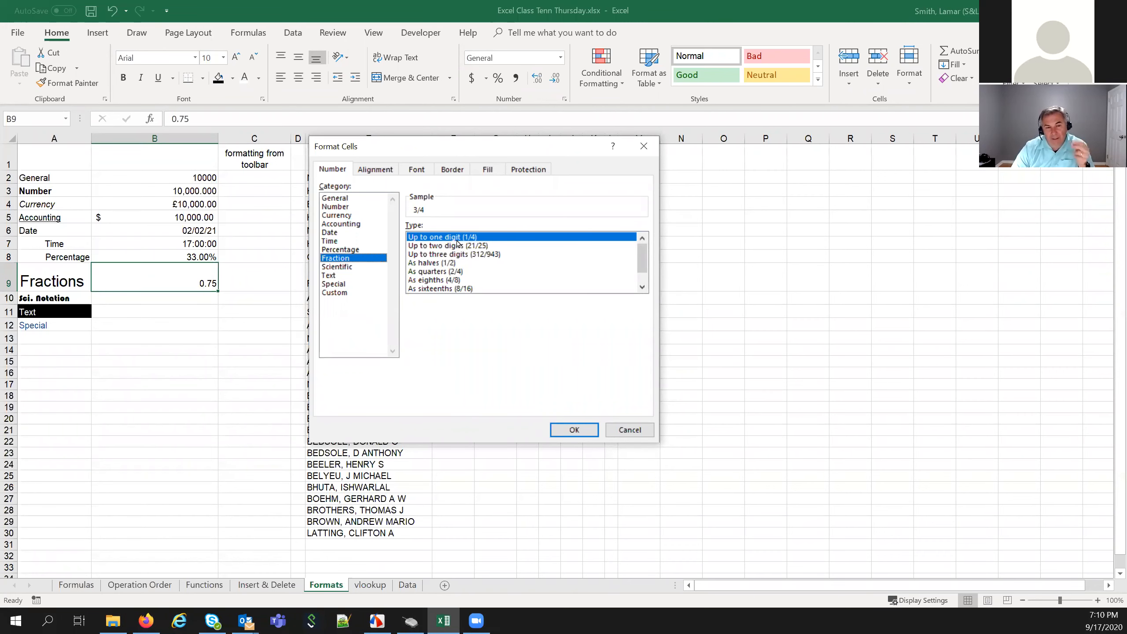
pyautogui.click(574, 430)
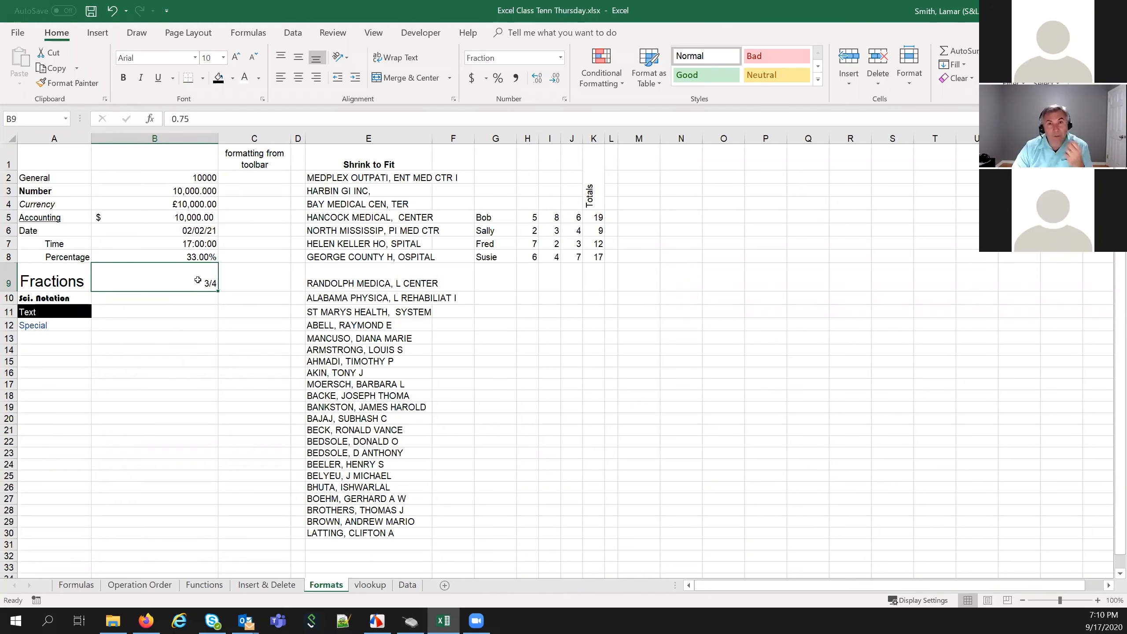
pyautogui.click(174, 298)
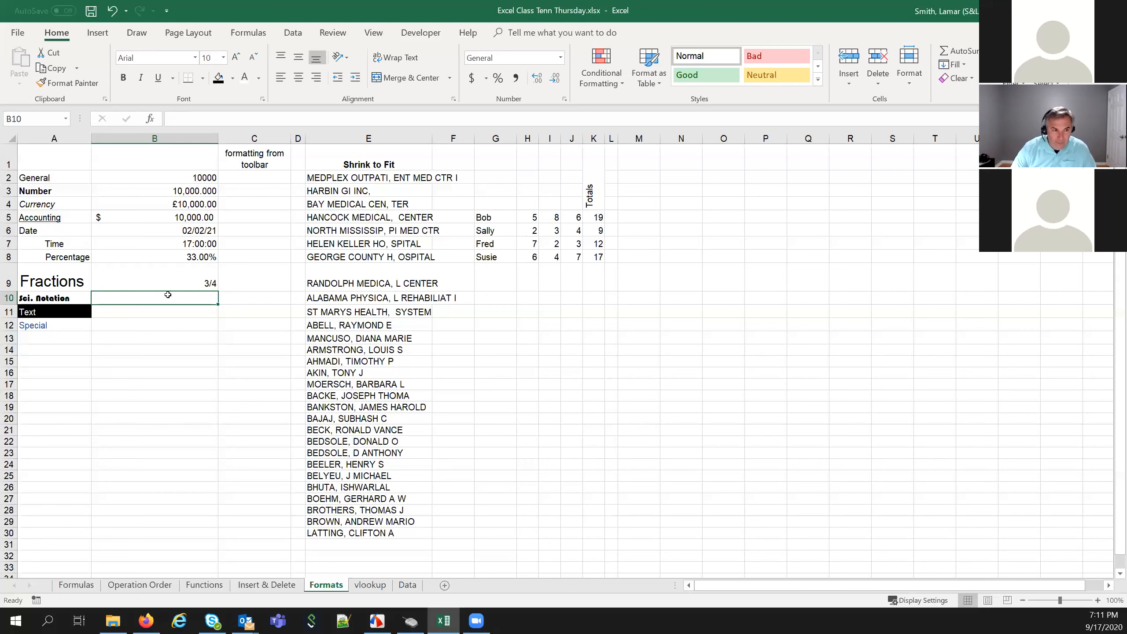
pyautogui.write('123')
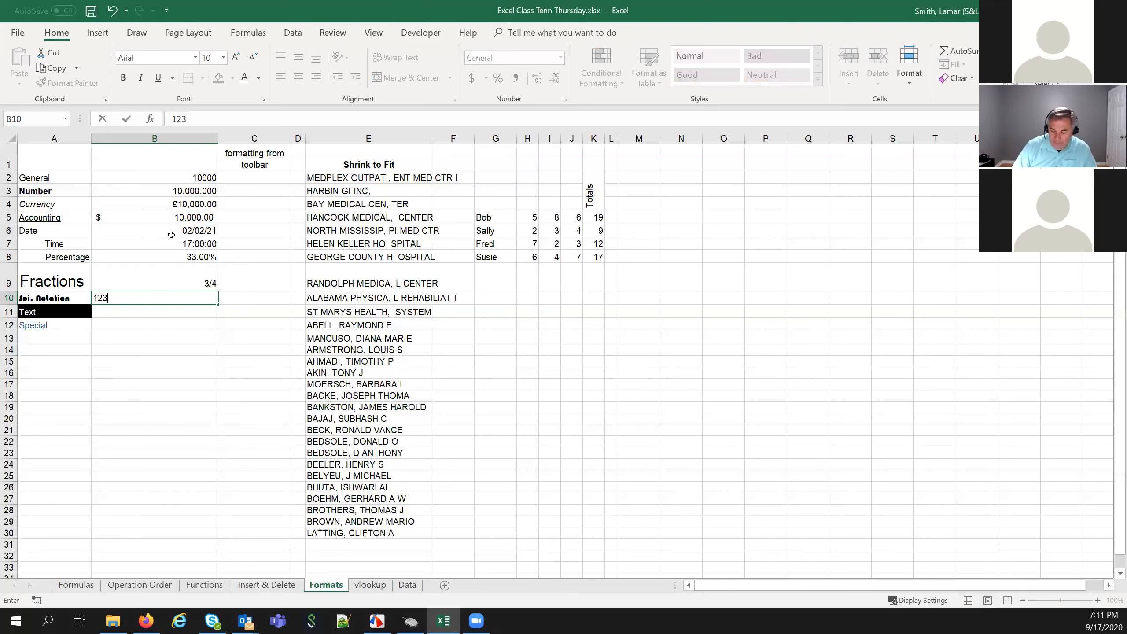
pyautogui.write('456789123456')
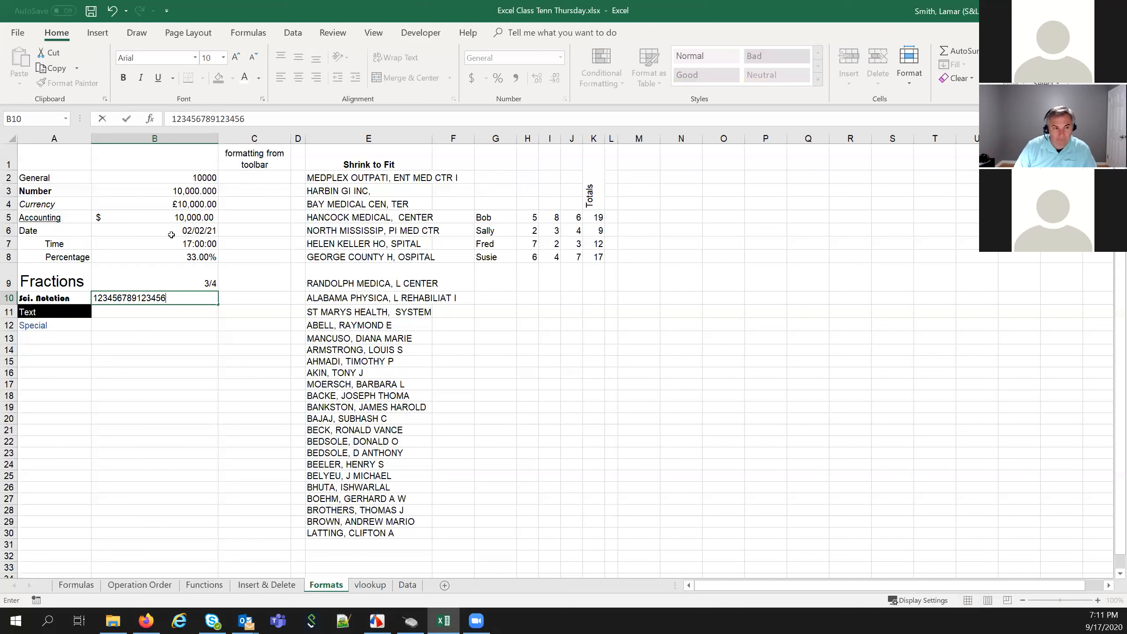
pyautogui.press('Return')
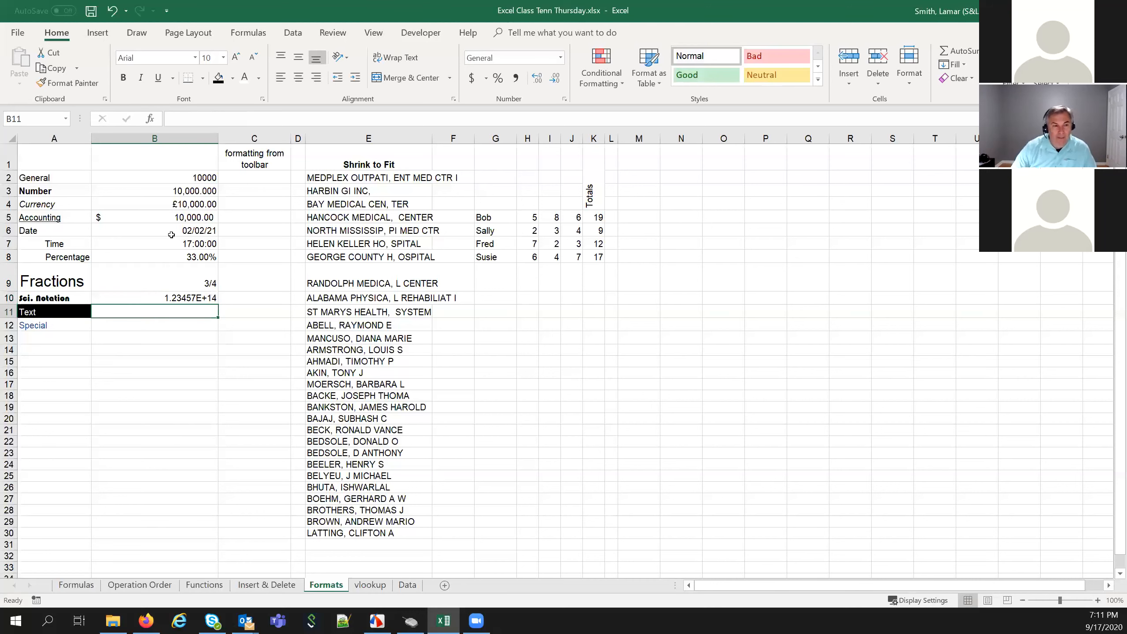
pyautogui.click(167, 298)
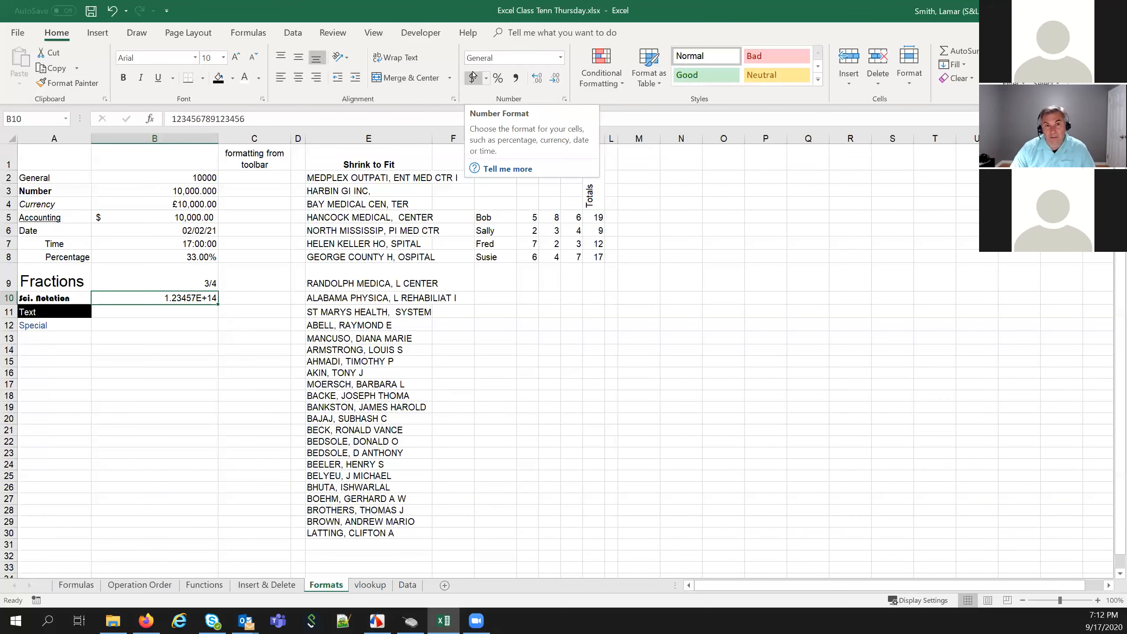
# Format B10 as Number with 0 decimals and thousands separators, showing 123,456,789,123,456
pyautogui.rightClick(145, 300)
pyautogui.click(184, 527)
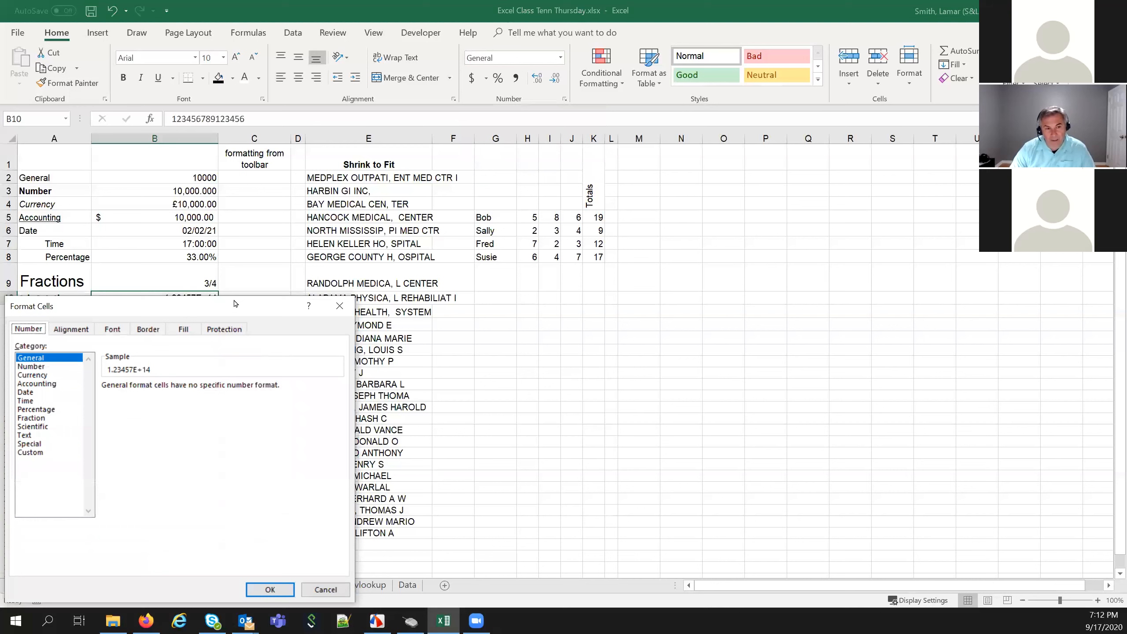
pyautogui.moveTo(235, 305); pyautogui.dragTo(586, 174)
pyautogui.click(396, 240)
pyautogui.click(542, 259)
pyautogui.click(541, 259)
pyautogui.click(457, 273)
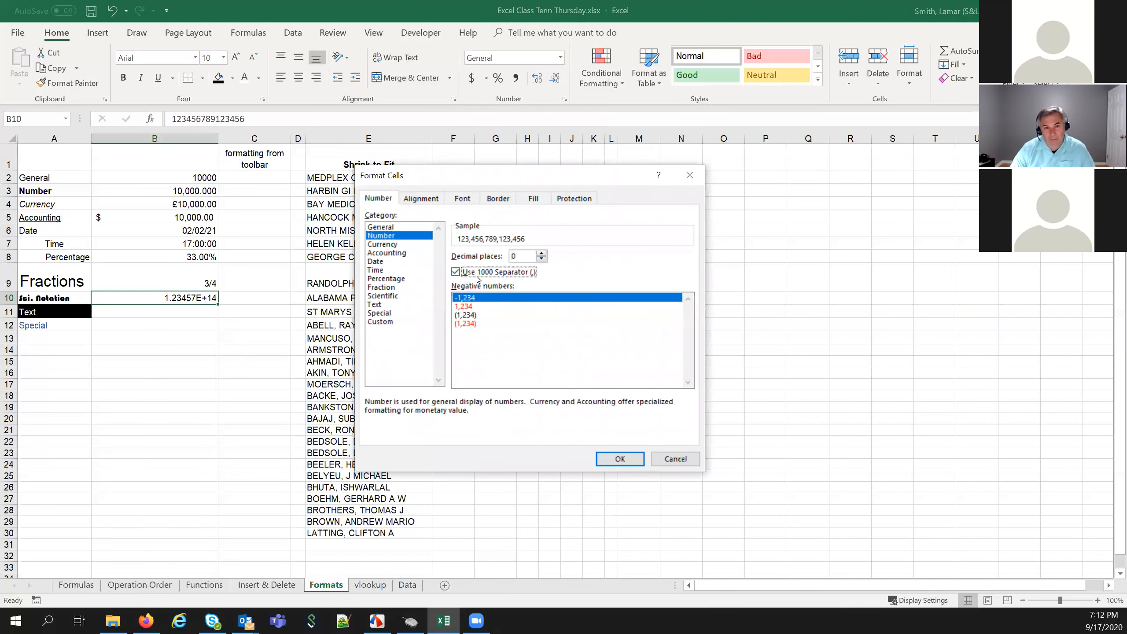
pyautogui.click(606, 461)
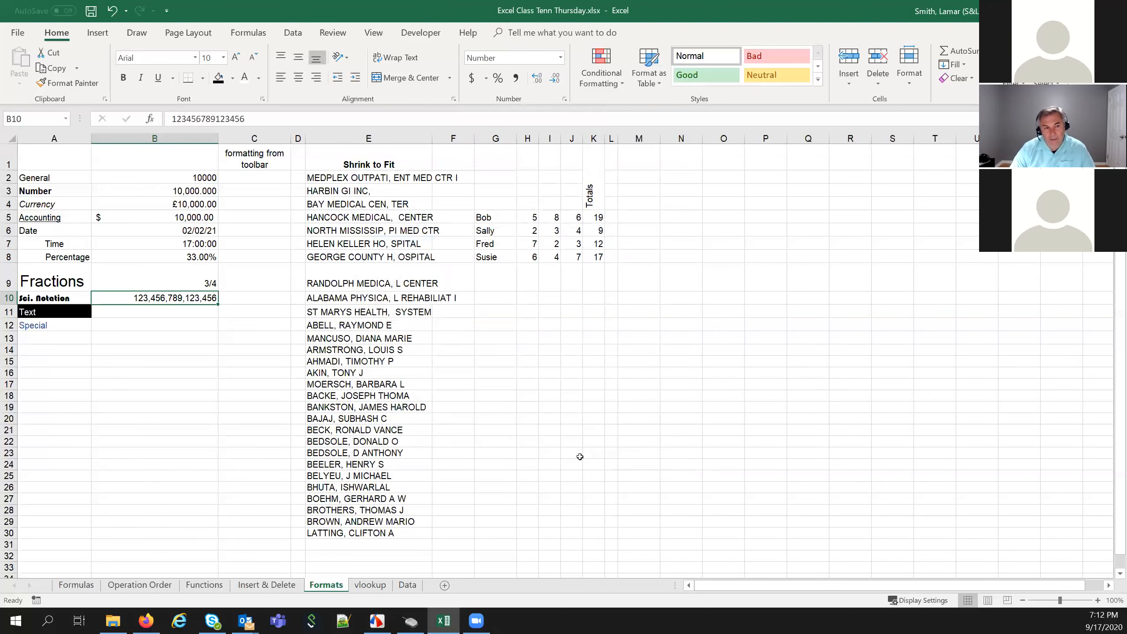
pyautogui.click(153, 317)
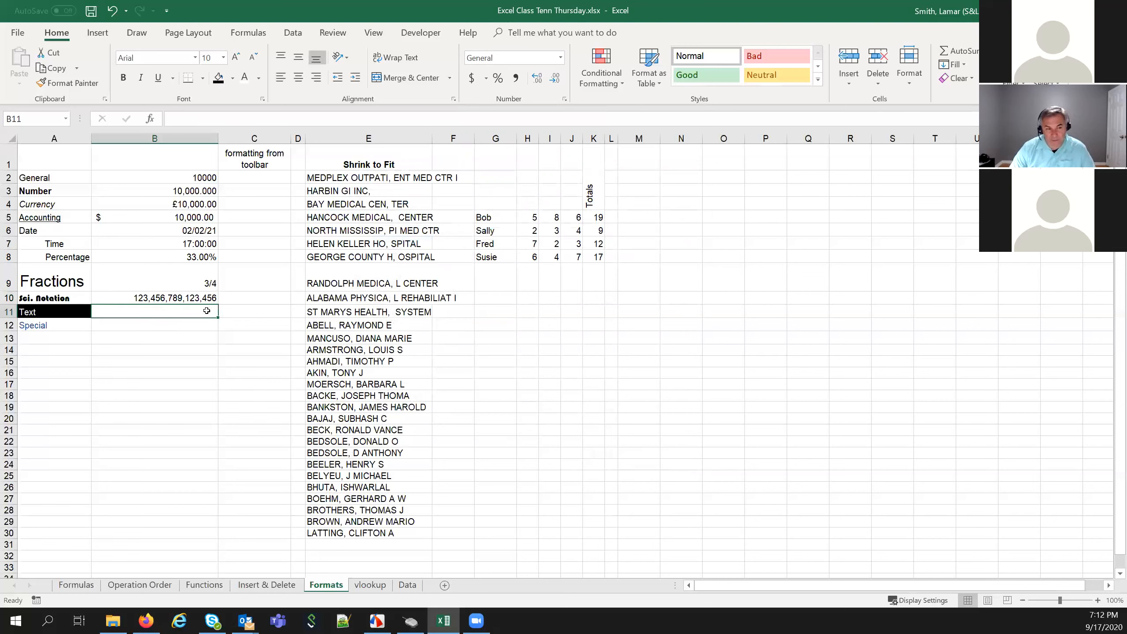
# Replace the entry in B11 with a street address
pyautogui.write('Hal')
pyautogui.press('Return')
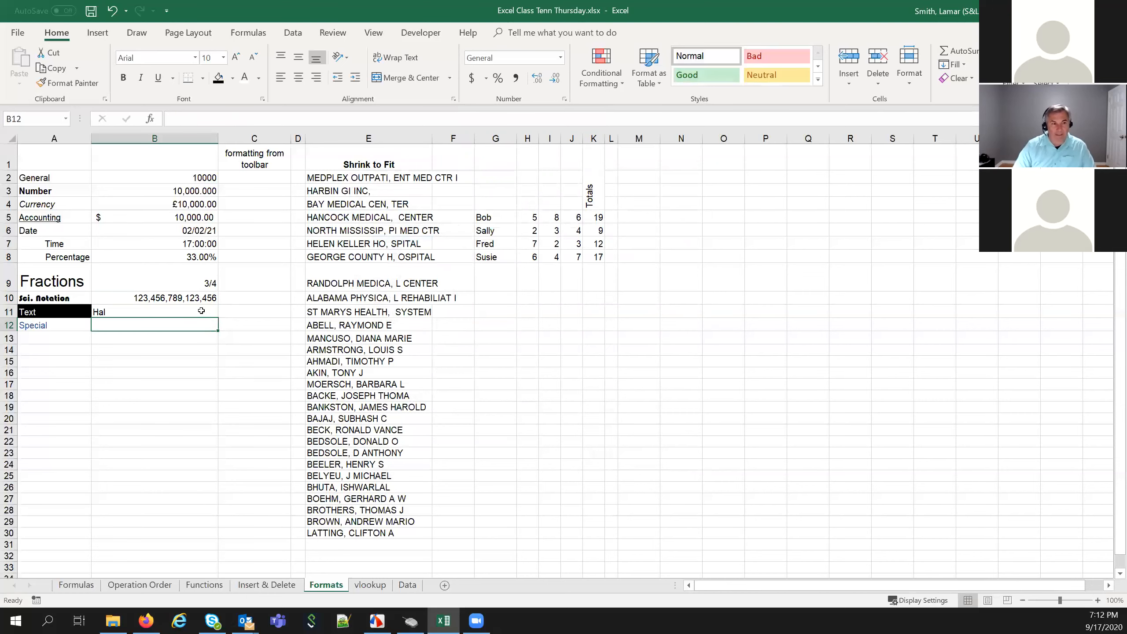
pyautogui.click(202, 311)
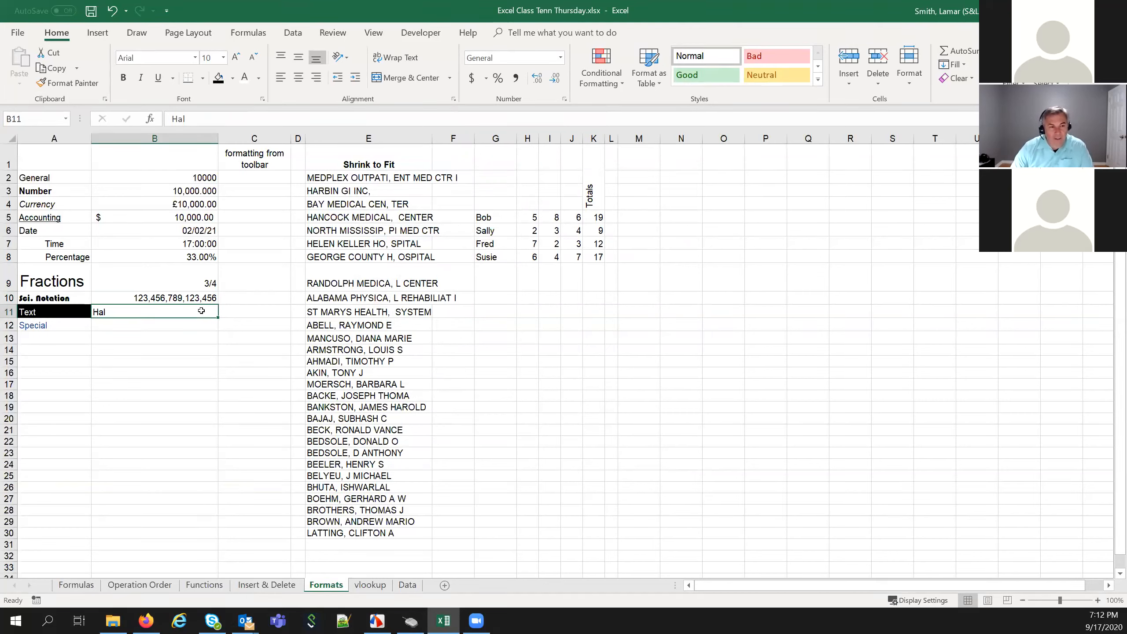
pyautogui.press('BackSpace')
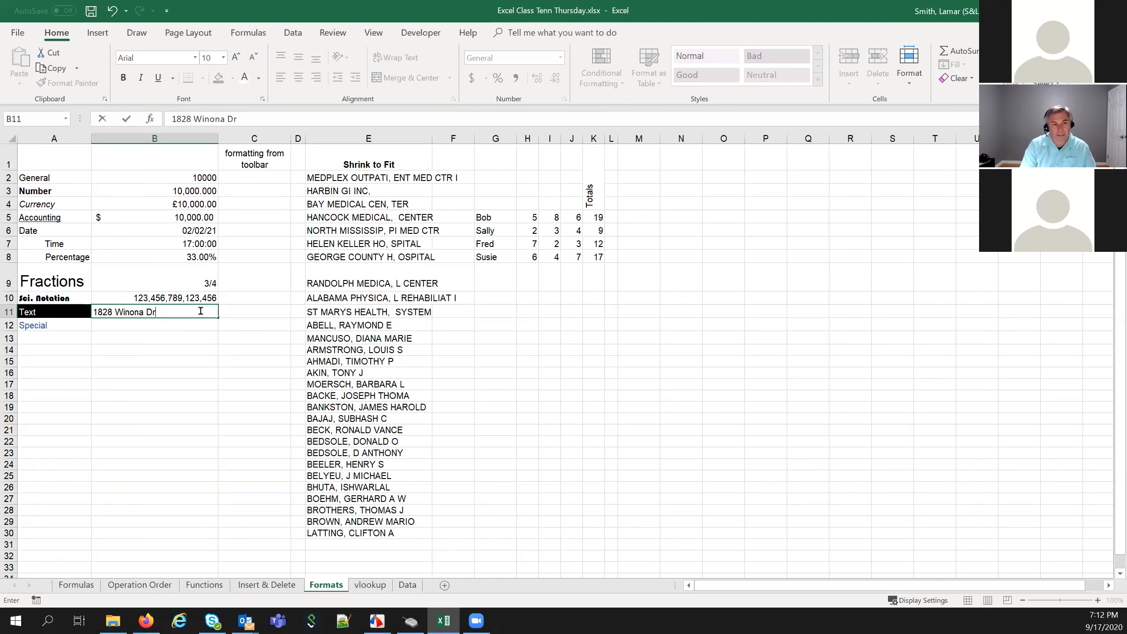
pyautogui.hotkey('ctrl', 'Return')
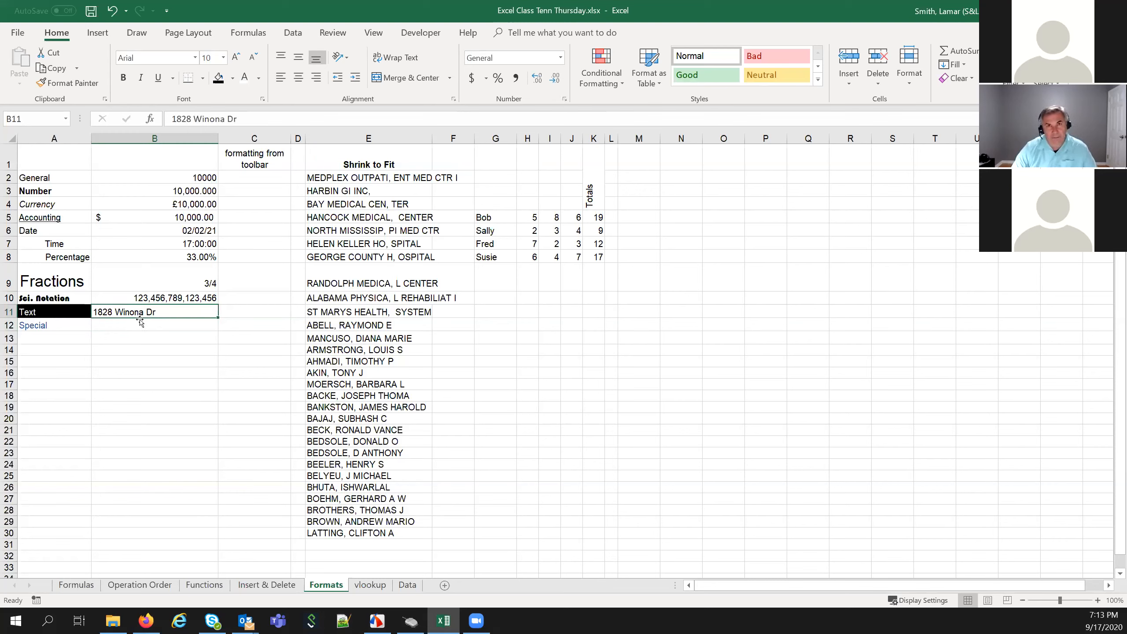
# Confirm in Format Cells that B11 uses the Text category, then move to B12
pyautogui.rightClick(182, 311)
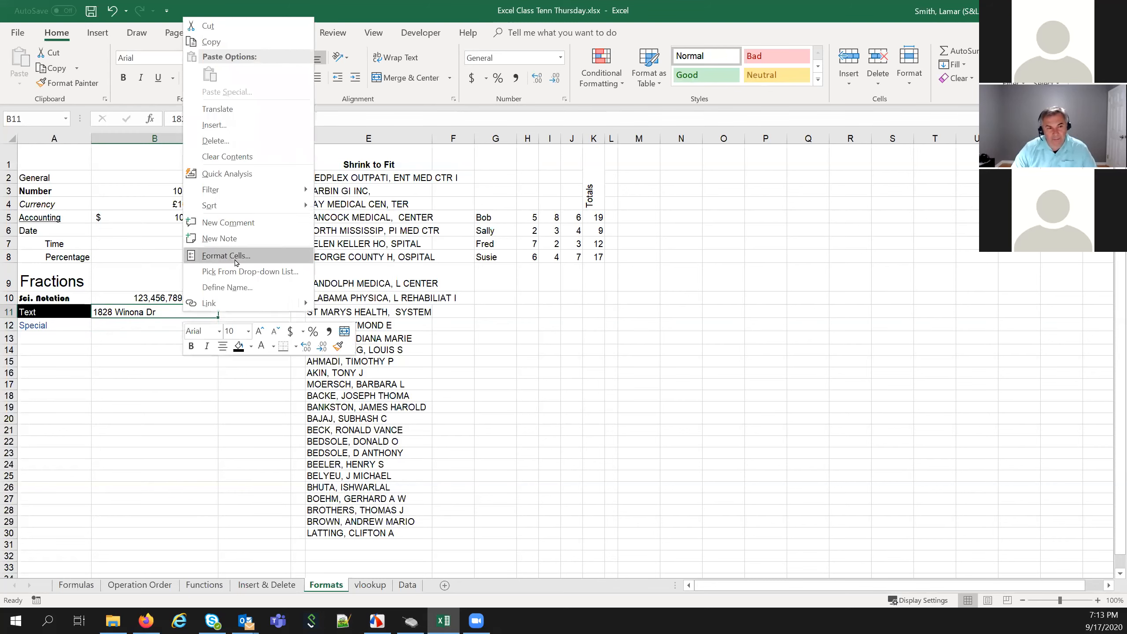
pyautogui.click(236, 256)
pyautogui.click(199, 361)
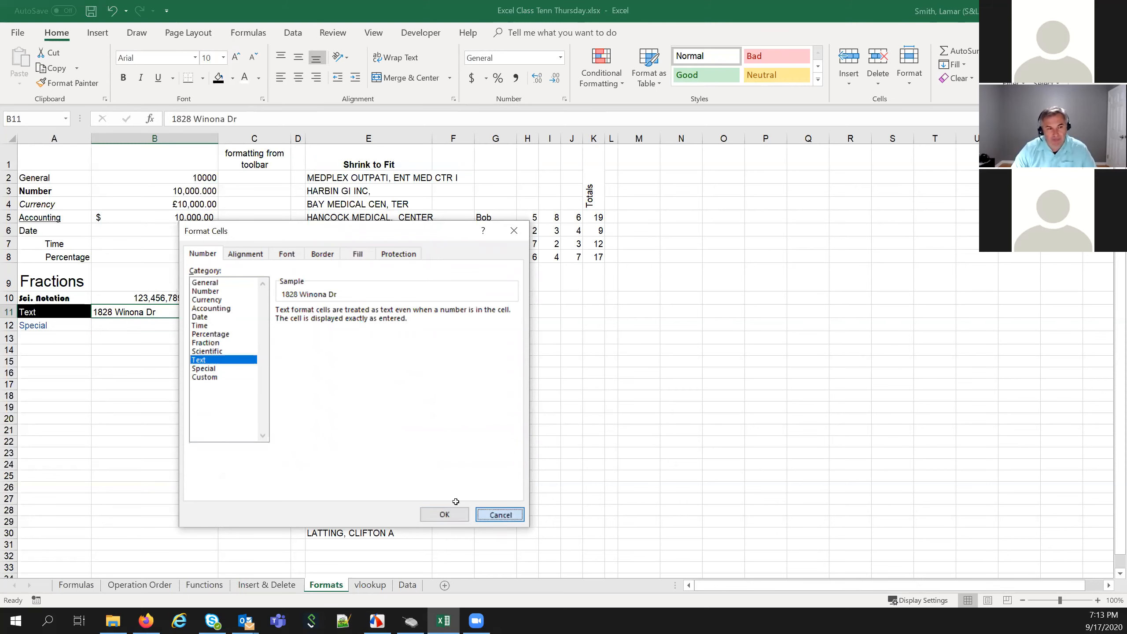
pyautogui.click(449, 514)
pyautogui.click(190, 407)
pyautogui.click(186, 327)
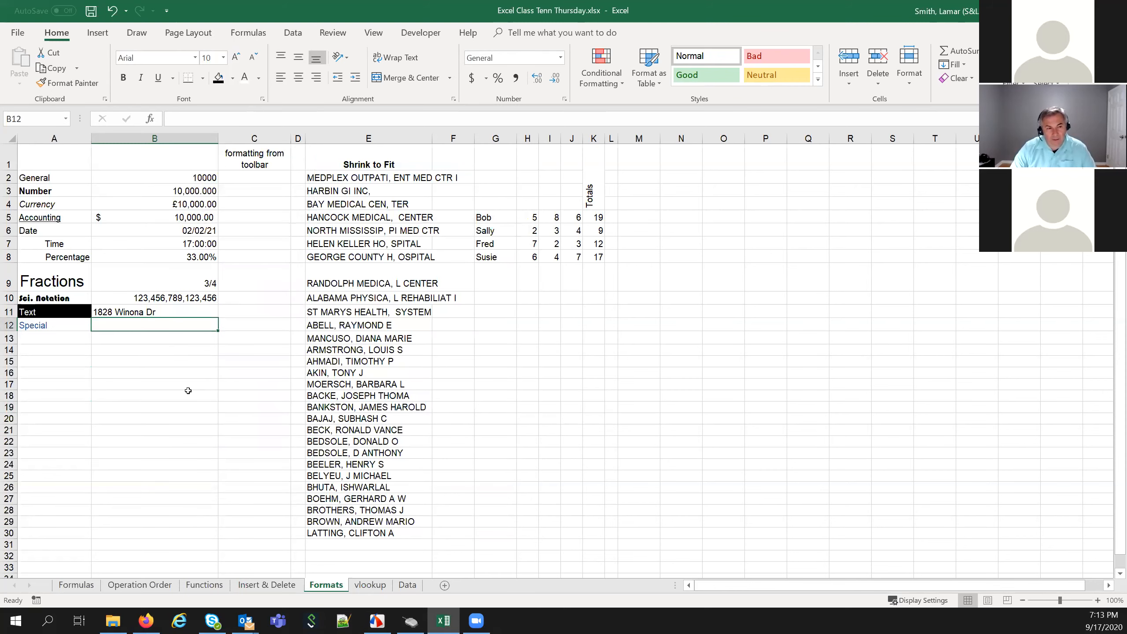
# Give B12 the Special Phone Number format and enter a ten-digit phone number
pyautogui.rightClick(179, 326)
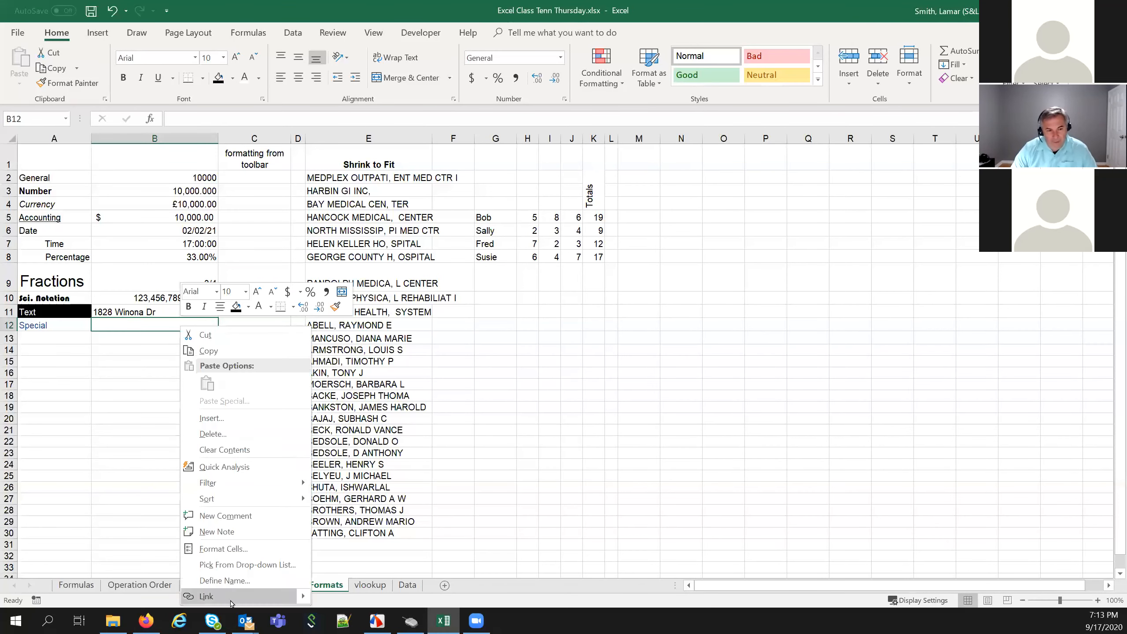
pyautogui.click(229, 551)
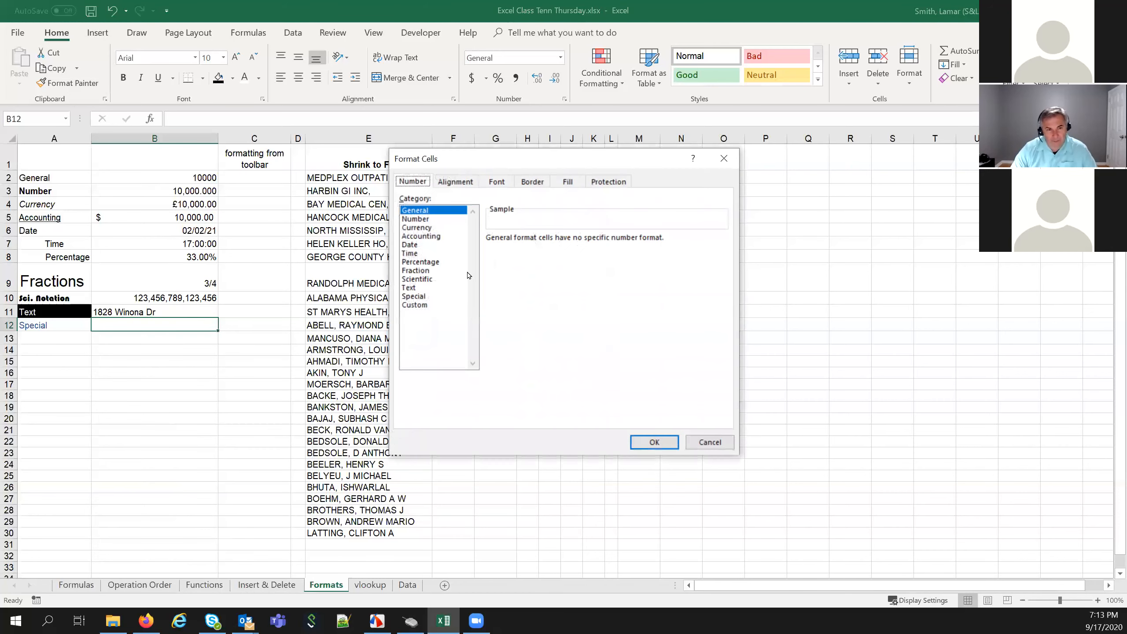
pyautogui.click(443, 288)
pyautogui.click(437, 296)
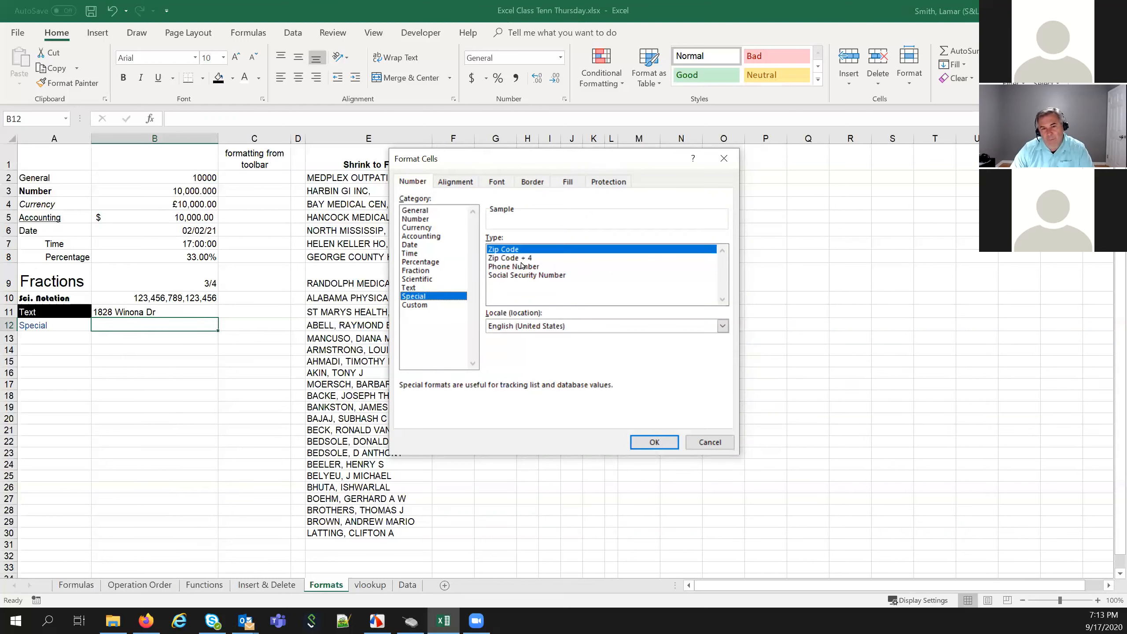
pyautogui.click(518, 267)
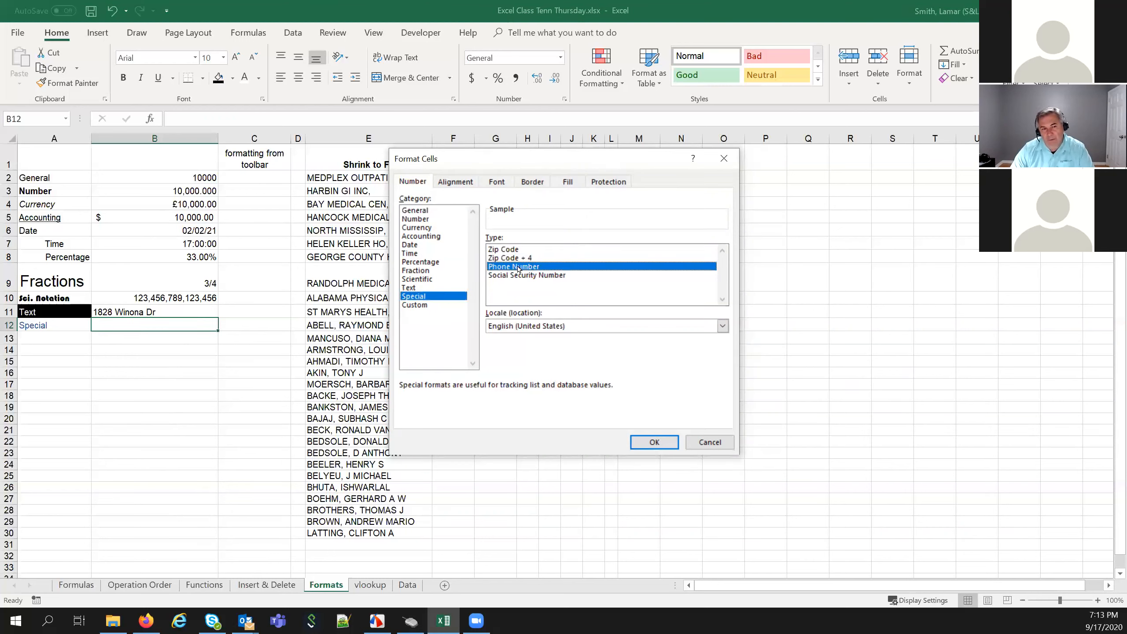
pyautogui.click(654, 446)
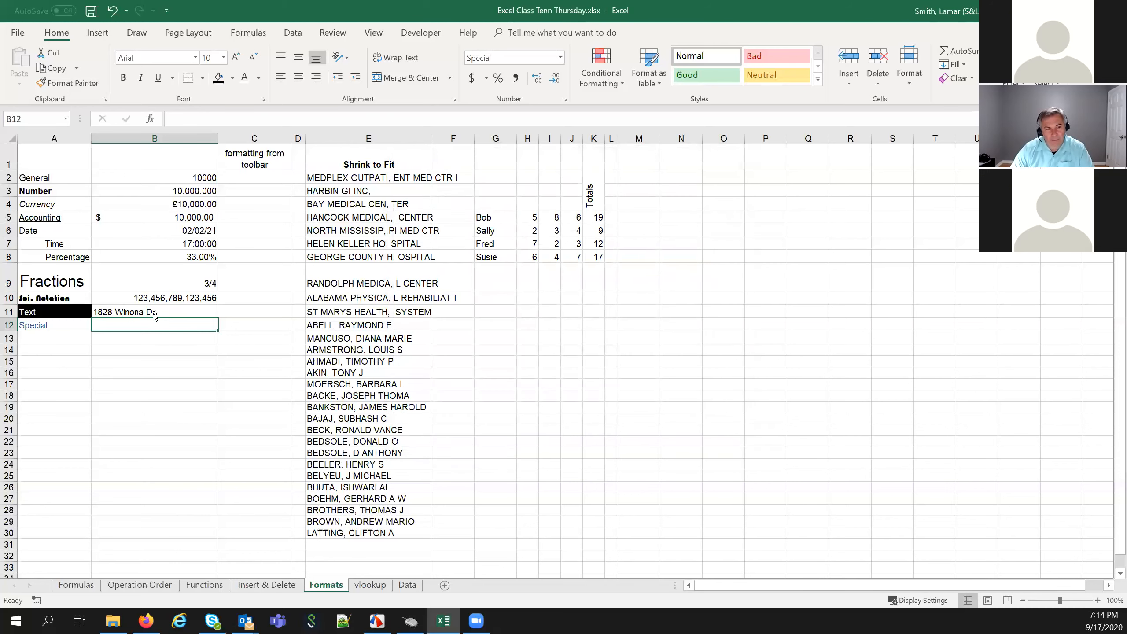
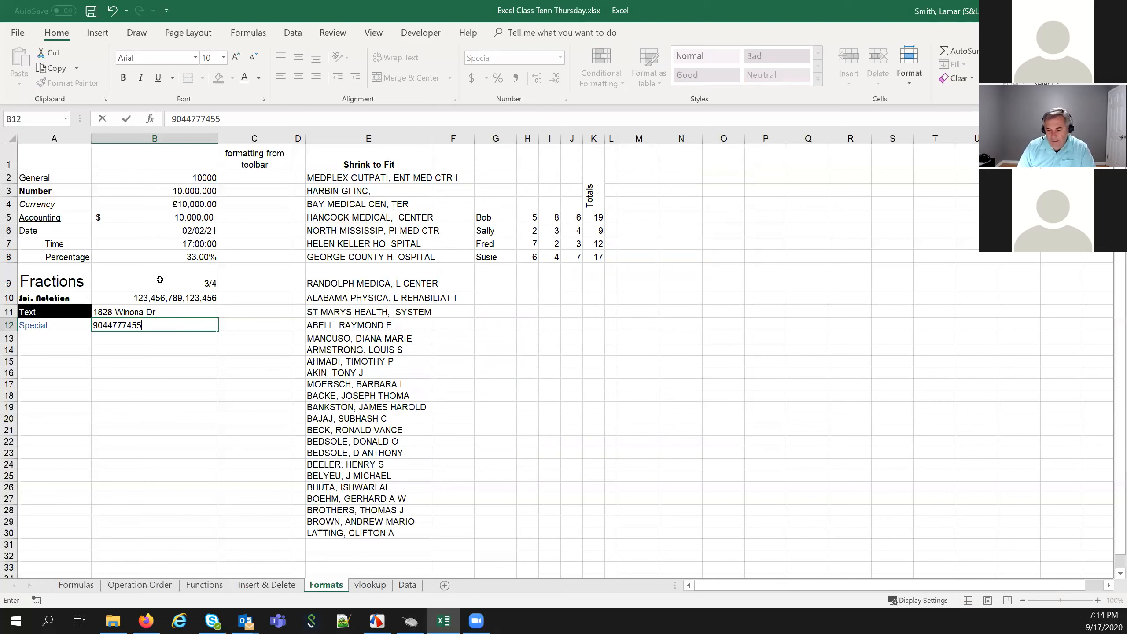
pyautogui.press('Return')
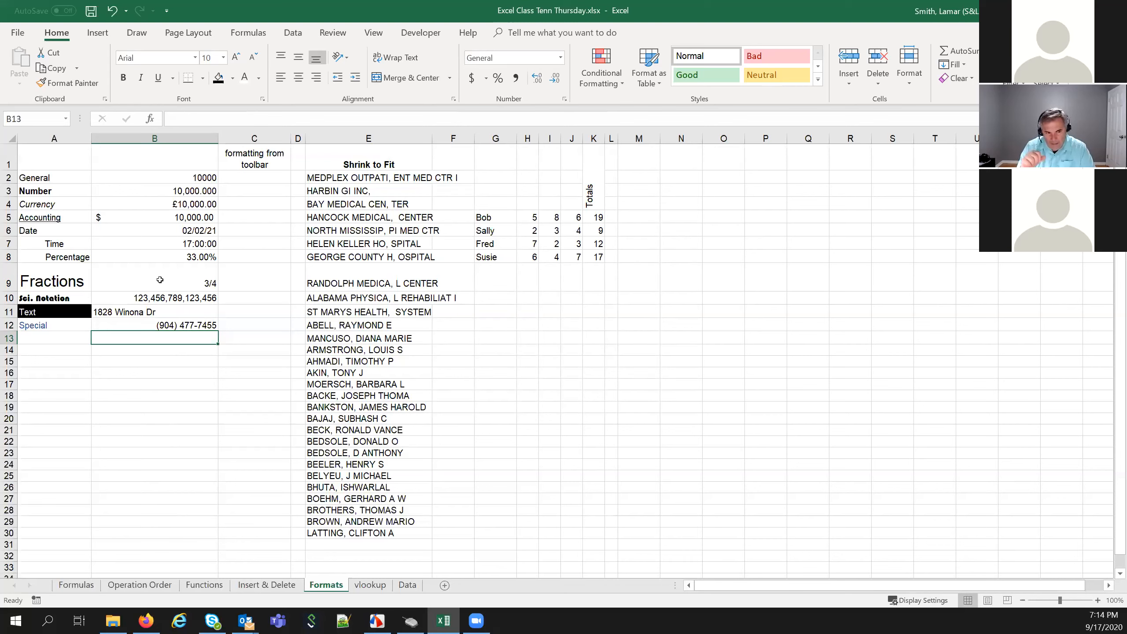
# Clear B12, preview Zip Code + 4 and Social Security Number special formats, then go to Custom
pyautogui.press('Up')
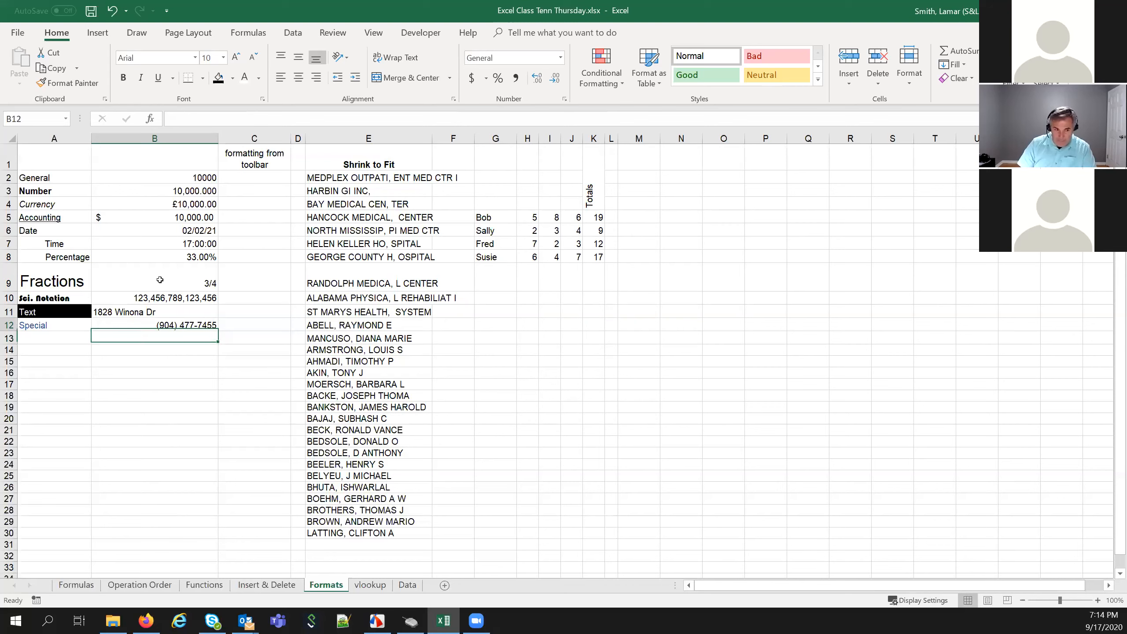
pyautogui.press('Delete')
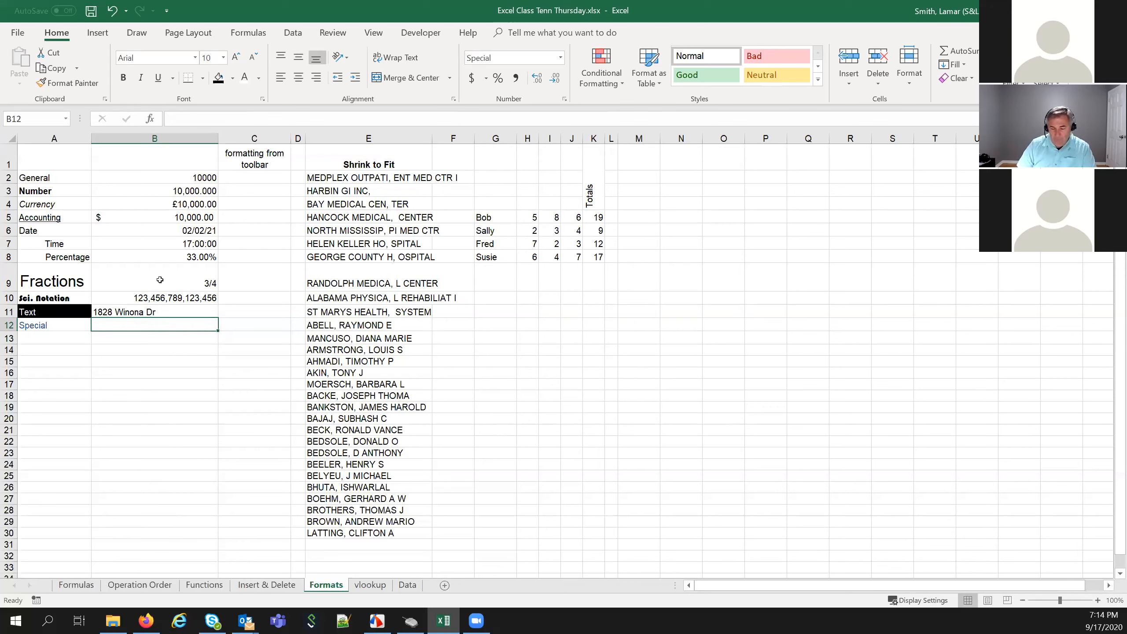
pyautogui.rightClick(175, 327)
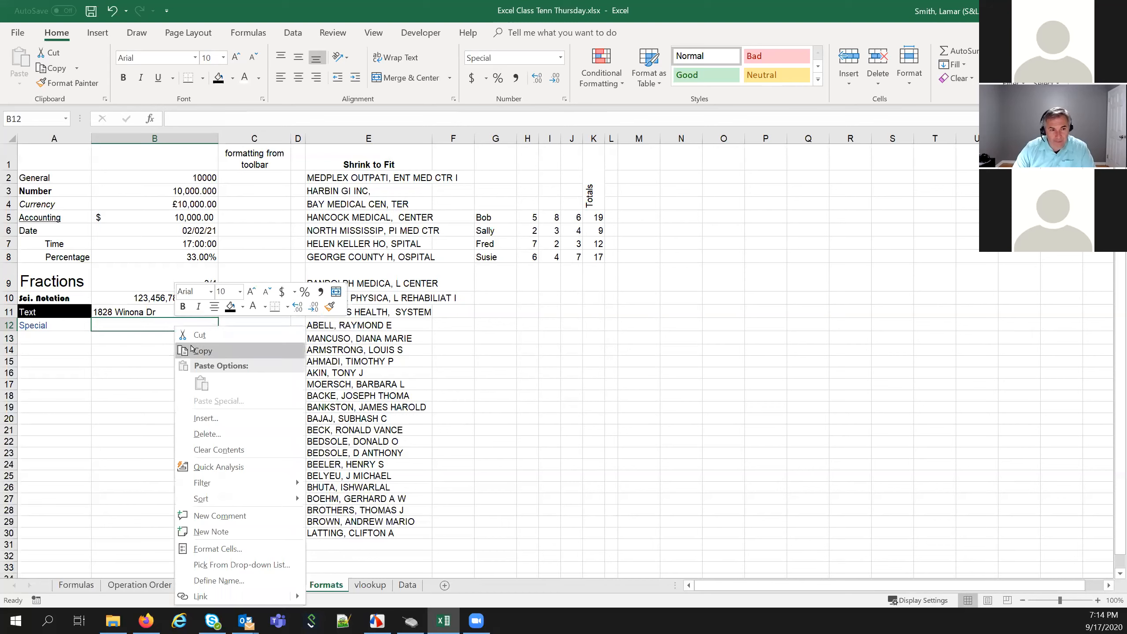
pyautogui.click(222, 551)
pyautogui.click(511, 259)
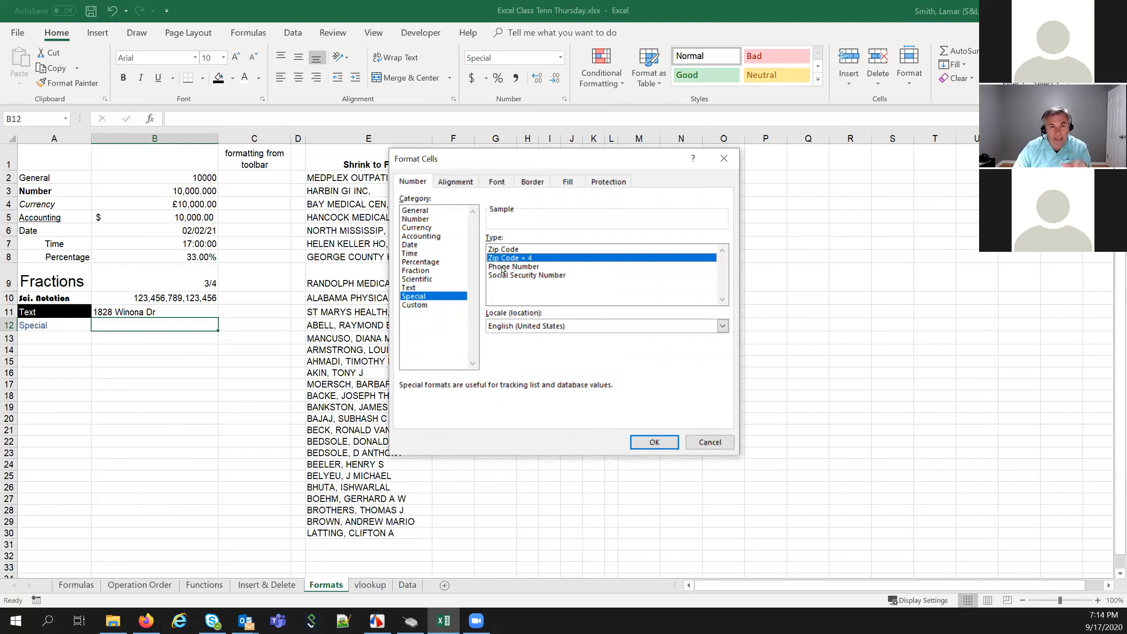
pyautogui.click(507, 274)
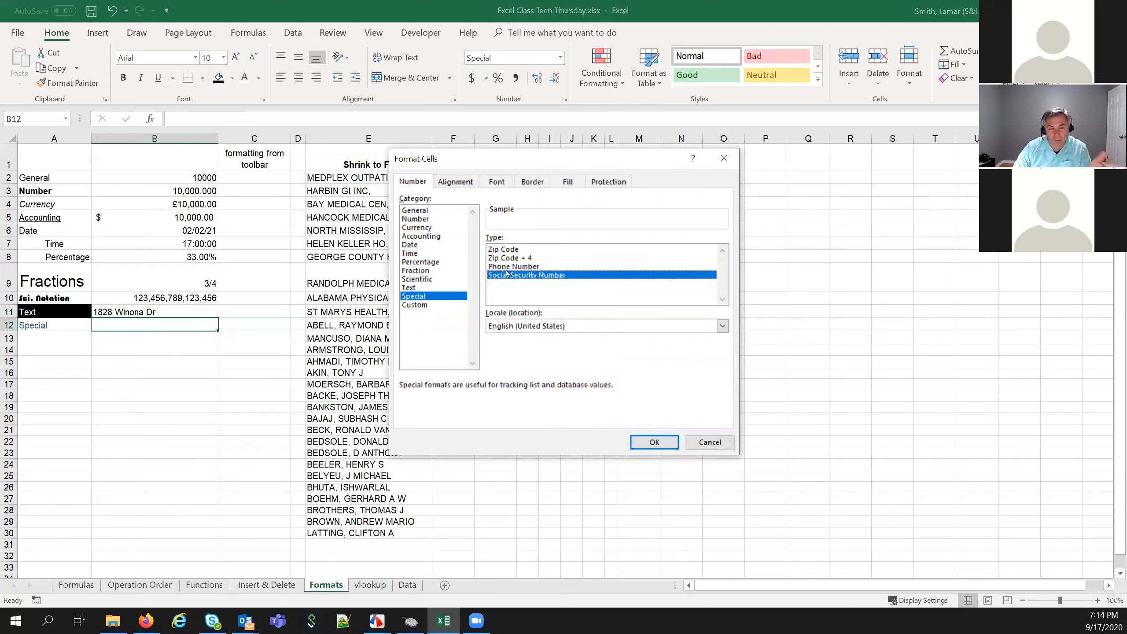
pyautogui.click(415, 305)
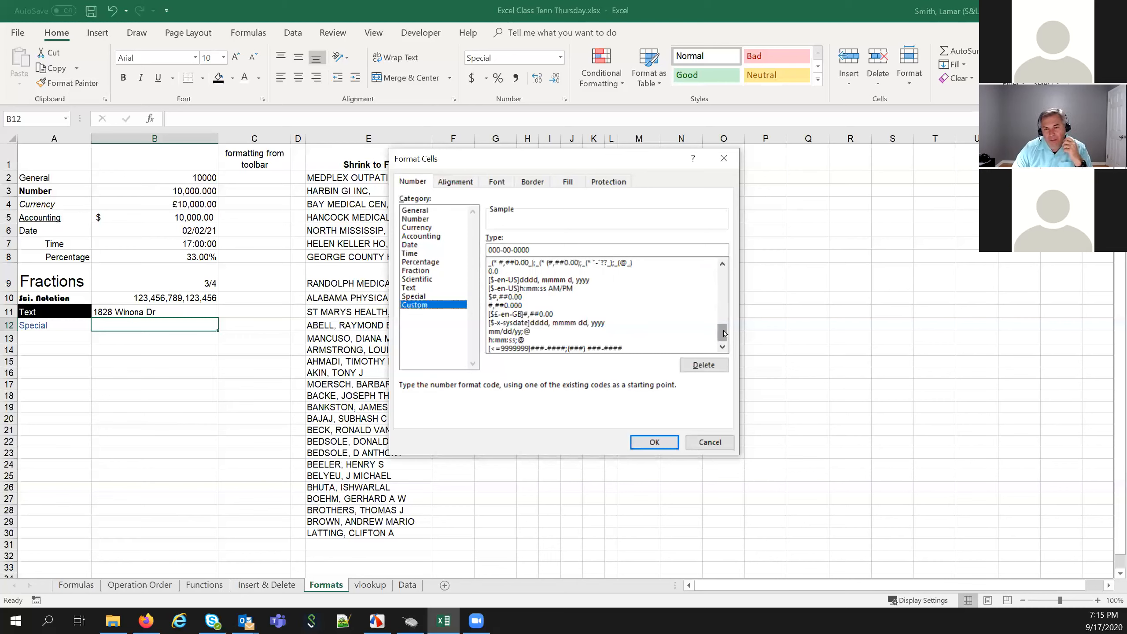
# Browse the custom number format codes, starting from #,##0_);[Red](#,##0)
pyautogui.moveTo(727, 320); pyautogui.dragTo(727, 255)
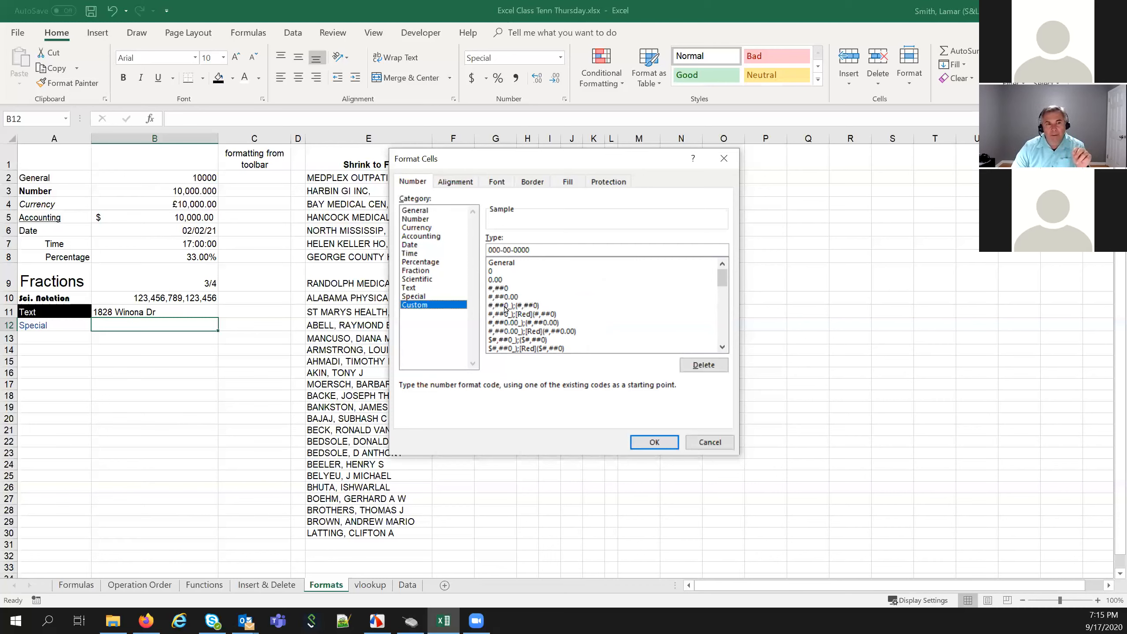
pyautogui.click(525, 314)
pyautogui.scroll(-2, 527, 315)
pyautogui.scroll(-2, 527, 314)
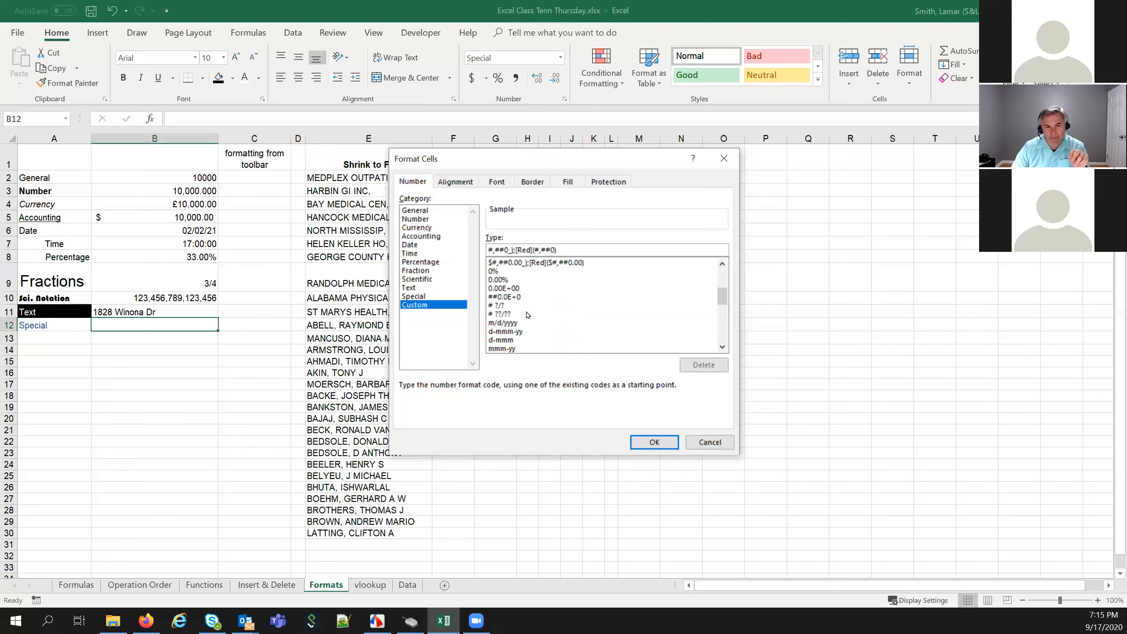
pyautogui.scroll(3, 528, 316)
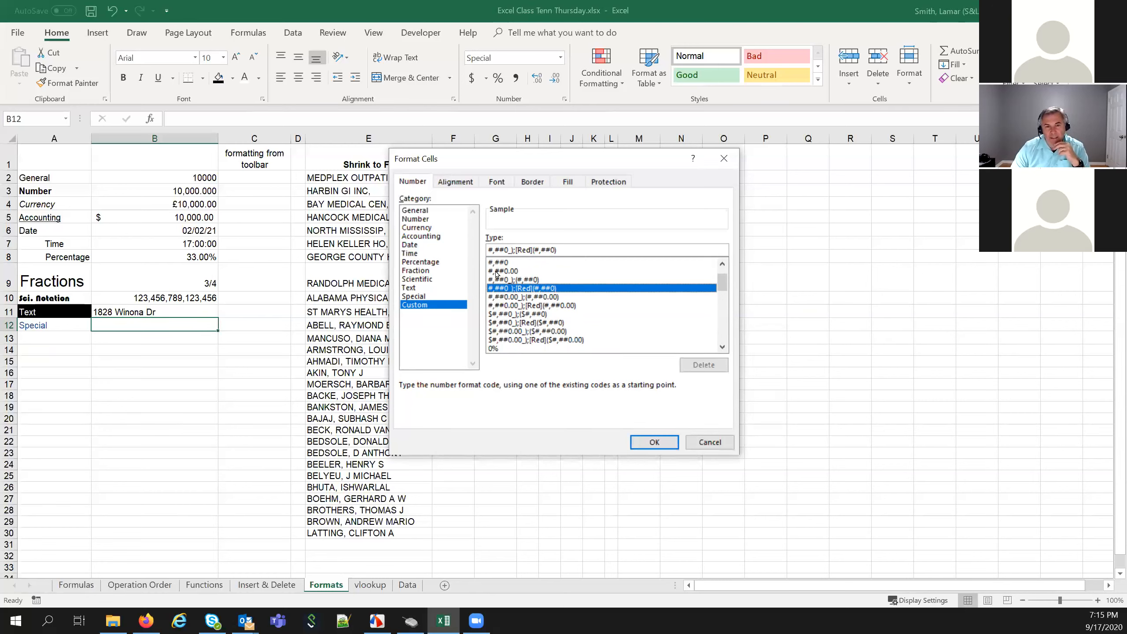
pyautogui.scroll(-1, 518, 302)
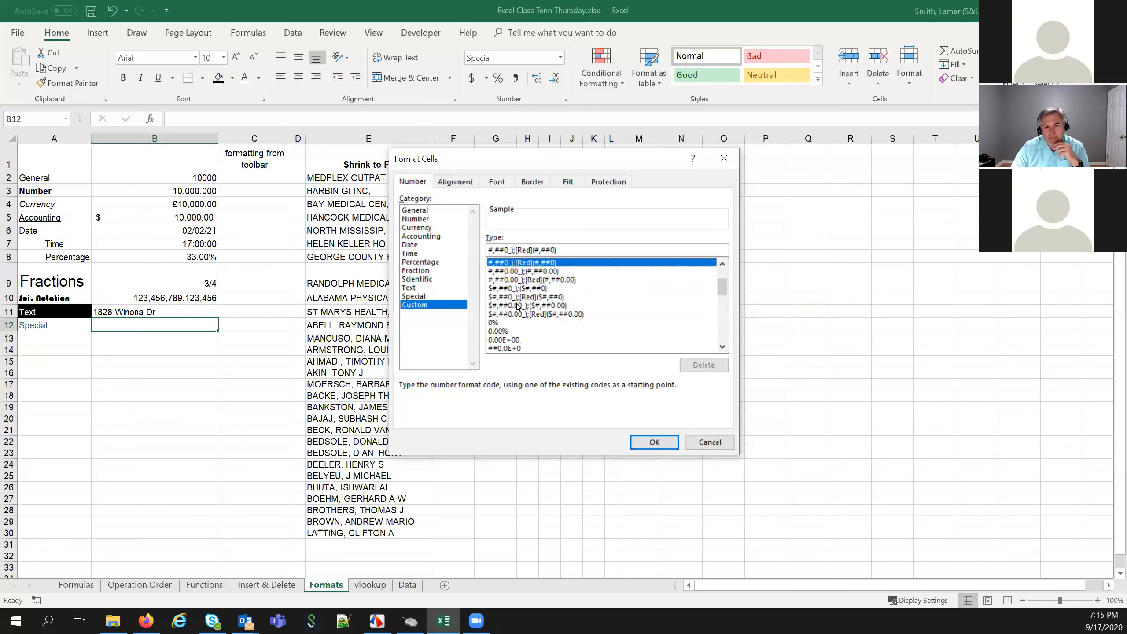
pyautogui.scroll(-1, 504, 315)
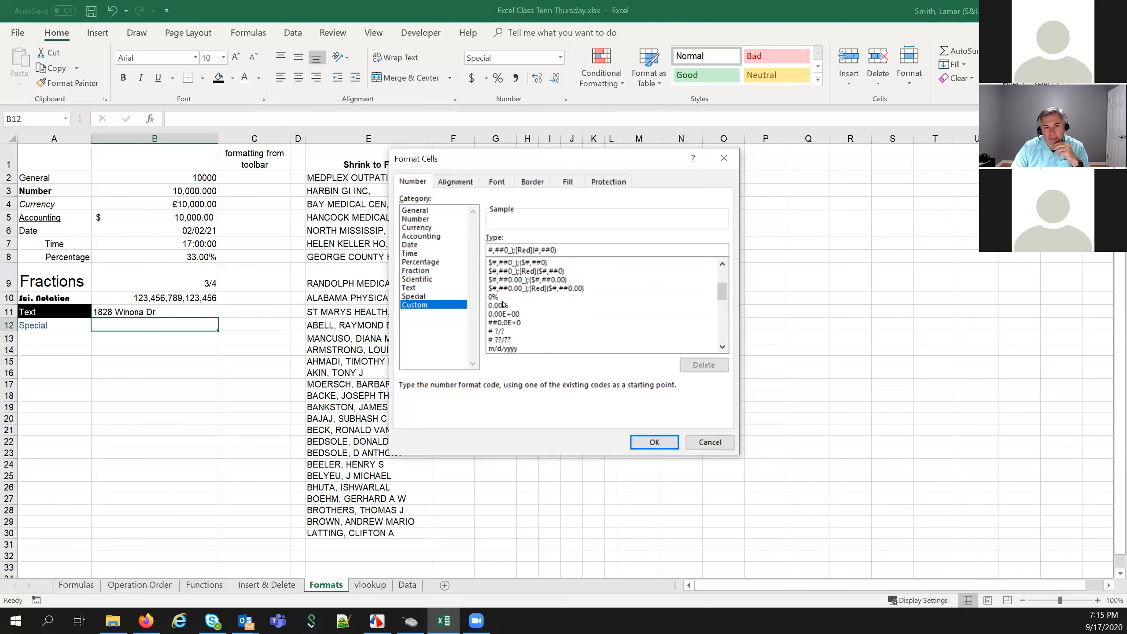
pyautogui.scroll(-1, 506, 322)
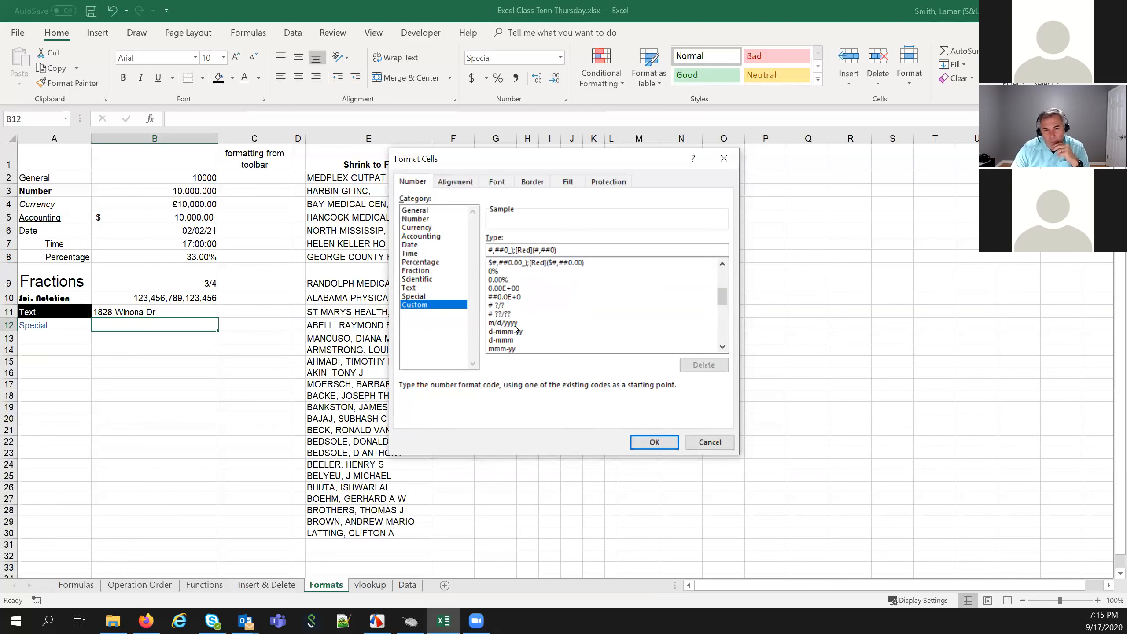
pyautogui.scroll(-1, 514, 326)
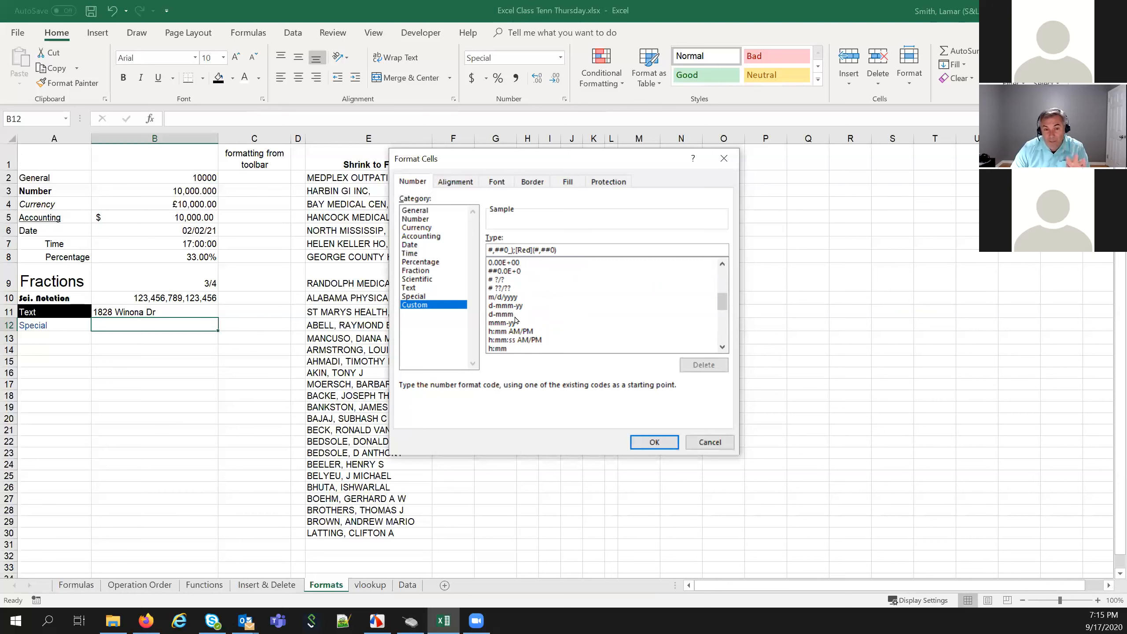
pyautogui.scroll(-1, 515, 320)
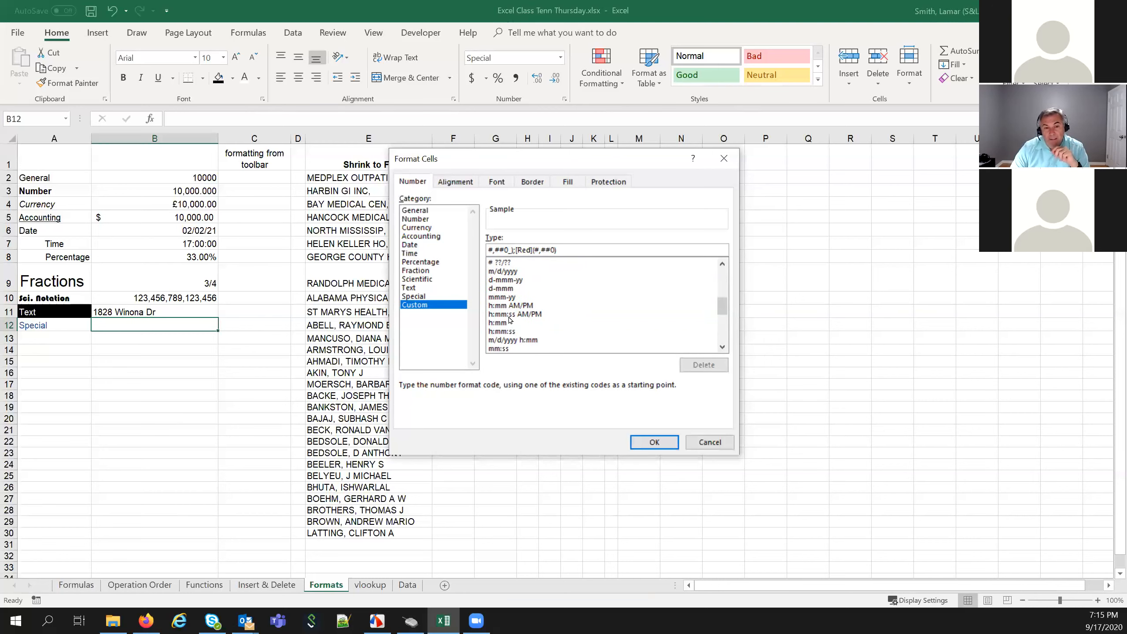
pyautogui.scroll(-2, 519, 326)
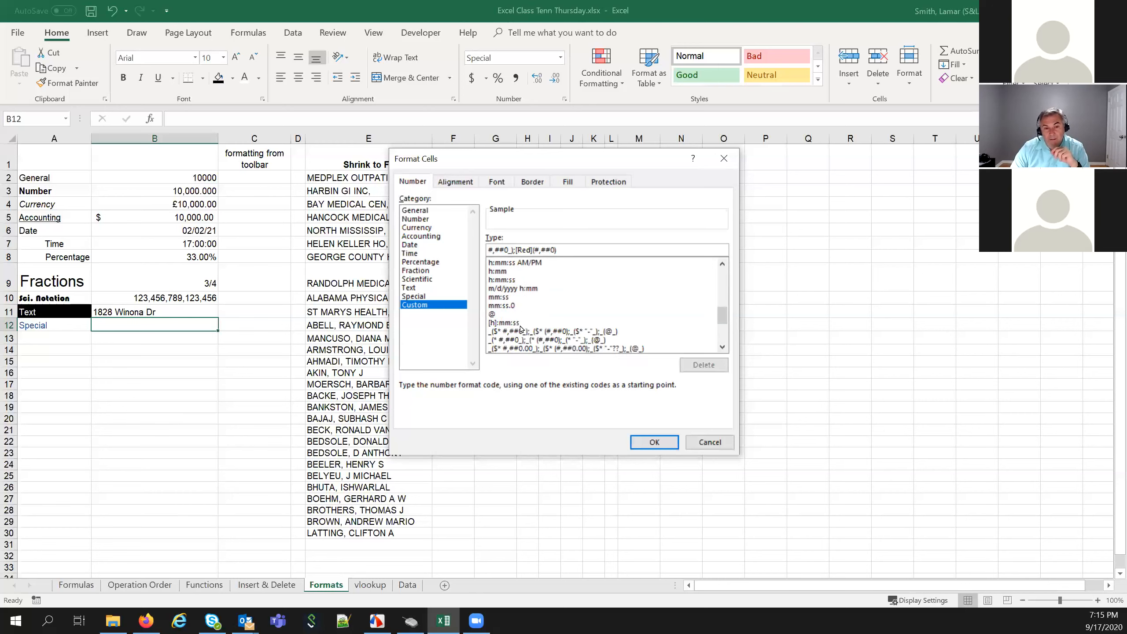
pyautogui.scroll(-4, 519, 329)
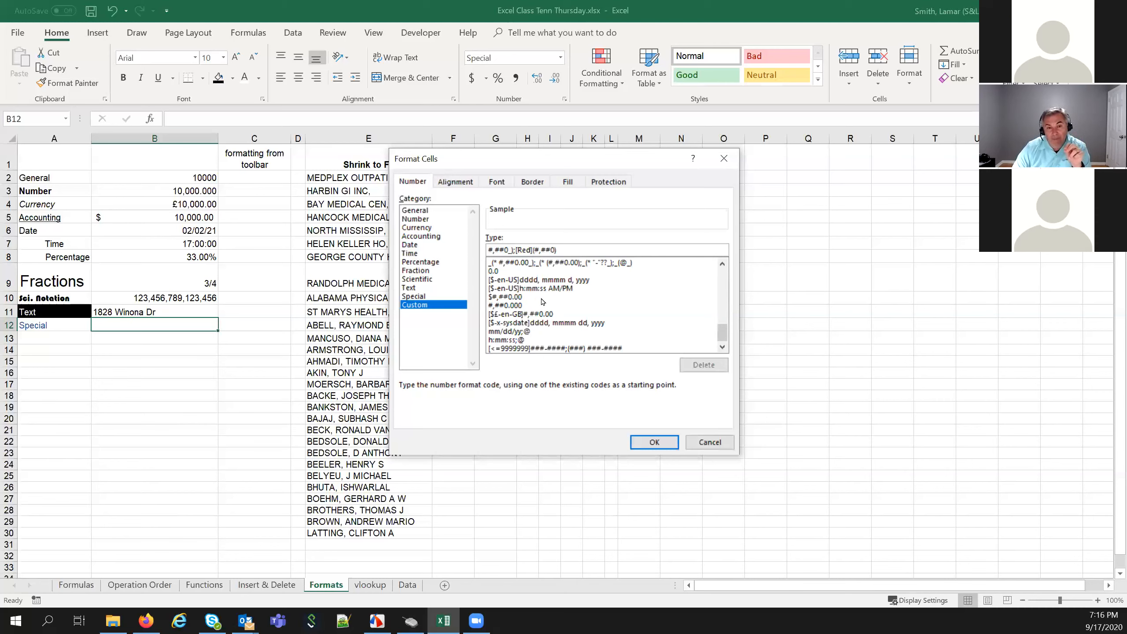
pyautogui.scroll(10, 545, 303)
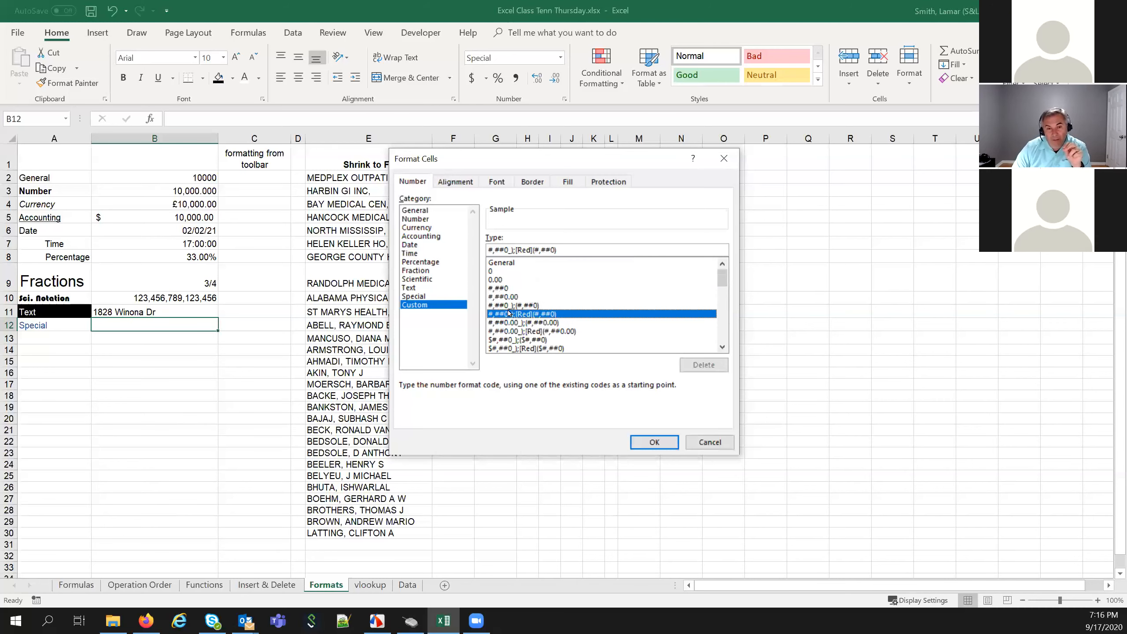
# Inspect the #,##0.00 custom code, then cancel the dialog without applying it
pyautogui.click(504, 297)
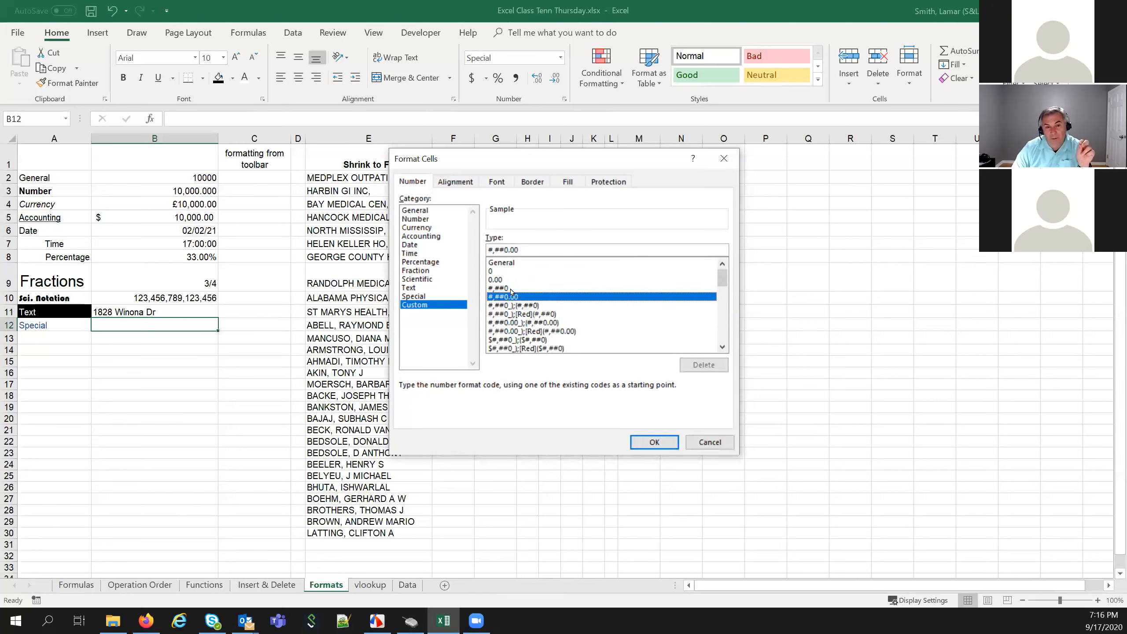
pyautogui.moveTo(501, 250); pyautogui.dragTo(505, 250)
pyautogui.click(510, 250)
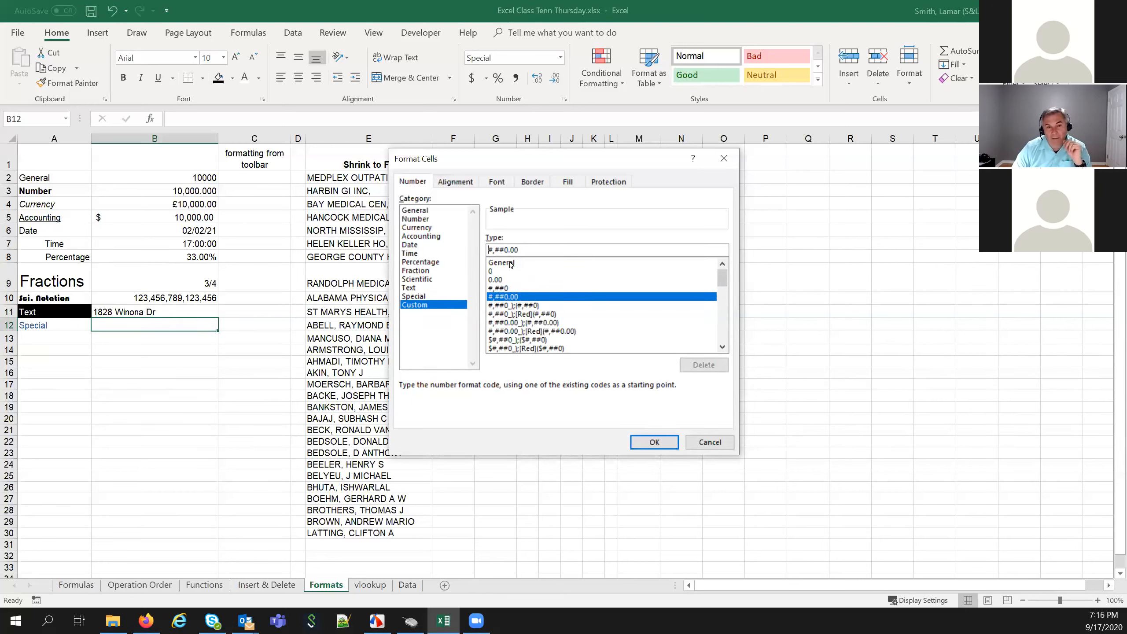
pyautogui.click(710, 442)
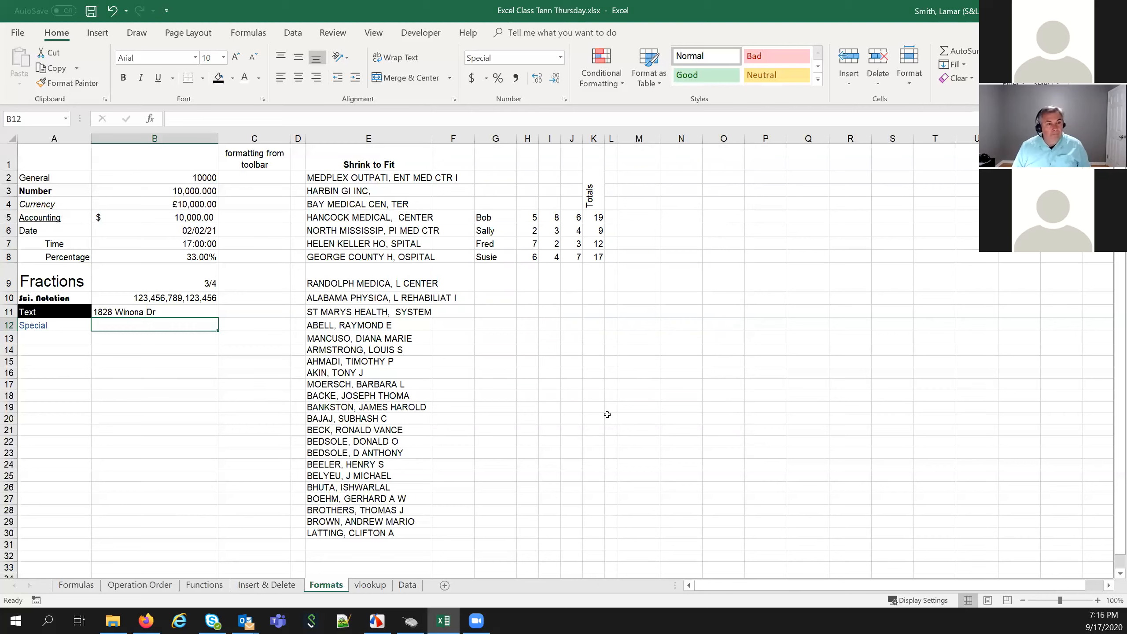
# Reapply the Special Phone Number format to B12 and enter a ten-digit phone number
pyautogui.rightClick(188, 327)
pyautogui.click(165, 327)
pyautogui.rightClick(153, 325)
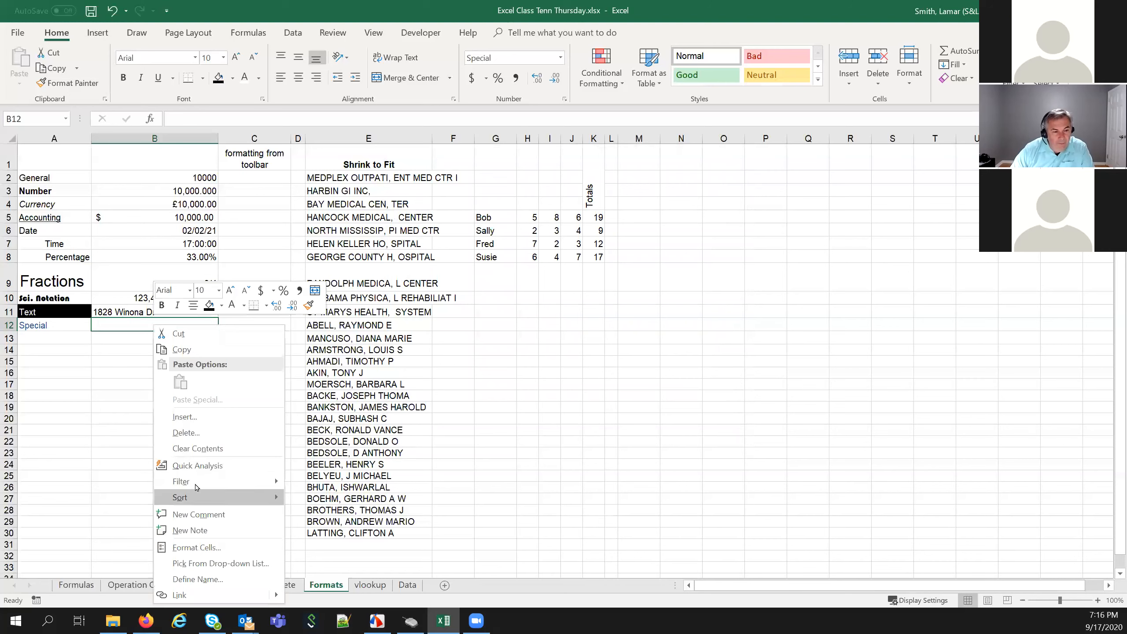
pyautogui.click(209, 549)
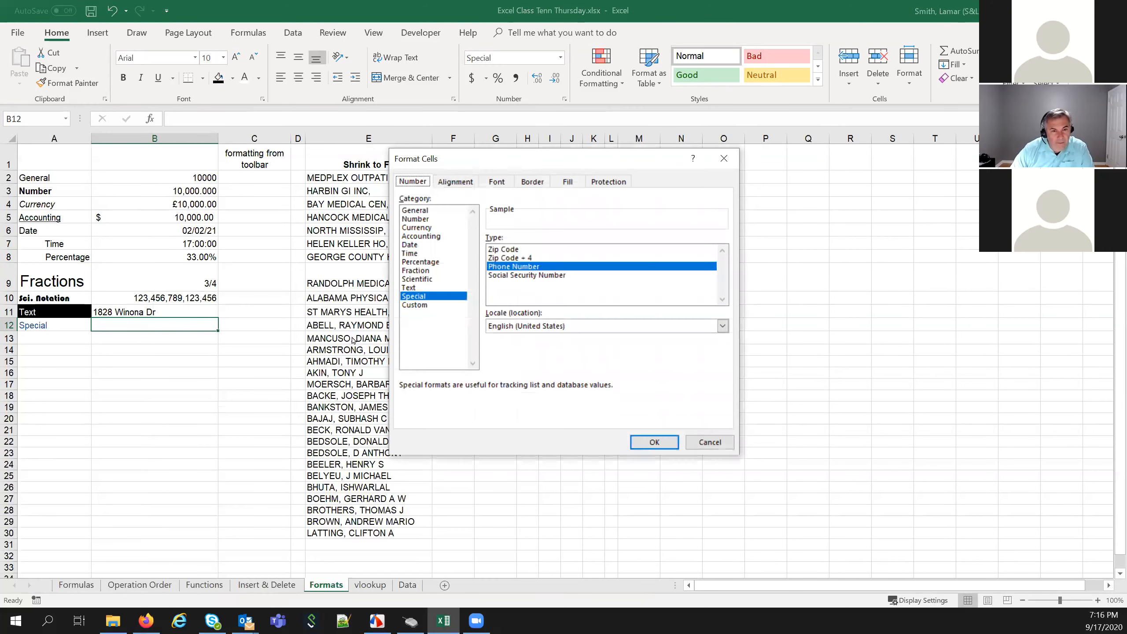
pyautogui.click(412, 297)
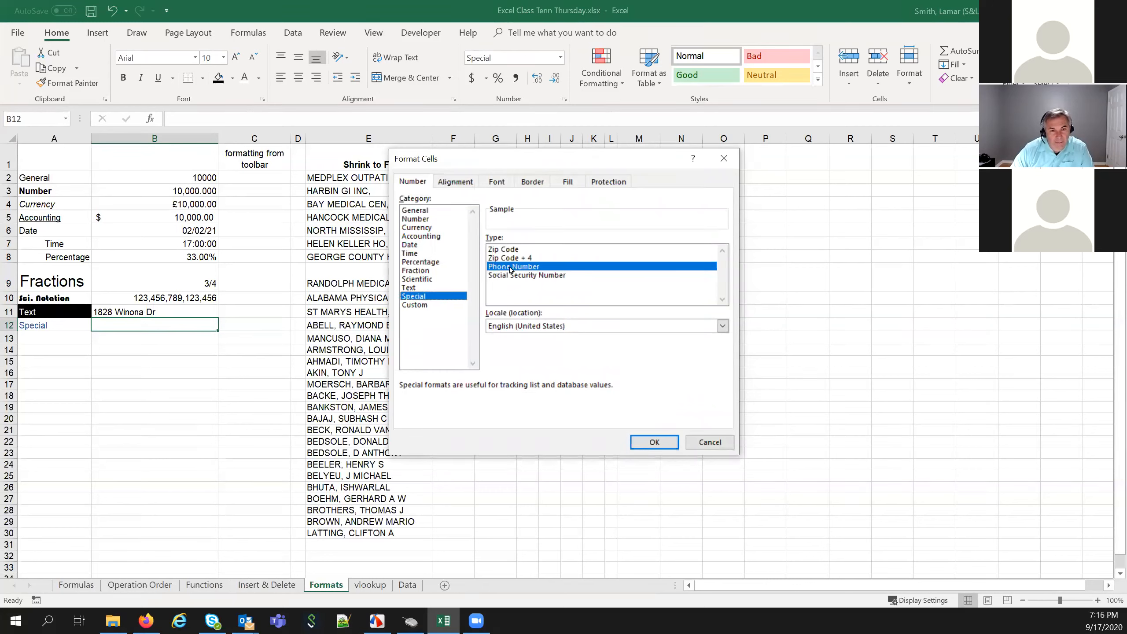
pyautogui.click(449, 306)
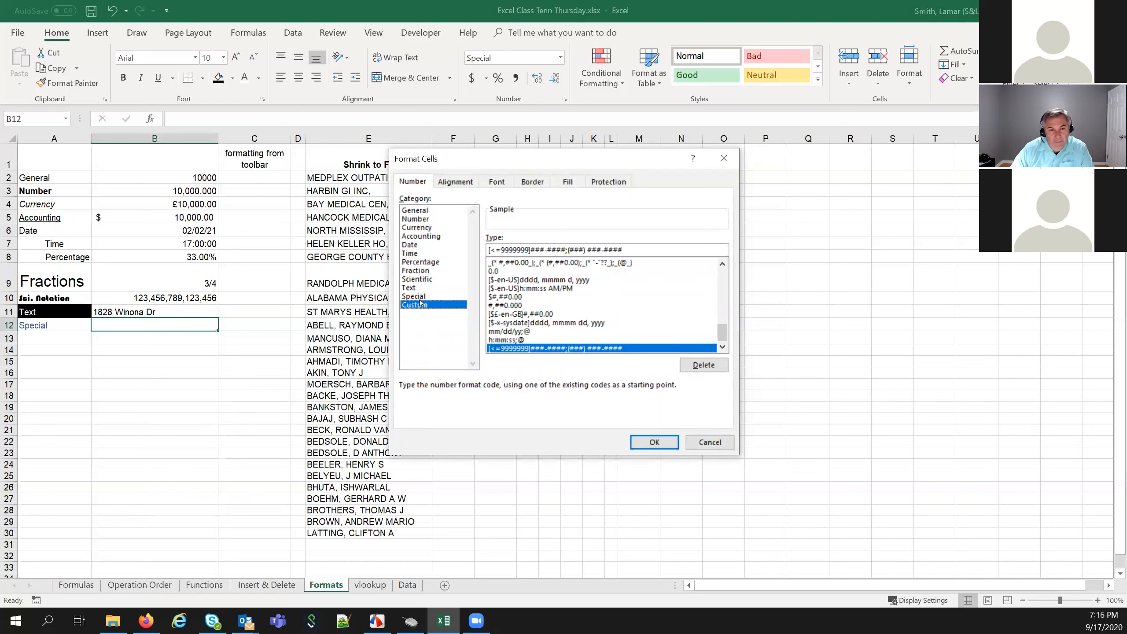
pyautogui.click(419, 297)
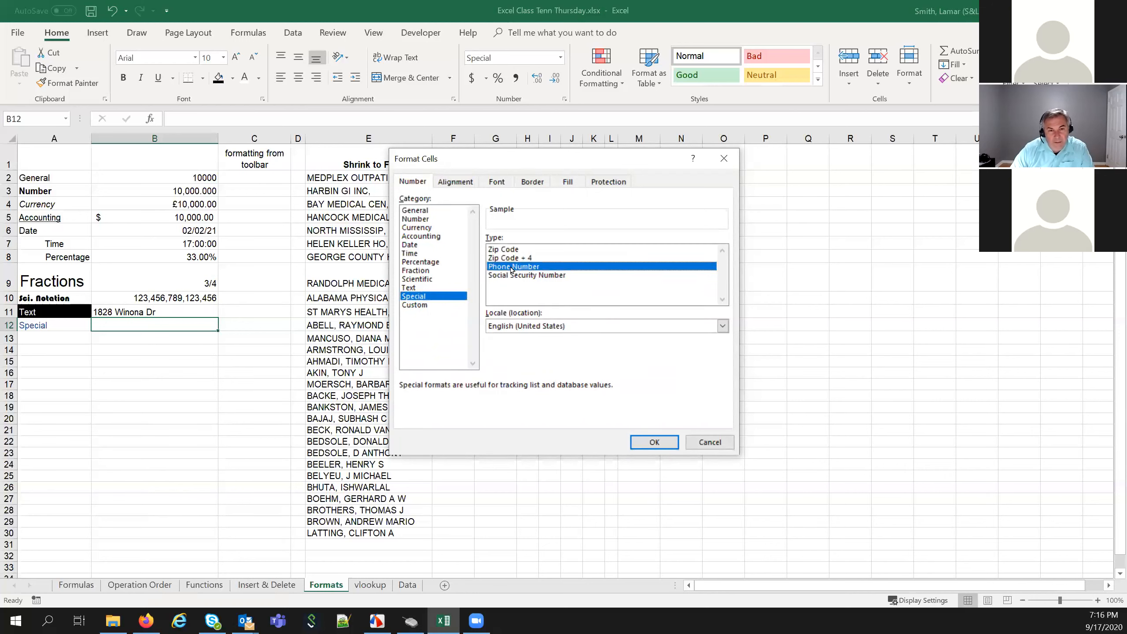
pyautogui.click(650, 439)
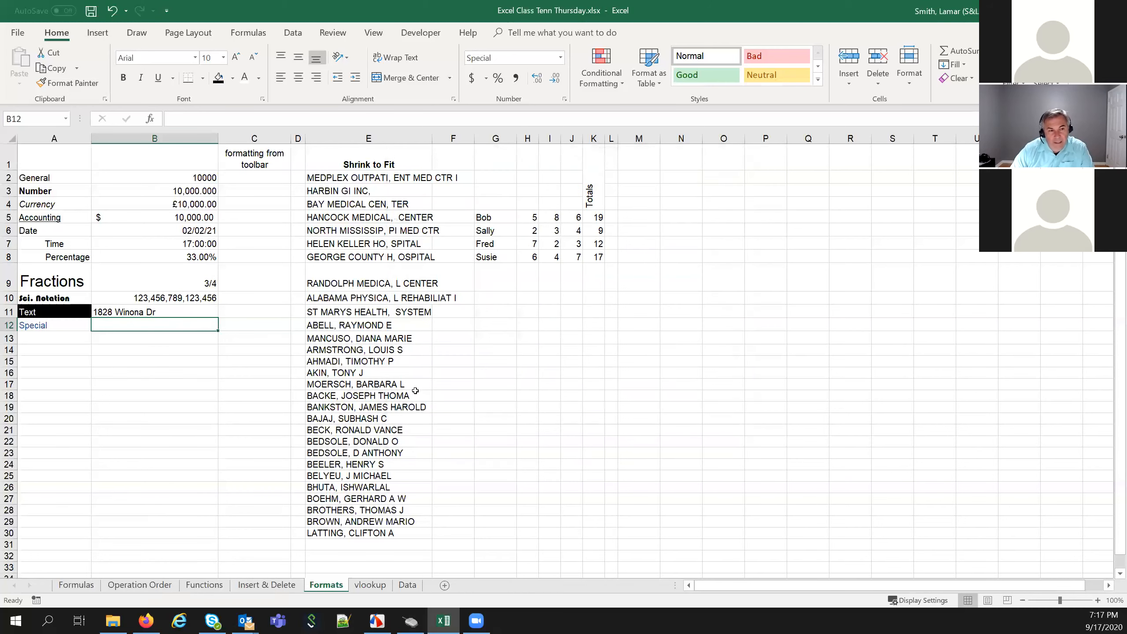
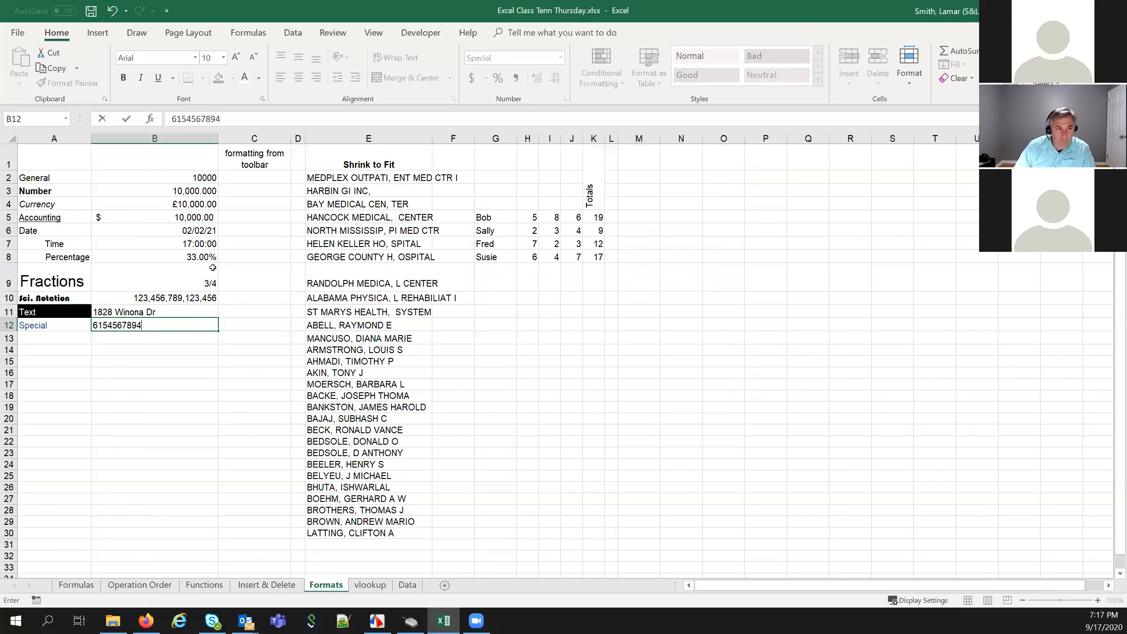
pyautogui.press('Return')
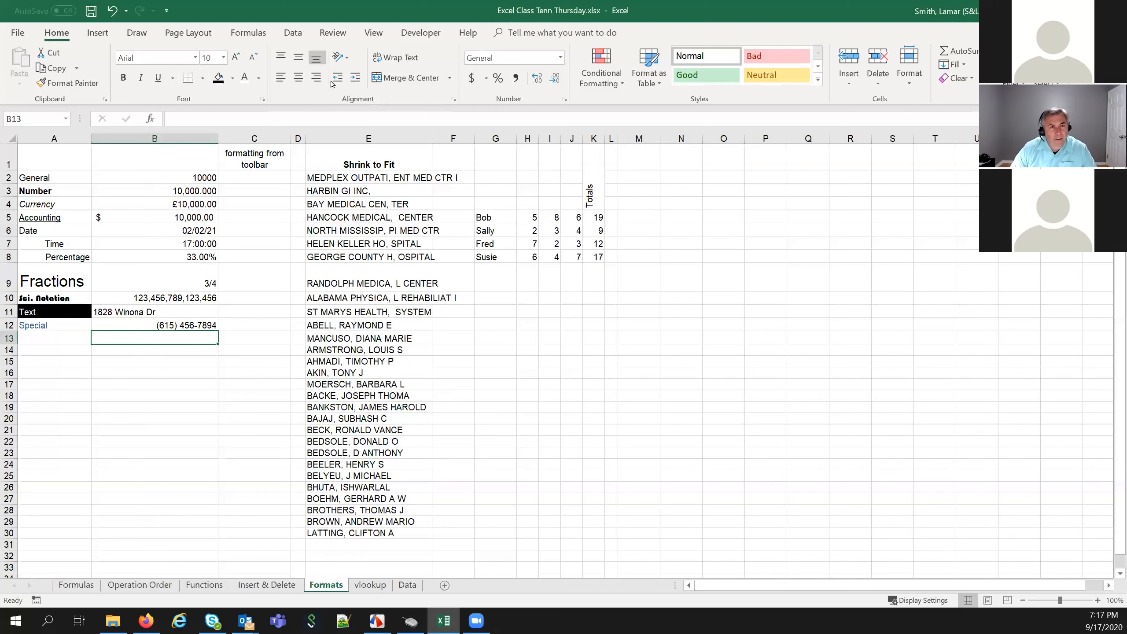
# Open the Format Cells settings for cell C2
pyautogui.click(259, 179)
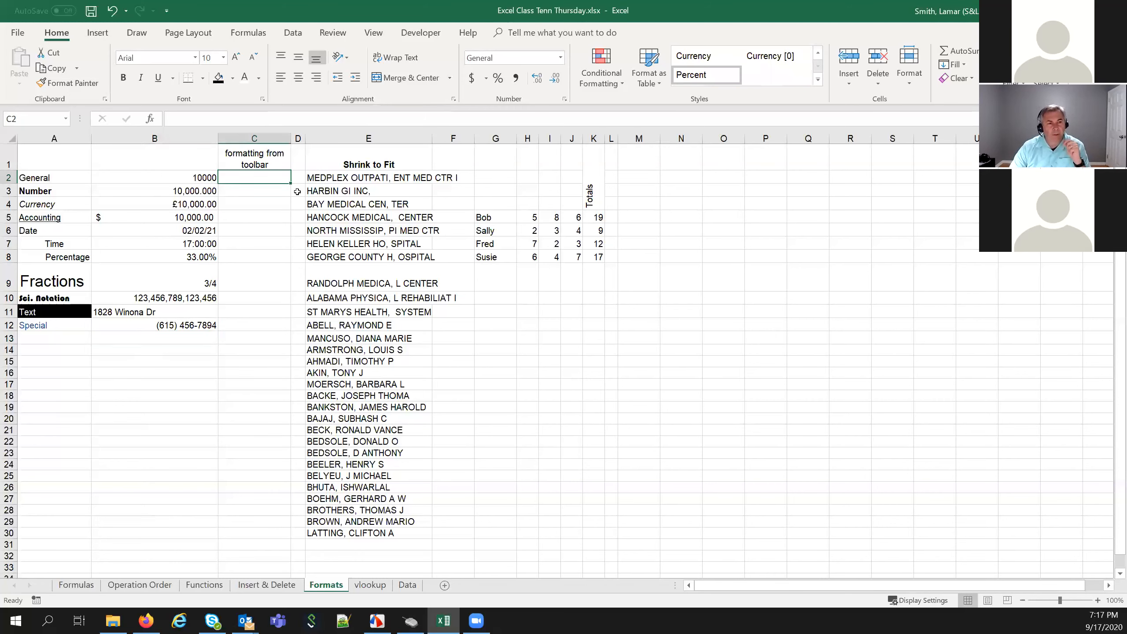
pyautogui.rightClick(275, 181)
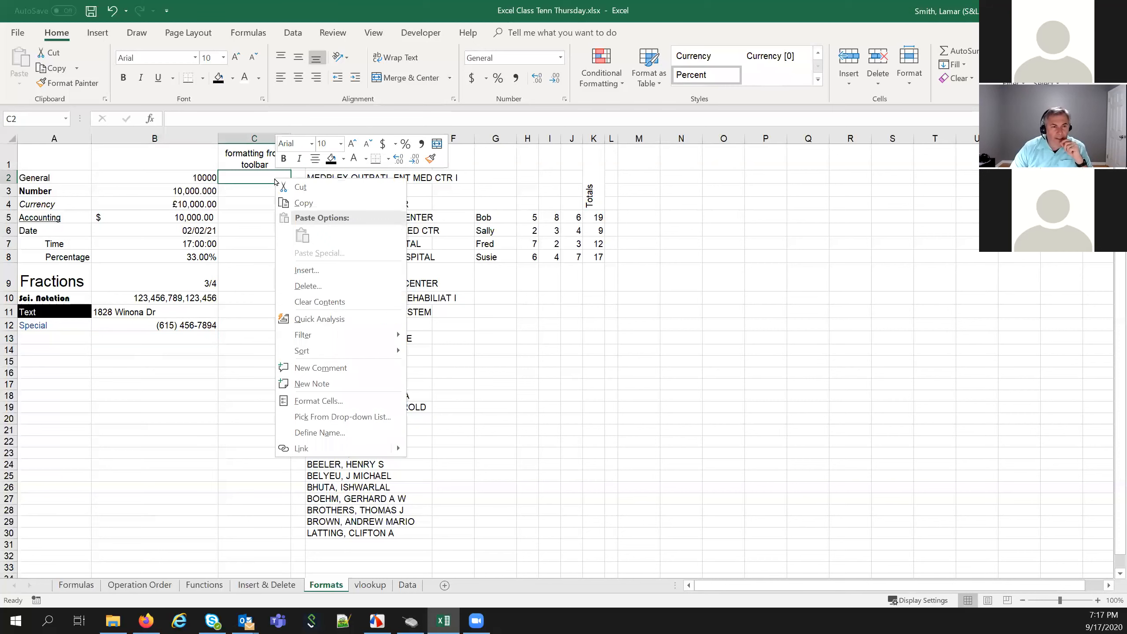
pyautogui.click(317, 400)
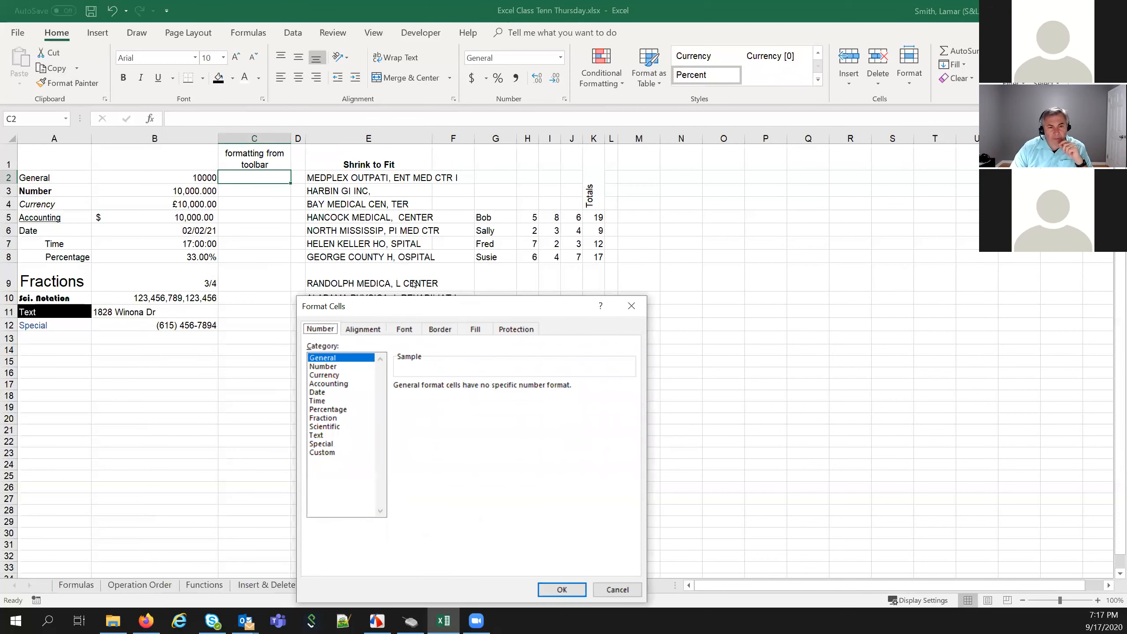
# Review C2's Alignment settings, keep horizontal alignment General, and confirm with OK
pyautogui.moveTo(362, 308); pyautogui.dragTo(568, 134)
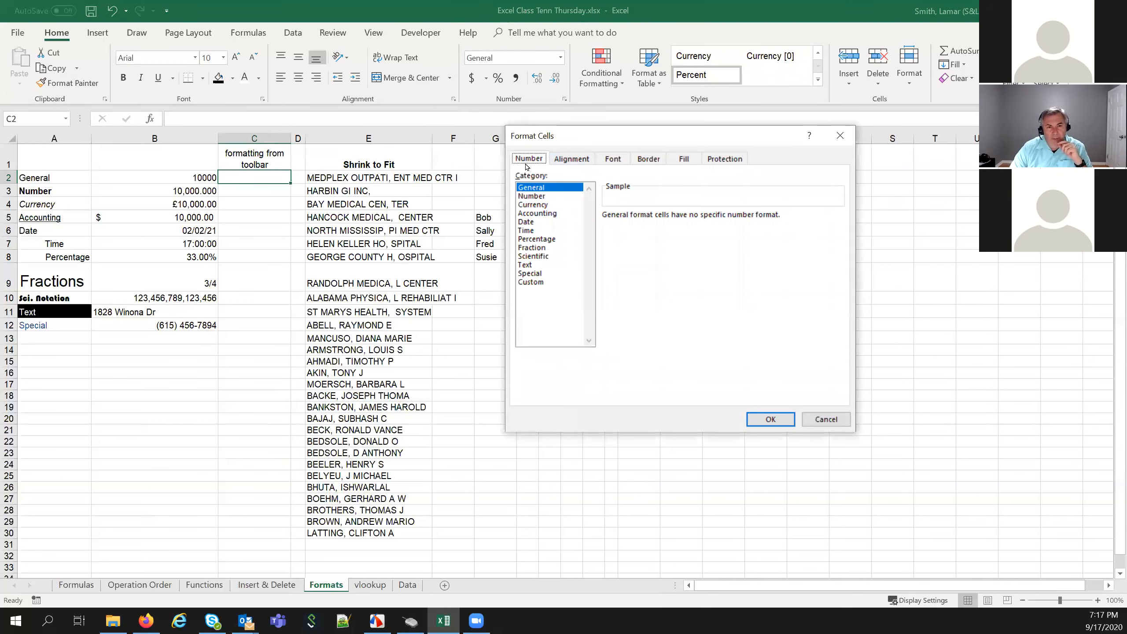
pyautogui.click(570, 159)
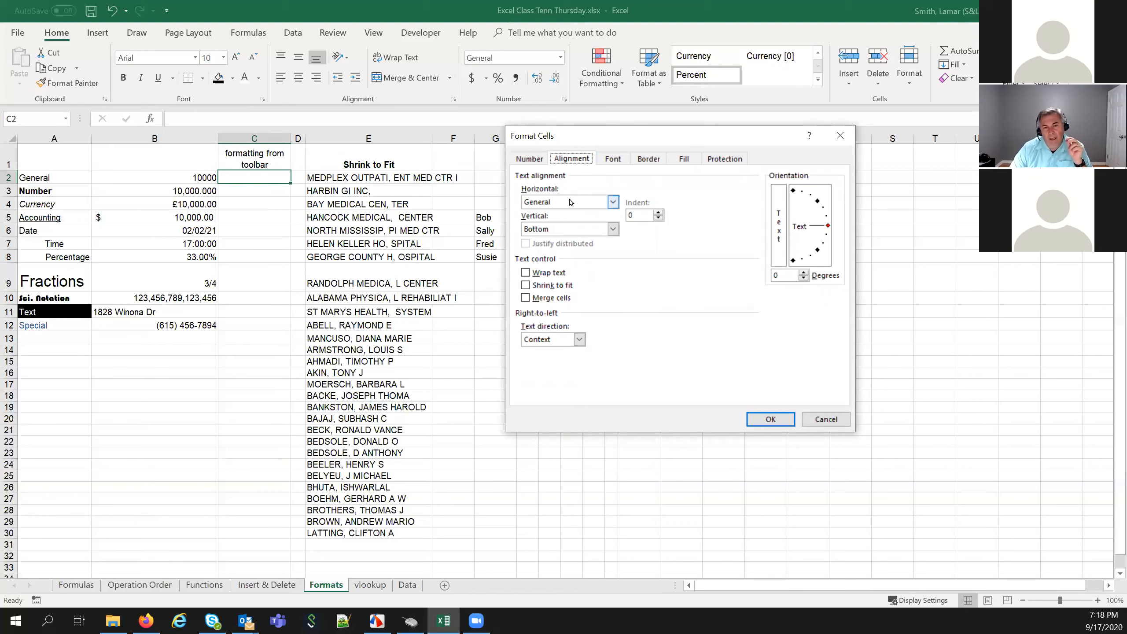
pyautogui.click(613, 202)
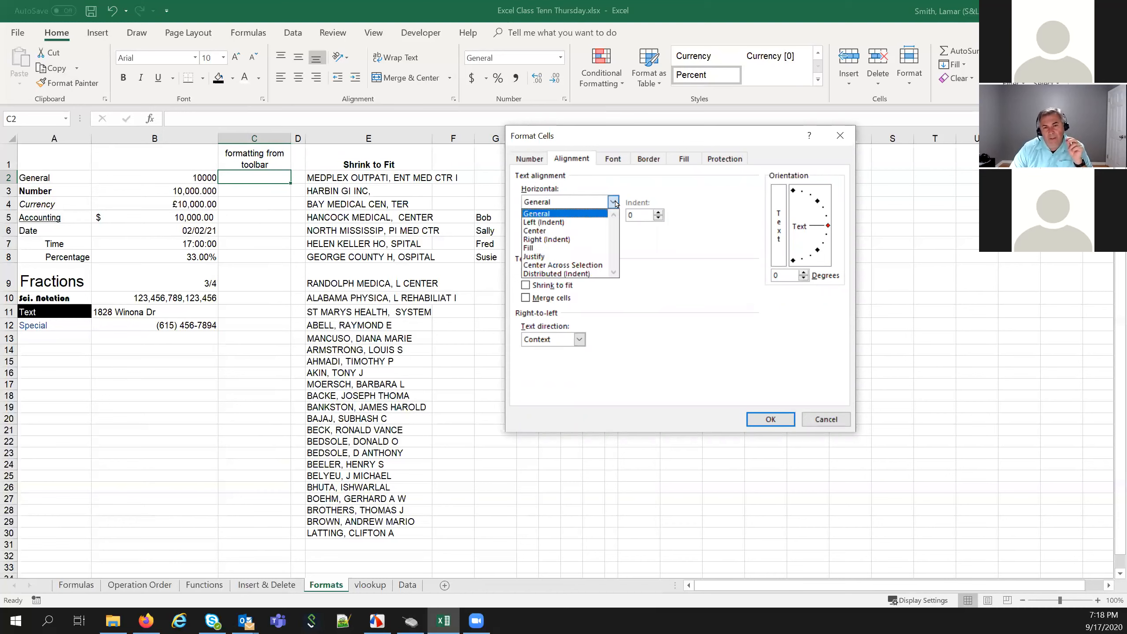
pyautogui.click(558, 206)
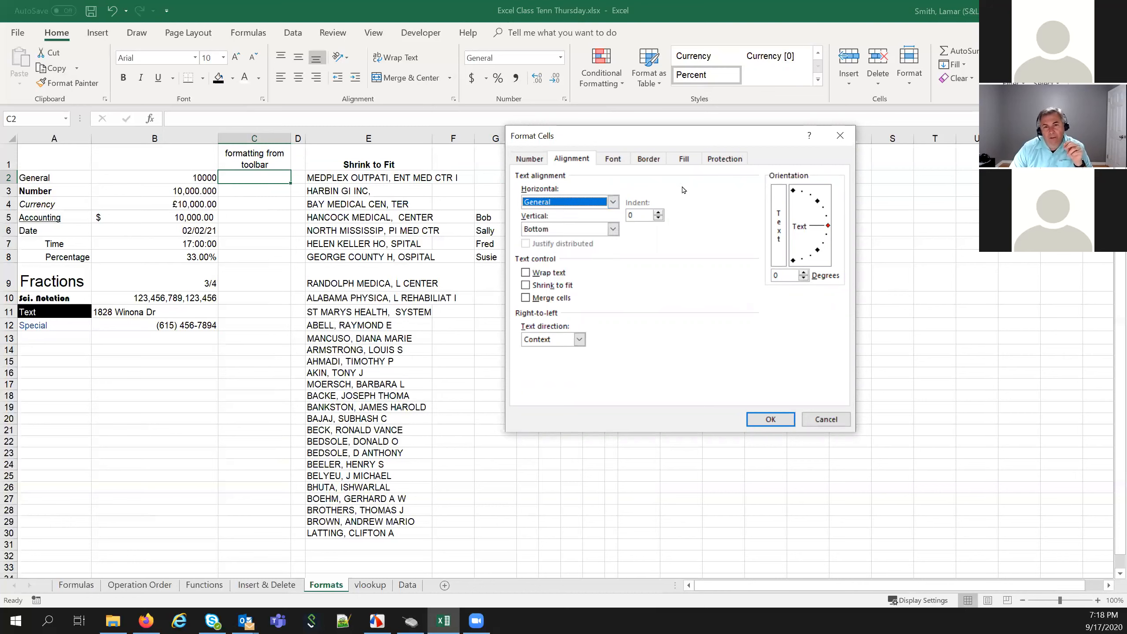
pyautogui.click(771, 419)
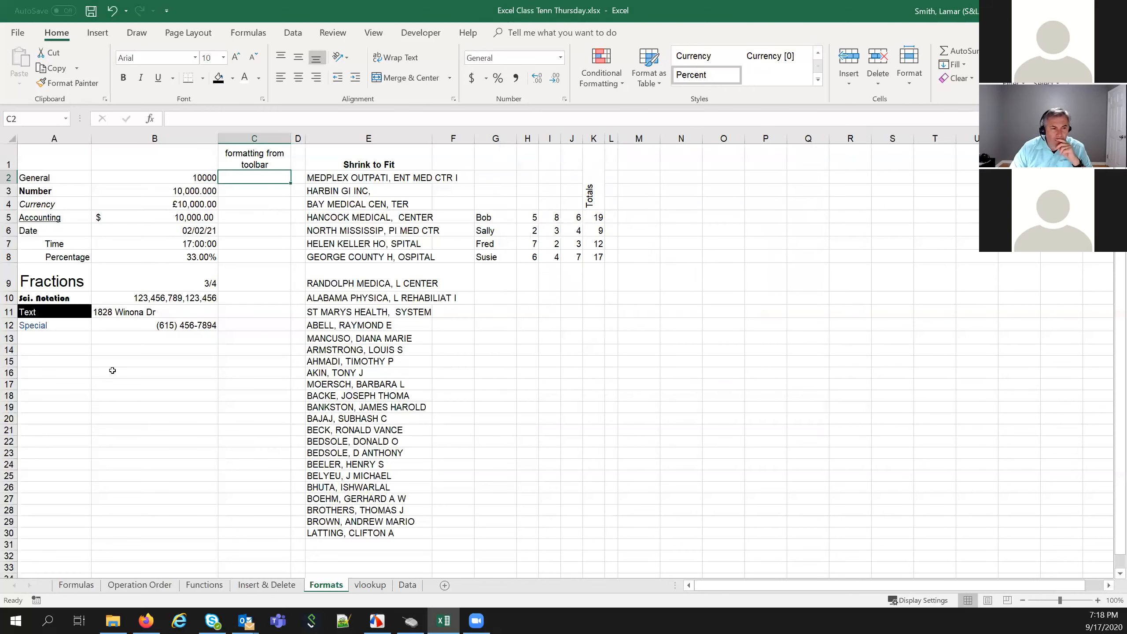
# Enter the Sales heading in B16
pyautogui.click(170, 371)
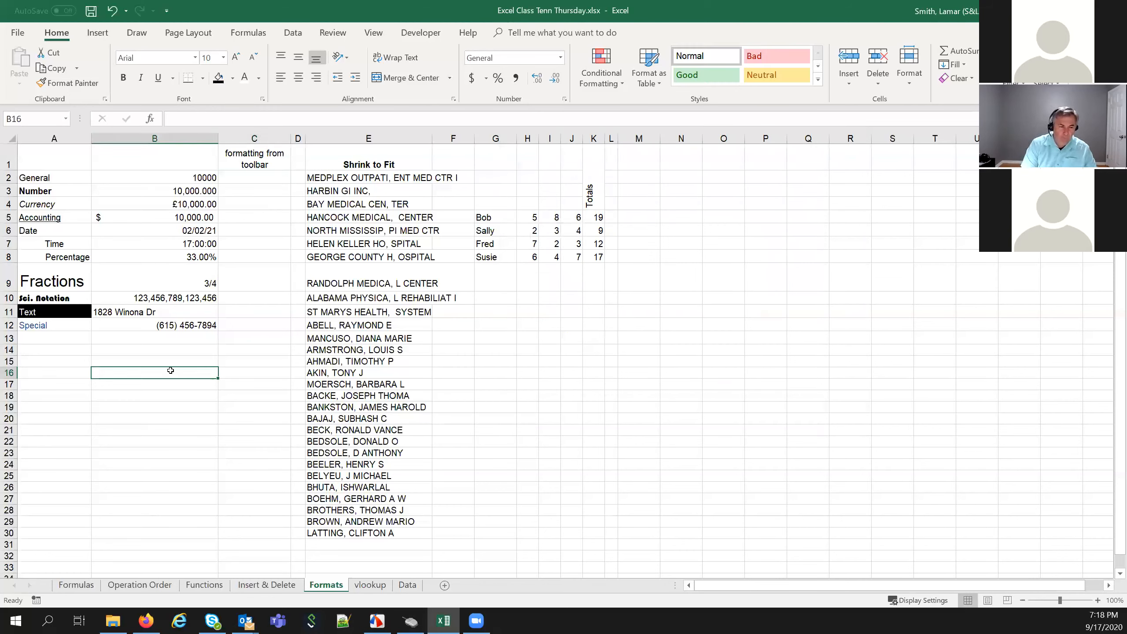
pyautogui.write('Sales')
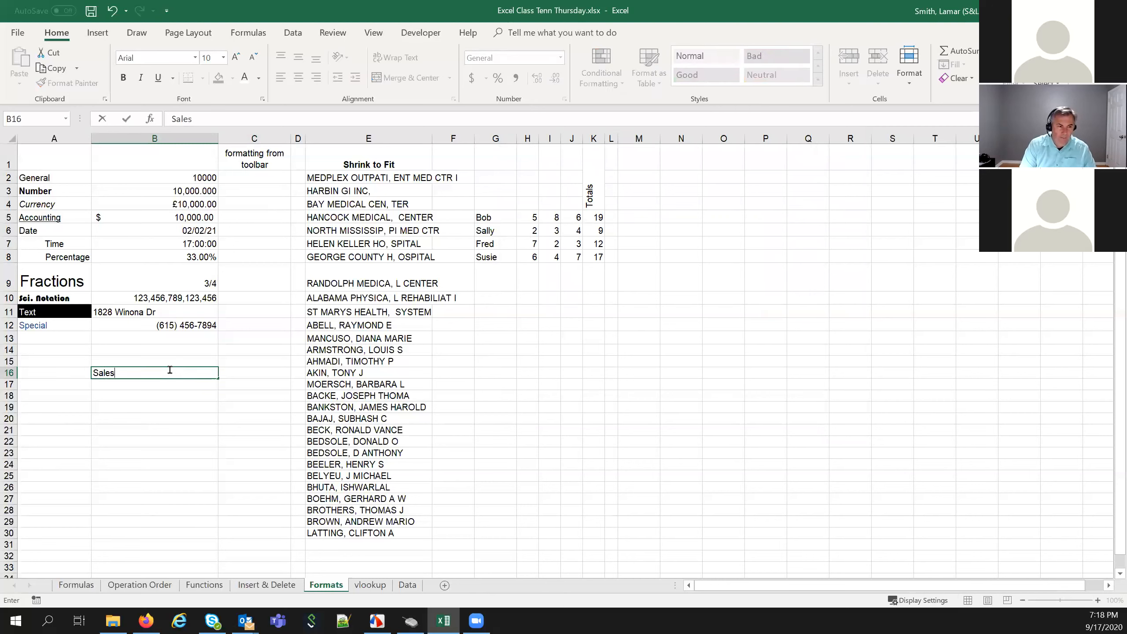
pyautogui.press('Return')
pyautogui.click(170, 371)
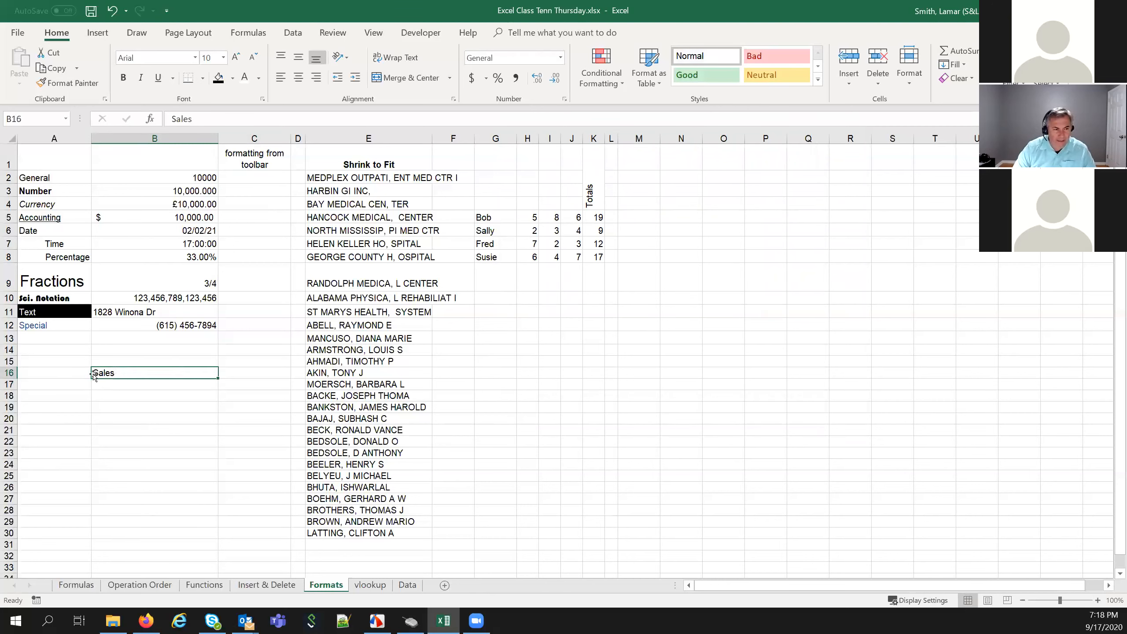
# Give B17:B19 Left (Indent) horizontal alignment with an indent of 2
pyautogui.click(108, 385)
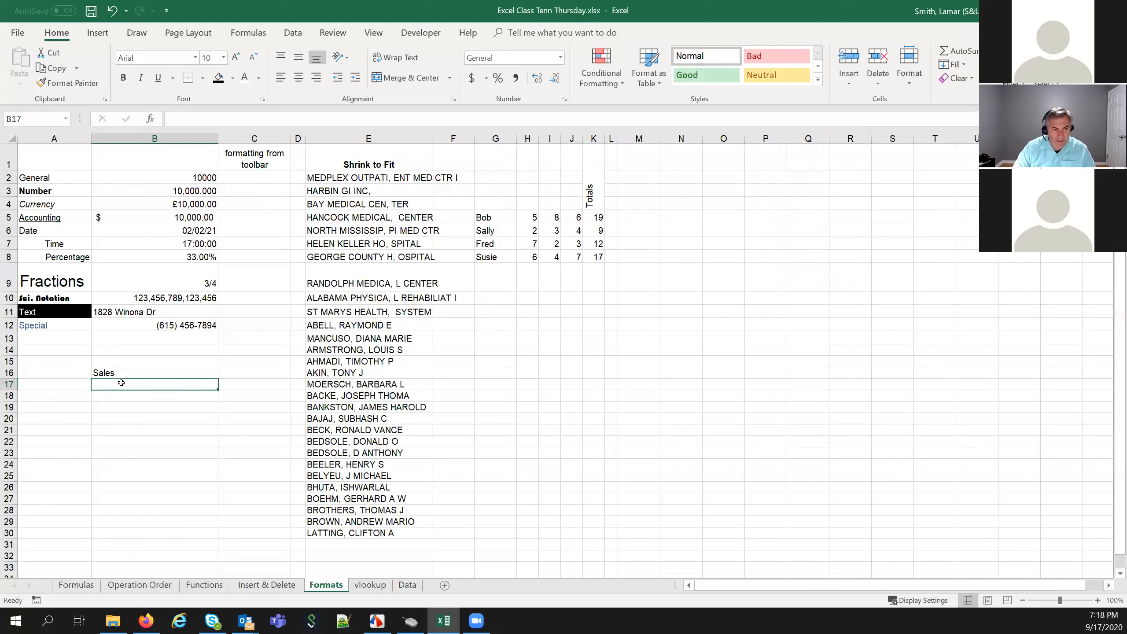
pyautogui.moveTo(119, 383); pyautogui.dragTo(119, 405)
pyautogui.rightClick(129, 389)
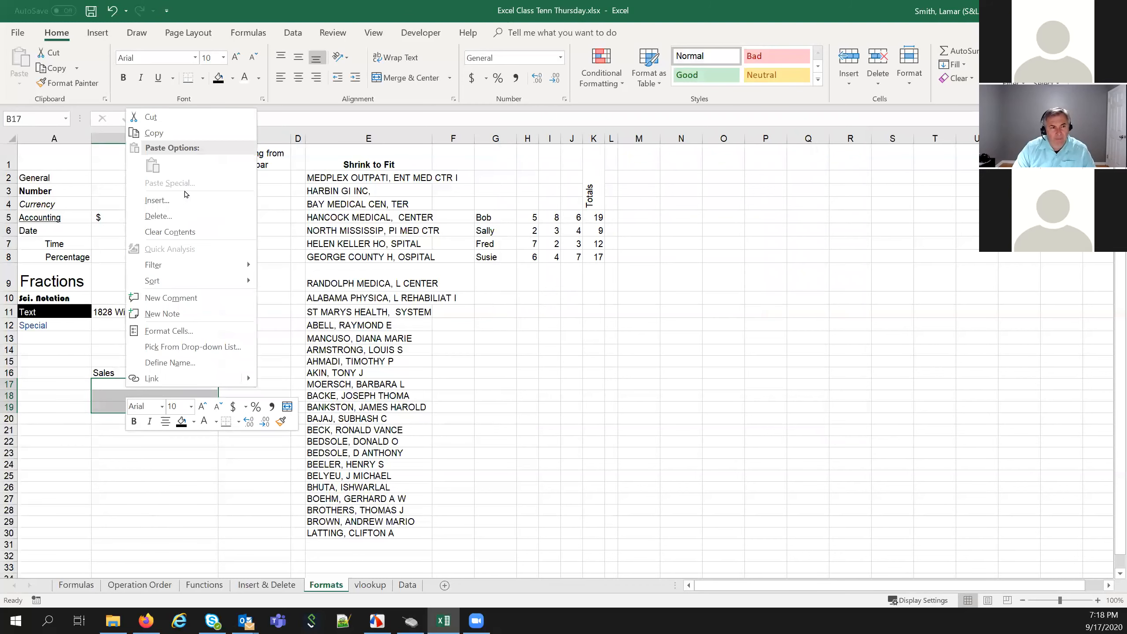
pyautogui.click(172, 329)
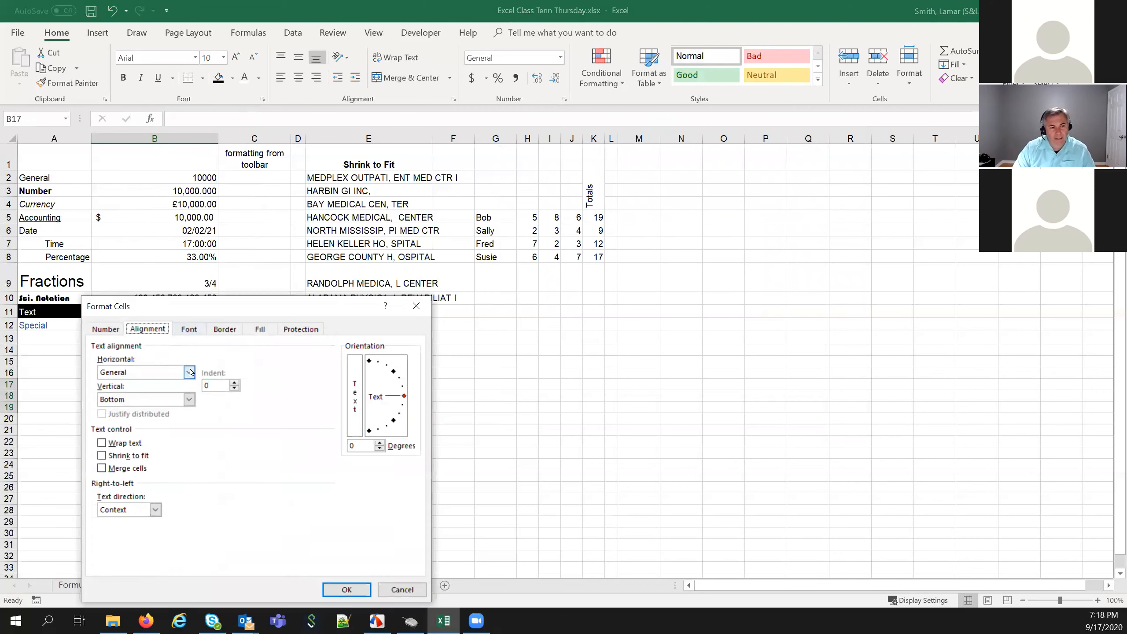
pyautogui.click(189, 372)
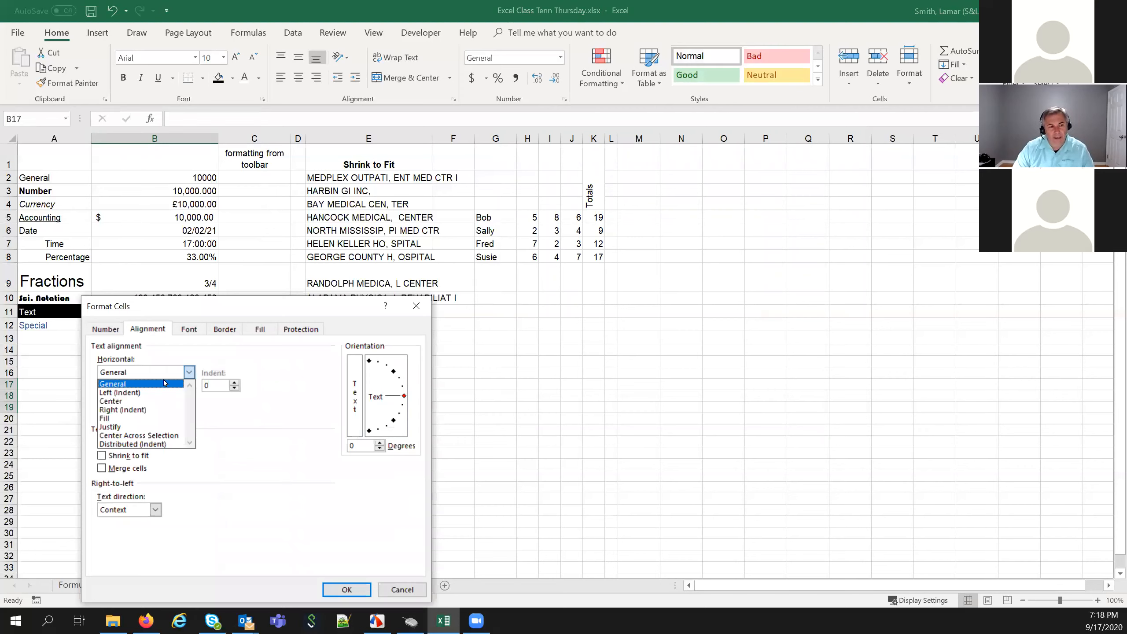
pyautogui.click(148, 392)
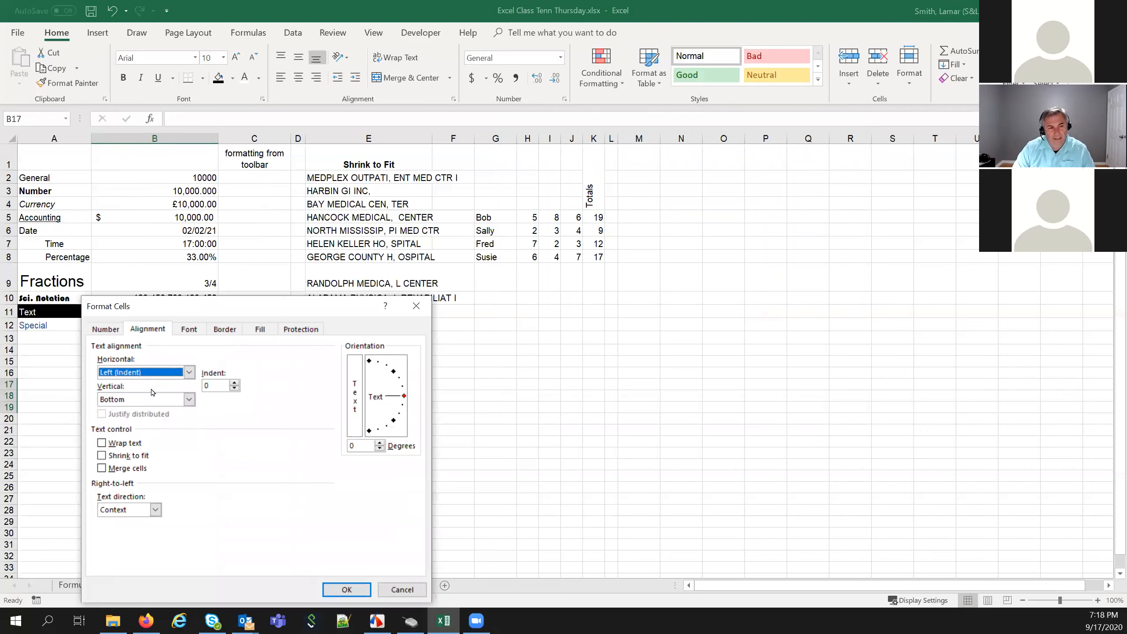
pyautogui.click(233, 383)
pyautogui.click(233, 382)
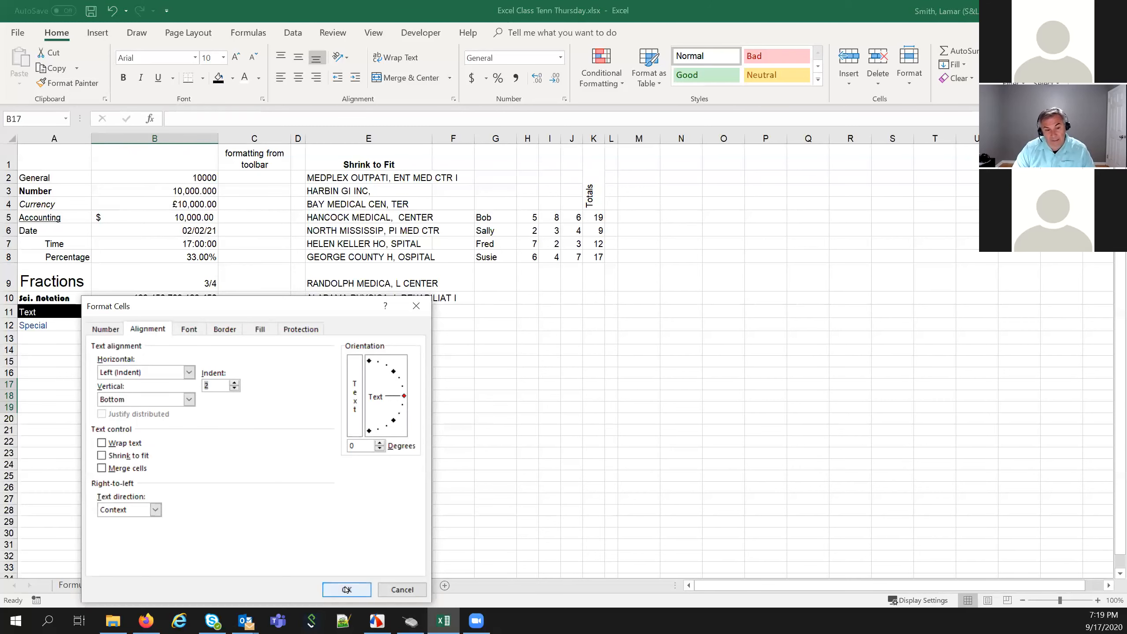
pyautogui.press('Return')
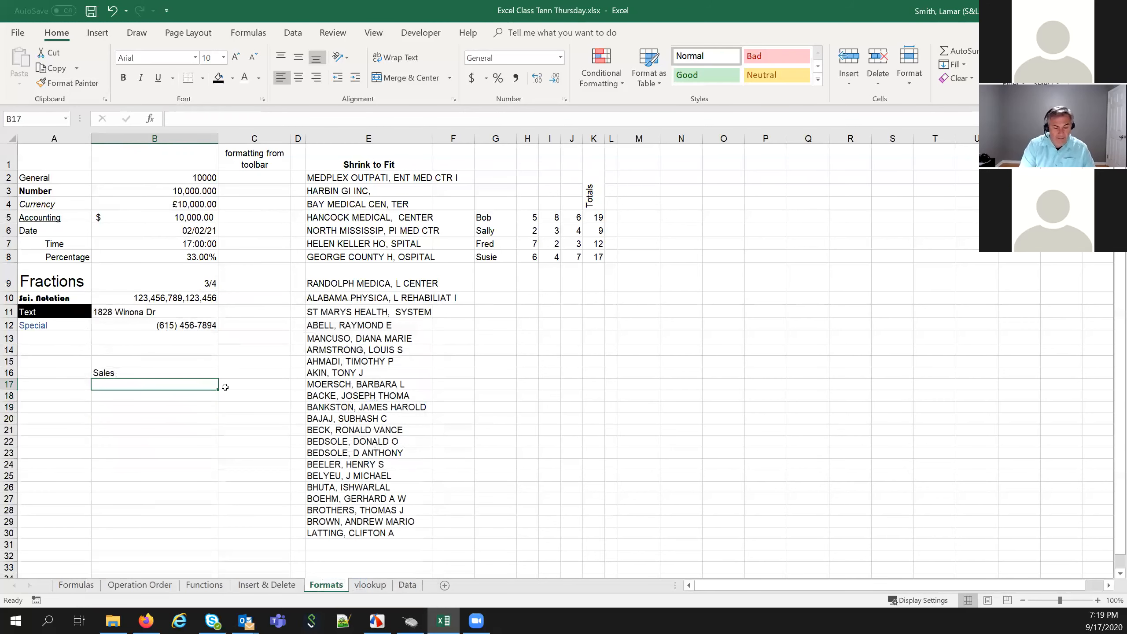
# List Tomato, Apple and Peaches in B17 through B19
pyautogui.write('Tomato')
pyautogui.press('Return')
pyautogui.write('Apple')
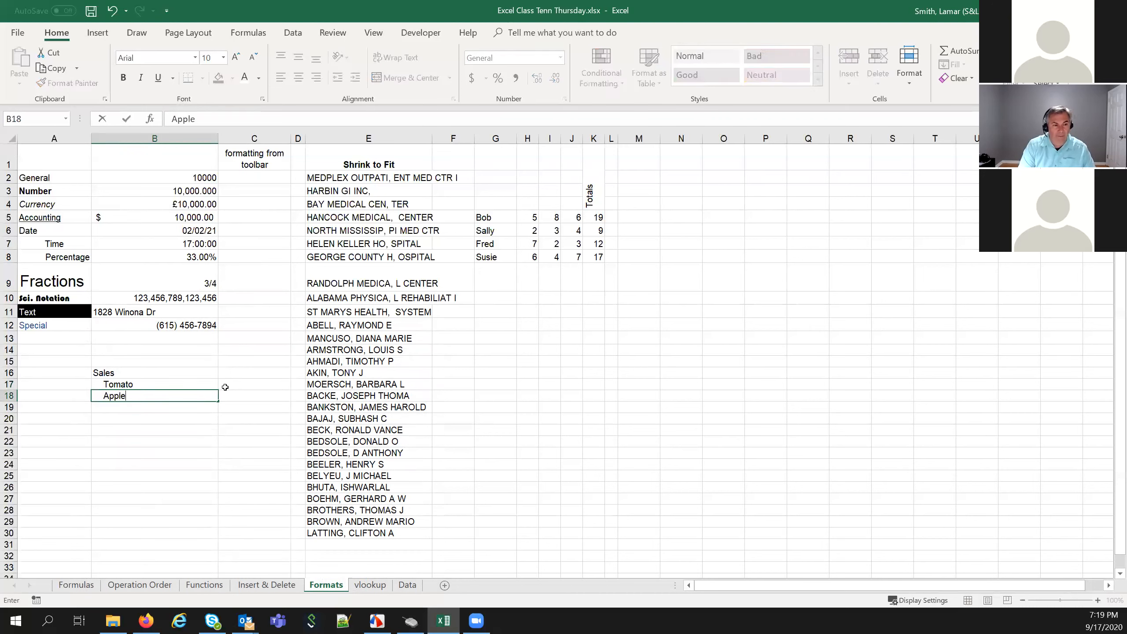
pyautogui.press('Return')
pyautogui.write('P')
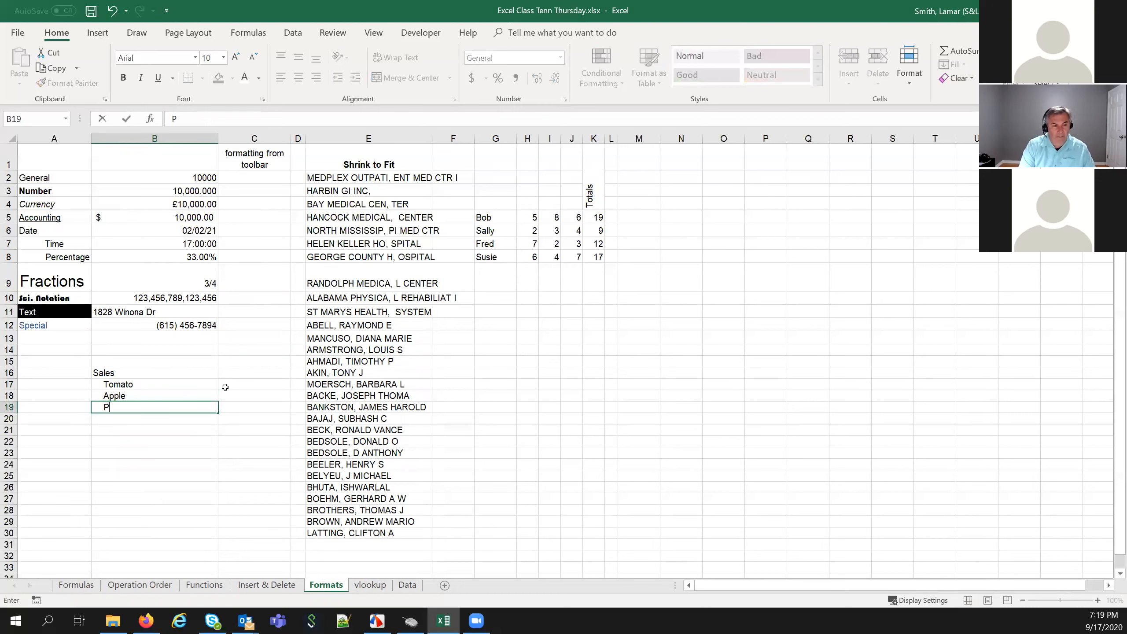
pyautogui.write('eachess')
pyautogui.press('Return')
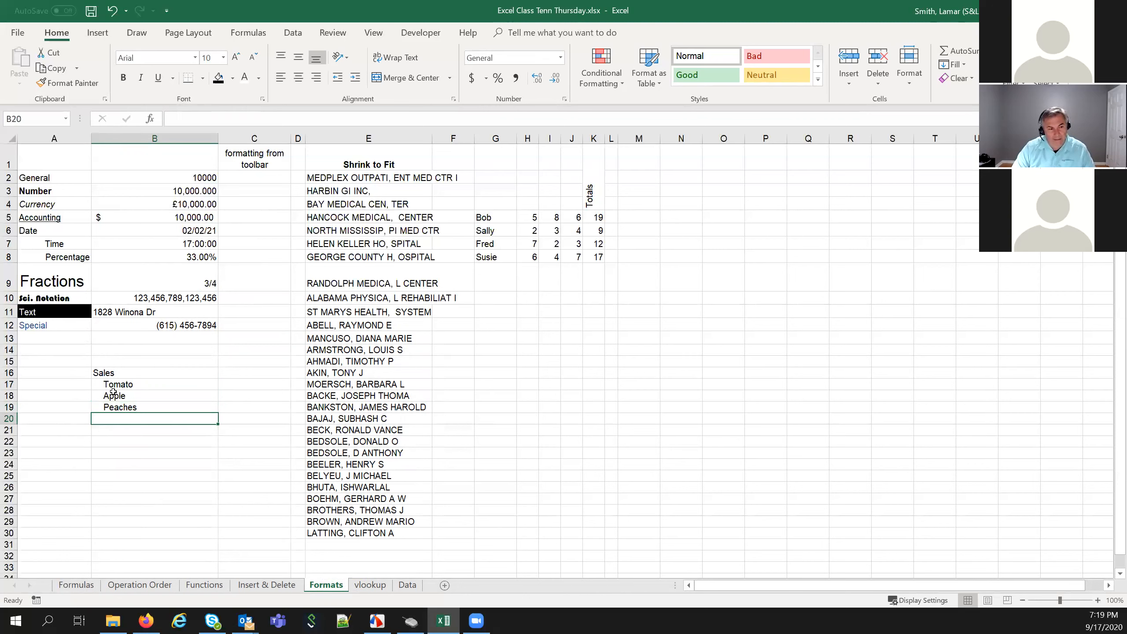
pyautogui.click(127, 372)
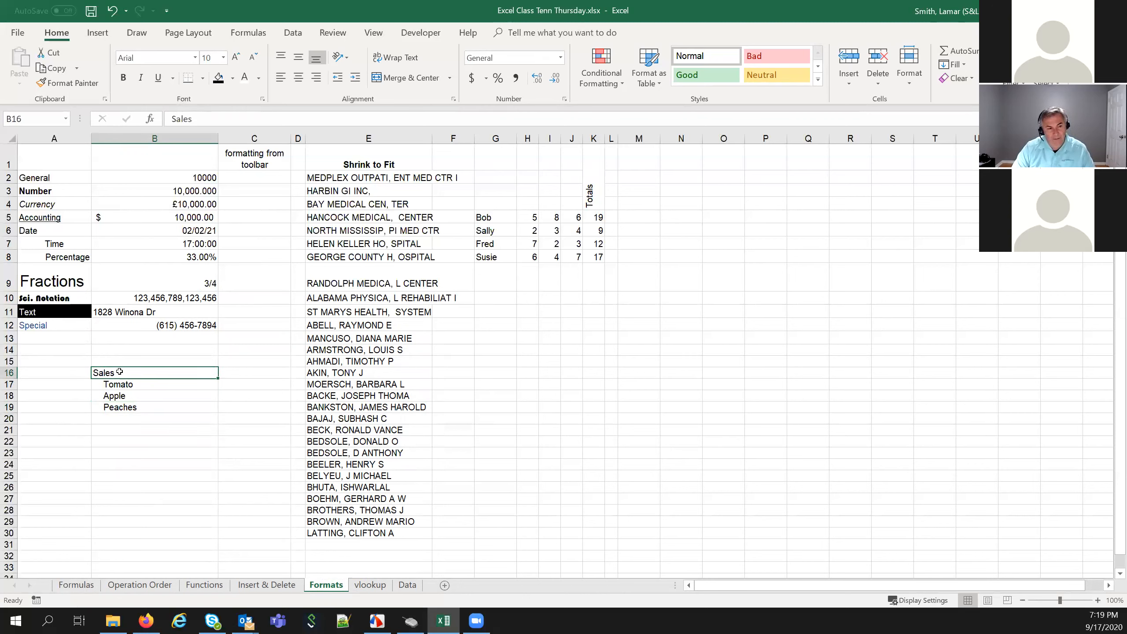
# Set B16's horizontal alignment to Fill so Sales repeats across the cell
pyautogui.moveTo(132, 384); pyautogui.dragTo(136, 415)
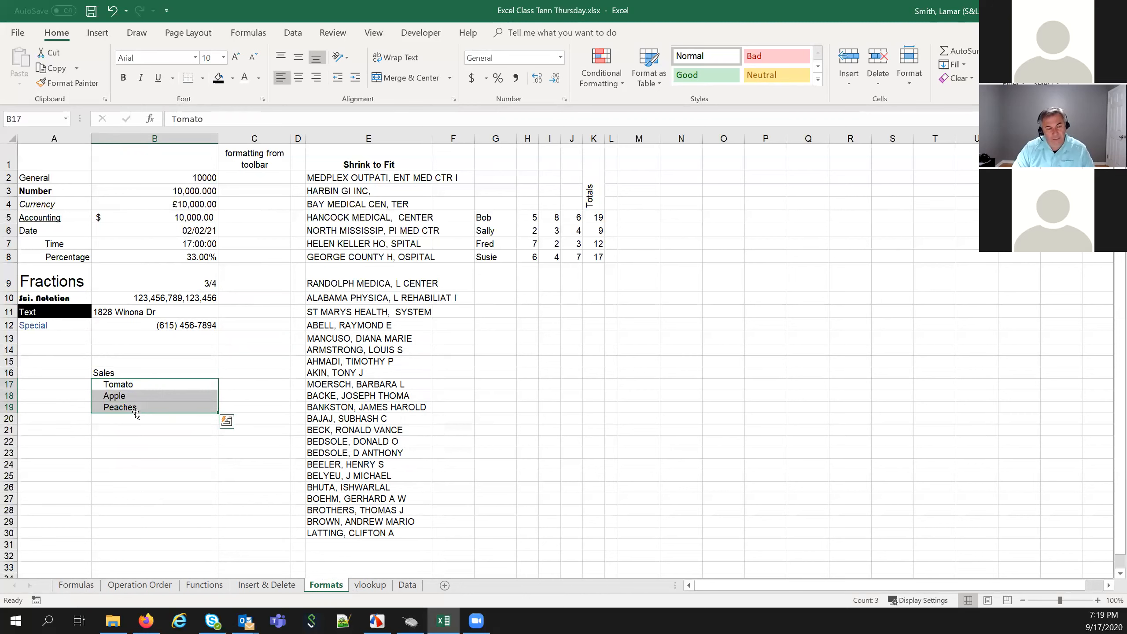
pyautogui.click(140, 382)
pyautogui.click(136, 374)
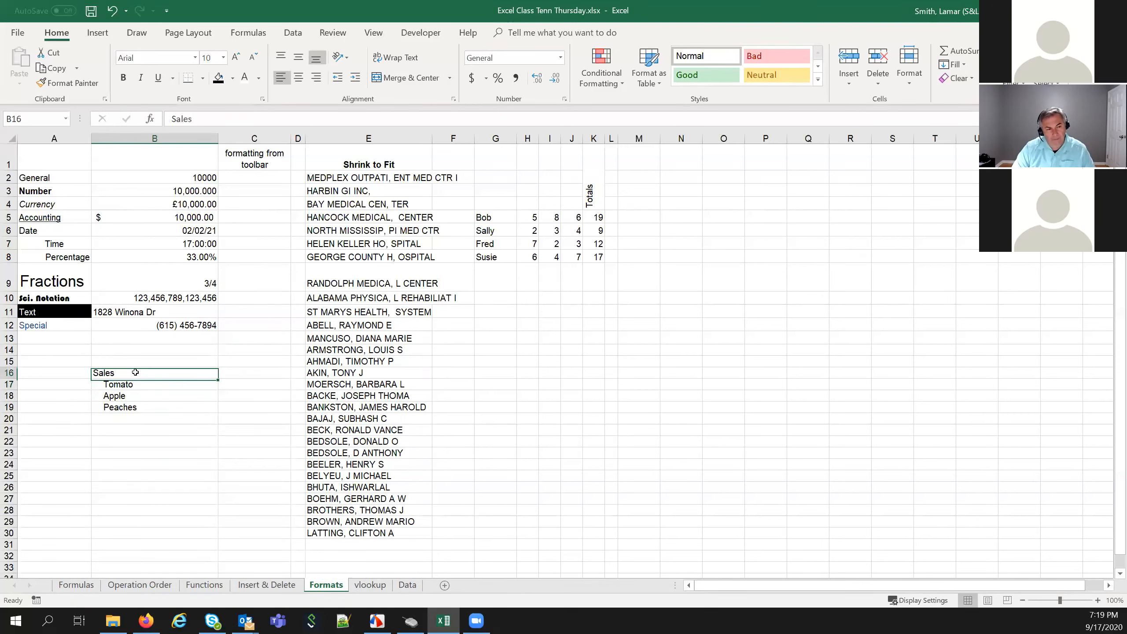
pyautogui.rightClick(136, 374)
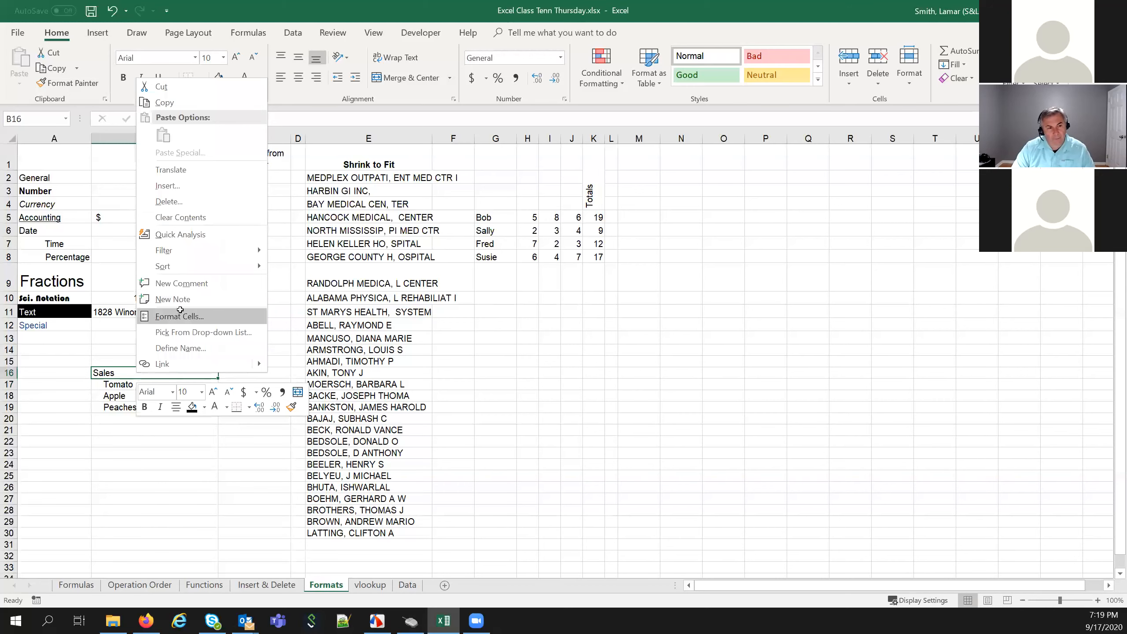
pyautogui.click(180, 316)
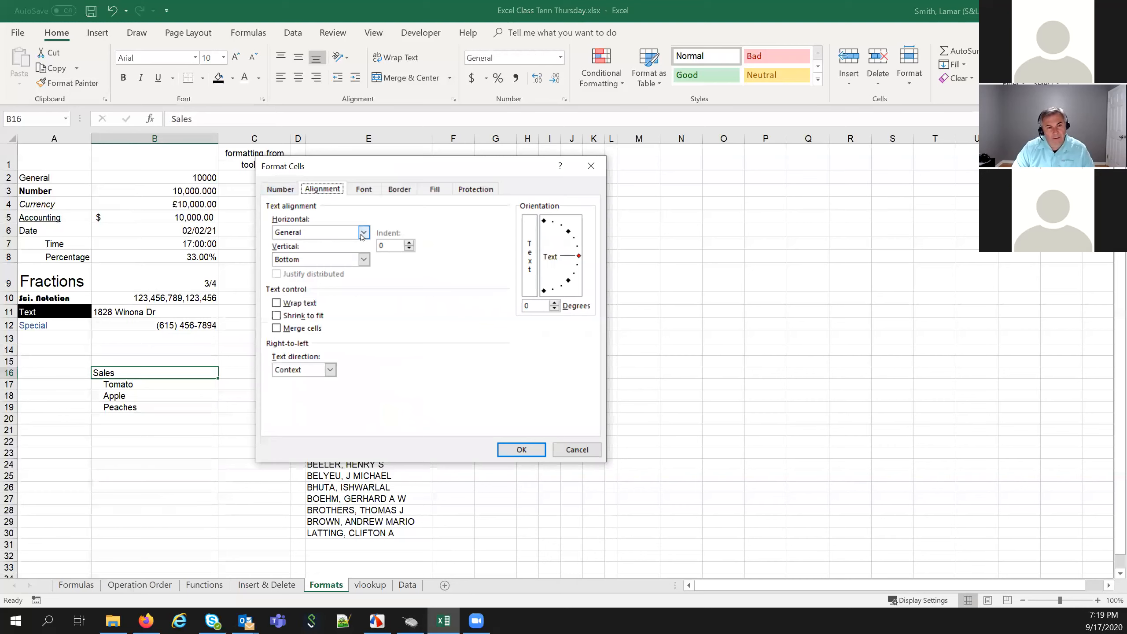
pyautogui.click(363, 233)
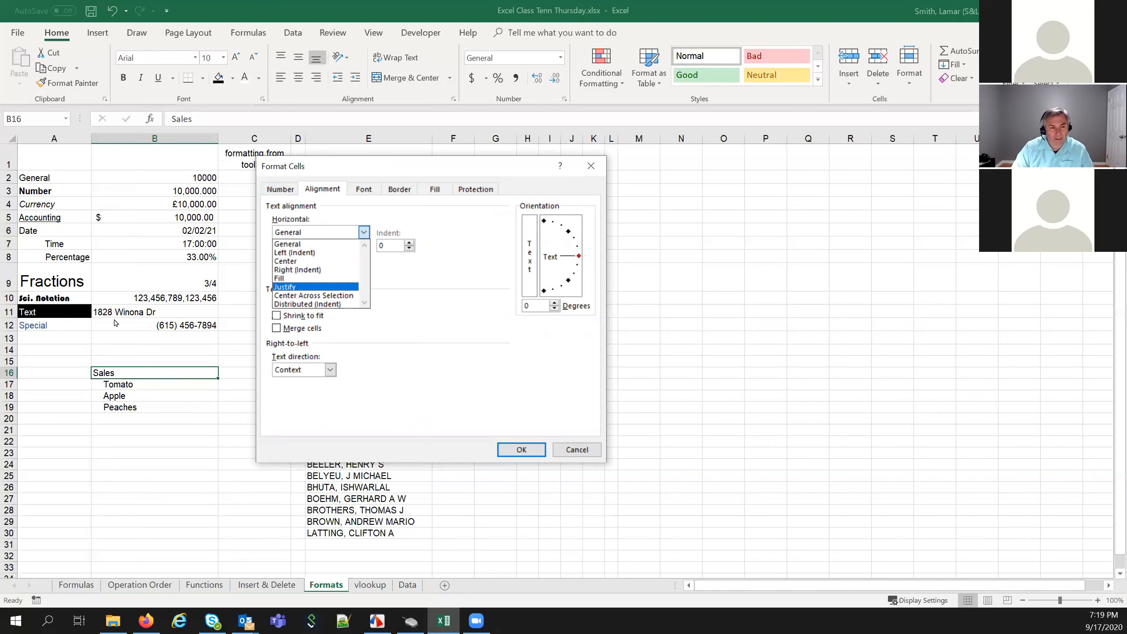
pyautogui.click(290, 279)
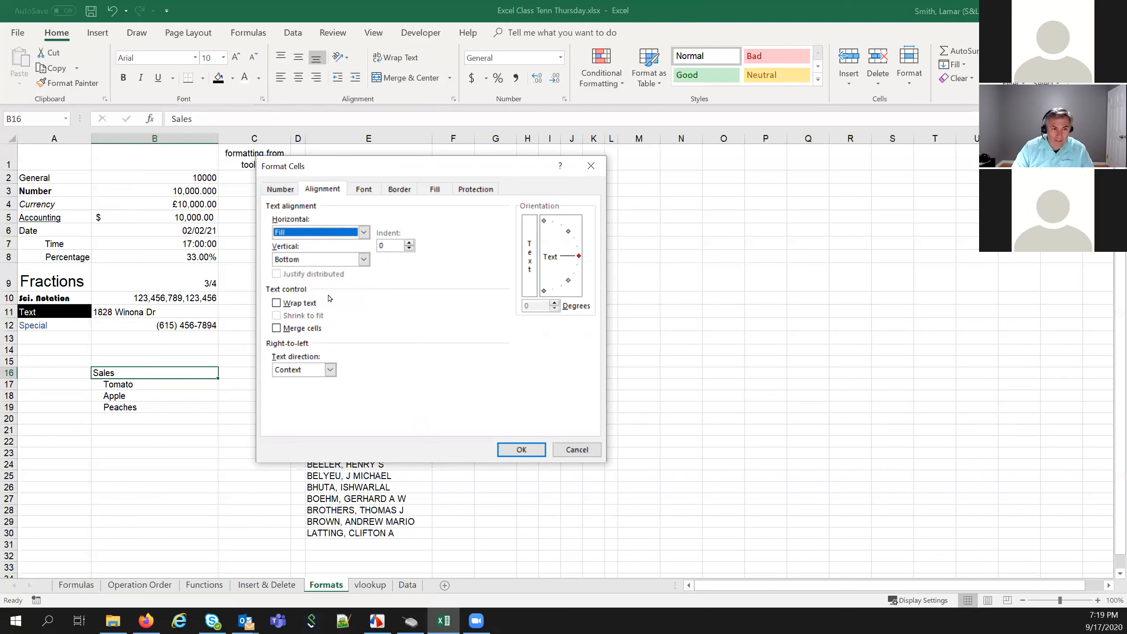
pyautogui.click(522, 449)
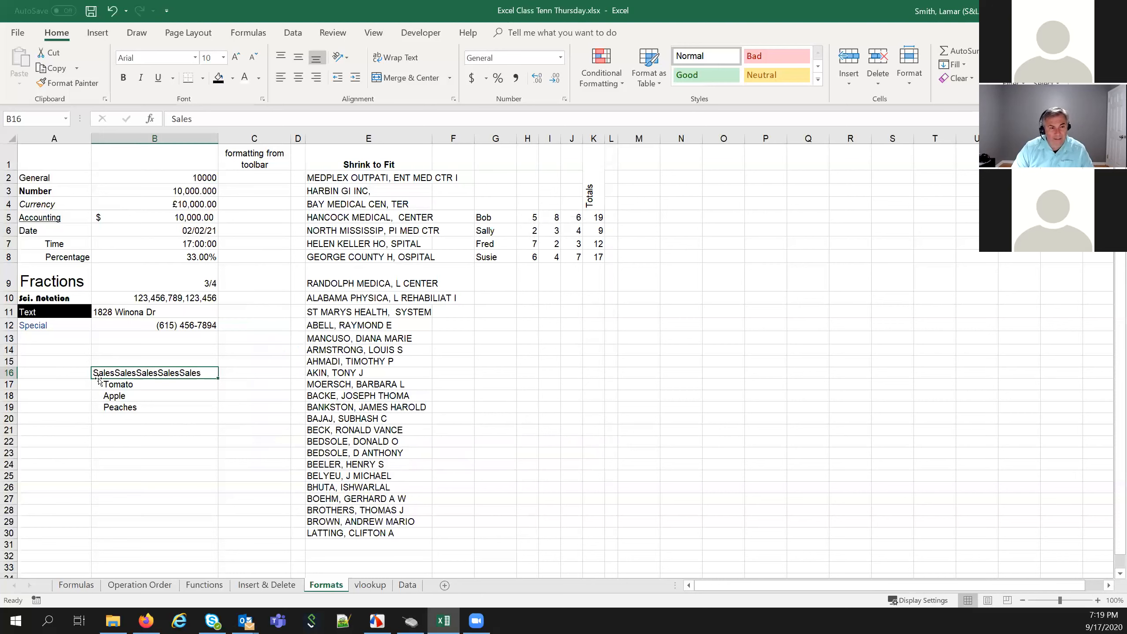
pyautogui.rightClick(190, 373)
# Review B16's horizontal alignment options and cancel without changes
pyautogui.click(226, 320)
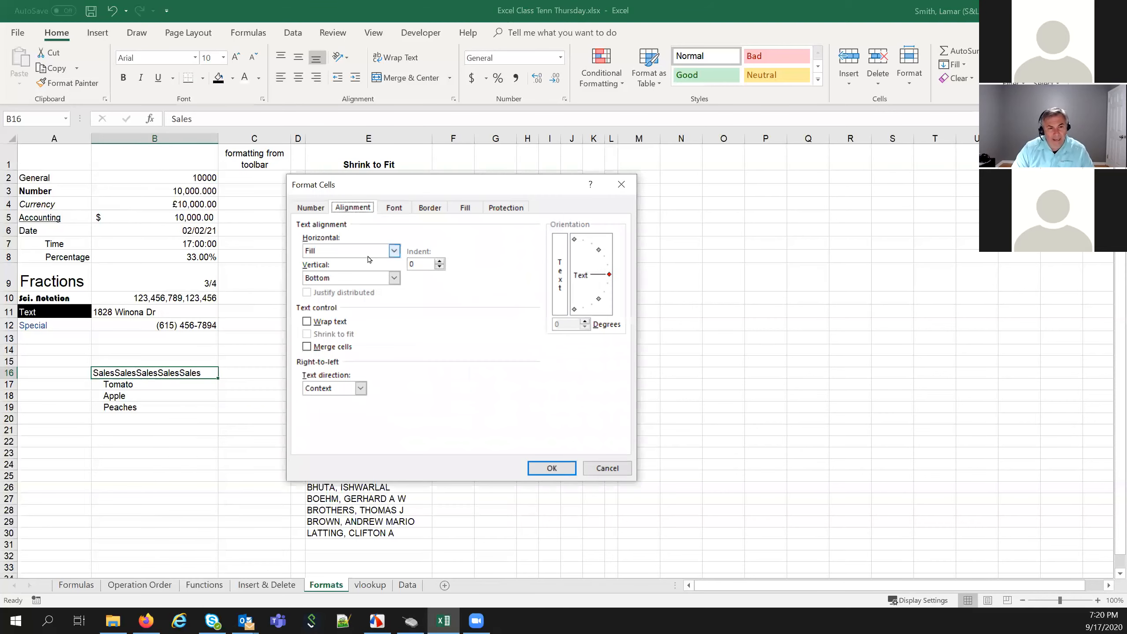
pyautogui.click(395, 251)
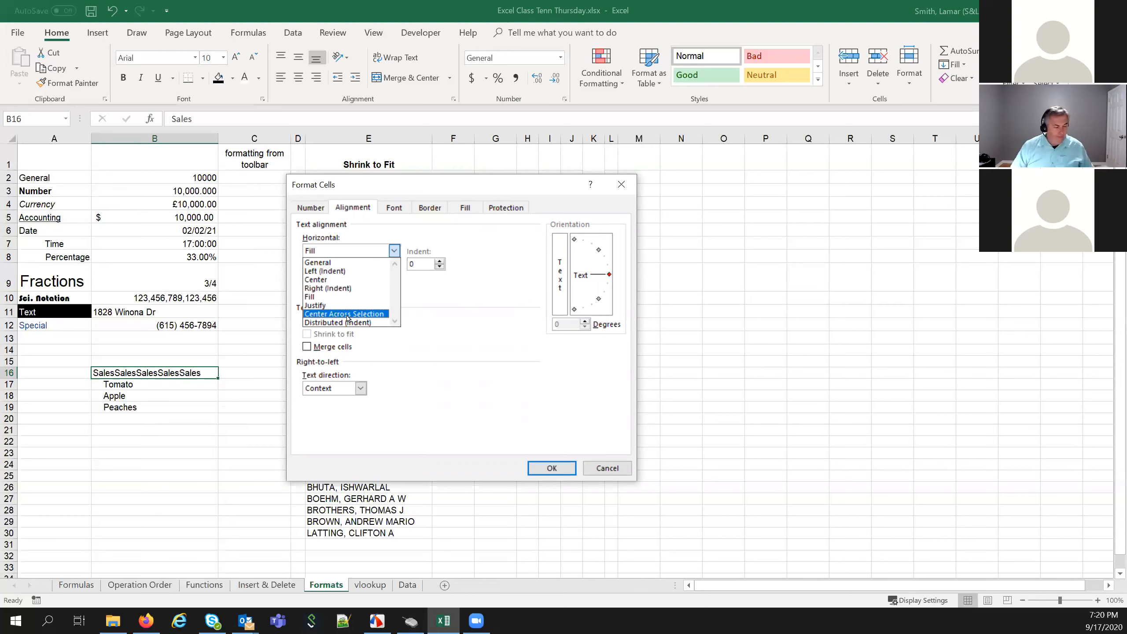
pyautogui.click(606, 468)
pyautogui.click(606, 468)
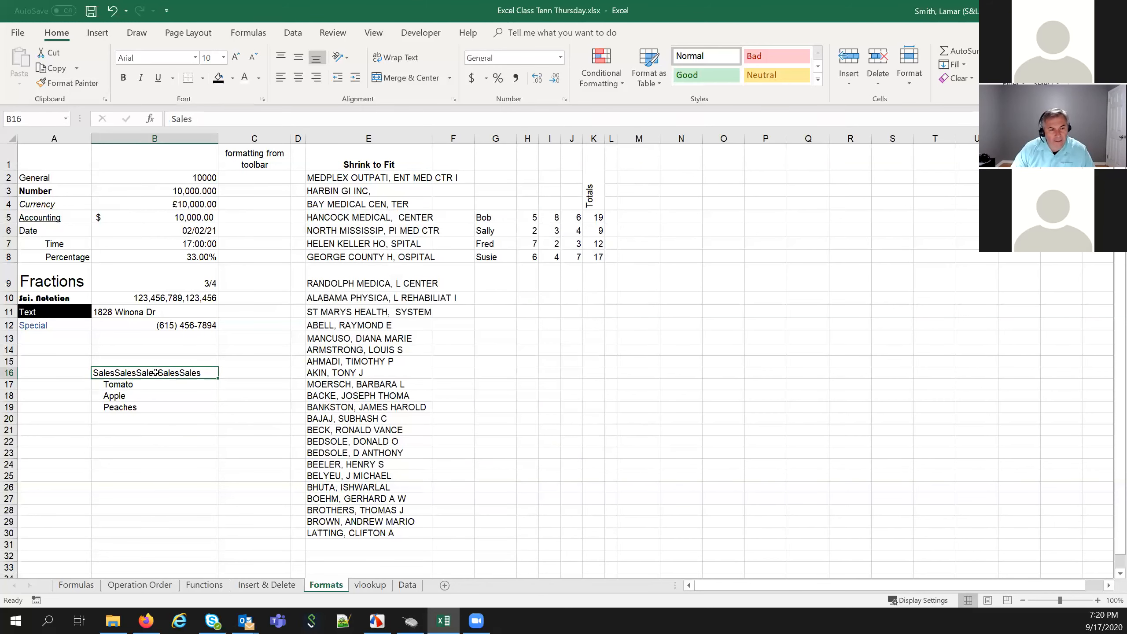
# Delete the contents of B16:B19
pyautogui.moveTo(156, 380); pyautogui.dragTo(159, 413)
pyautogui.press('Delete')
pyautogui.click(160, 412)
pyautogui.click(196, 431)
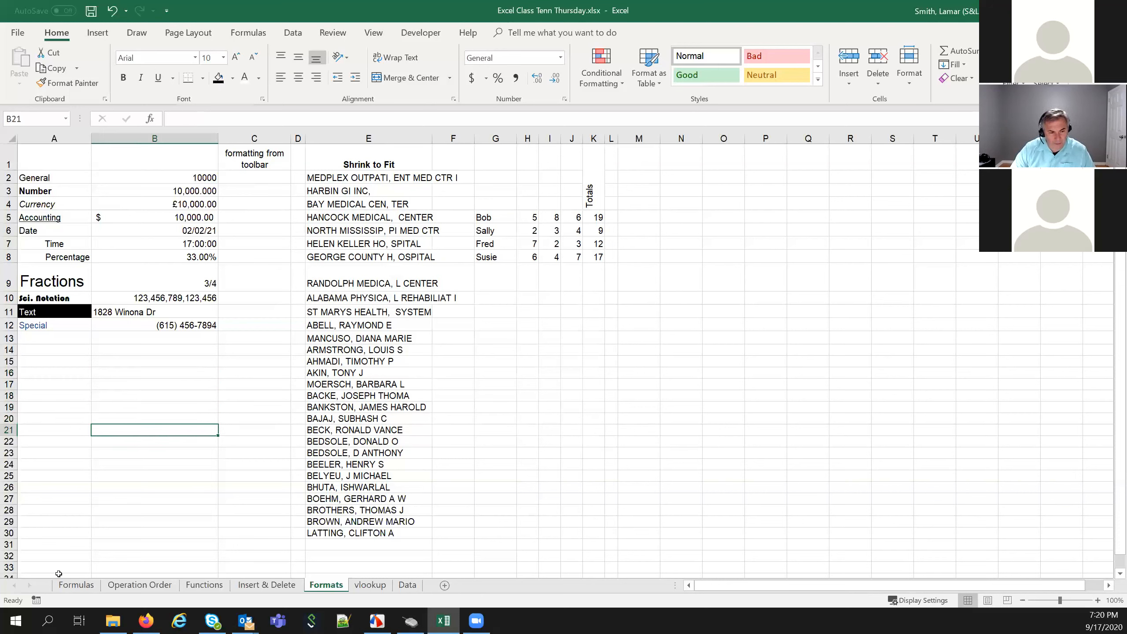
# Switch to the Functions sheet and select cell K6
pyautogui.click(195, 585)
pyautogui.moveTo(164, 158); pyautogui.dragTo(564, 155)
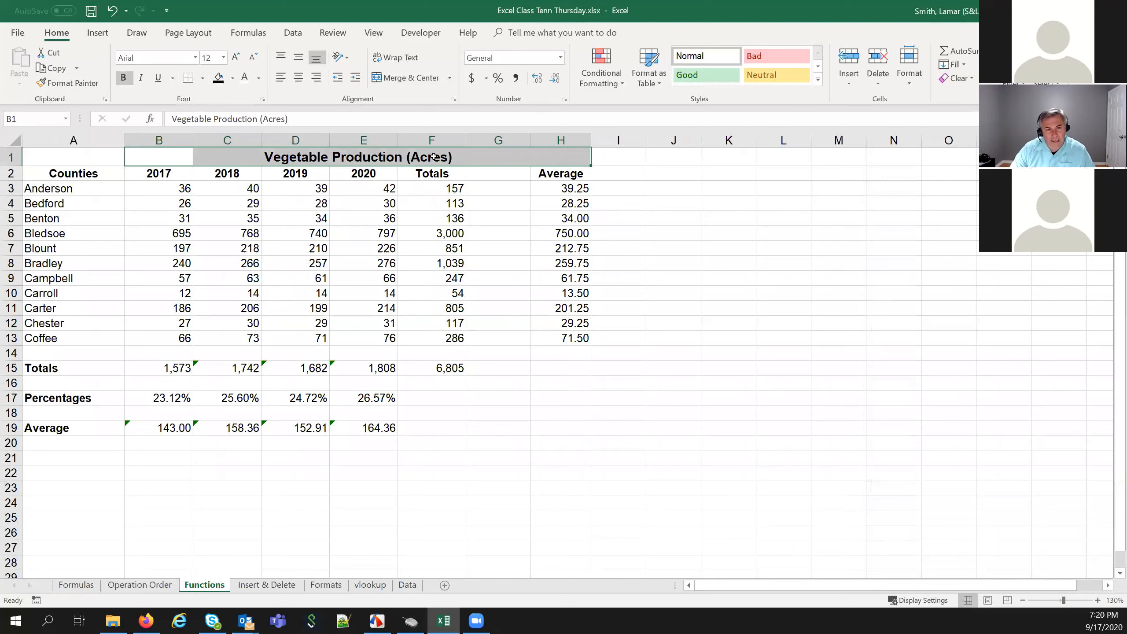
pyautogui.click(148, 155)
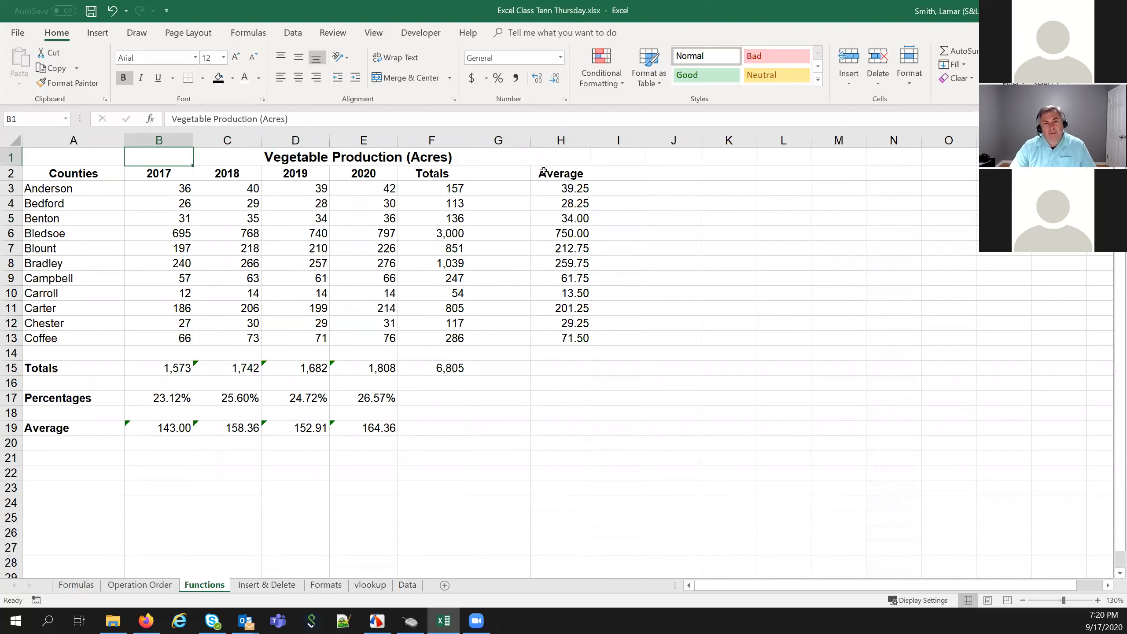
pyautogui.click(706, 234)
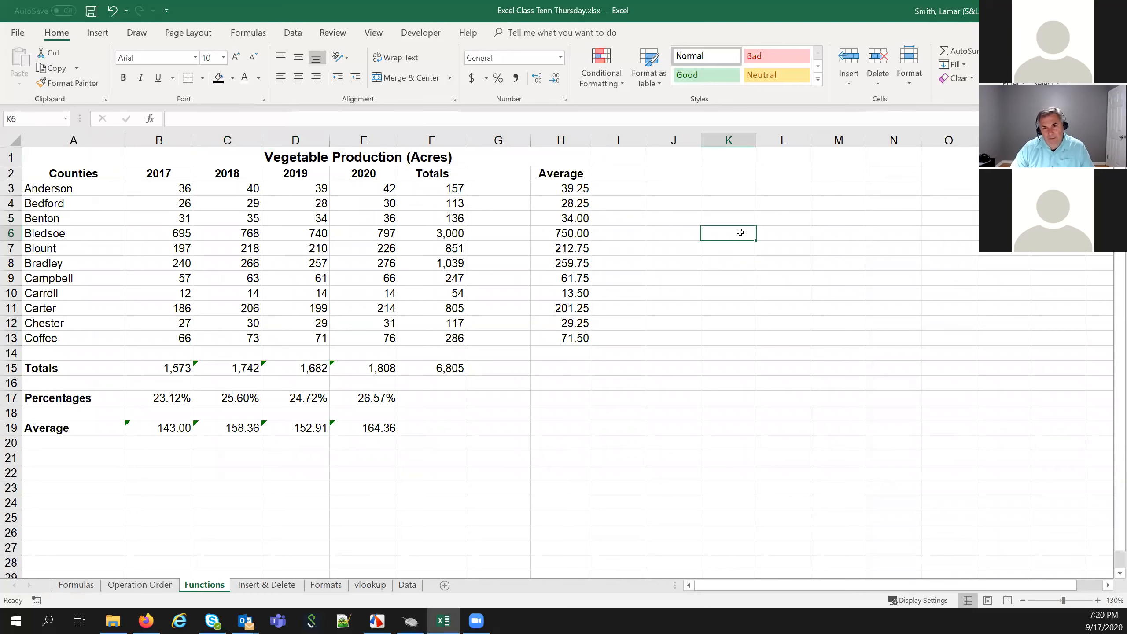
pyautogui.moveTo(740, 232); pyautogui.dragTo(776, 233)
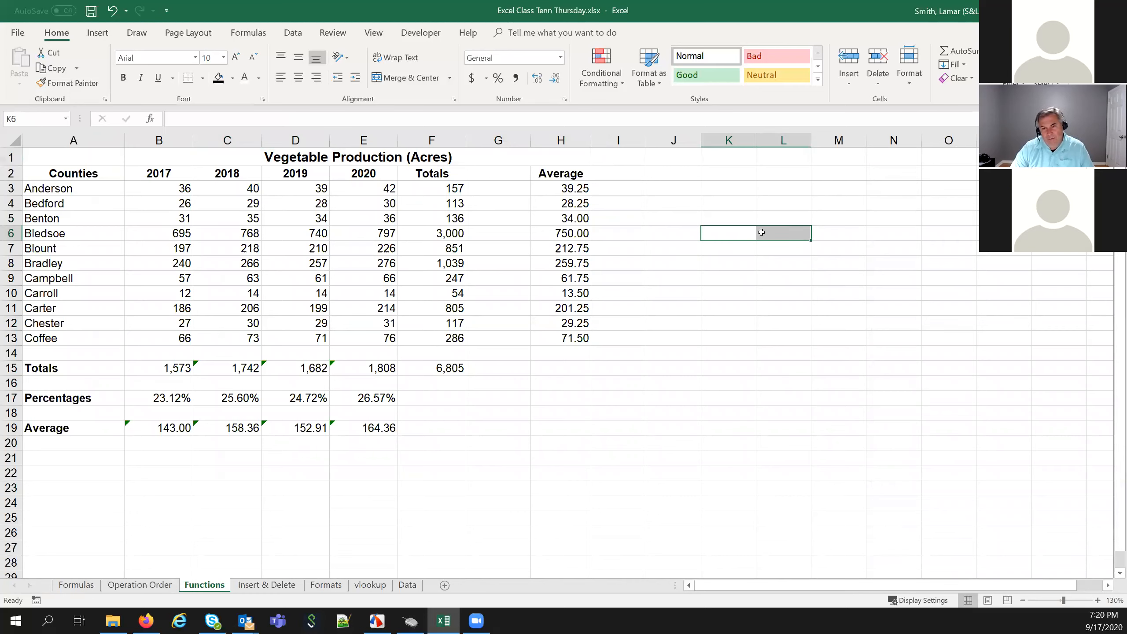
pyautogui.click(742, 235)
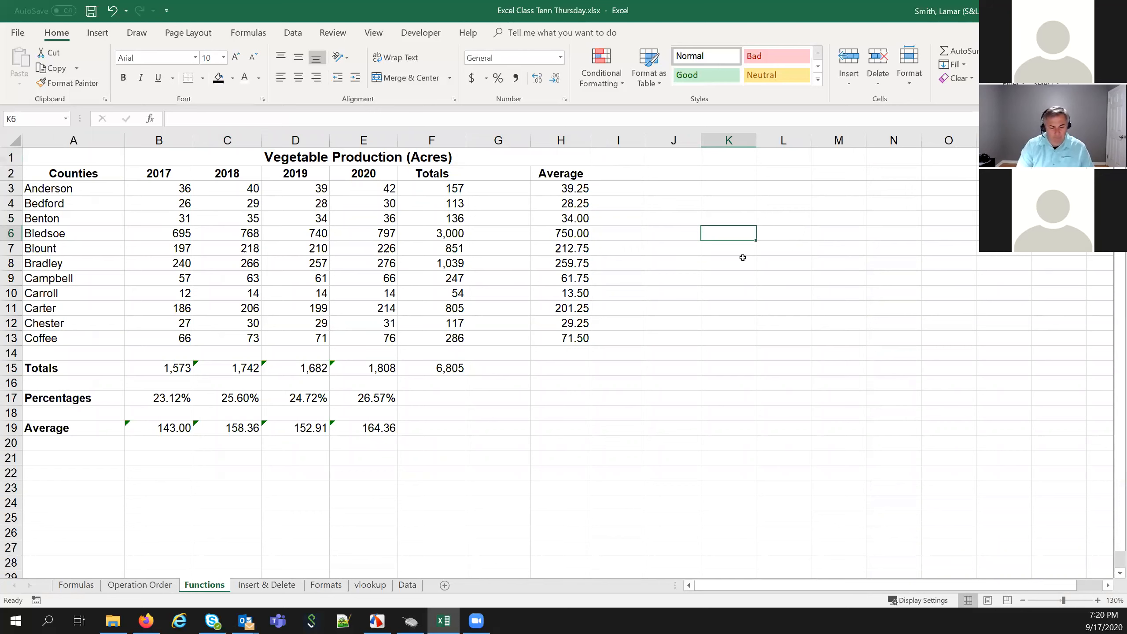
# Enter a person's full name in K6 and adjust column K's width
pyautogui.press('Return')
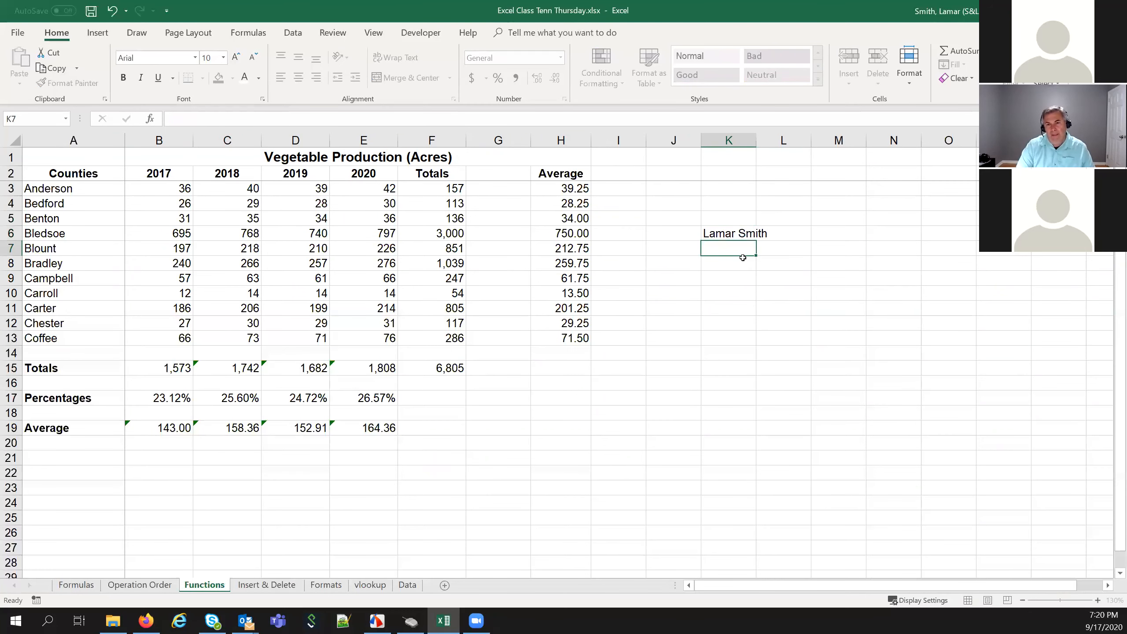
pyautogui.click(738, 236)
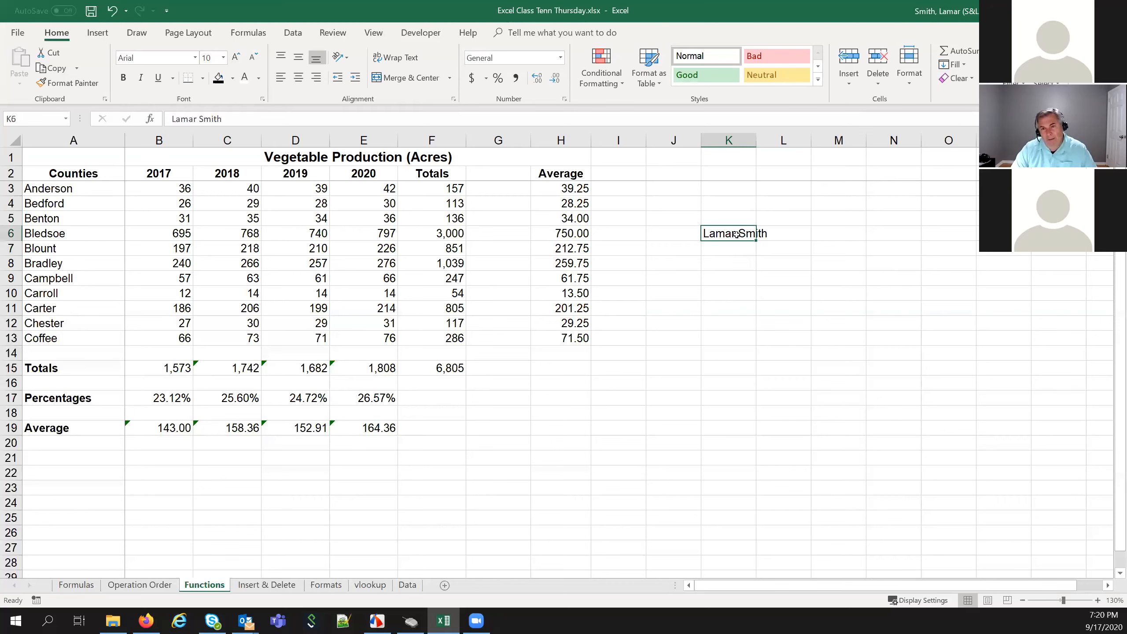
pyautogui.moveTo(754, 141)
pyautogui.mouseDown()
pyautogui.moveTo(781, 142)
pyautogui.moveTo(758, 155)
pyautogui.moveTo(751, 142)
pyautogui.mouseUp()
pyautogui.click(767, 142)
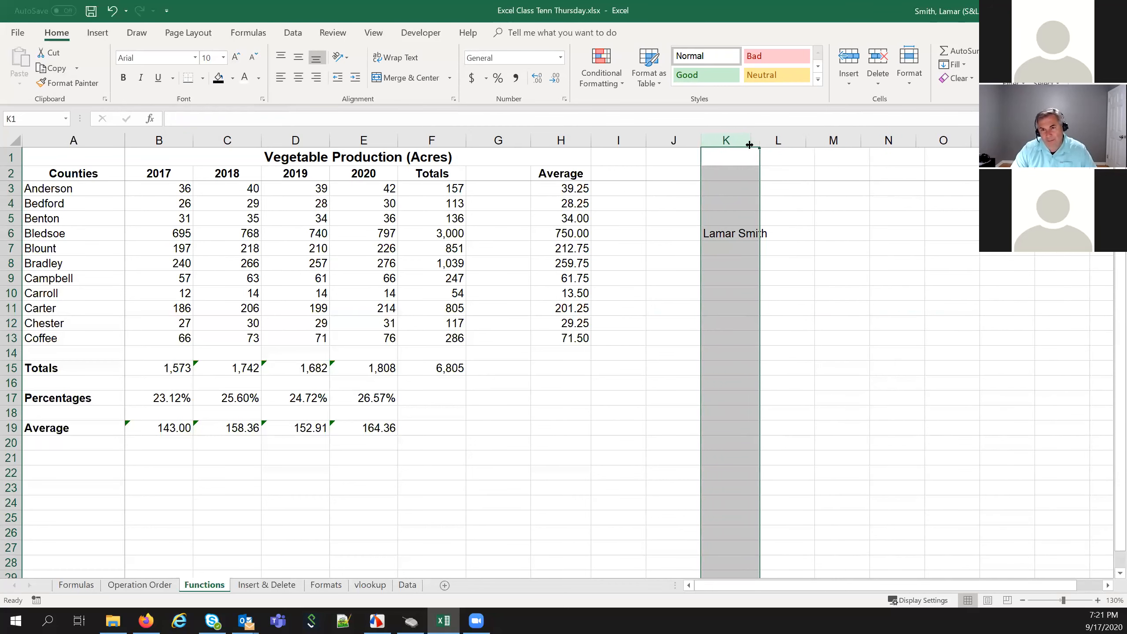
pyautogui.click(737, 278)
pyautogui.click(736, 233)
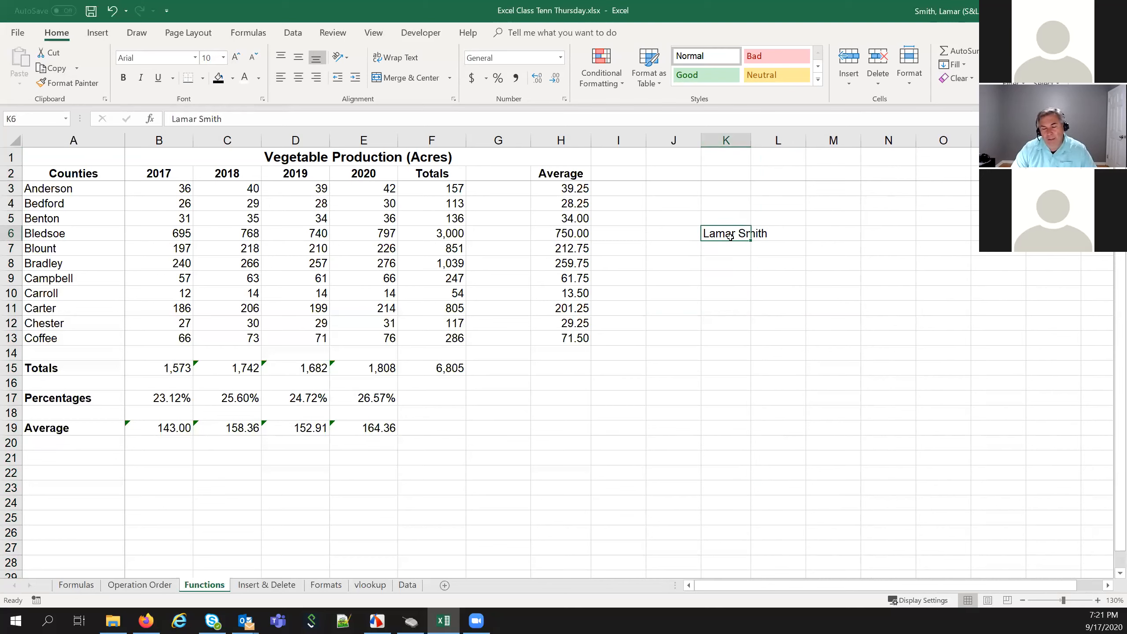
pyautogui.click(739, 281)
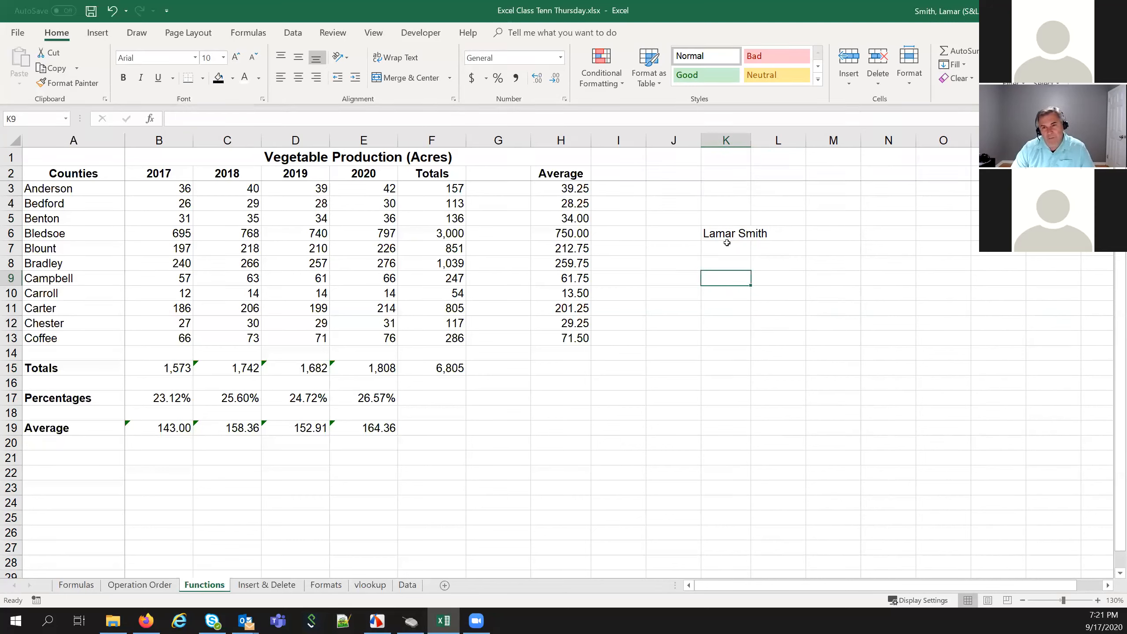
pyautogui.moveTo(728, 234); pyautogui.dragTo(763, 231)
pyautogui.rightClick(764, 232)
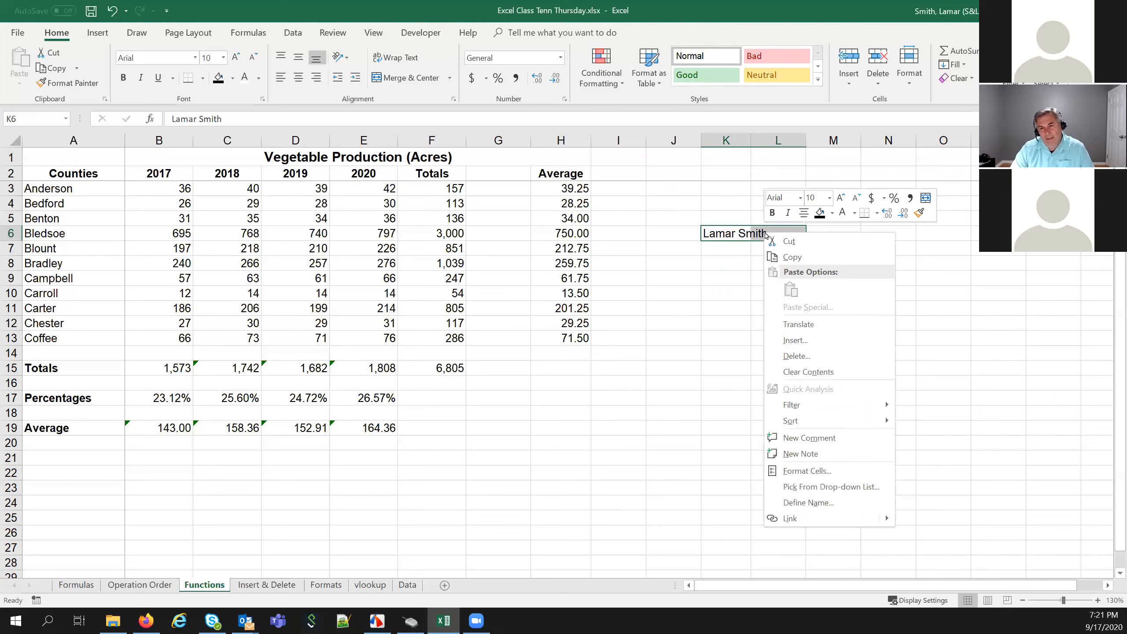
pyautogui.click(798, 476)
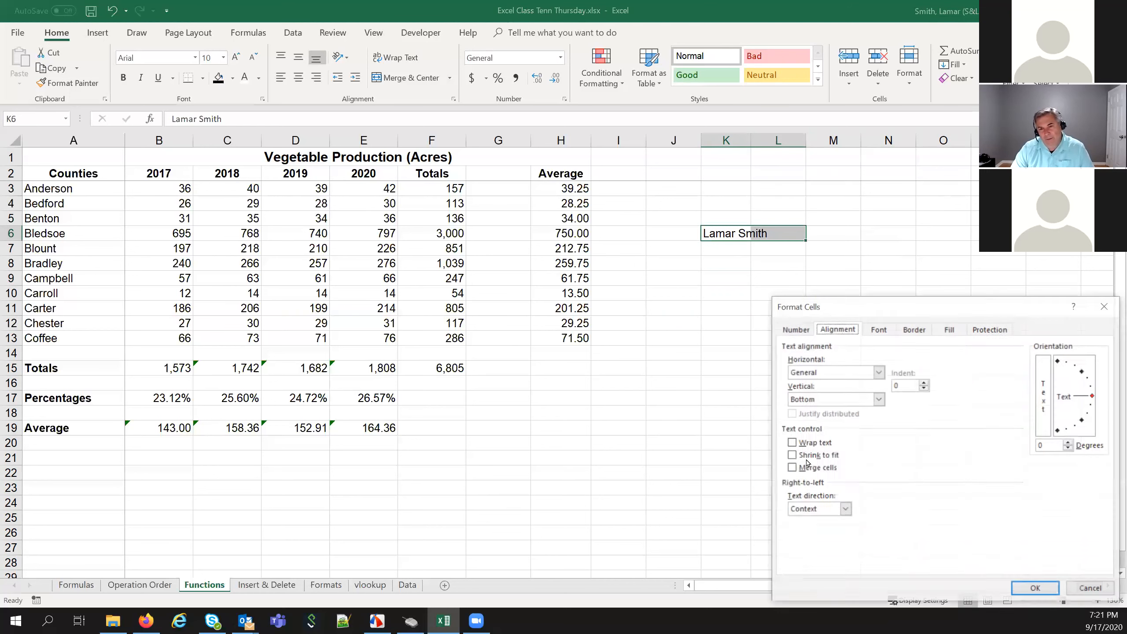
pyautogui.click(792, 469)
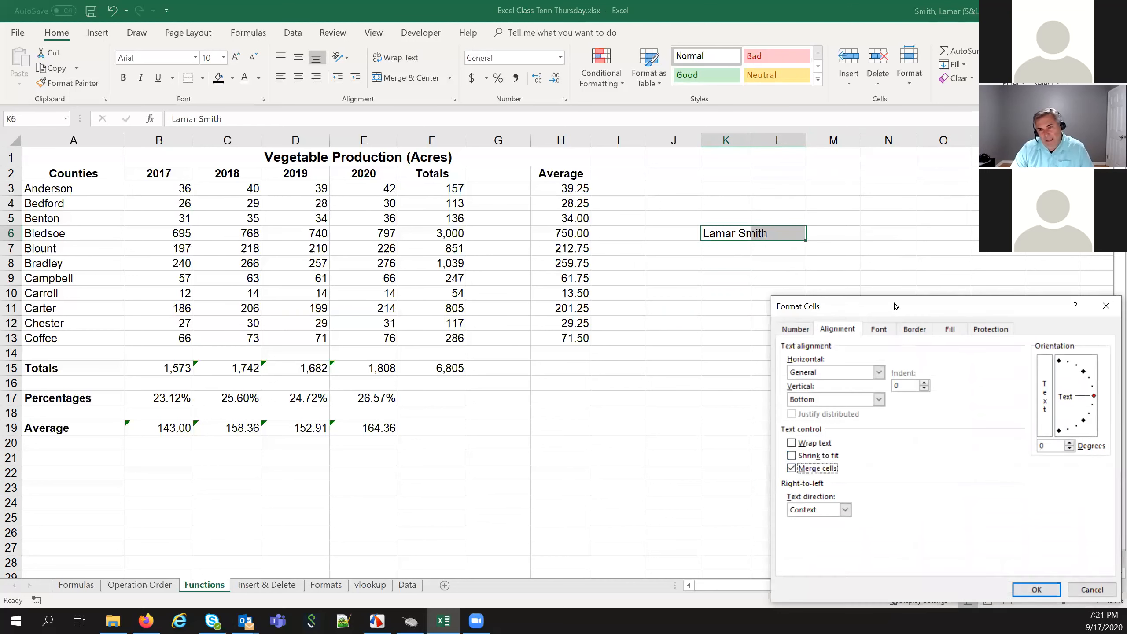
pyautogui.moveTo(895, 306); pyautogui.dragTo(806, 263)
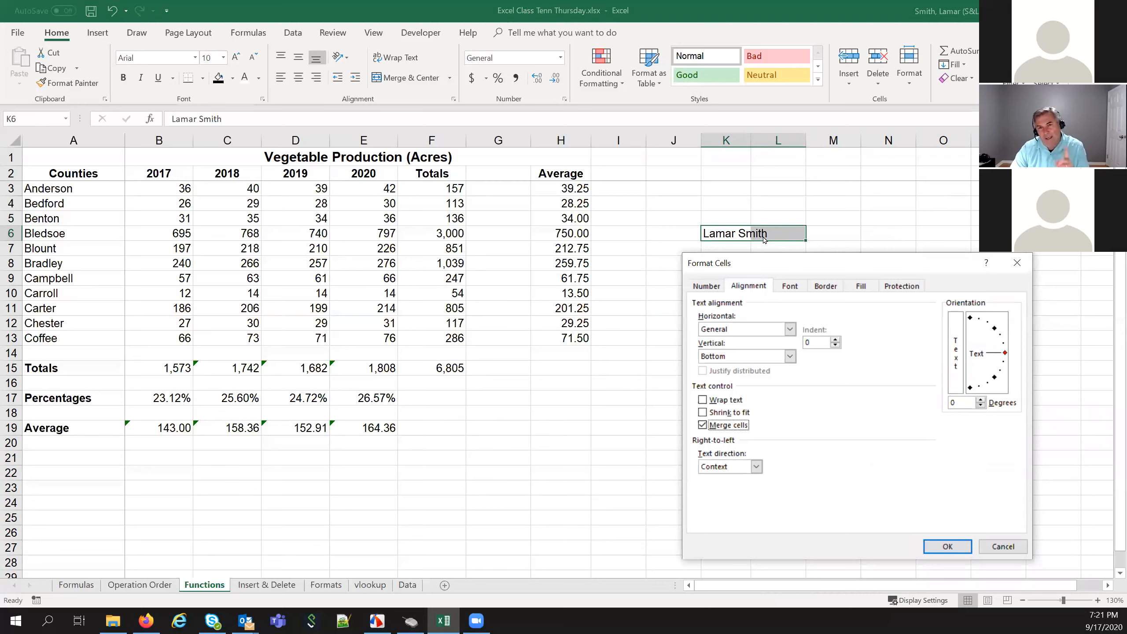
pyautogui.click(948, 547)
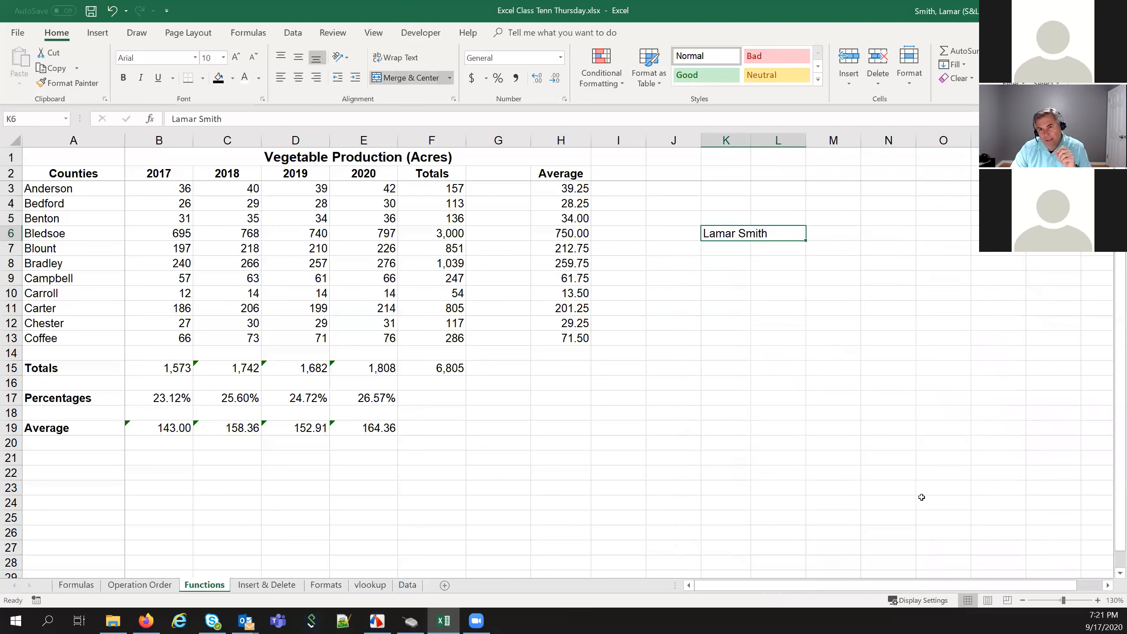
pyautogui.click(746, 259)
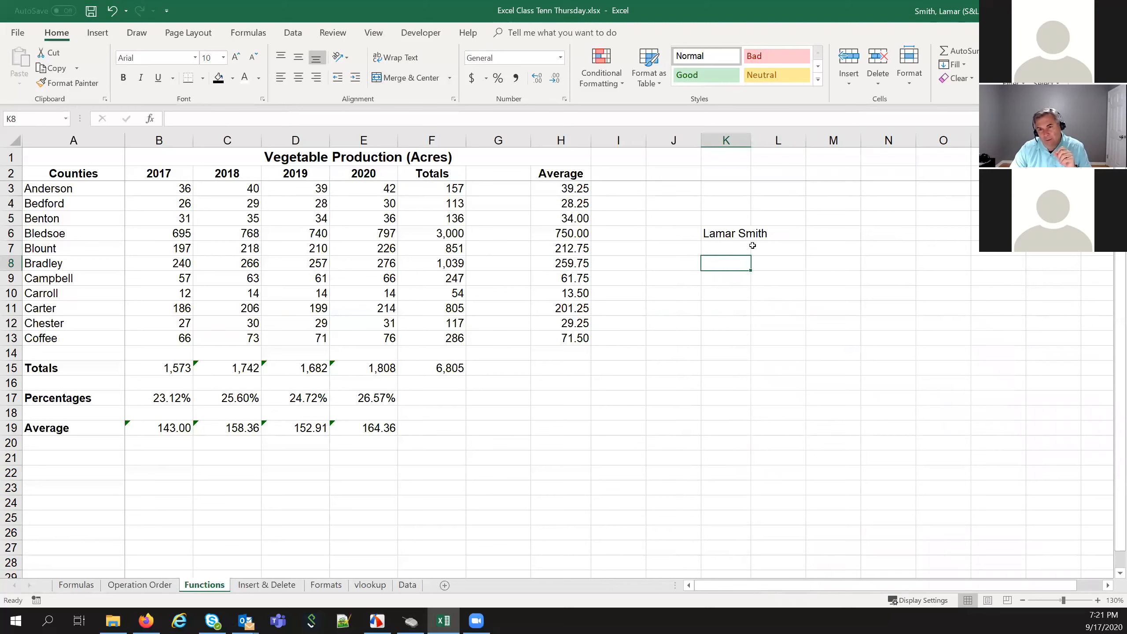
pyautogui.click(749, 237)
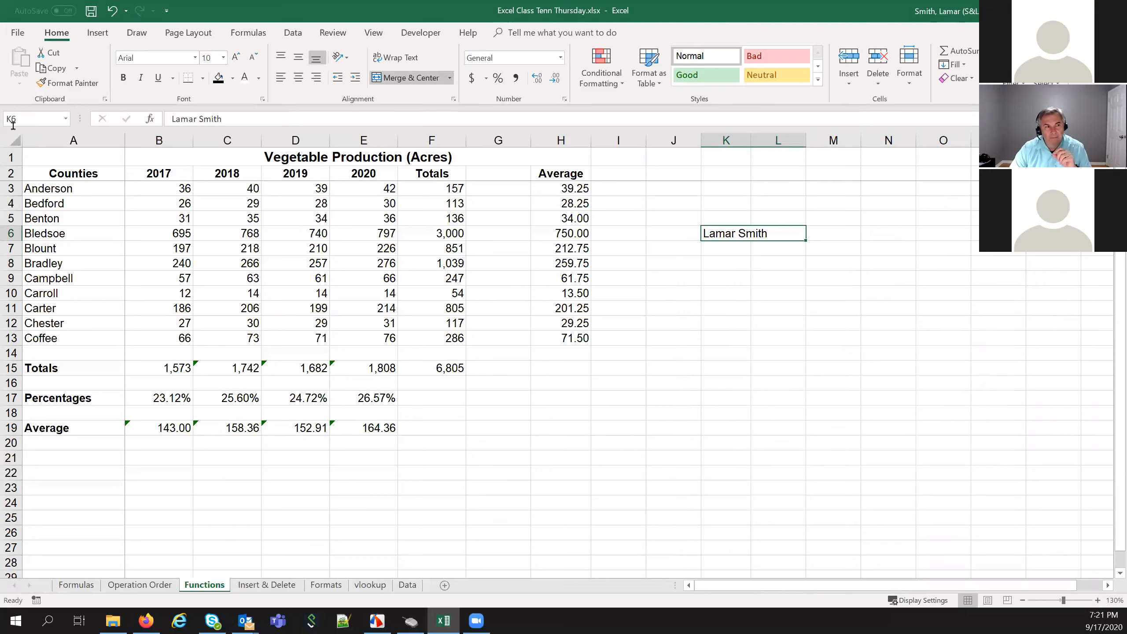
pyautogui.click(770, 277)
pyautogui.click(781, 235)
pyautogui.click(807, 268)
pyautogui.click(794, 234)
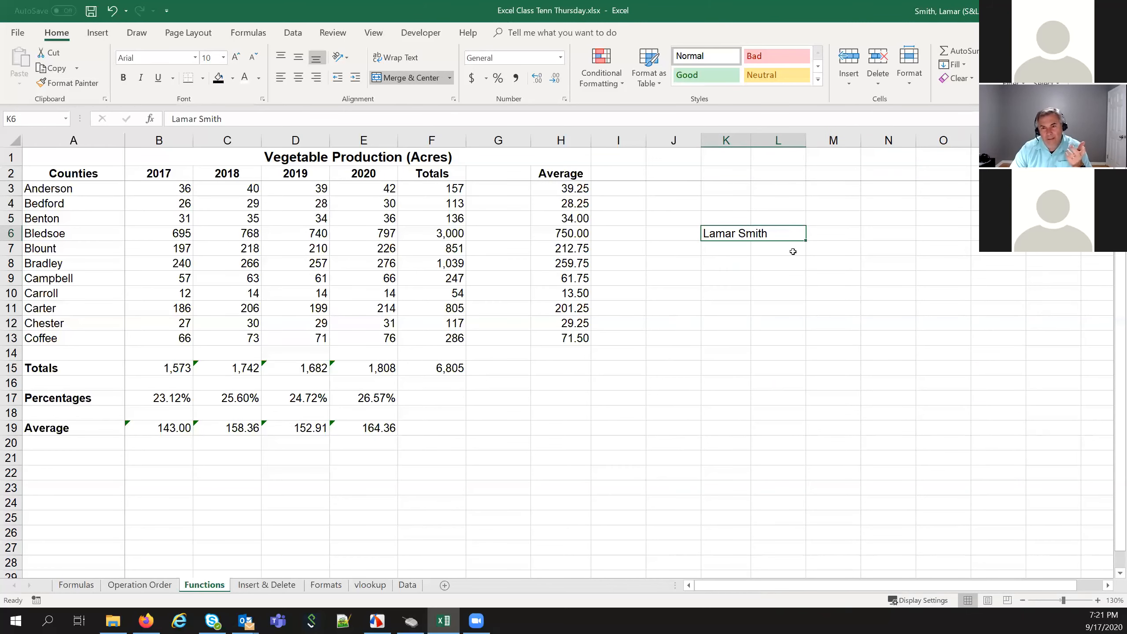
pyautogui.click(824, 247)
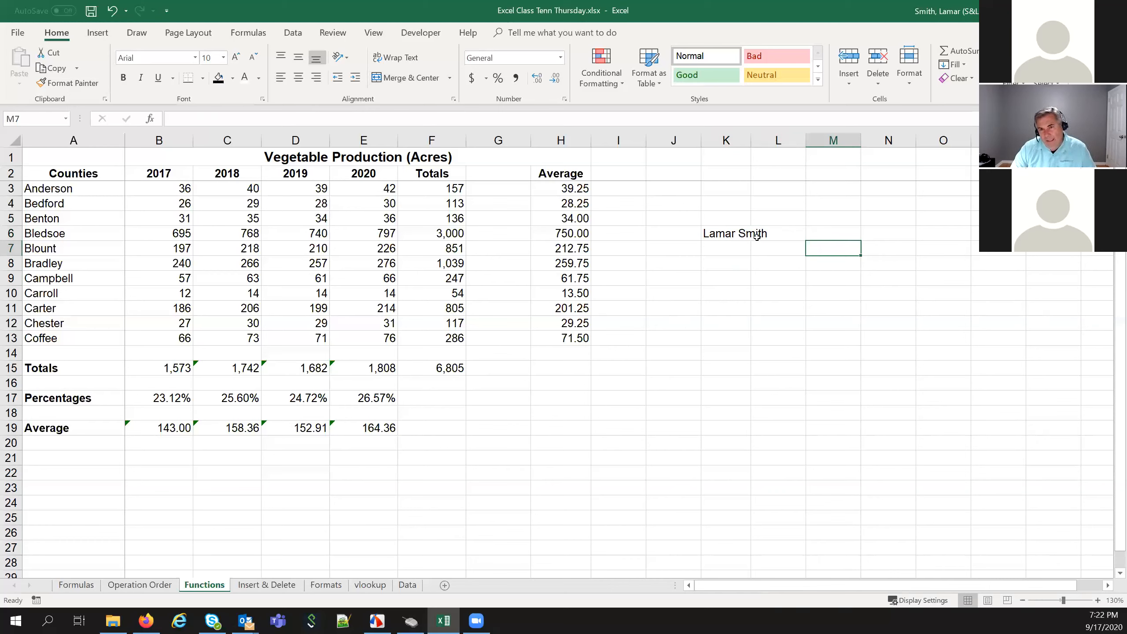
pyautogui.rightClick(735, 233)
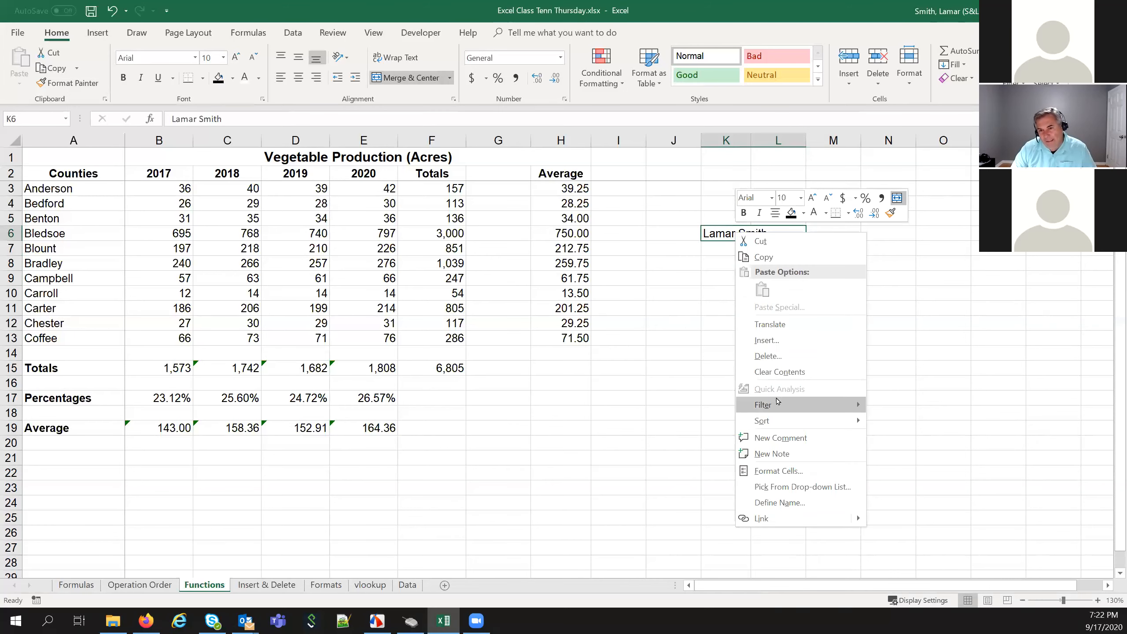
pyautogui.click(783, 357)
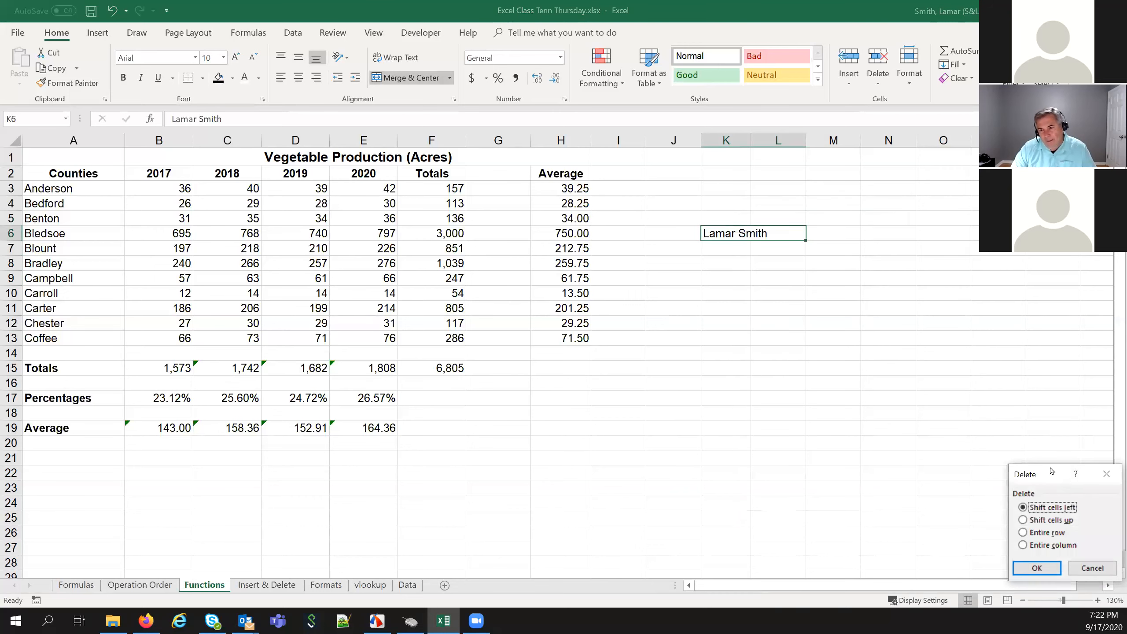
pyautogui.moveTo(1051, 472); pyautogui.dragTo(790, 286)
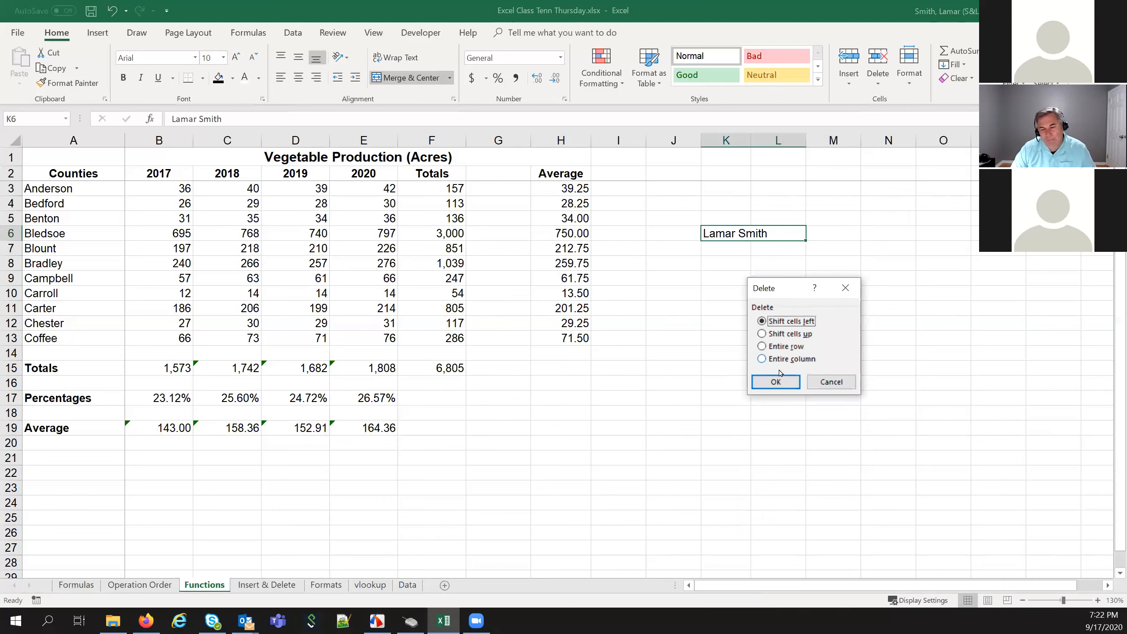
pyautogui.click(810, 385)
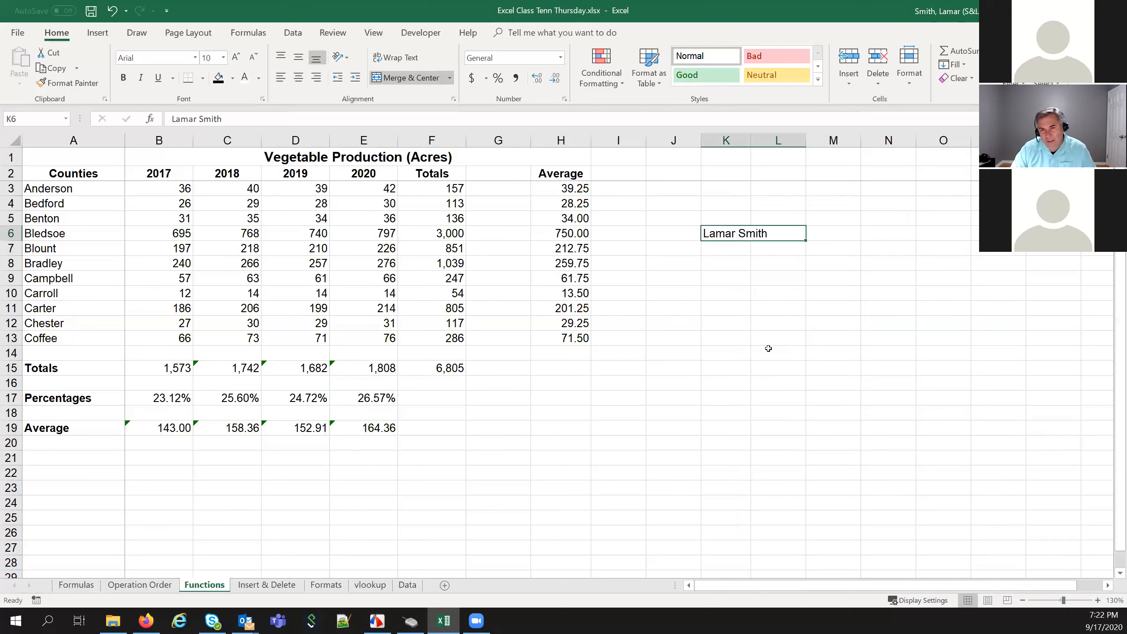
pyautogui.click(743, 327)
pyautogui.click(733, 234)
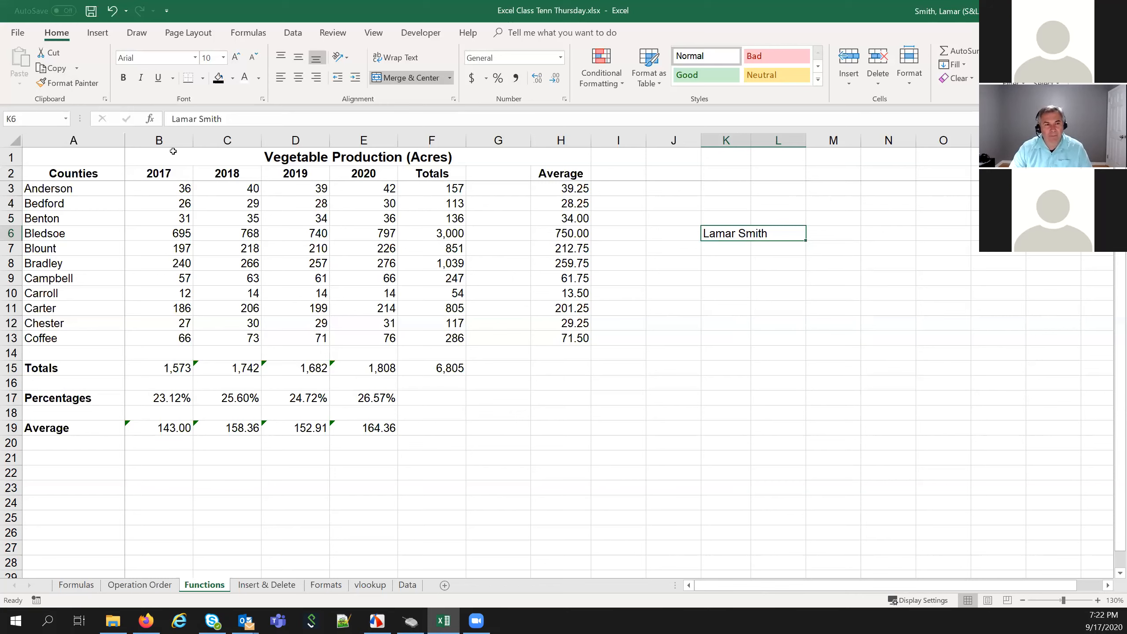
# Set B1:H1's horizontal alignment to General so the title sits left in B1
pyautogui.moveTo(158, 154); pyautogui.dragTo(580, 160)
pyautogui.rightClick(580, 160)
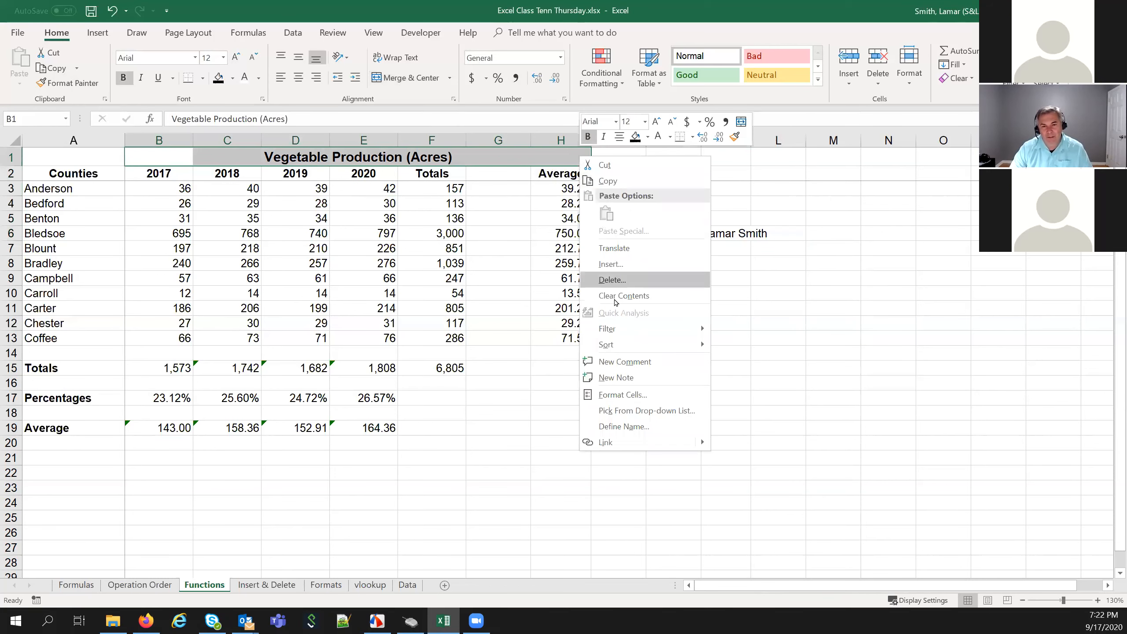
pyautogui.click(606, 394)
pyautogui.click(843, 372)
pyautogui.click(825, 385)
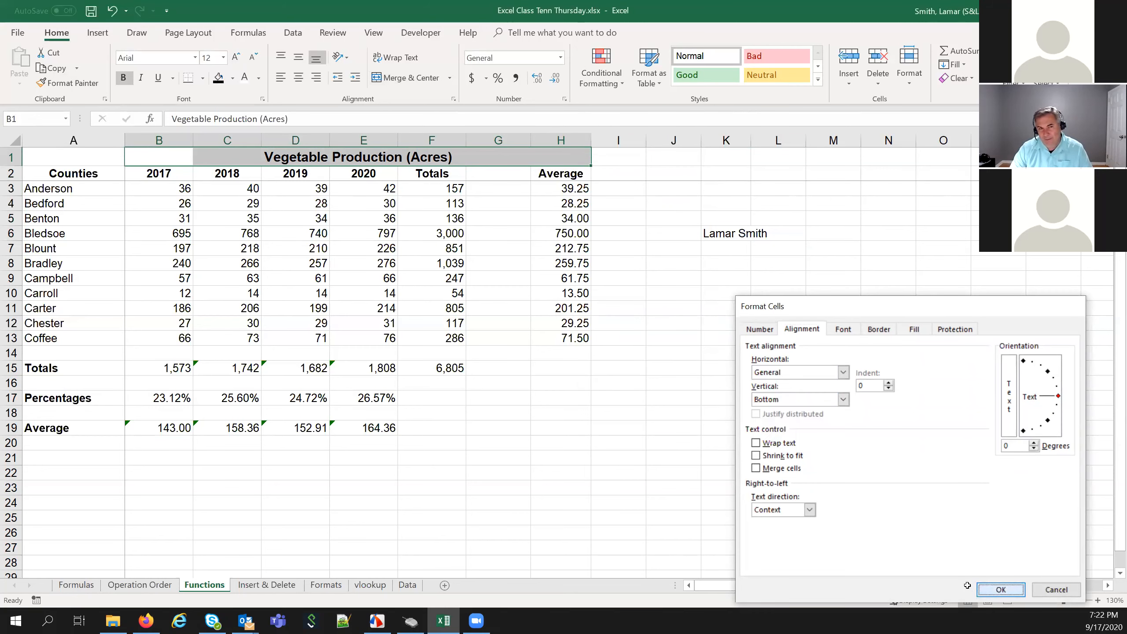
pyautogui.click(1001, 589)
# Confirm the title text lives only in B1, with C1 through F1 empty
pyautogui.click(498, 472)
pyautogui.click(152, 158)
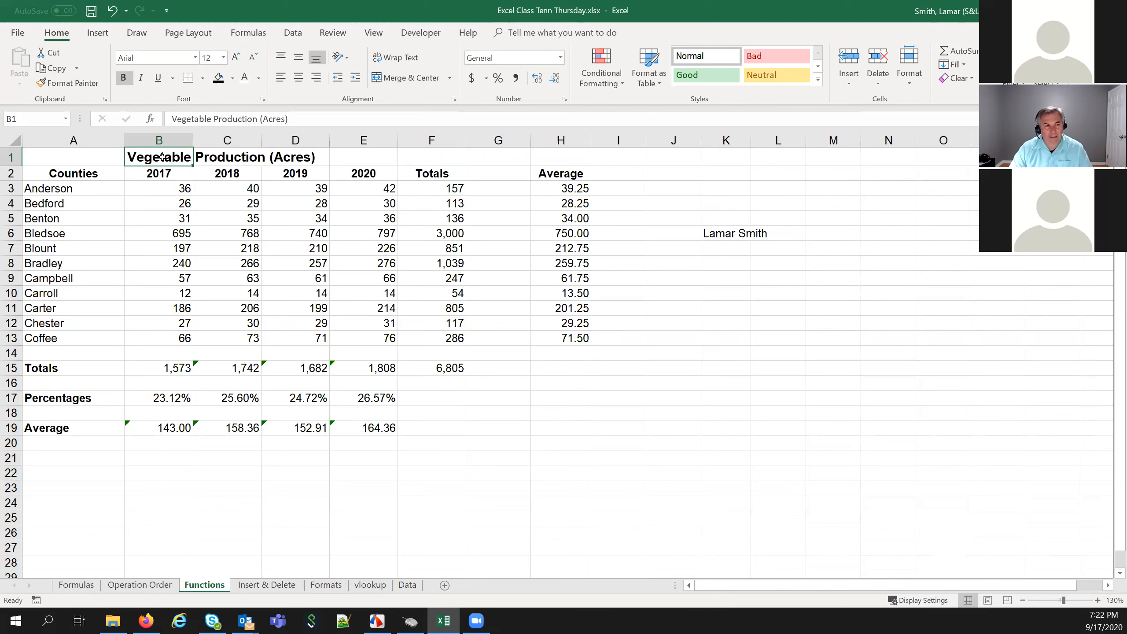
pyautogui.click(211, 156)
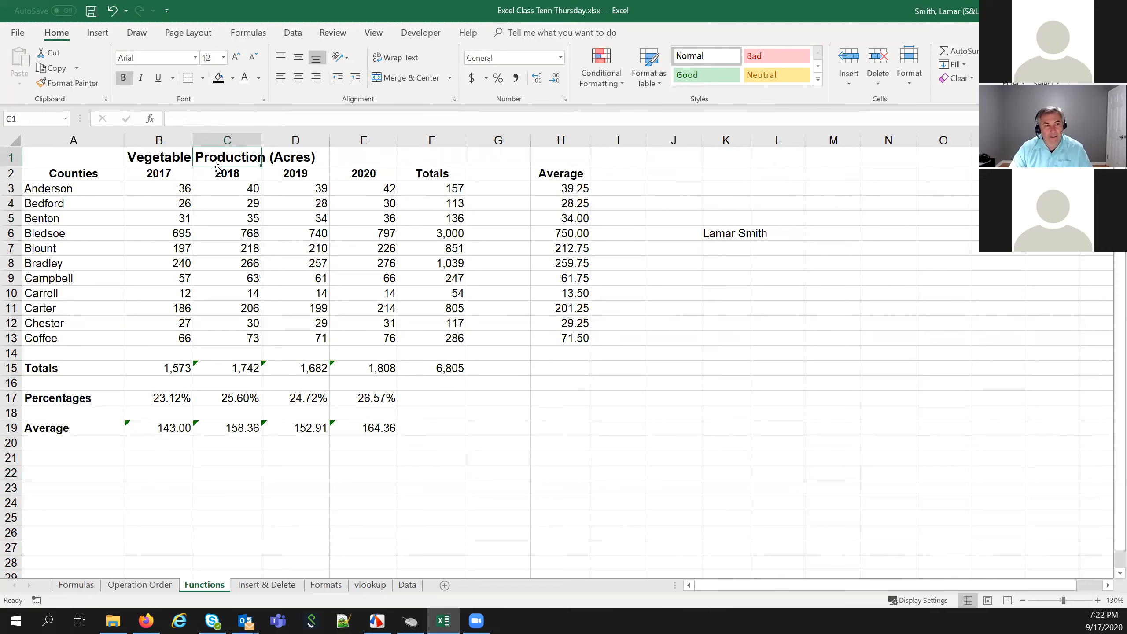
pyautogui.click(301, 160)
pyautogui.click(382, 164)
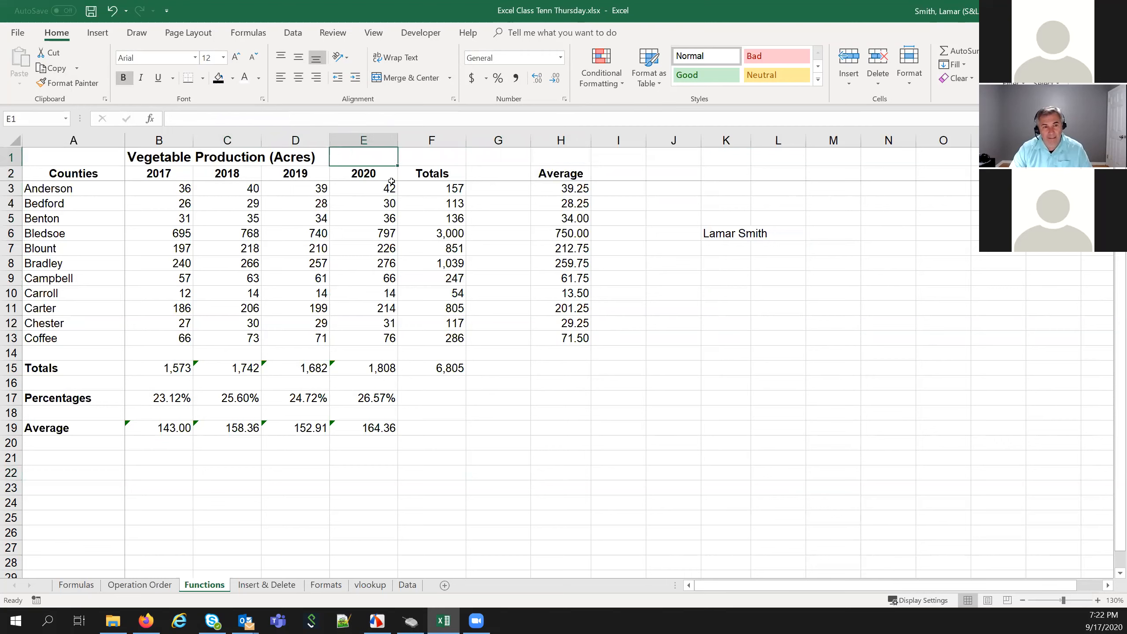
pyautogui.click(425, 165)
pyautogui.click(161, 161)
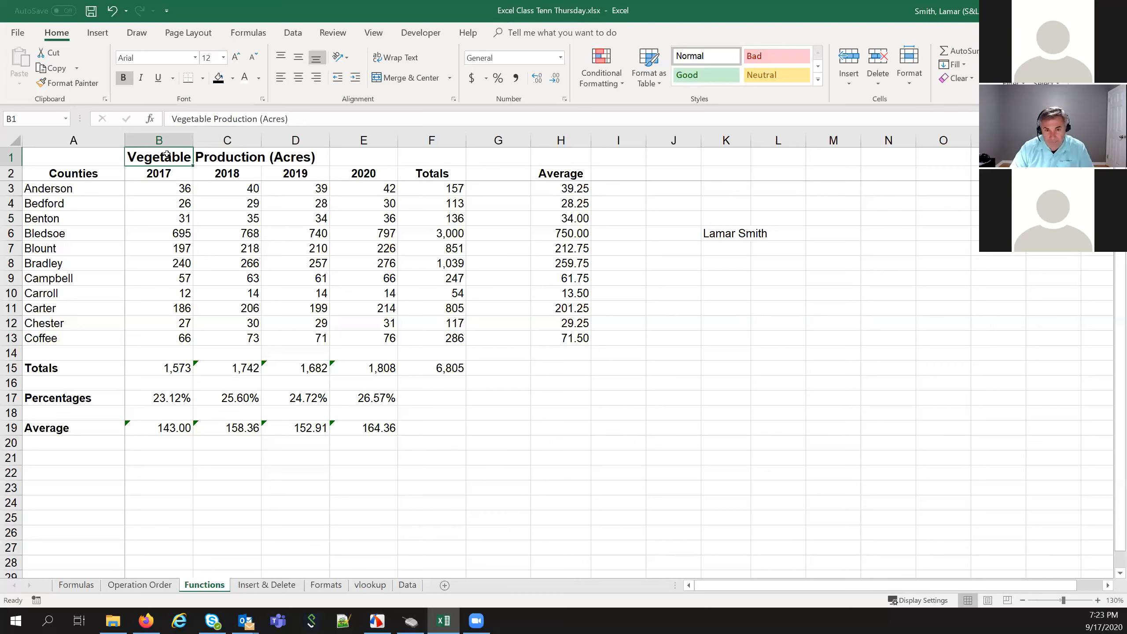
# Give B1:H1 the Center Across Selection horizontal alignment in Format Cells
pyautogui.moveTo(167, 154); pyautogui.dragTo(547, 155)
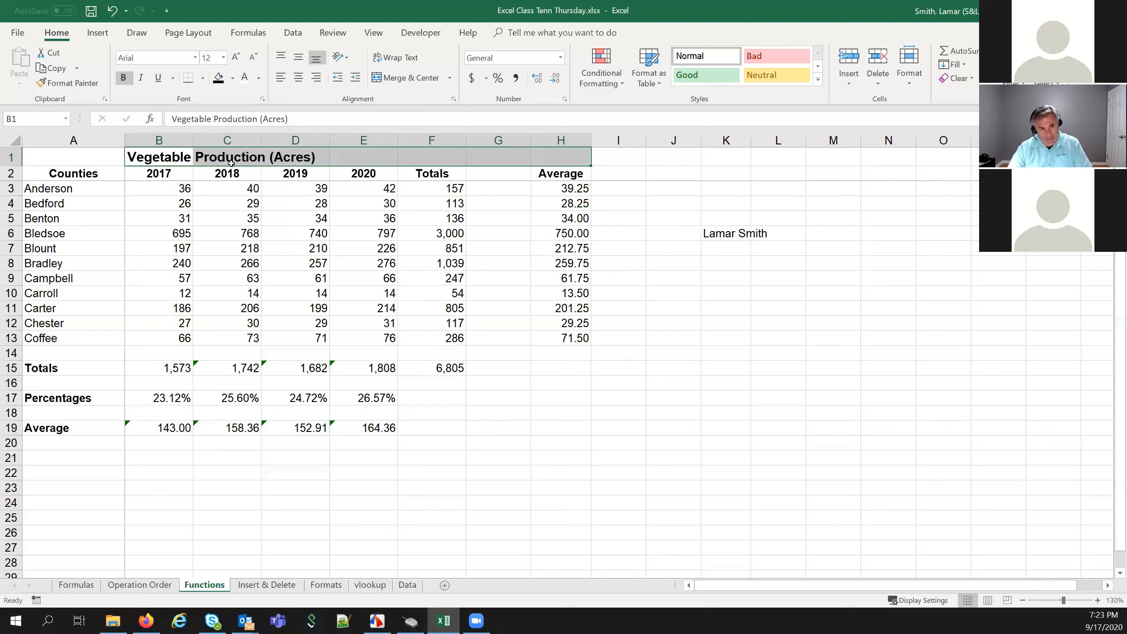
pyautogui.rightClick(483, 156)
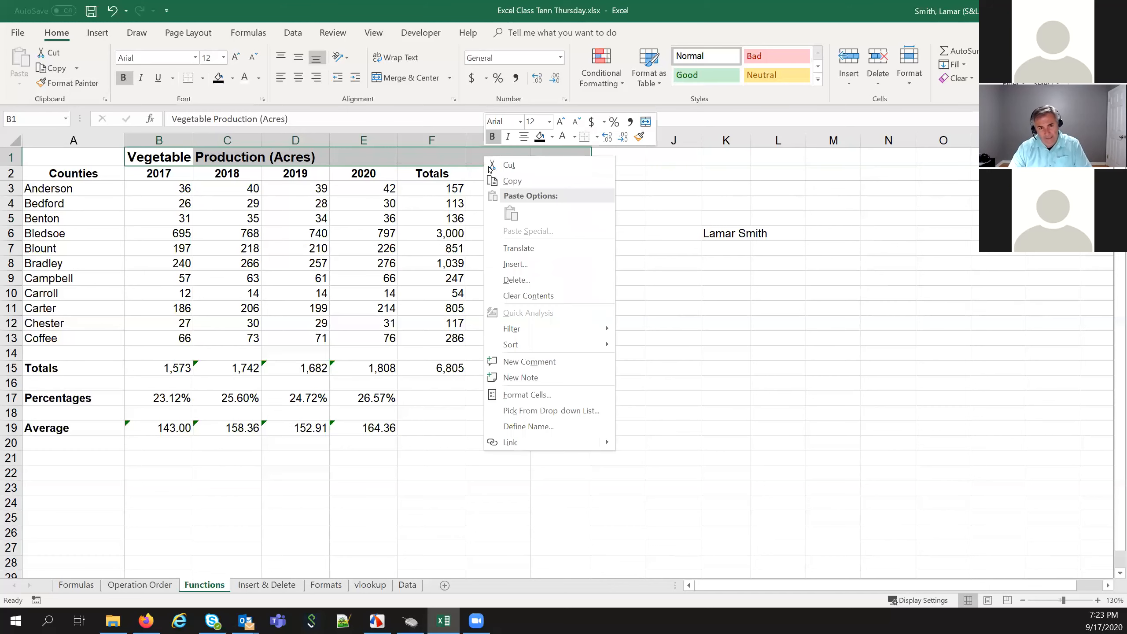
pyautogui.click(521, 394)
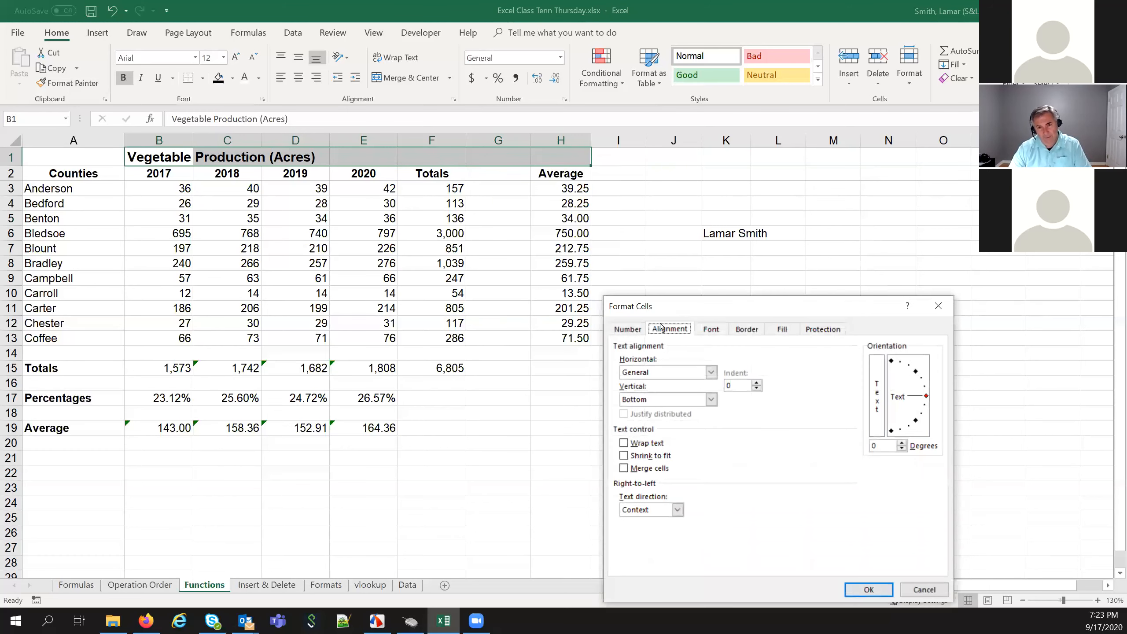
pyautogui.moveTo(682, 307); pyautogui.dragTo(694, 172)
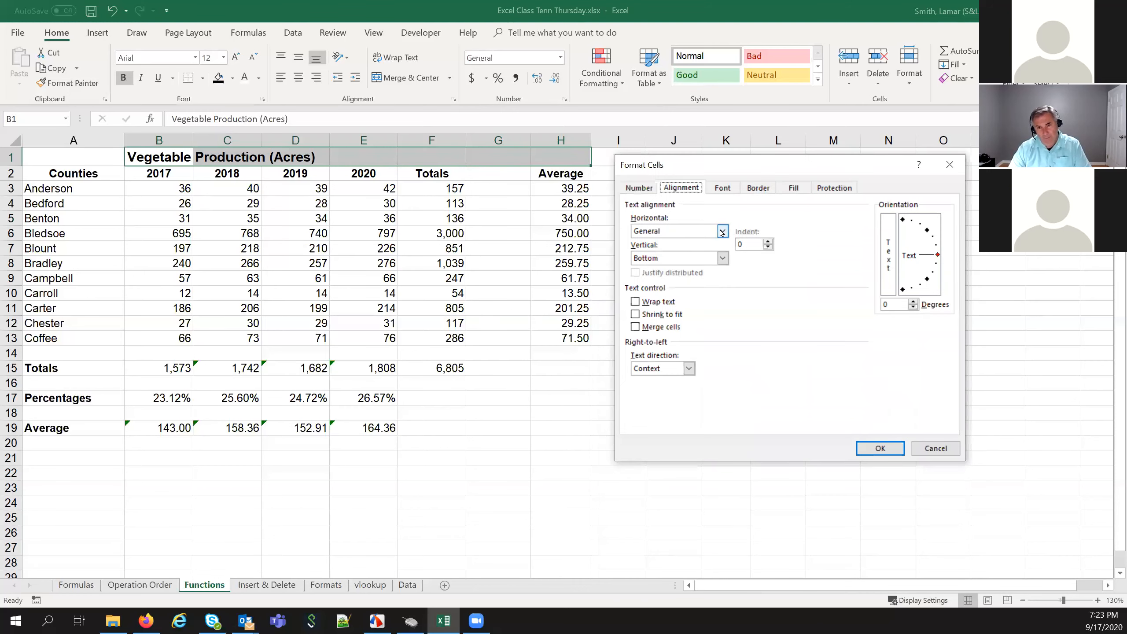
pyautogui.click(722, 231)
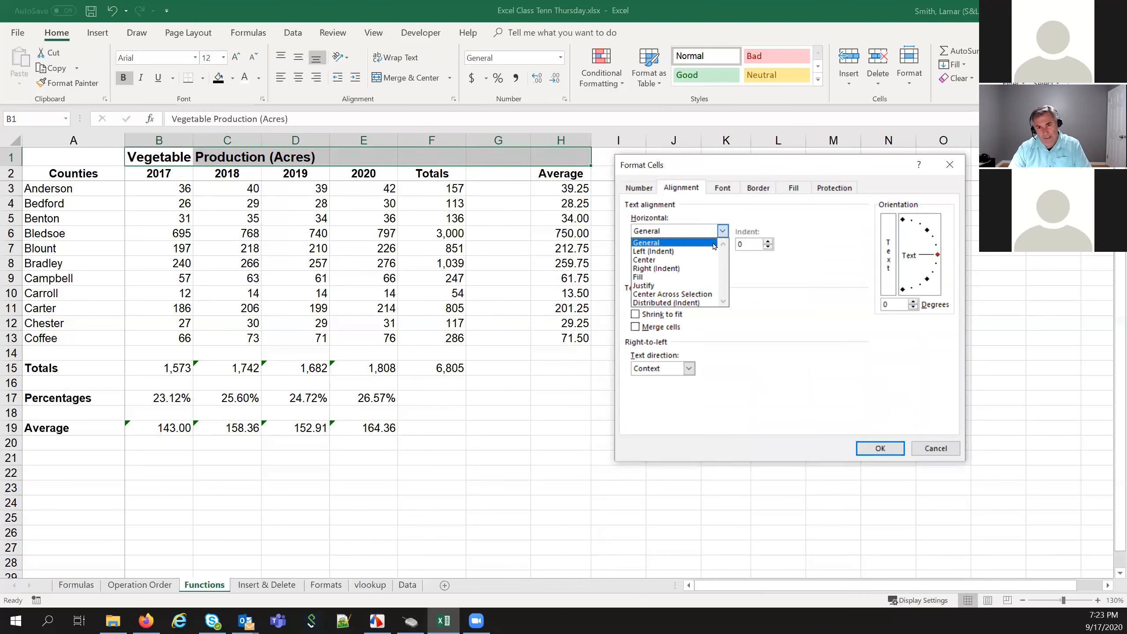
pyautogui.click(695, 294)
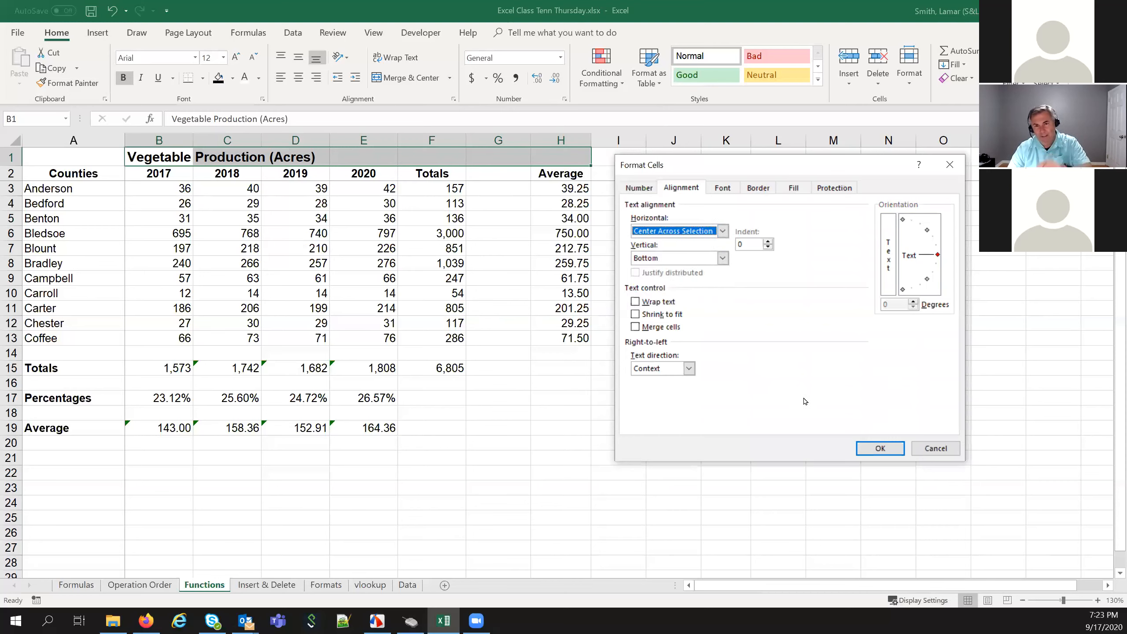
pyautogui.click(877, 447)
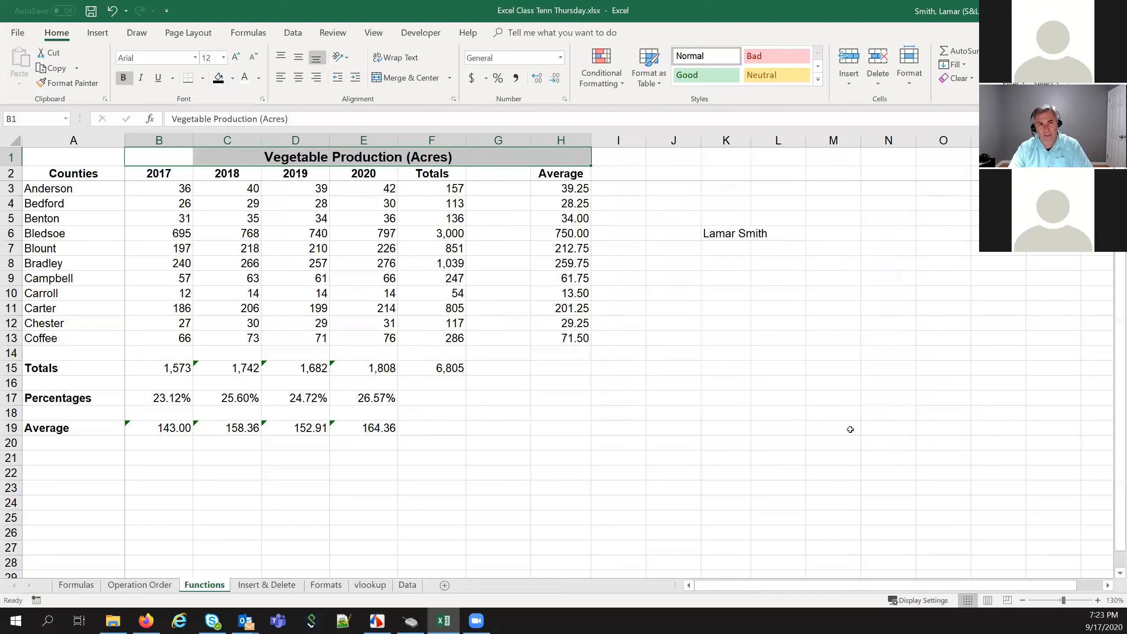
# Verify cells C1 through H1 stay empty beneath the centred title
pyautogui.moveTo(186, 188); pyautogui.dragTo(177, 174)
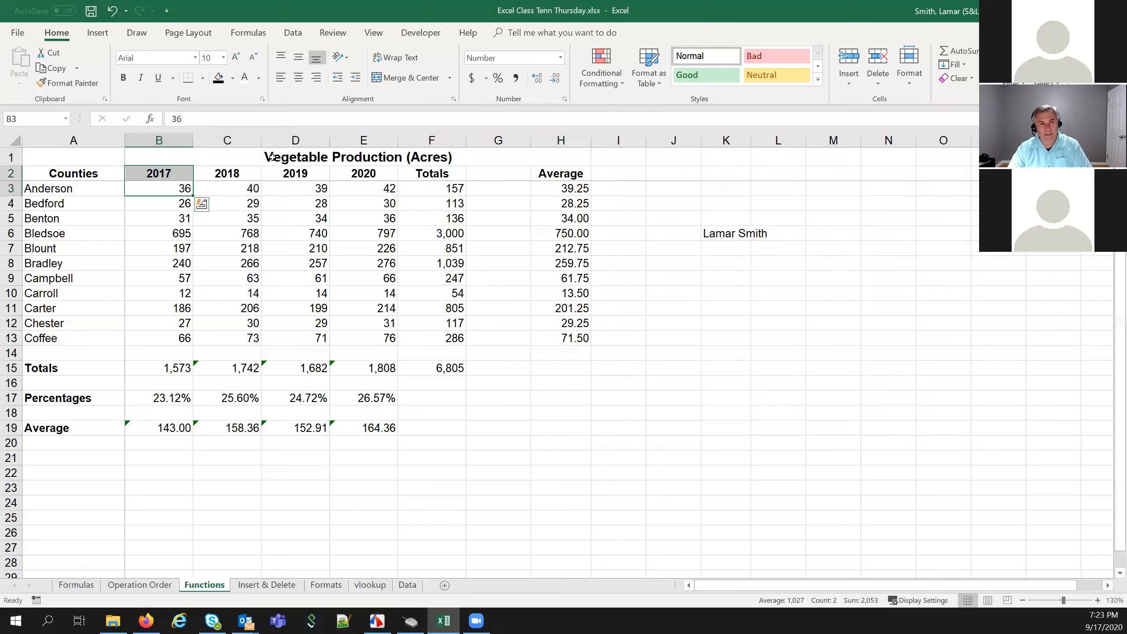
pyautogui.click(231, 159)
pyautogui.click(264, 163)
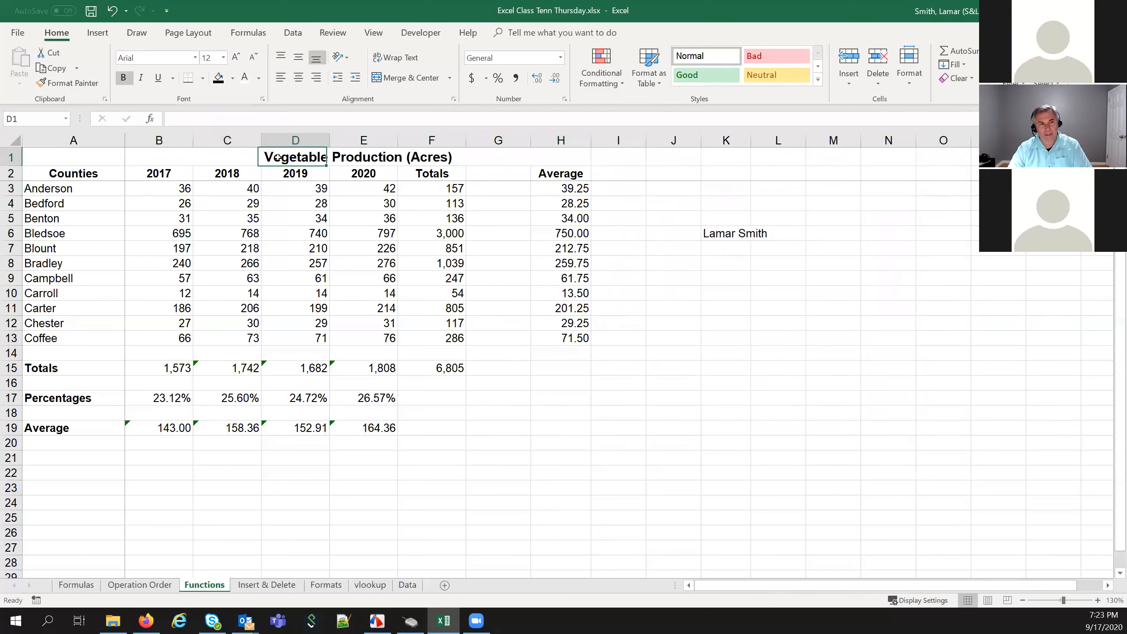
pyautogui.click(373, 154)
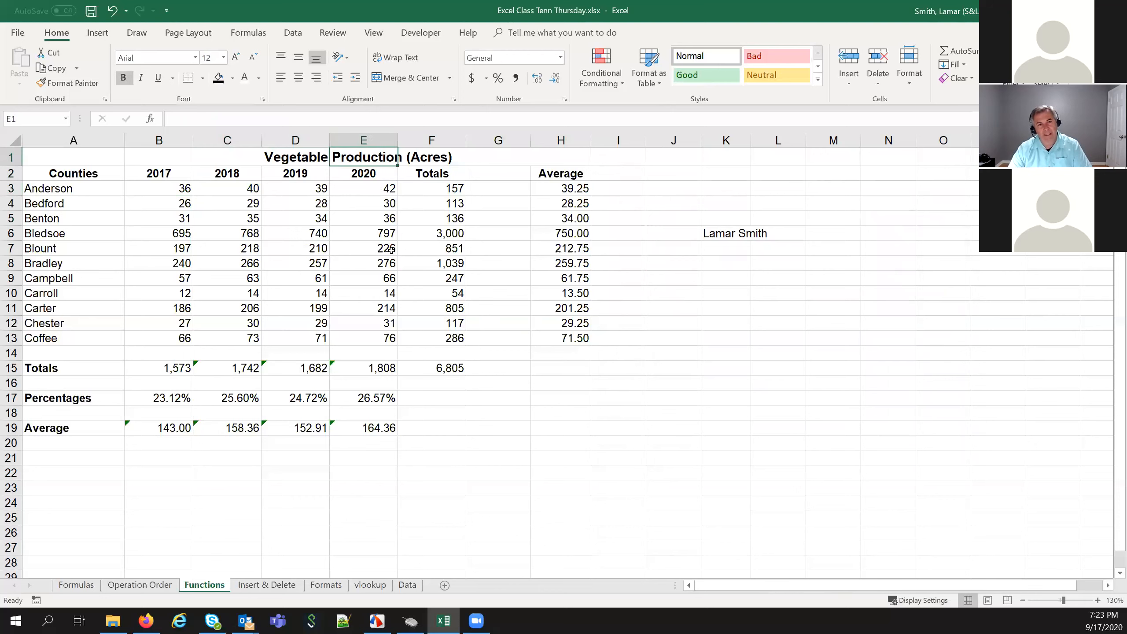
pyautogui.click(458, 160)
pyautogui.click(488, 160)
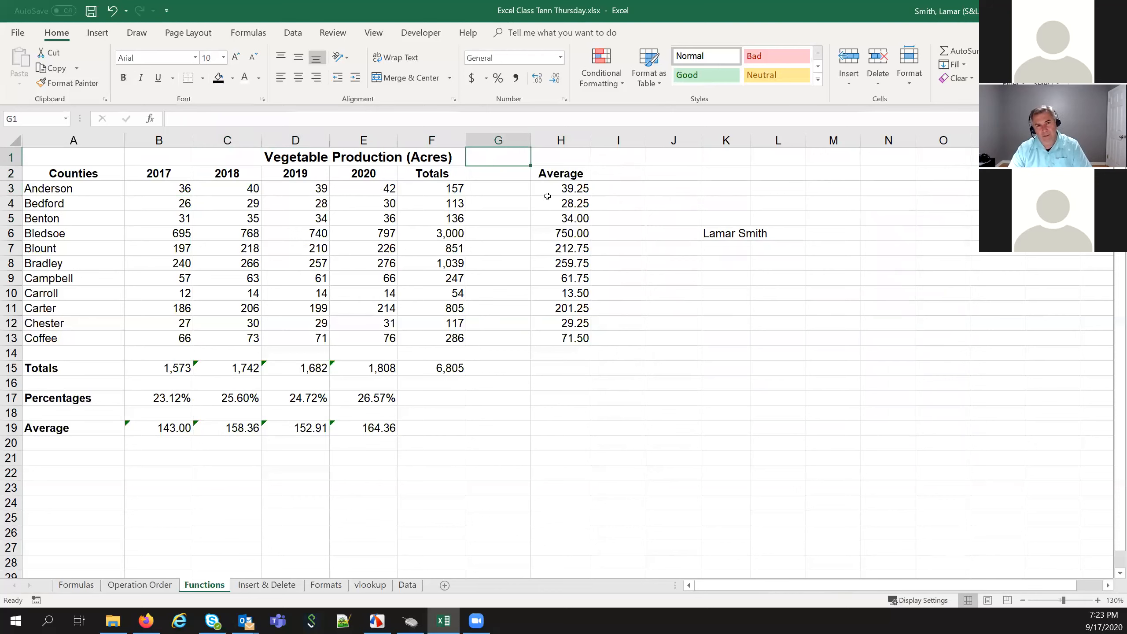
pyautogui.click(557, 161)
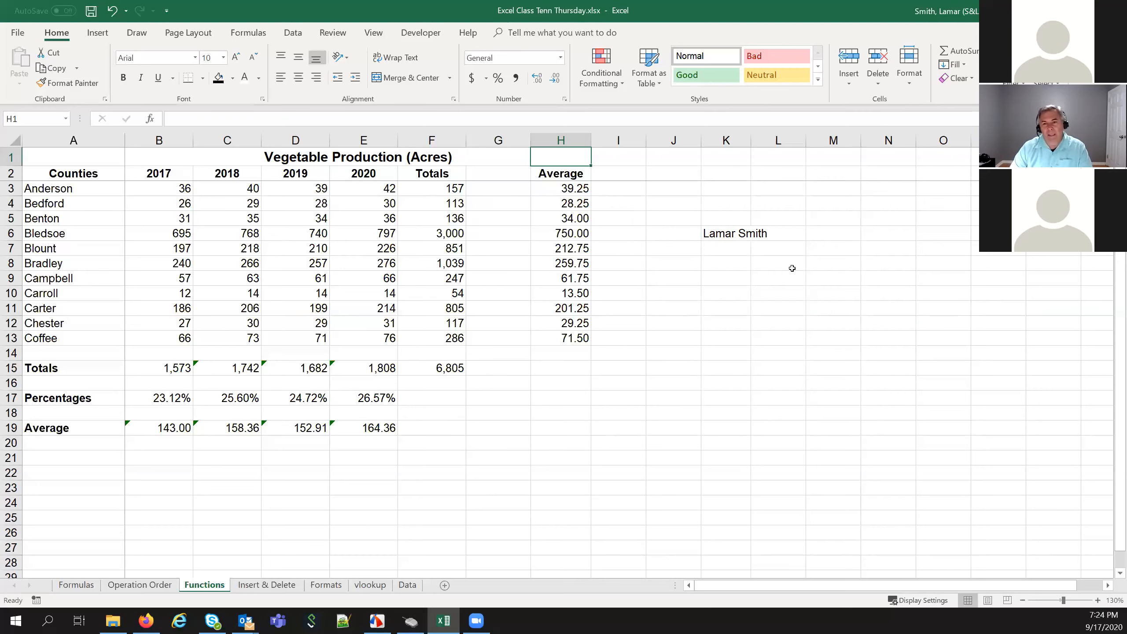
pyautogui.click(783, 236)
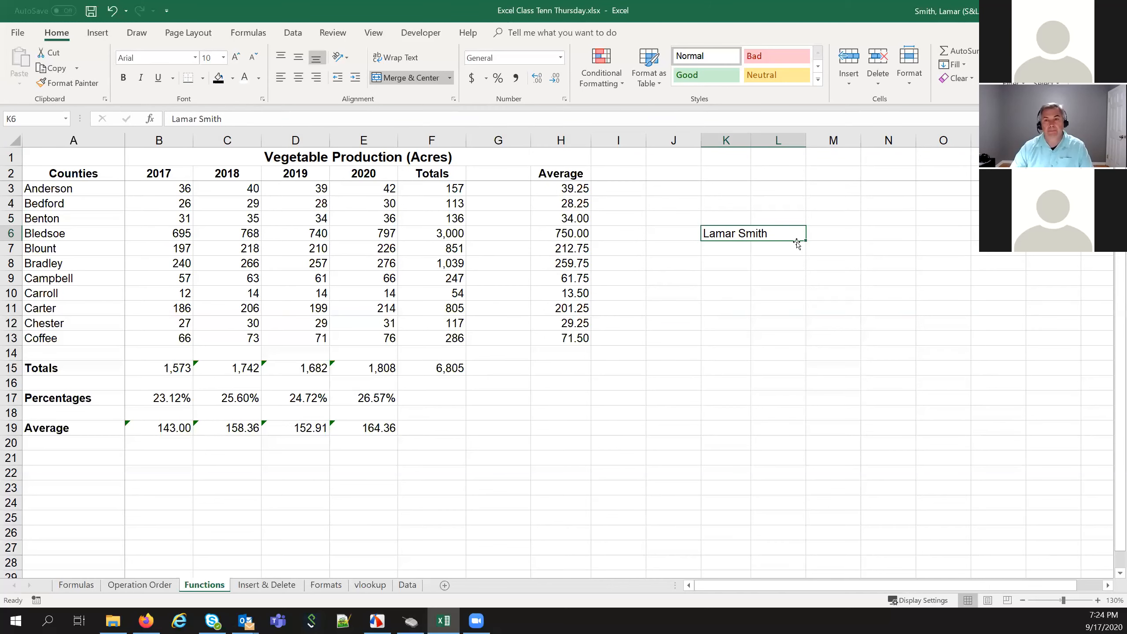
# Unmerge the name cells K6:L6 through Format Cells
pyautogui.click(733, 268)
pyautogui.click(739, 234)
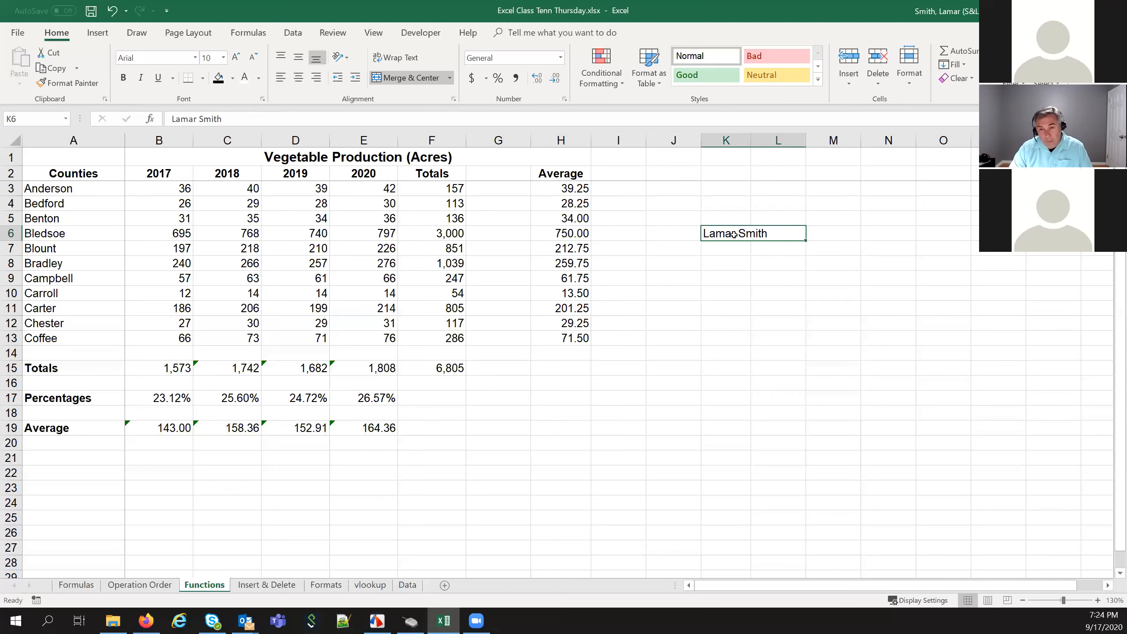
pyautogui.click(735, 291)
pyautogui.click(740, 232)
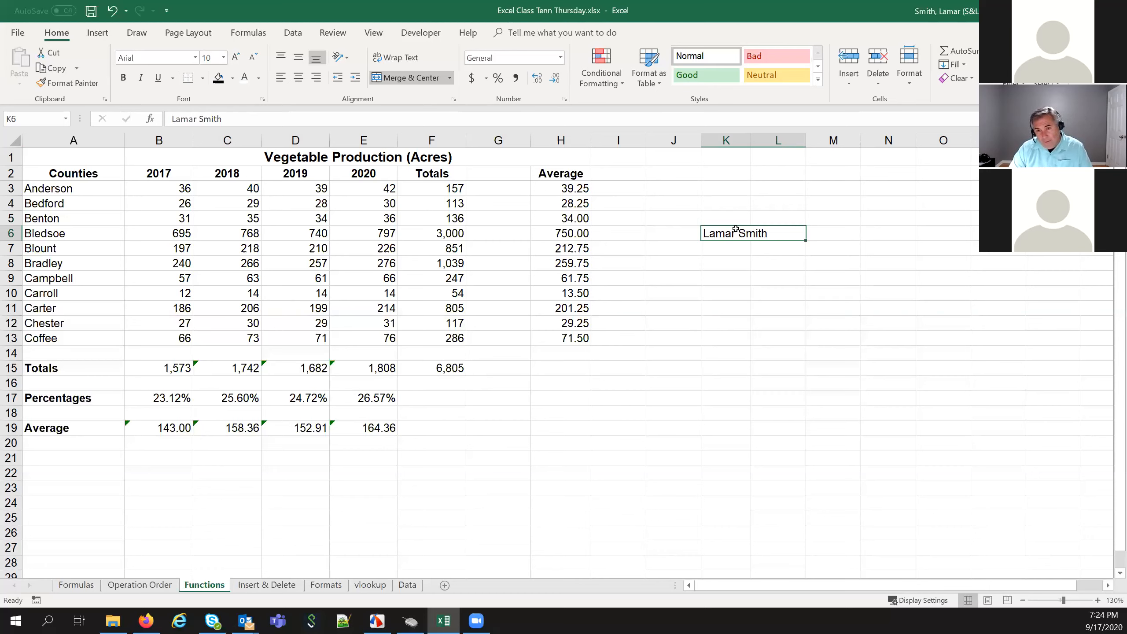
pyautogui.rightClick(736, 234)
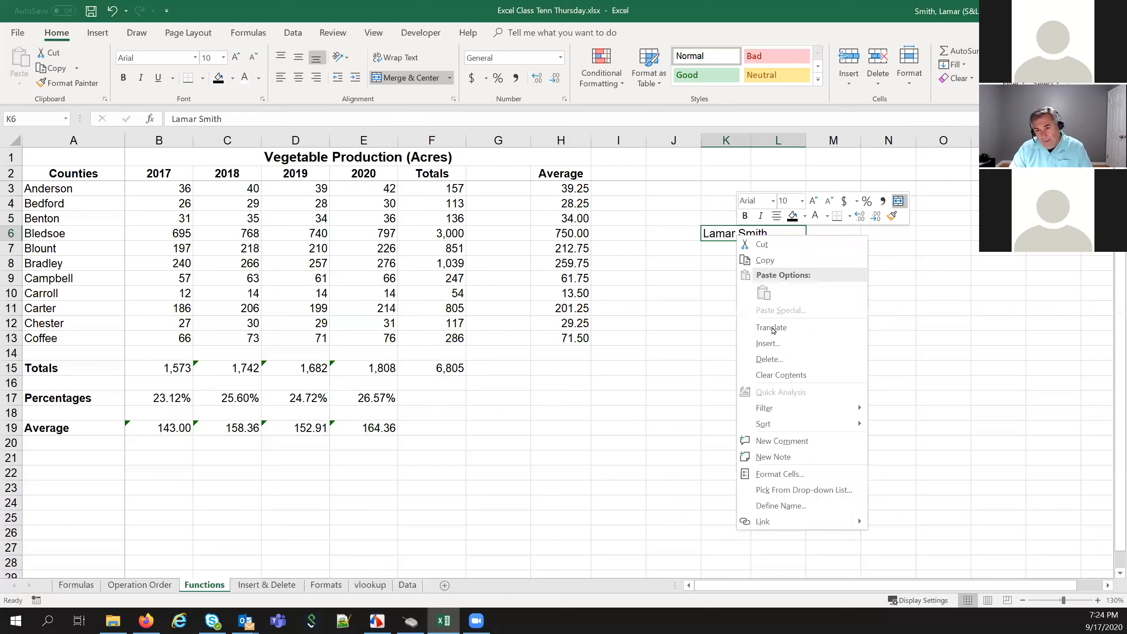
pyautogui.click(801, 473)
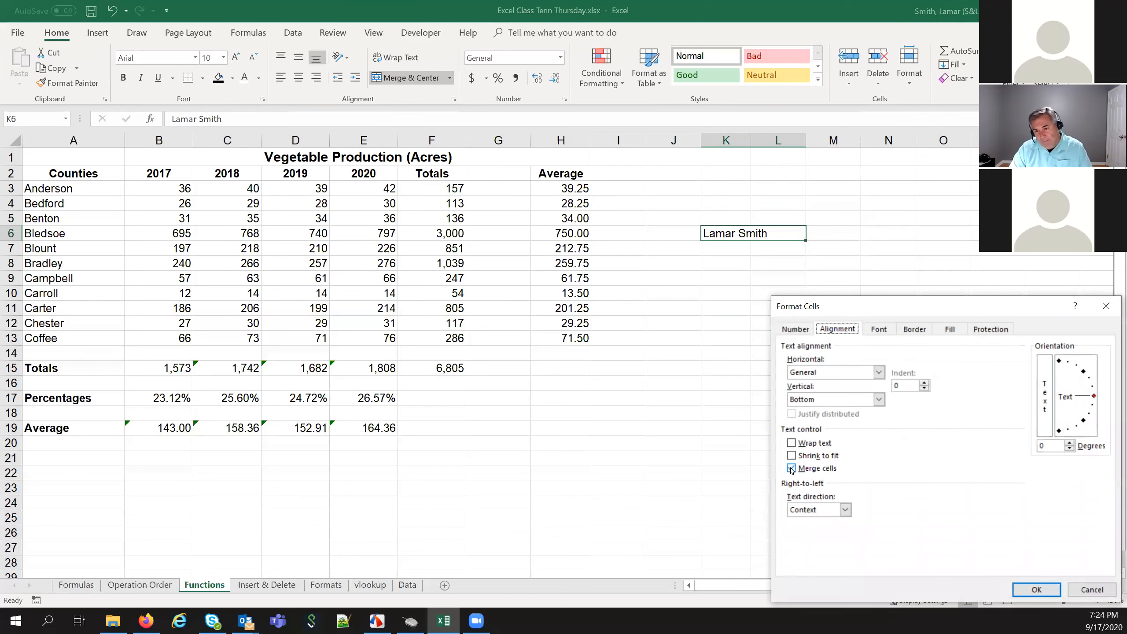
pyautogui.click(793, 470)
pyautogui.click(1036, 590)
# Delete the name entry from cell K6, leaving L6 empty too
pyautogui.click(816, 371)
pyautogui.click(735, 235)
pyautogui.click(769, 230)
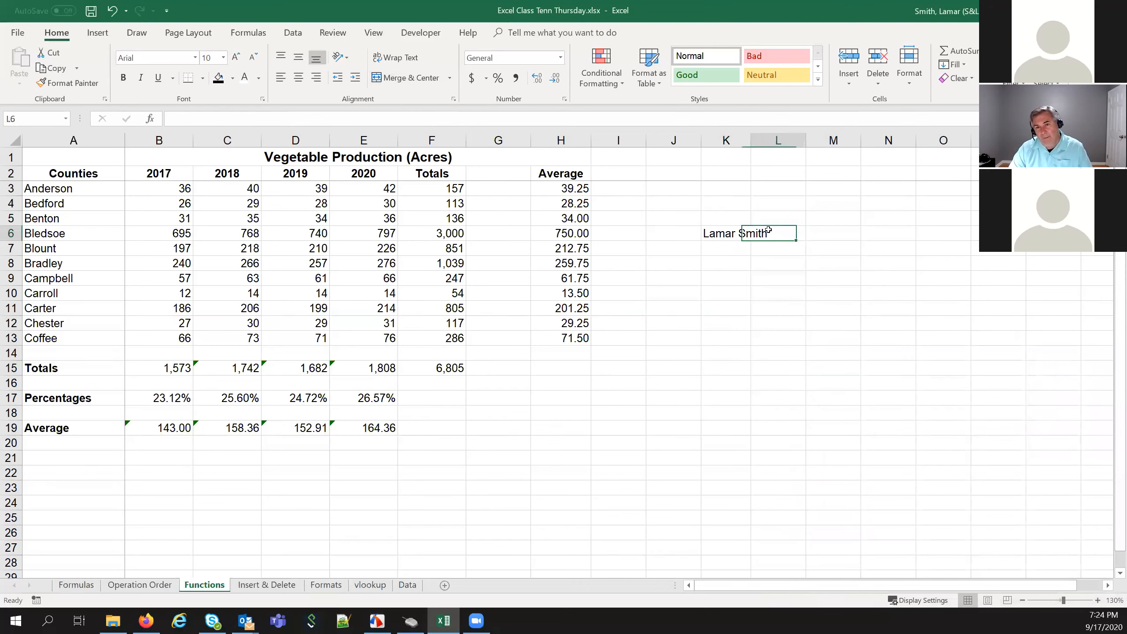
pyautogui.click(740, 237)
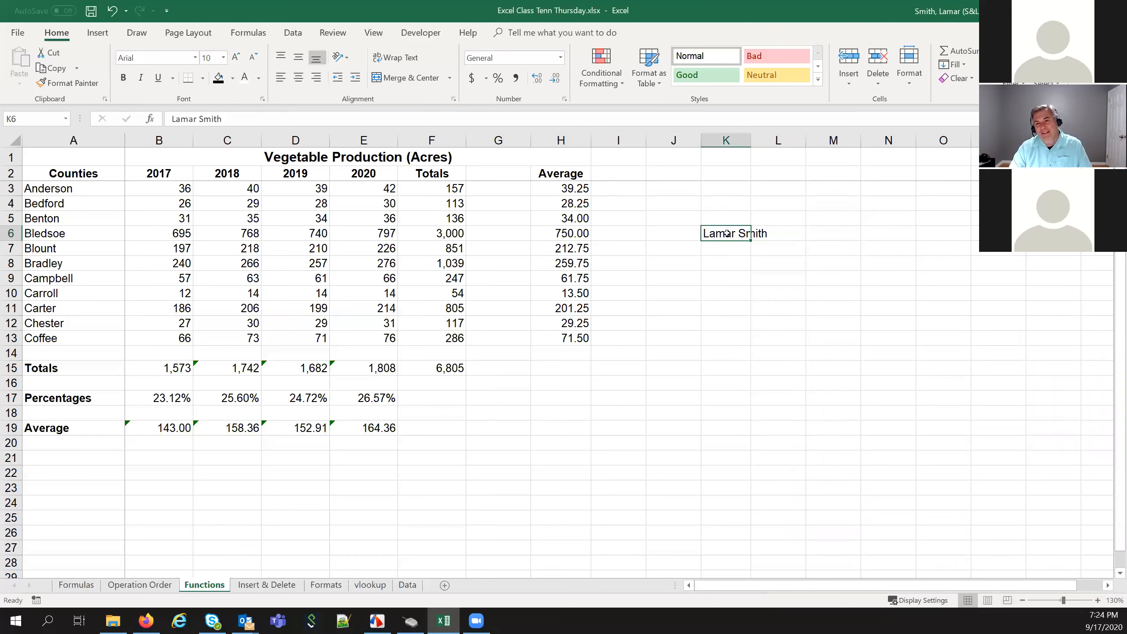
pyautogui.press('Delete')
pyautogui.click(727, 308)
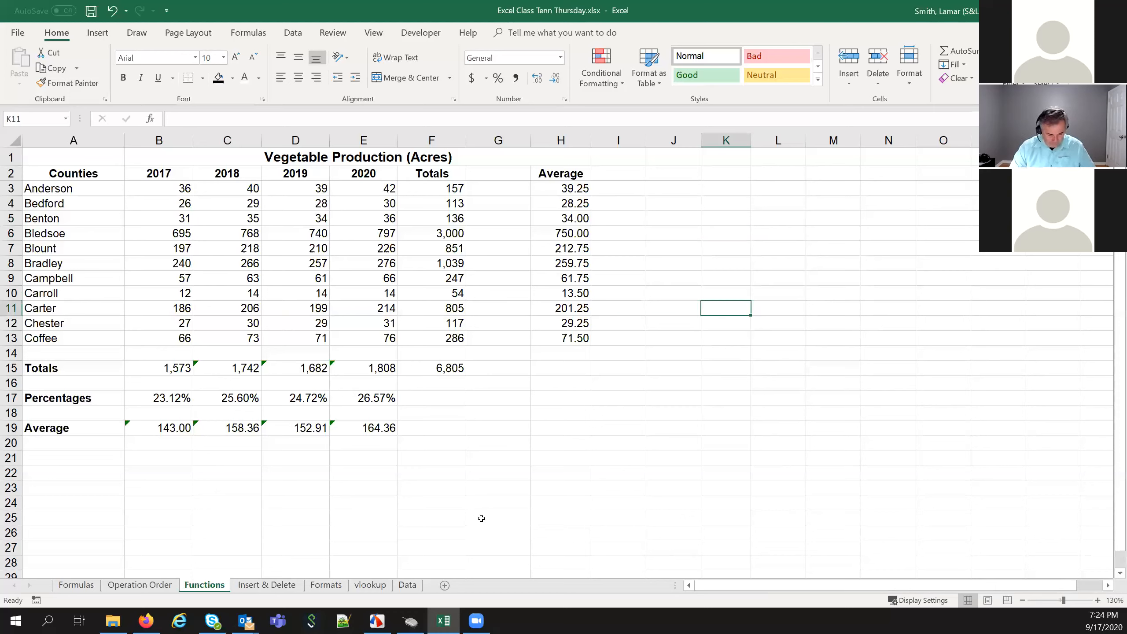
# Switch to the Formats sheet and look over the wrapped heading in C1
pyautogui.click(316, 585)
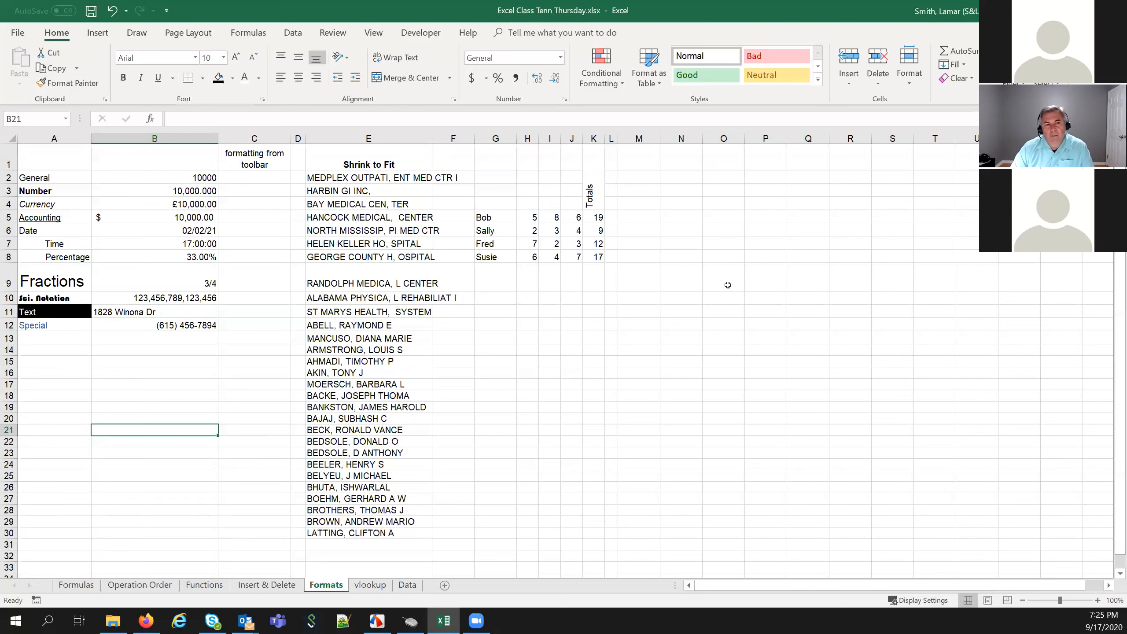
pyautogui.click(251, 159)
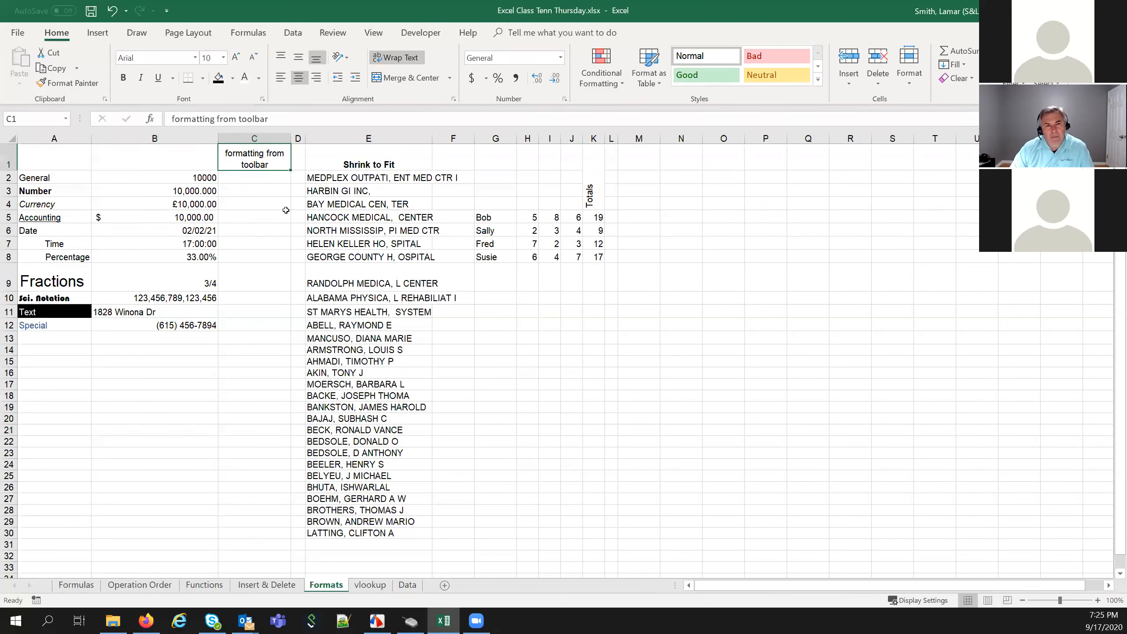
pyautogui.click(807, 246)
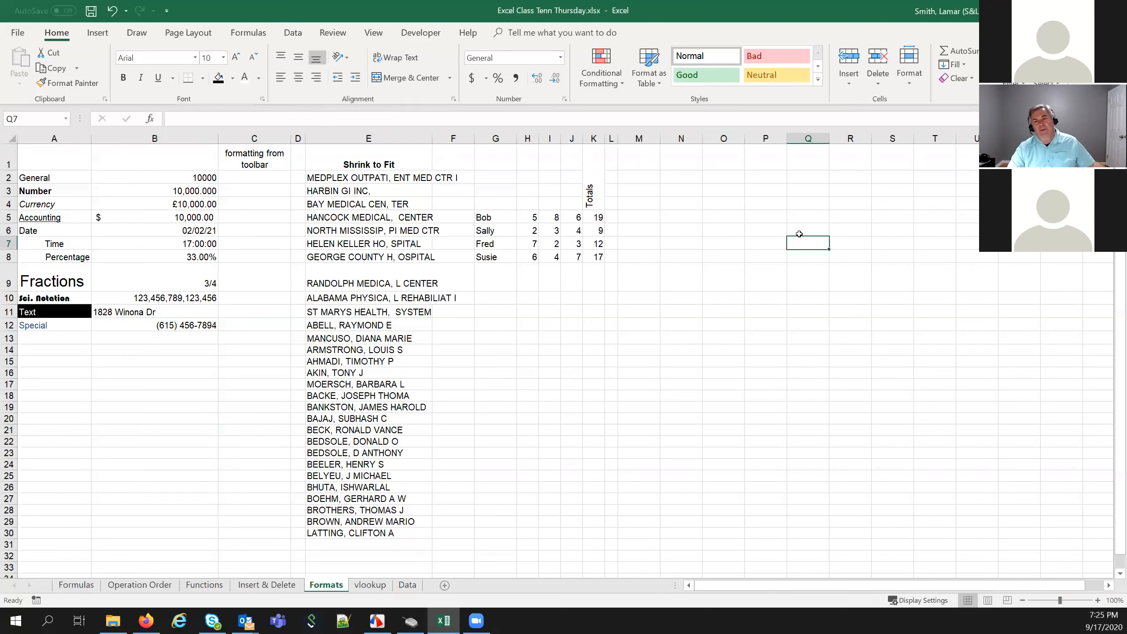
# Enter 'the quick brown fox jump over the lazy' in cell P5
pyautogui.click(779, 219)
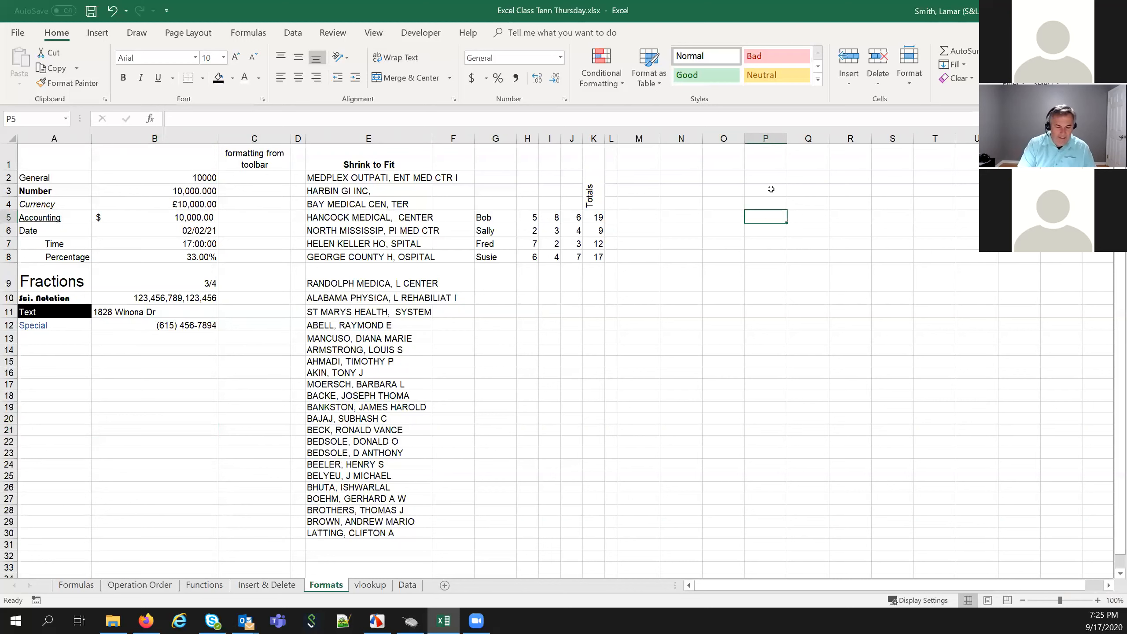
pyautogui.write('the quick brown fox jump over the lazy')
pyautogui.press('Return')
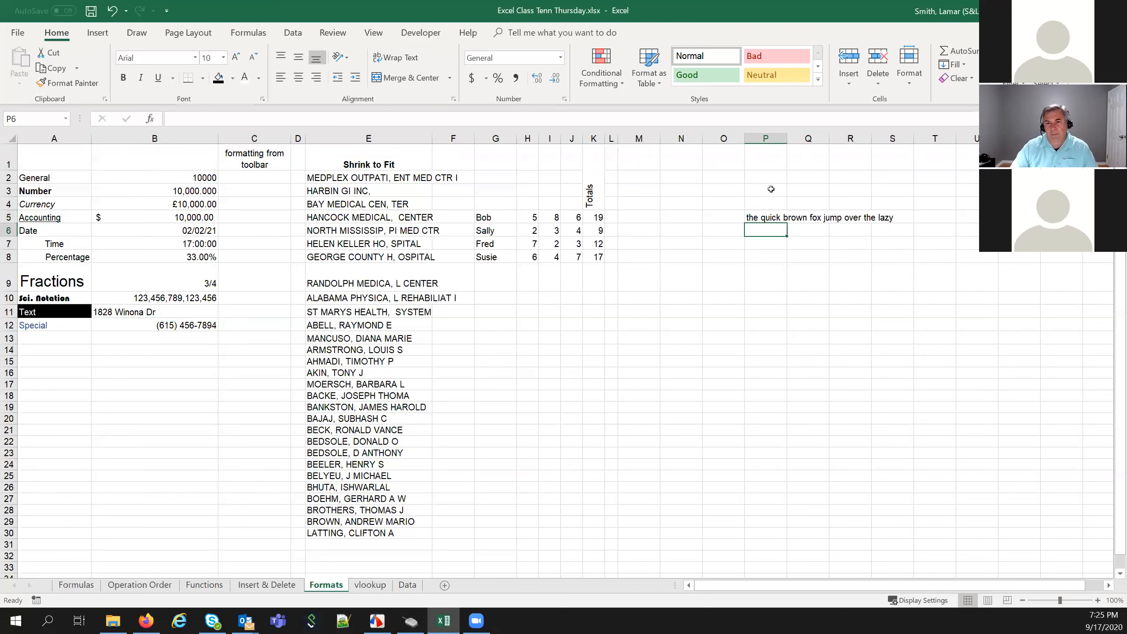
pyautogui.click(760, 217)
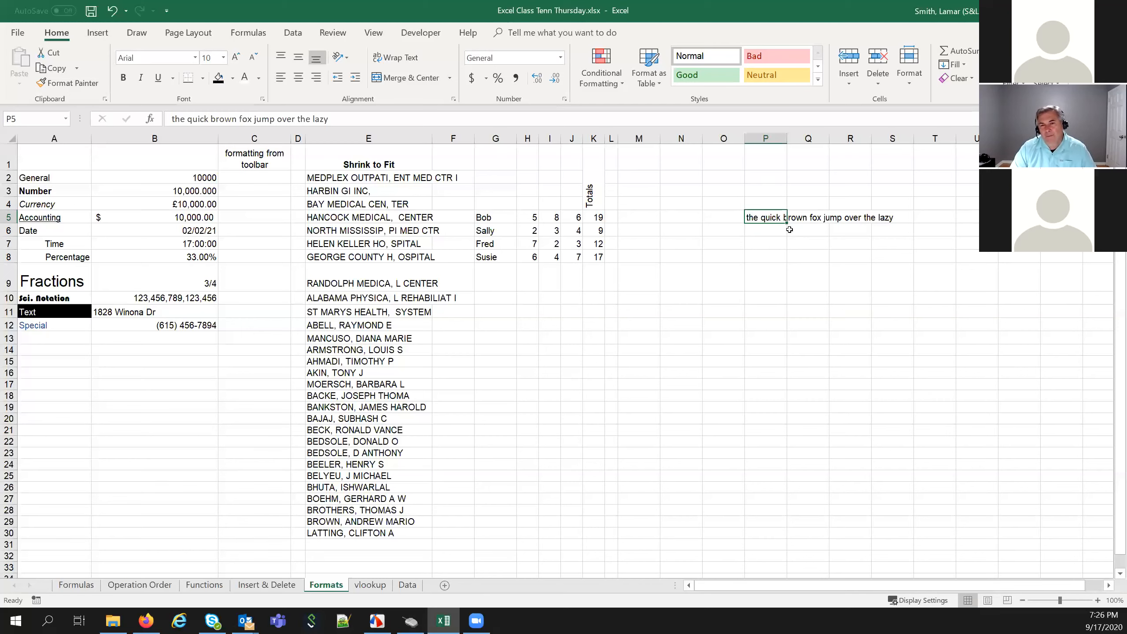
# Turn on Wrap text for cell P5 in Format Cells
pyautogui.rightClick(777, 221)
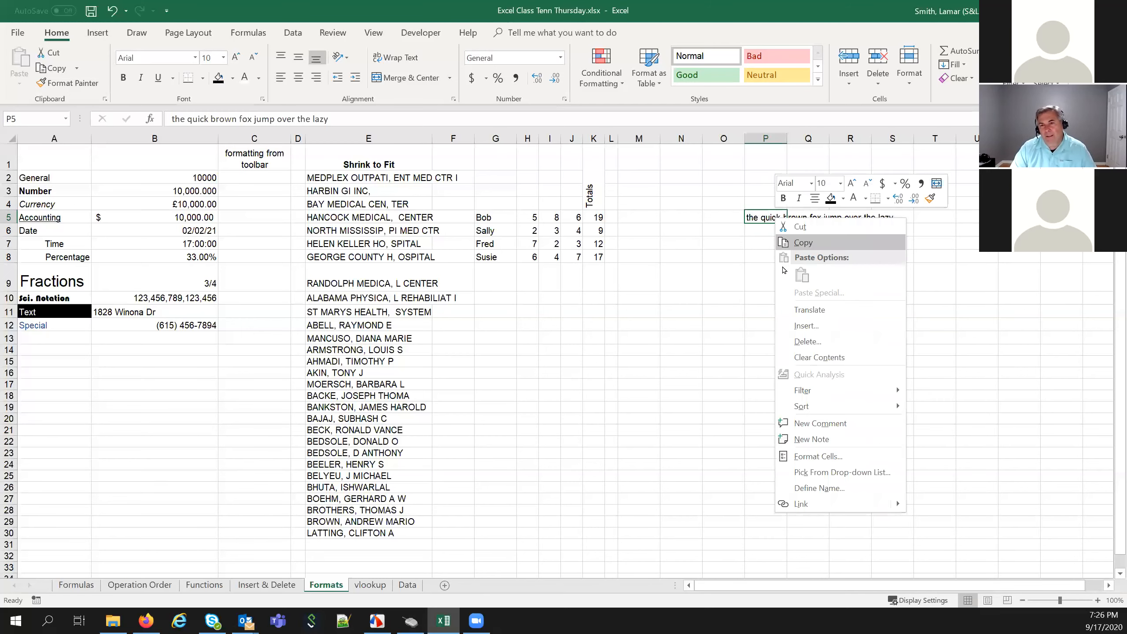
pyautogui.click(815, 456)
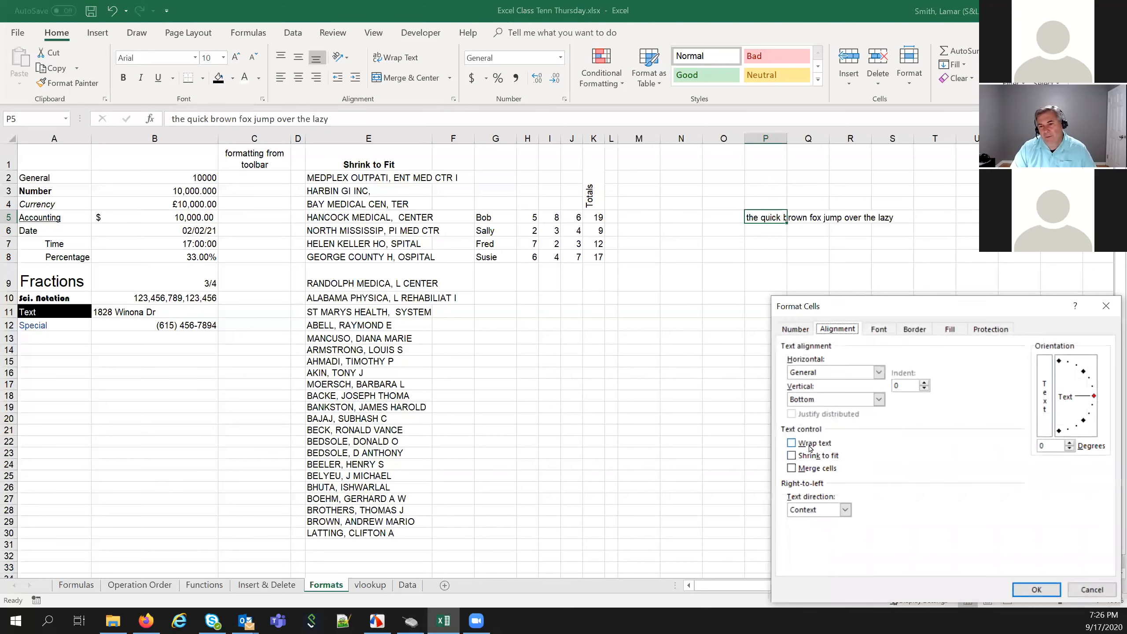
pyautogui.click(814, 443)
pyautogui.moveTo(846, 303); pyautogui.dragTo(758, 263)
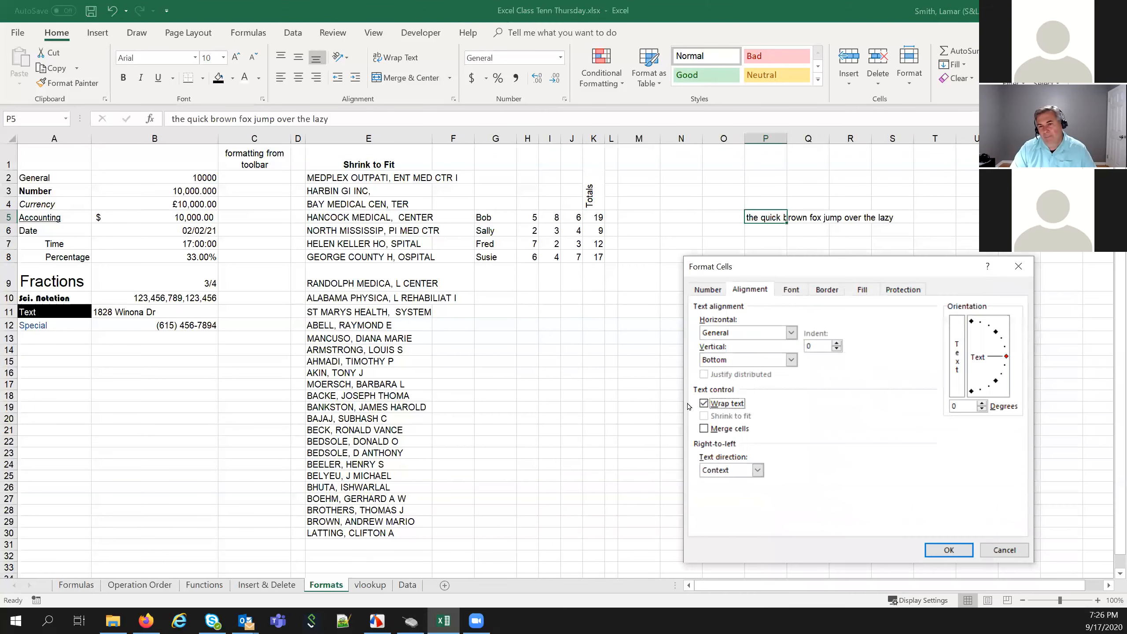
pyautogui.click(949, 551)
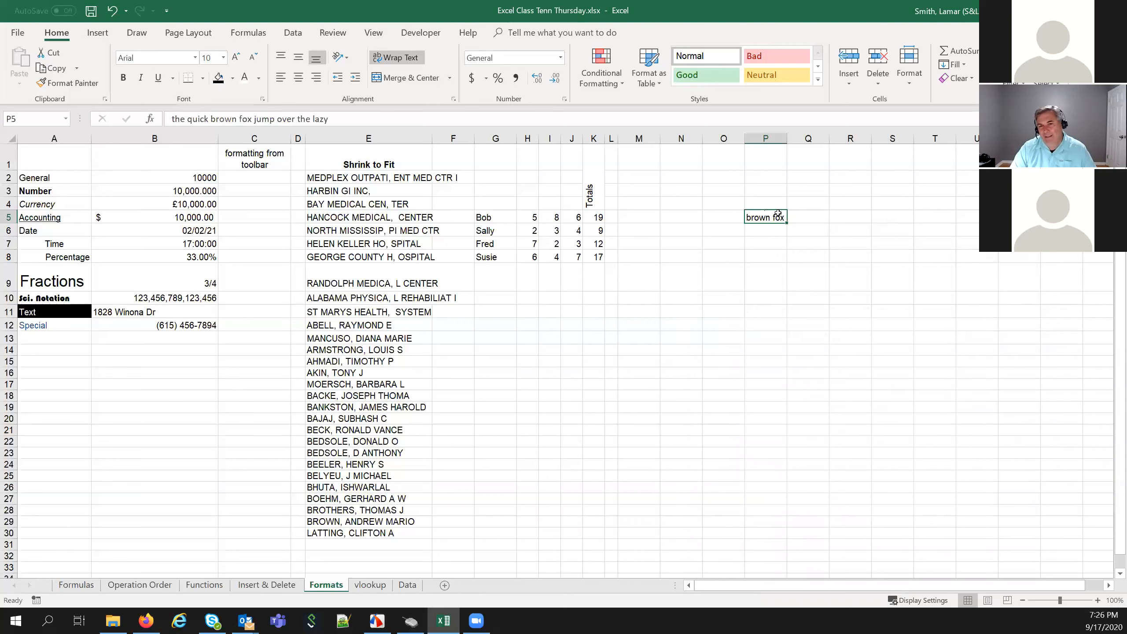
# Drag row 5 taller so the wrapped lines show
pyautogui.click(766, 139)
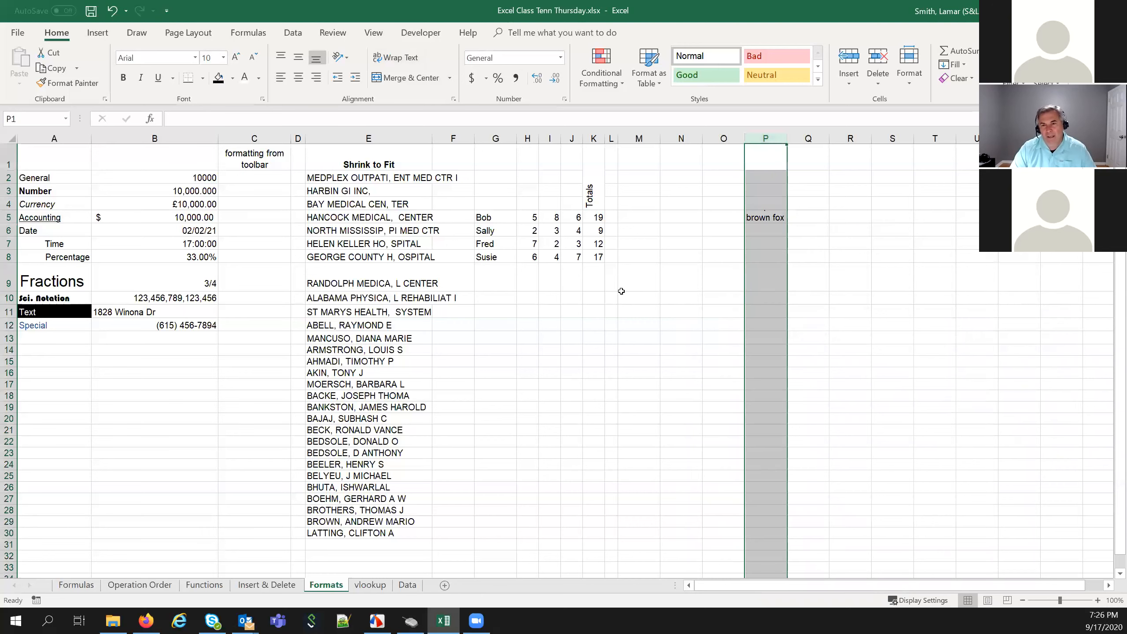
pyautogui.click(9, 217)
pyautogui.moveTo(9, 224); pyautogui.dragTo(8, 248)
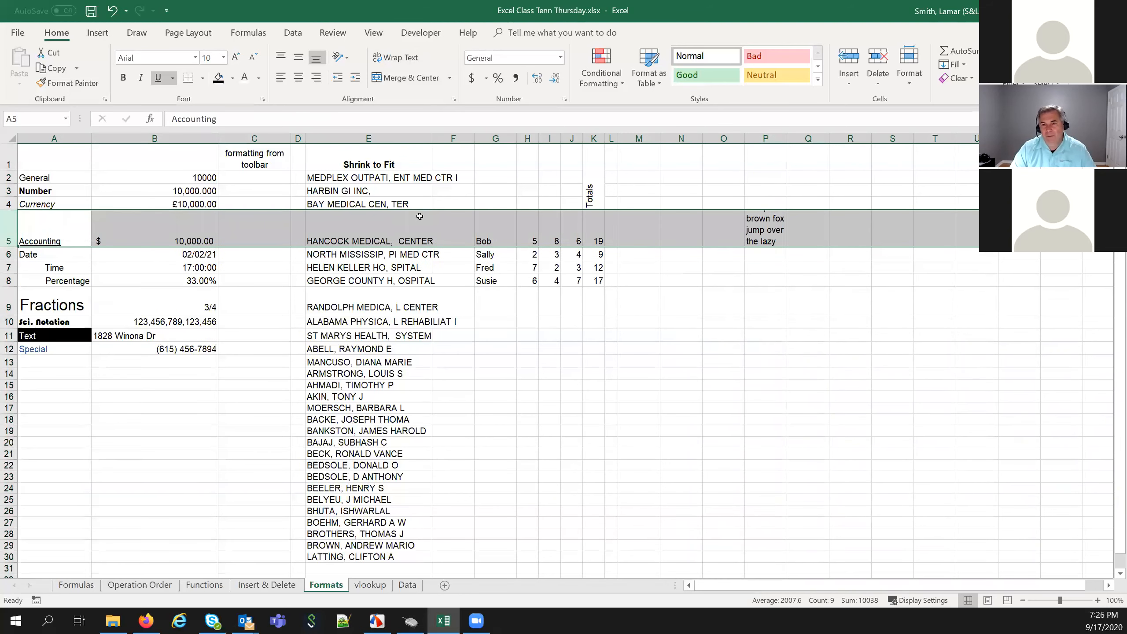
# Widen column P and adjust row 5 height so the sentence fits on three lines
pyautogui.click(759, 226)
pyautogui.click(764, 138)
pyautogui.moveTo(784, 138); pyautogui.dragTo(808, 148)
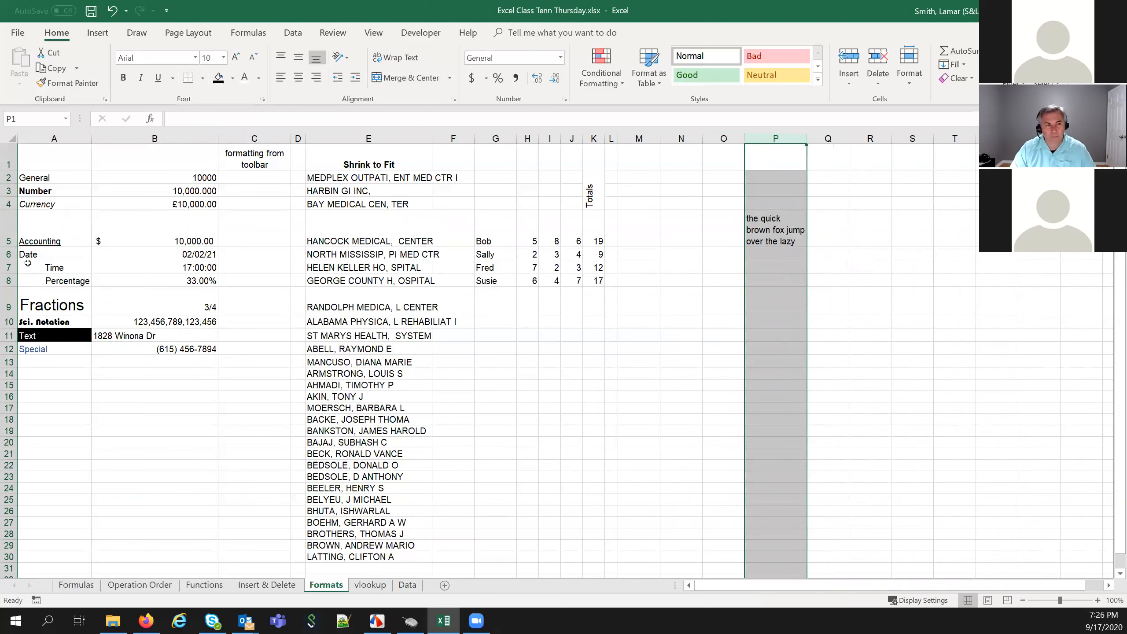
pyautogui.click(10, 241)
pyautogui.moveTo(10, 248); pyautogui.dragTo(11, 248)
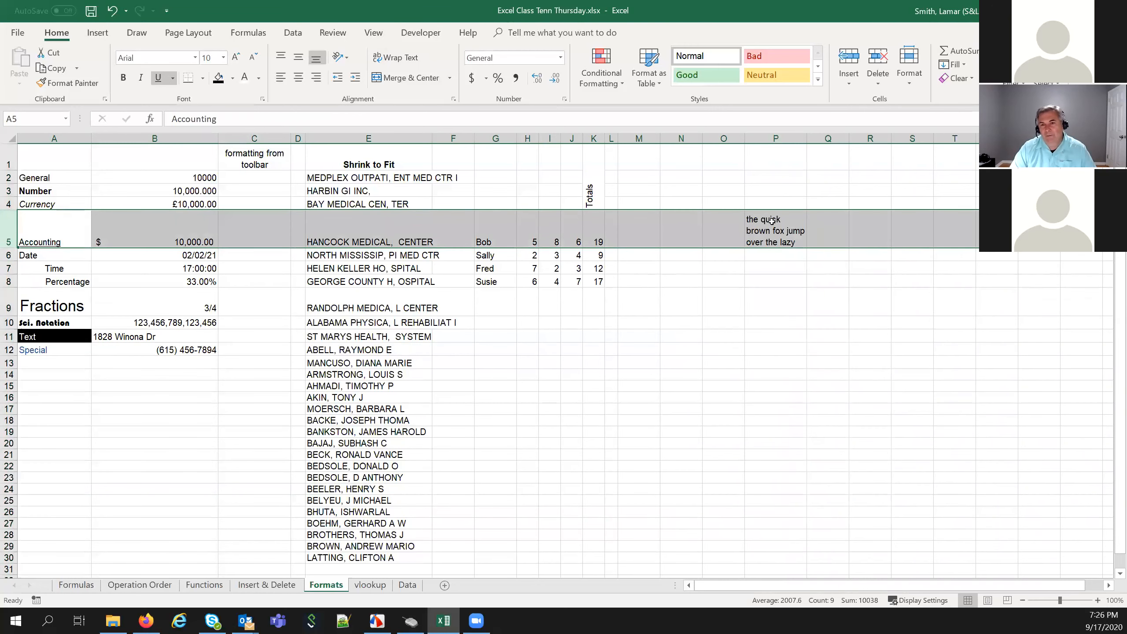
pyautogui.click(790, 242)
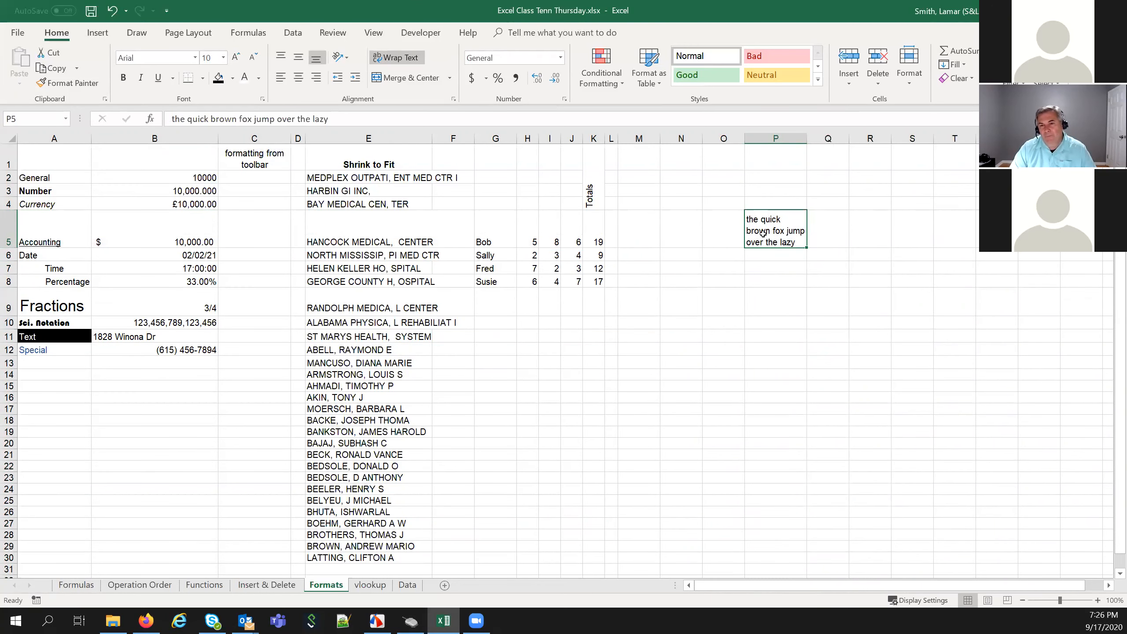
pyautogui.moveTo(785, 257); pyautogui.dragTo(779, 543)
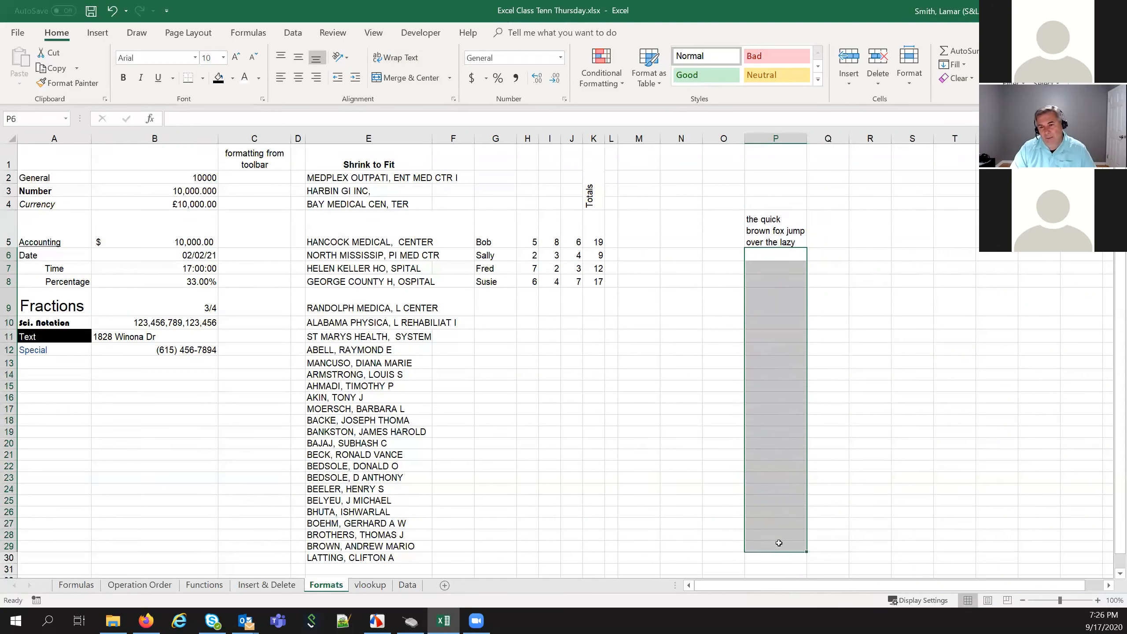
pyautogui.click(764, 225)
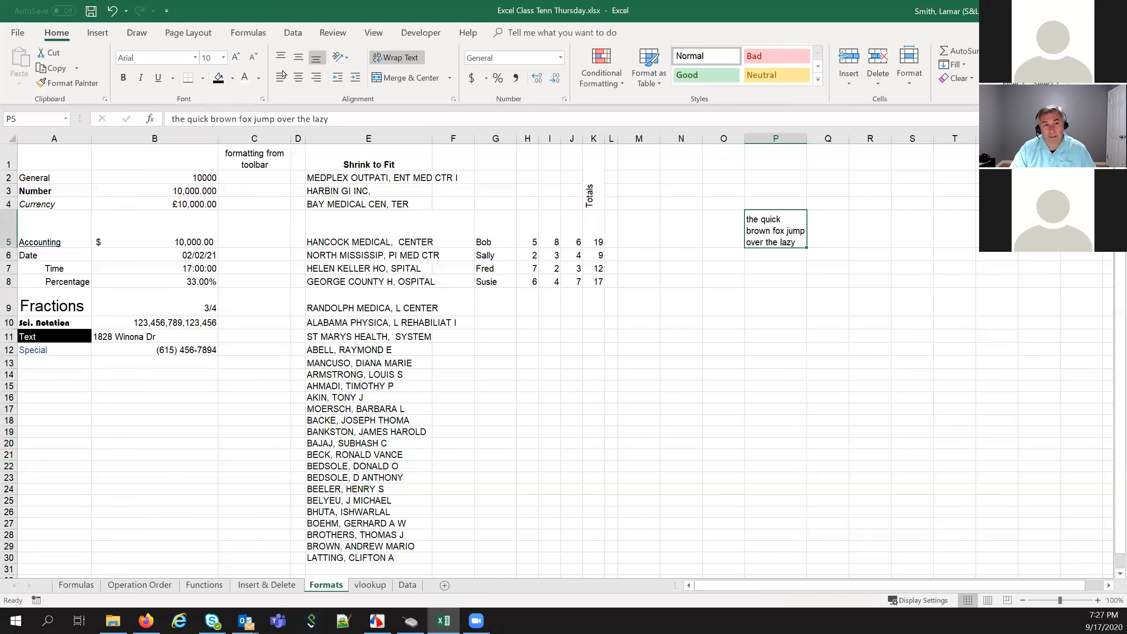
# Centre P5's sentence horizontally, confirming Horizontal: Center in Format Cells
pyautogui.click(296, 78)
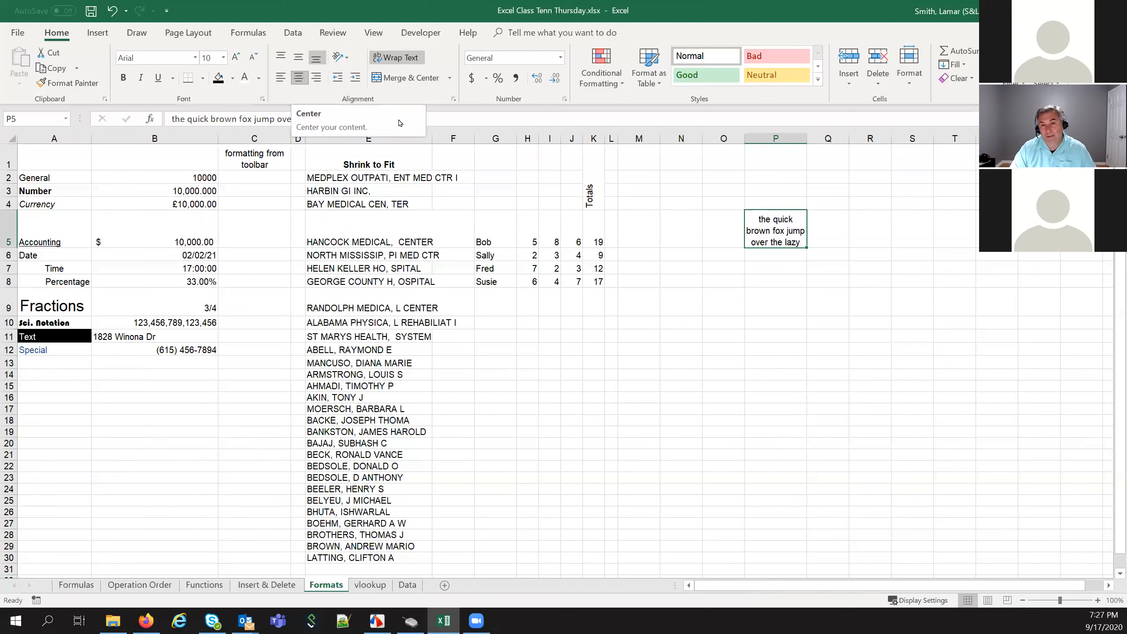
pyautogui.rightClick(770, 230)
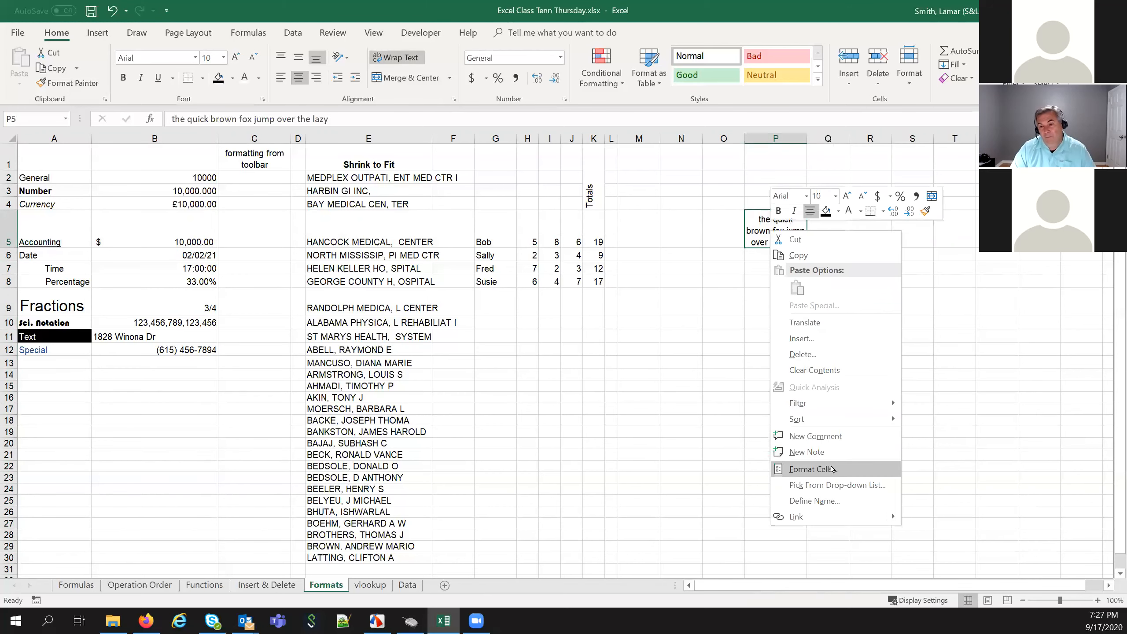
pyautogui.click(828, 469)
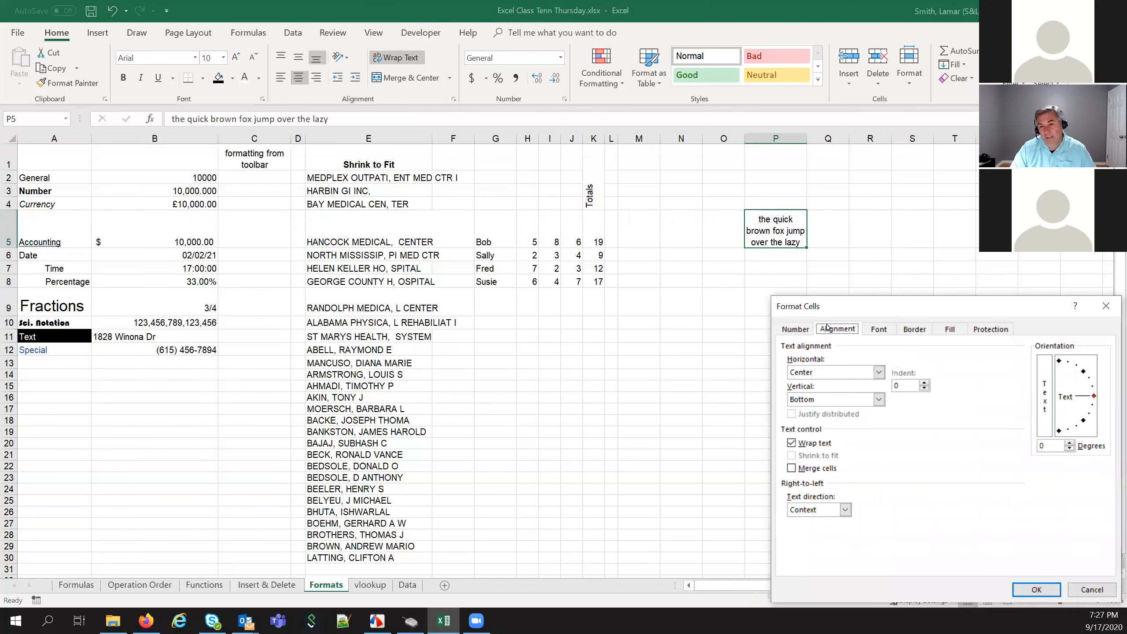
pyautogui.click(831, 375)
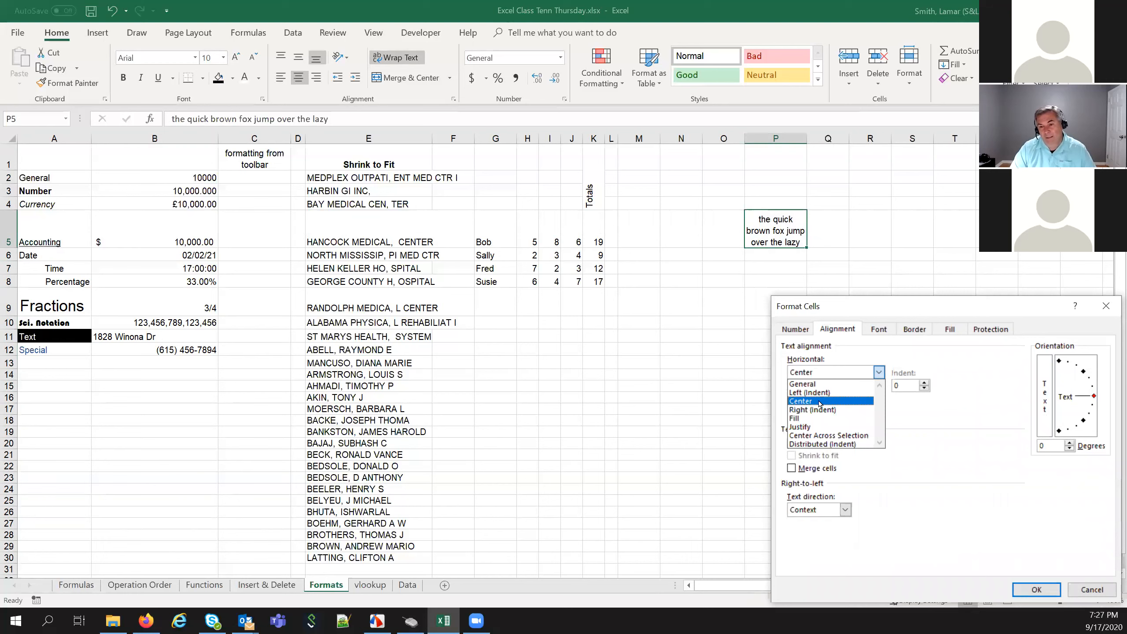
pyautogui.click(820, 401)
pyautogui.click(1036, 589)
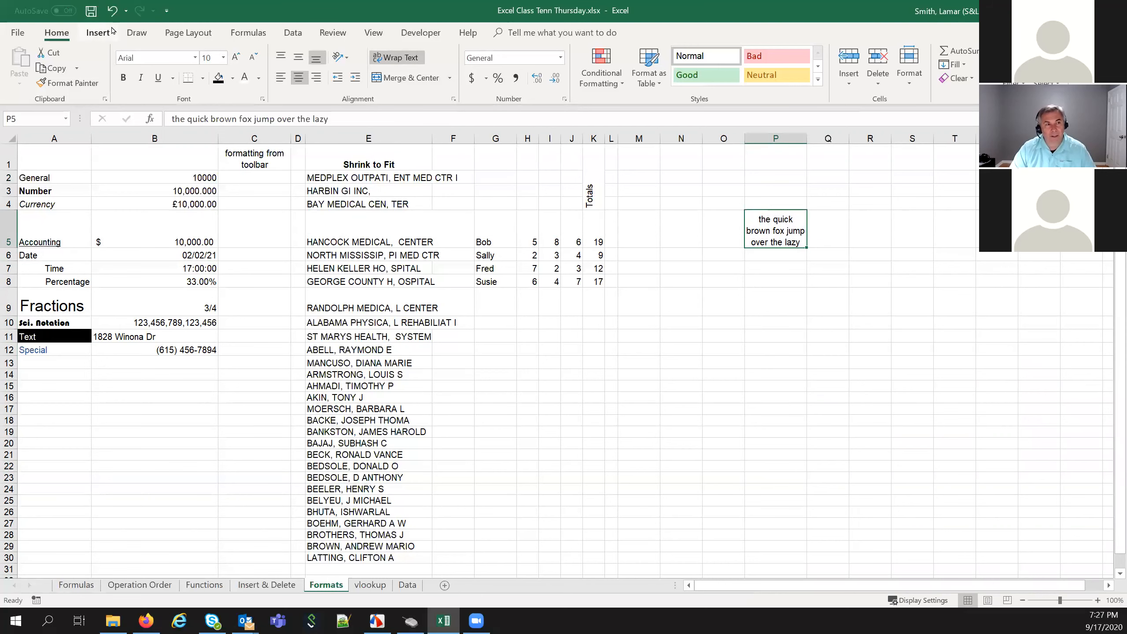
pyautogui.click(111, 12)
pyautogui.click(111, 11)
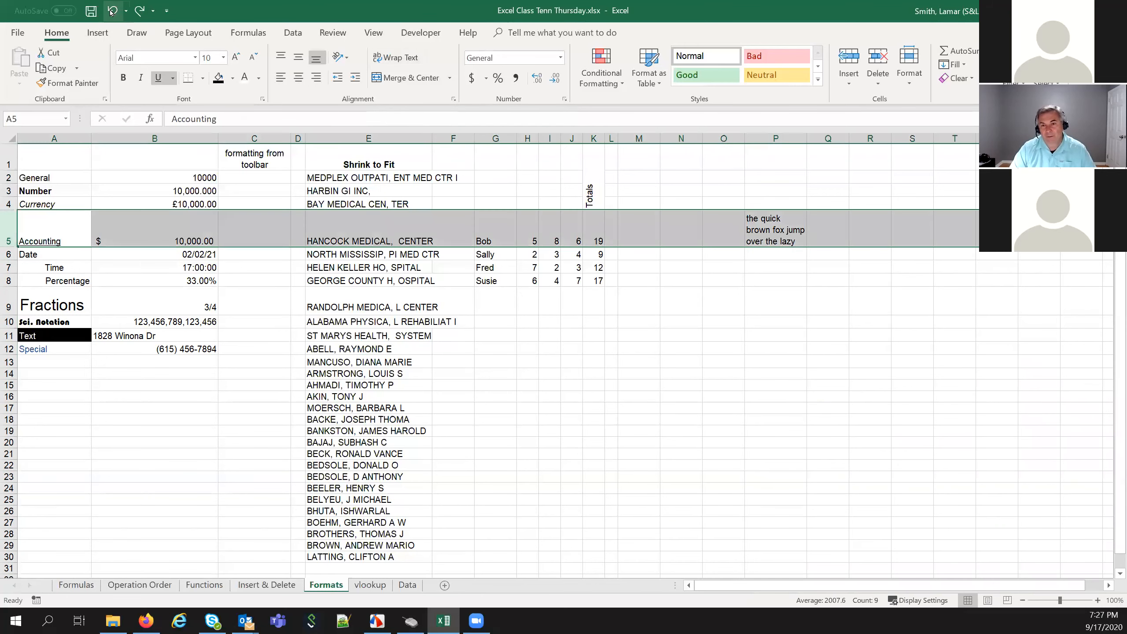
pyautogui.click(111, 12)
pyautogui.click(111, 12)
pyautogui.click(111, 11)
pyautogui.click(111, 11)
pyautogui.click(111, 12)
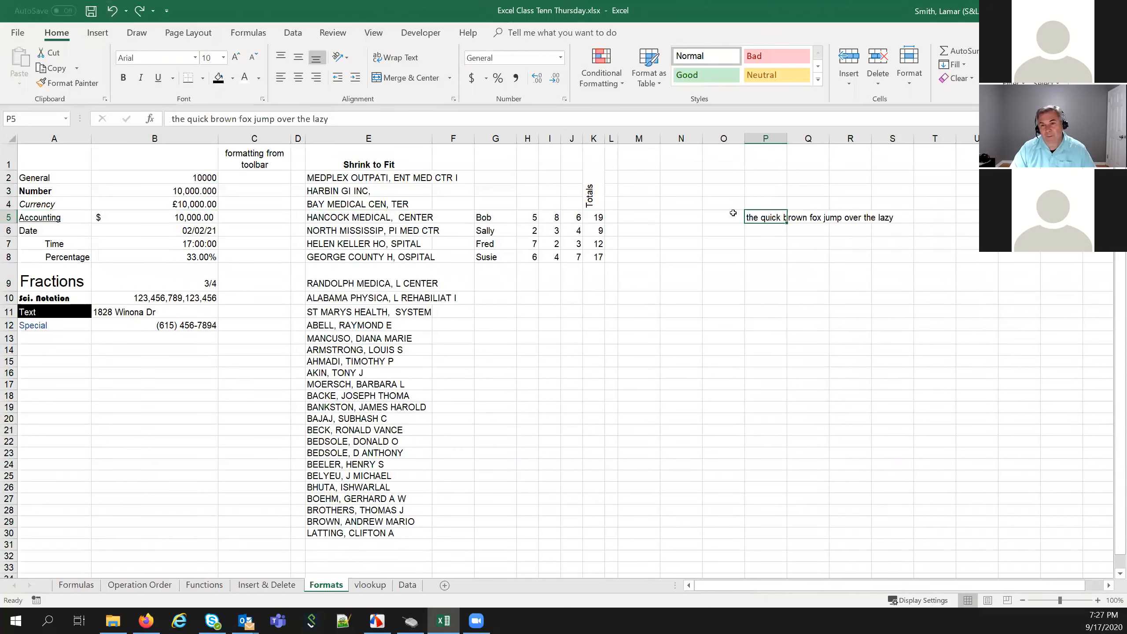
pyautogui.click(408, 64)
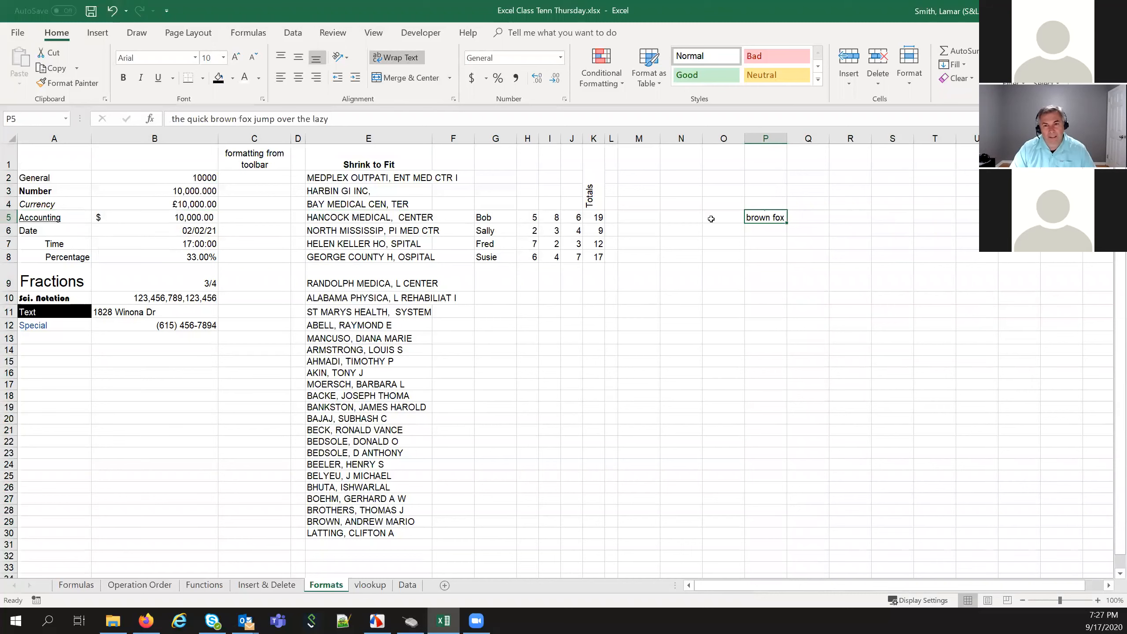
pyautogui.click(780, 138)
pyautogui.moveTo(780, 139); pyautogui.dragTo(794, 139)
pyautogui.click(6, 217)
pyautogui.moveTo(7, 223); pyautogui.dragTo(6, 251)
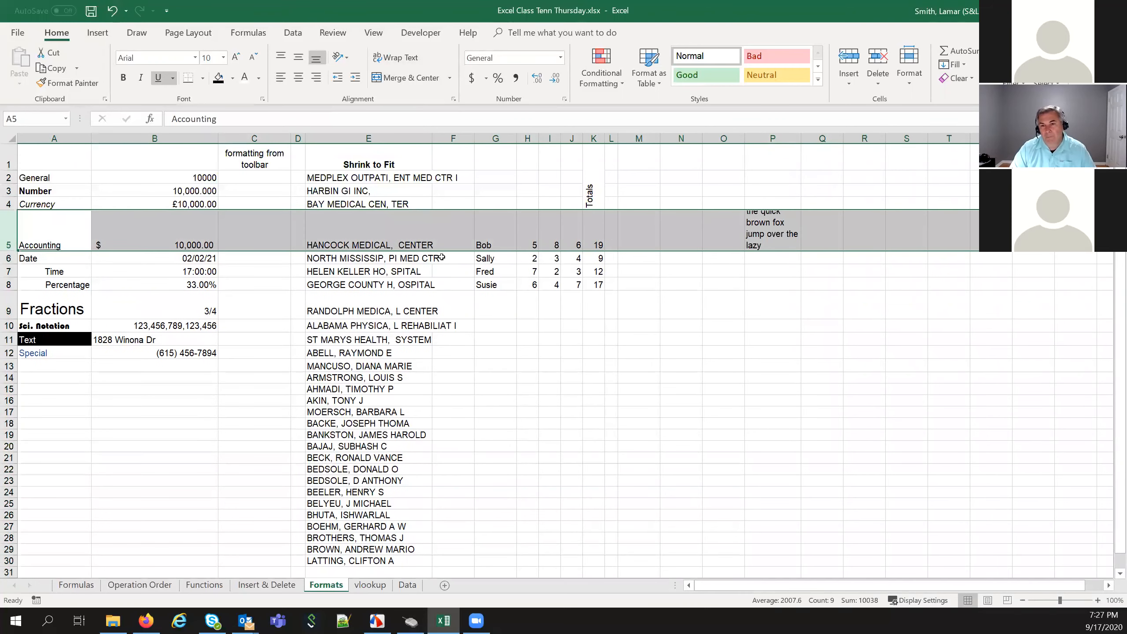
pyautogui.moveTo(801, 138); pyautogui.dragTo(807, 136)
pyautogui.click(785, 240)
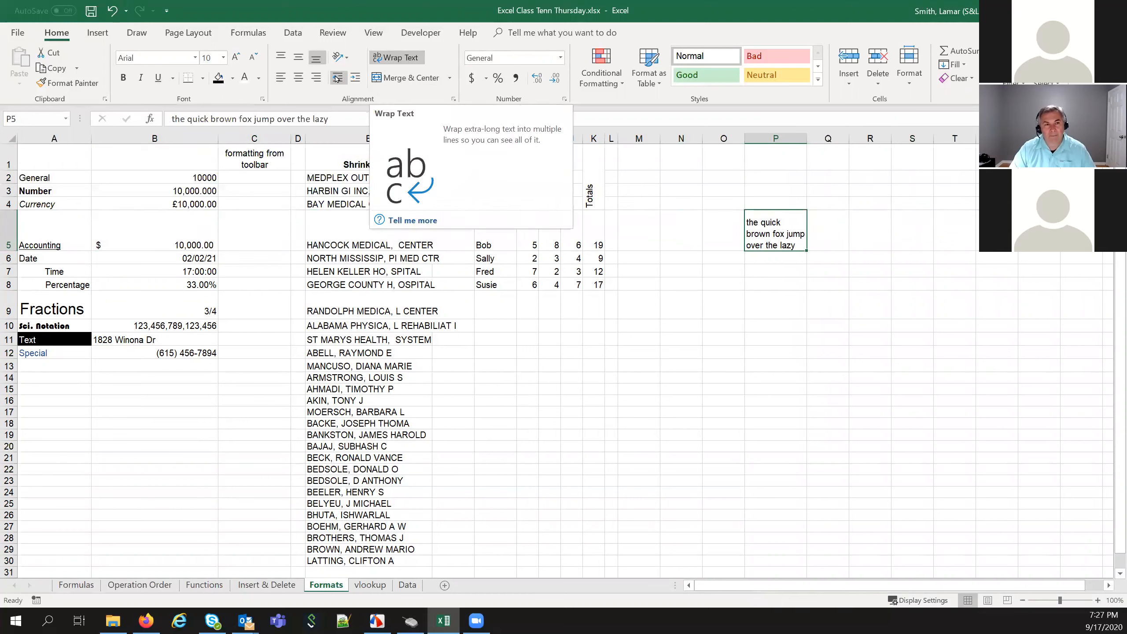
pyautogui.click(298, 77)
pyautogui.click(773, 279)
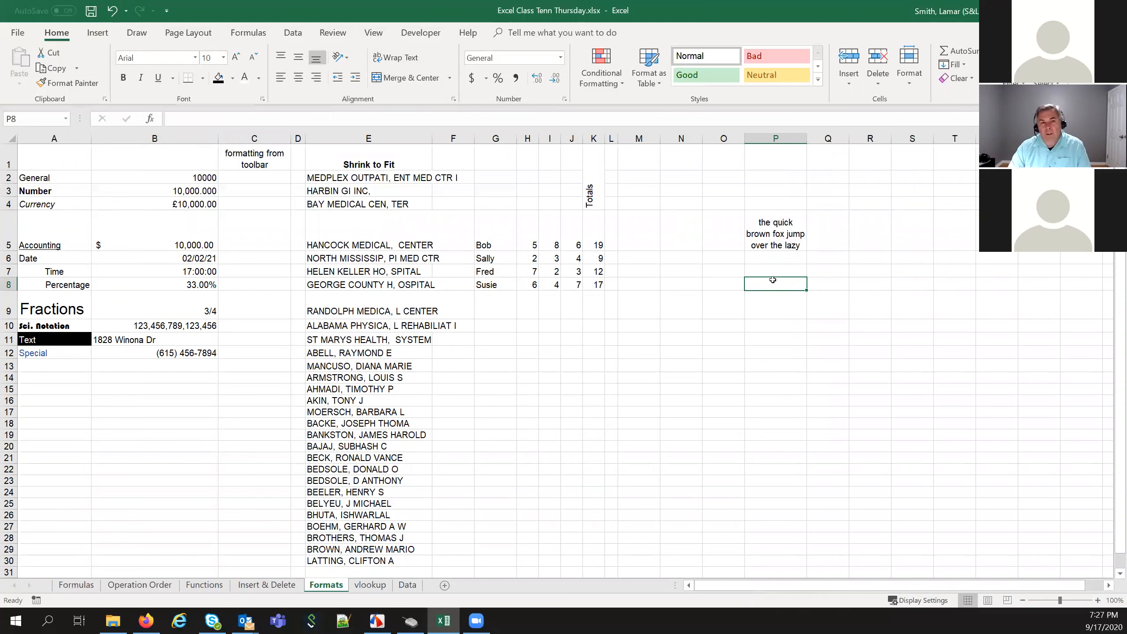
pyautogui.click(374, 160)
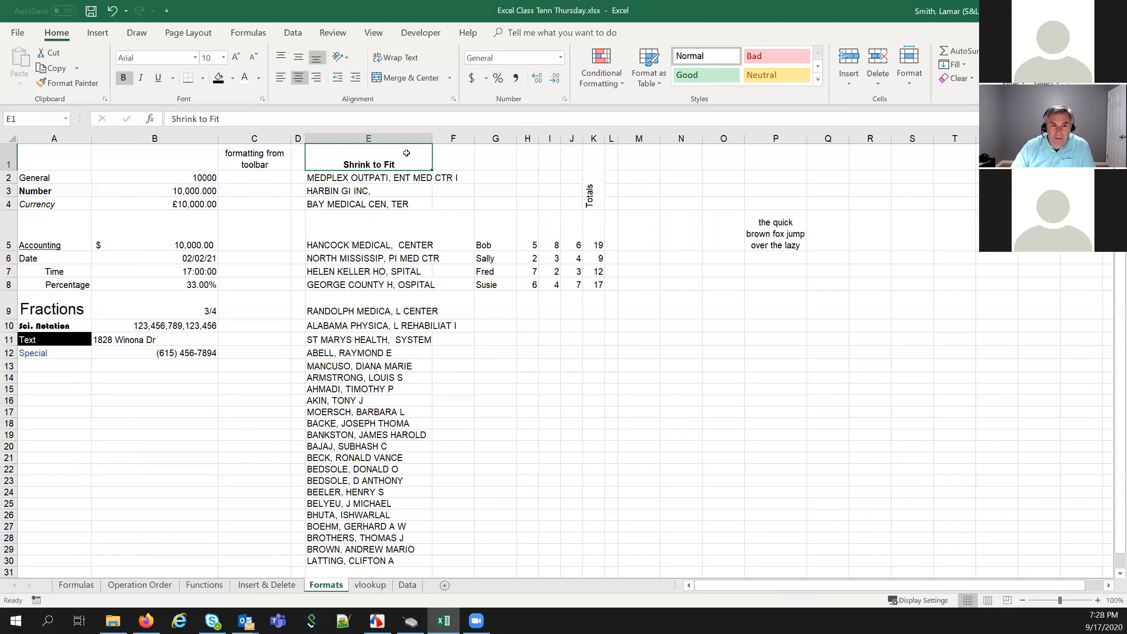
pyautogui.moveTo(397, 178); pyautogui.dragTo(383, 535)
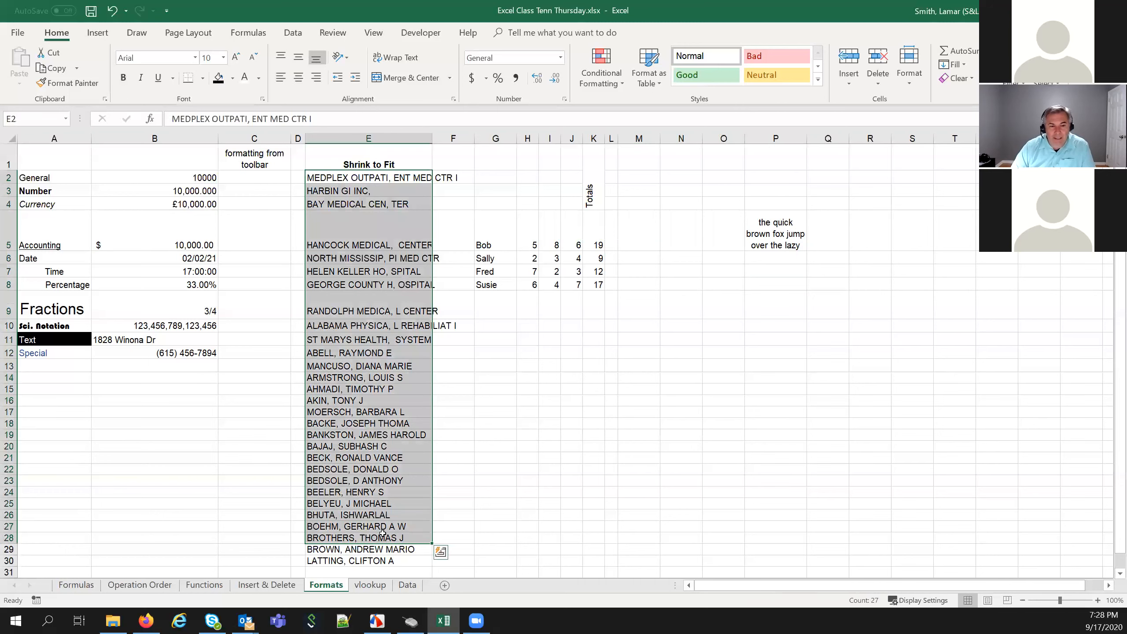
pyautogui.moveTo(386, 179); pyautogui.dragTo(382, 517)
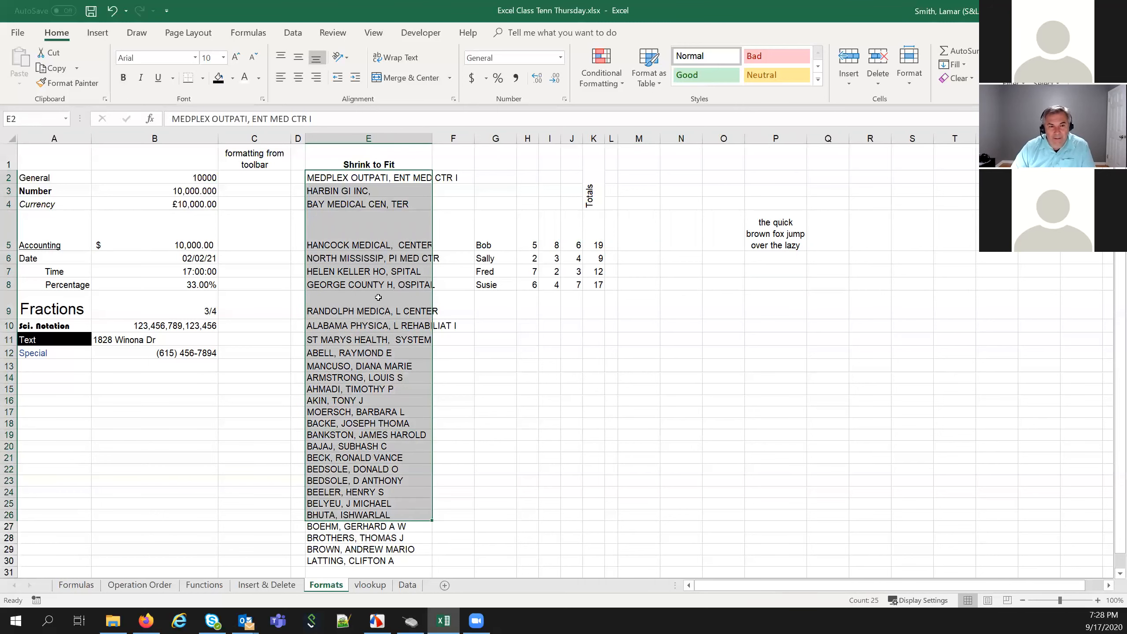
pyautogui.click(377, 281)
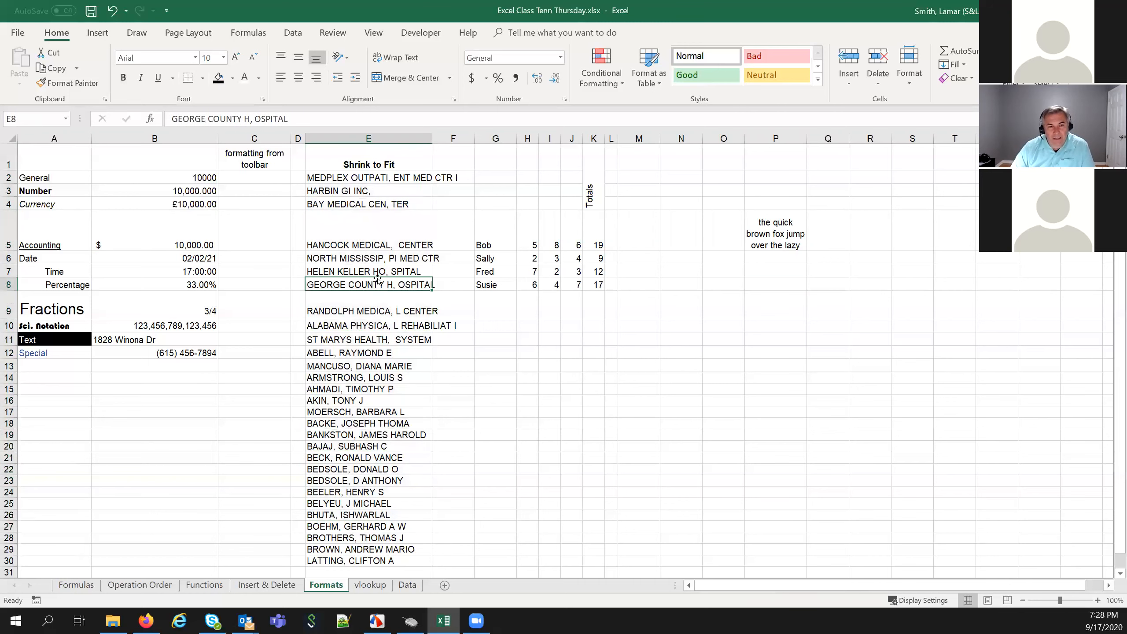
pyautogui.click(377, 272)
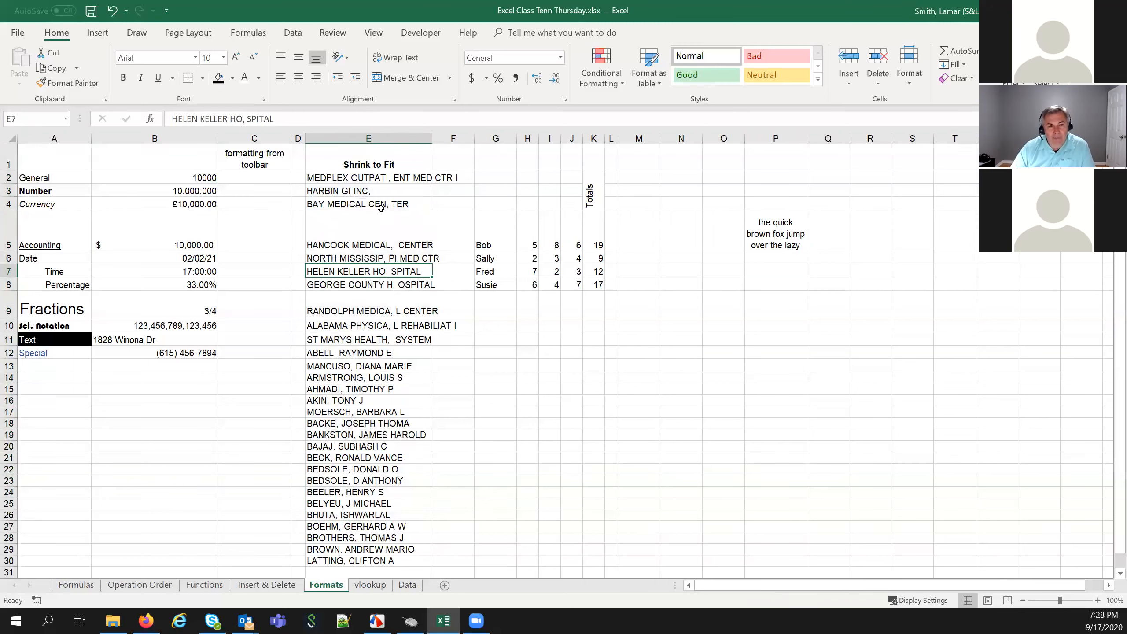
pyautogui.click(392, 177)
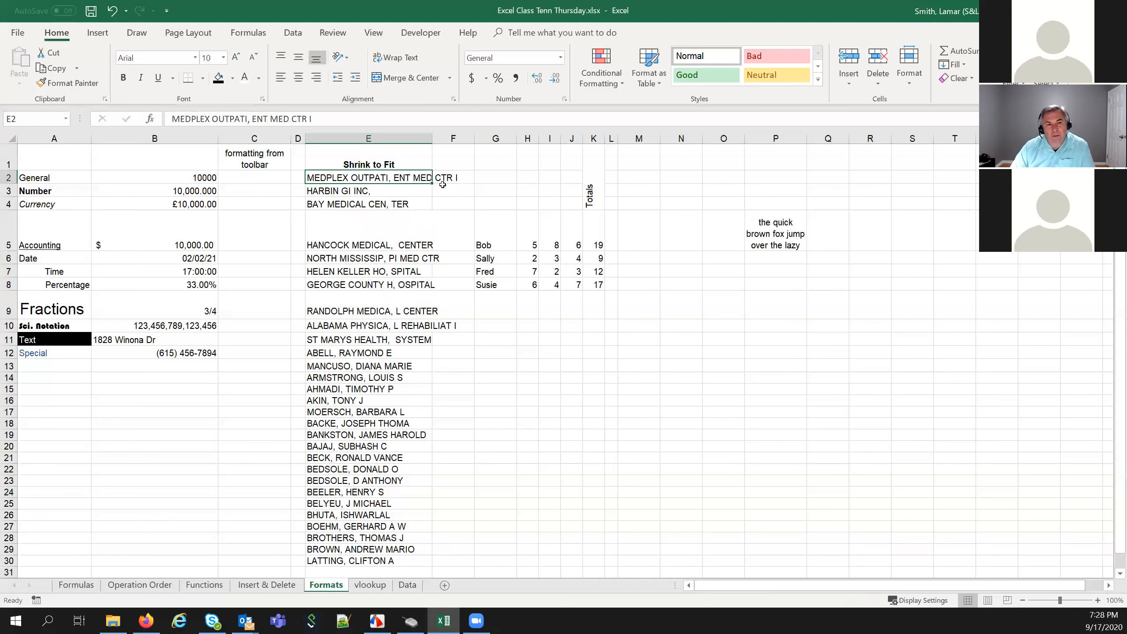
pyautogui.click(409, 250)
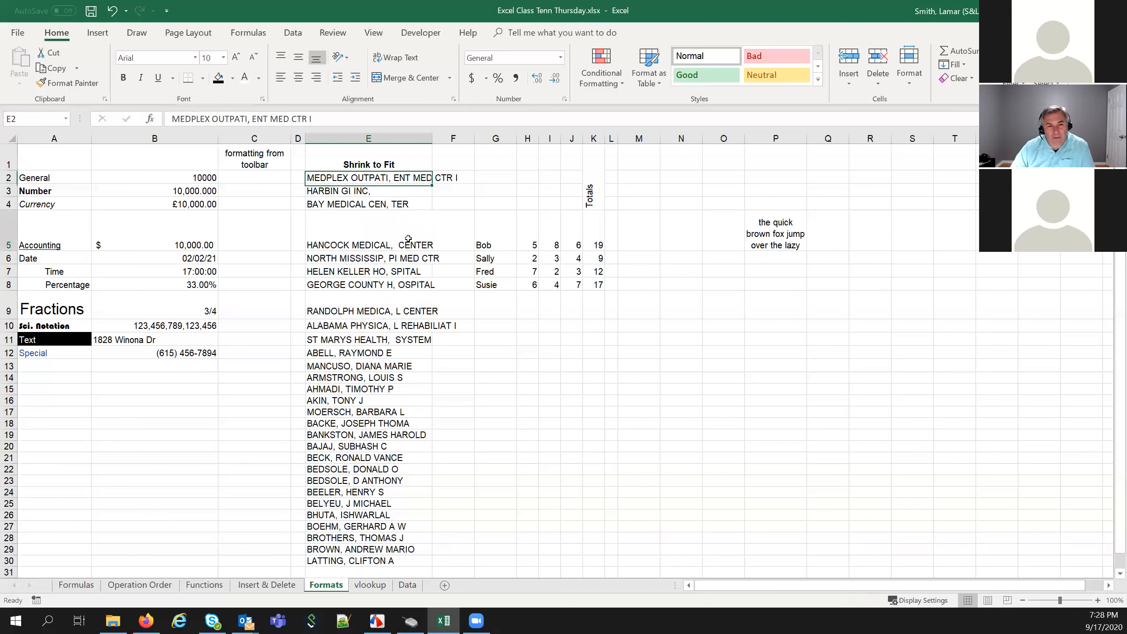
pyautogui.click(402, 259)
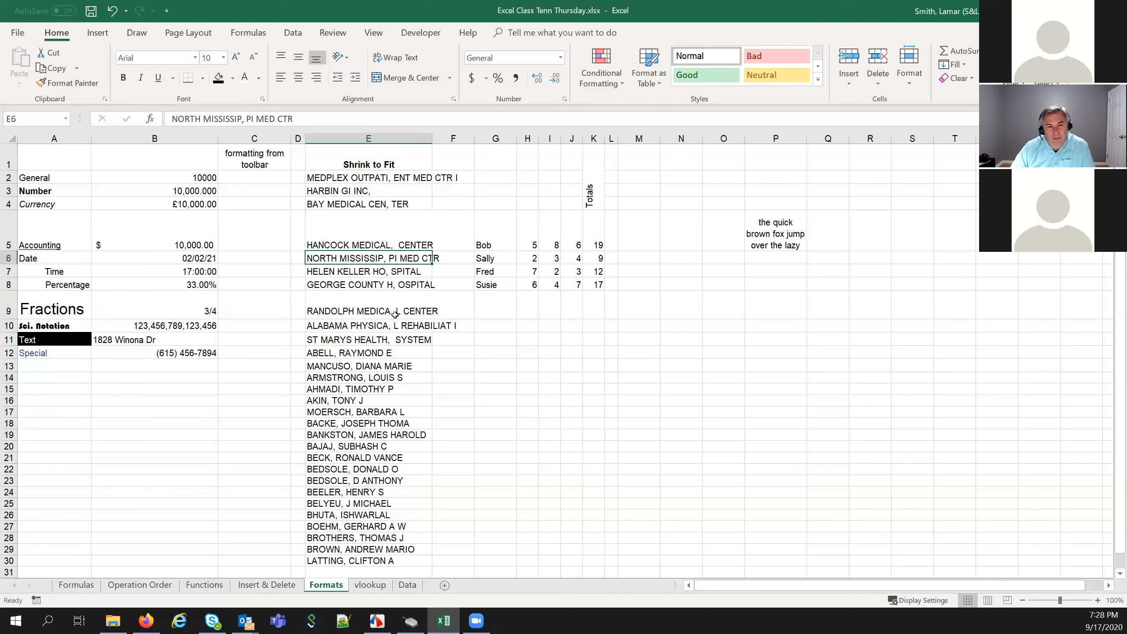
pyautogui.click(406, 134)
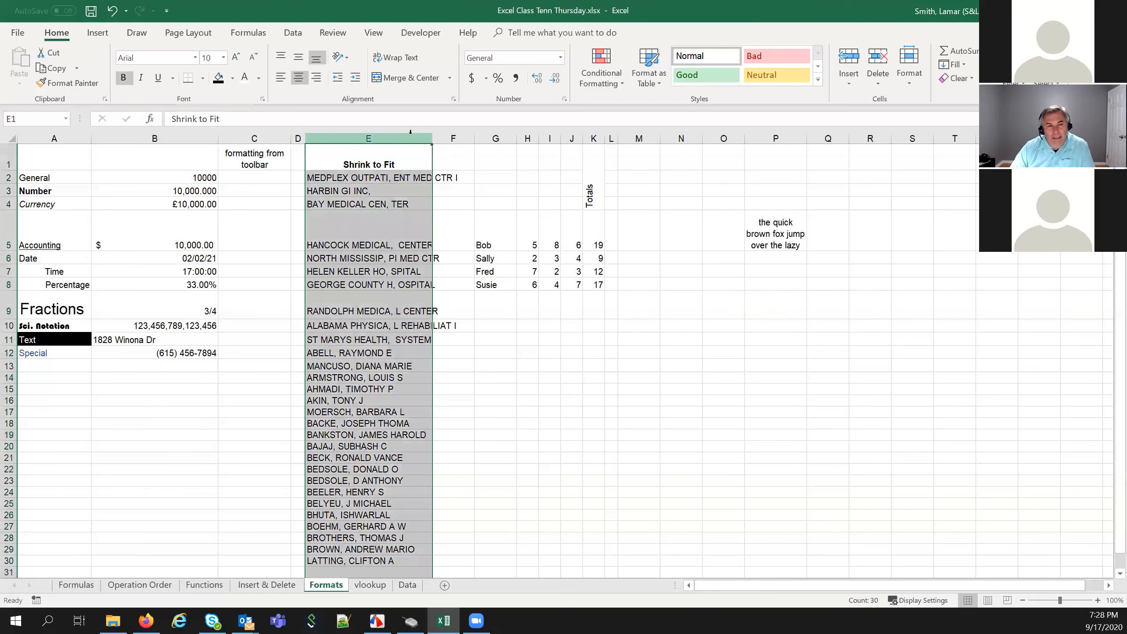
pyautogui.doubleClick(432, 139)
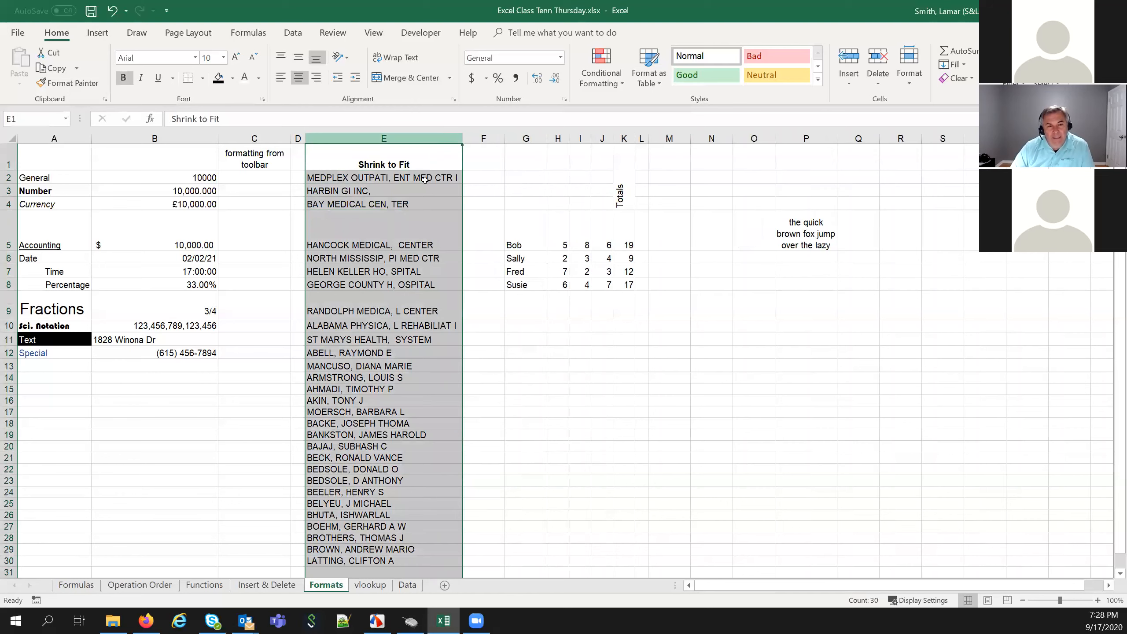
pyautogui.click(383, 401)
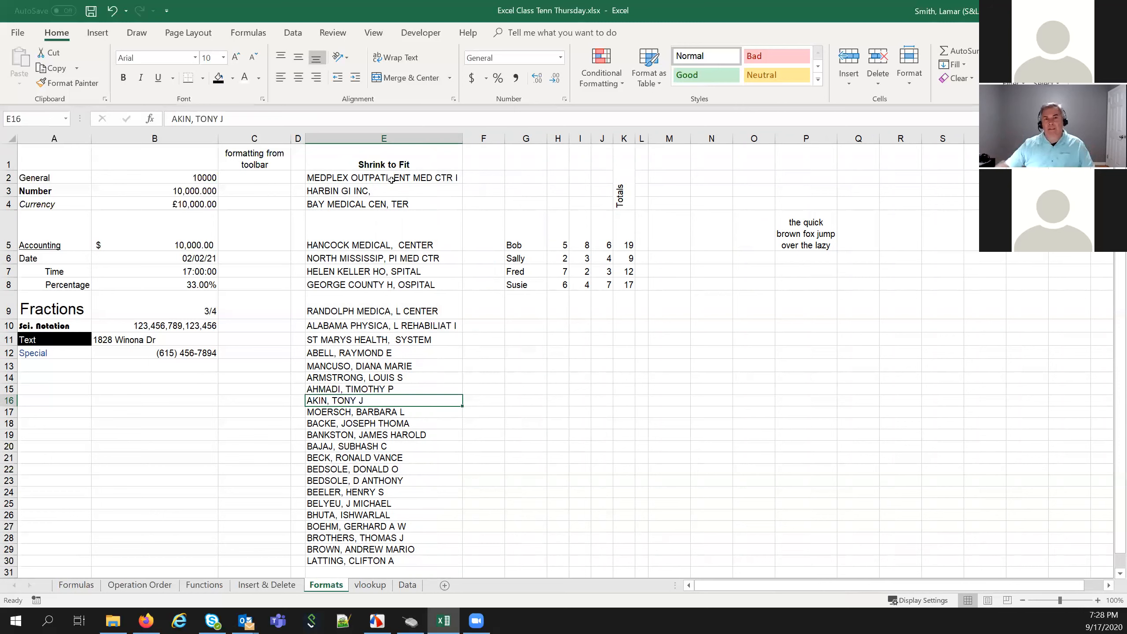
pyautogui.click(396, 155)
pyautogui.hotkey('ctrl', 'shift', 'Down')
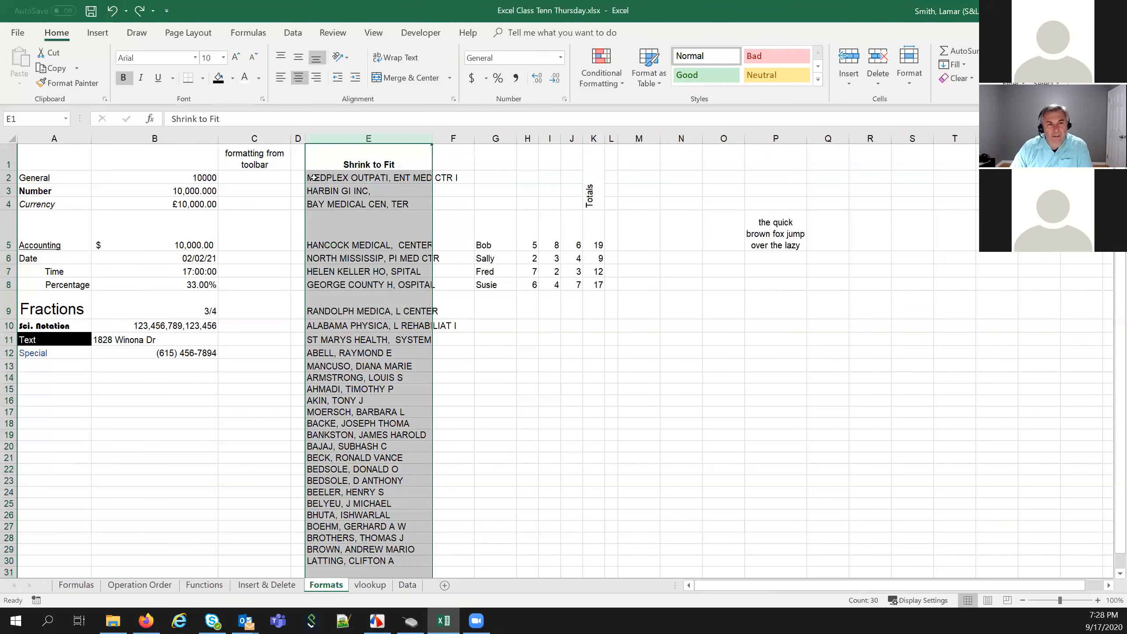
pyautogui.click(344, 206)
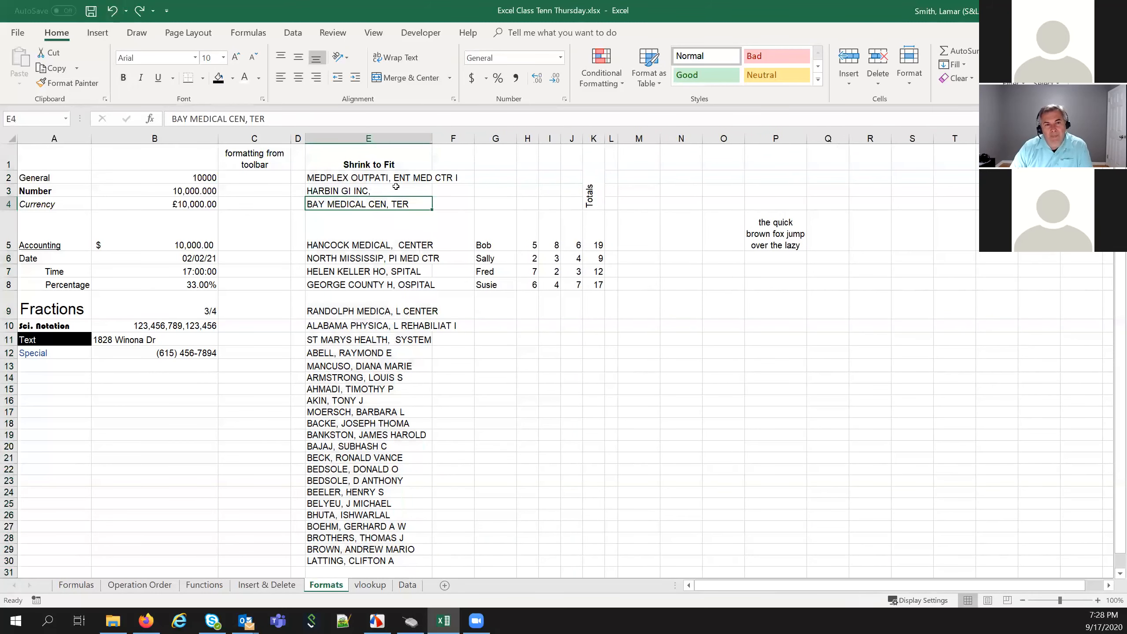
pyautogui.click(402, 134)
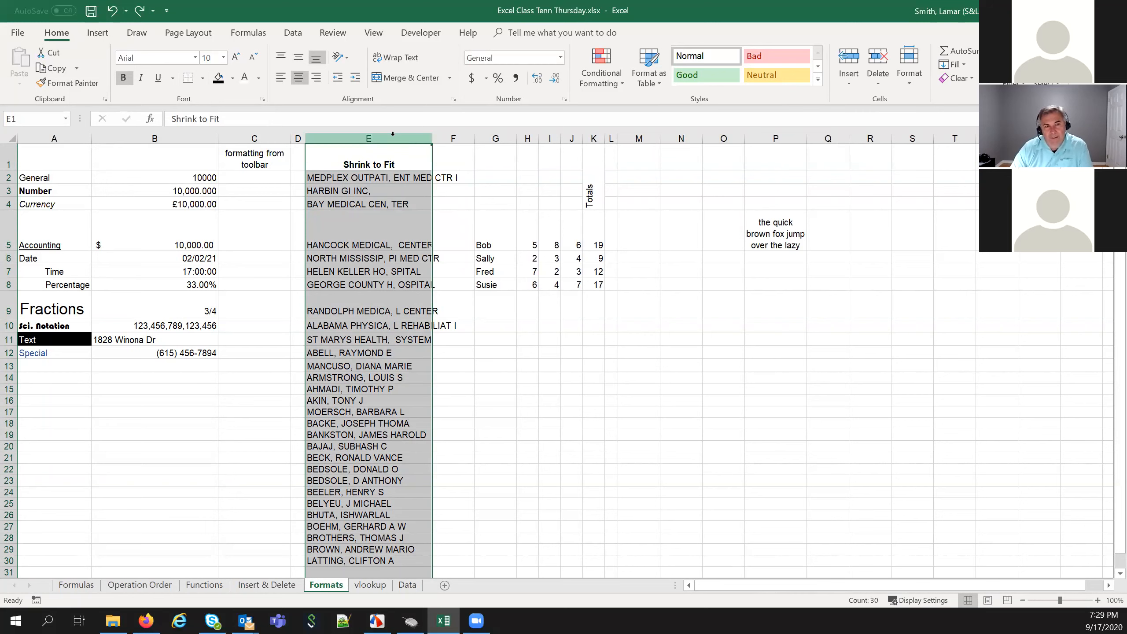
pyautogui.rightClick(394, 136)
pyautogui.click(576, 250)
# Turn on Shrink to fit for all of column E
pyautogui.rightClick(408, 136)
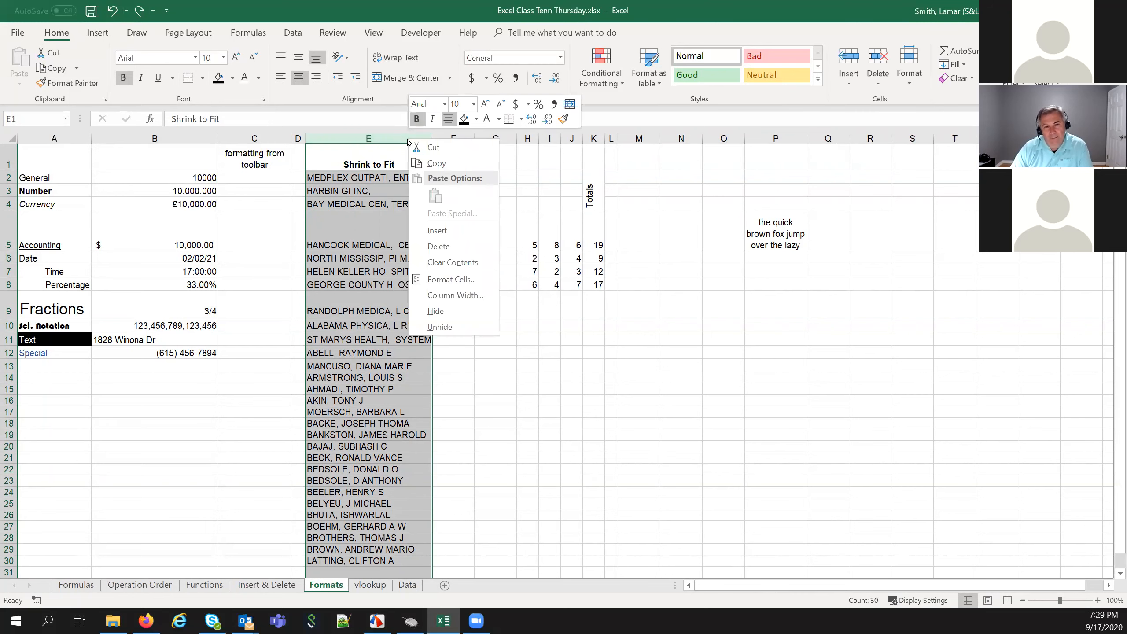
pyautogui.click(443, 276)
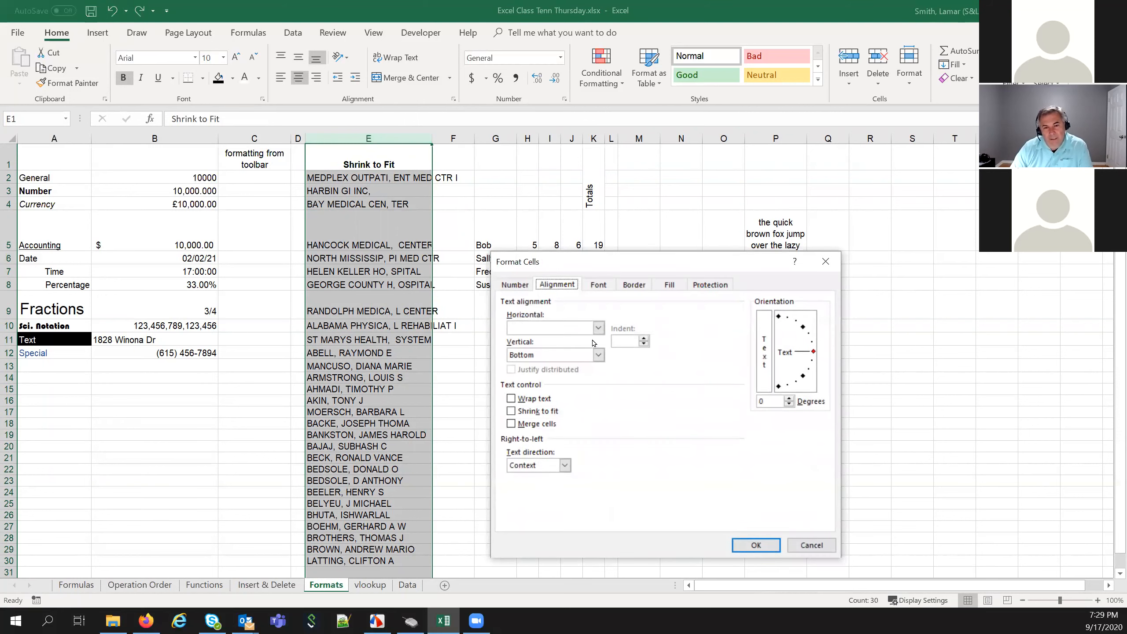
pyautogui.click(513, 412)
pyautogui.click(768, 546)
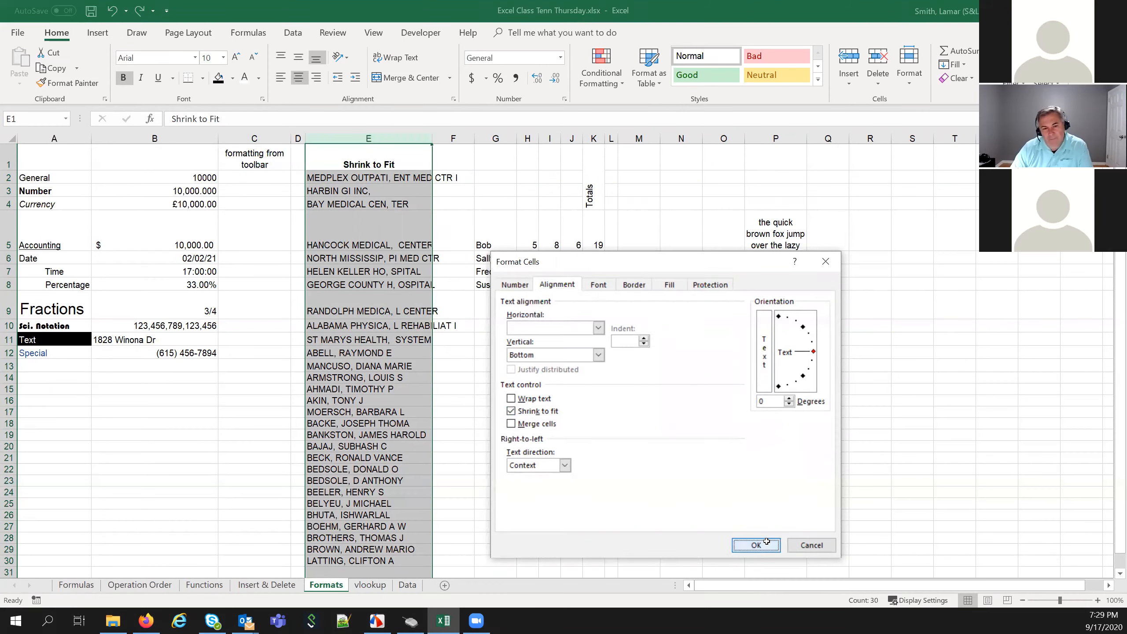
# Inspect the shrunk names in E2, E4, E6 and E10
pyautogui.click(375, 203)
pyautogui.click(372, 179)
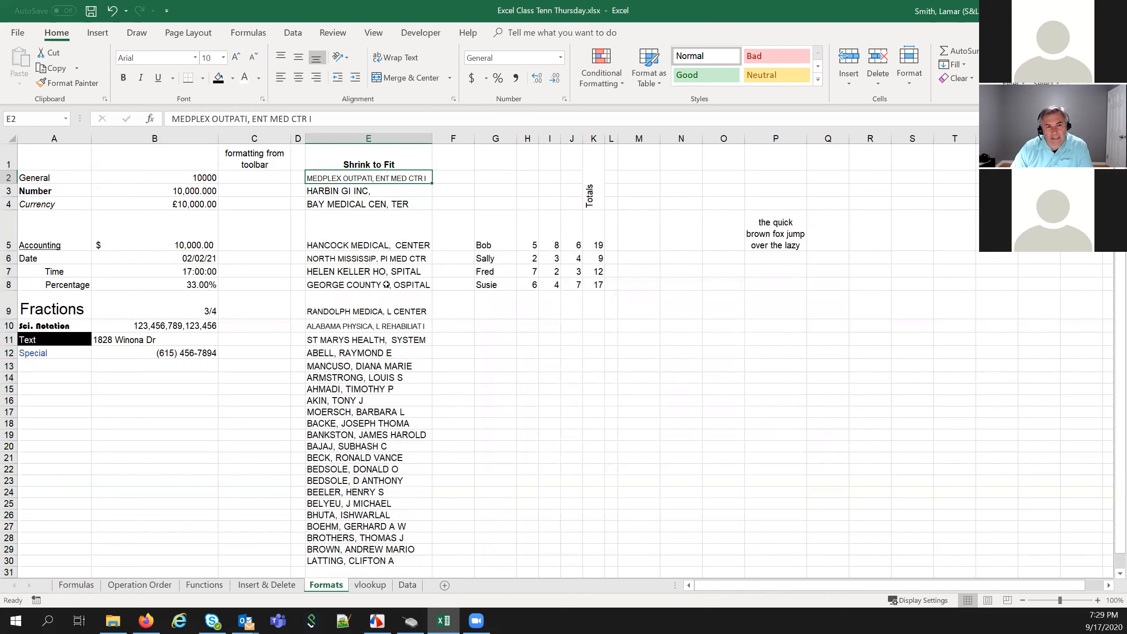
pyautogui.click(389, 262)
pyautogui.click(393, 329)
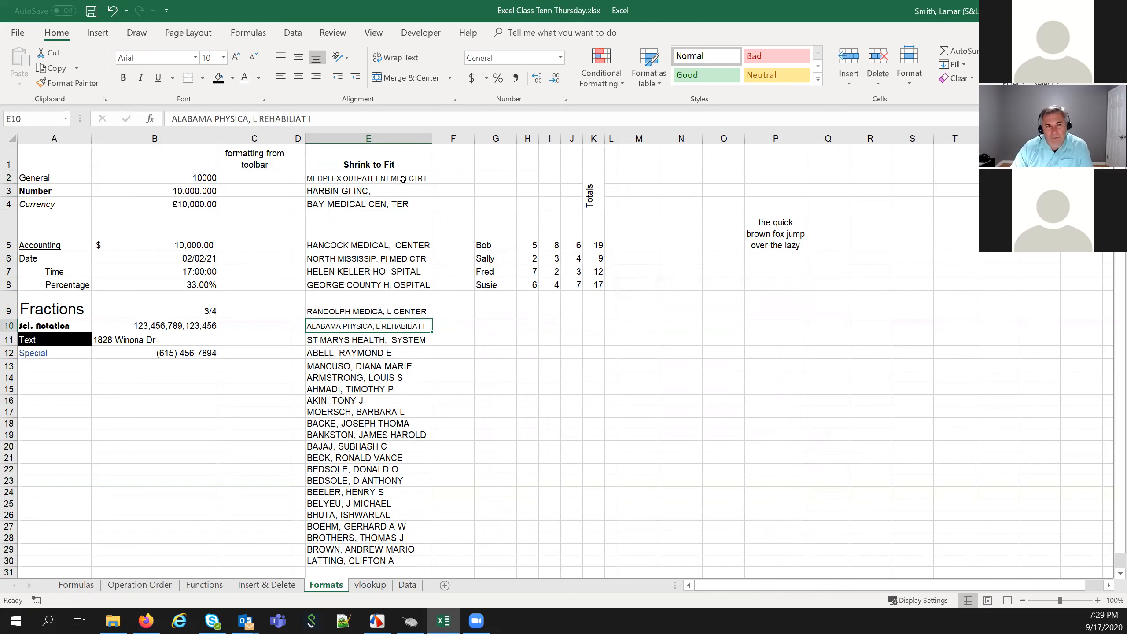
pyautogui.click(401, 136)
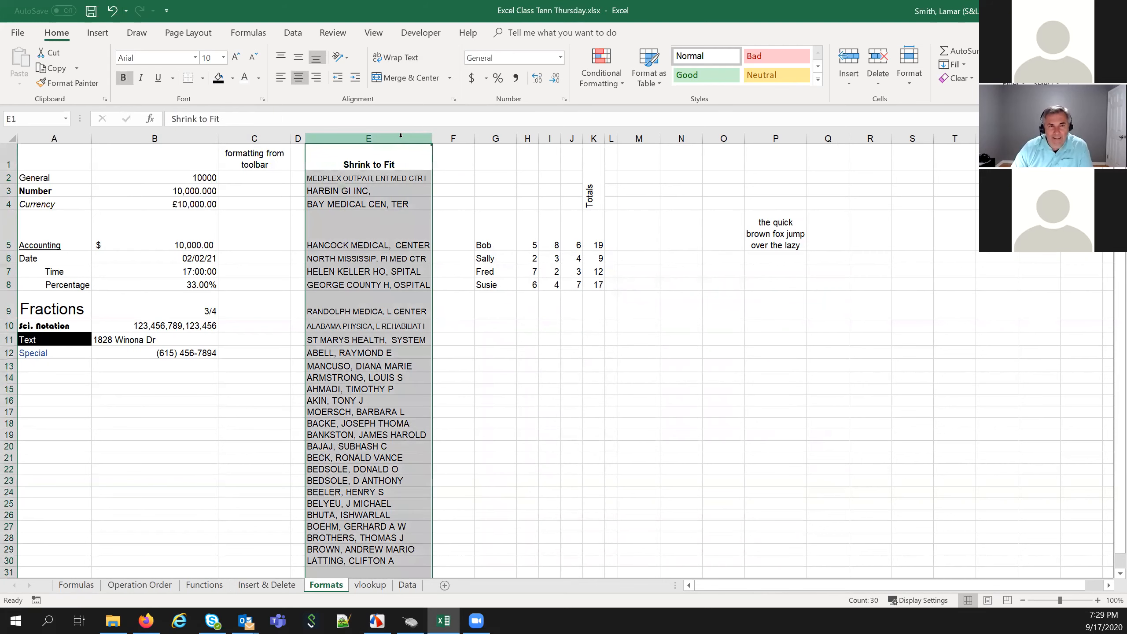
pyautogui.click(422, 177)
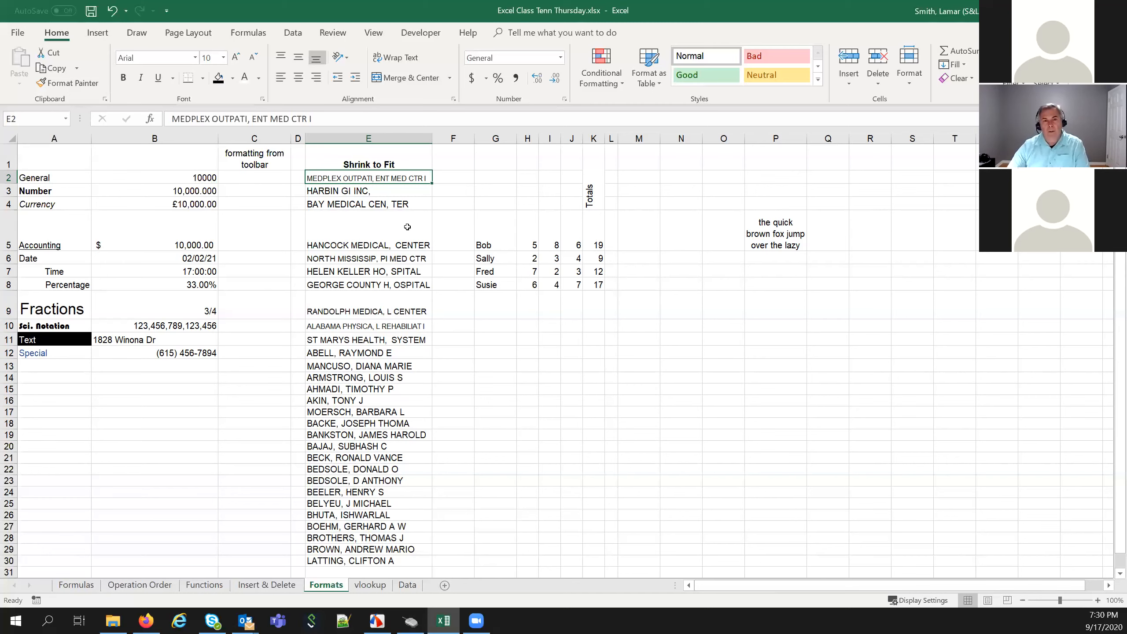
# Select the Bob, Sally, Fred and Susie score table G5:K8
pyautogui.moveTo(489, 223); pyautogui.dragTo(595, 286)
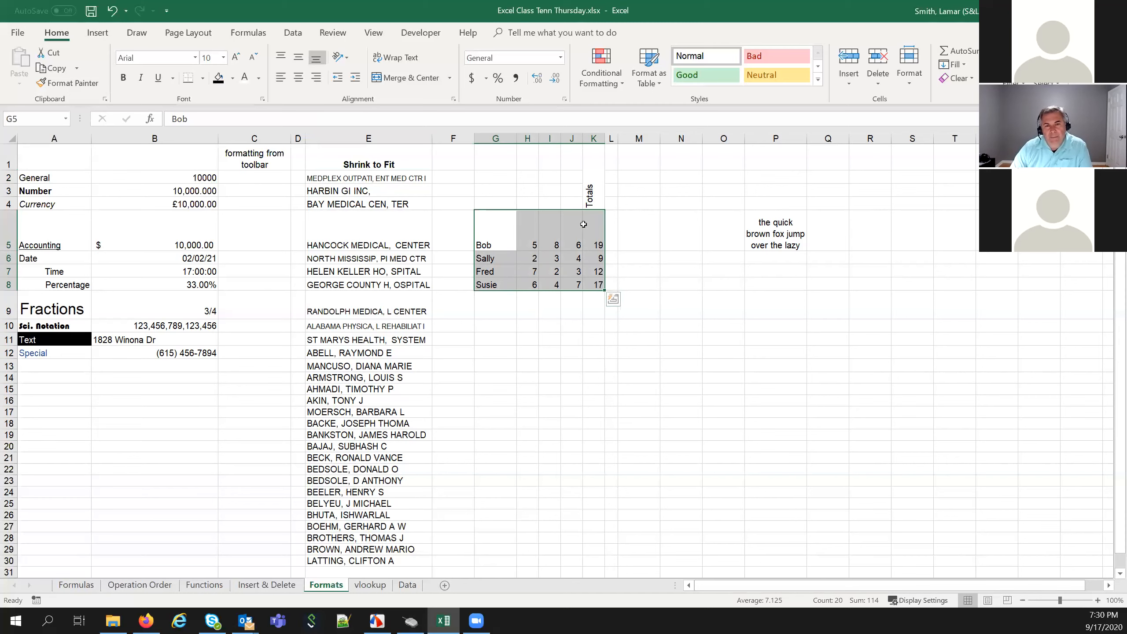
pyautogui.click(595, 194)
pyautogui.moveTo(496, 246); pyautogui.dragTo(603, 297)
pyautogui.moveTo(499, 237); pyautogui.dragTo(614, 299)
pyautogui.click(590, 338)
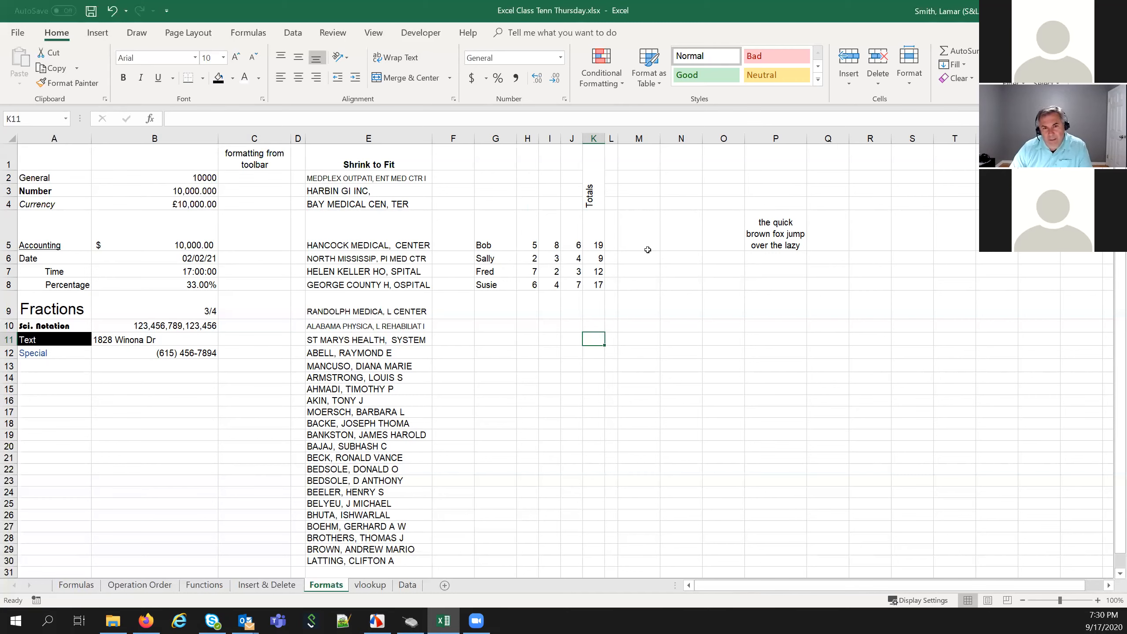
pyautogui.click(497, 237)
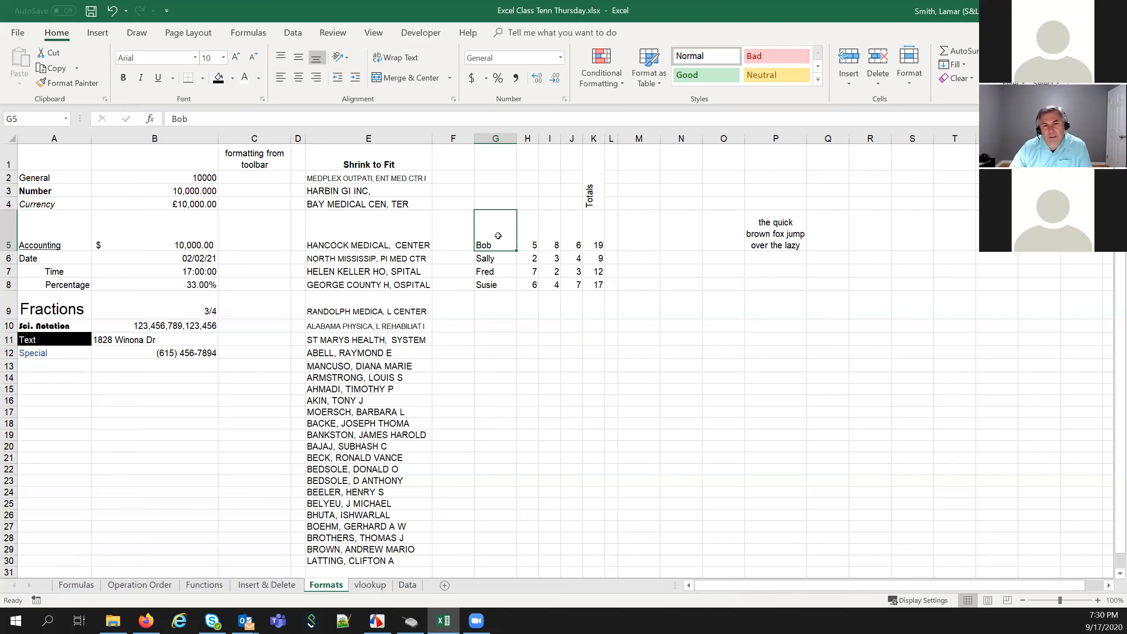
pyautogui.moveTo(499, 236); pyautogui.dragTo(585, 280)
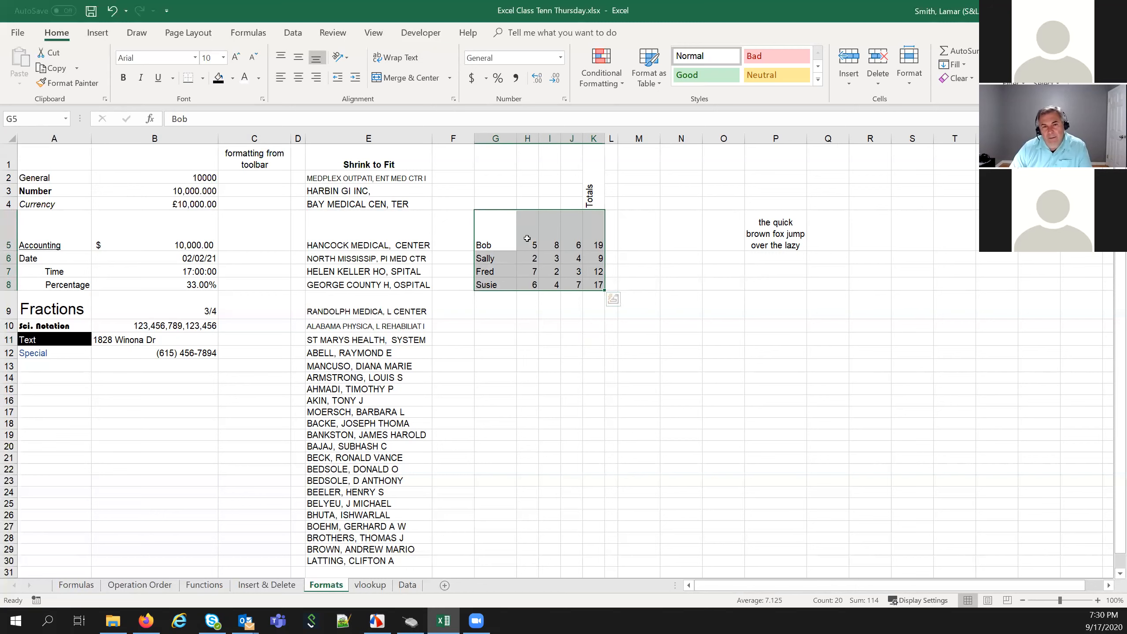
# Open Format Cells for the selected table on its Border tab
pyautogui.rightClick(570, 236)
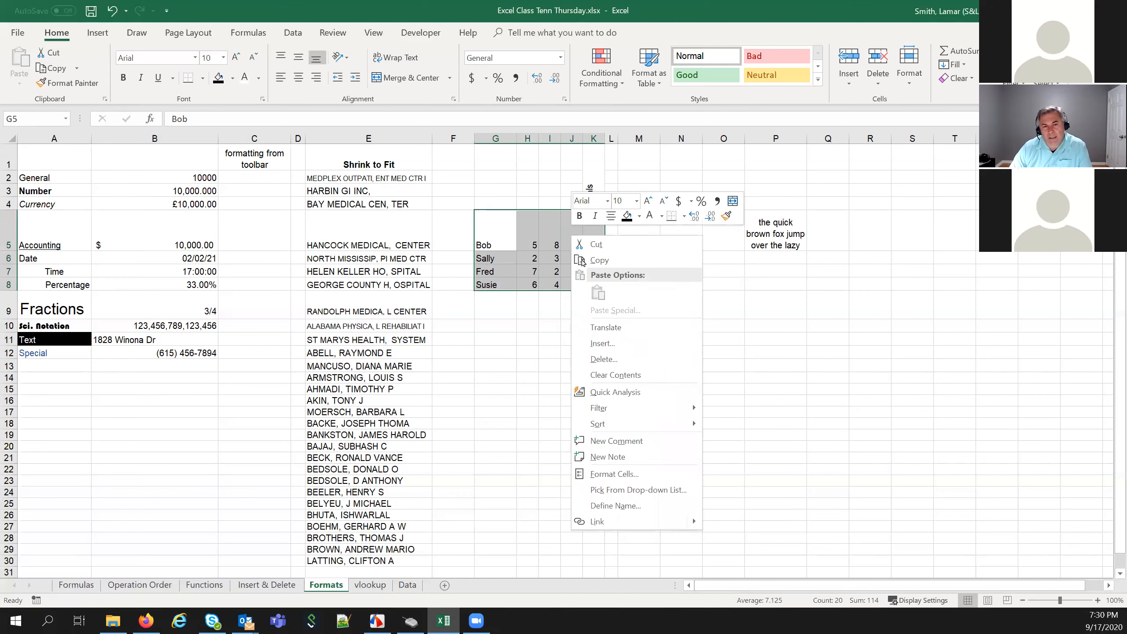
pyautogui.click(623, 473)
pyautogui.moveTo(827, 308); pyautogui.dragTo(708, 170)
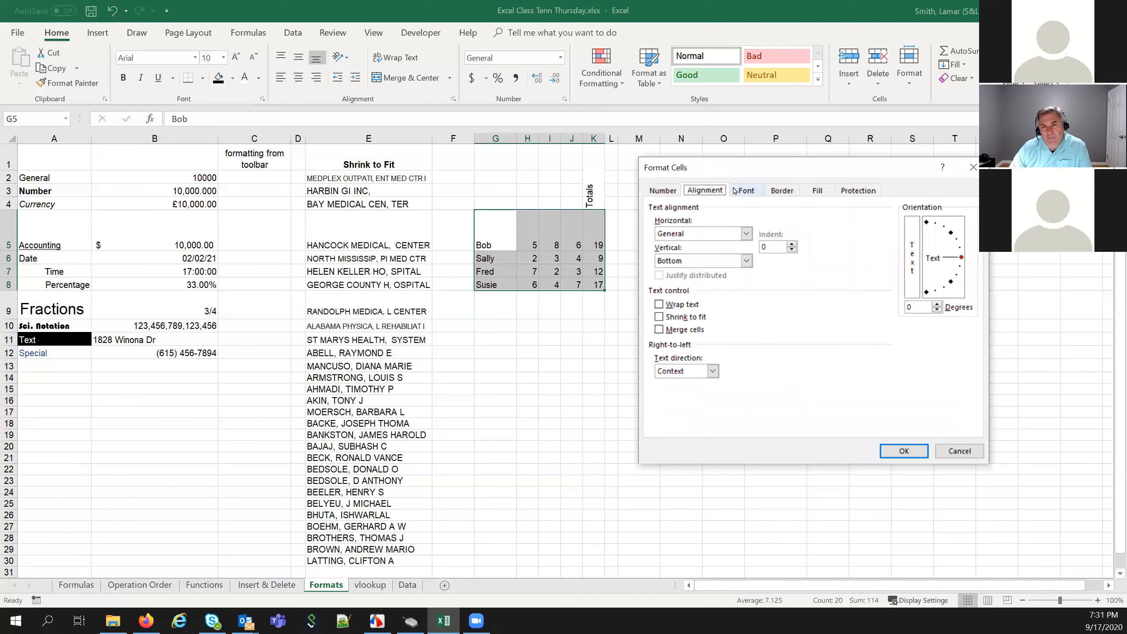
pyautogui.click(780, 191)
pyautogui.click(751, 190)
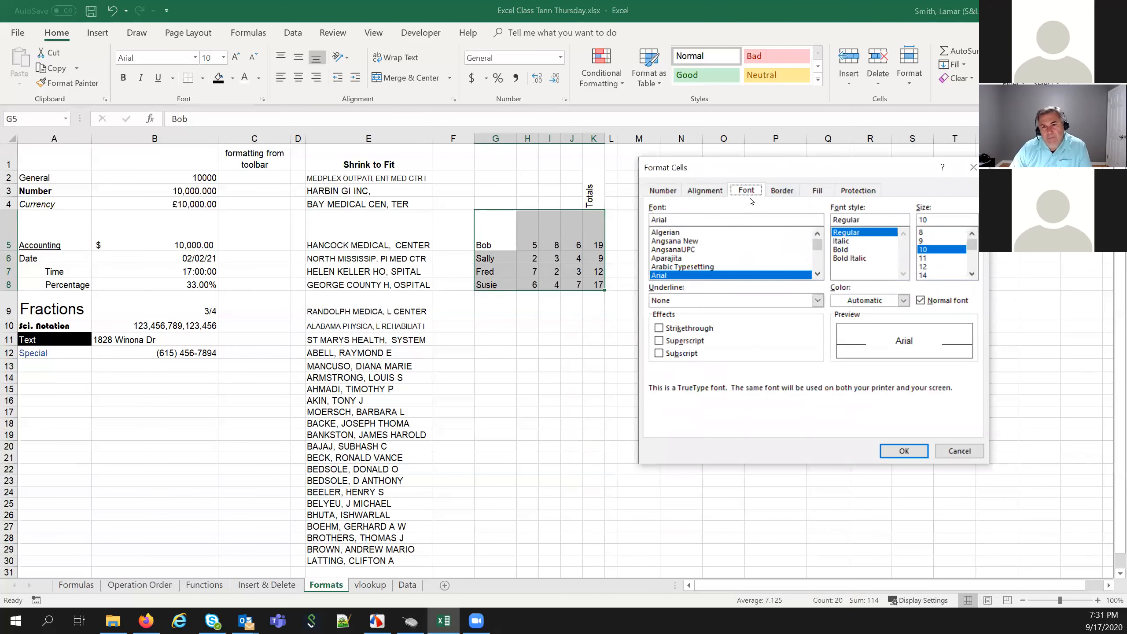
pyautogui.click(778, 194)
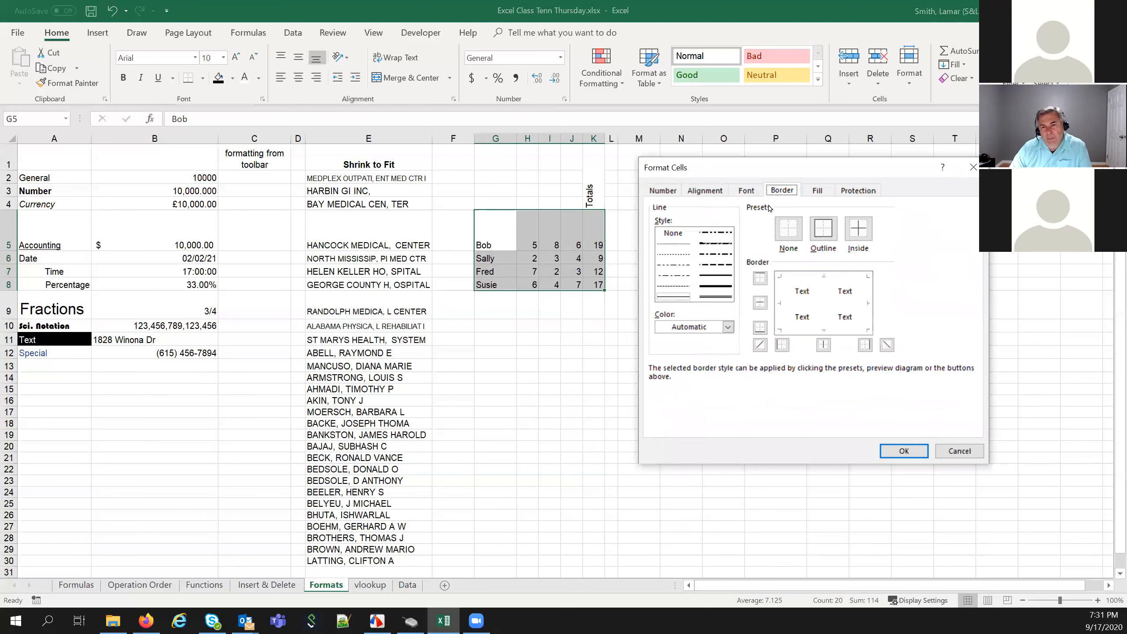
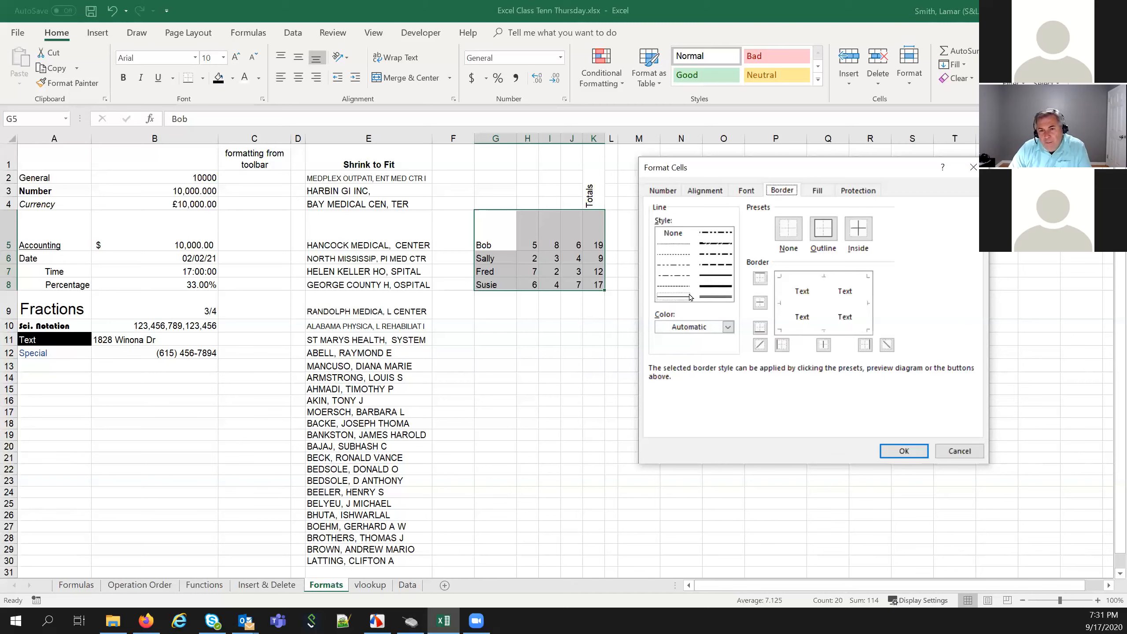
# Choose a medium line and try top, bottom and middle horizontal borders, then remove them
pyautogui.click(712, 274)
pyautogui.click(759, 278)
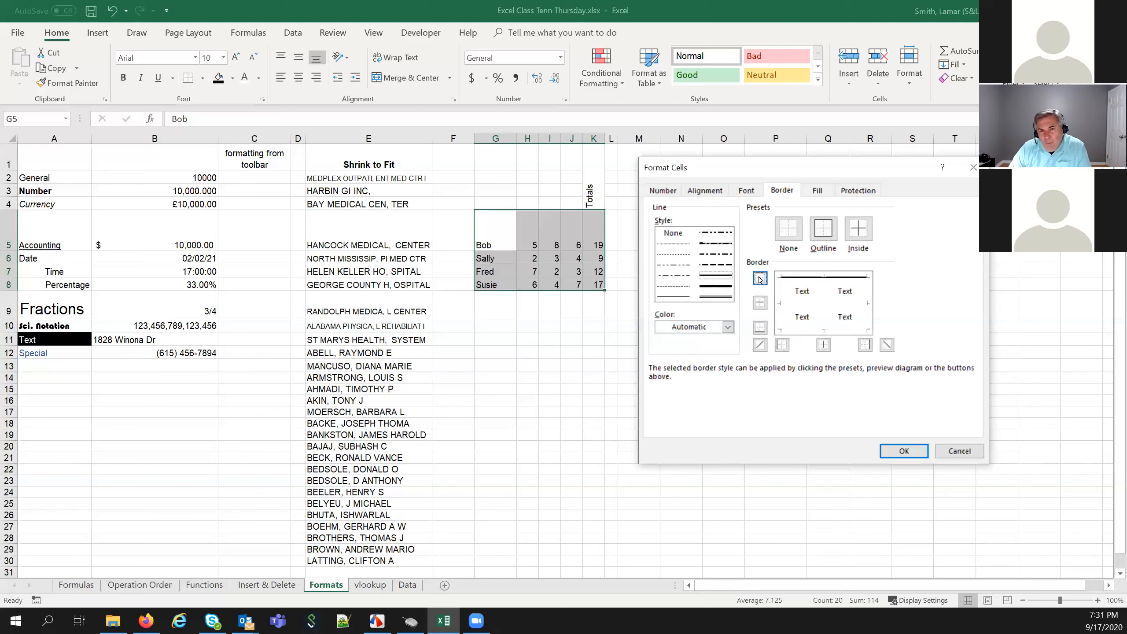
pyautogui.click(760, 327)
pyautogui.click(759, 303)
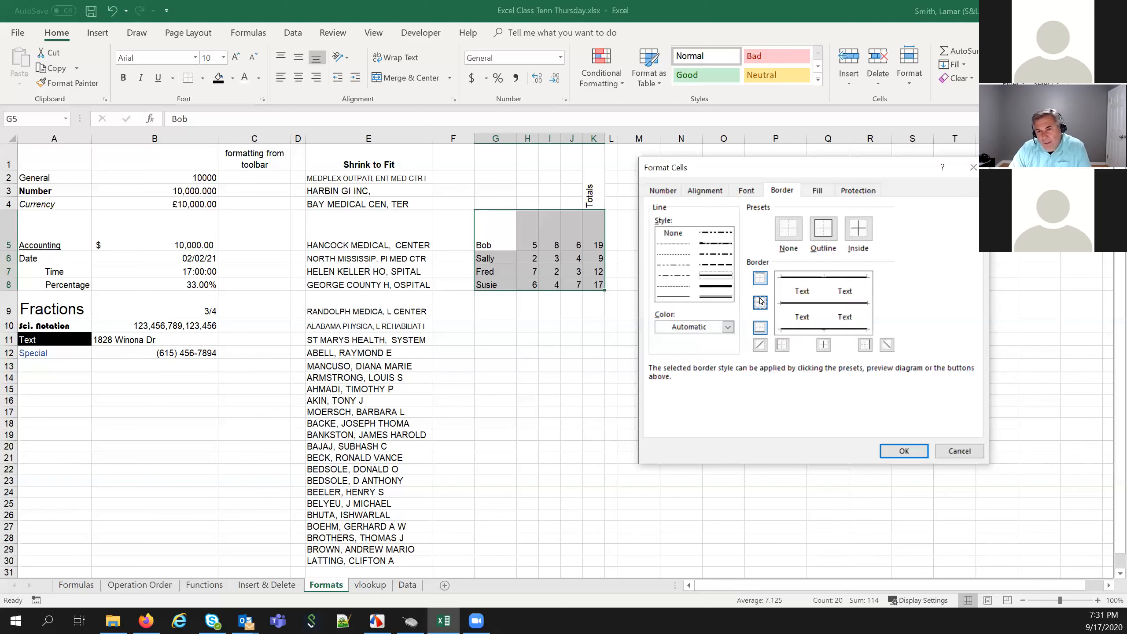
pyautogui.click(759, 279)
pyautogui.click(760, 303)
pyautogui.click(759, 327)
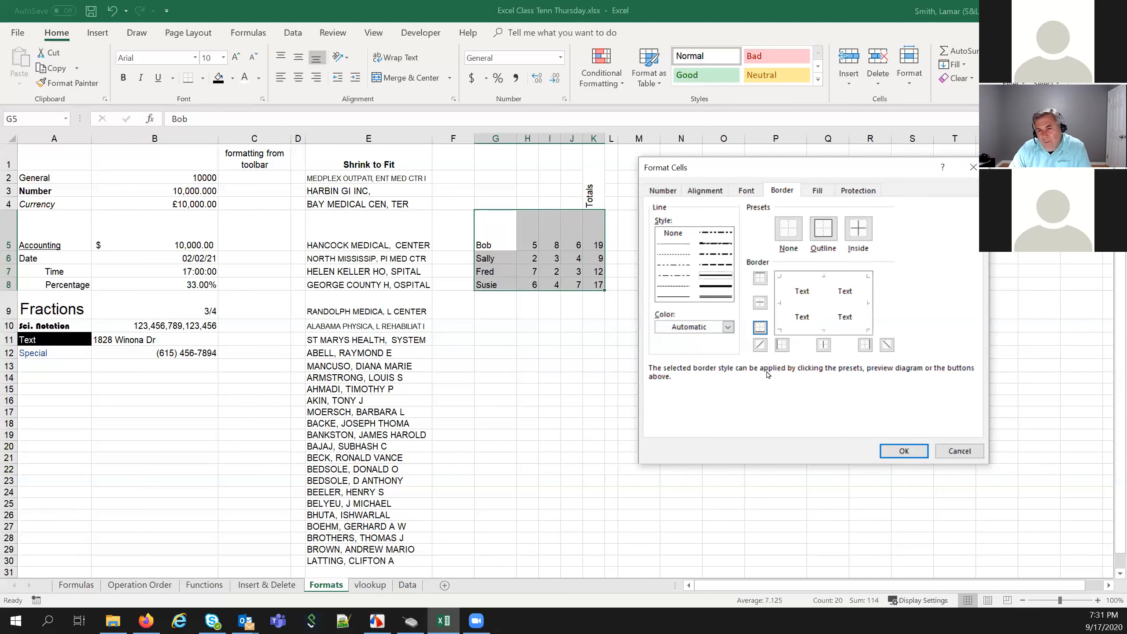
# Add left, right and middle vertical borders plus top, middle and bottom borders in the preview
pyautogui.click(782, 345)
pyautogui.click(865, 347)
pyautogui.click(824, 345)
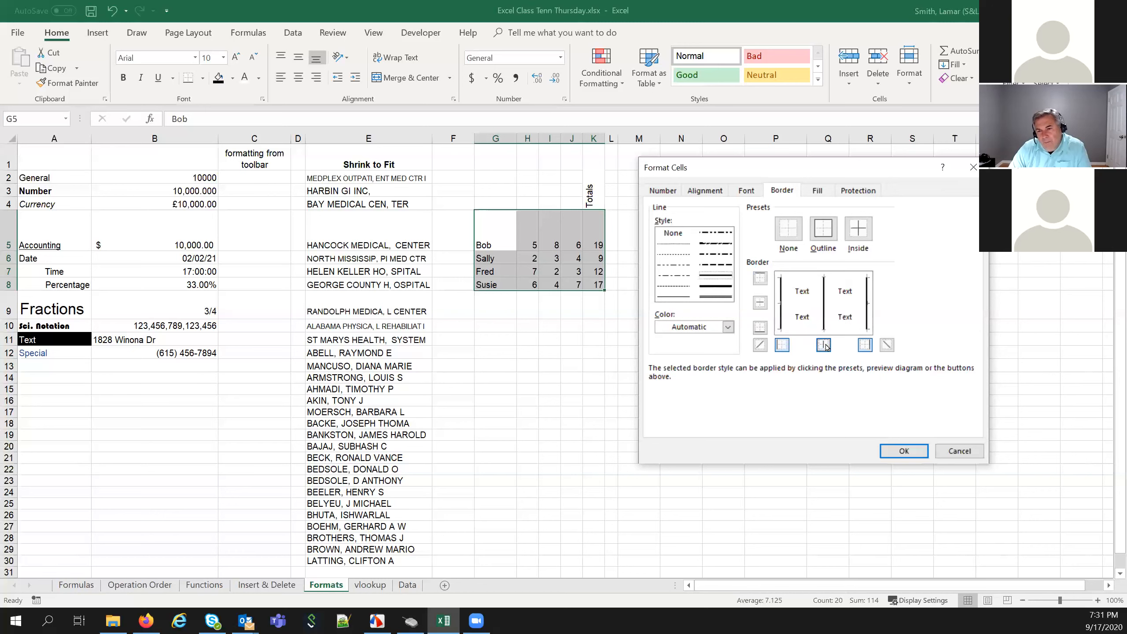
pyautogui.click(761, 327)
pyautogui.click(761, 303)
pyautogui.click(761, 278)
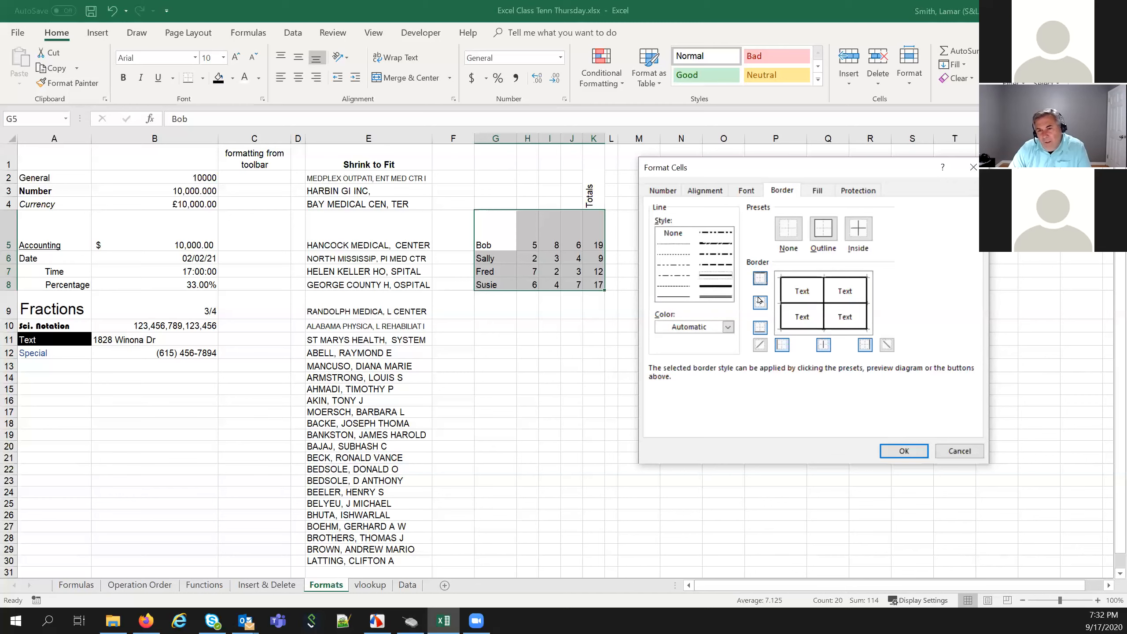
# Turn off every horizontal and vertical border, clearing the preview
pyautogui.click(760, 279)
pyautogui.click(760, 303)
pyautogui.click(760, 328)
pyautogui.click(780, 346)
pyautogui.click(824, 346)
pyautogui.click(865, 345)
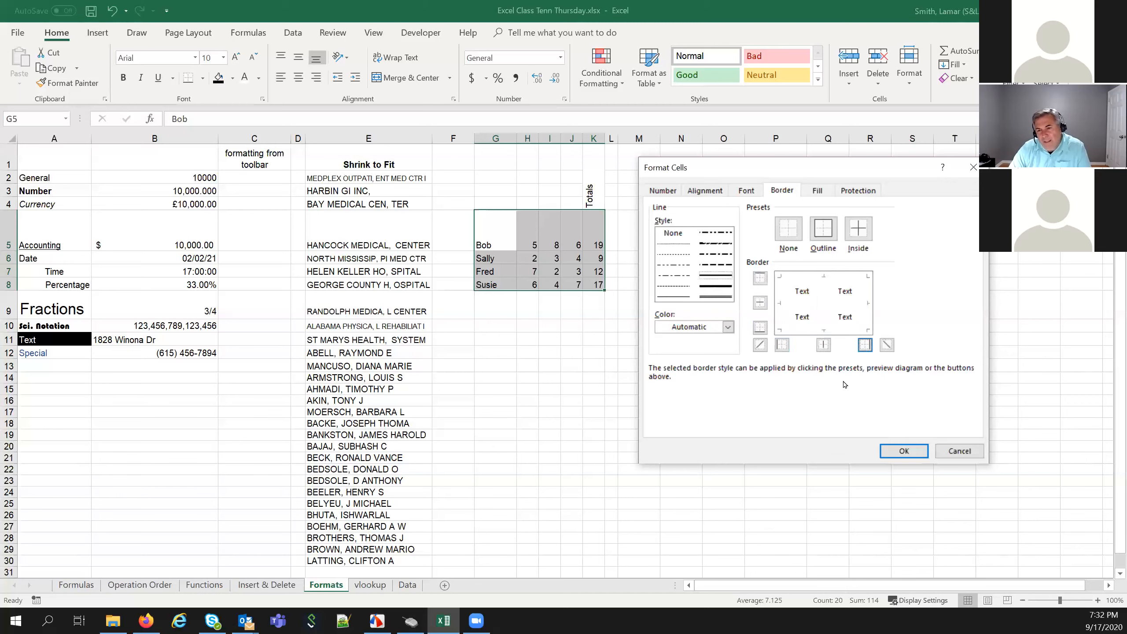
# Apply a dark green medium outline border to G5:K8 and confirm
pyautogui.click(829, 235)
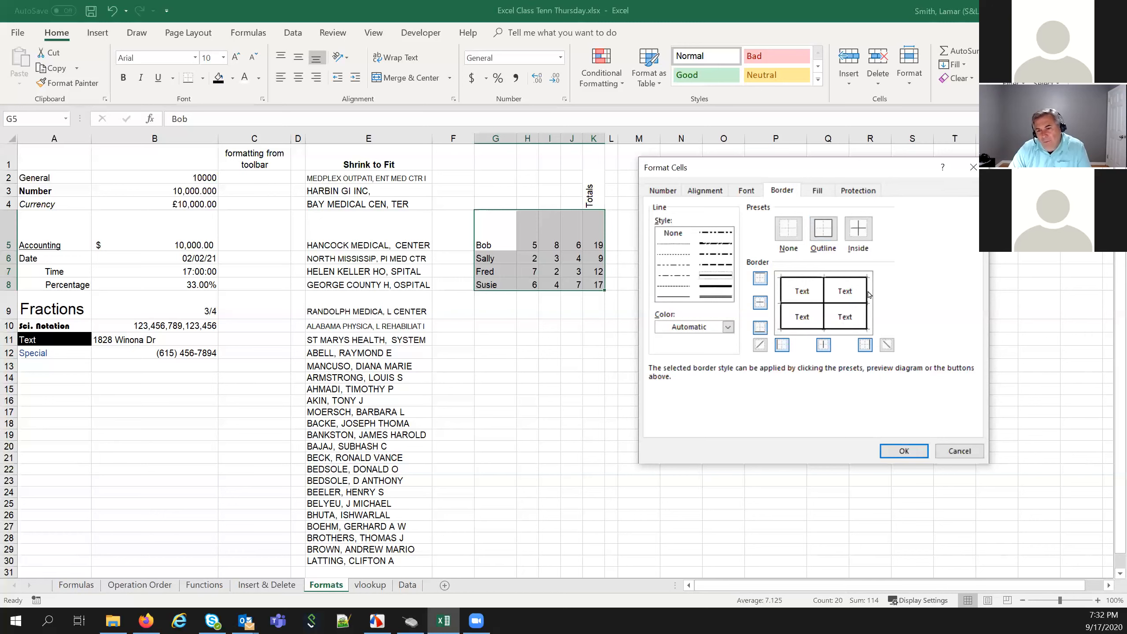
pyautogui.click(729, 327)
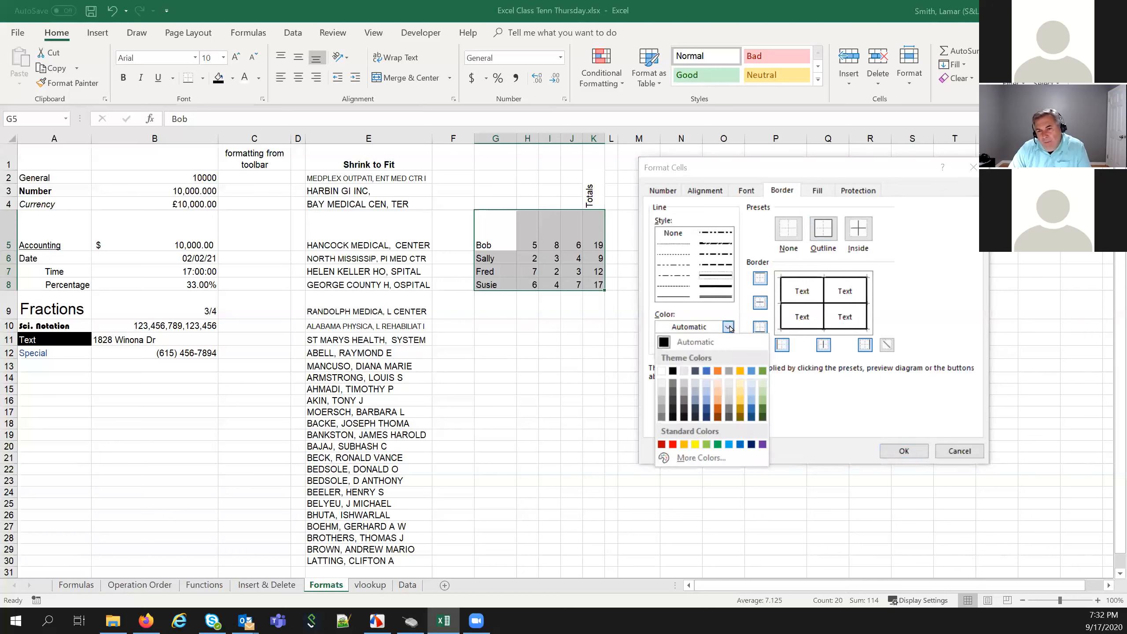
pyautogui.click(762, 410)
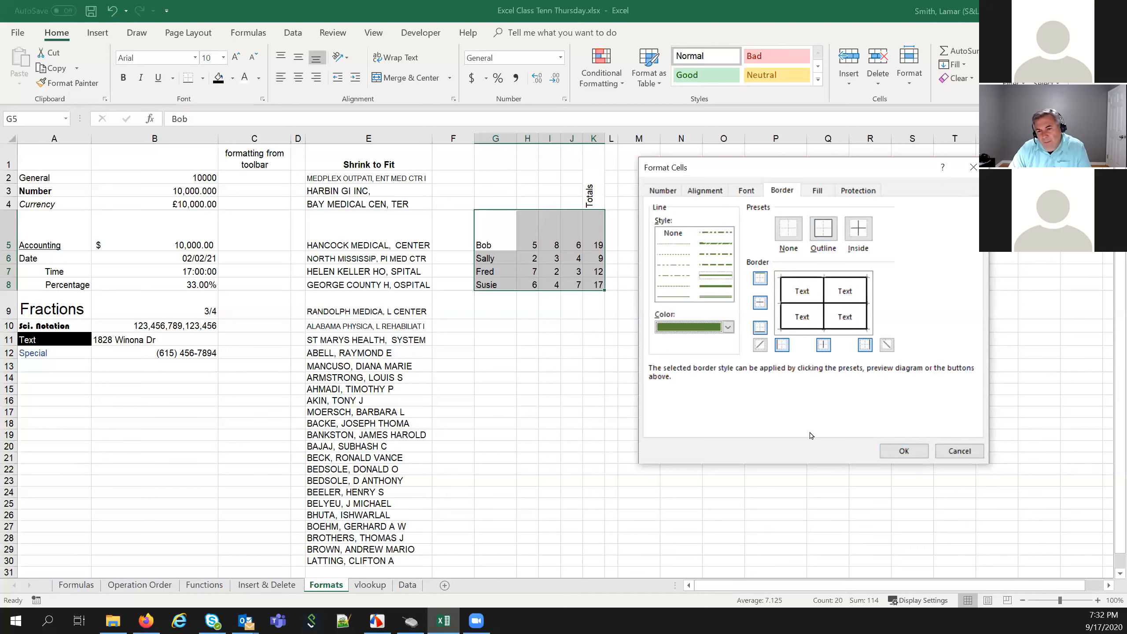
pyautogui.click(904, 451)
pyautogui.click(773, 447)
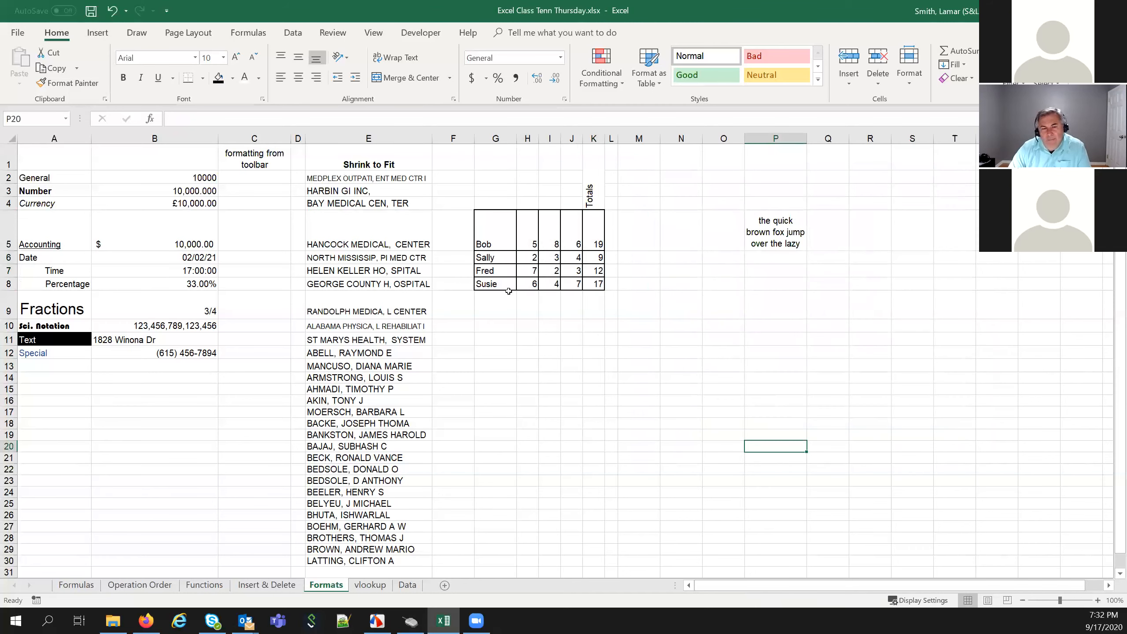
pyautogui.moveTo(488, 235)
pyautogui.mouseDown()
pyautogui.moveTo(586, 302)
pyautogui.moveTo(589, 286)
pyautogui.mouseUp()
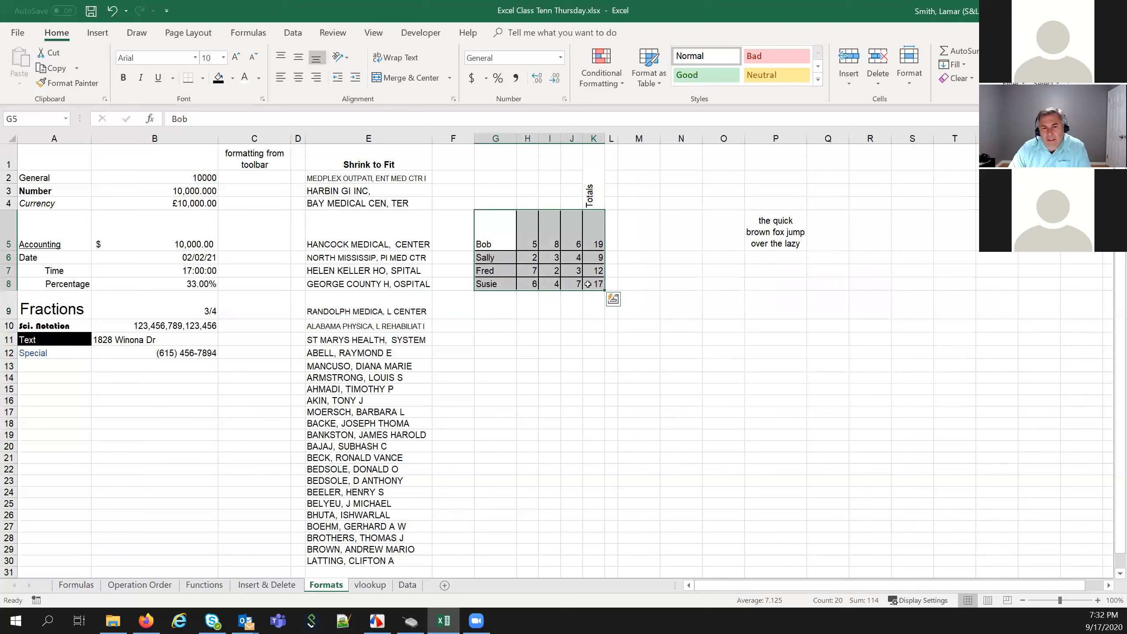
pyautogui.rightClick(589, 286)
pyautogui.click(640, 520)
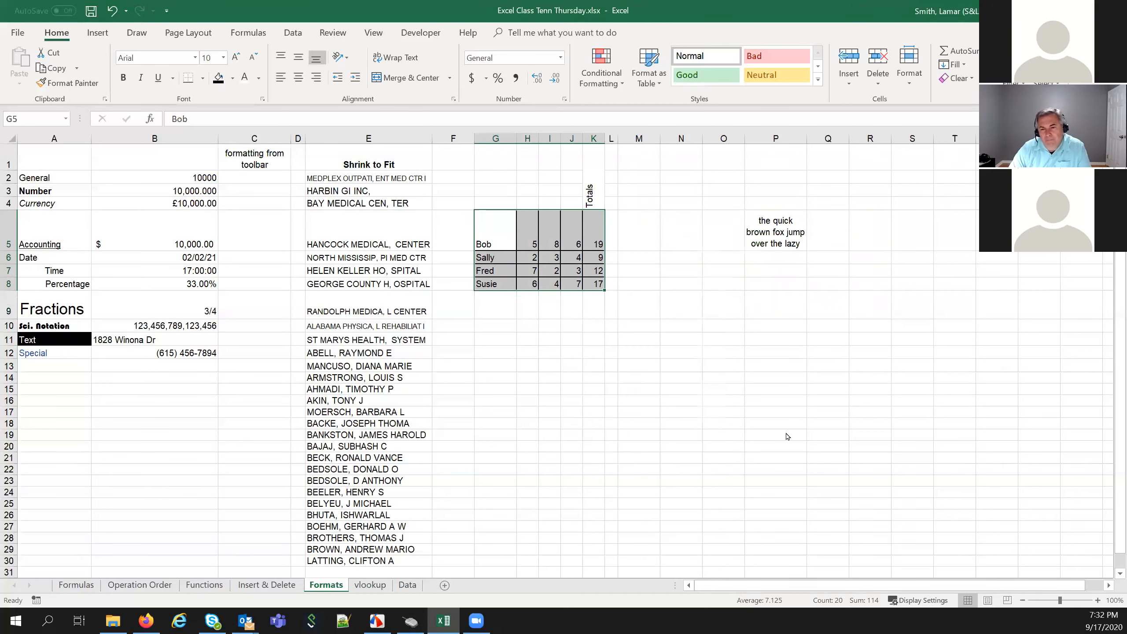
pyautogui.click(836, 466)
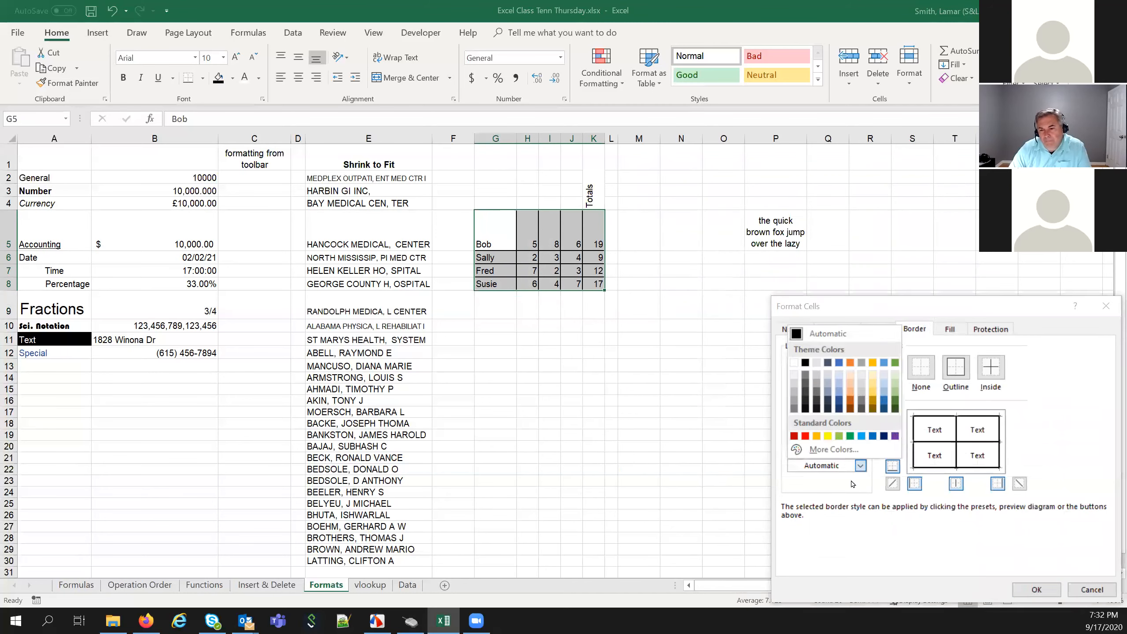
pyautogui.click(895, 402)
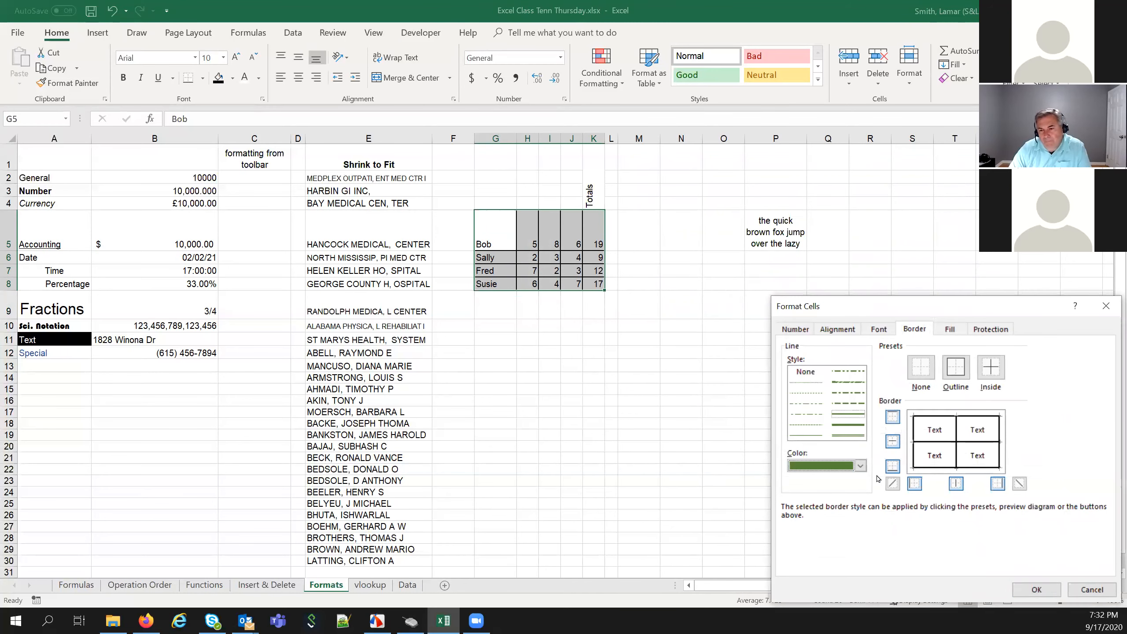
pyautogui.click(1037, 589)
pyautogui.click(675, 467)
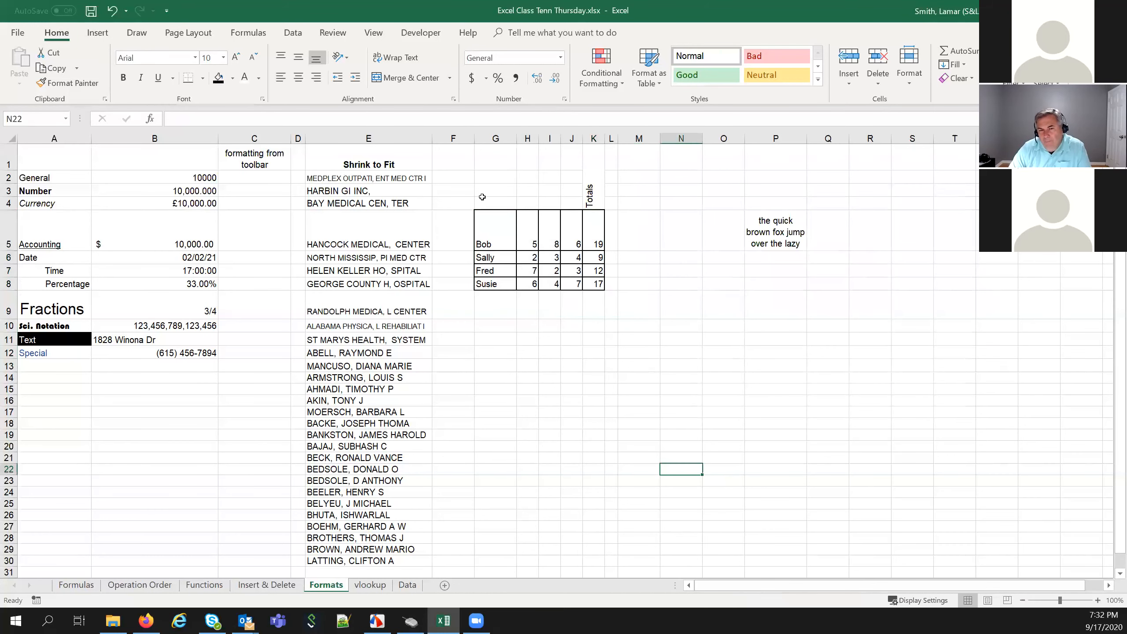
pyautogui.moveTo(493, 231); pyautogui.dragTo(595, 284)
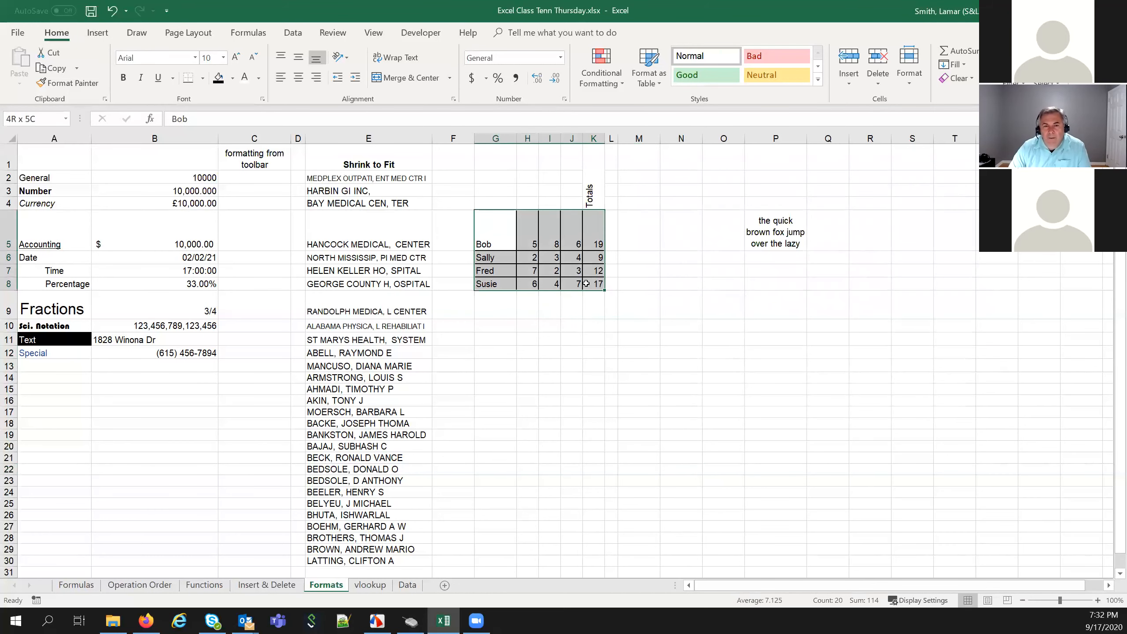
pyautogui.rightClick(538, 263)
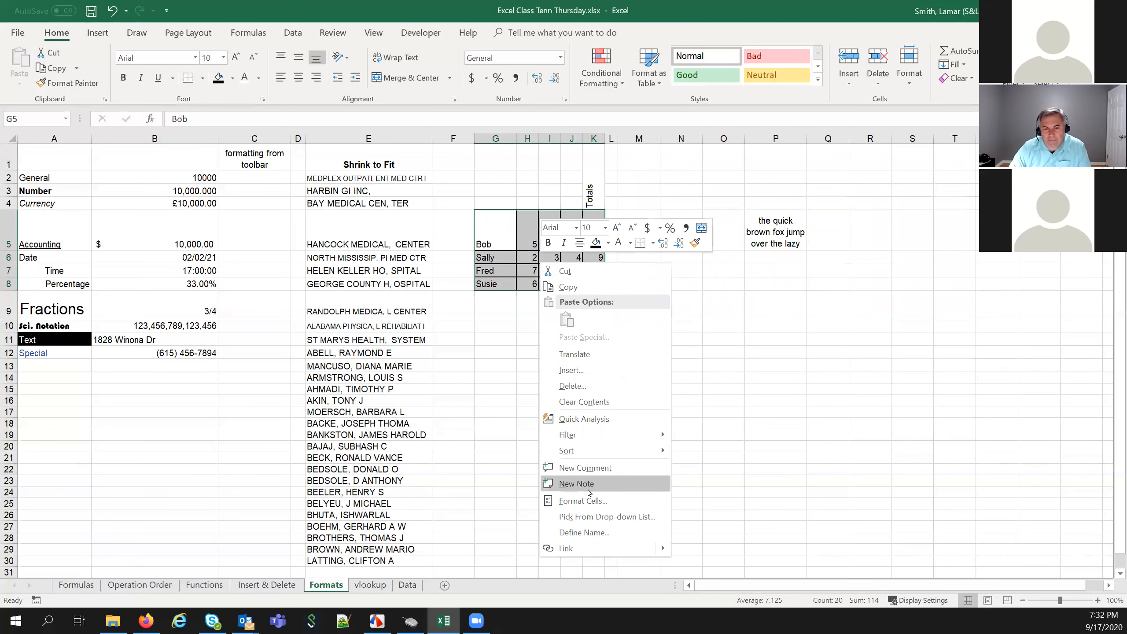
pyautogui.click(594, 501)
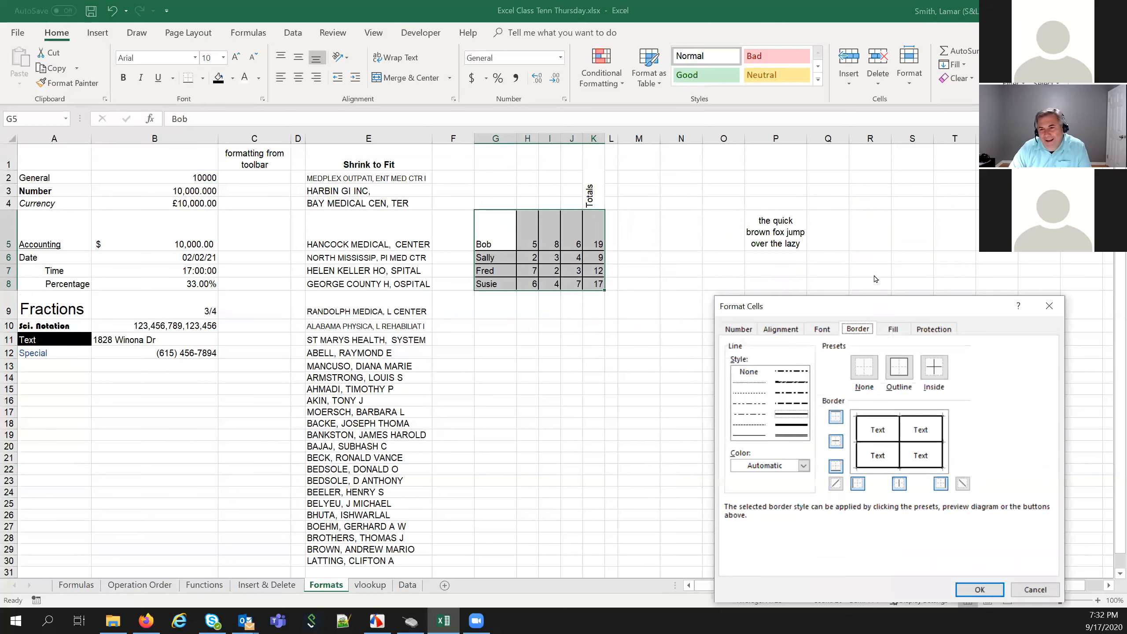
pyautogui.moveTo(865, 306); pyautogui.dragTo(807, 206)
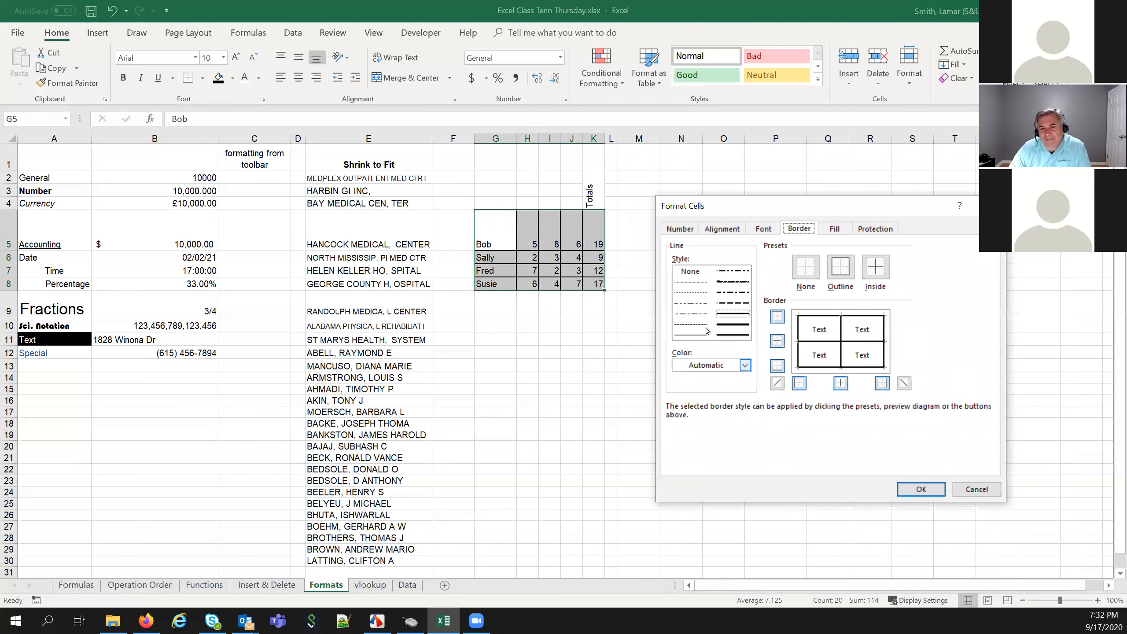
pyautogui.click(691, 282)
pyautogui.click(691, 335)
pyautogui.click(708, 366)
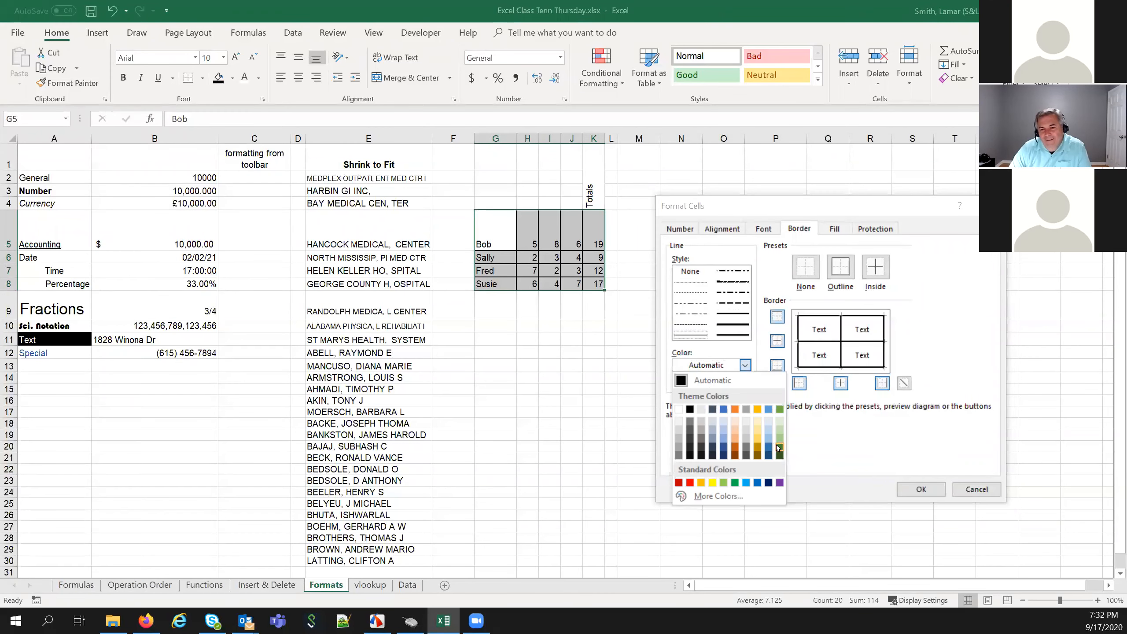
pyautogui.click(778, 448)
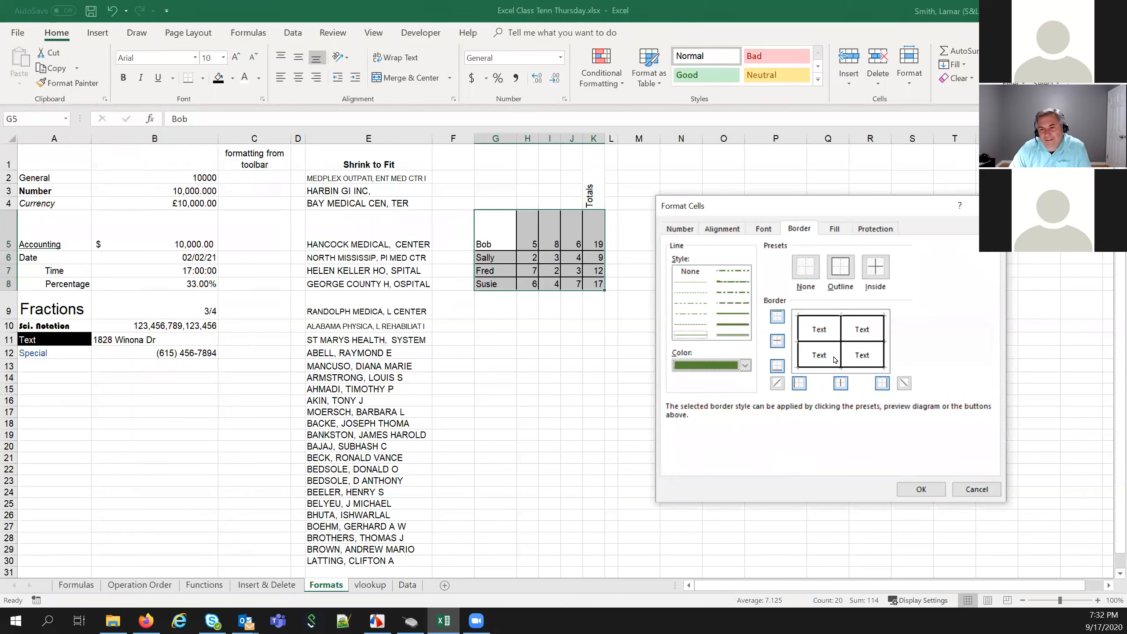
pyautogui.click(875, 266)
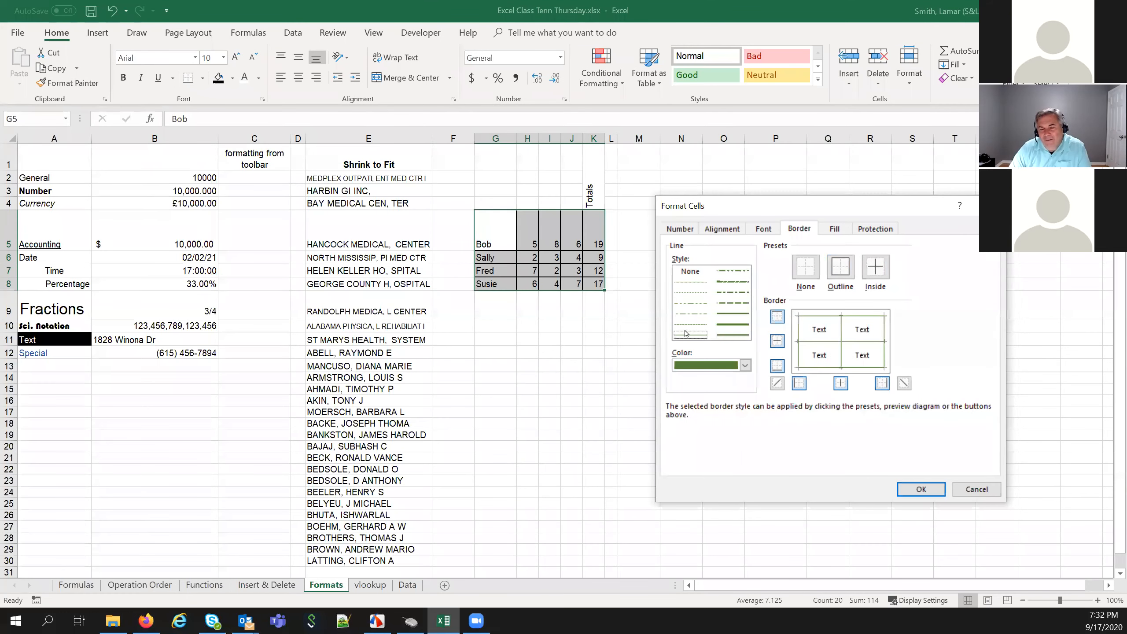
pyautogui.click(733, 314)
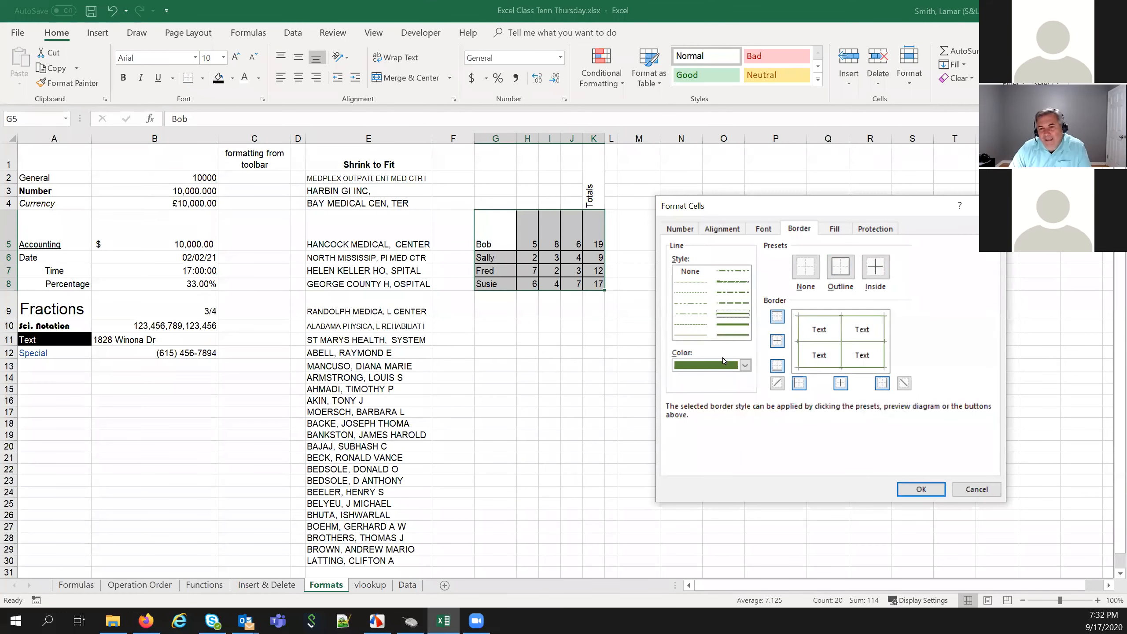
pyautogui.click(745, 365)
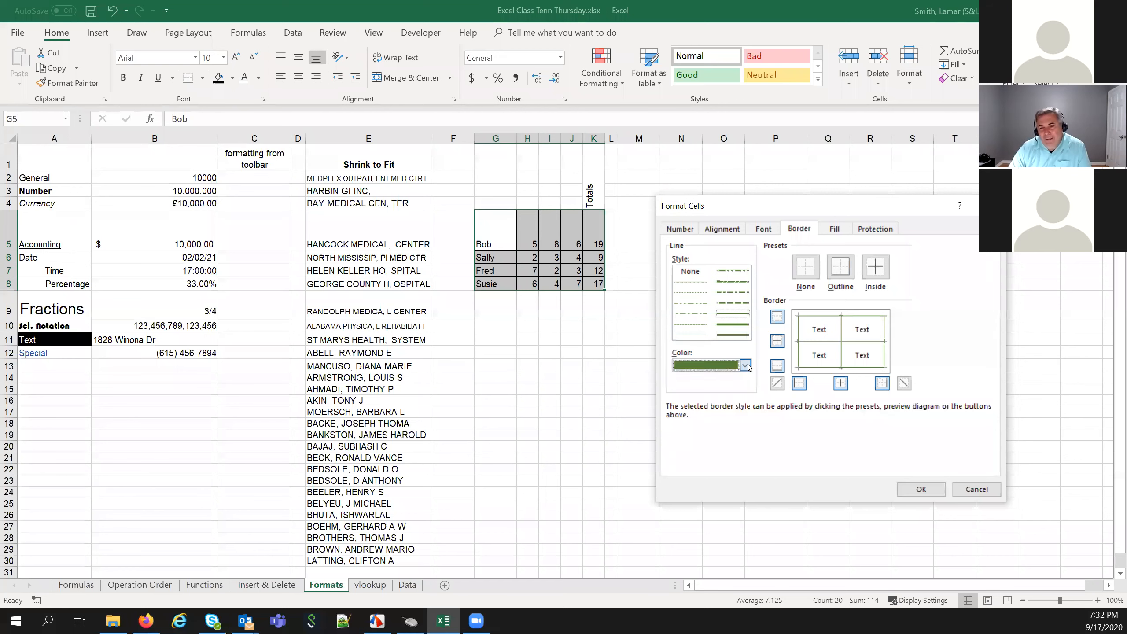
pyautogui.click(999, 496)
pyautogui.click(995, 493)
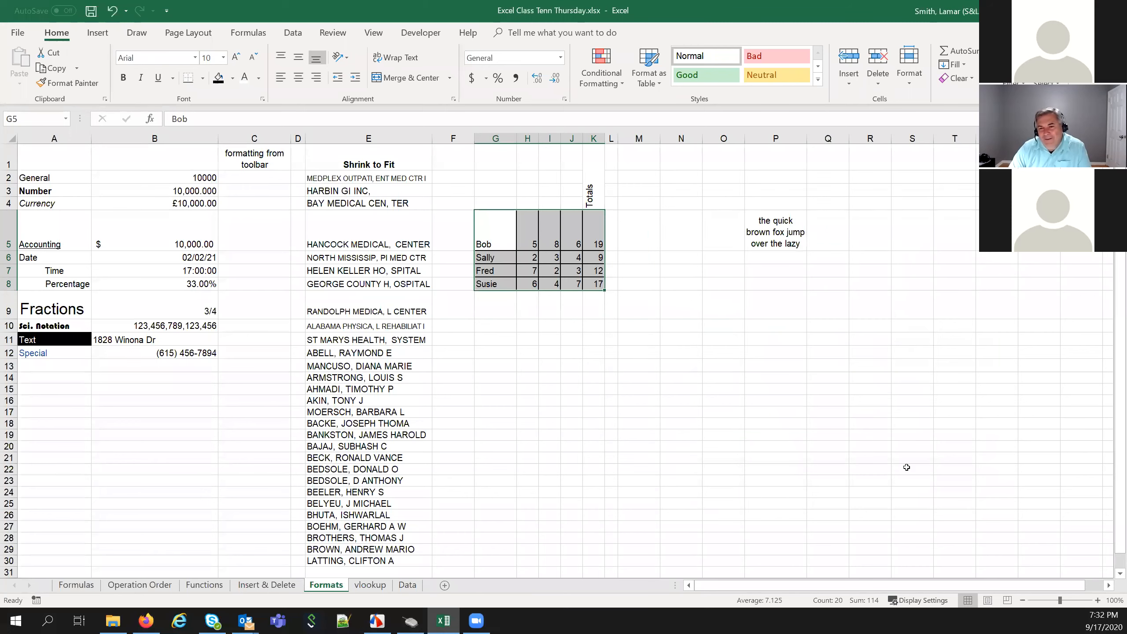
pyautogui.click(526, 338)
pyautogui.moveTo(495, 235); pyautogui.dragTo(587, 286)
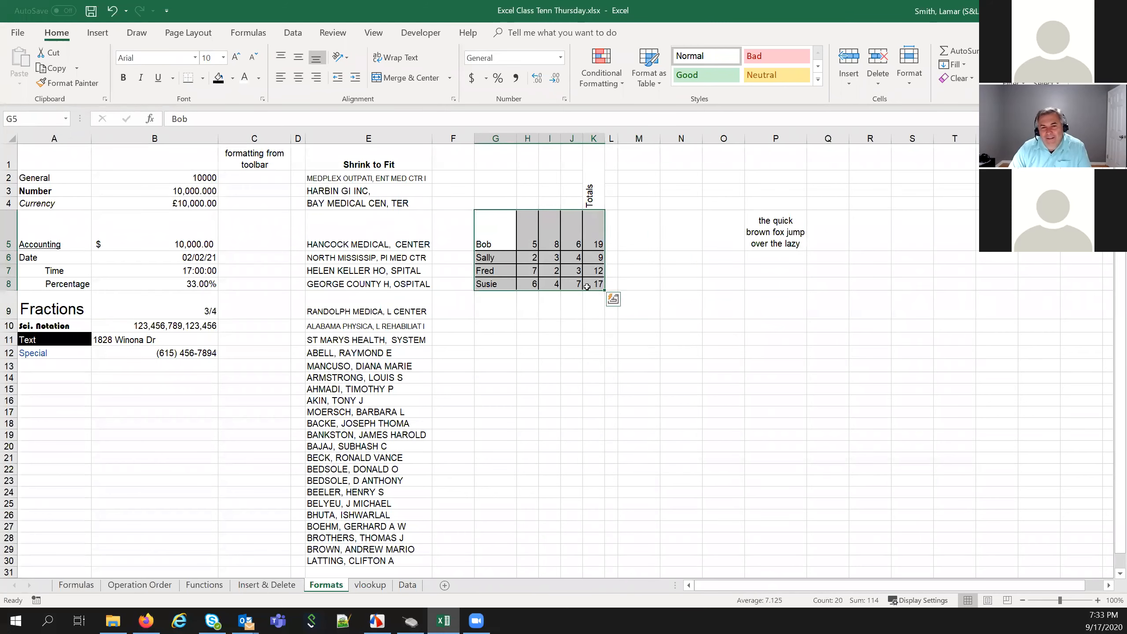
# Reopen Format Cells with Ctrl+1 and set dark green outline and inside borders
pyautogui.rightClick(587, 287)
pyautogui.click(750, 458)
pyautogui.hotkey('ctrl', '1')
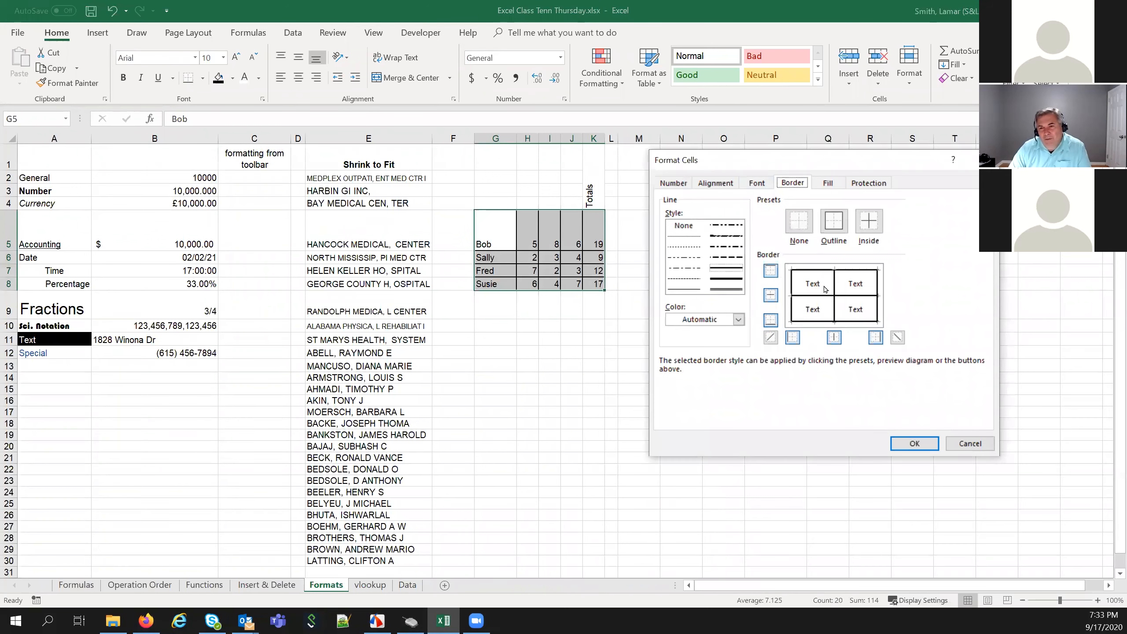
pyautogui.click(739, 320)
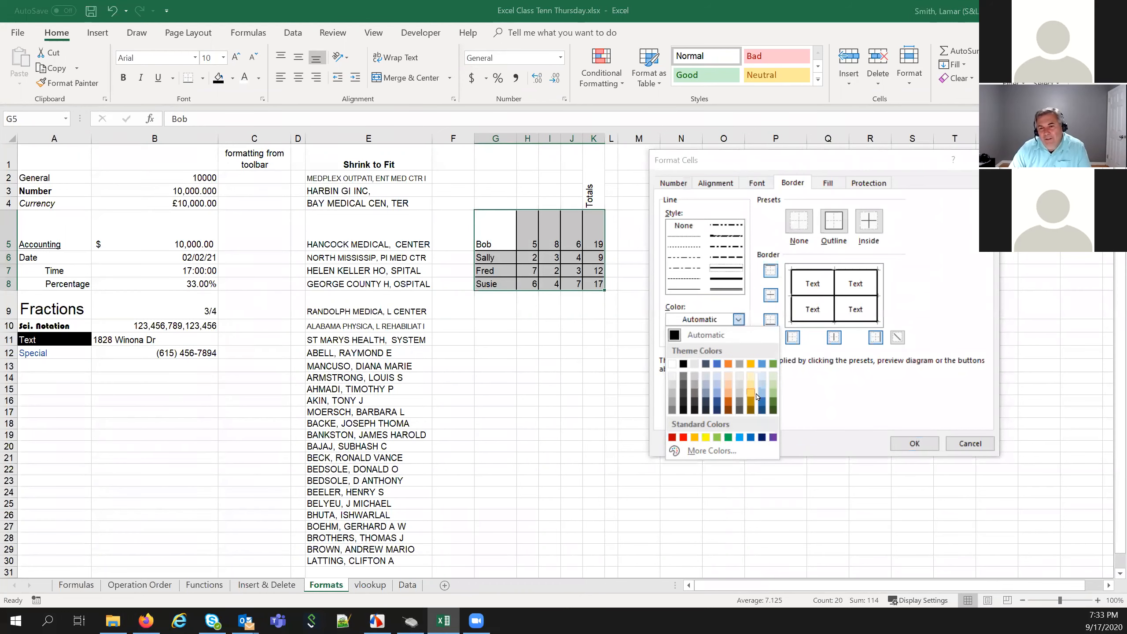
pyautogui.click(772, 403)
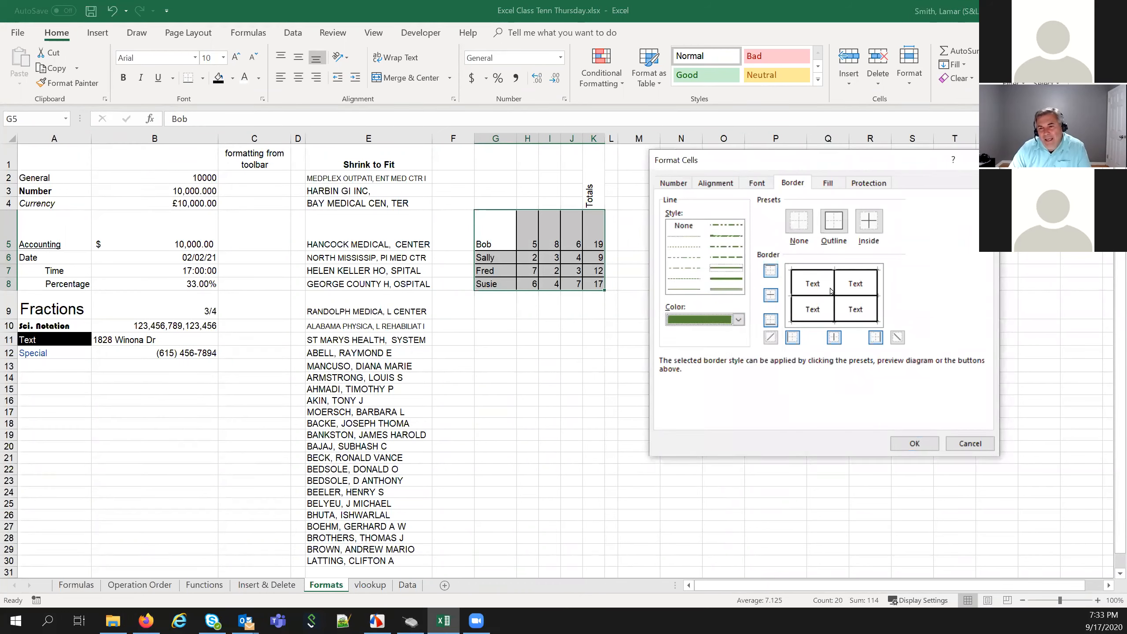
pyautogui.click(835, 222)
pyautogui.click(869, 221)
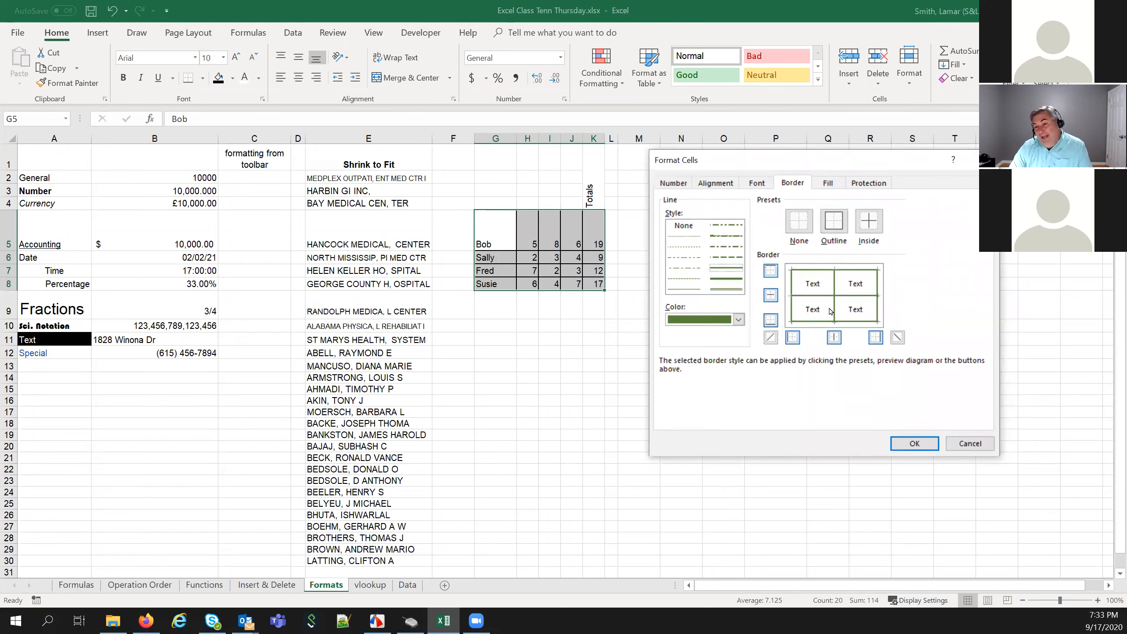
# Recolour the inside borders red, confirm, then reselect G5:K8
pyautogui.click(739, 320)
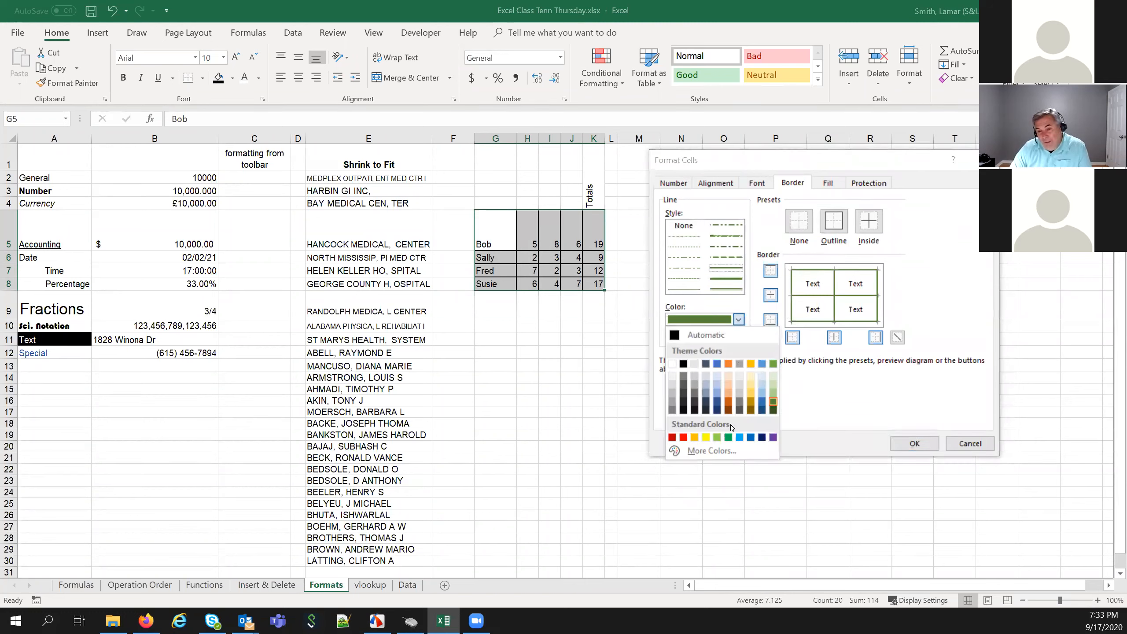
pyautogui.click(684, 437)
pyautogui.click(869, 220)
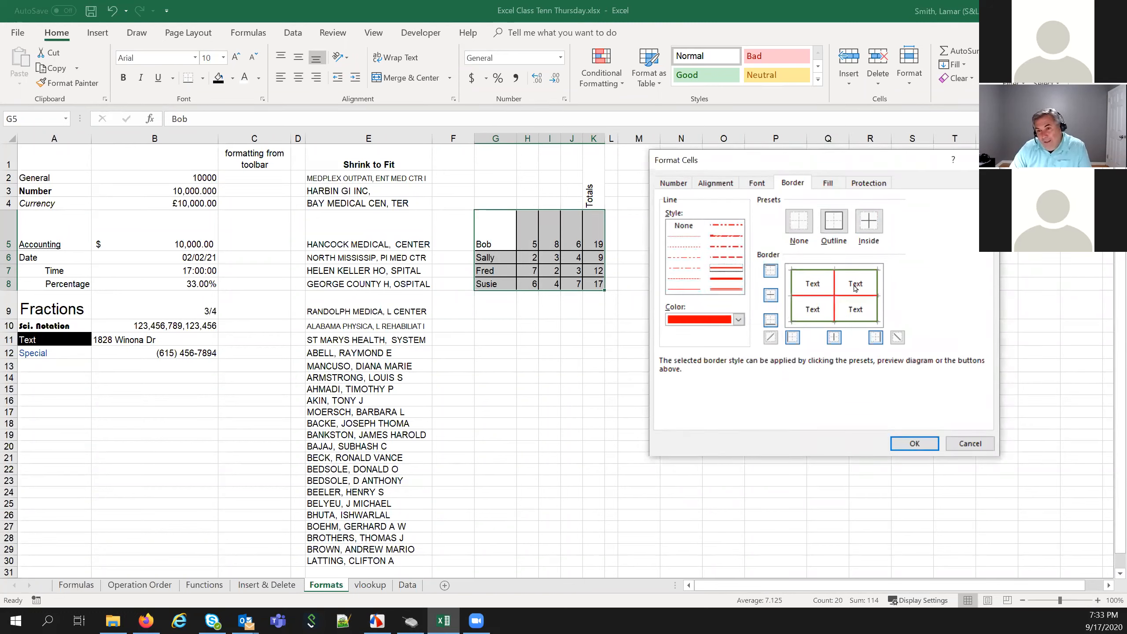
pyautogui.click(915, 443)
pyautogui.click(724, 434)
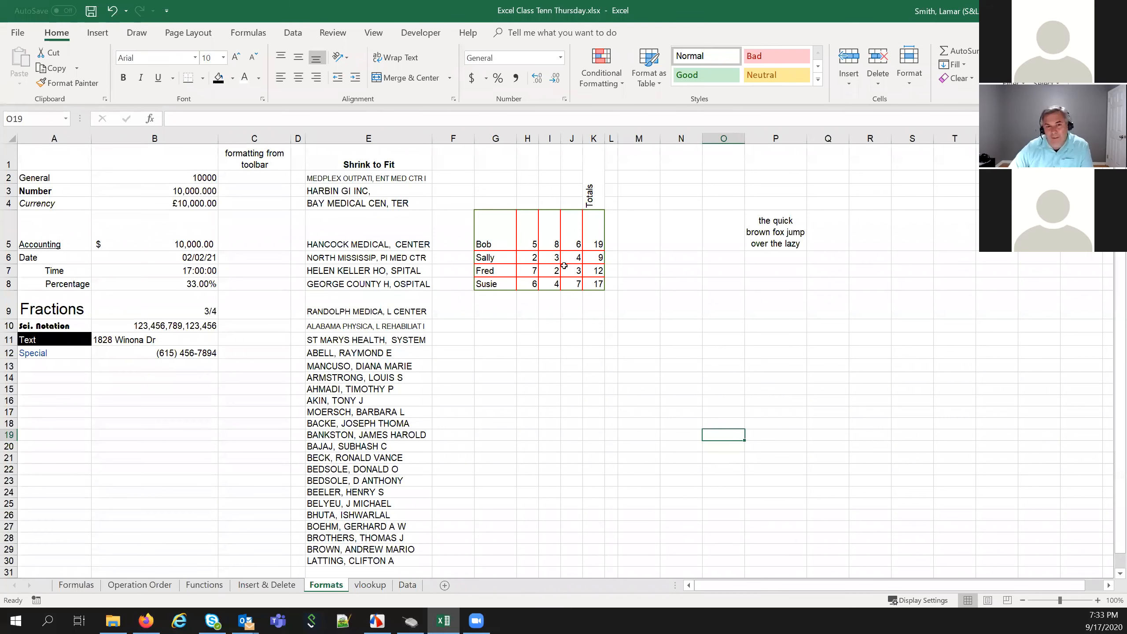
pyautogui.moveTo(494, 227); pyautogui.dragTo(592, 287)
# Reapply the green outline and make the inside borders green in Format Cells
pyautogui.rightClick(594, 282)
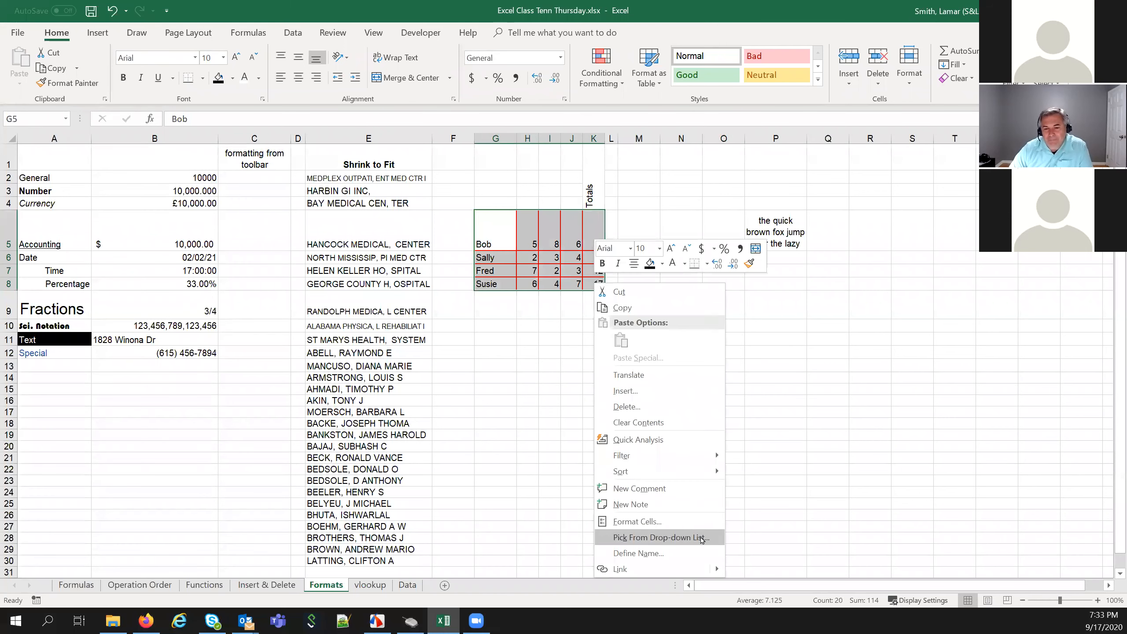
pyautogui.click(630, 521)
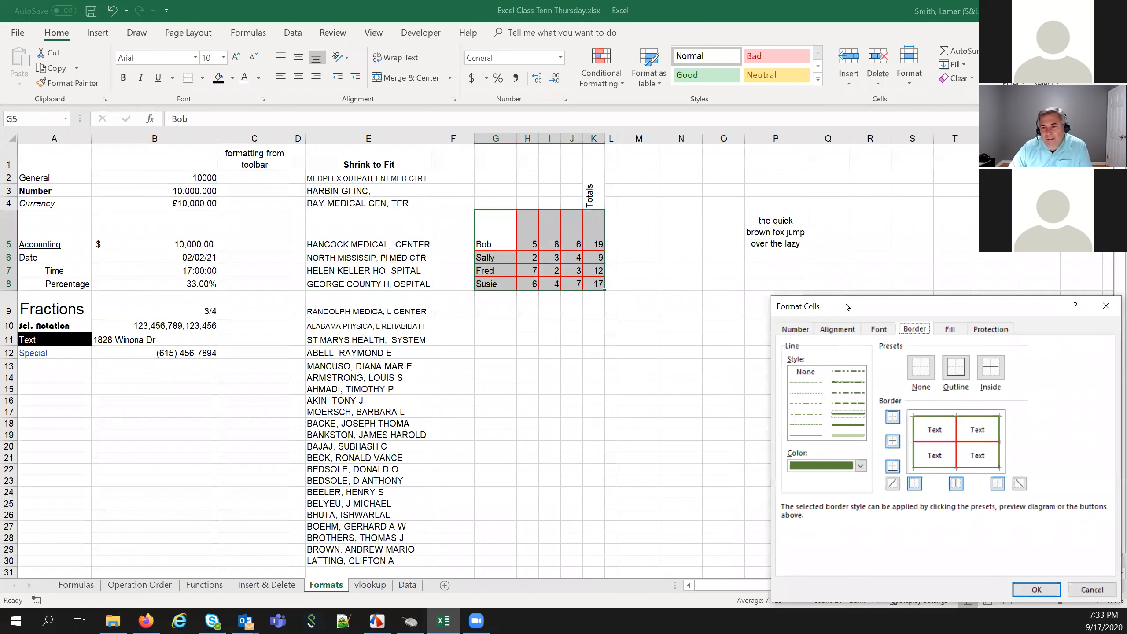
pyautogui.moveTo(698, 235); pyautogui.dragTo(679, 172)
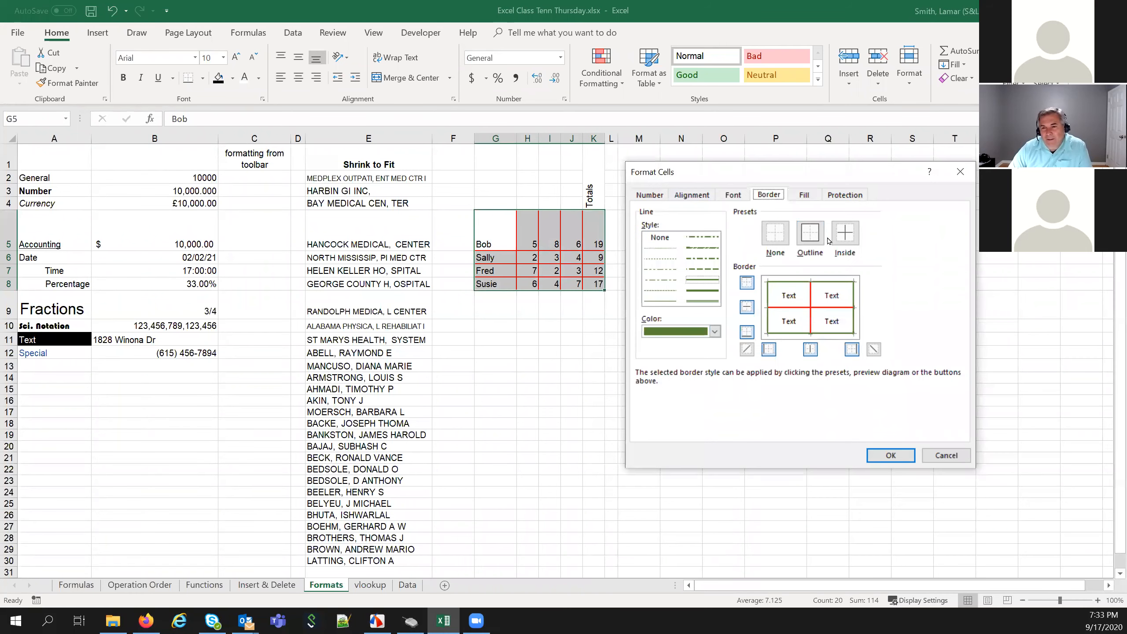
pyautogui.click(810, 234)
pyautogui.click(837, 235)
pyautogui.click(891, 455)
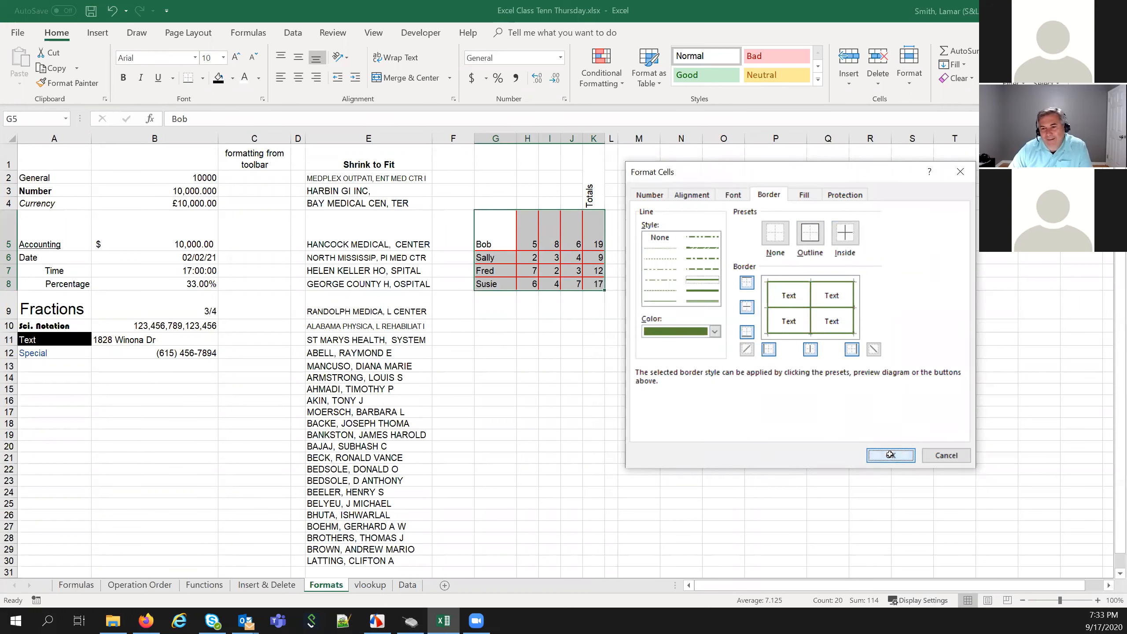
pyautogui.click(639, 365)
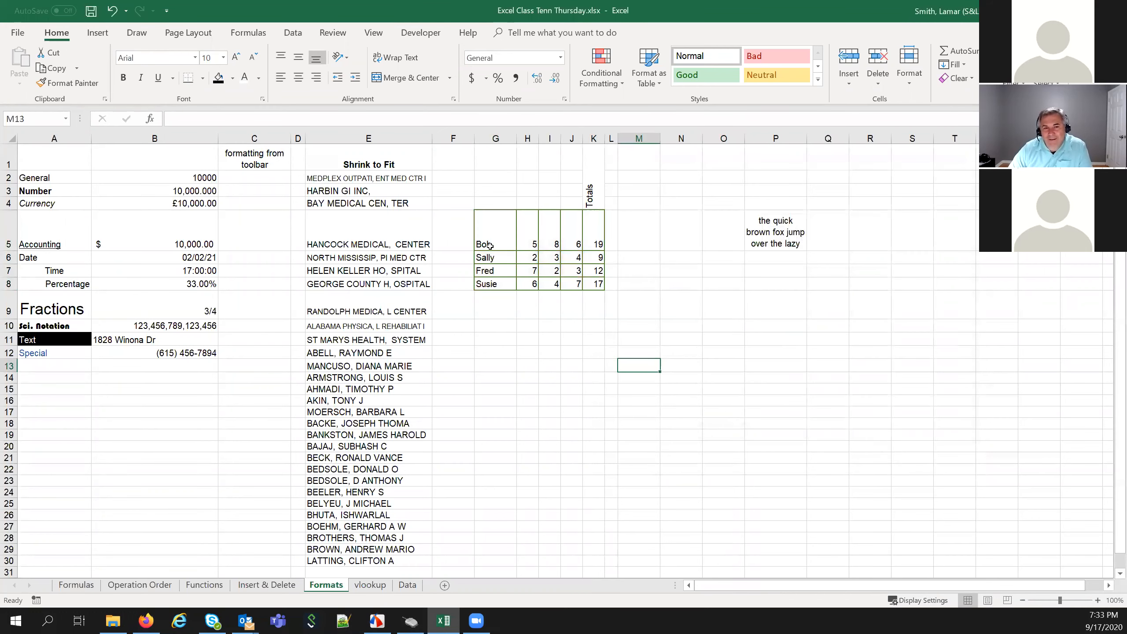
# Reopen the border settings, try the thin dotted line style, then cancel
pyautogui.moveTo(495, 236); pyautogui.dragTo(591, 284)
pyautogui.rightClick(590, 284)
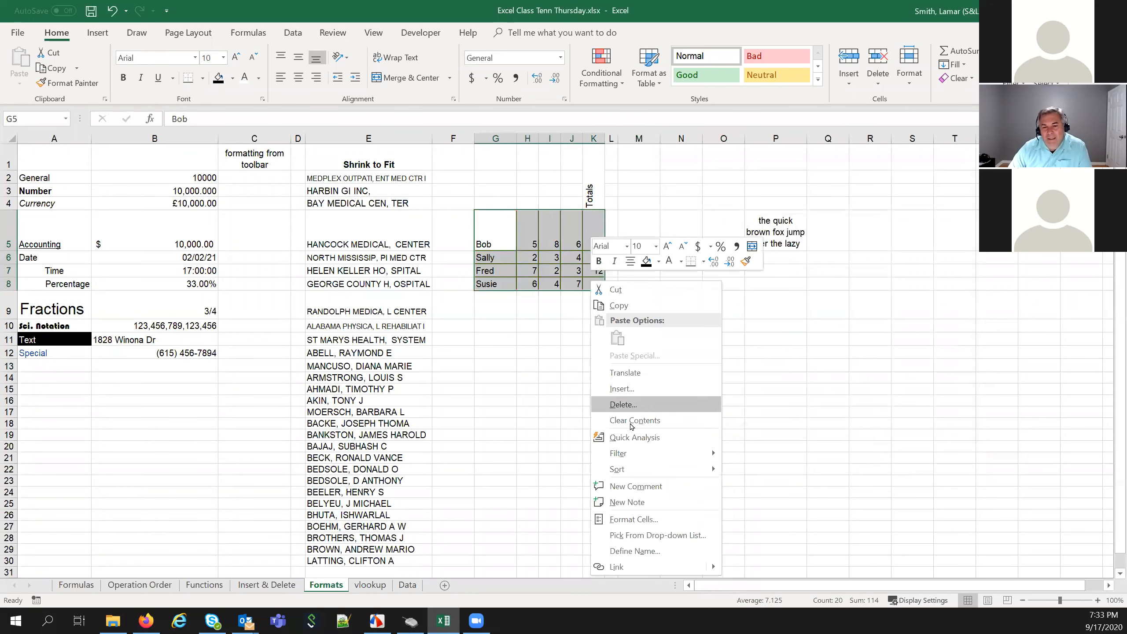
pyautogui.click(635, 520)
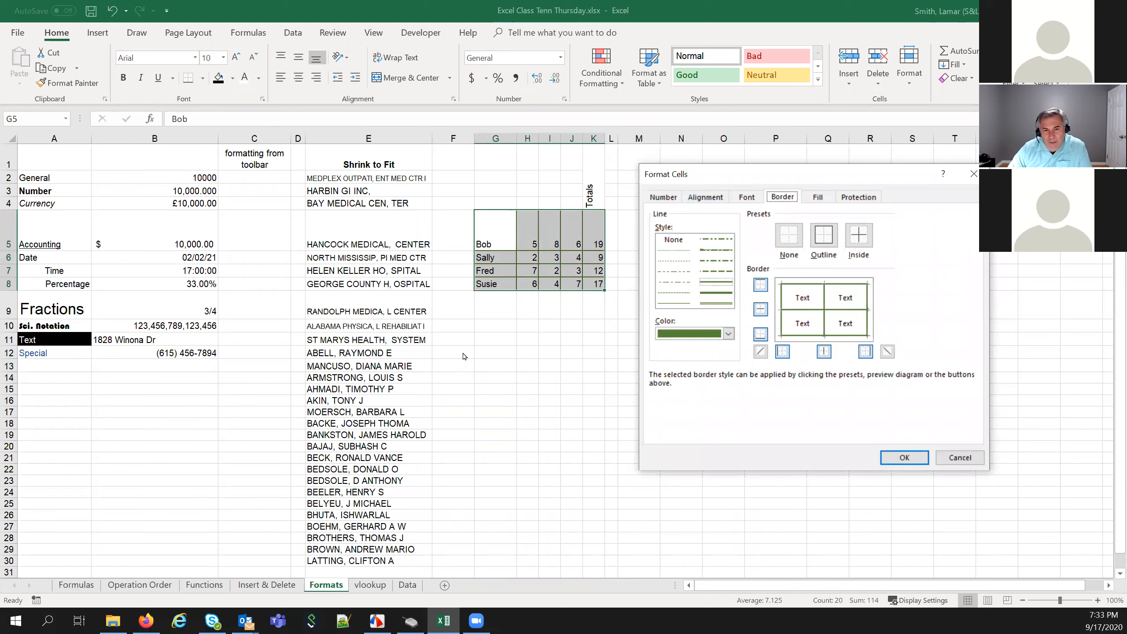
pyautogui.click(676, 251)
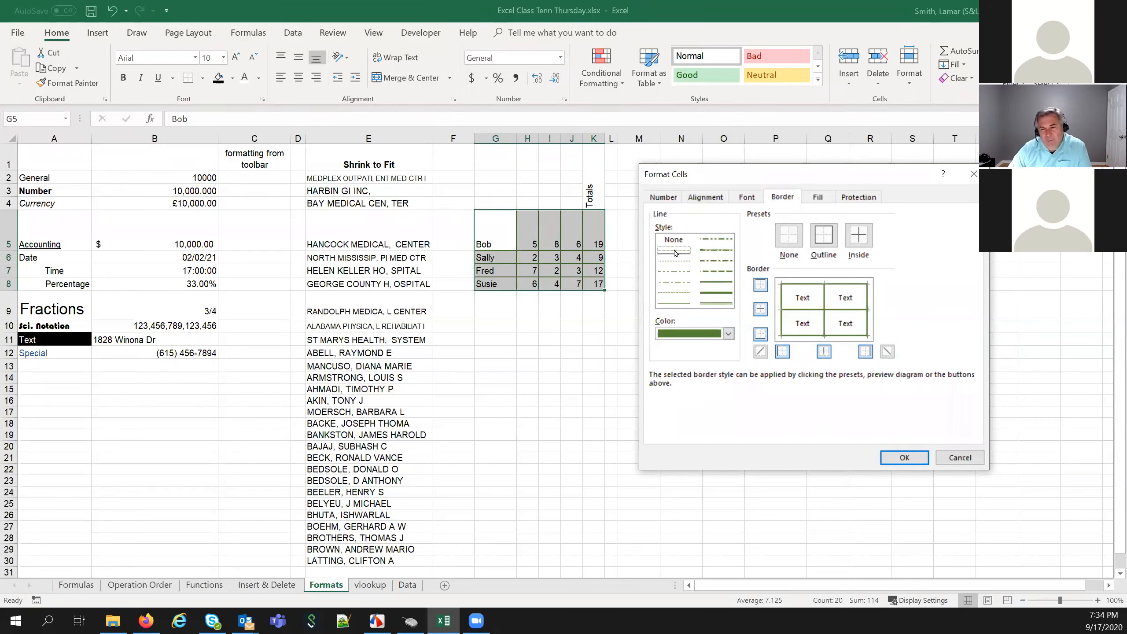
pyautogui.click(961, 458)
pyautogui.click(553, 447)
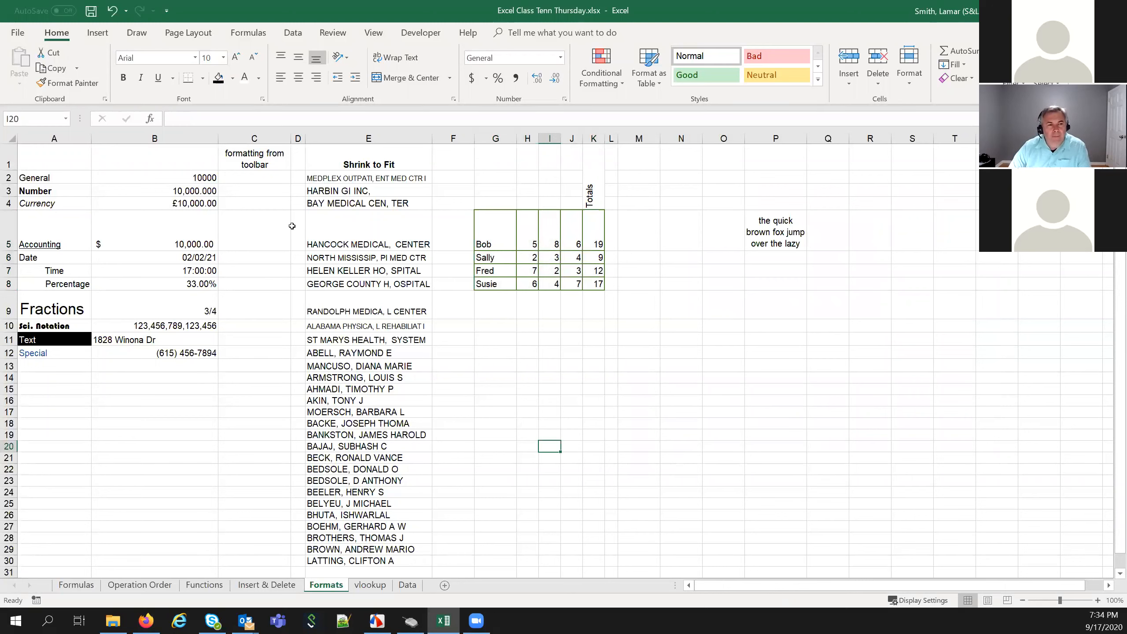
# Turn on Strikethrough for cell E5 on the Font tab and confirm
pyautogui.click(353, 233)
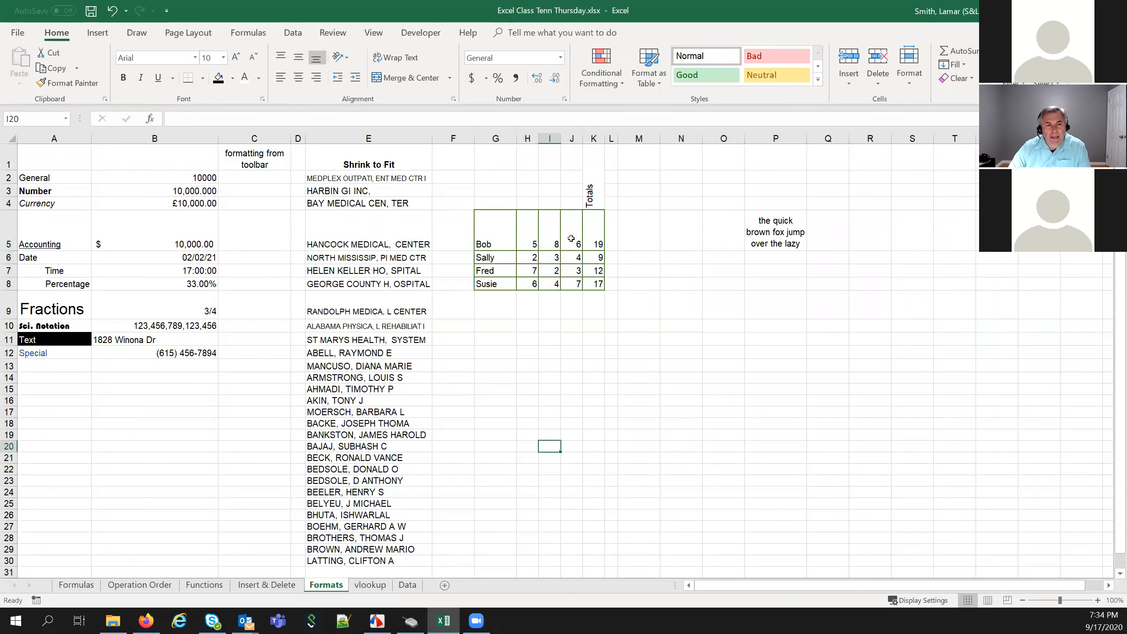
pyautogui.rightClick(402, 233)
pyautogui.click(479, 474)
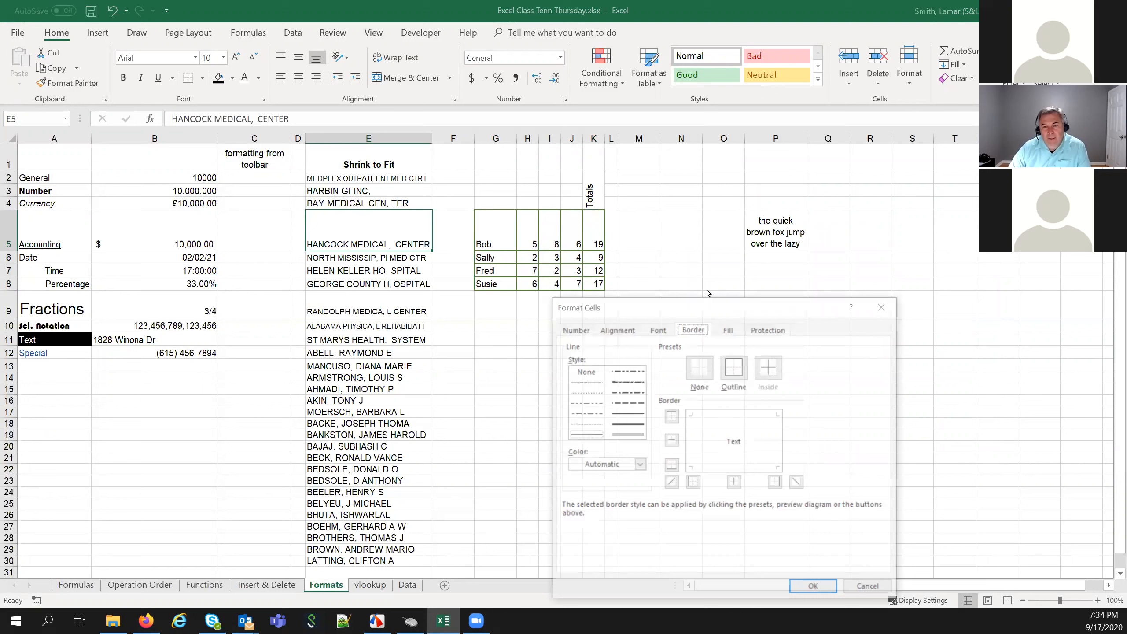
pyautogui.moveTo(713, 298); pyautogui.dragTo(800, 159)
pyautogui.click(746, 191)
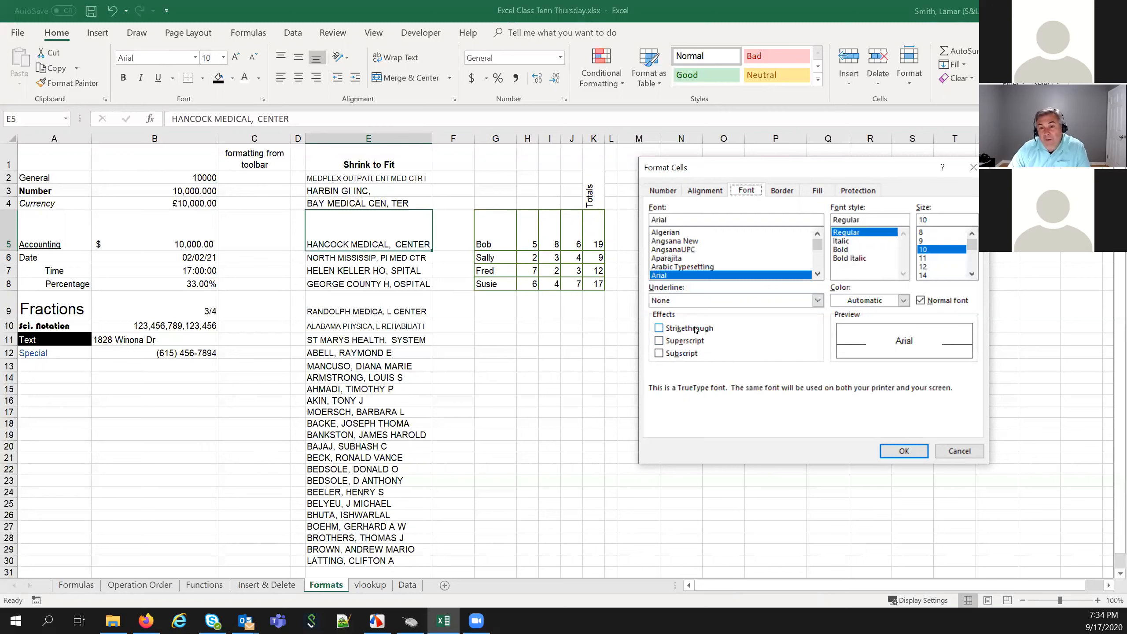
pyautogui.click(661, 329)
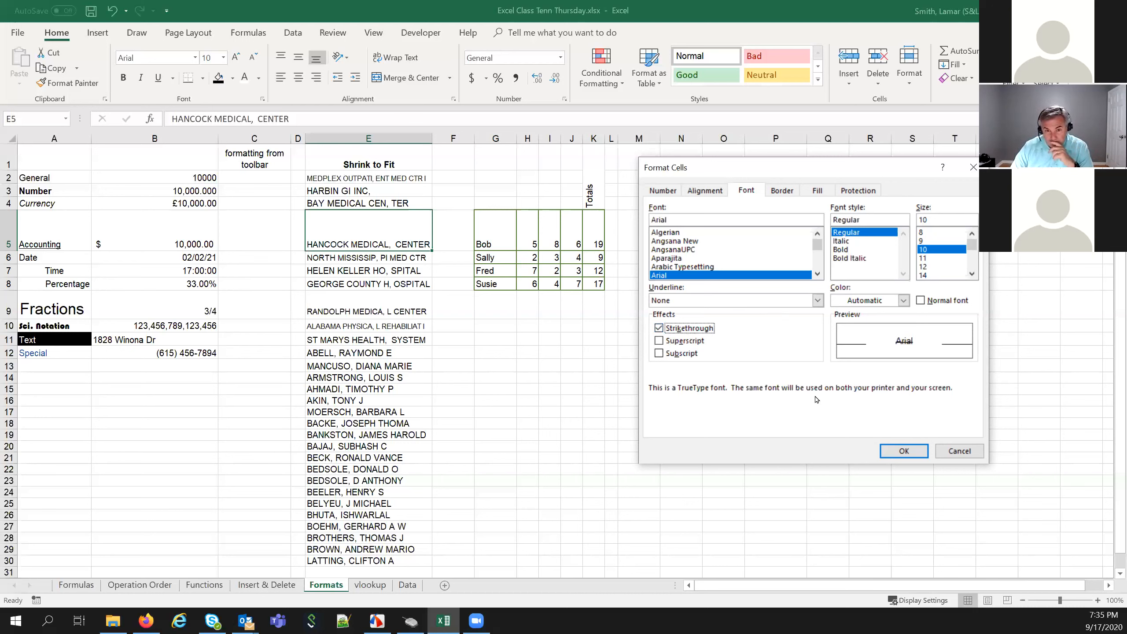
pyautogui.click(901, 451)
pyautogui.click(495, 337)
# Preview strikethrough off, superscript and font colours for E5, then cancel without changes
pyautogui.click(338, 242)
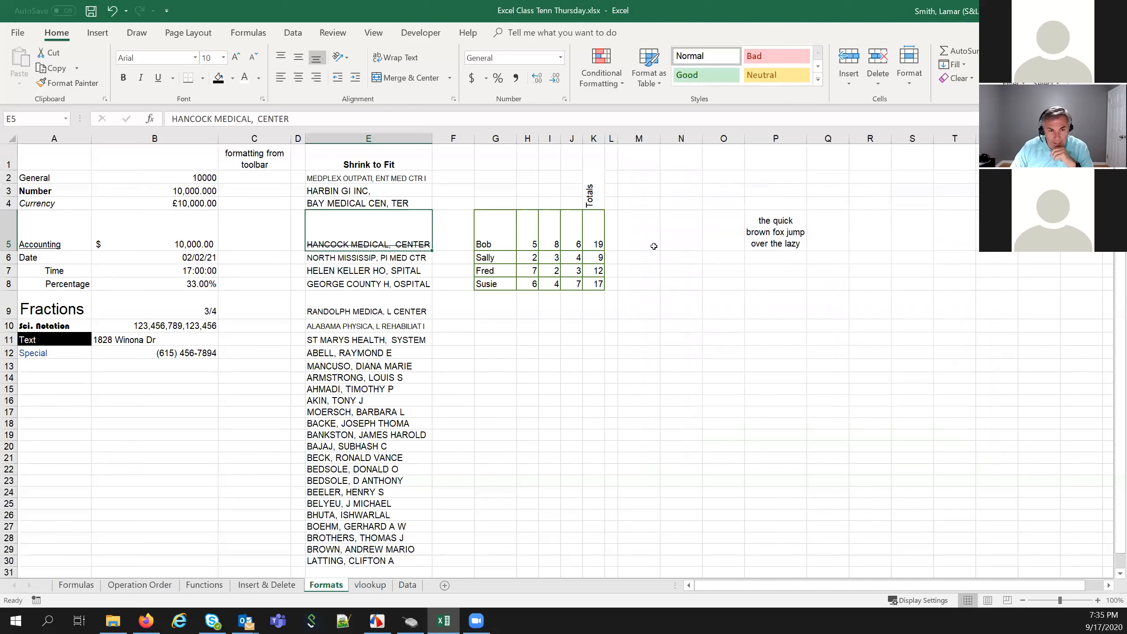
pyautogui.rightClick(406, 225)
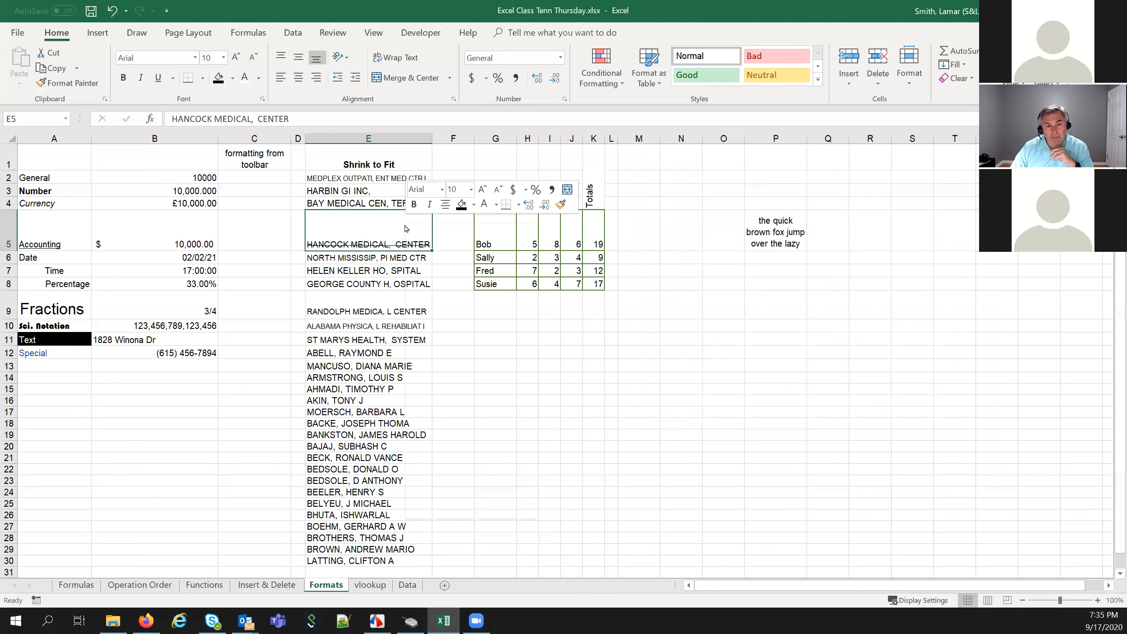
pyautogui.click(464, 462)
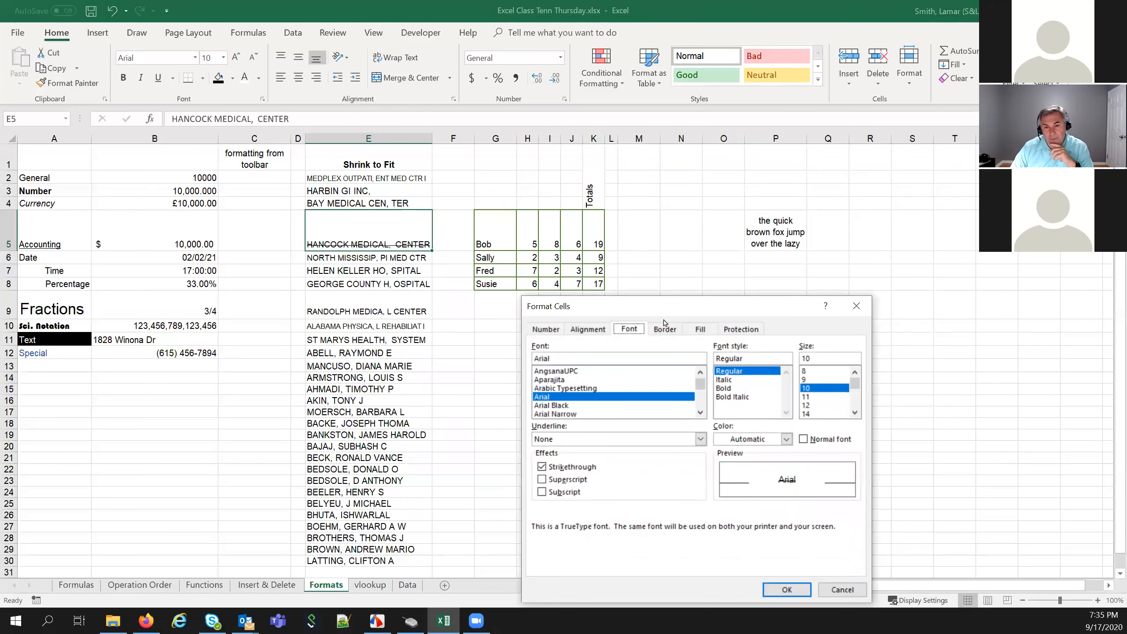
pyautogui.moveTo(666, 313); pyautogui.dragTo(757, 148)
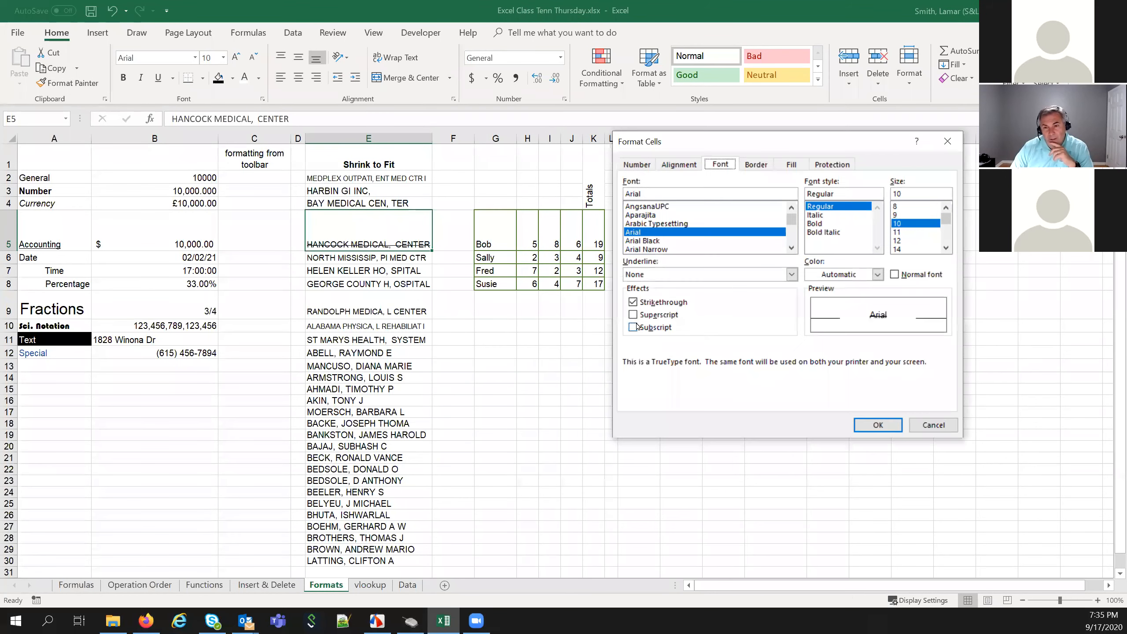
pyautogui.click(632, 303)
pyautogui.click(634, 315)
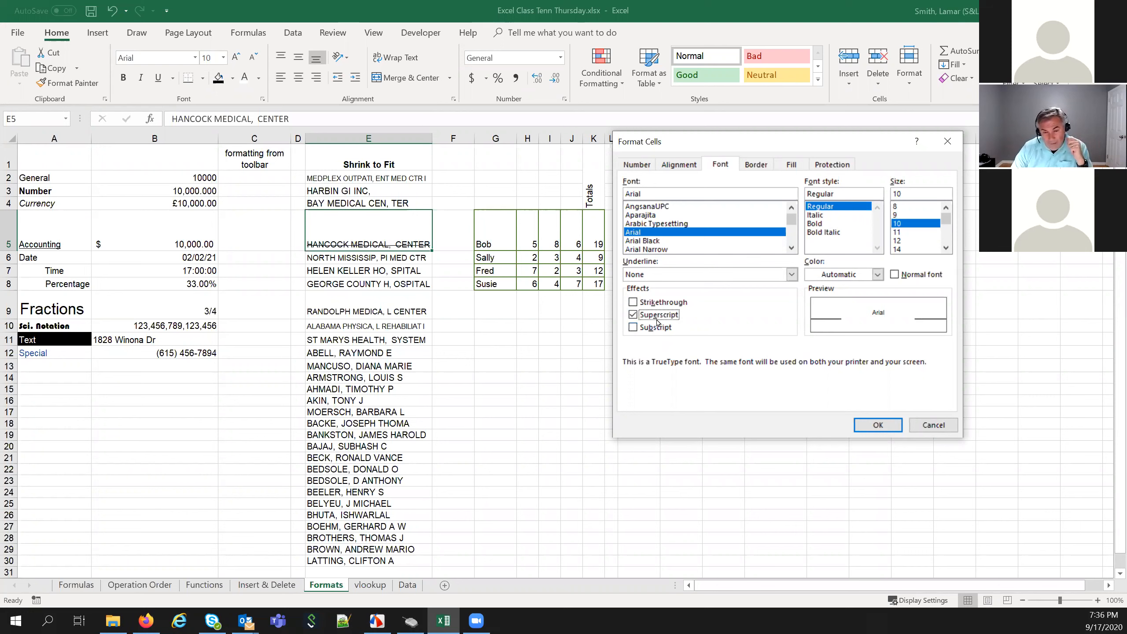
pyautogui.click(633, 315)
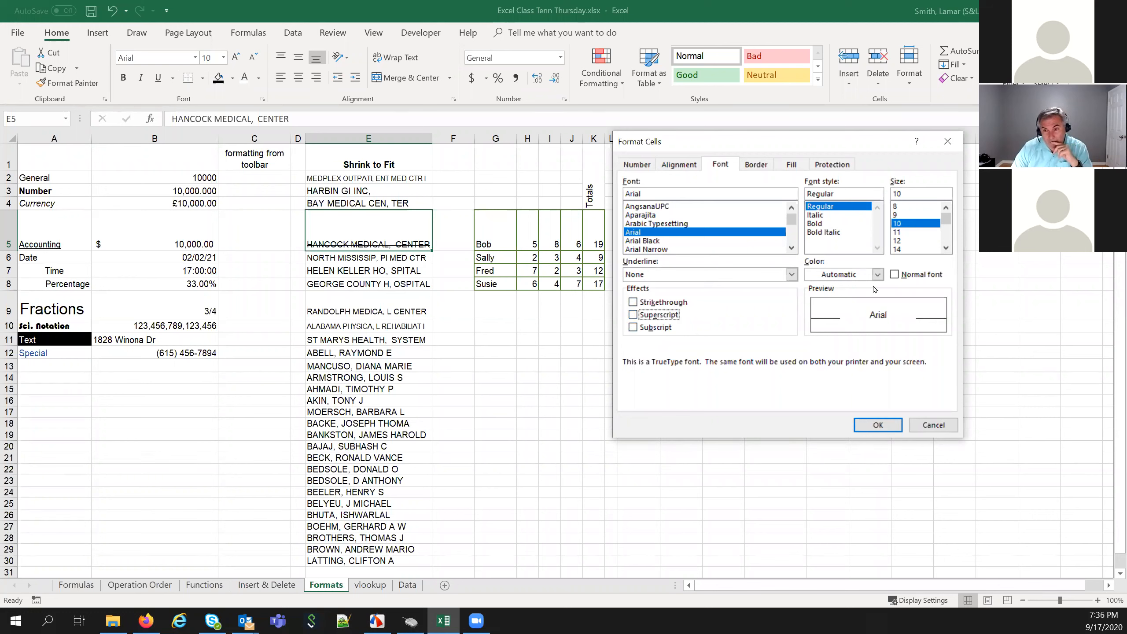
pyautogui.click(878, 274)
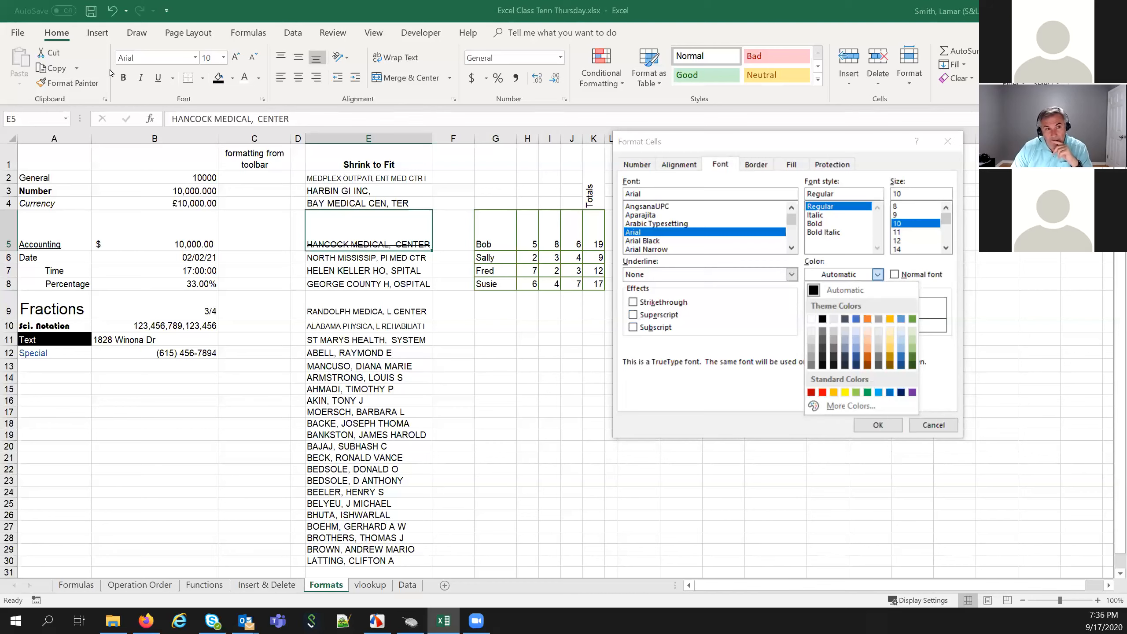
pyautogui.click(763, 402)
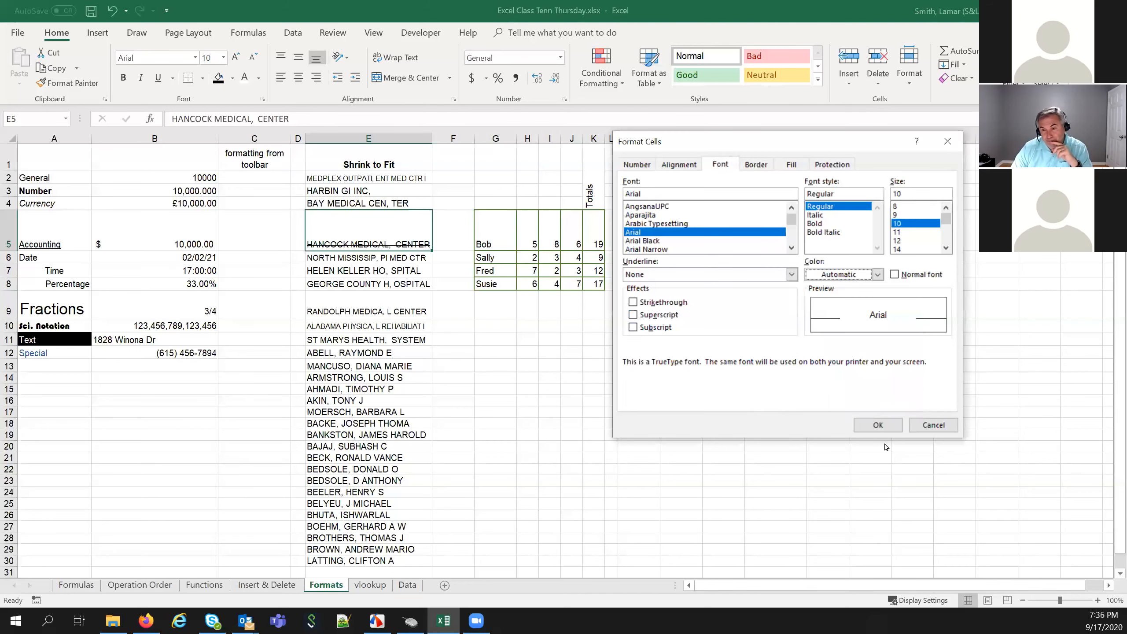
pyautogui.click(934, 425)
pyautogui.click(681, 435)
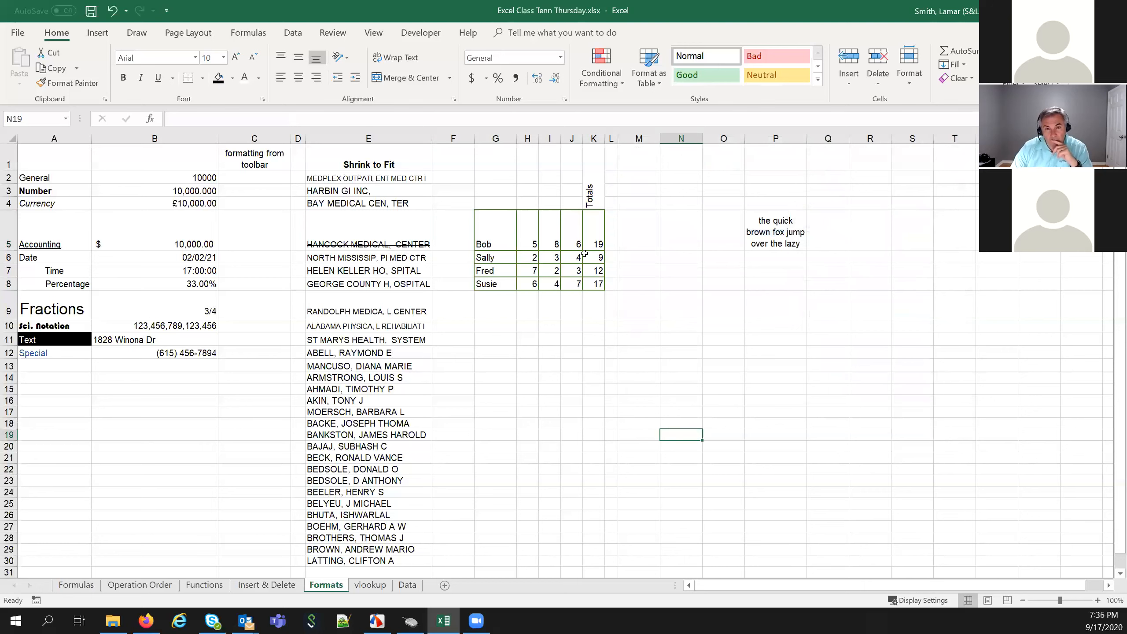
# Fill cell N9 with a thin diagonal stripe pattern in orange
pyautogui.moveTo(507, 228); pyautogui.dragTo(601, 286)
pyautogui.click(591, 366)
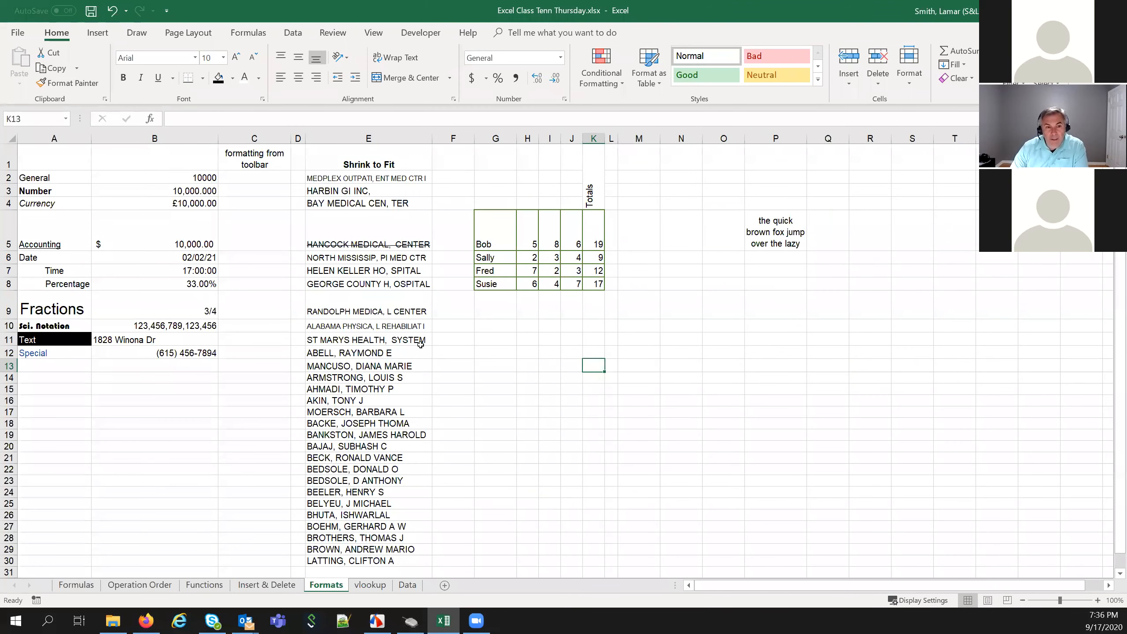
pyautogui.rightClick(679, 311)
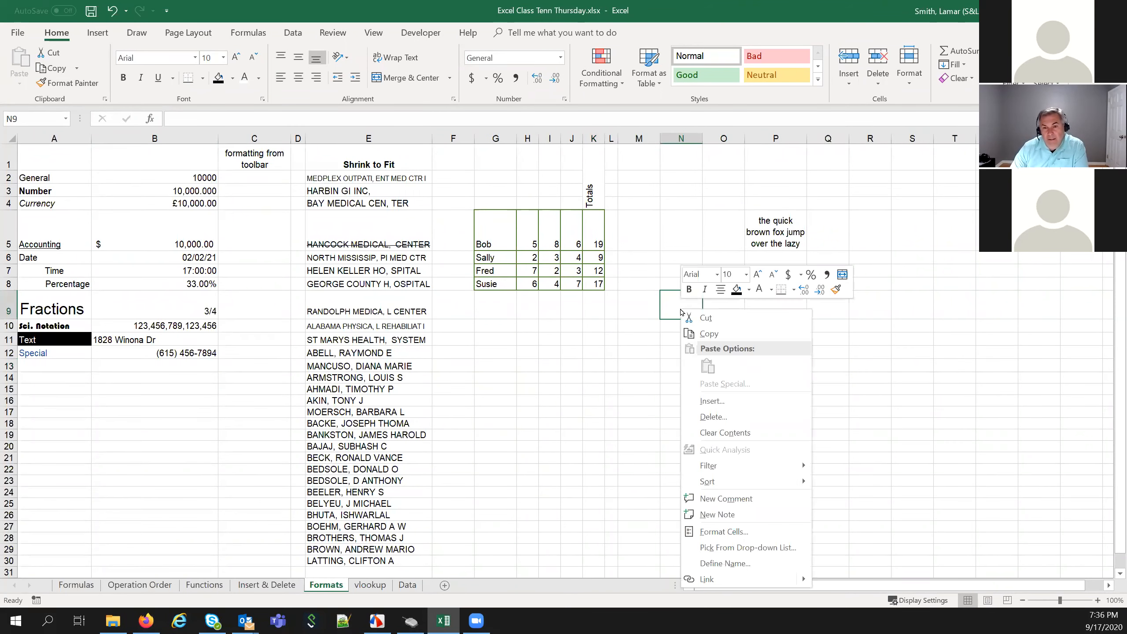
pyautogui.click(724, 531)
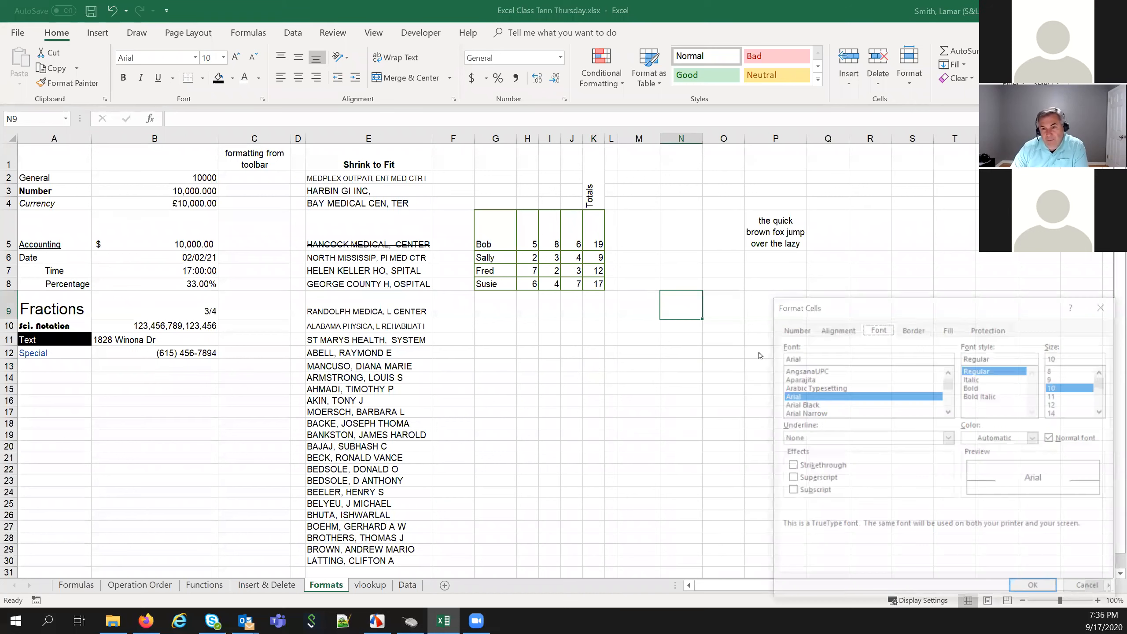
pyautogui.moveTo(831, 306); pyautogui.dragTo(777, 183)
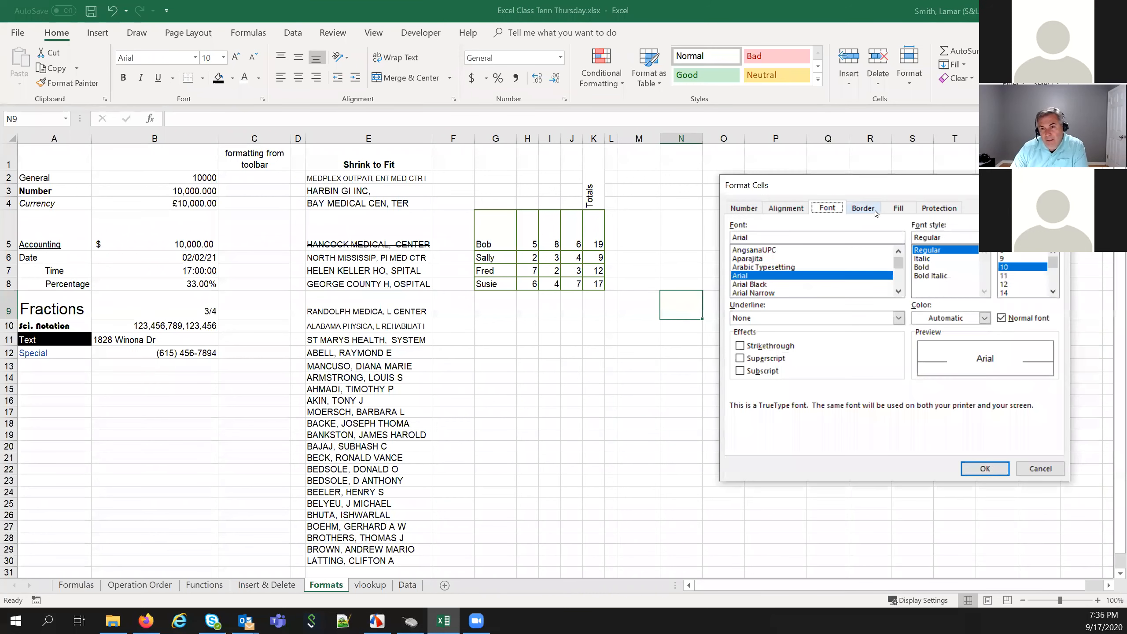
pyautogui.click(899, 209)
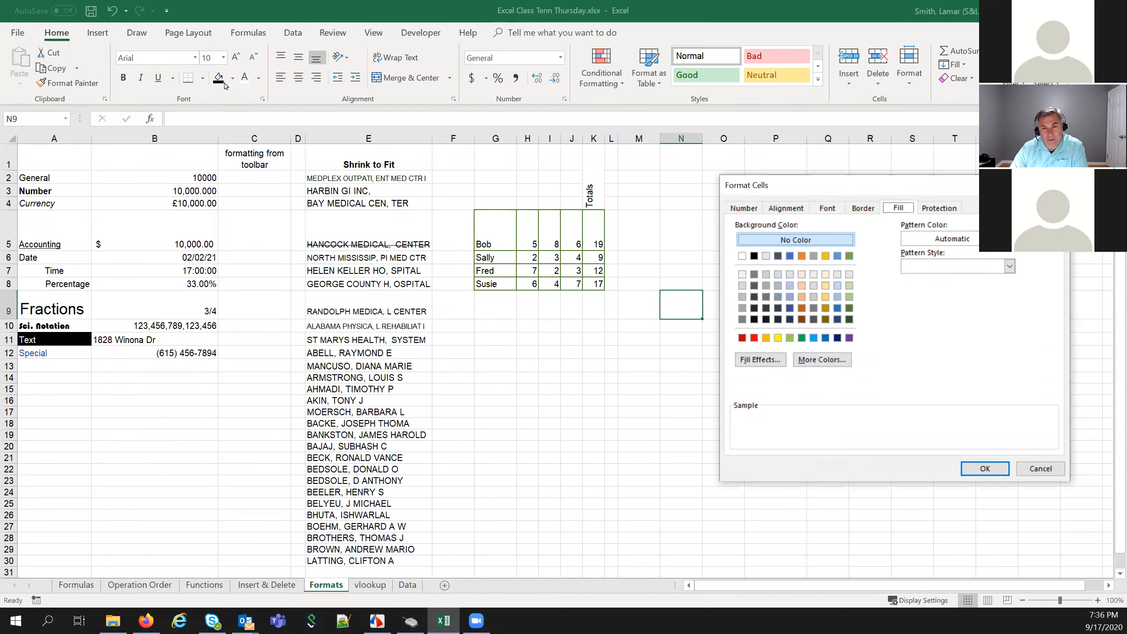
pyautogui.click(959, 266)
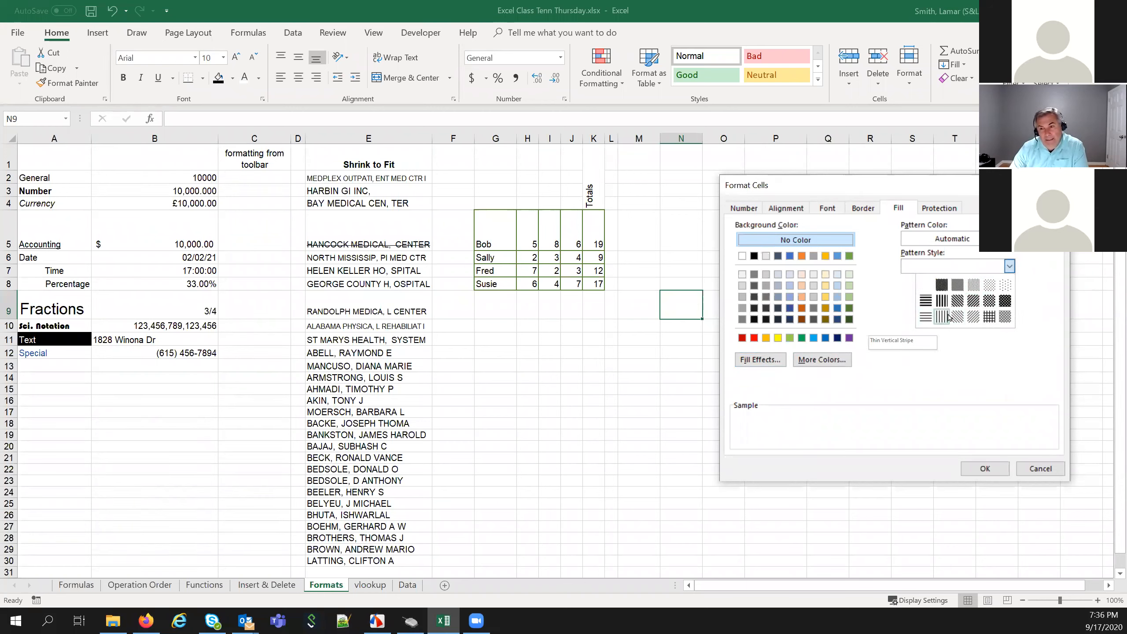
pyautogui.click(971, 318)
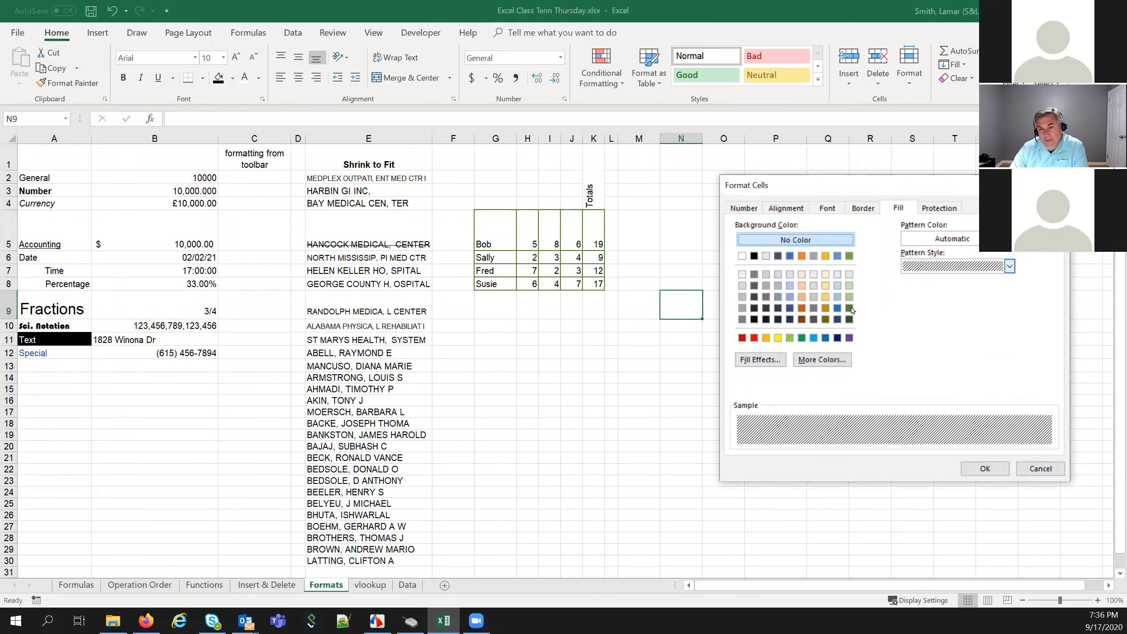
pyautogui.click(766, 338)
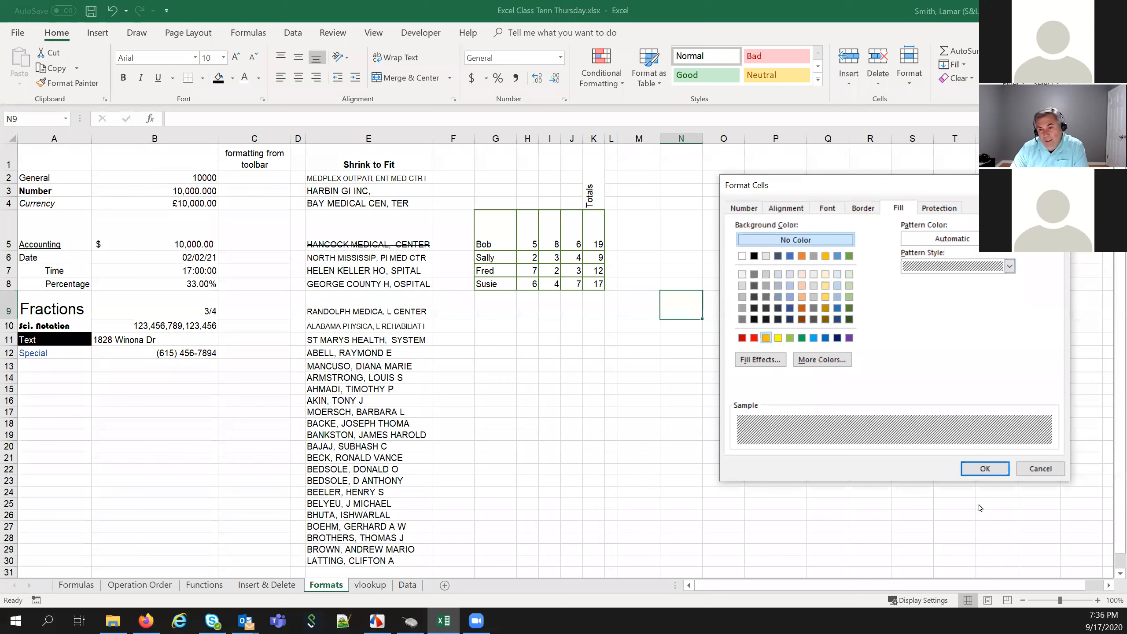
pyautogui.click(986, 469)
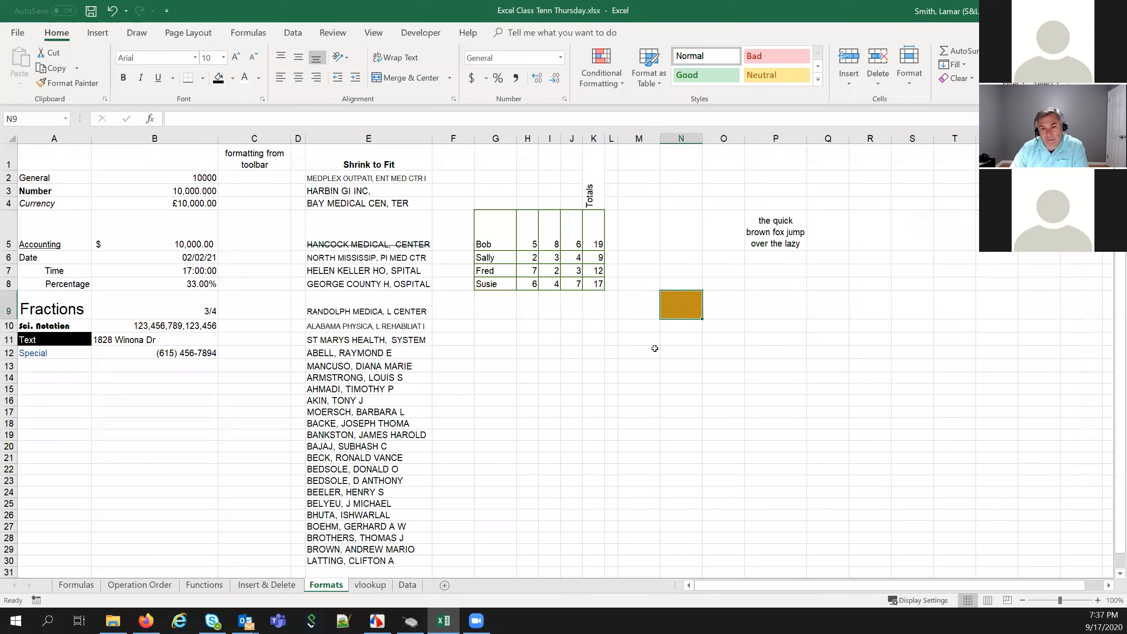
# Remove N9's stripe pattern so only the orange background fill remains
pyautogui.rightClick(680, 307)
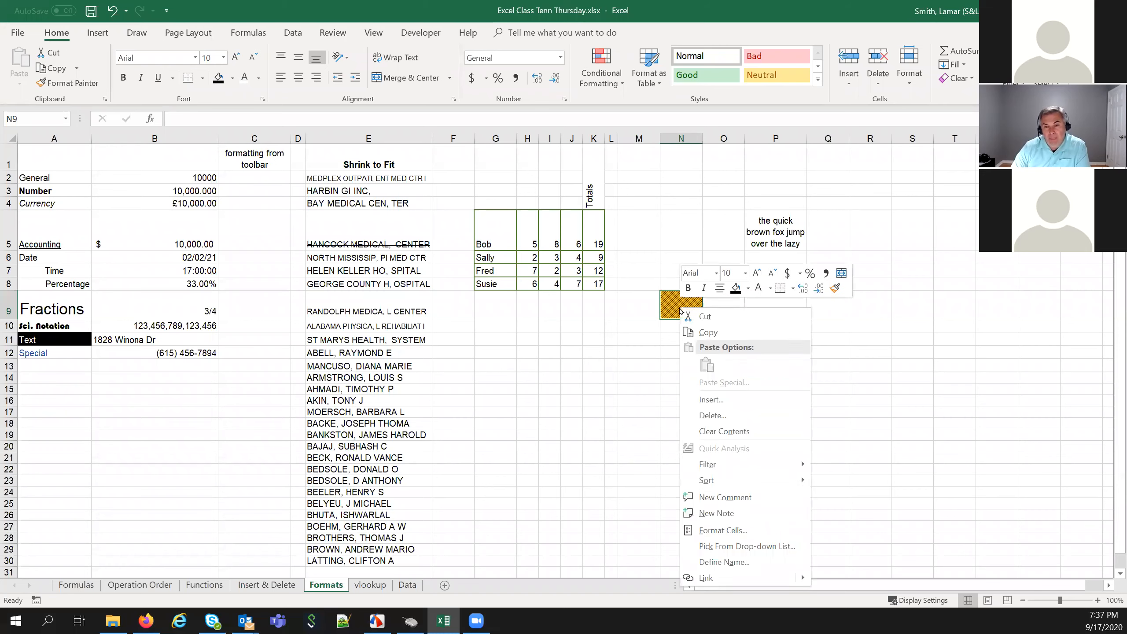
pyautogui.click(740, 531)
pyautogui.moveTo(842, 306); pyautogui.dragTo(792, 188)
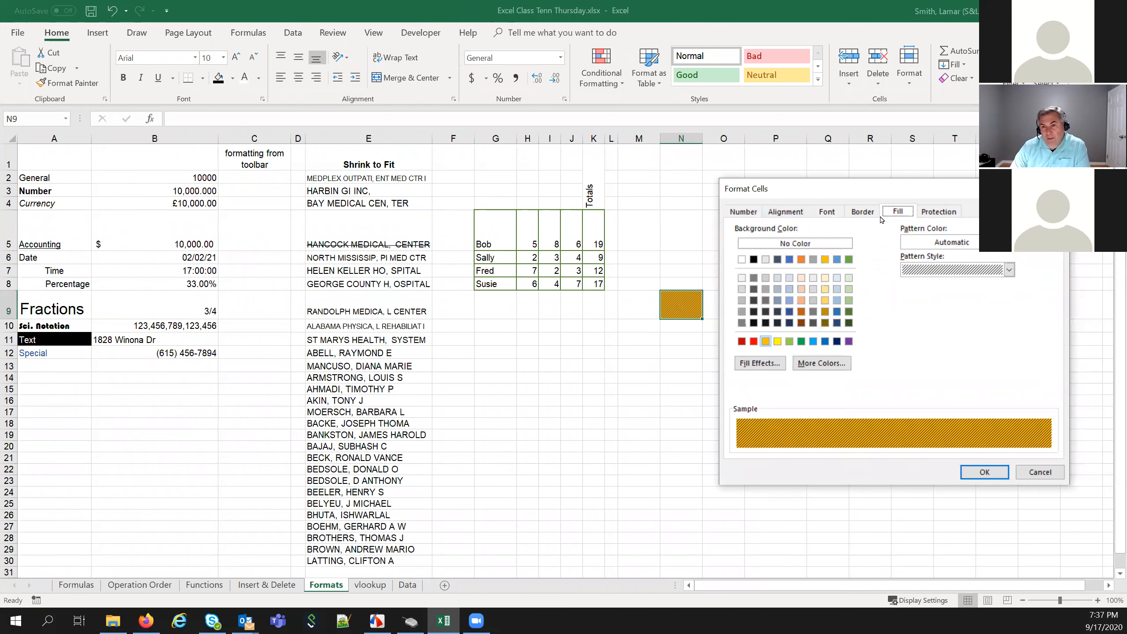
pyautogui.click(938, 209)
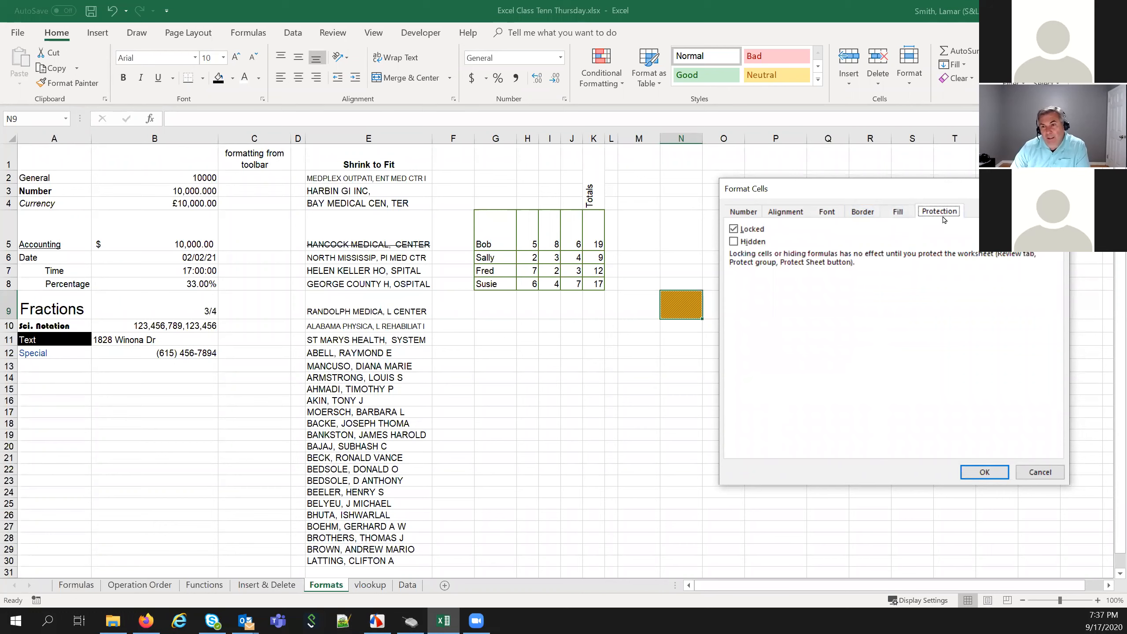
pyautogui.click(894, 215)
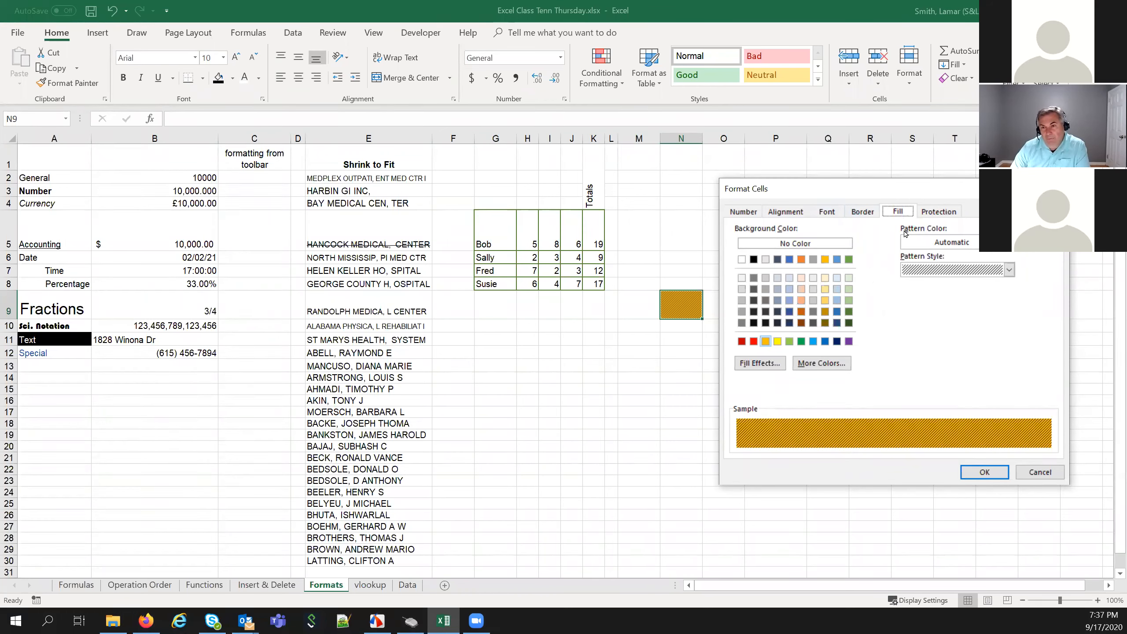
pyautogui.click(997, 270)
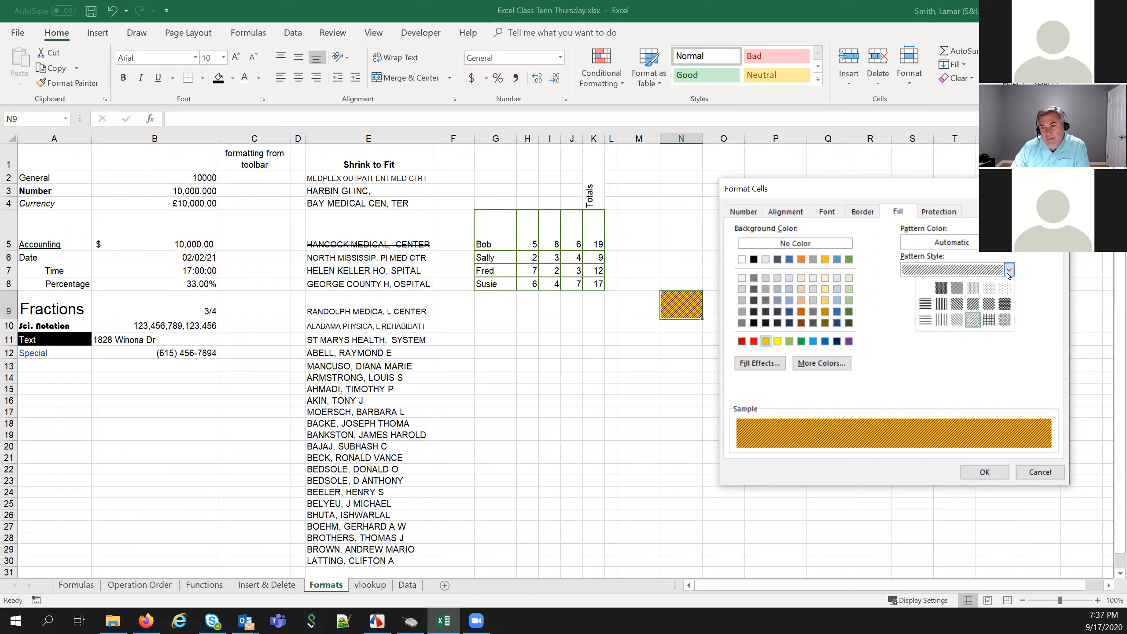
pyautogui.click(926, 289)
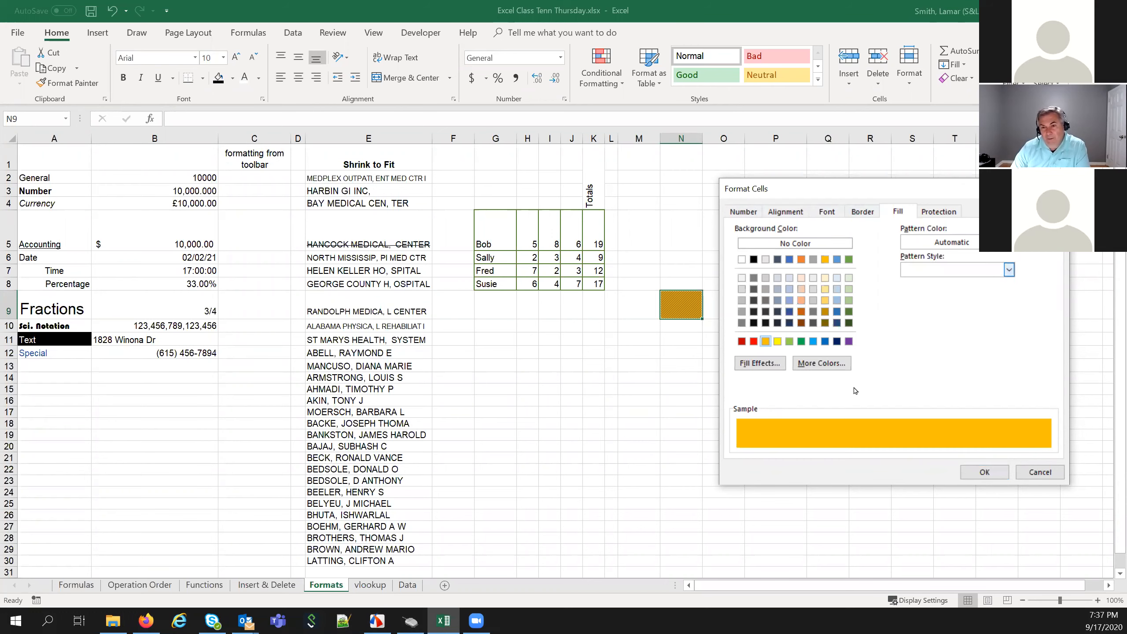
pyautogui.click(975, 471)
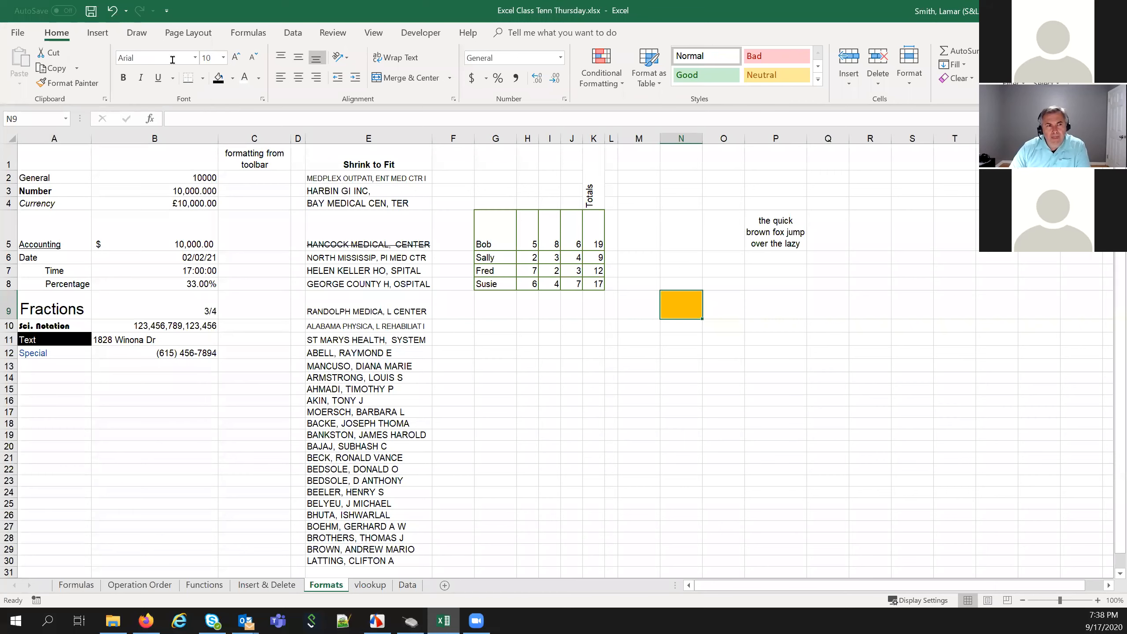
# Select the Brother HL-L2350DW series printer in Print settings, then return to the sheet
pyautogui.click(17, 34)
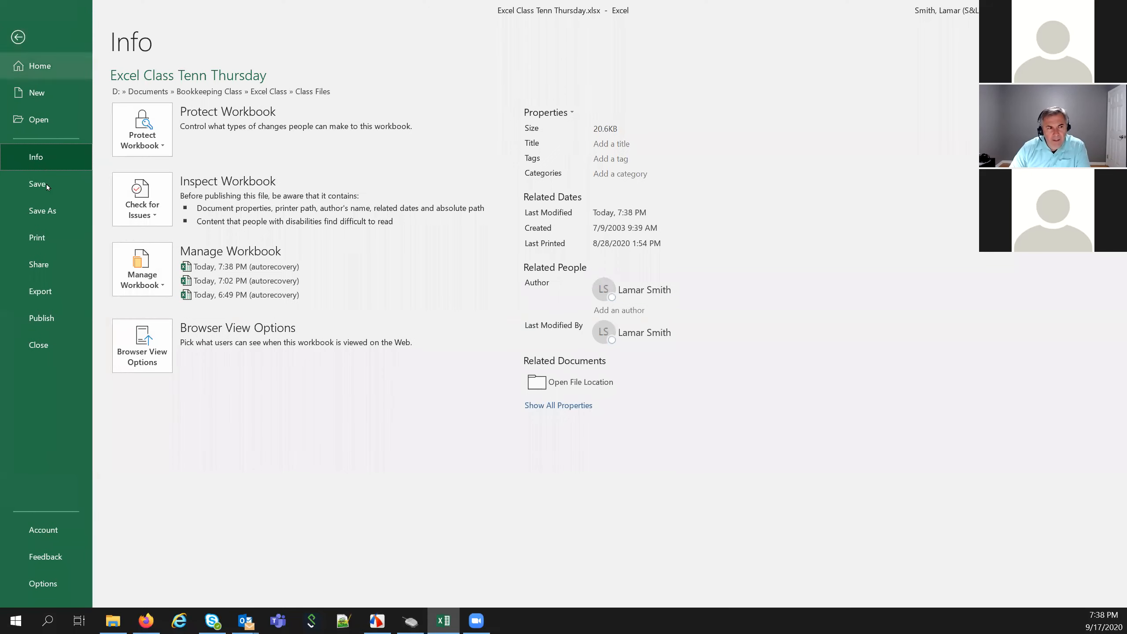
pyautogui.click(50, 239)
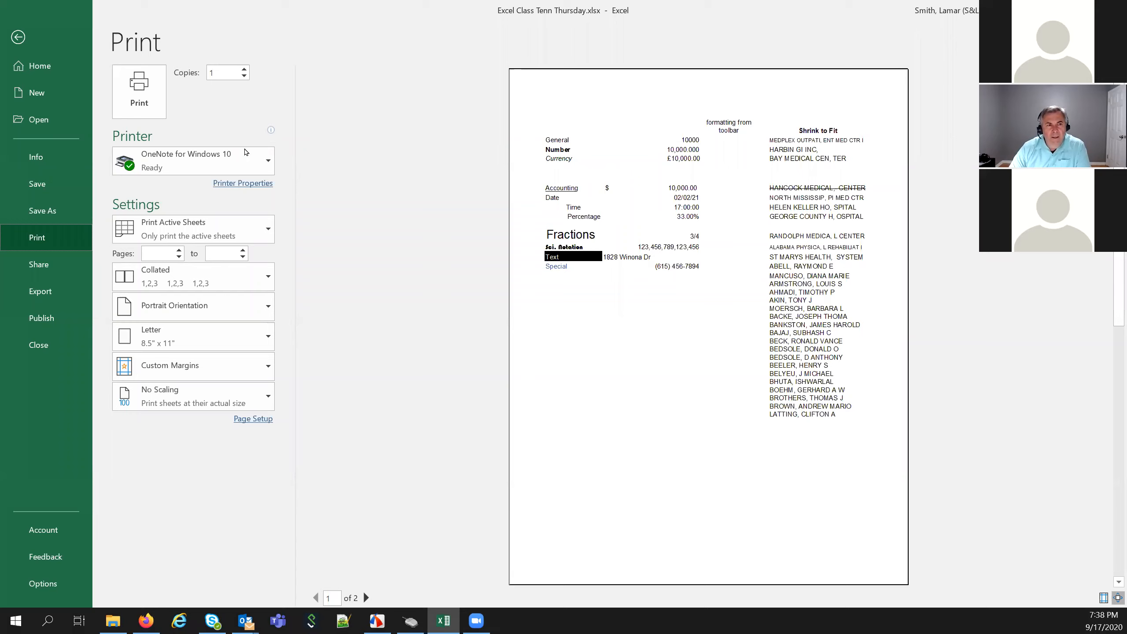
pyautogui.click(267, 166)
pyautogui.click(267, 166)
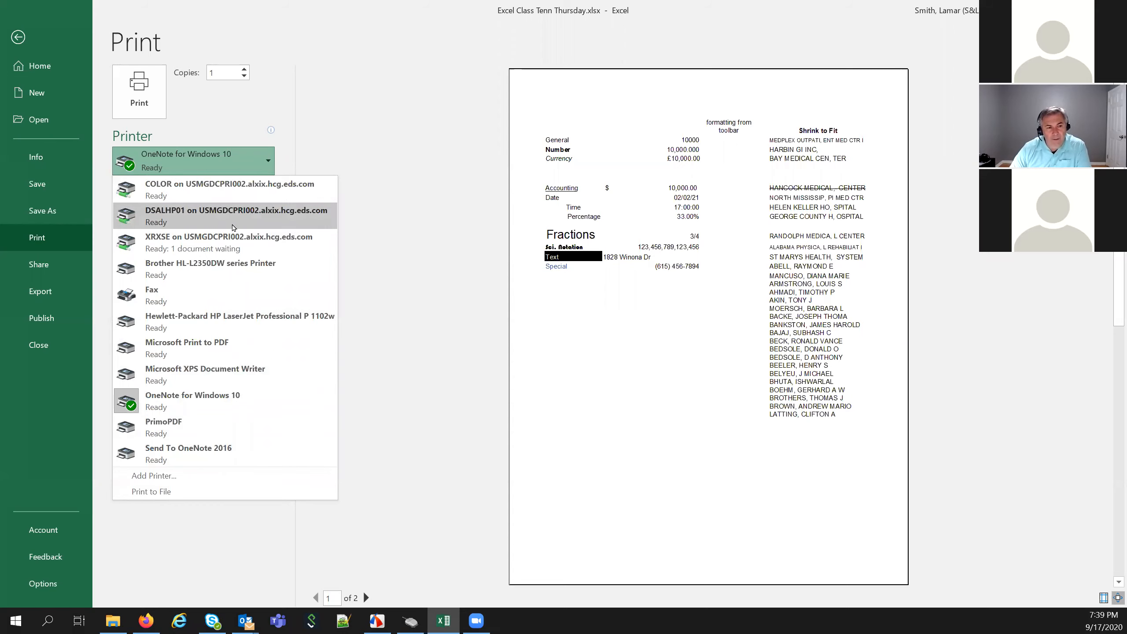
pyautogui.click(176, 268)
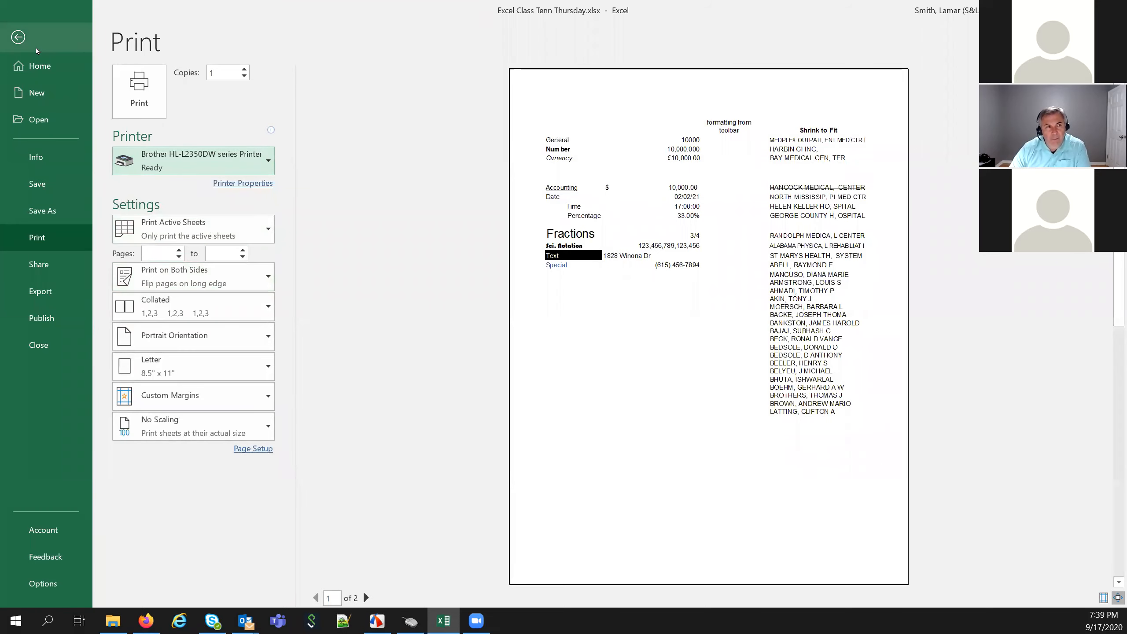
pyautogui.click(18, 37)
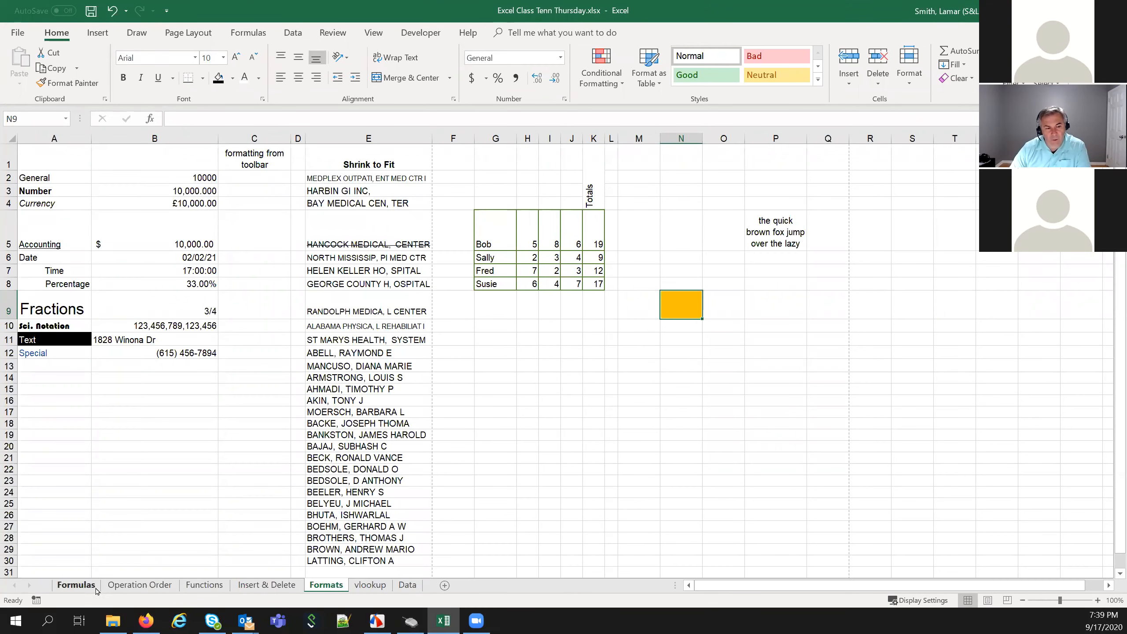
# Check the print-what options in Print settings, keeping Print Active Sheets
pyautogui.click(17, 33)
pyautogui.click(42, 234)
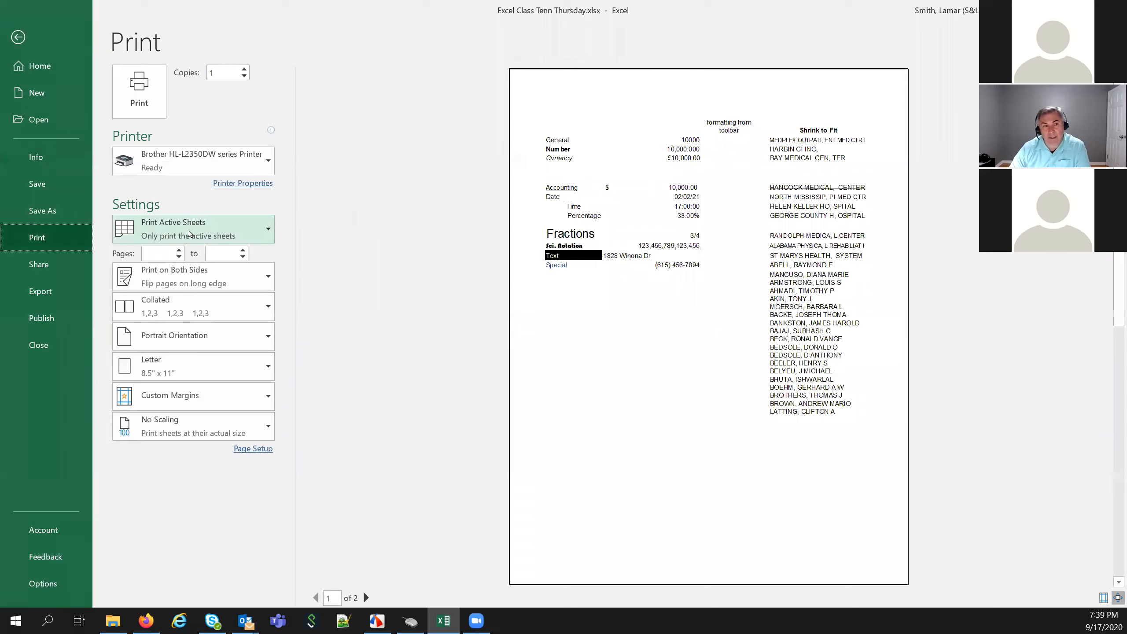
pyautogui.click(268, 228)
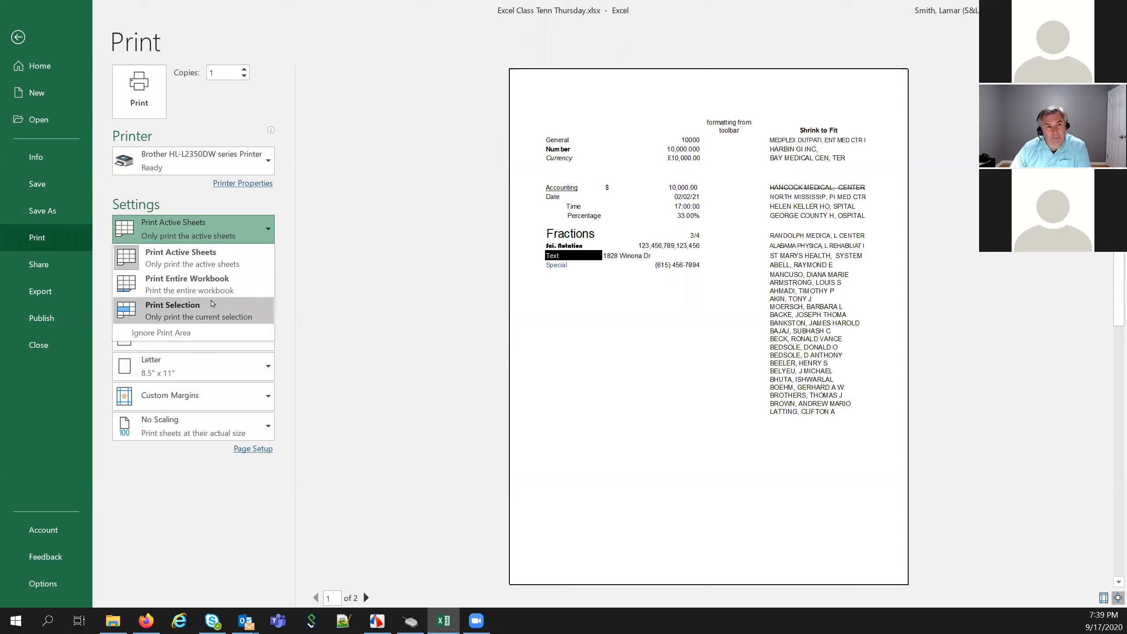
pyautogui.click(189, 259)
pyautogui.click(18, 37)
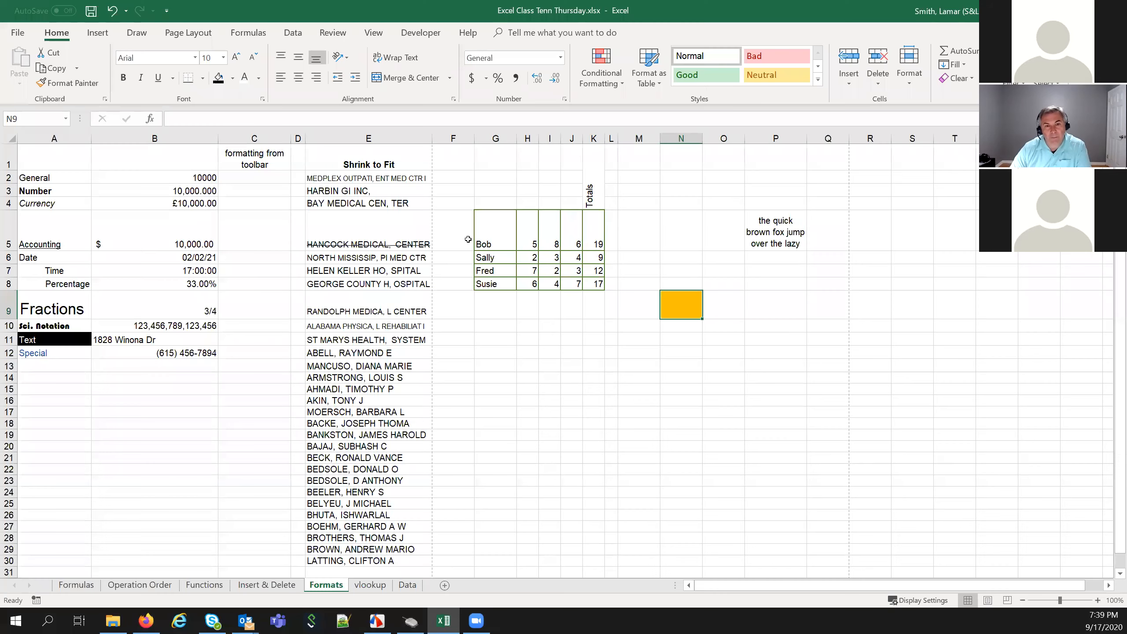
# Select G5:K8 and set printing to Print Selection, then deselect
pyautogui.moveTo(493, 232); pyautogui.dragTo(532, 256)
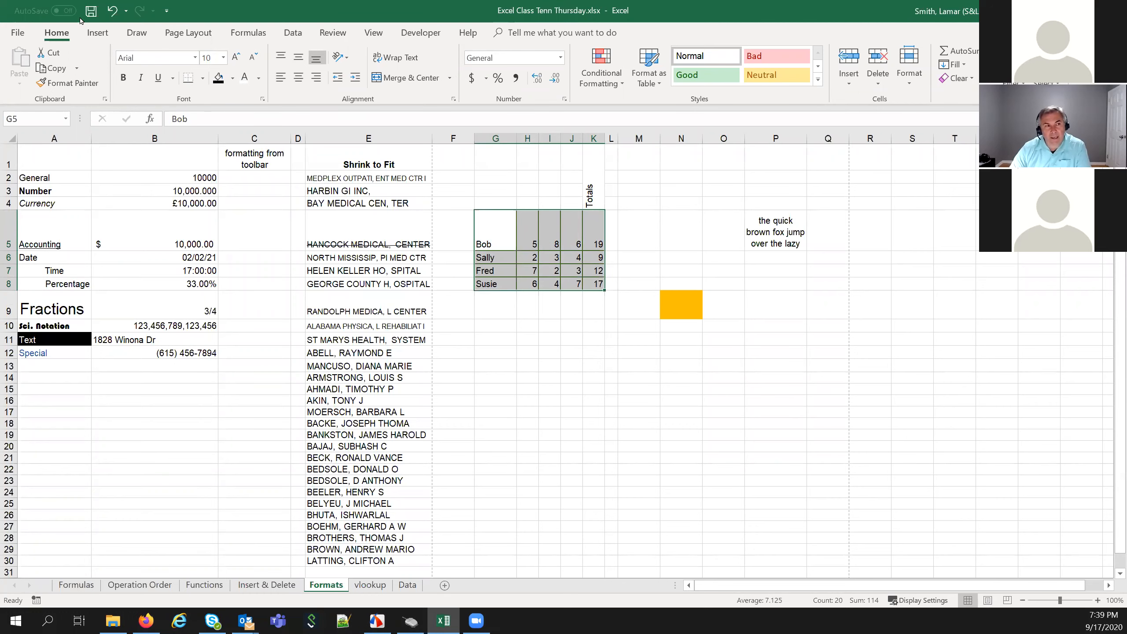
pyautogui.click(17, 32)
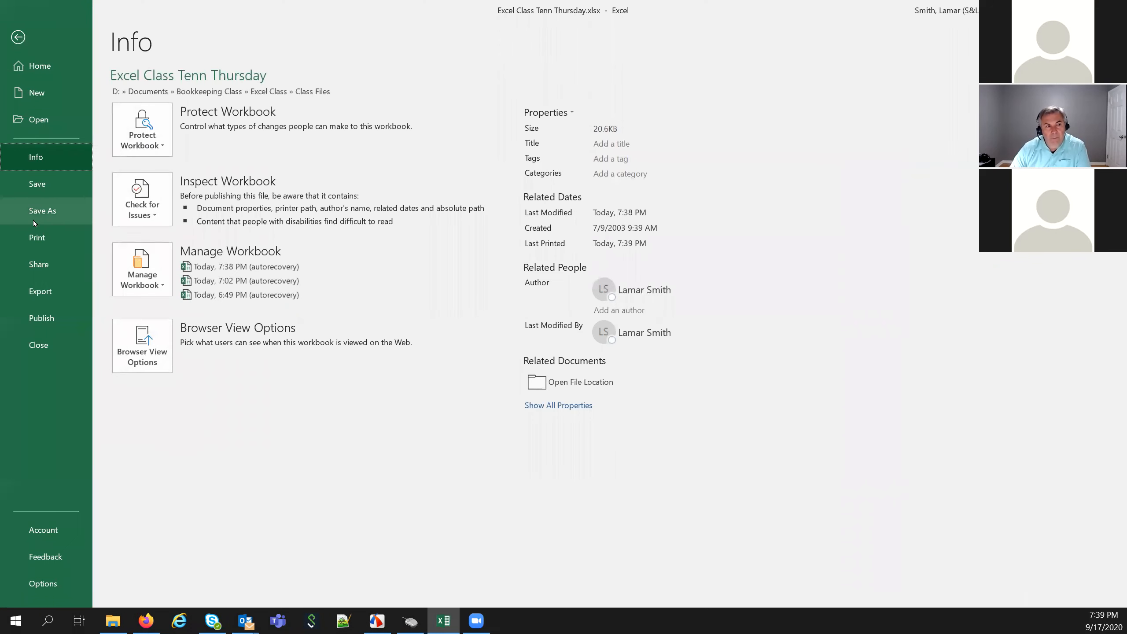
pyautogui.click(37, 237)
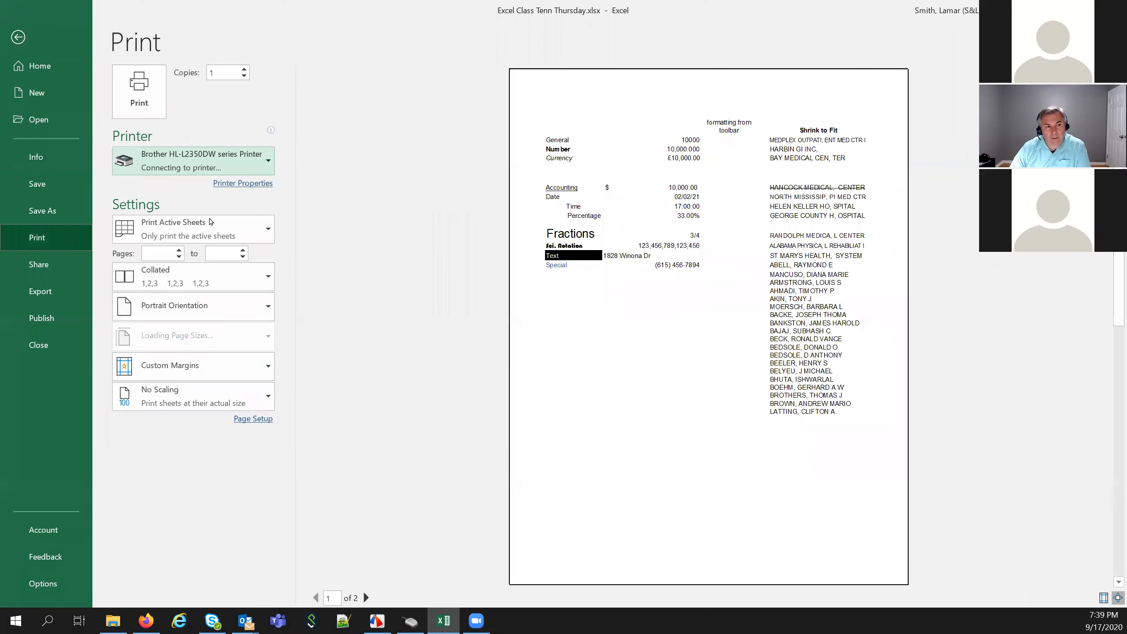
pyautogui.click(261, 230)
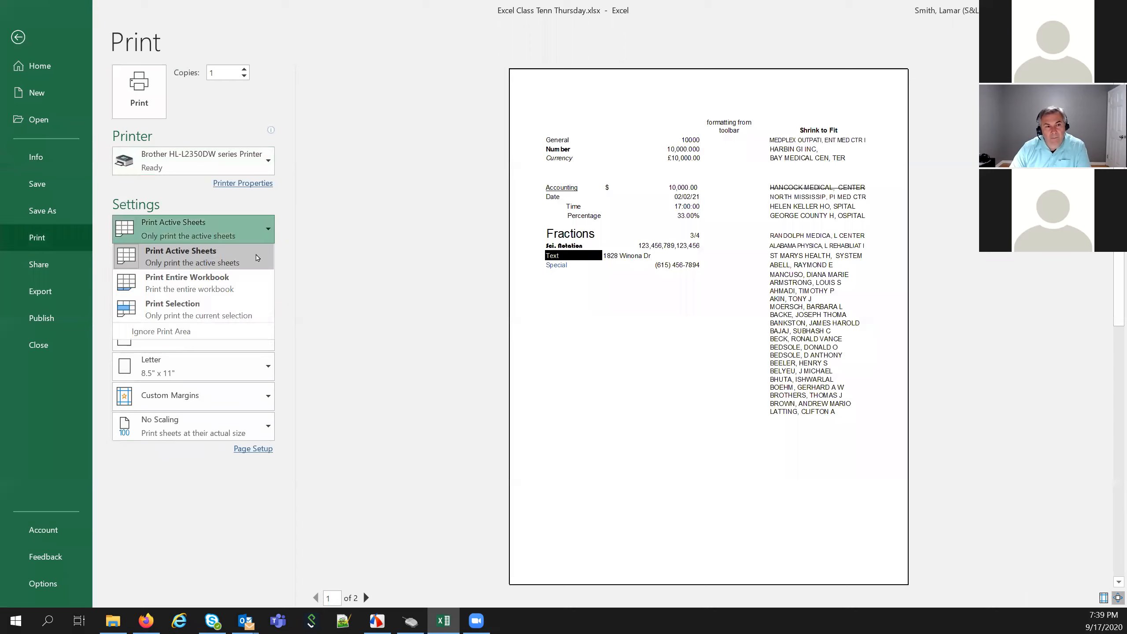
pyautogui.click(227, 311)
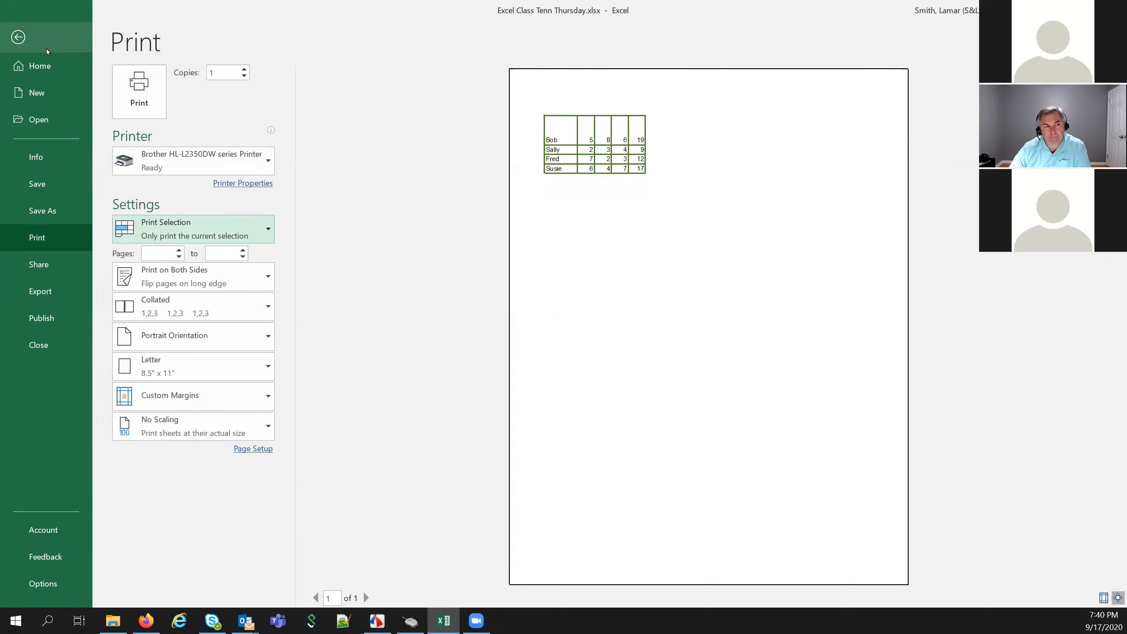
pyautogui.click(18, 37)
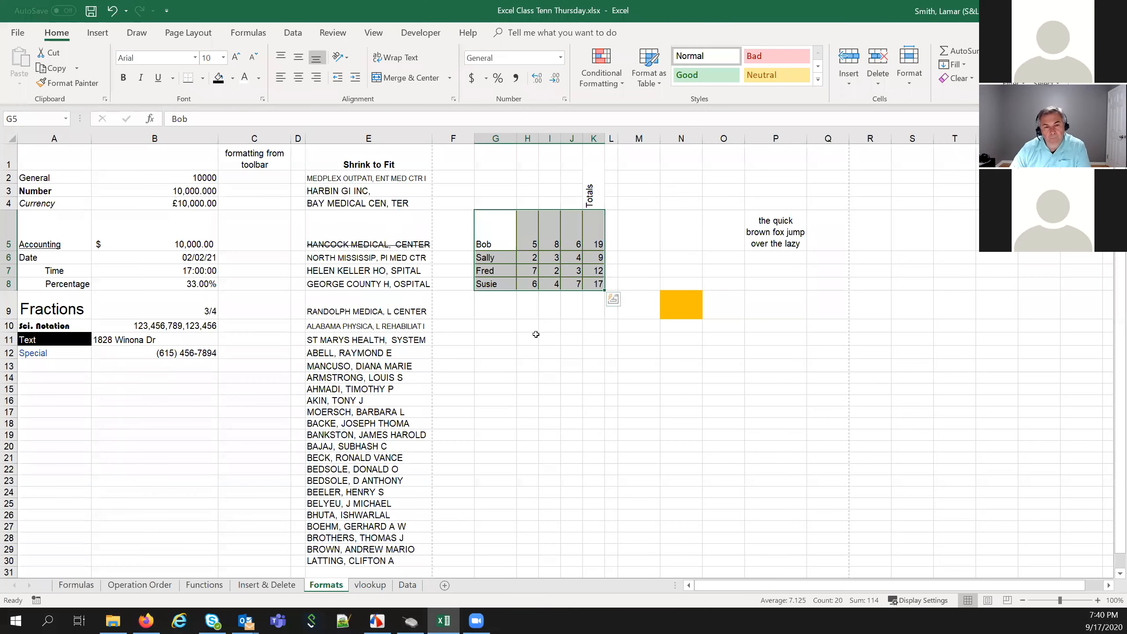
pyautogui.click(533, 335)
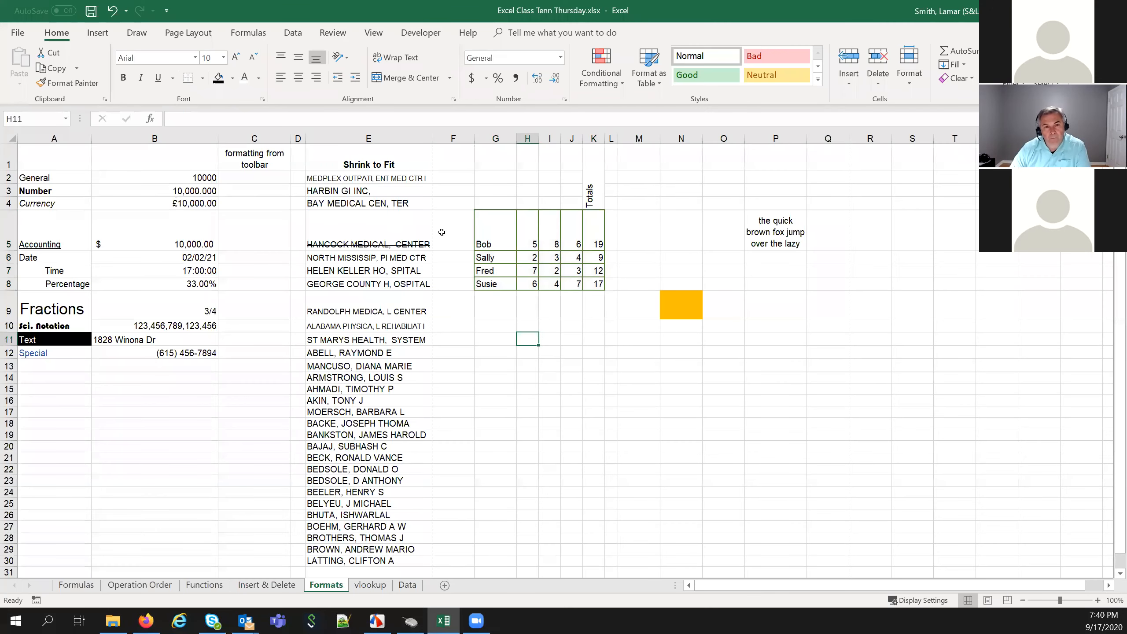
# Switch back to Print Active Sheets and enter, then clear, a 1-to-1 page range
pyautogui.click(16, 36)
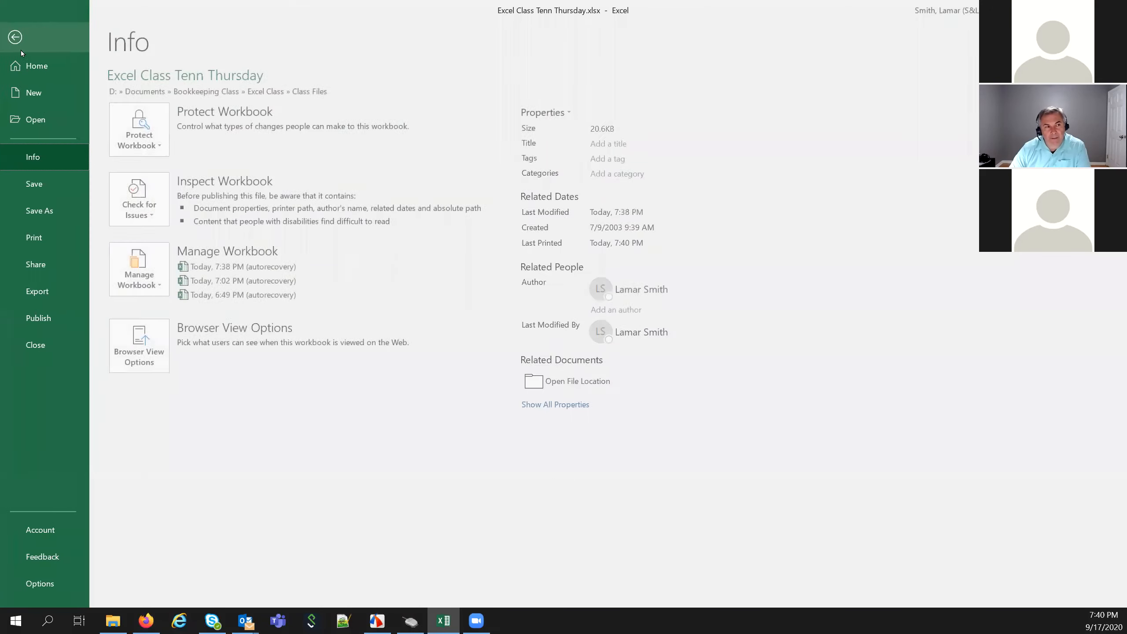
pyautogui.click(45, 234)
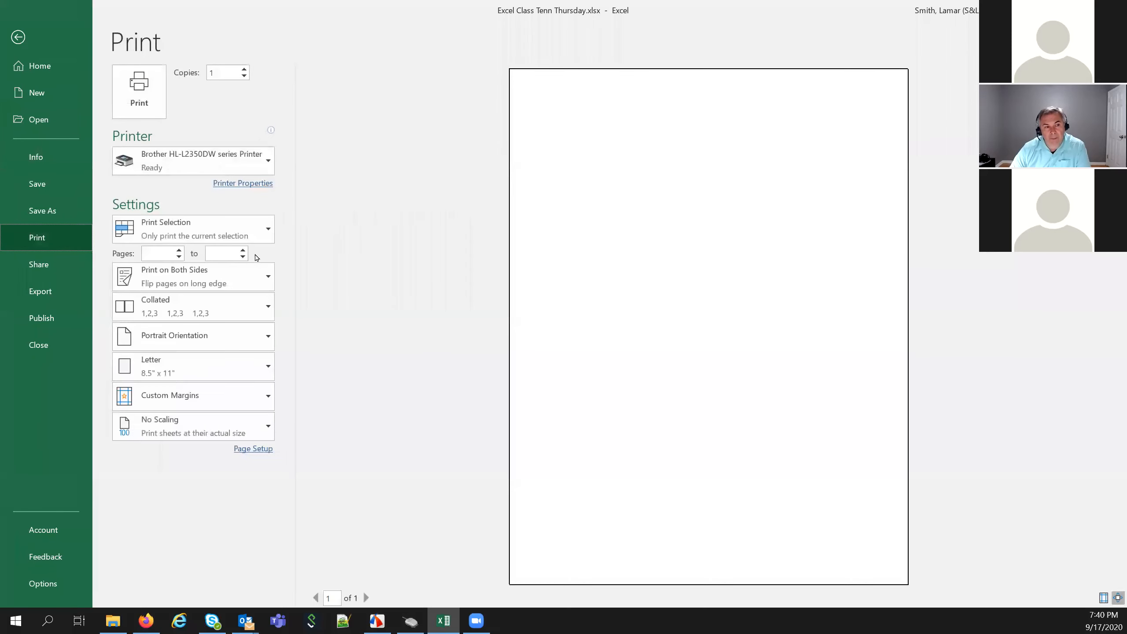
pyautogui.click(265, 240)
pyautogui.click(248, 248)
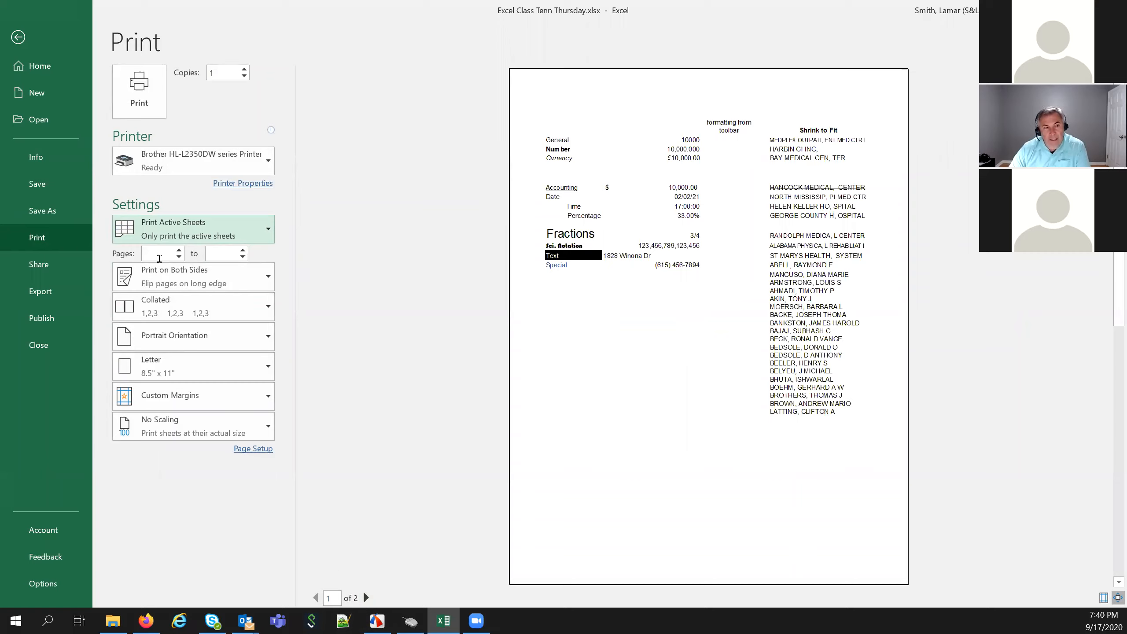
pyautogui.write('1')
pyautogui.press('Tab')
pyautogui.write('1')
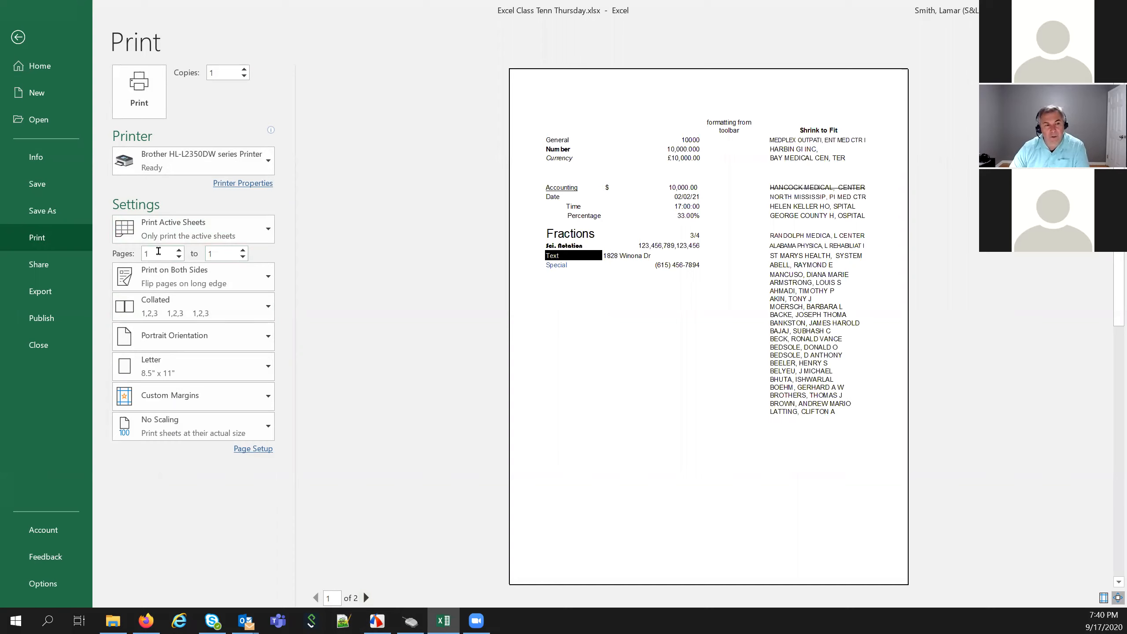
pyautogui.moveTo(225, 253); pyautogui.dragTo(138, 260)
pyautogui.press('BackSpace')
pyautogui.press('BackSpace')
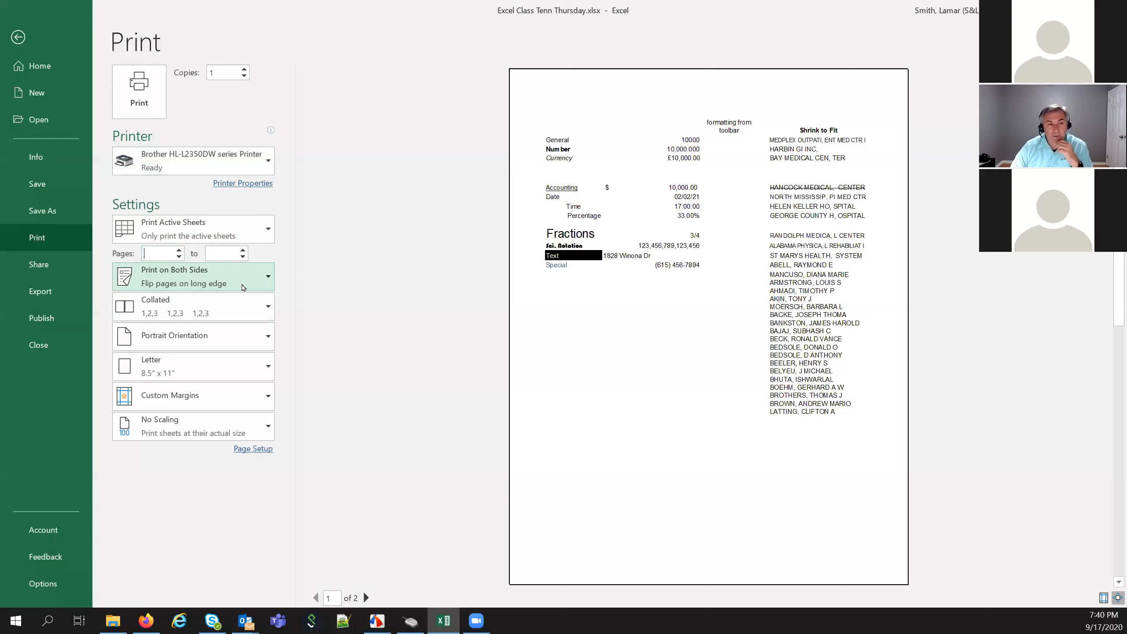
# Change duplex printing to Print One Sided, leaving orientation unchanged
pyautogui.click(265, 281)
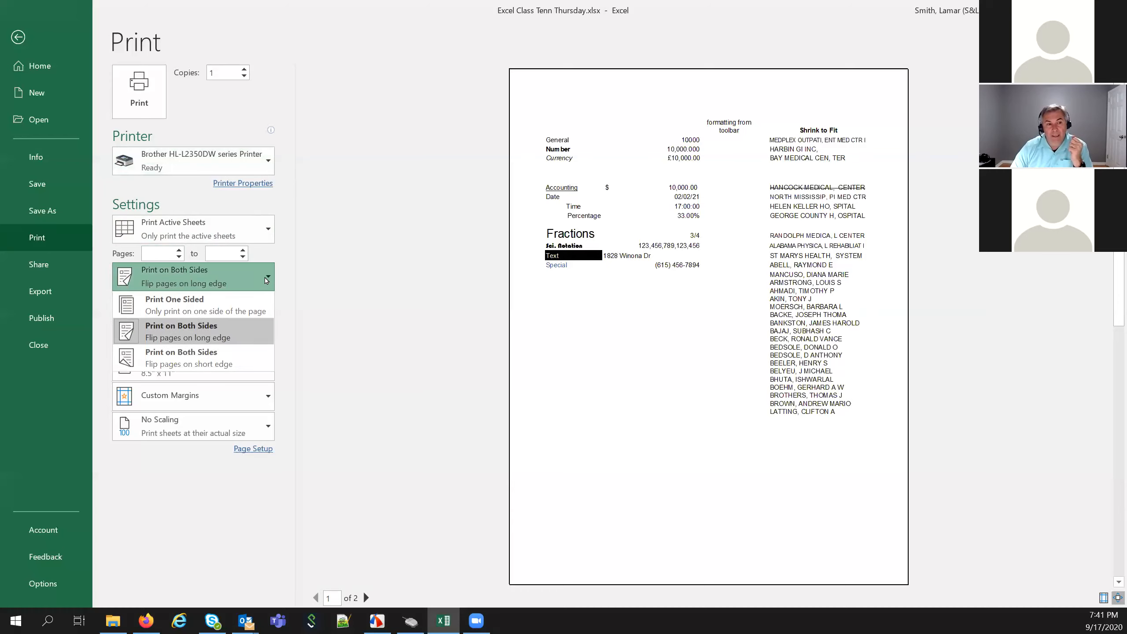
pyautogui.click(160, 295)
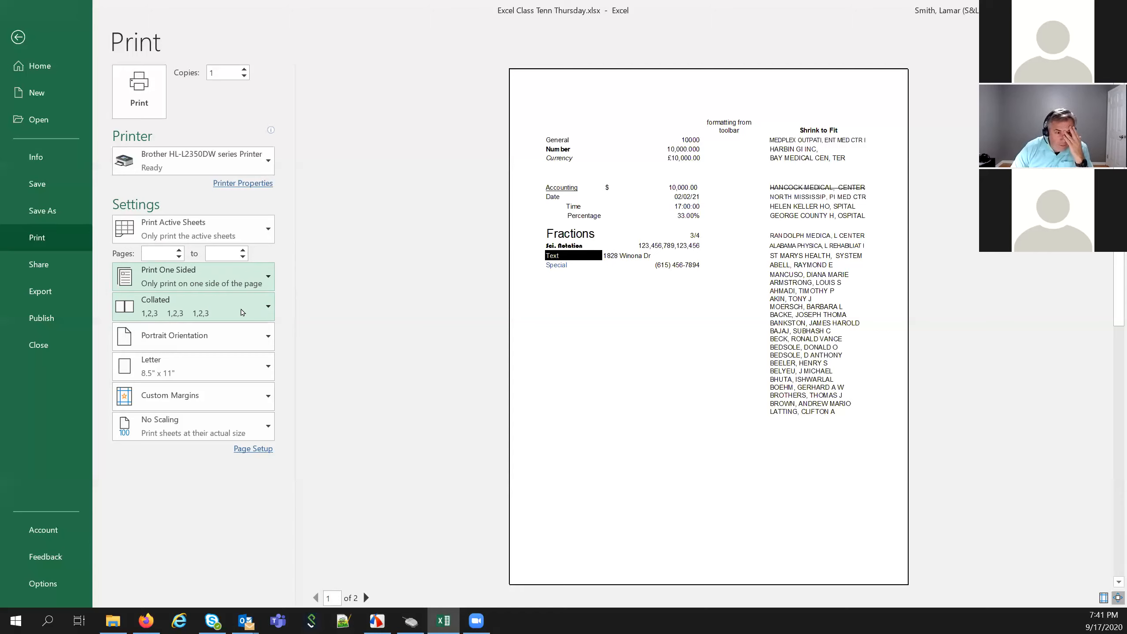
pyautogui.click(261, 340)
# Switch the printout to landscape orientation on Letter paper, leaving the margin presets unchanged
pyautogui.click(245, 392)
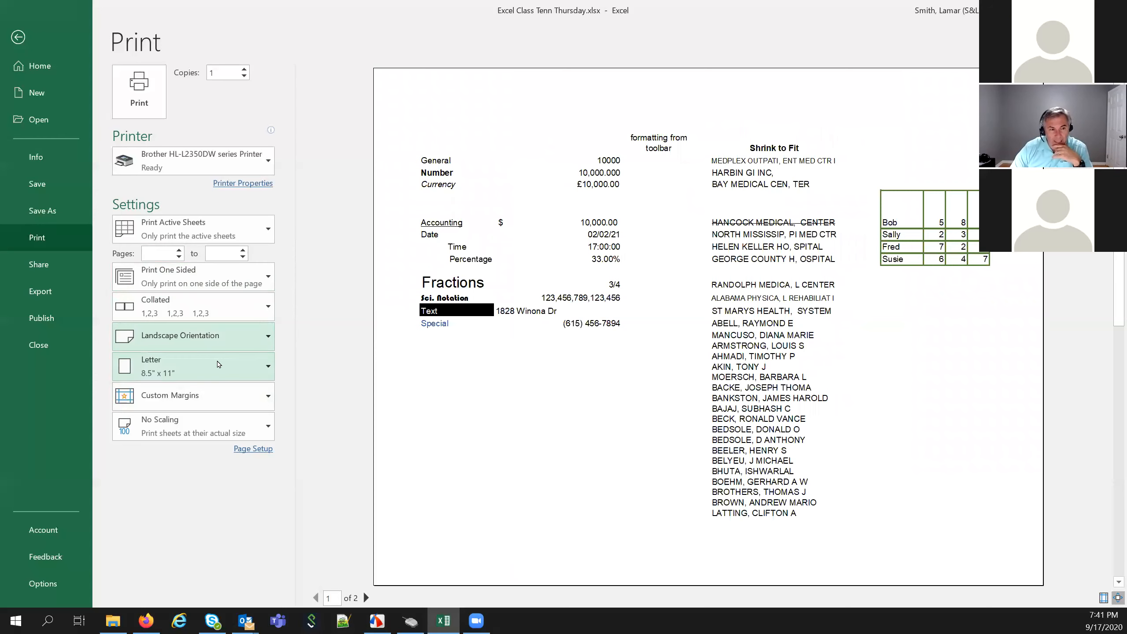
pyautogui.click(266, 367)
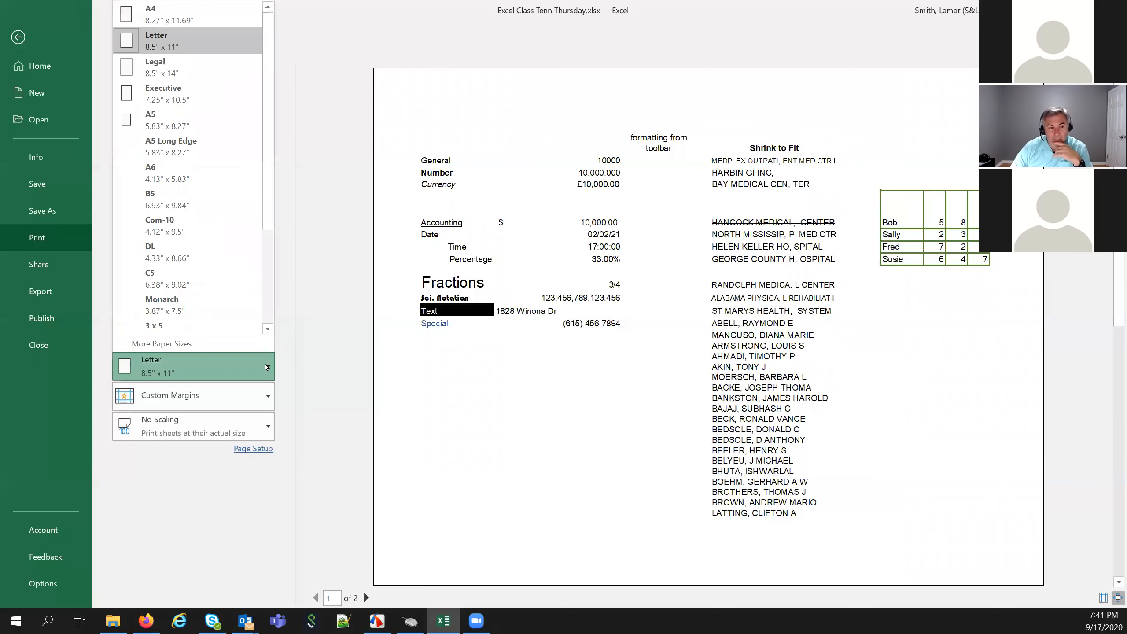
pyautogui.click(200, 40)
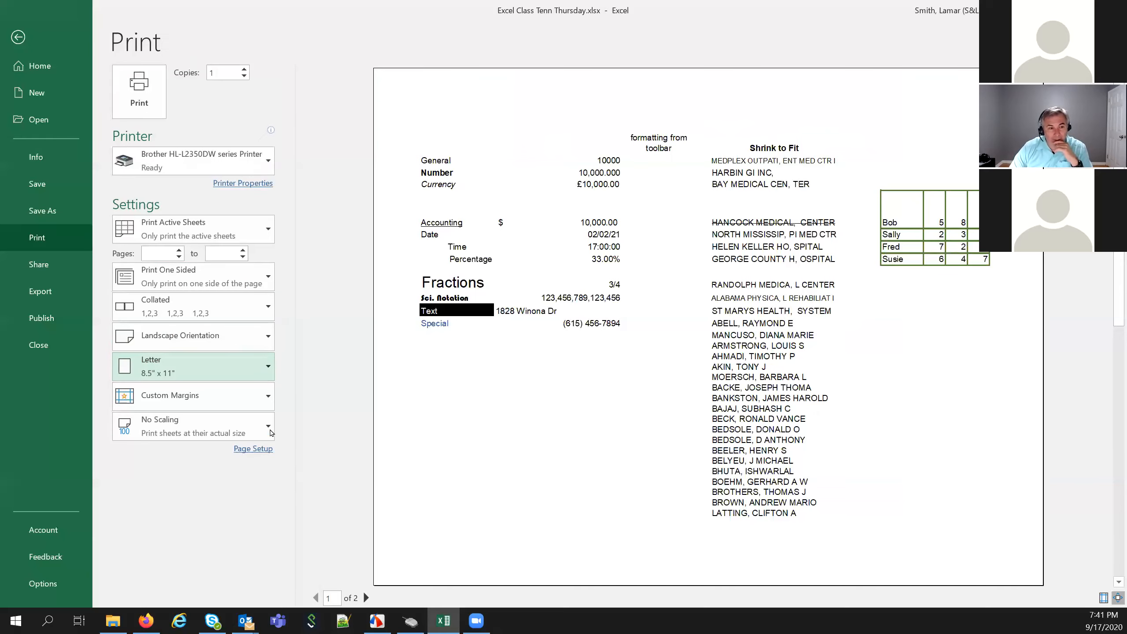
pyautogui.click(267, 398)
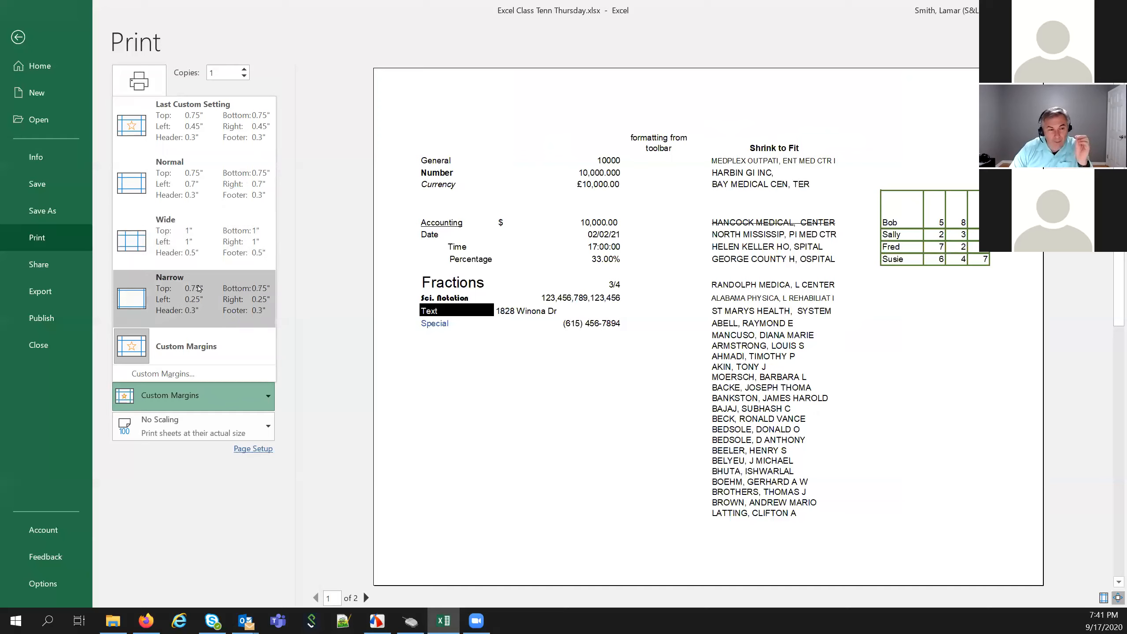
pyautogui.click(192, 343)
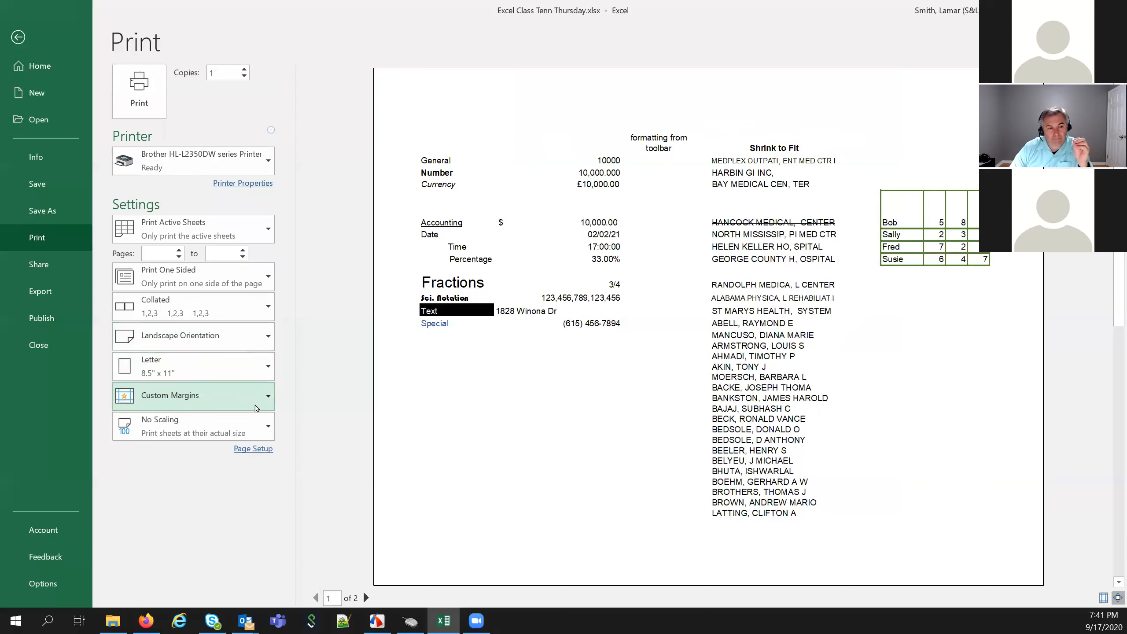
pyautogui.click(186, 395)
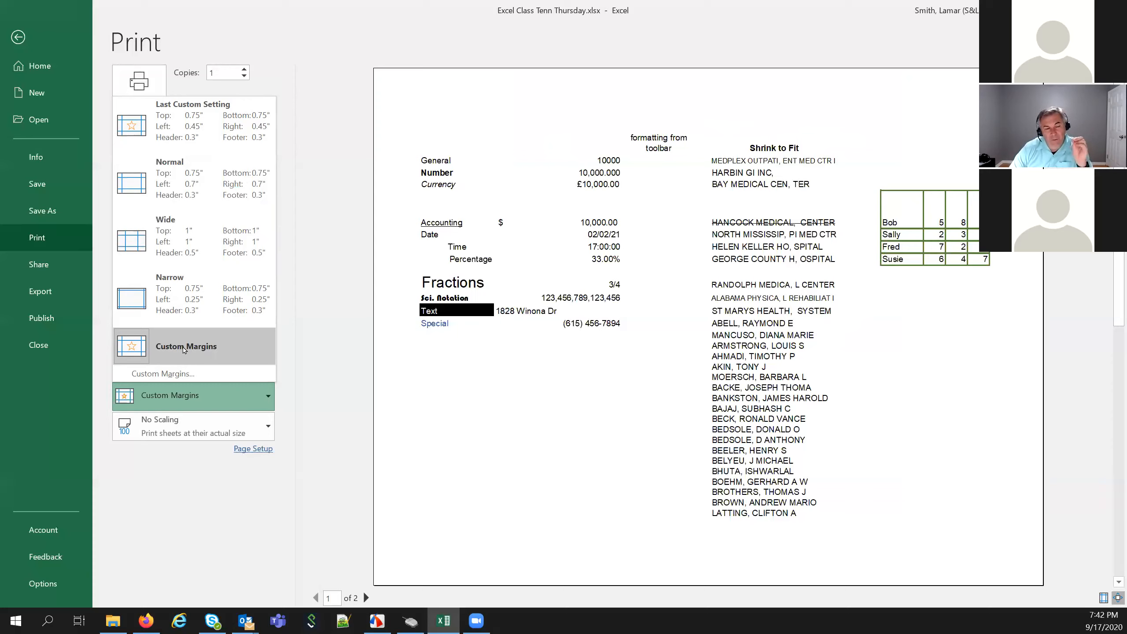
pyautogui.click(164, 375)
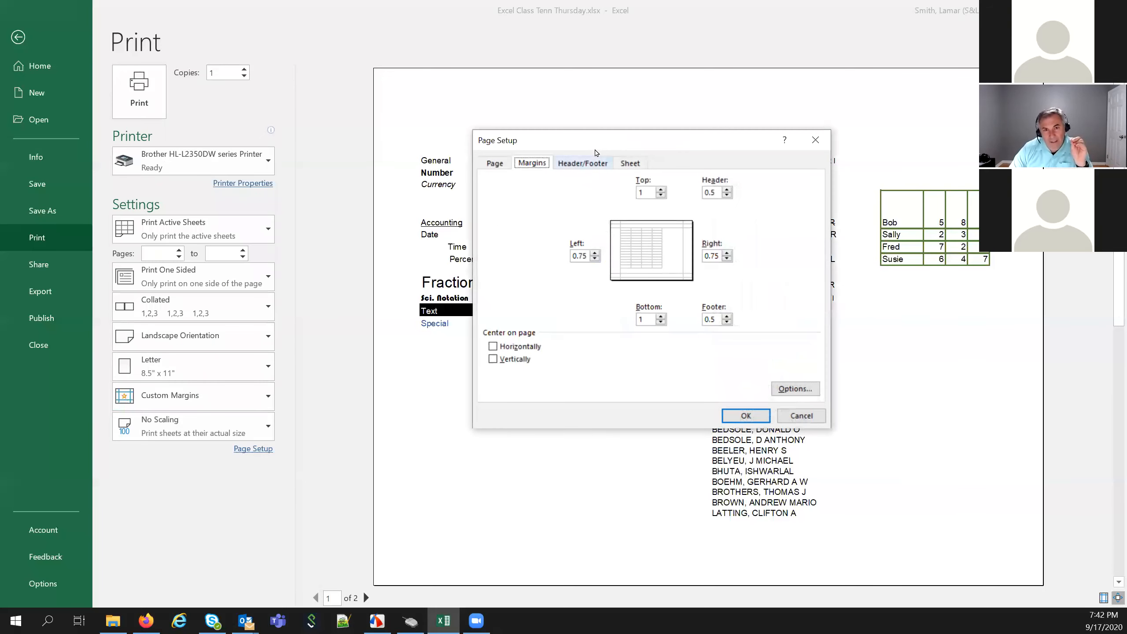
pyautogui.moveTo(590, 142); pyautogui.dragTo(453, 162)
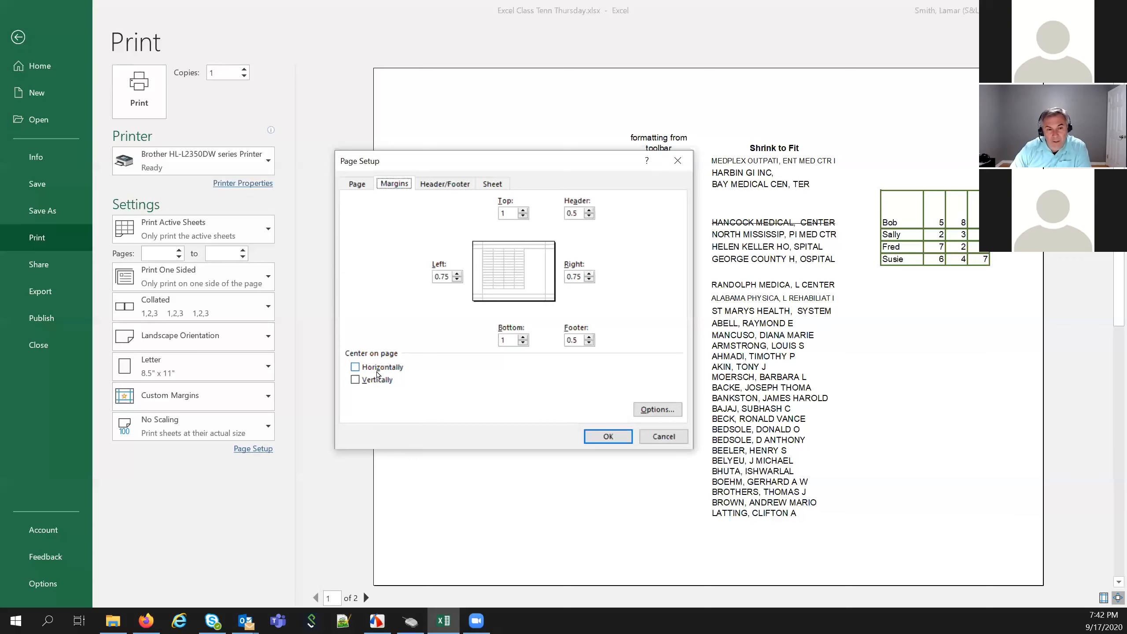
pyautogui.click(354, 368)
pyautogui.click(592, 437)
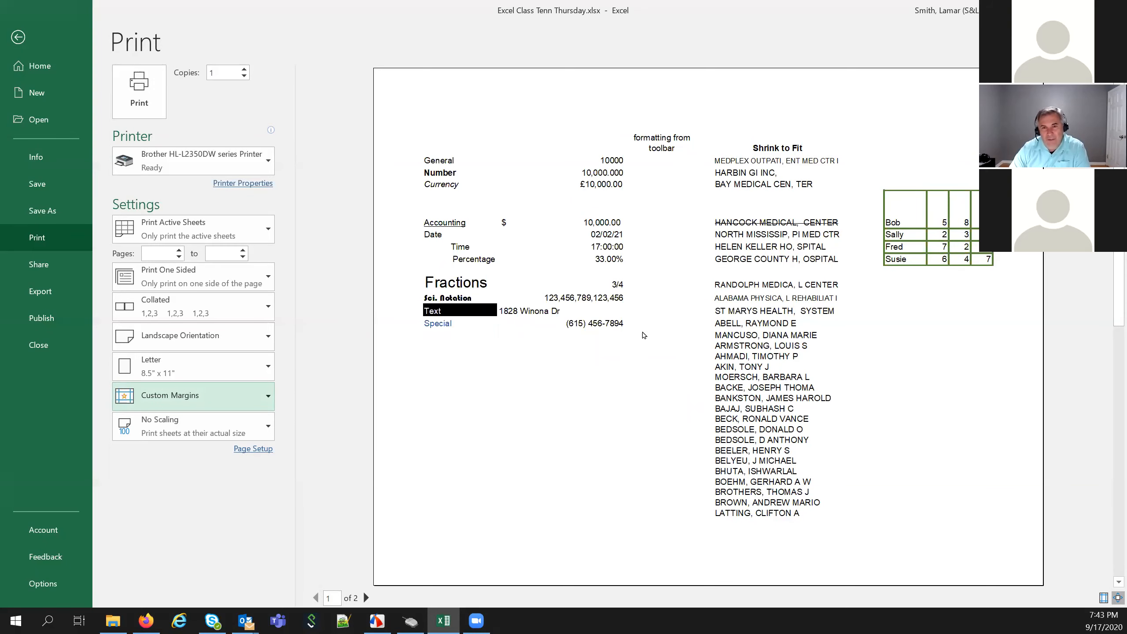
pyautogui.click(268, 397)
pyautogui.click(163, 374)
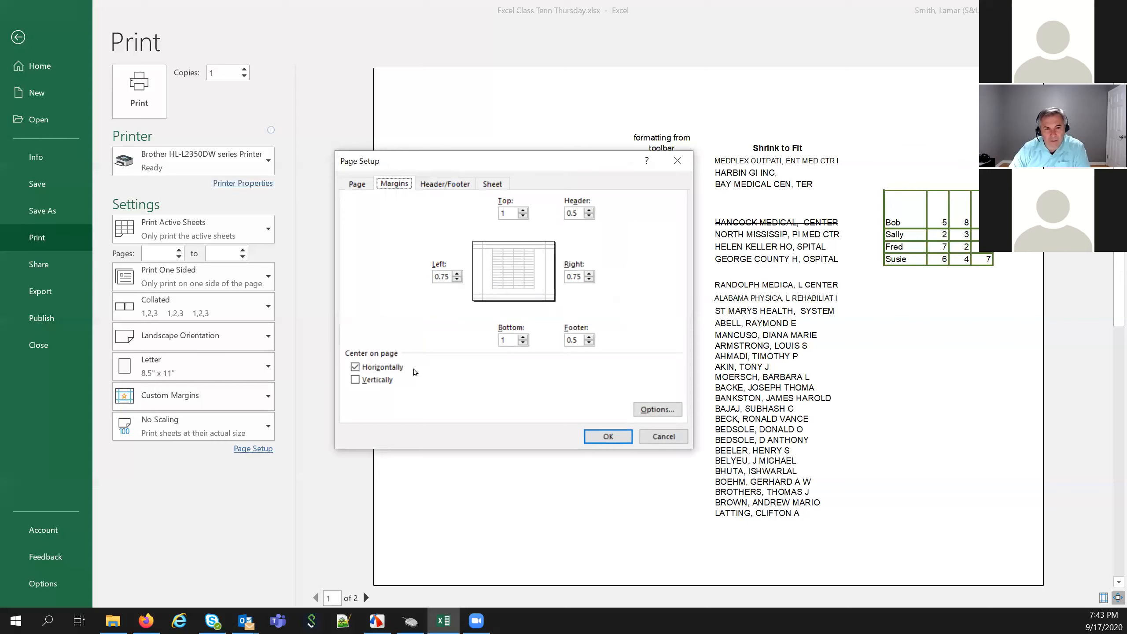
pyautogui.click(386, 373)
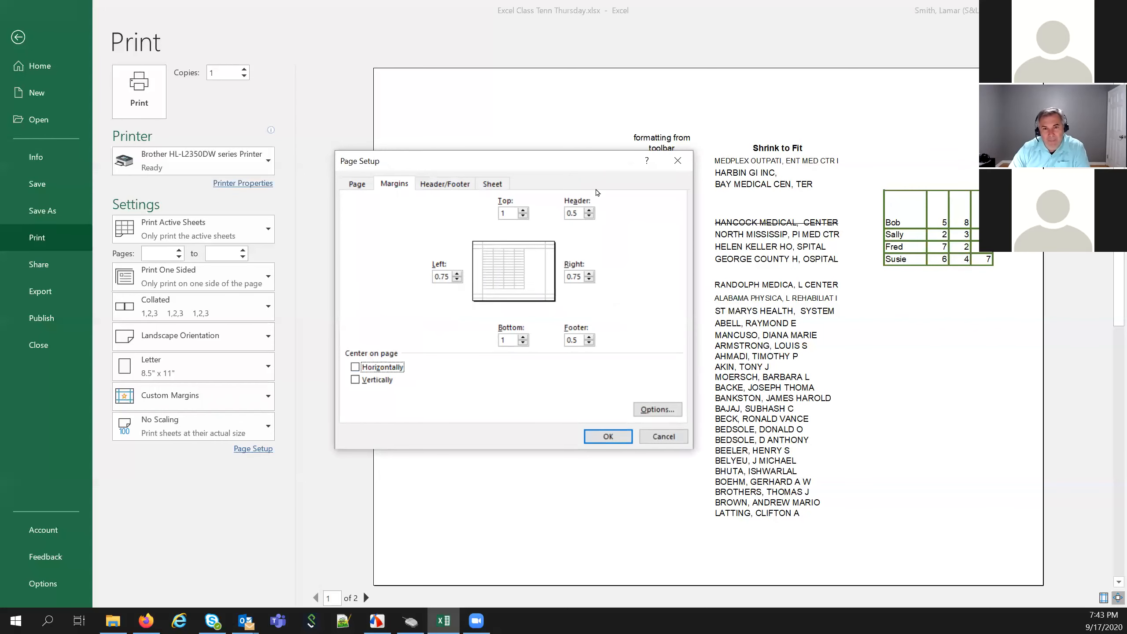
pyautogui.moveTo(595, 171); pyautogui.dragTo(569, 295)
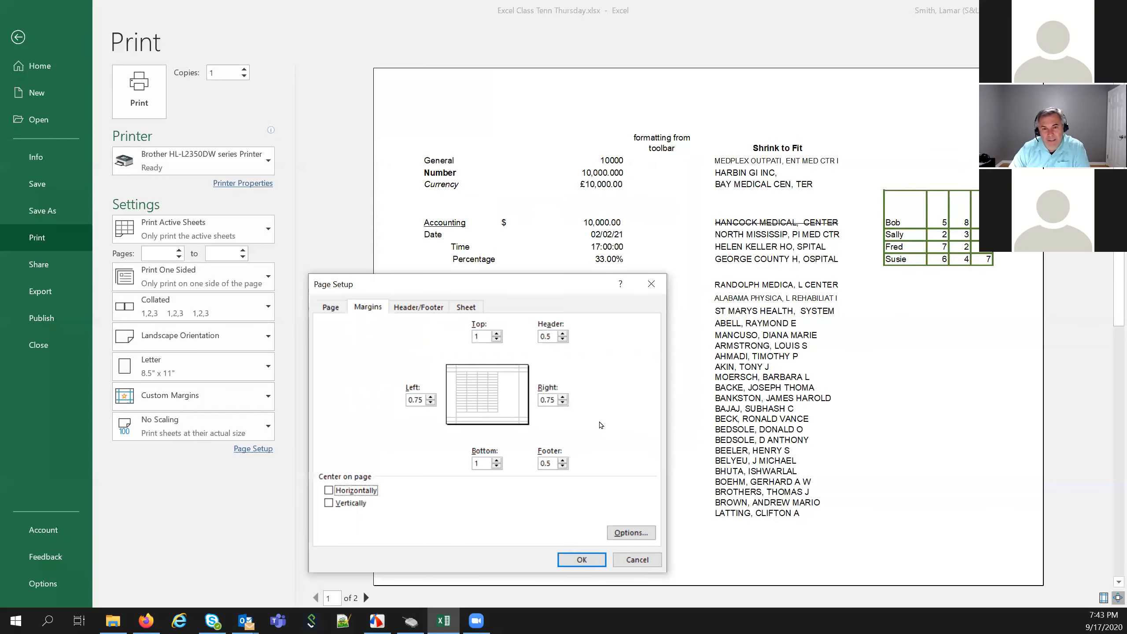
pyautogui.click(587, 563)
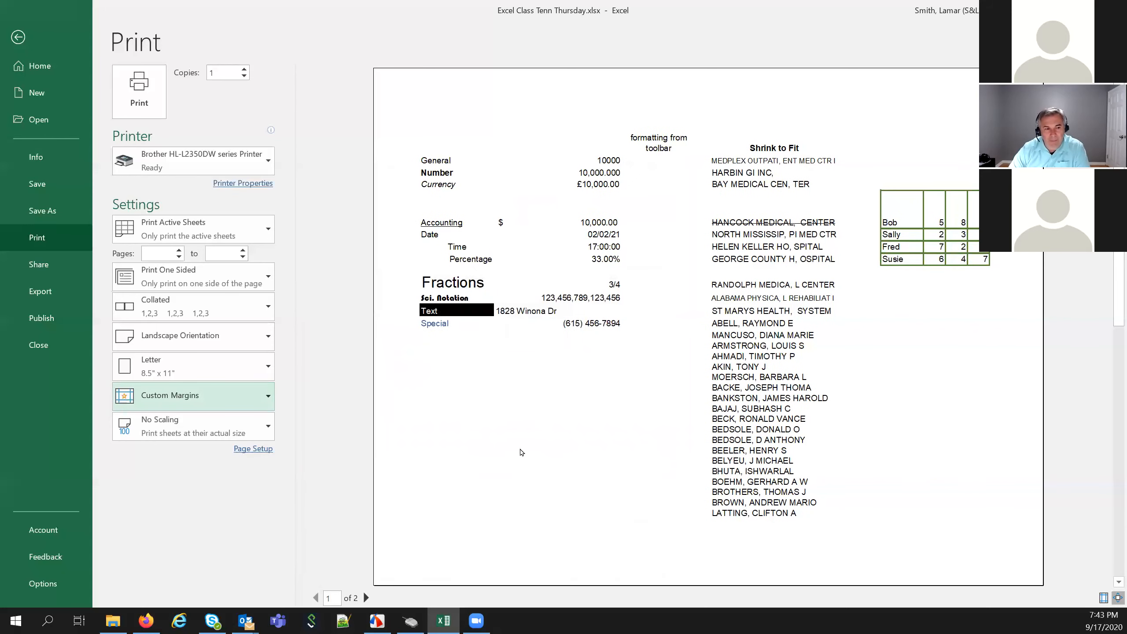
pyautogui.click(268, 429)
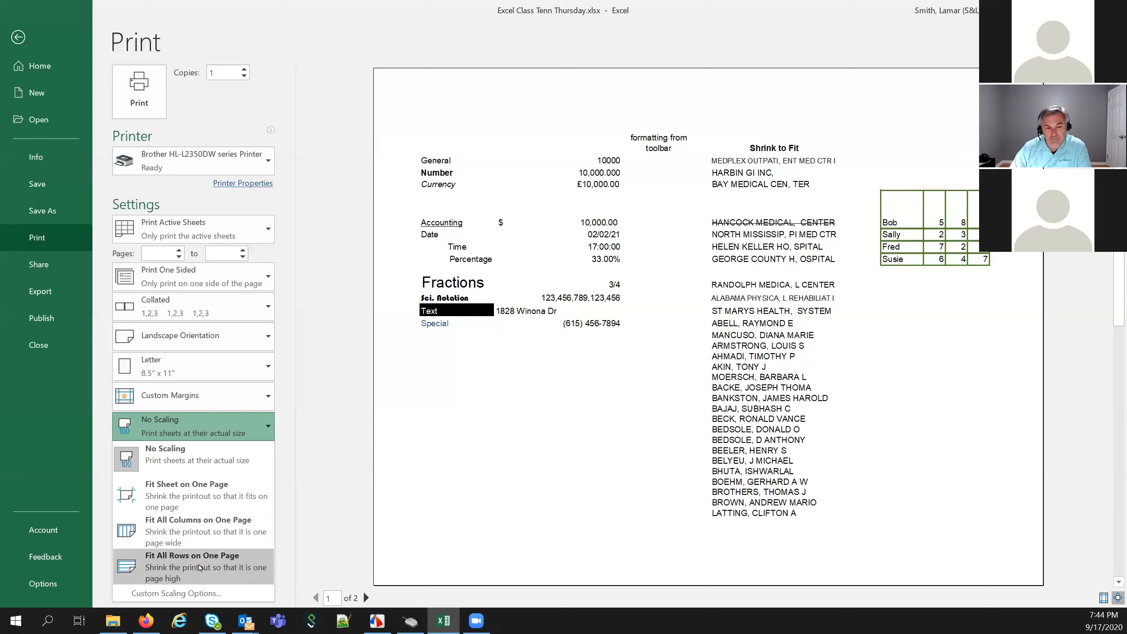
pyautogui.click(325, 424)
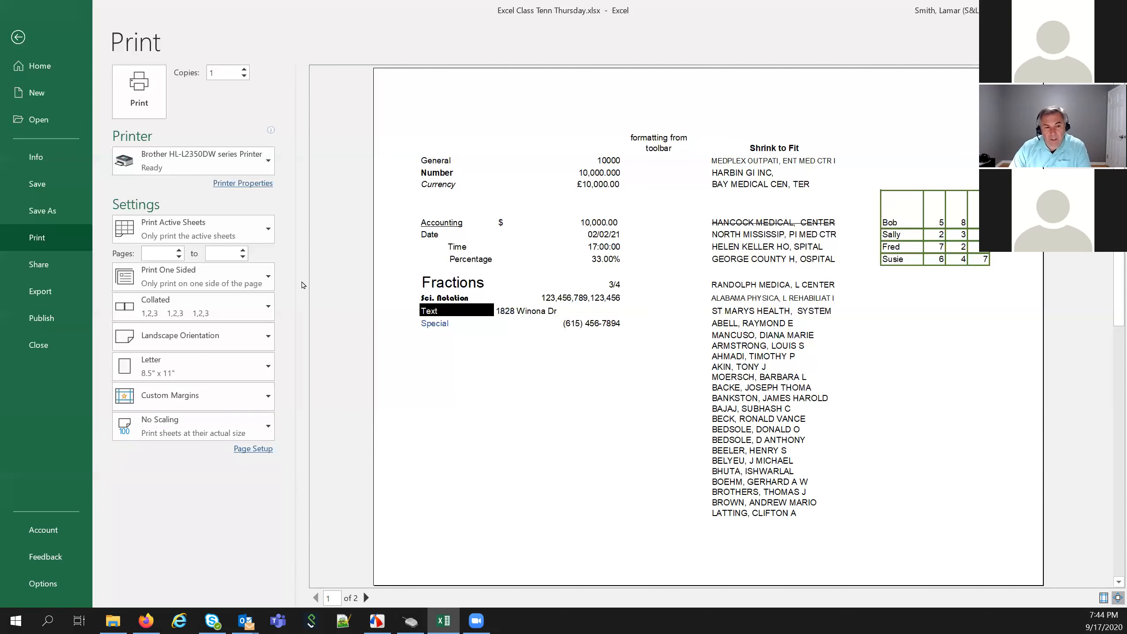
pyautogui.click(248, 449)
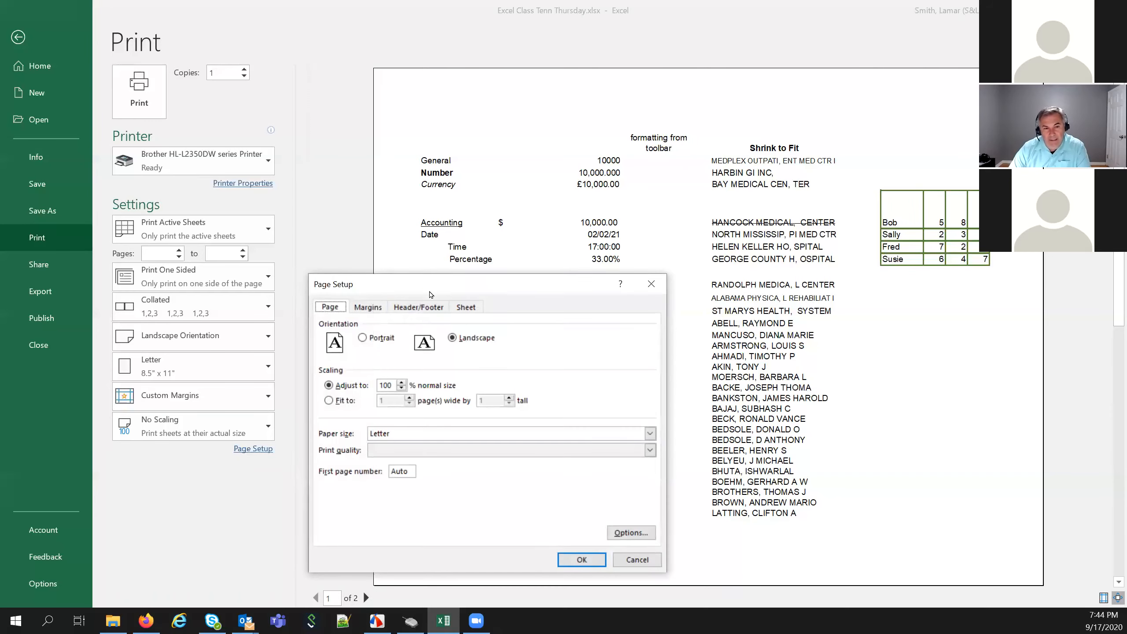
pyautogui.moveTo(442, 284); pyautogui.dragTo(429, 58)
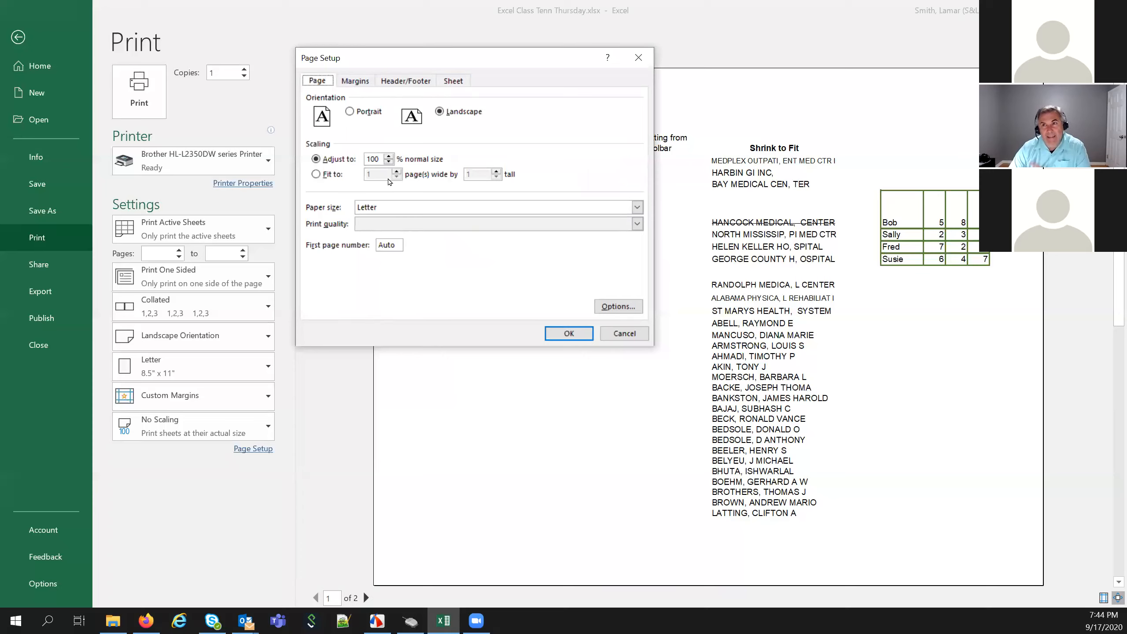
pyautogui.click(449, 83)
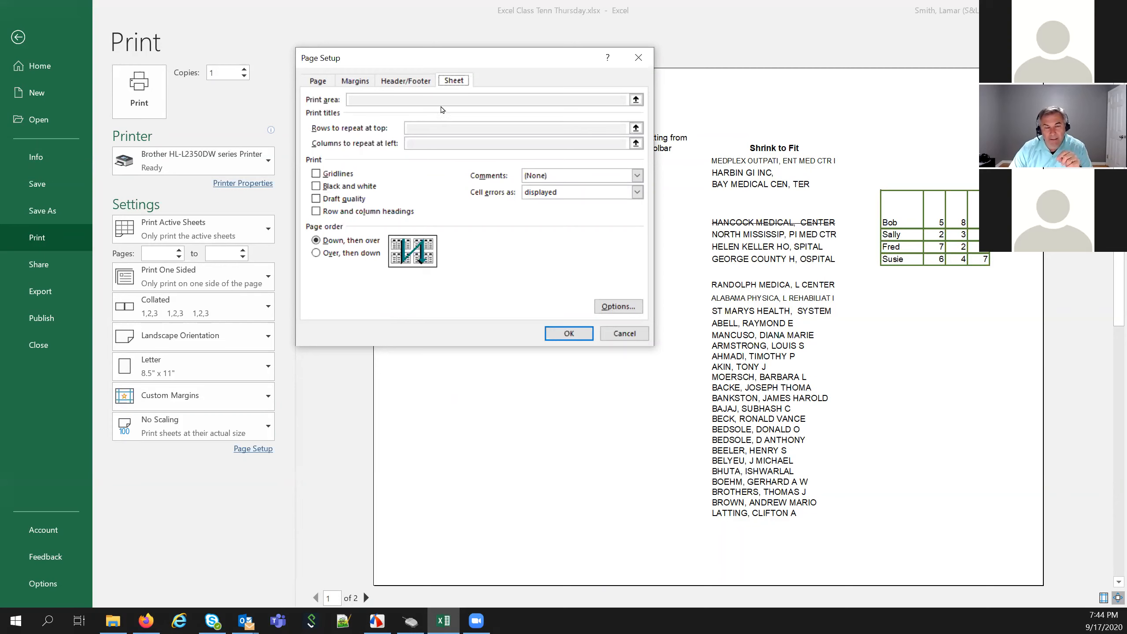
pyautogui.click(624, 335)
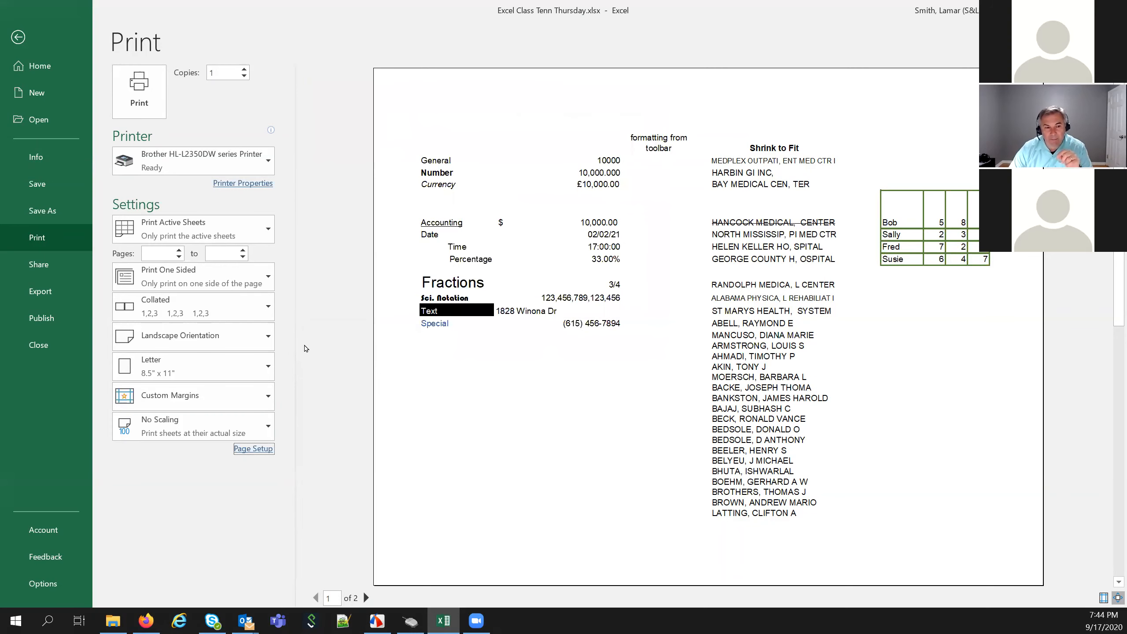
# Return to the Formats sheet and review Page Setup's Margins, Header/Footer and Sheet tabs unchanged
pyautogui.click(22, 38)
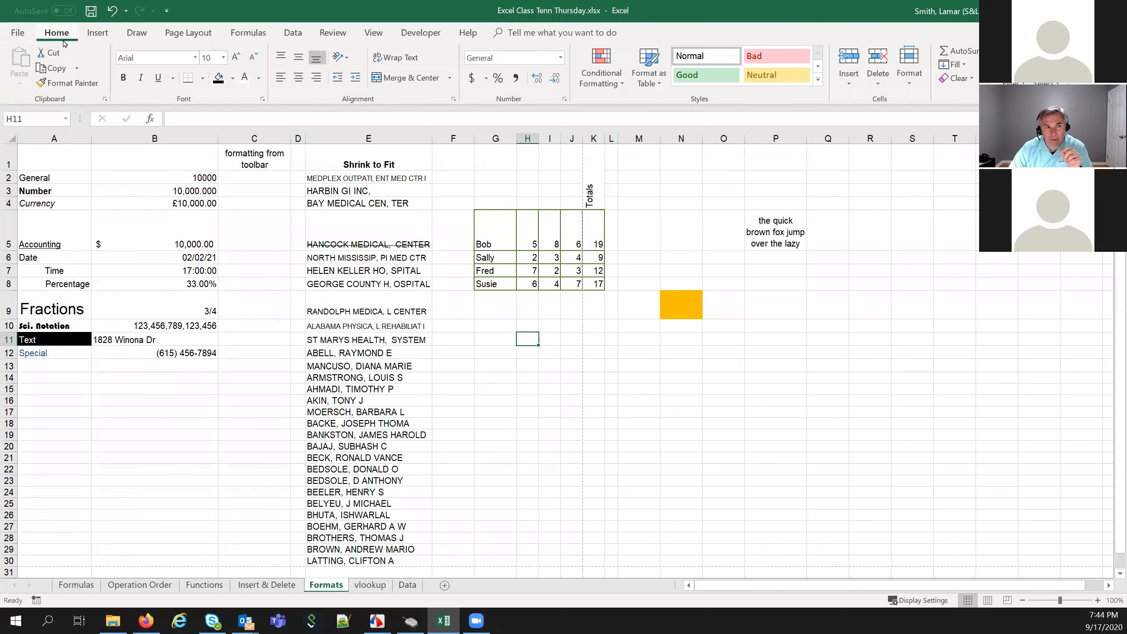
pyautogui.click(176, 34)
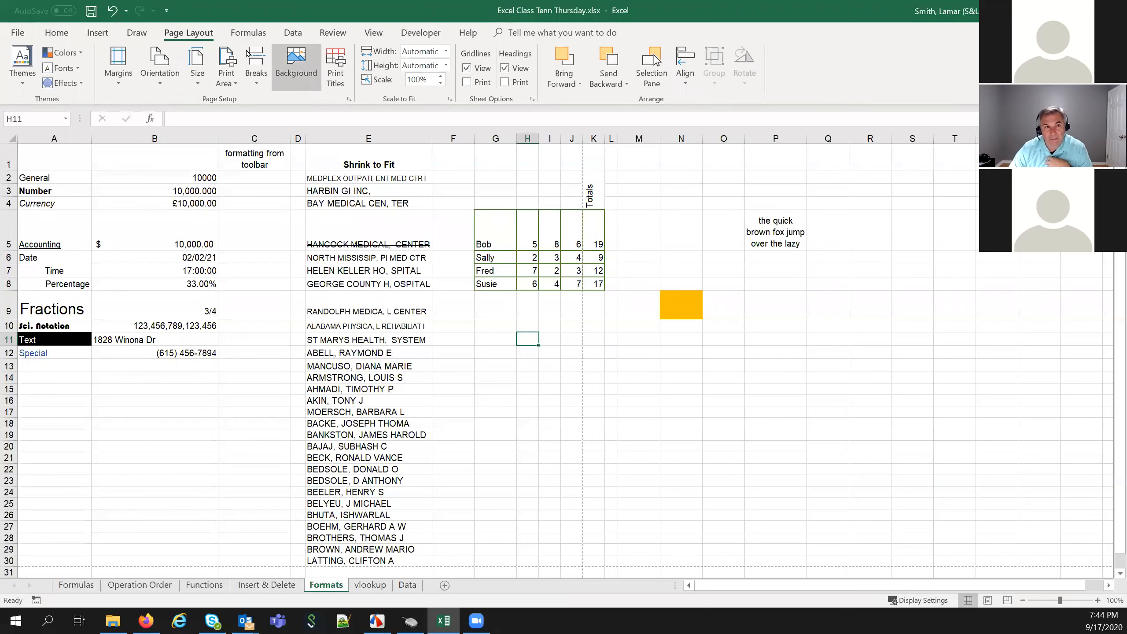
pyautogui.click(350, 100)
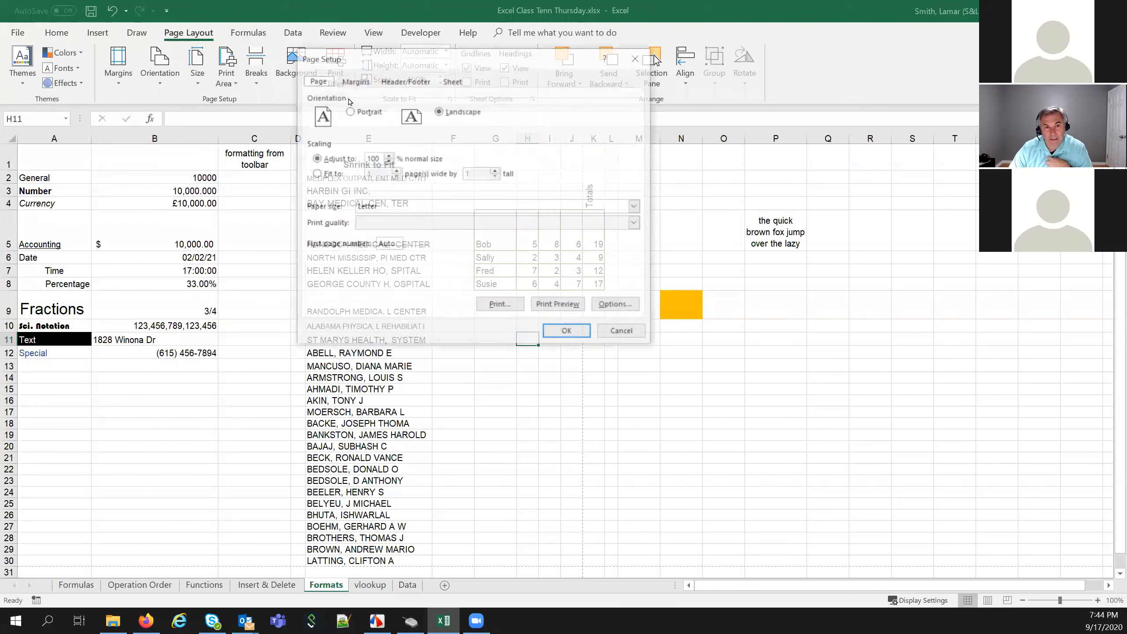
pyautogui.moveTo(372, 62); pyautogui.dragTo(709, 227)
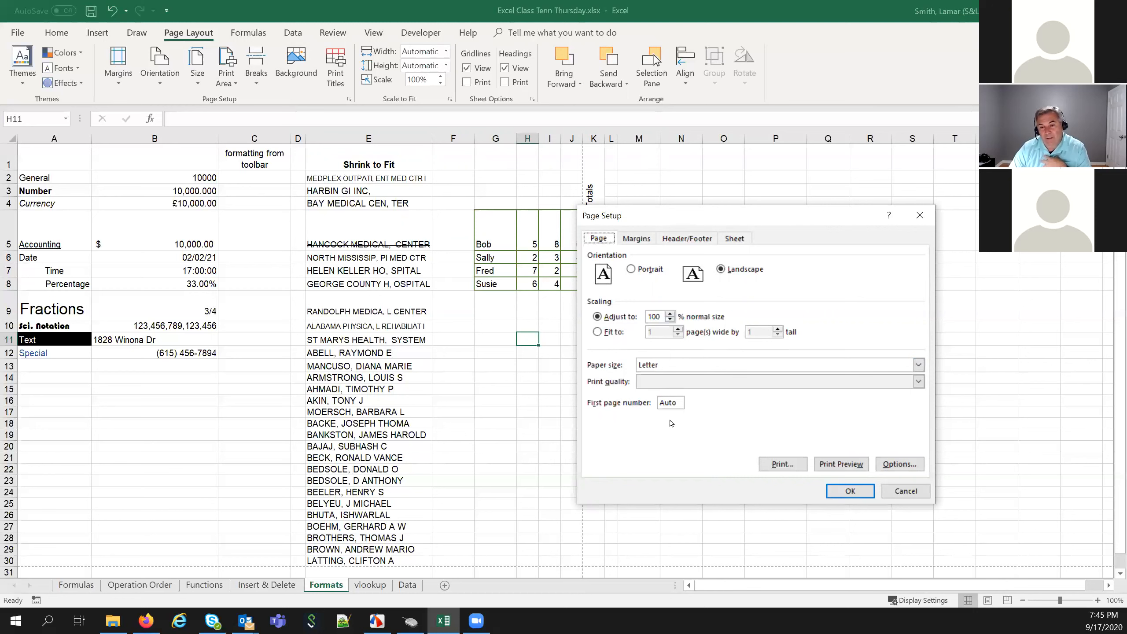
pyautogui.click(637, 240)
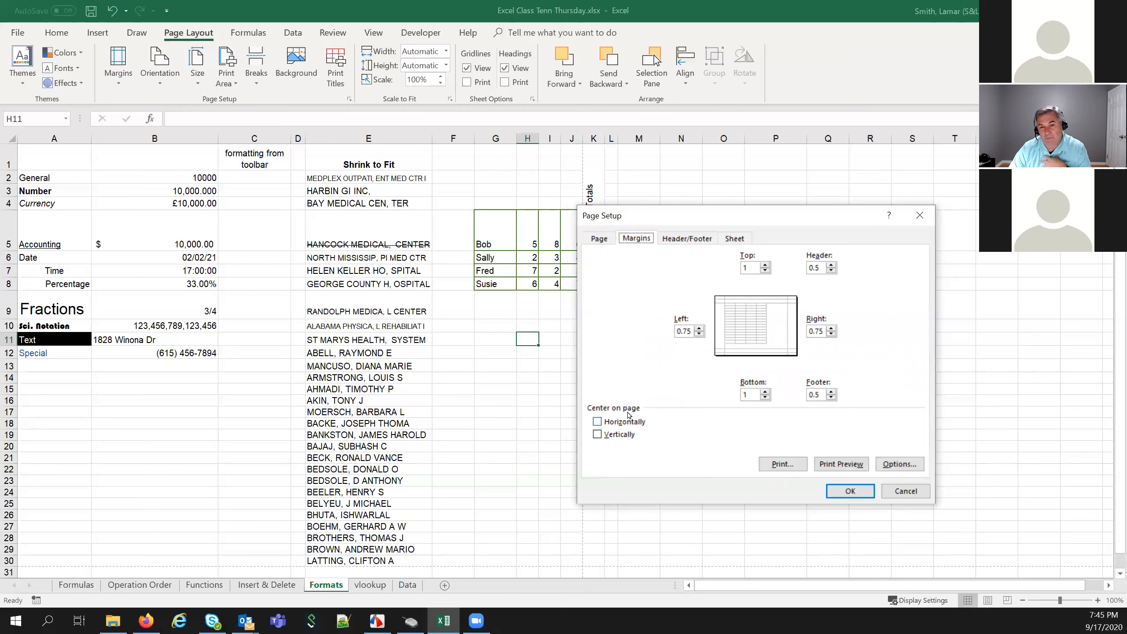
pyautogui.click(679, 239)
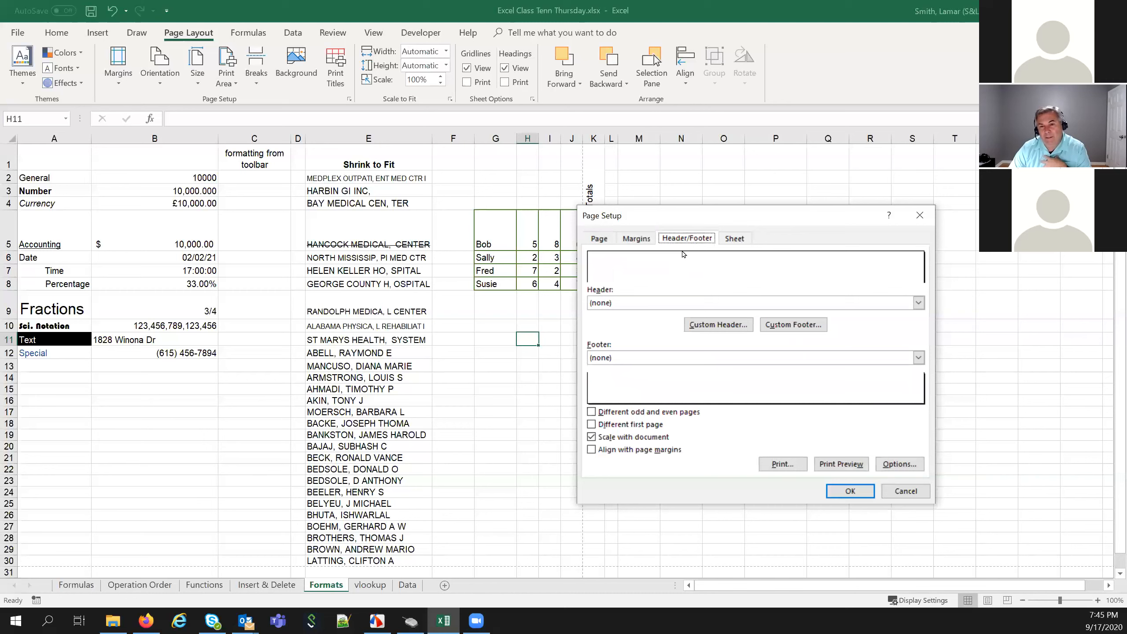
pyautogui.click(735, 240)
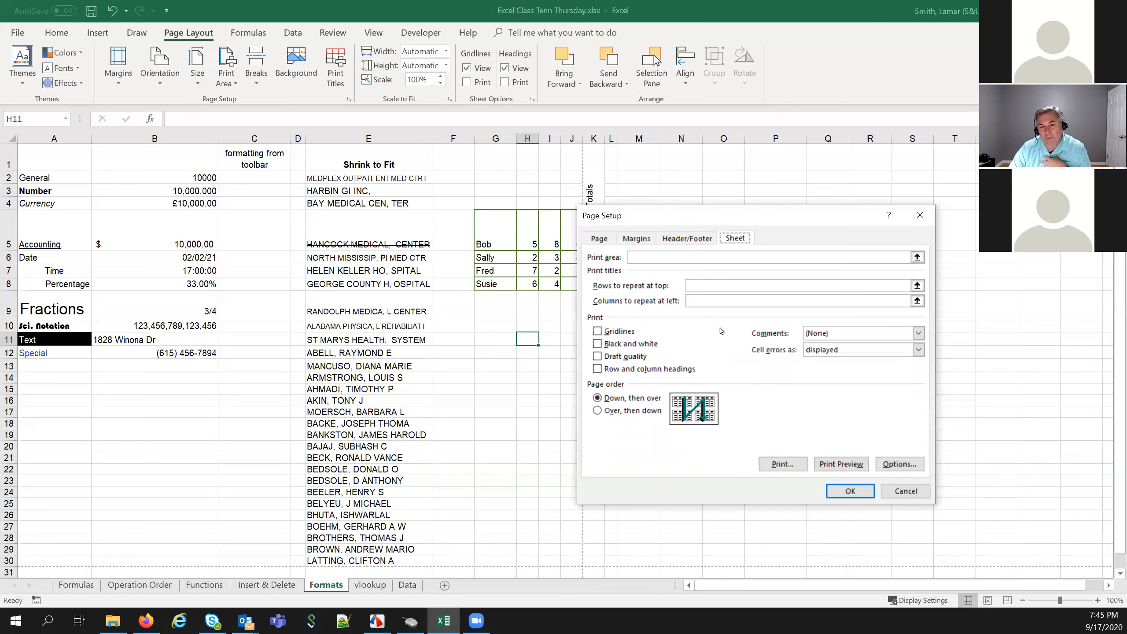
pyautogui.click(905, 491)
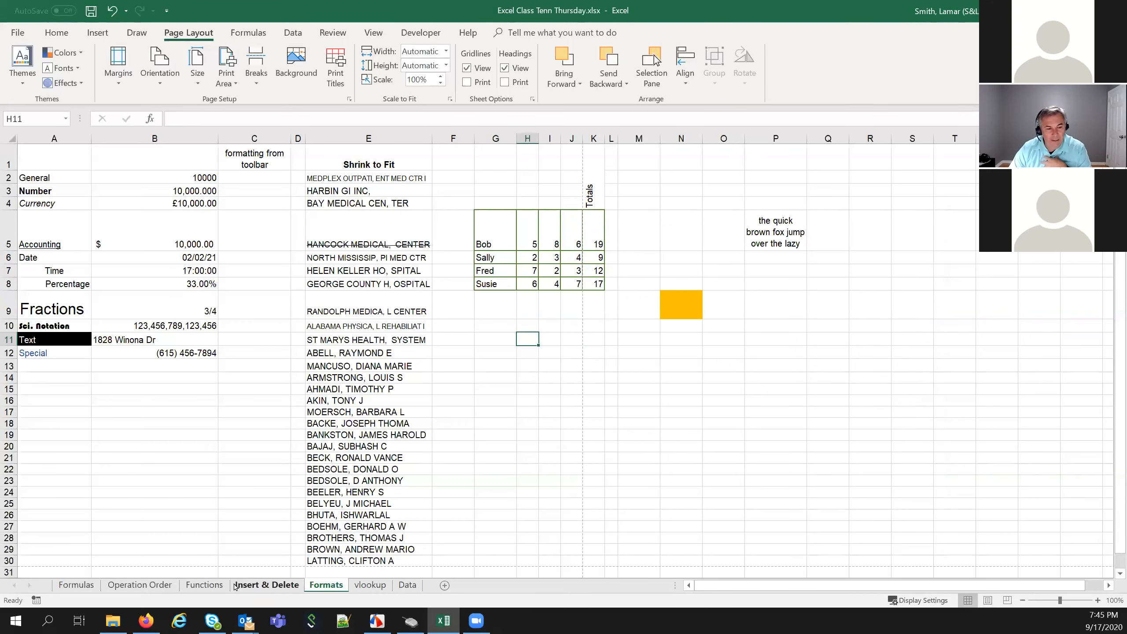
# On the Insert & Delete sheet, select header row B1:F1, then bring up Page Setup
pyautogui.click(251, 586)
pyautogui.scroll(1, 228, 520)
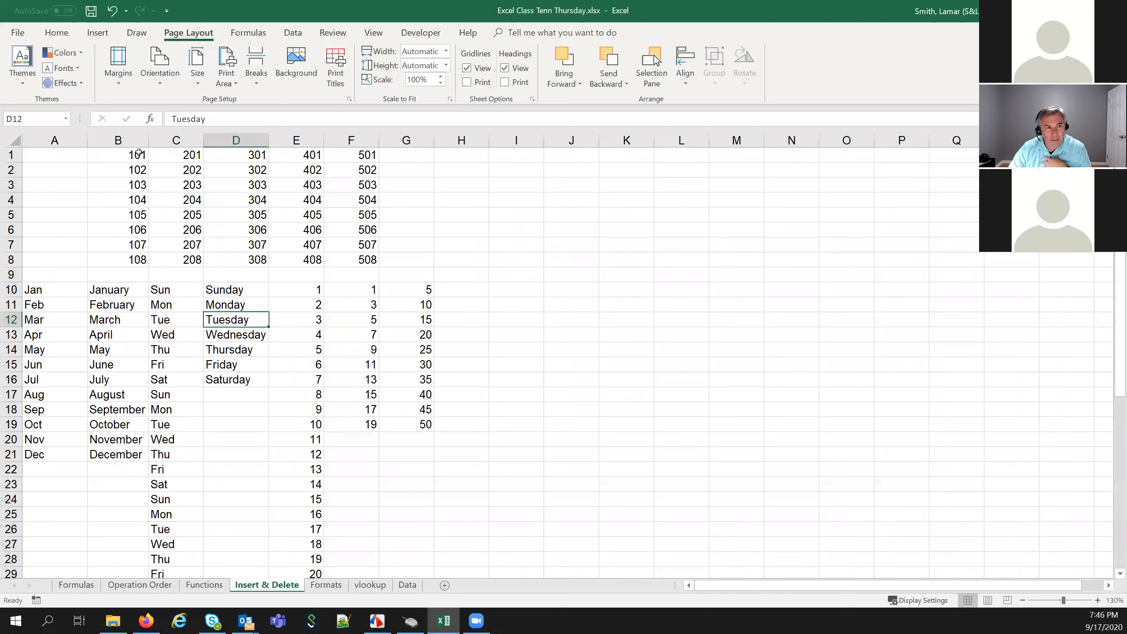
pyautogui.moveTo(123, 160)
pyautogui.mouseDown()
pyautogui.moveTo(147, 179)
pyautogui.moveTo(164, 177)
pyautogui.moveTo(144, 156)
pyautogui.moveTo(122, 159)
pyautogui.mouseUp()
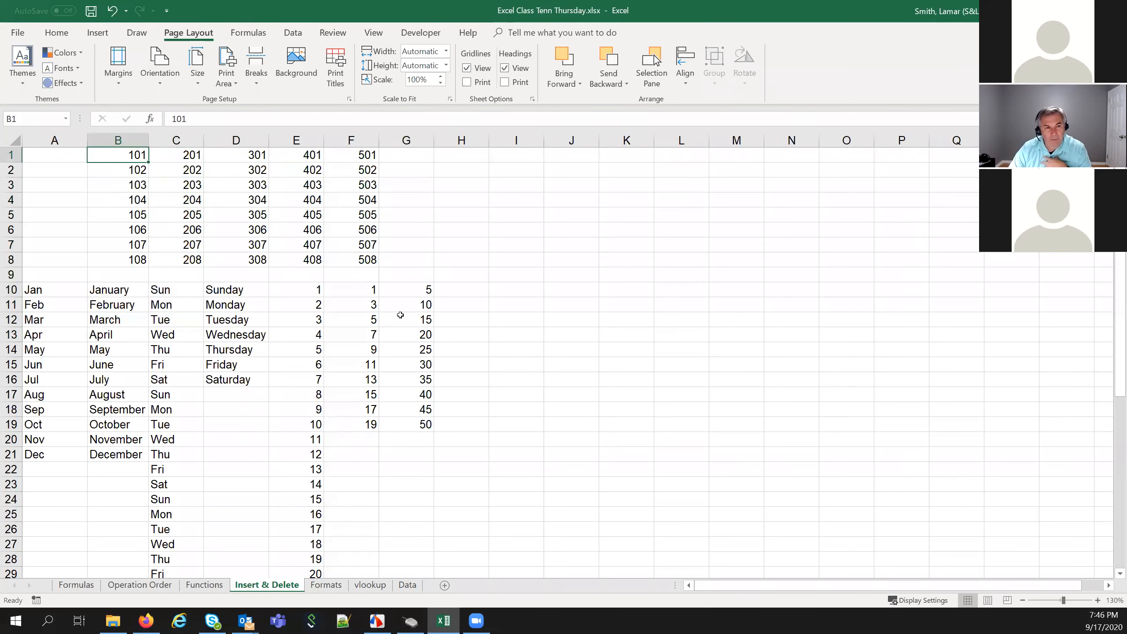
pyautogui.moveTo(126, 156); pyautogui.dragTo(362, 166)
pyautogui.click(174, 157)
pyautogui.moveTo(133, 157); pyautogui.dragTo(370, 158)
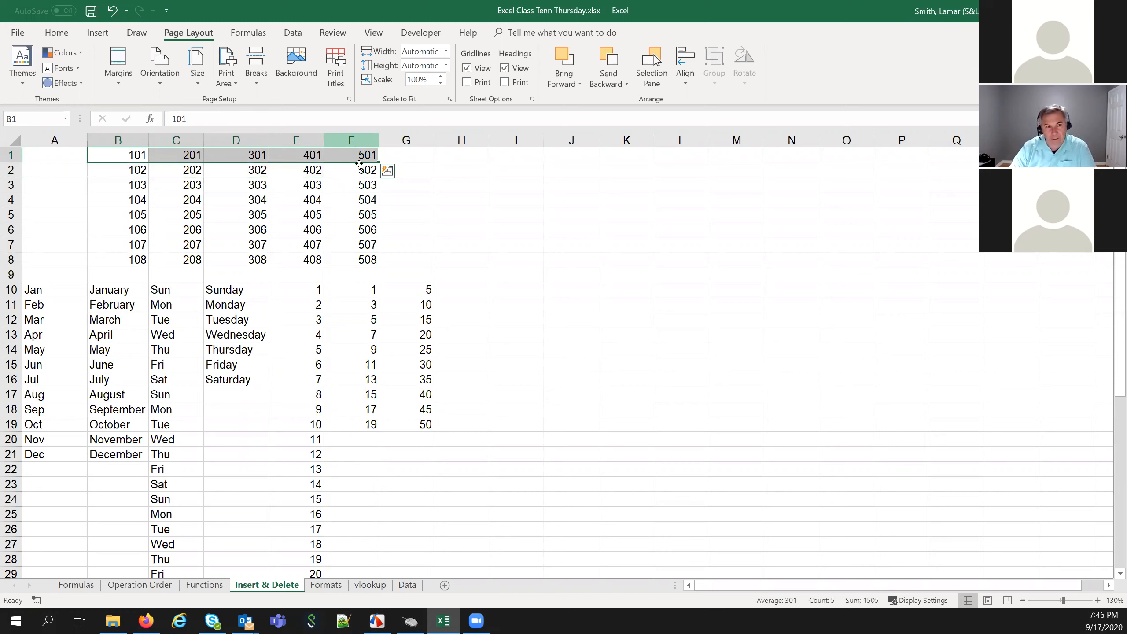
pyautogui.click(351, 199)
pyautogui.click(349, 99)
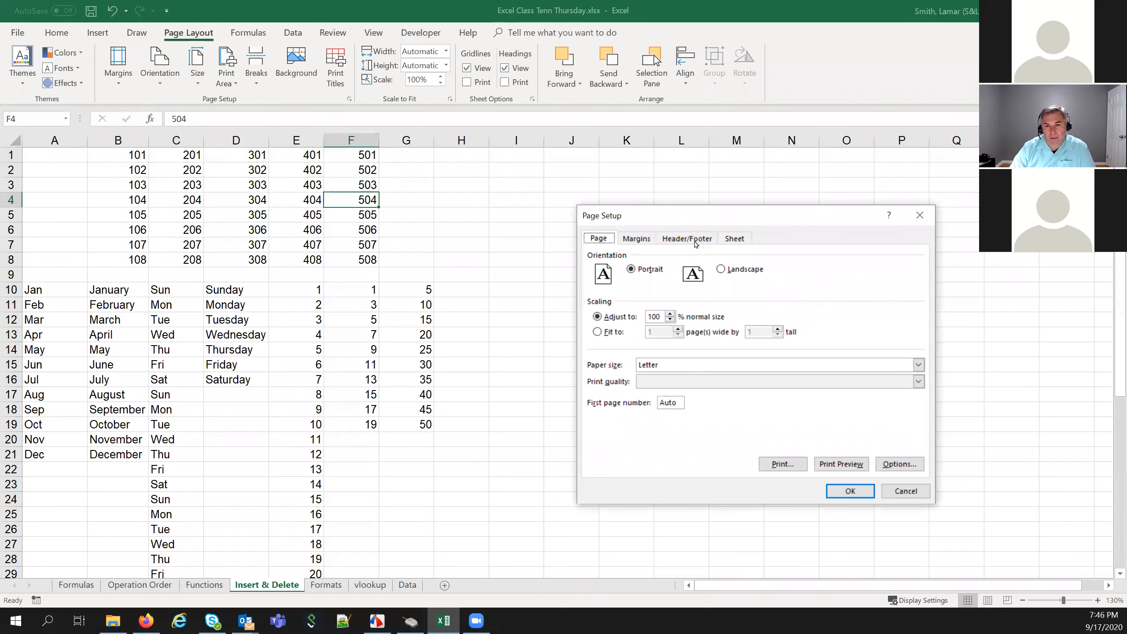
# Set Rows to repeat at top to $1:$1 on the Sheet tab and preview the printout
pyautogui.click(695, 240)
pyautogui.click(732, 240)
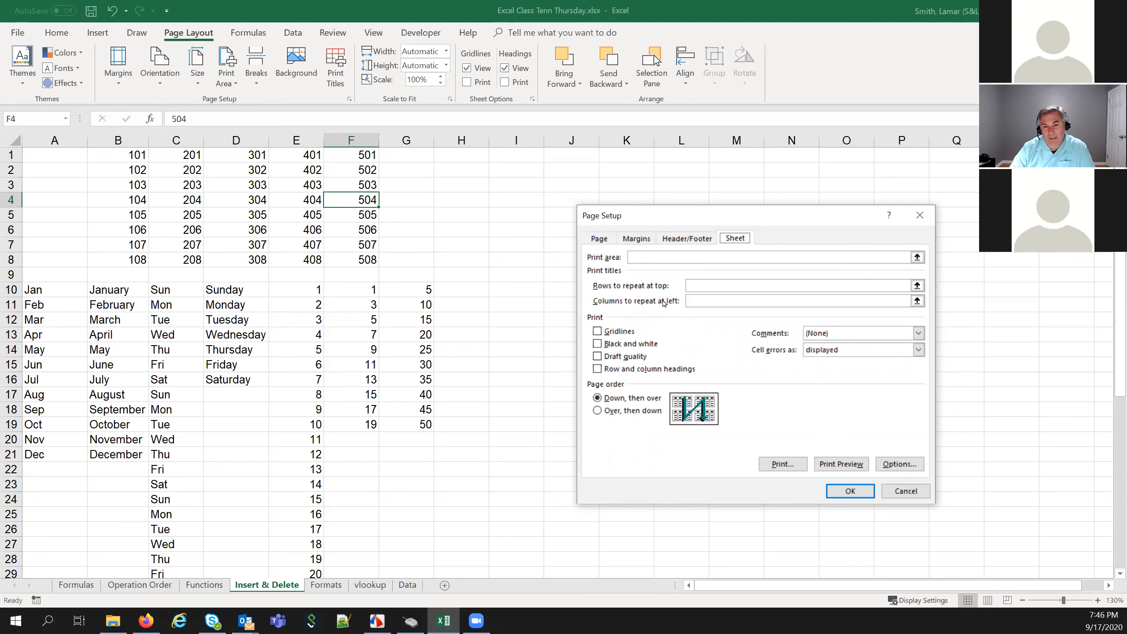
pyautogui.click(699, 288)
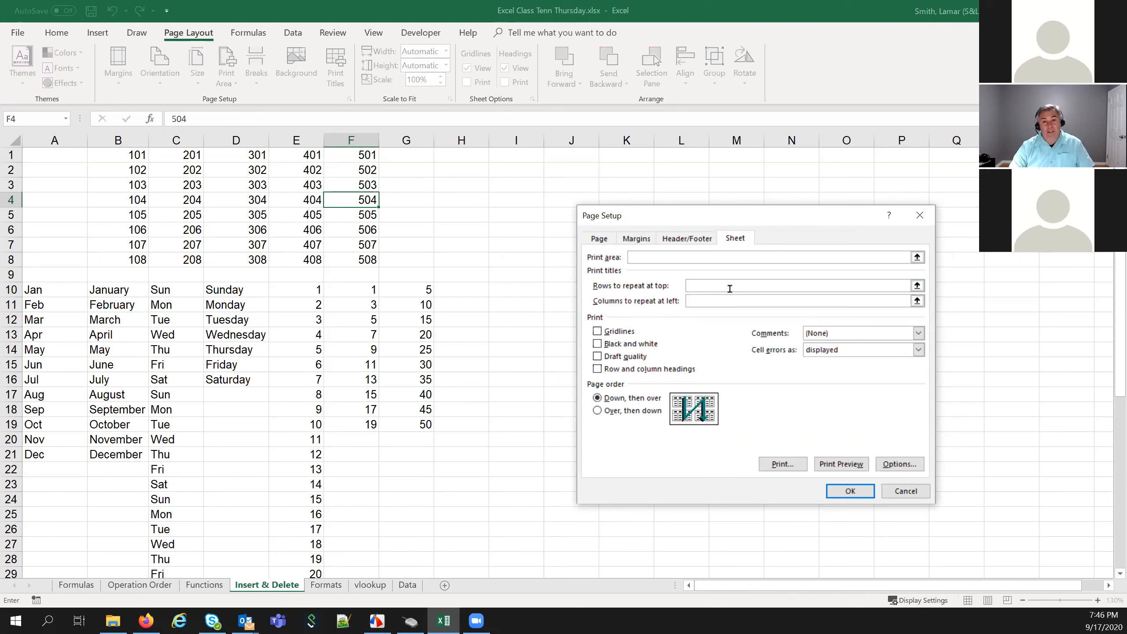
pyautogui.click(917, 285)
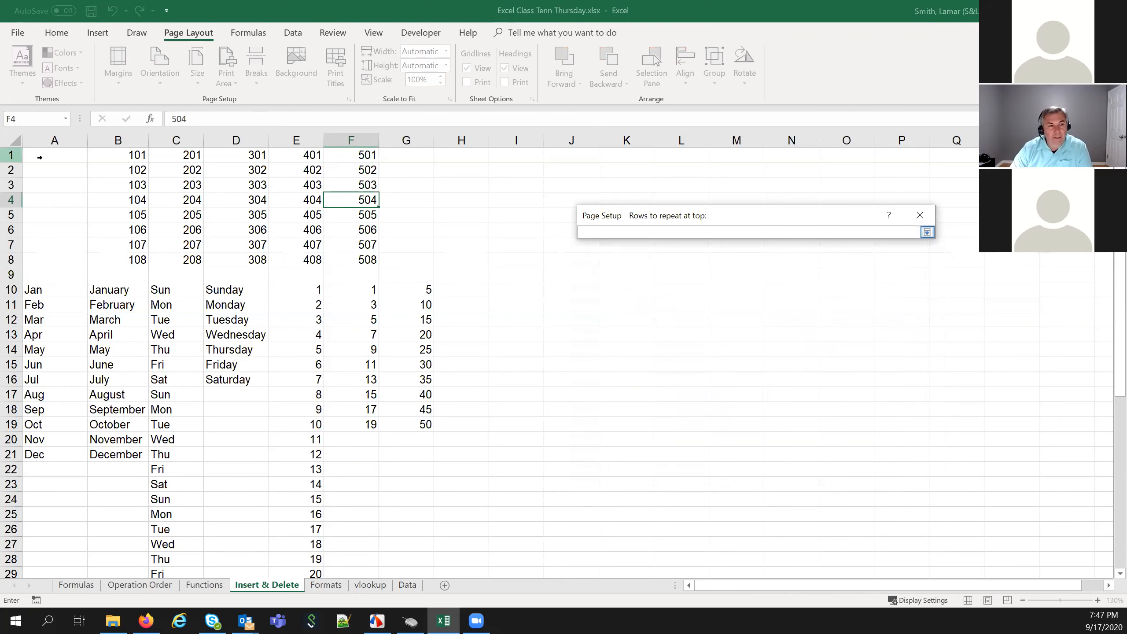
pyautogui.click(15, 155)
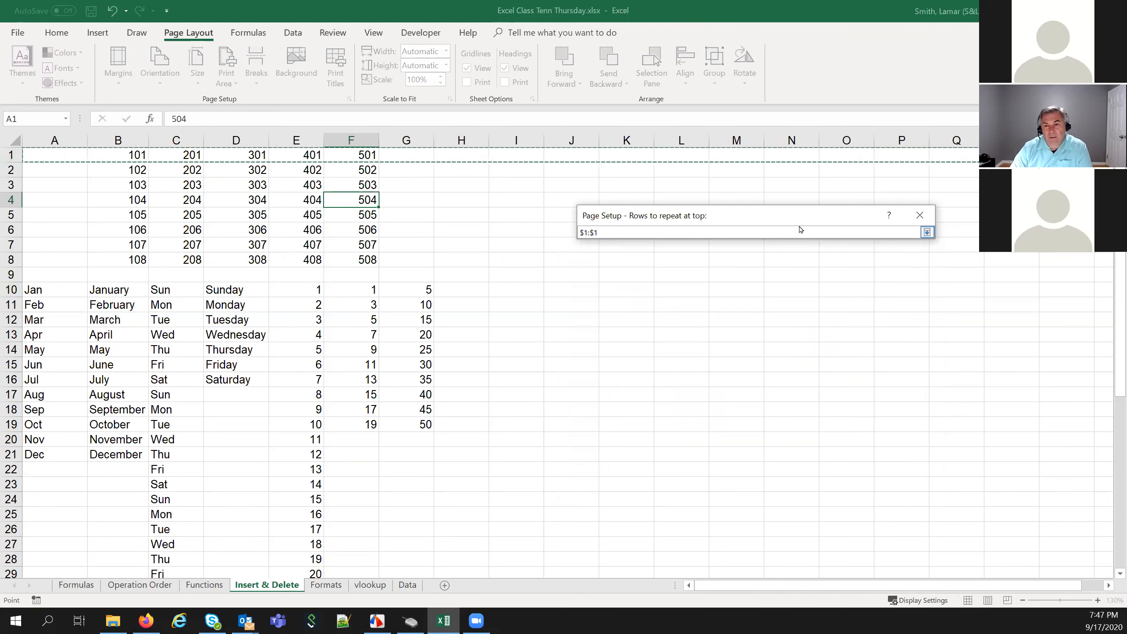
pyautogui.click(927, 232)
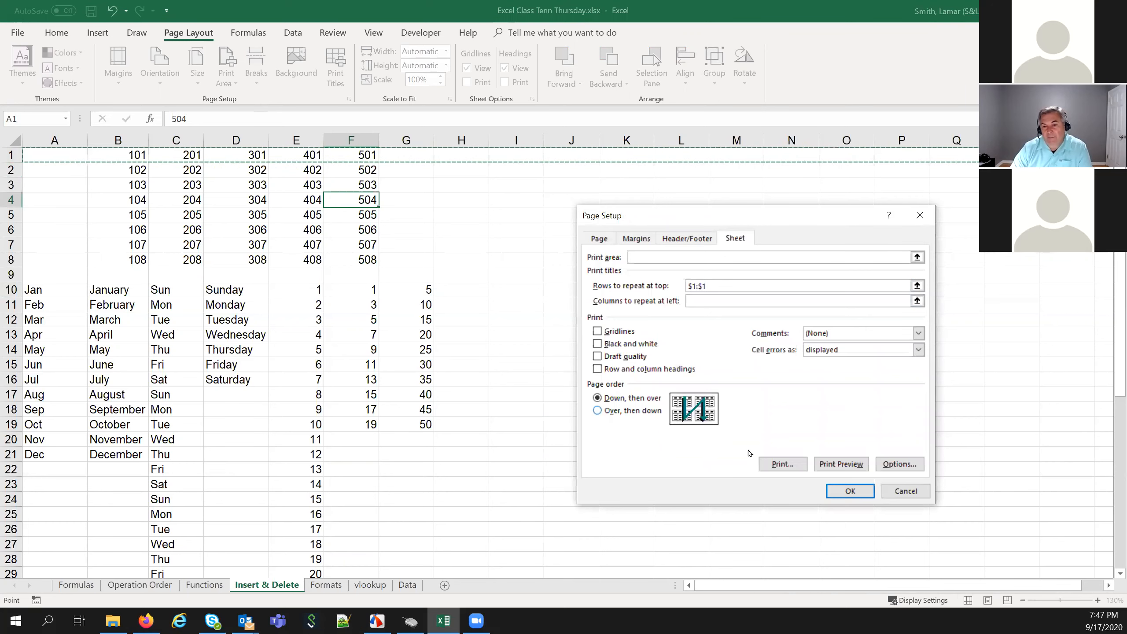
pyautogui.click(845, 465)
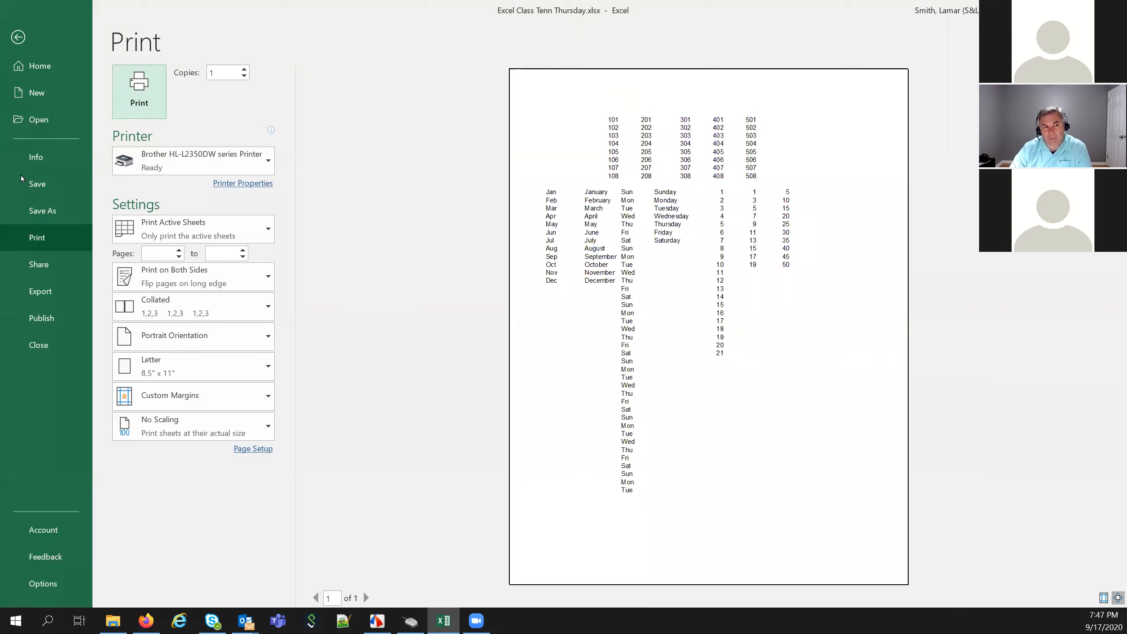
# Leave the print preview and return to the Insert & Delete worksheet
pyautogui.click(17, 37)
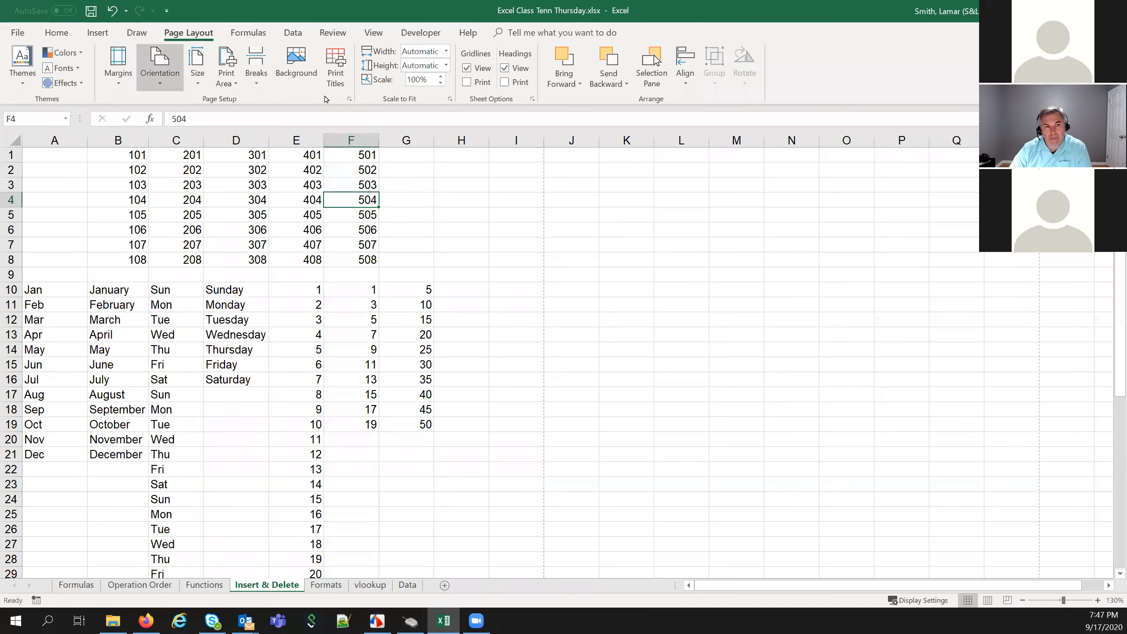
pyautogui.click(349, 98)
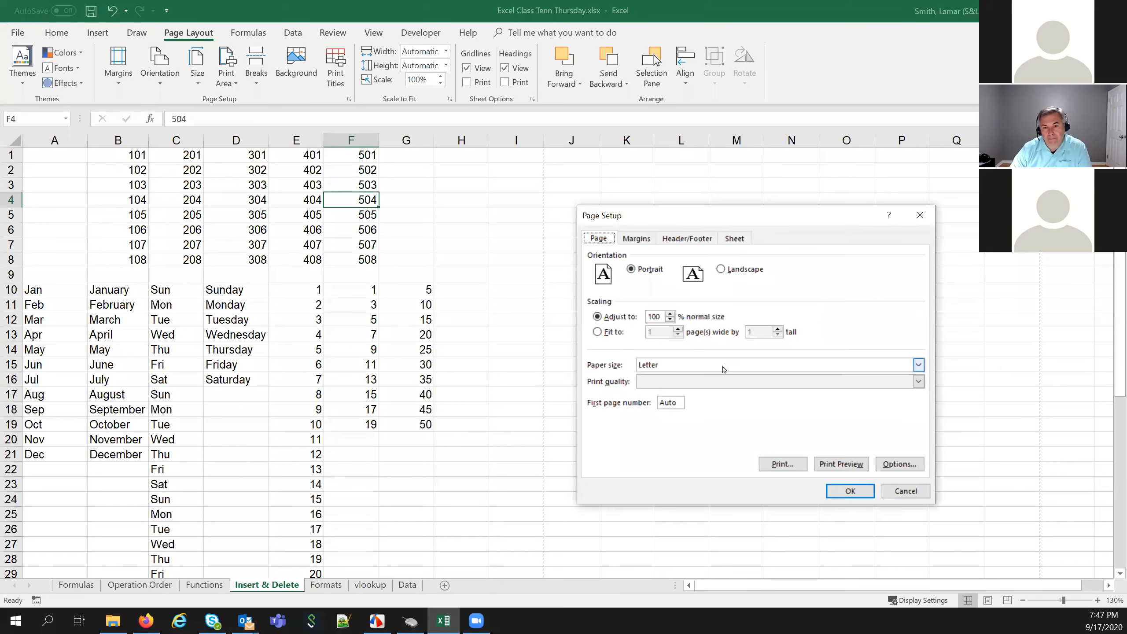
pyautogui.click(732, 241)
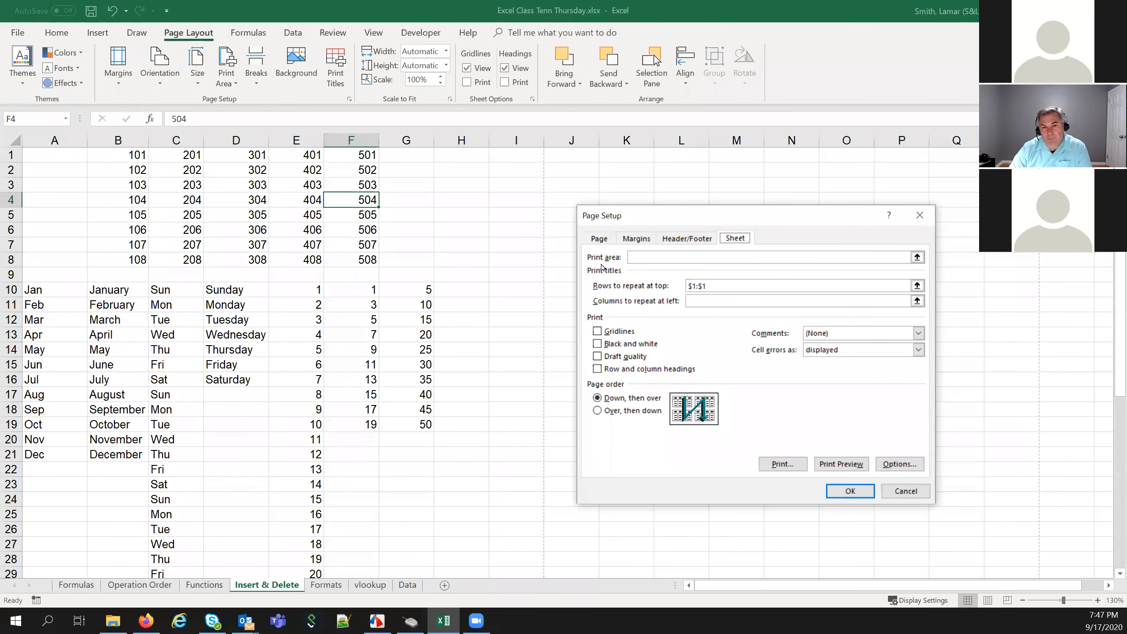
pyautogui.click(659, 257)
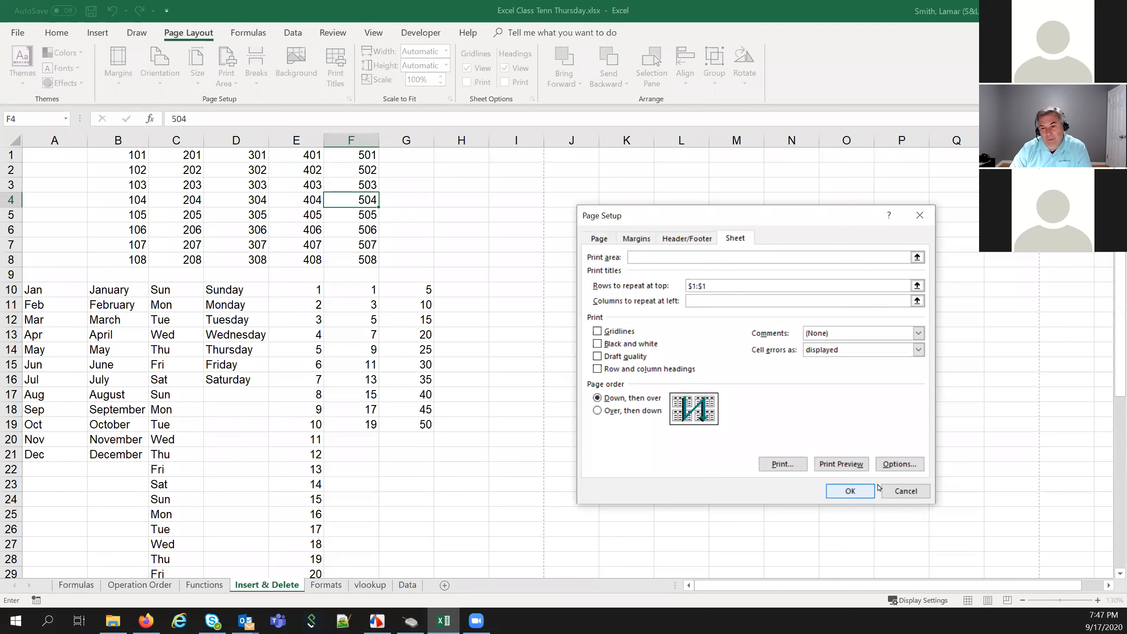
pyautogui.click(900, 491)
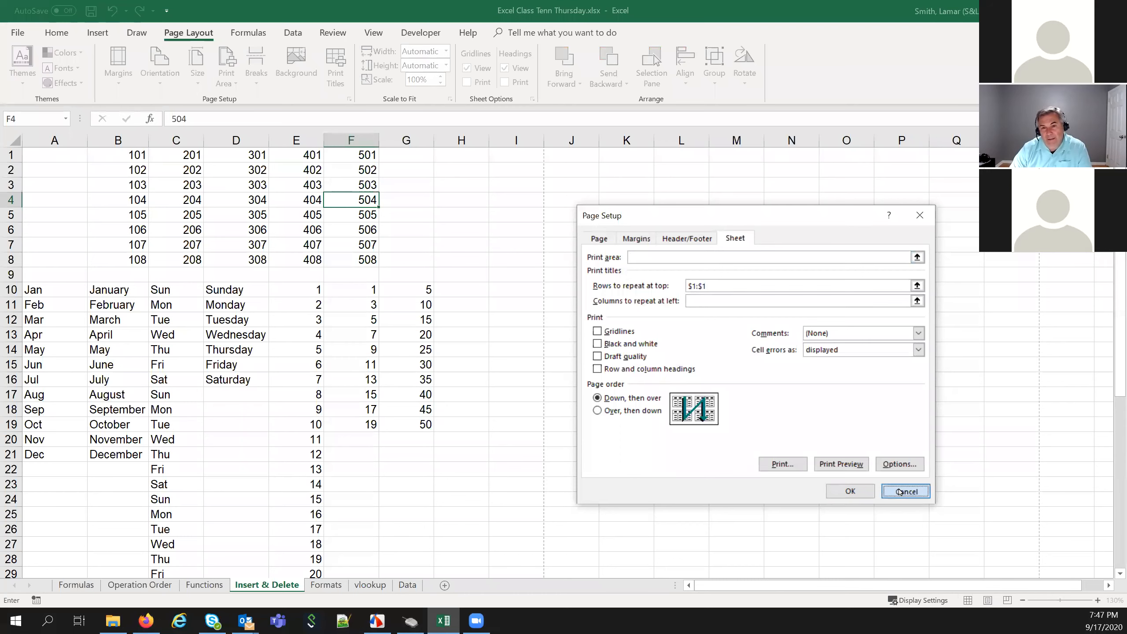
pyautogui.click(496, 286)
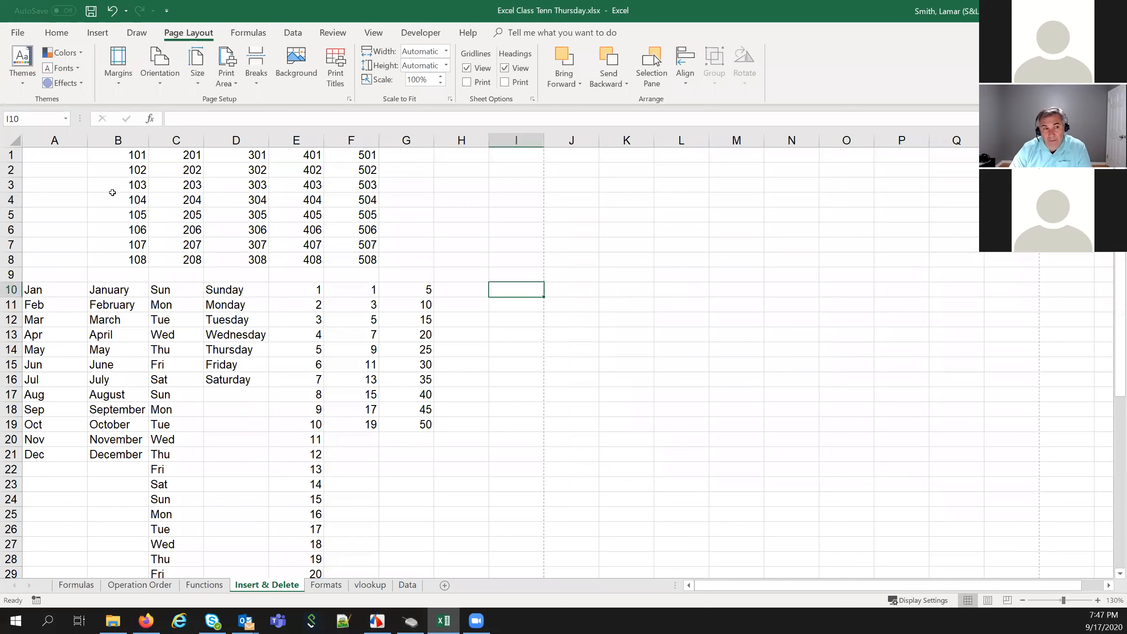
# Set the number block B1:F8 as the print area, then go to the File menu
pyautogui.moveTo(103, 154); pyautogui.dragTo(177, 155)
pyautogui.moveTo(271, 198); pyautogui.dragTo(338, 257)
pyautogui.click(232, 84)
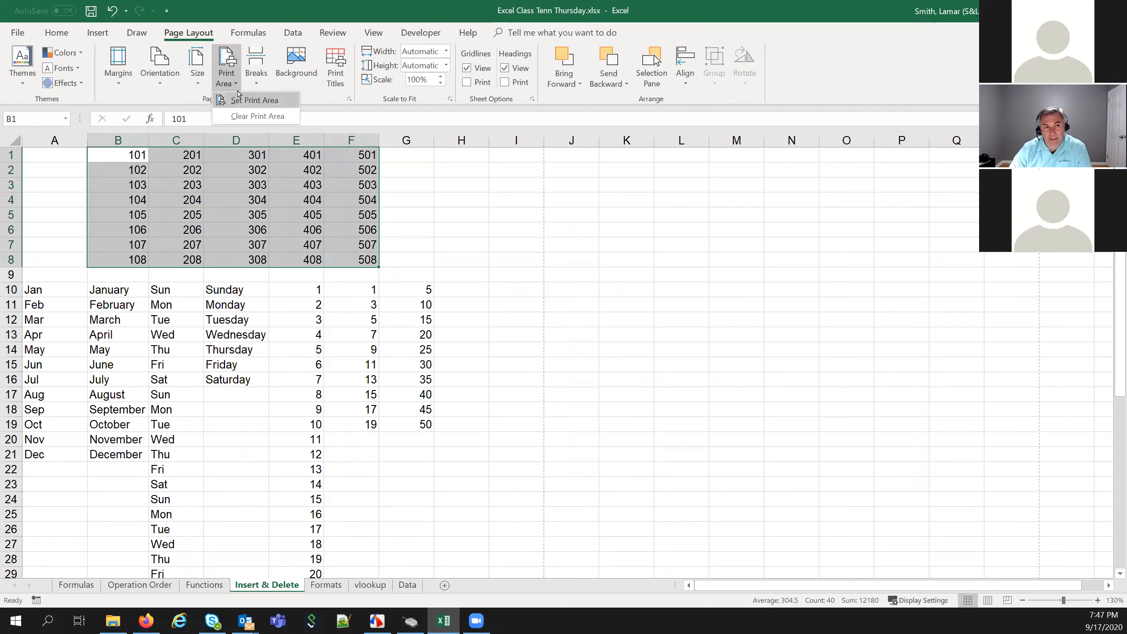
pyautogui.click(244, 100)
pyautogui.click(258, 363)
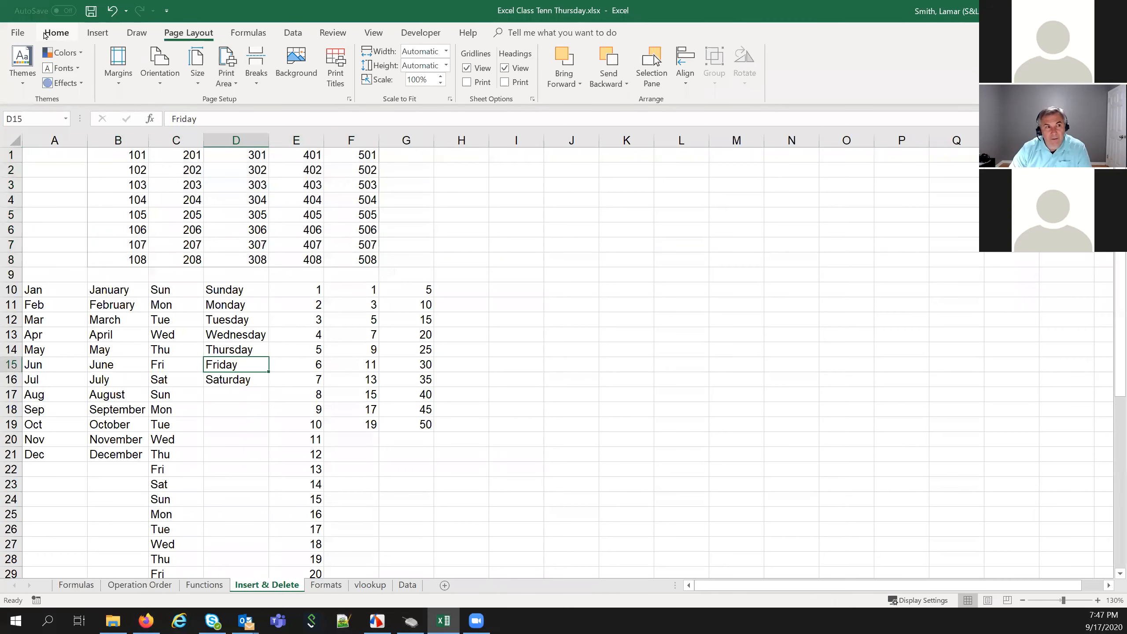
pyautogui.click(18, 33)
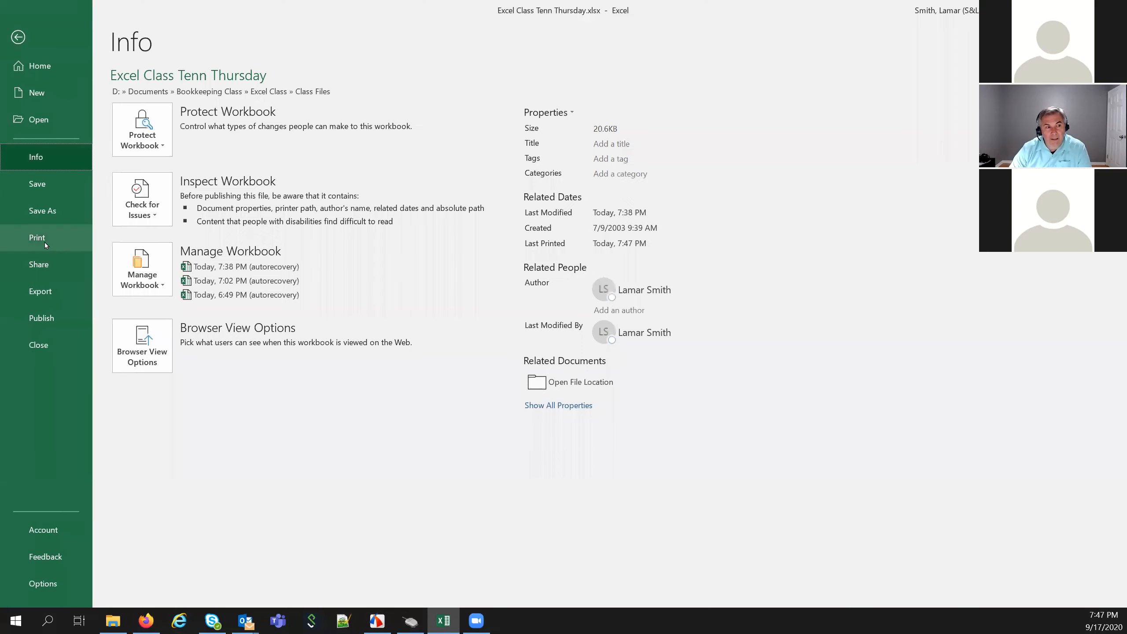
# Preview the B1:F8 printout and show Page Setup's Header/Footer settings beside it
pyautogui.click(44, 240)
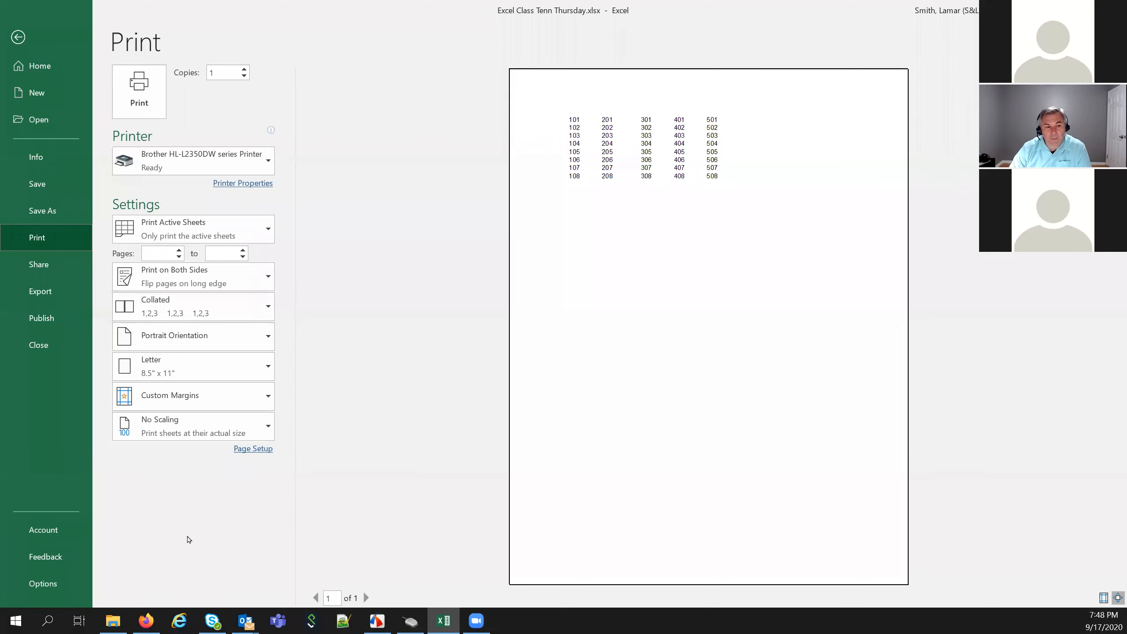
pyautogui.click(254, 448)
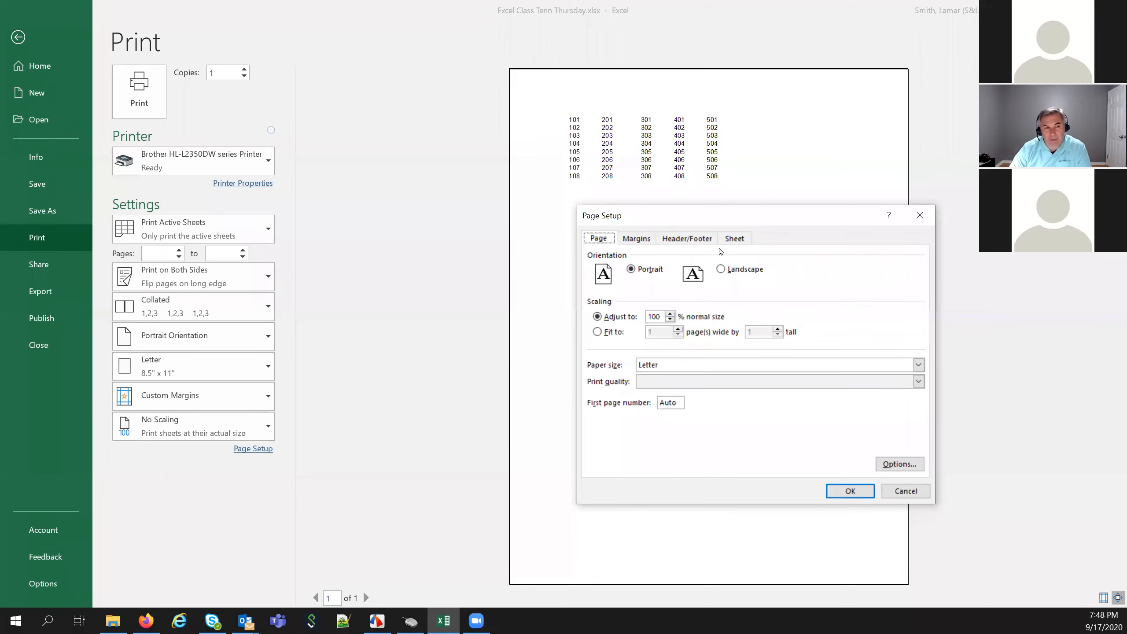
pyautogui.moveTo(746, 217); pyautogui.dragTo(298, 262)
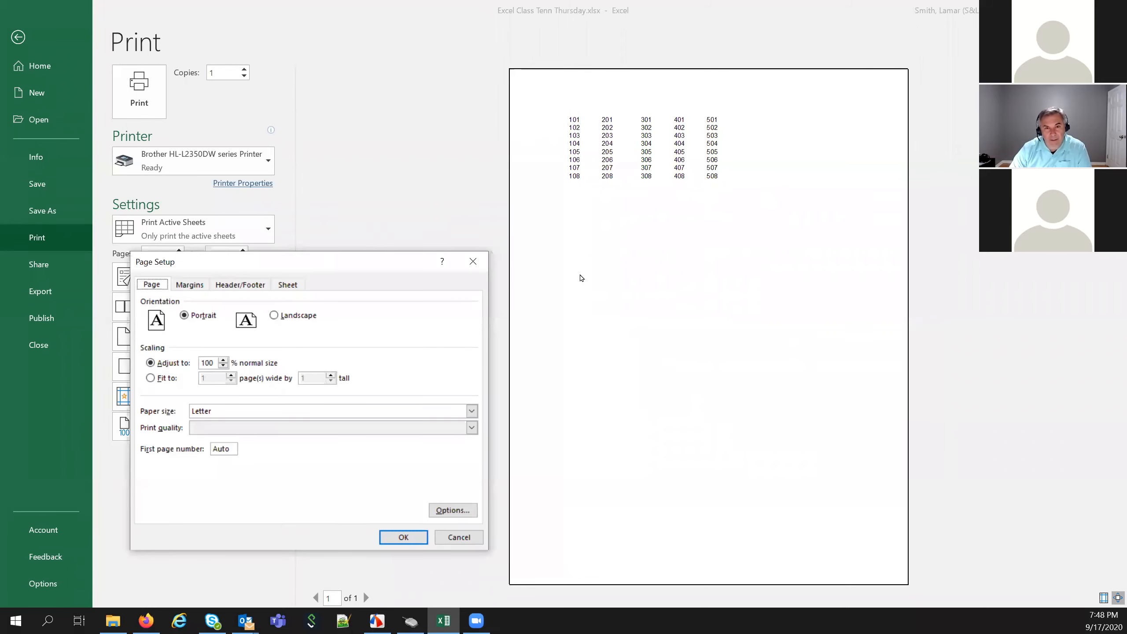
pyautogui.click(227, 287)
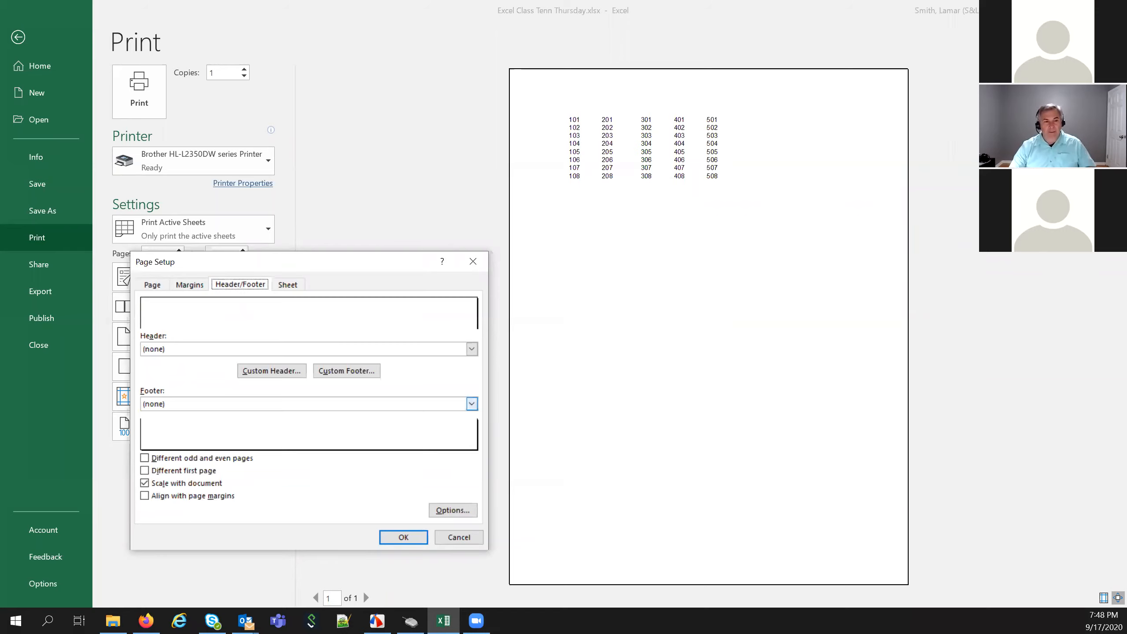
# Add the centered custom header 'Center for Profitable Agriculture' and apply it
pyautogui.click(269, 374)
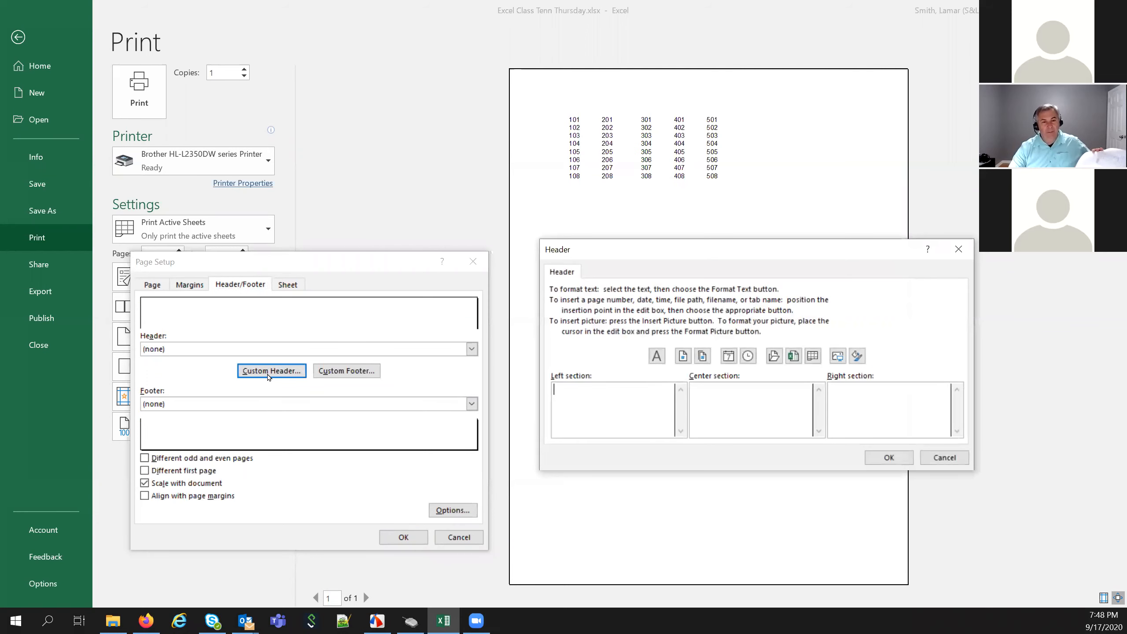
pyautogui.click(764, 391)
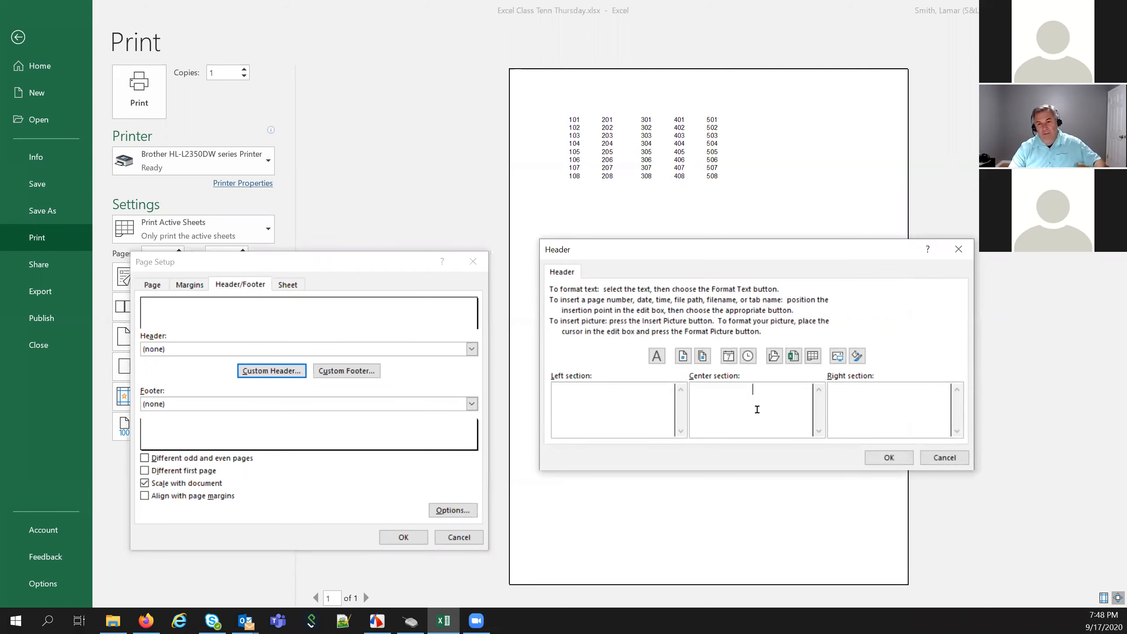
pyautogui.write('Center')
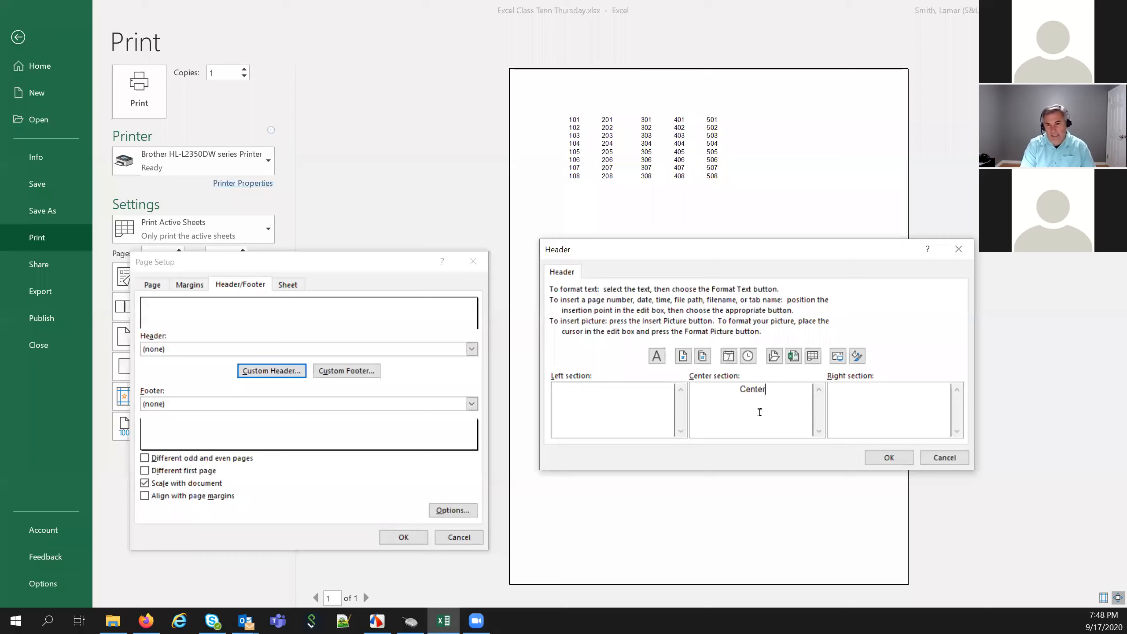
pyautogui.write(' for ')
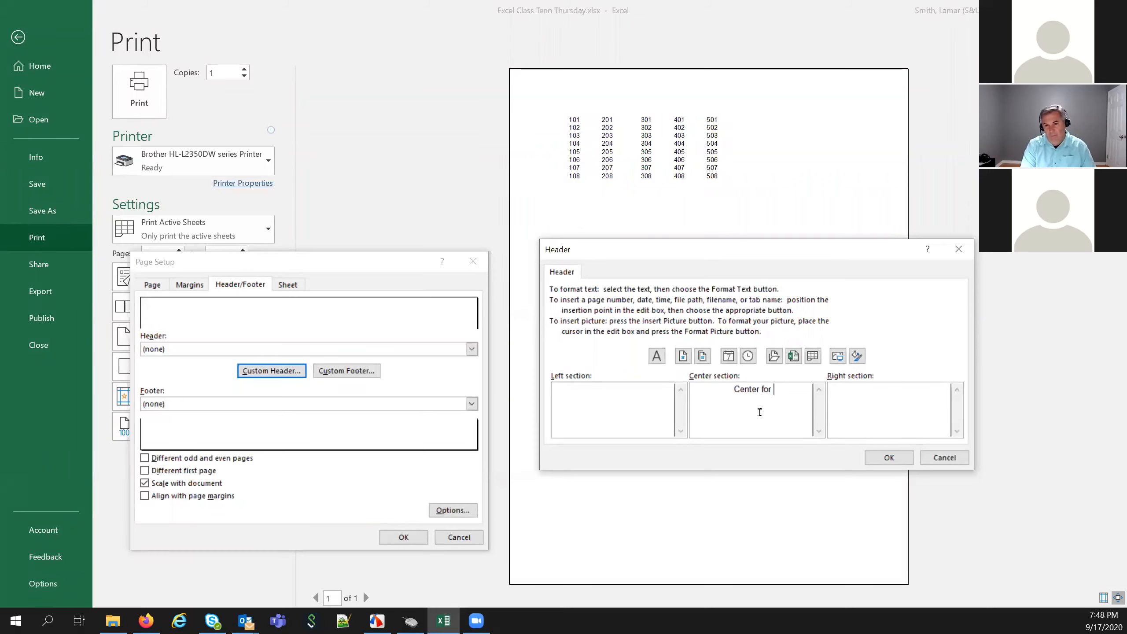
pyautogui.write('Profitable Agriculture')
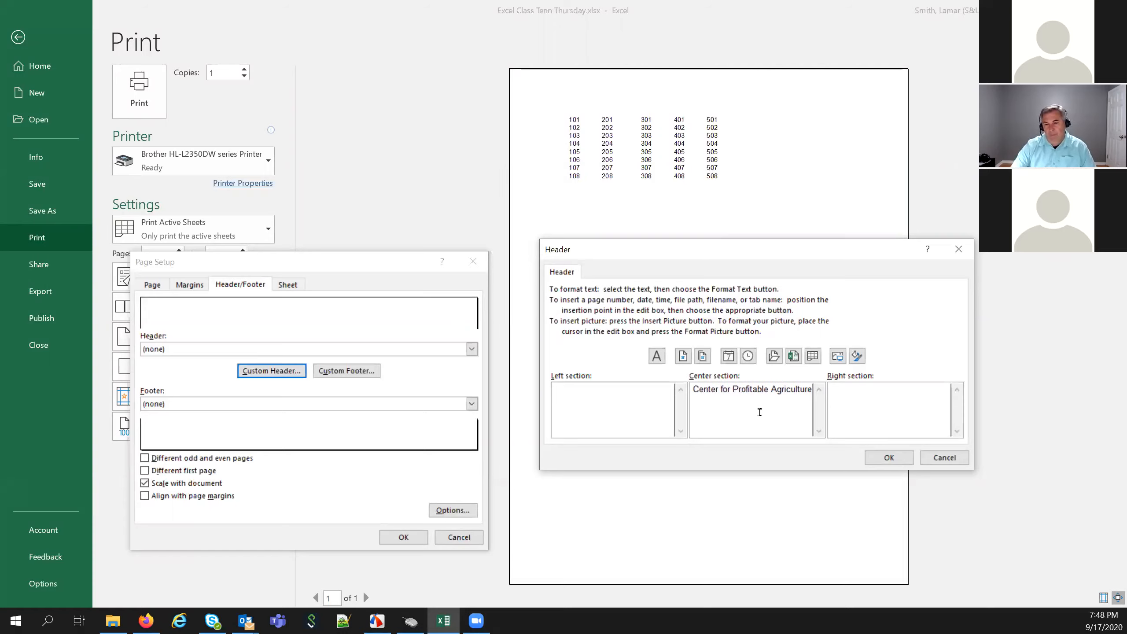
pyautogui.click(890, 457)
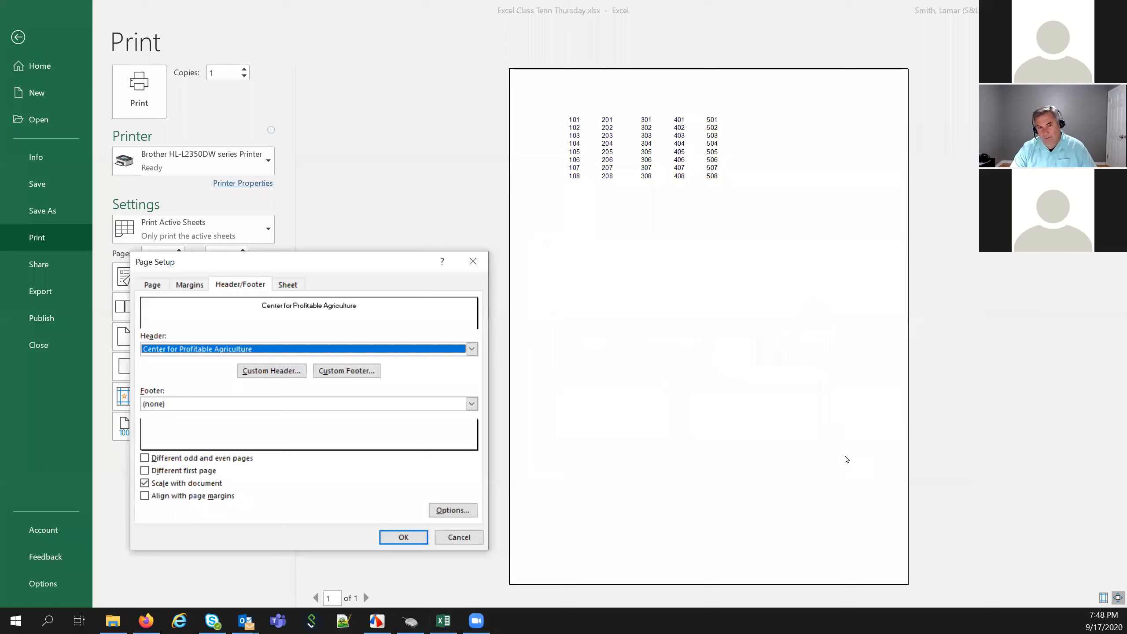
pyautogui.click(399, 538)
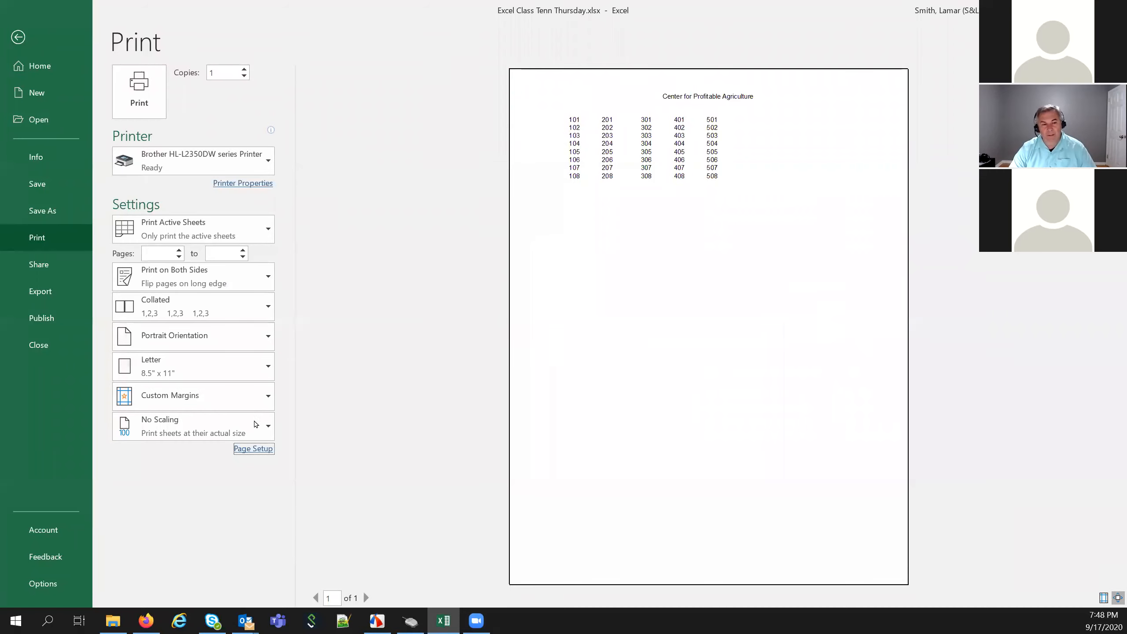
# Format the 'Center for Profitable Agriculture' header text as Arial Black 12 pt and apply it
pyautogui.click(240, 284)
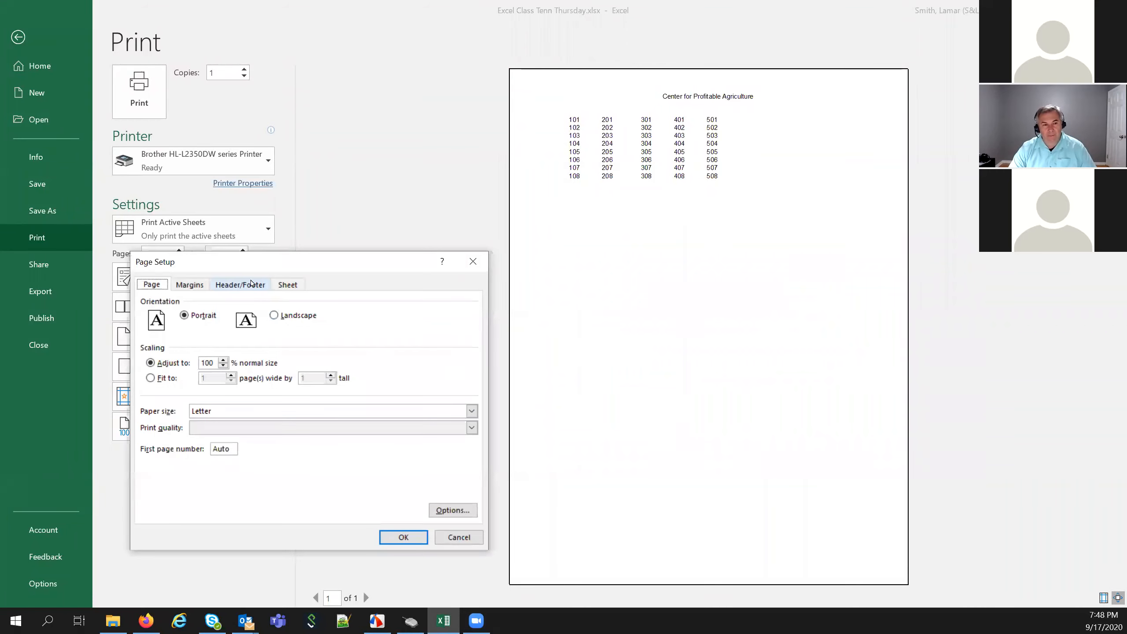
pyautogui.click(269, 371)
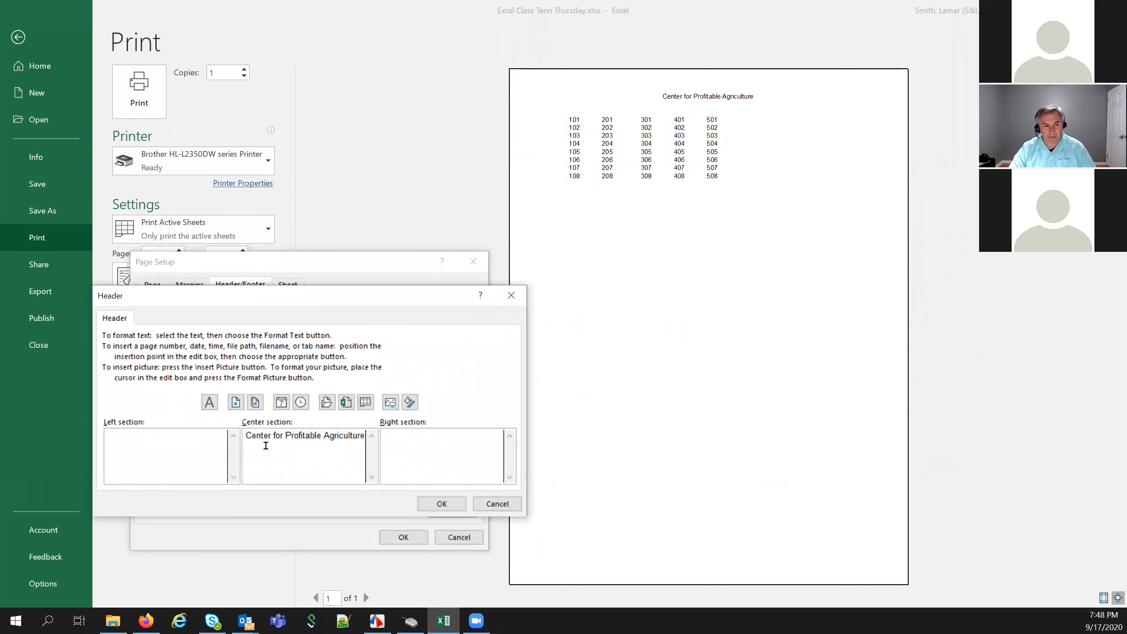
pyautogui.moveTo(246, 437); pyautogui.dragTo(284, 444)
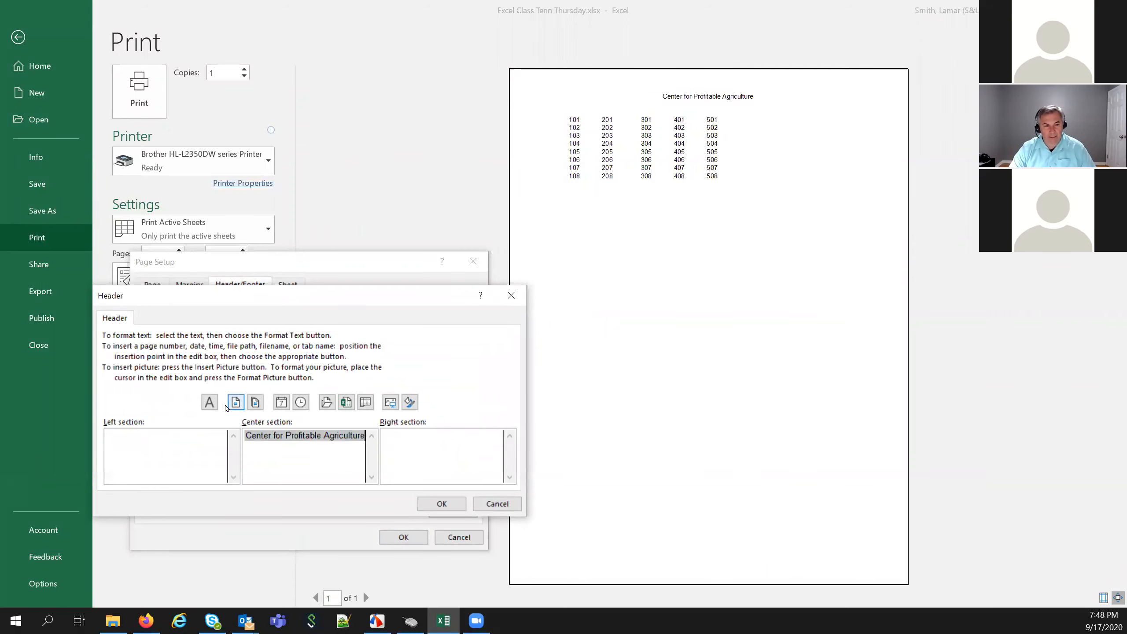
pyautogui.click(210, 404)
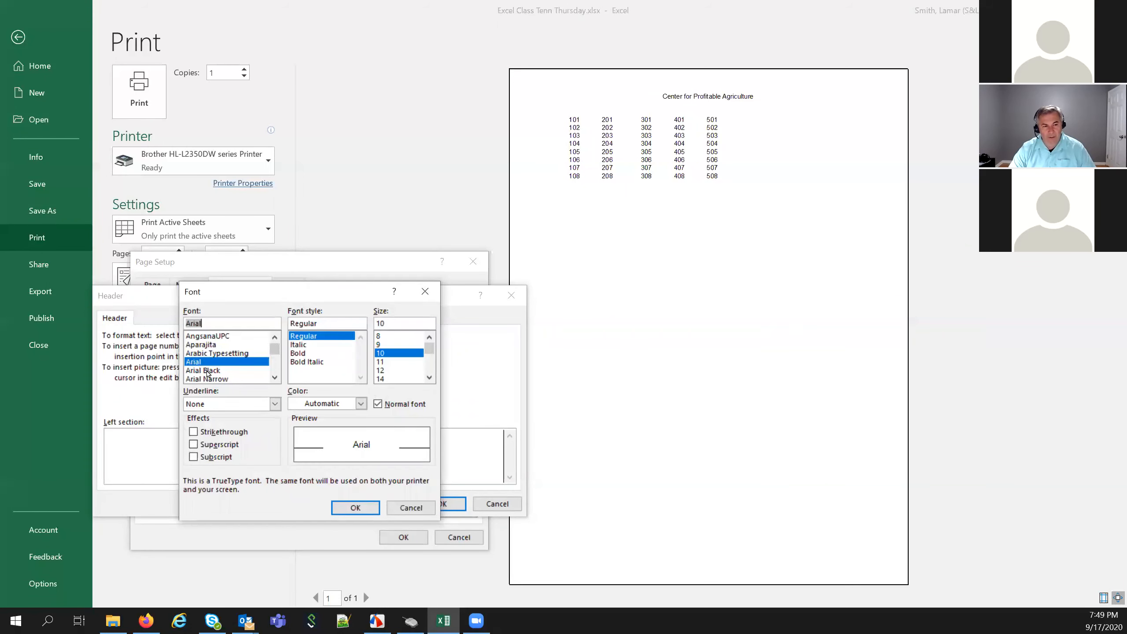
pyautogui.click(207, 370)
pyautogui.click(386, 370)
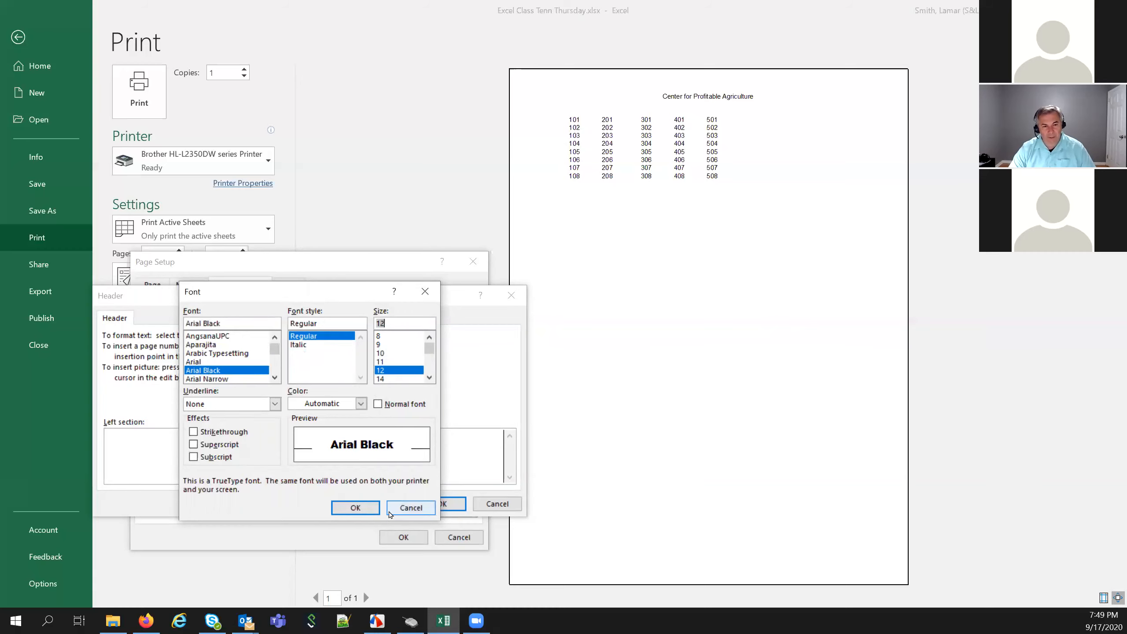
pyautogui.click(375, 510)
pyautogui.click(433, 503)
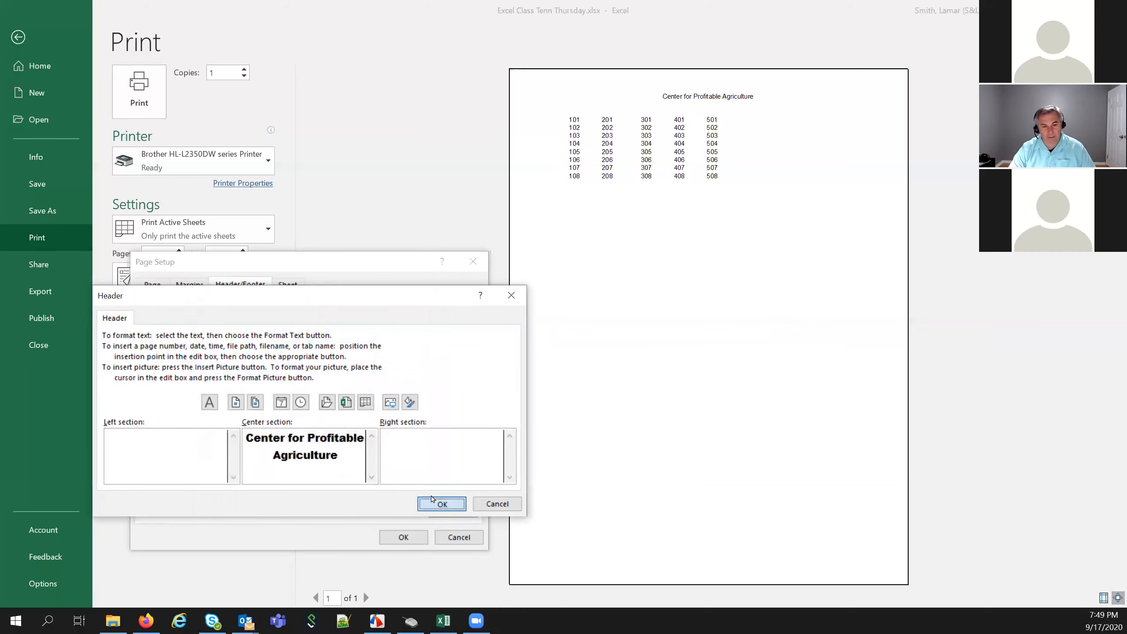
pyautogui.click(410, 538)
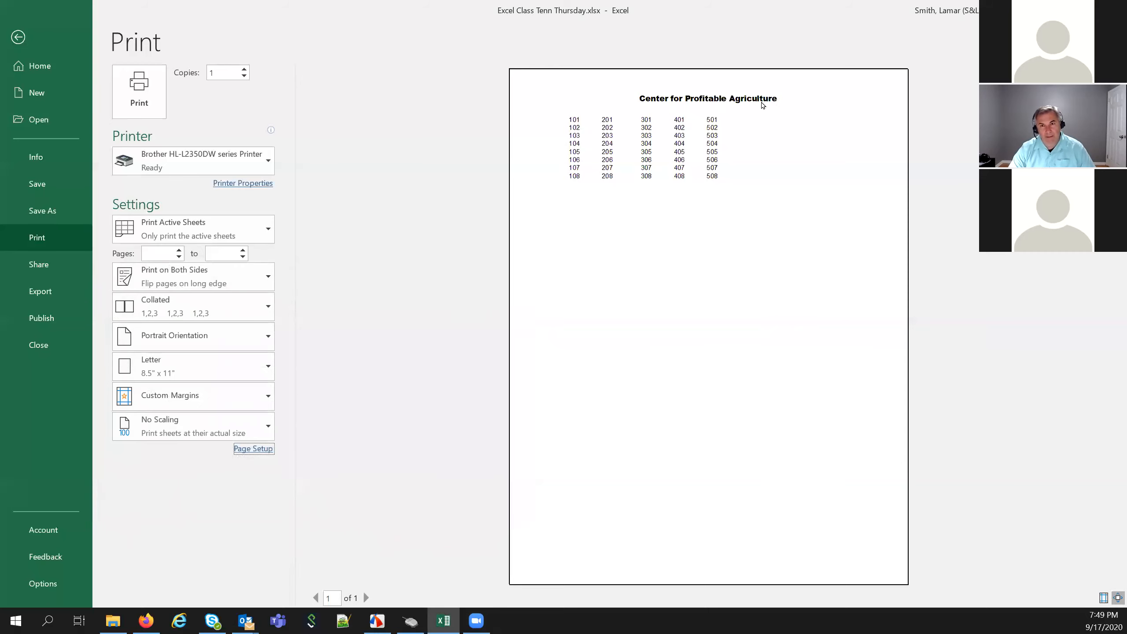
# Add a right-section '&[Page] of &[Pages]' custom footer, apply it, and reopen Page Setup
pyautogui.click(257, 451)
pyautogui.click(240, 284)
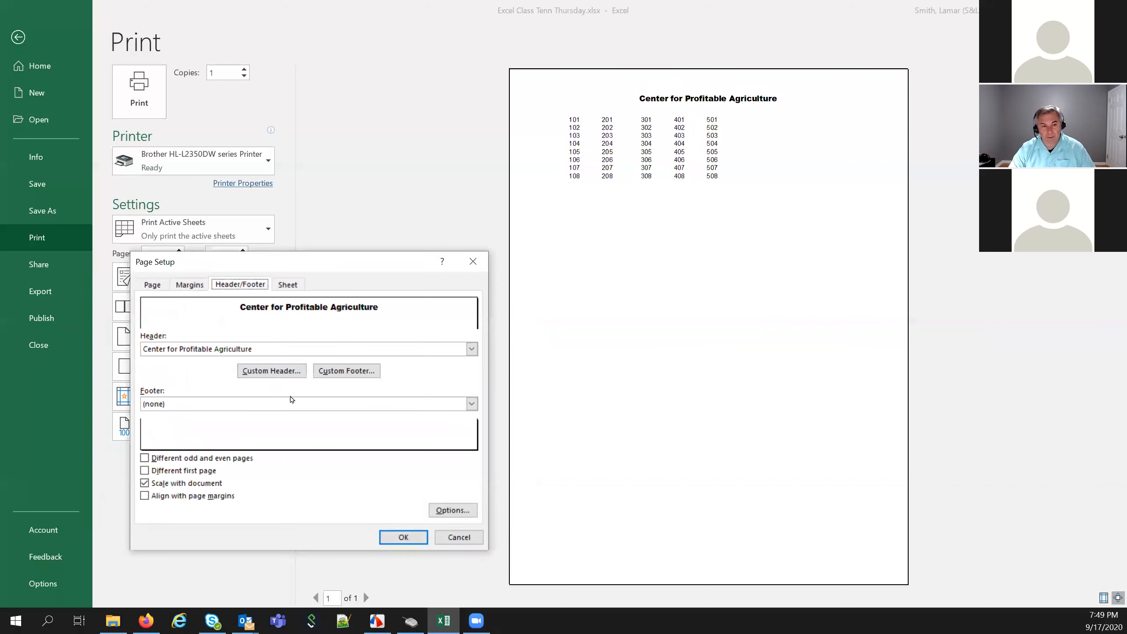
pyautogui.click(362, 377)
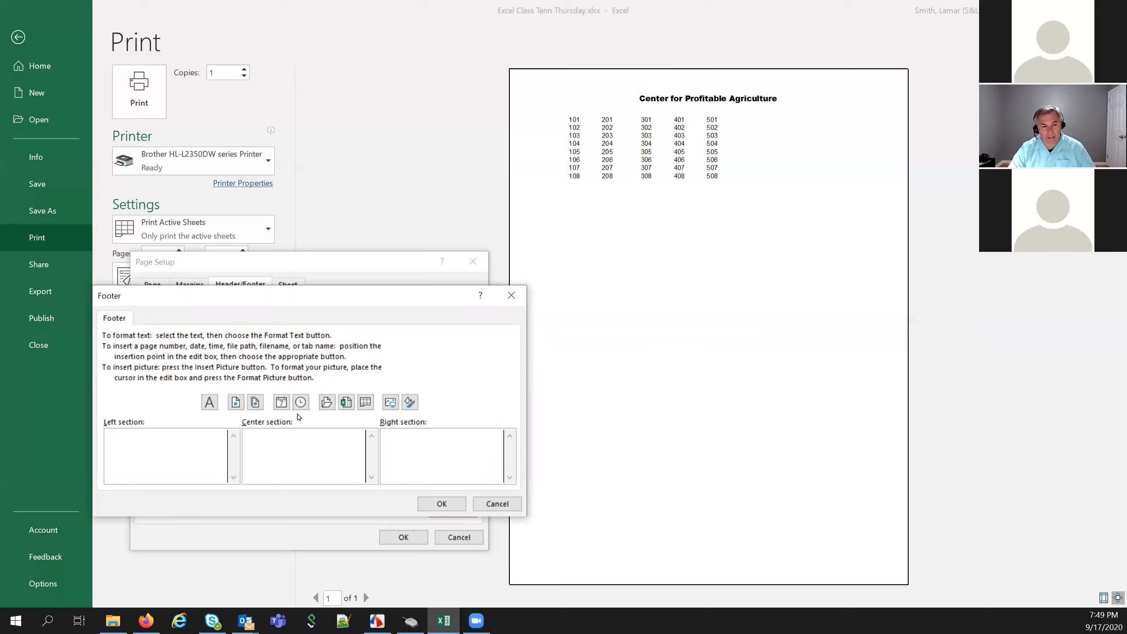
pyautogui.click(236, 402)
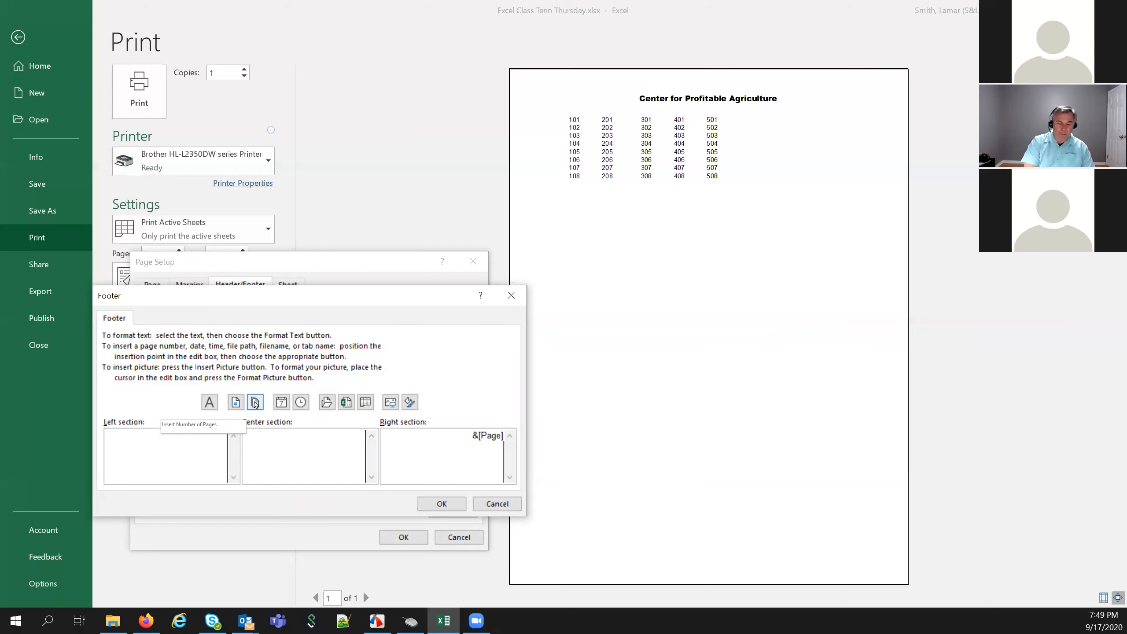
pyautogui.write('of')
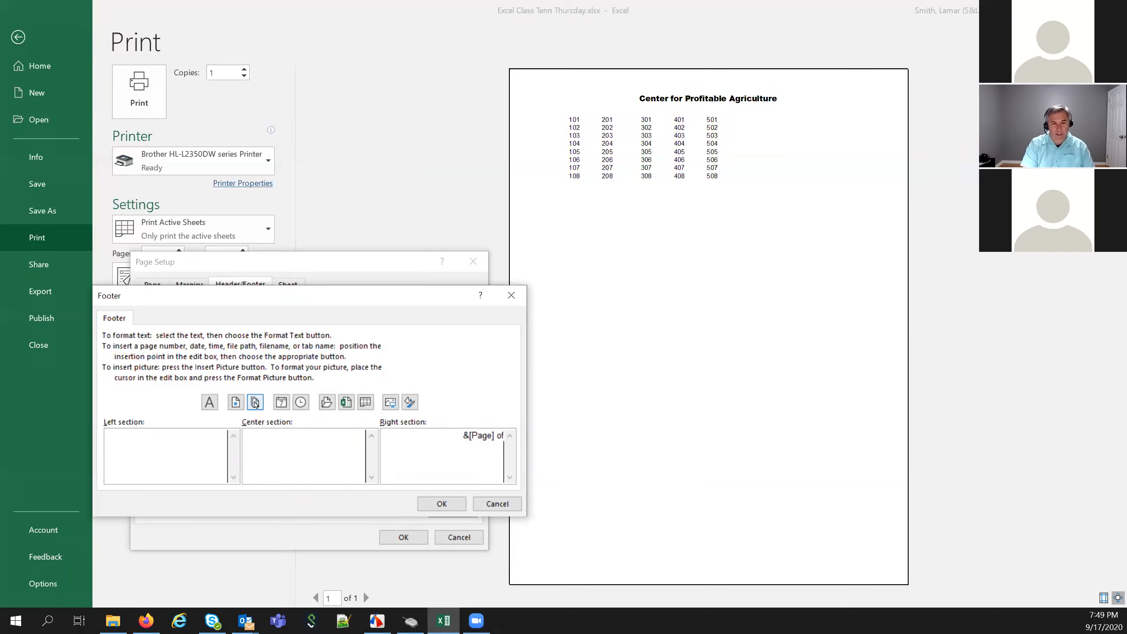
pyautogui.click(255, 403)
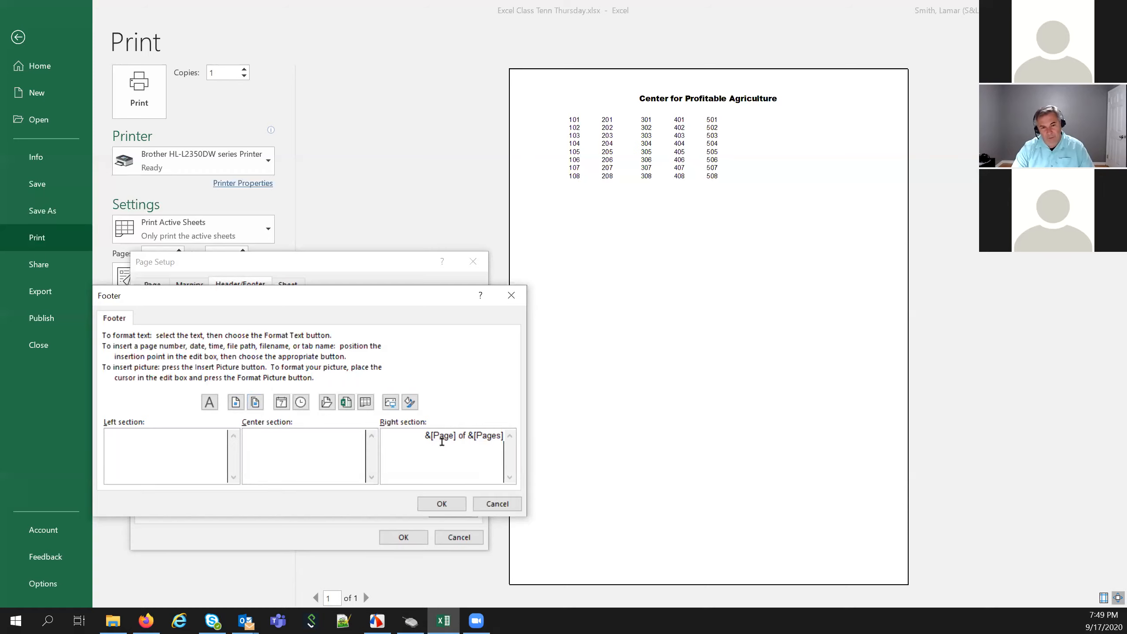
pyautogui.click(442, 504)
pyautogui.click(403, 537)
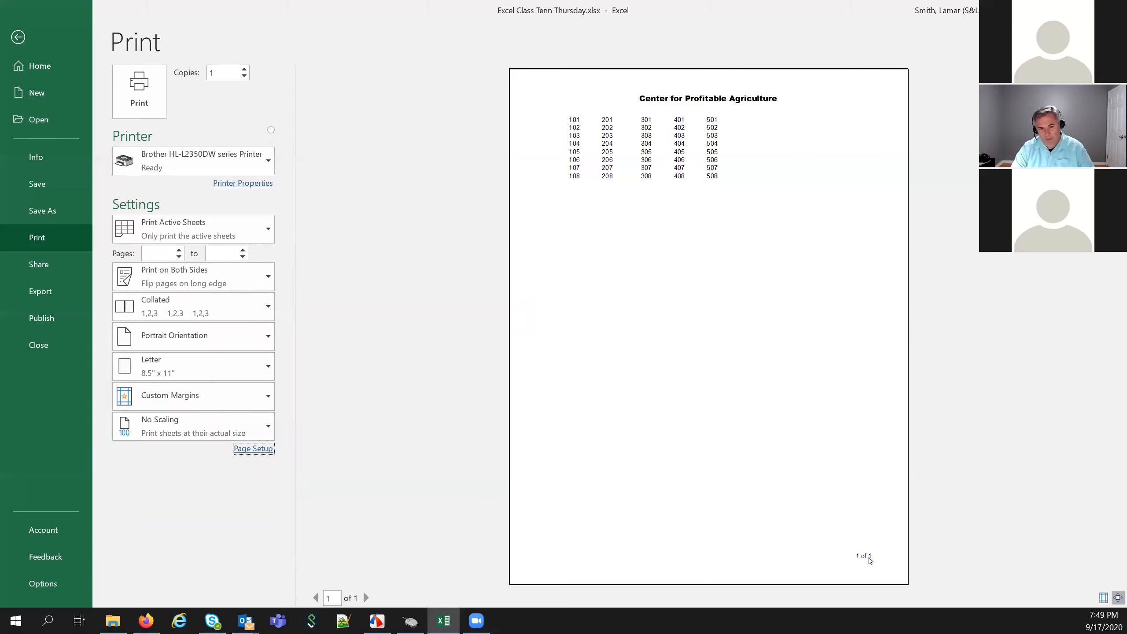
pyautogui.click(255, 448)
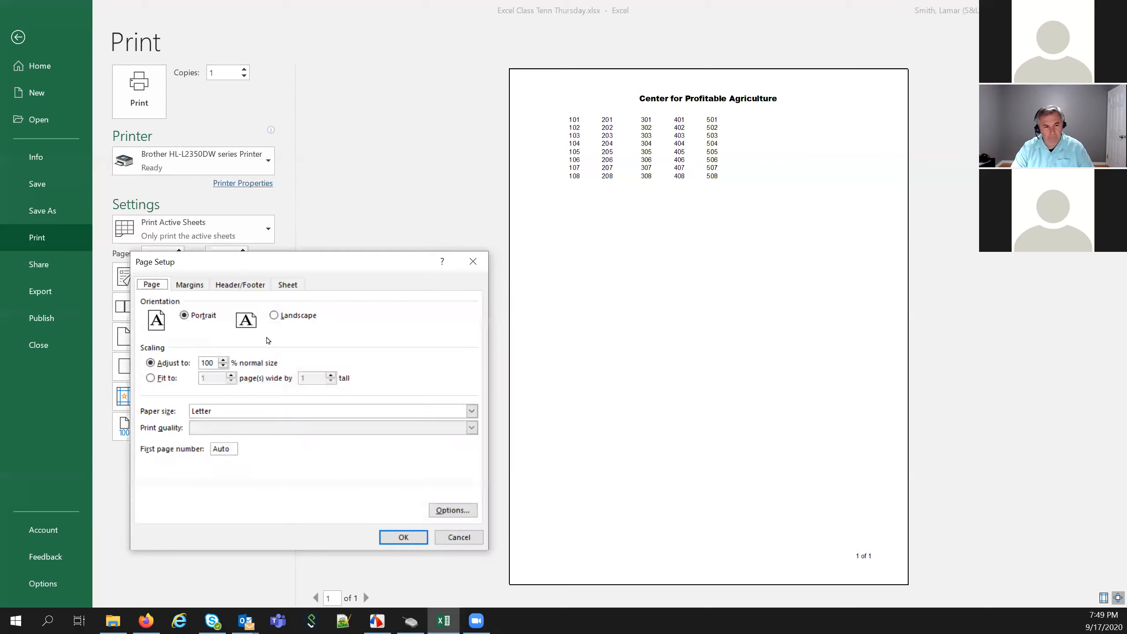
# Review the header and footer settings, cancel Page Setup, and return to the Insert & Delete worksheet
pyautogui.click(227, 287)
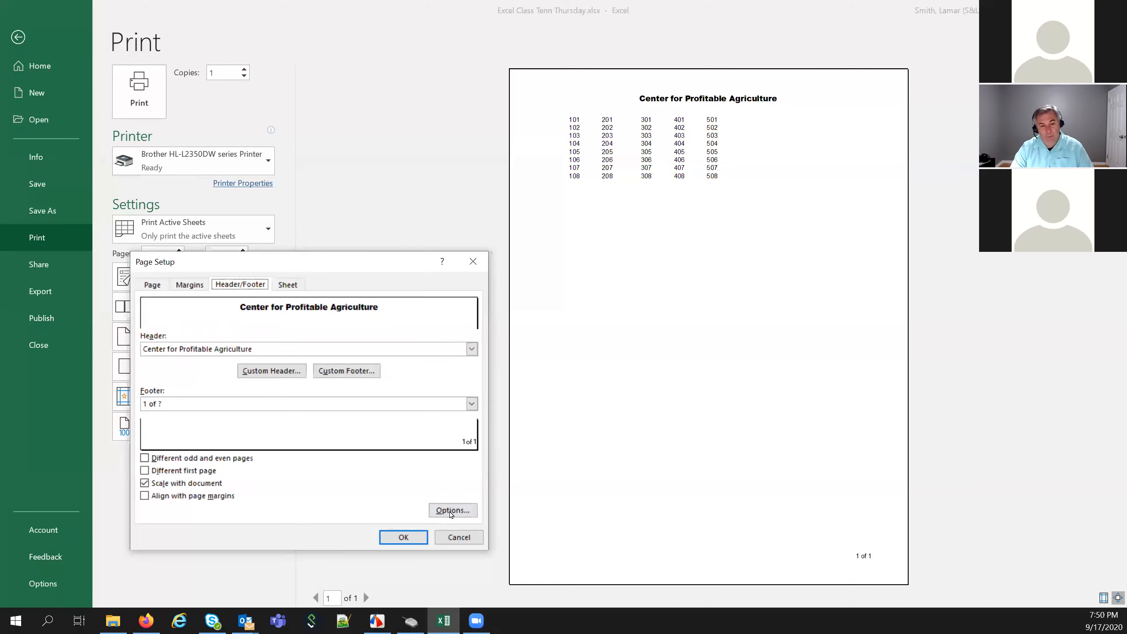
pyautogui.click(458, 537)
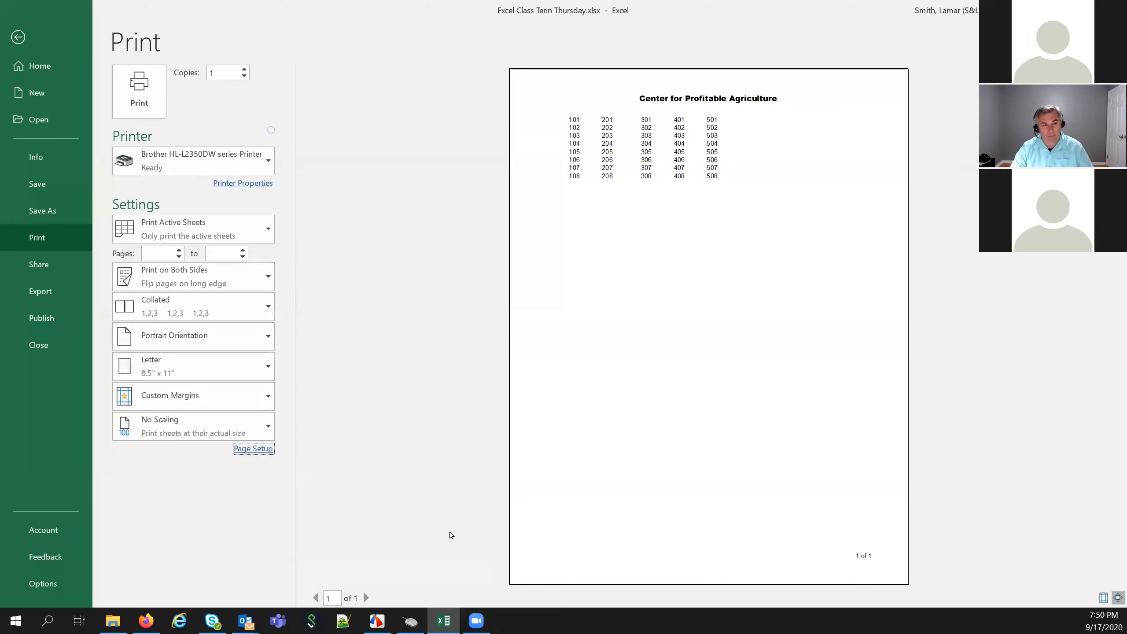
pyautogui.click(18, 37)
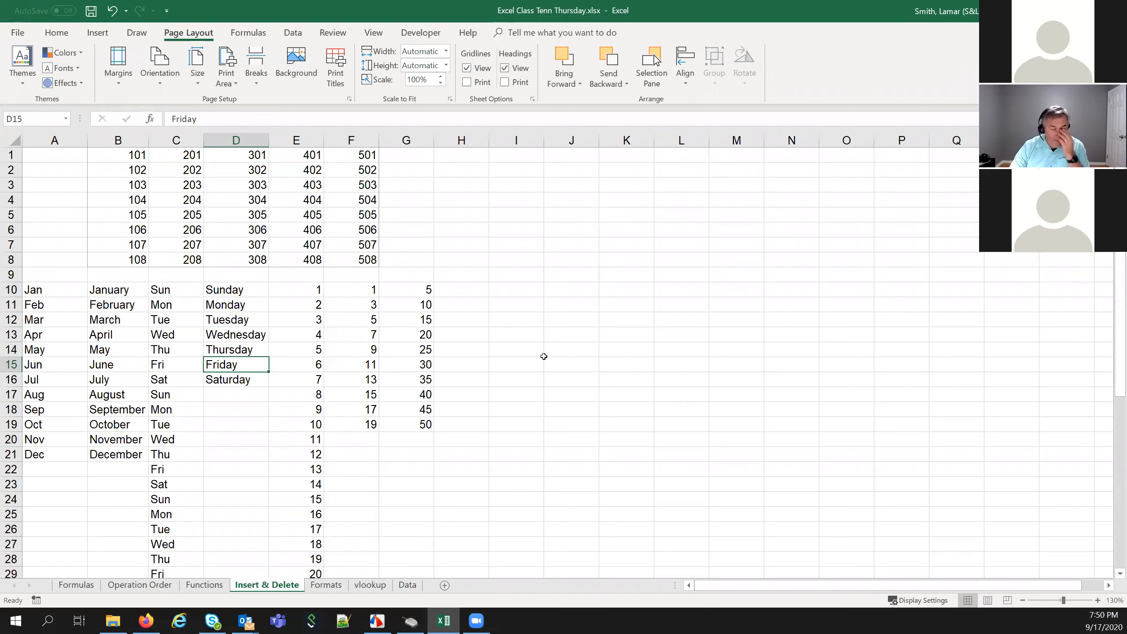
# Clear the B1:F8 print area so the whole A1:I29 data range prints
pyautogui.moveTo(113, 157); pyautogui.dragTo(348, 257)
pyautogui.click(235, 83)
pyautogui.click(249, 114)
pyautogui.click(322, 360)
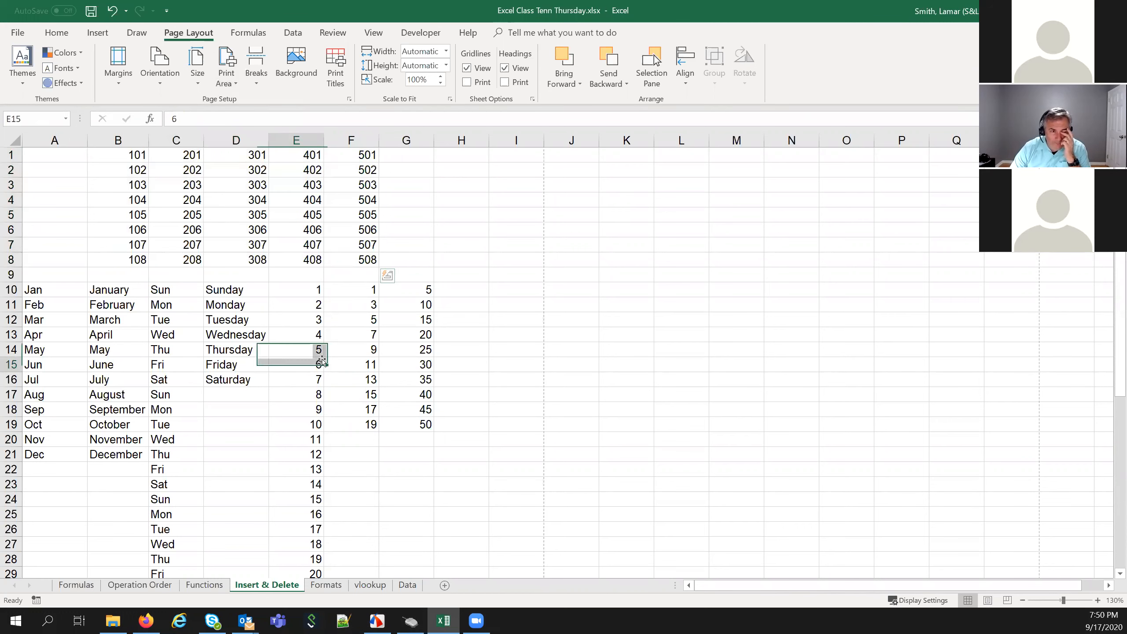
pyautogui.click(47, 156)
pyautogui.moveTo(63, 175); pyautogui.dragTo(550, 573)
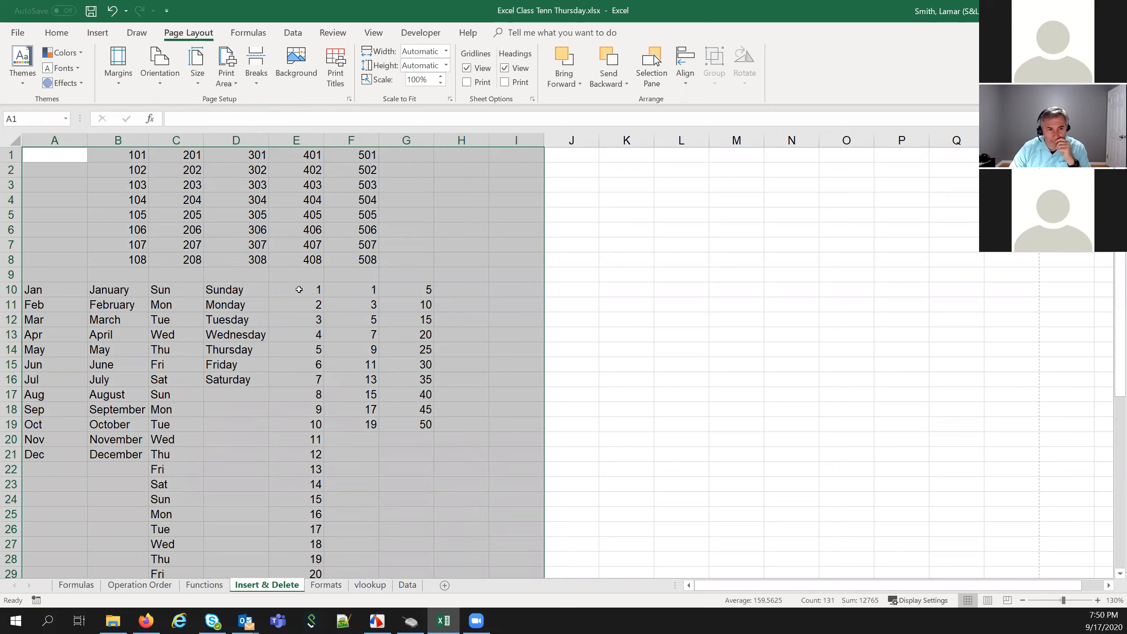
pyautogui.click(299, 289)
# Turn on gridline printing in Page Setup's Sheet options and preview the printout
pyautogui.click(350, 99)
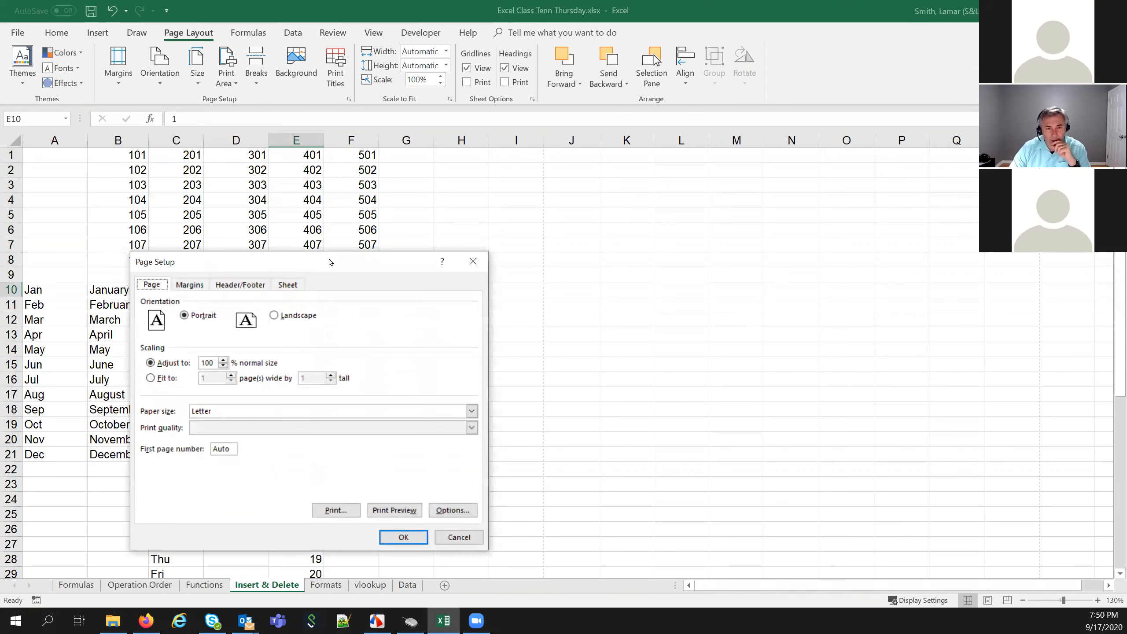
pyautogui.moveTo(327, 258); pyautogui.dragTo(812, 172)
pyautogui.click(775, 198)
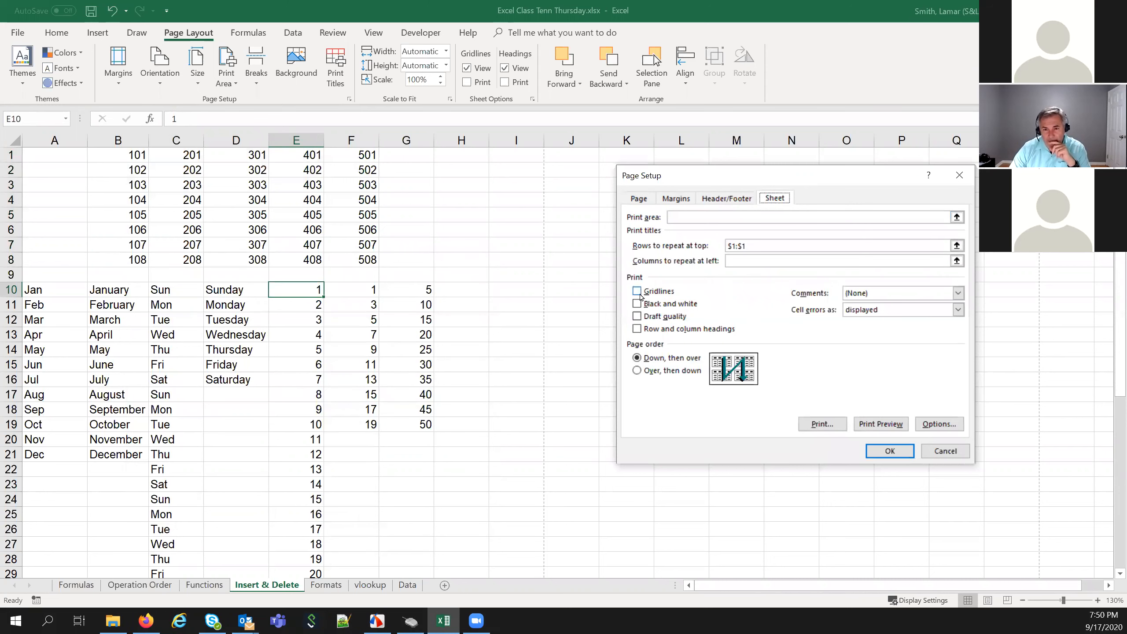
pyautogui.click(636, 292)
pyautogui.click(884, 424)
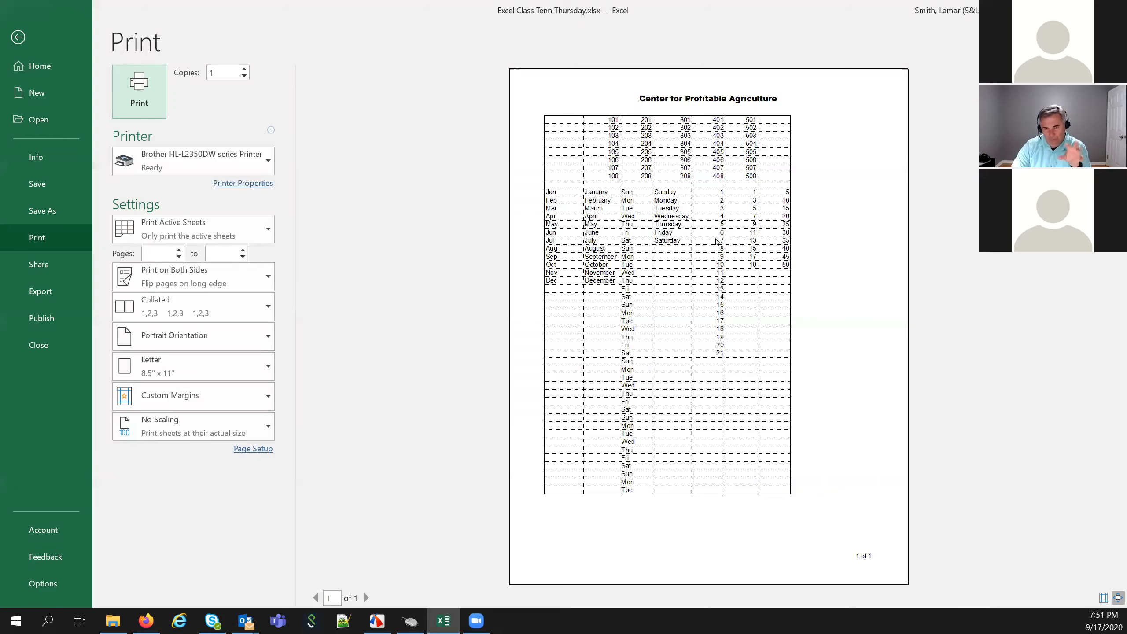
# Swap printed gridlines for printed row and column headings in Page Setup
pyautogui.click(237, 450)
pyautogui.click(775, 199)
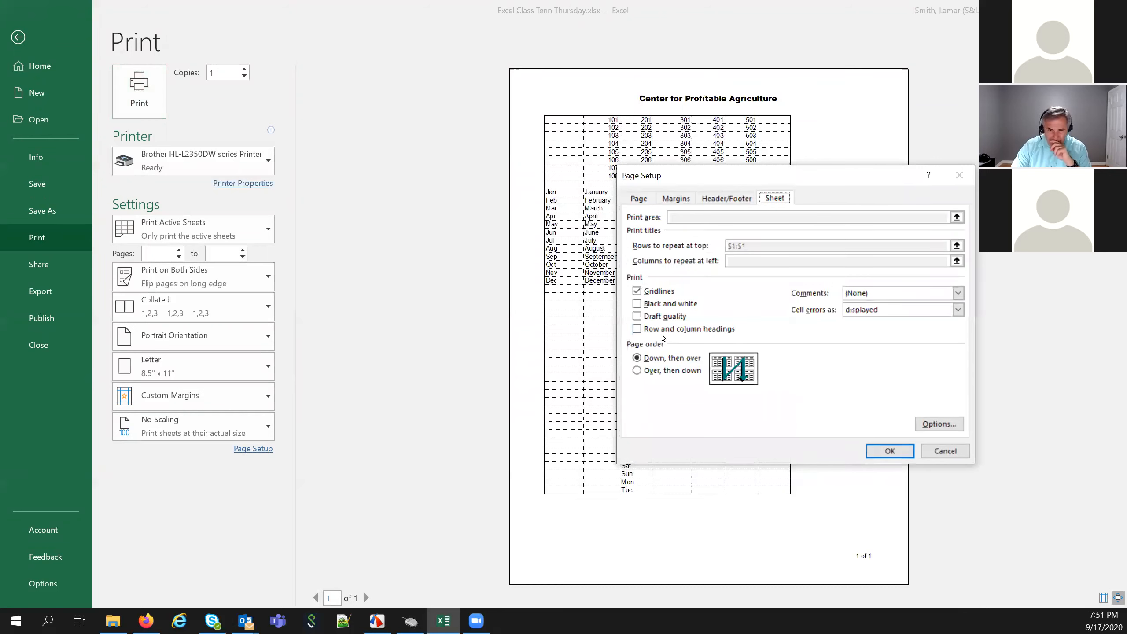
pyautogui.click(638, 330)
pyautogui.click(637, 292)
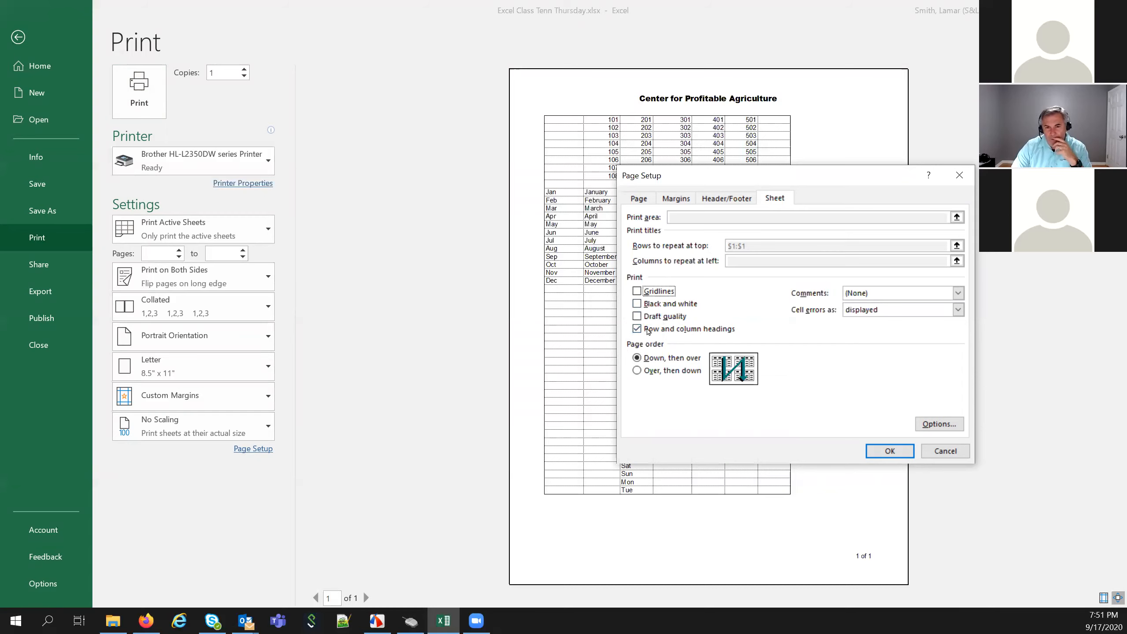
pyautogui.click(875, 446)
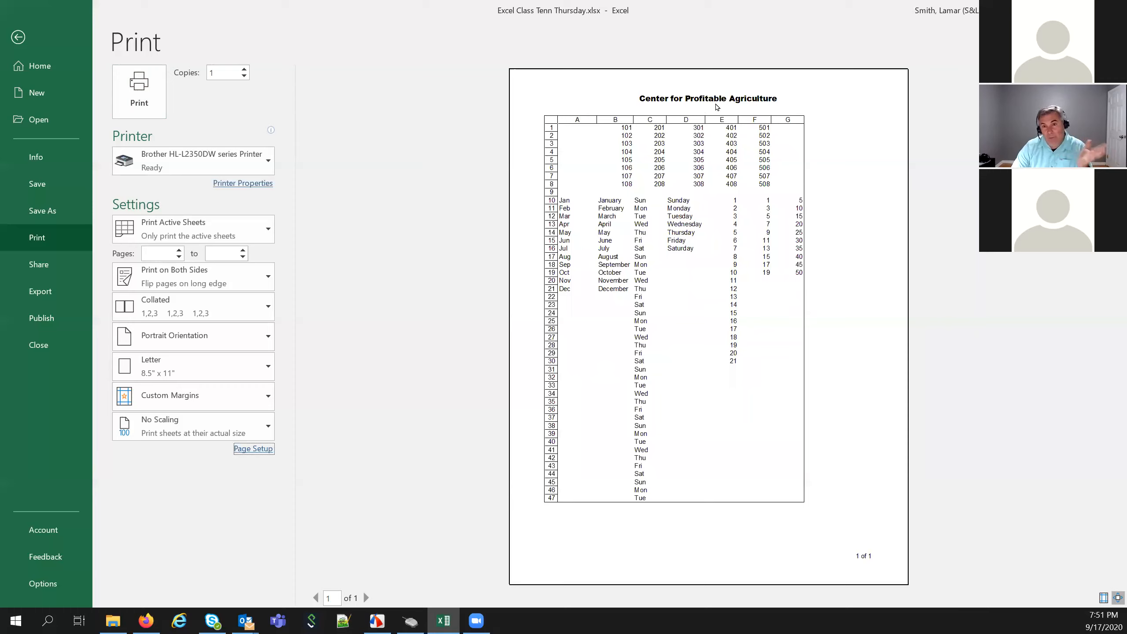
# Turn off printing of row and column headings and apply
pyautogui.click(249, 450)
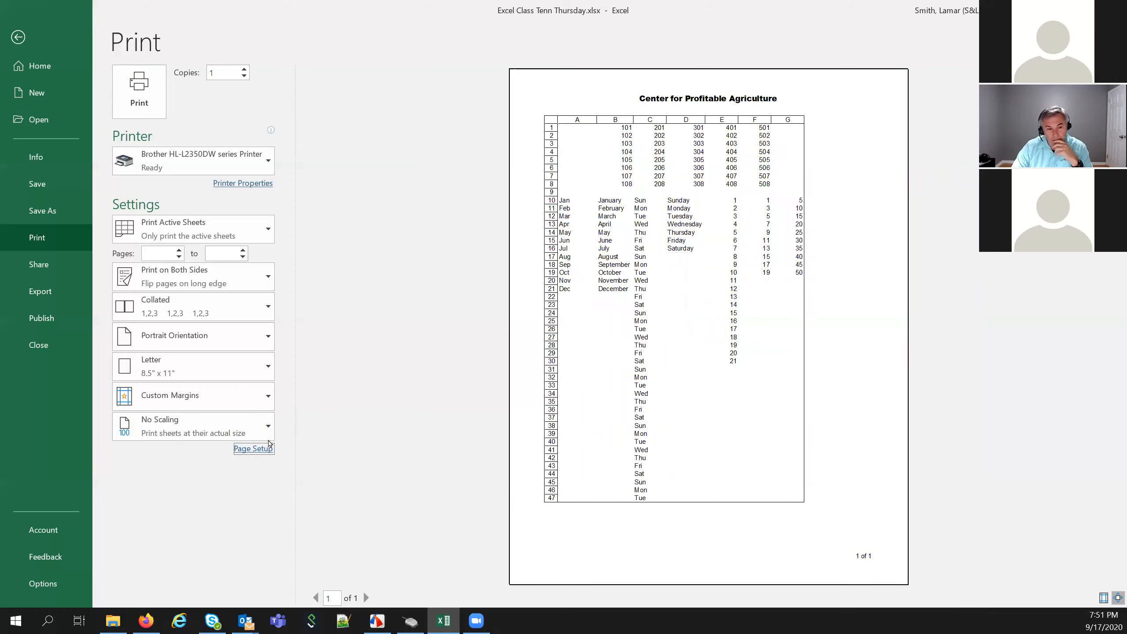
pyautogui.click(782, 200)
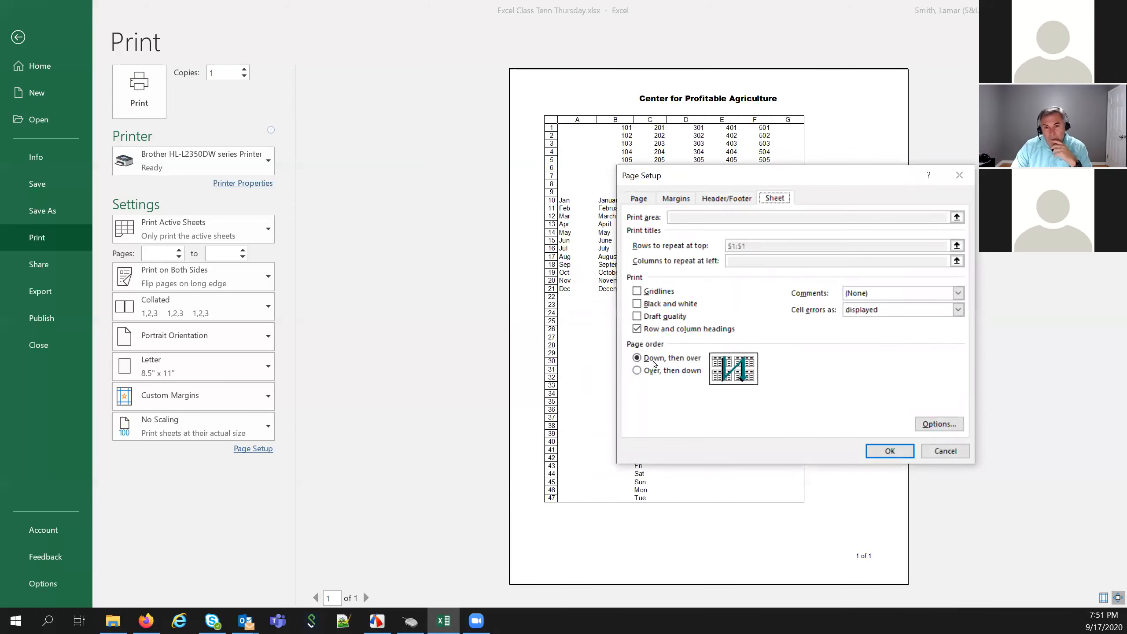
pyautogui.click(877, 448)
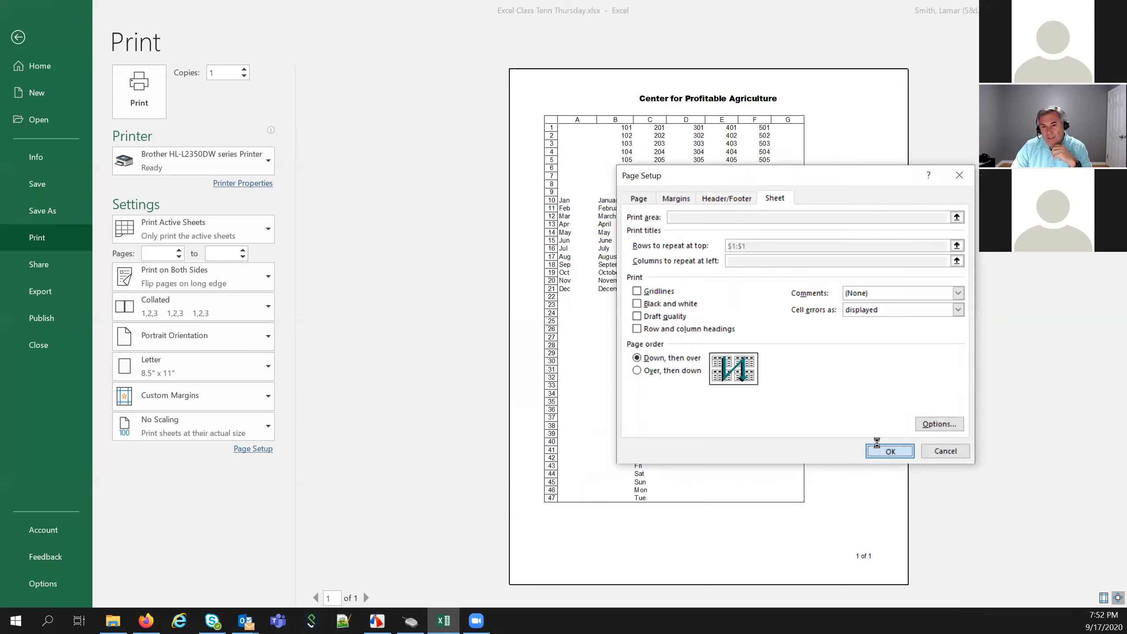